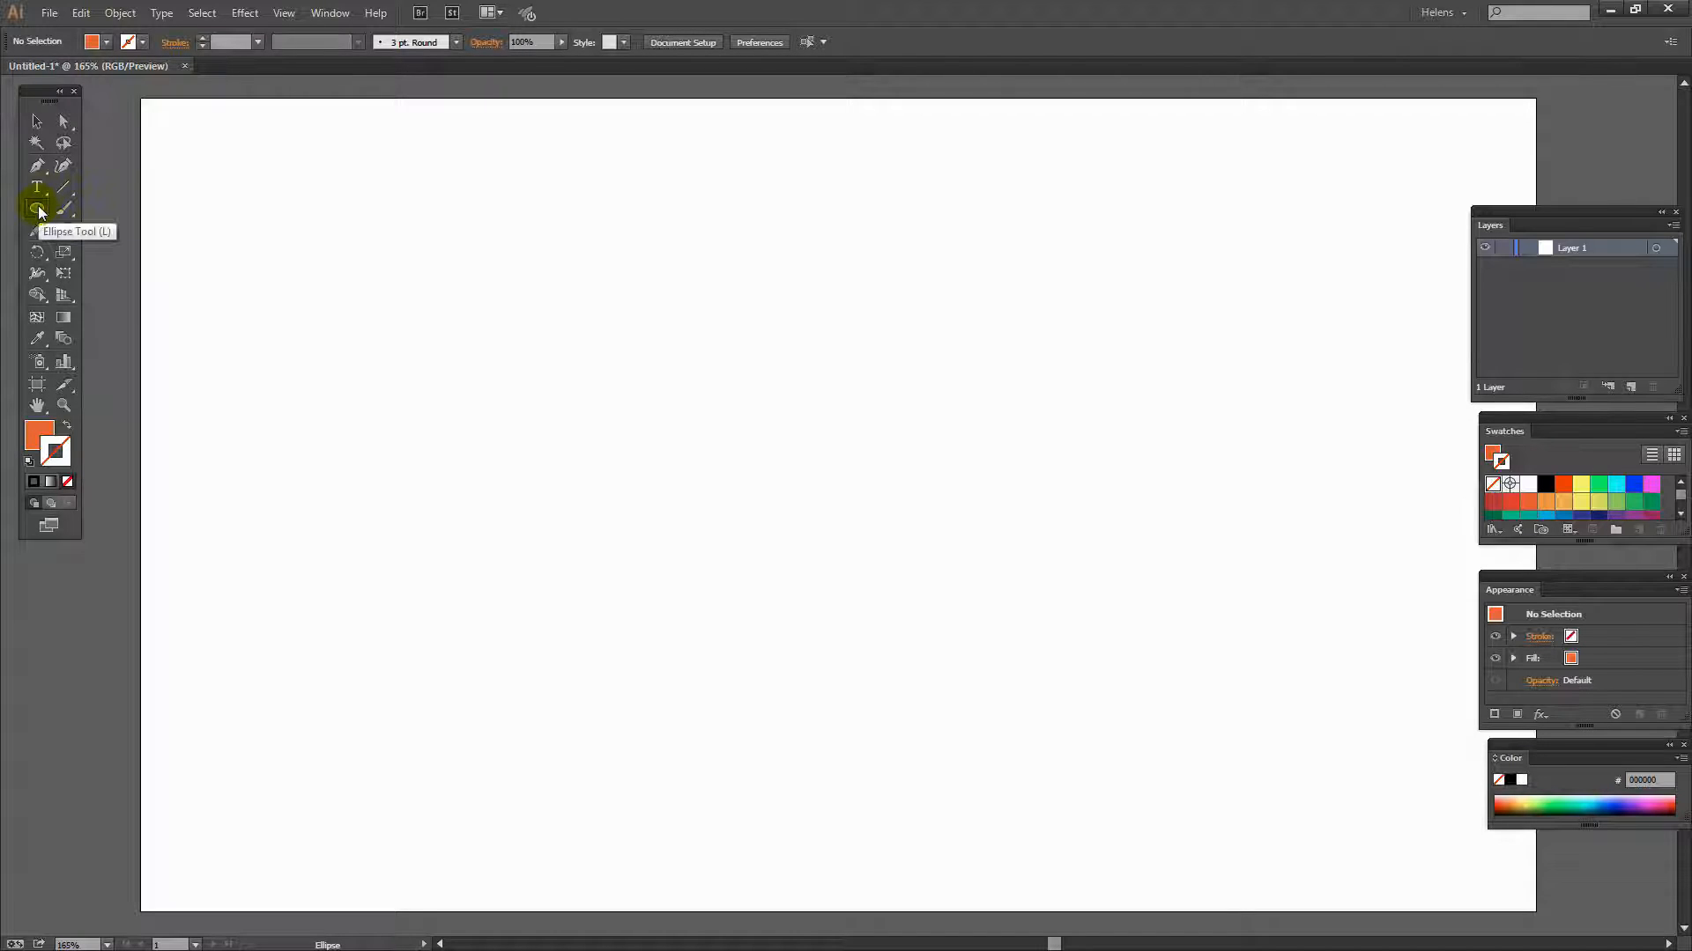
- Draw an orange circle about 74 px wide near the upper left of the artboard with the Ellipse tool
left_click_drag(37, 210, 93, 249)
left_click_drag(340, 276, 474, 382)
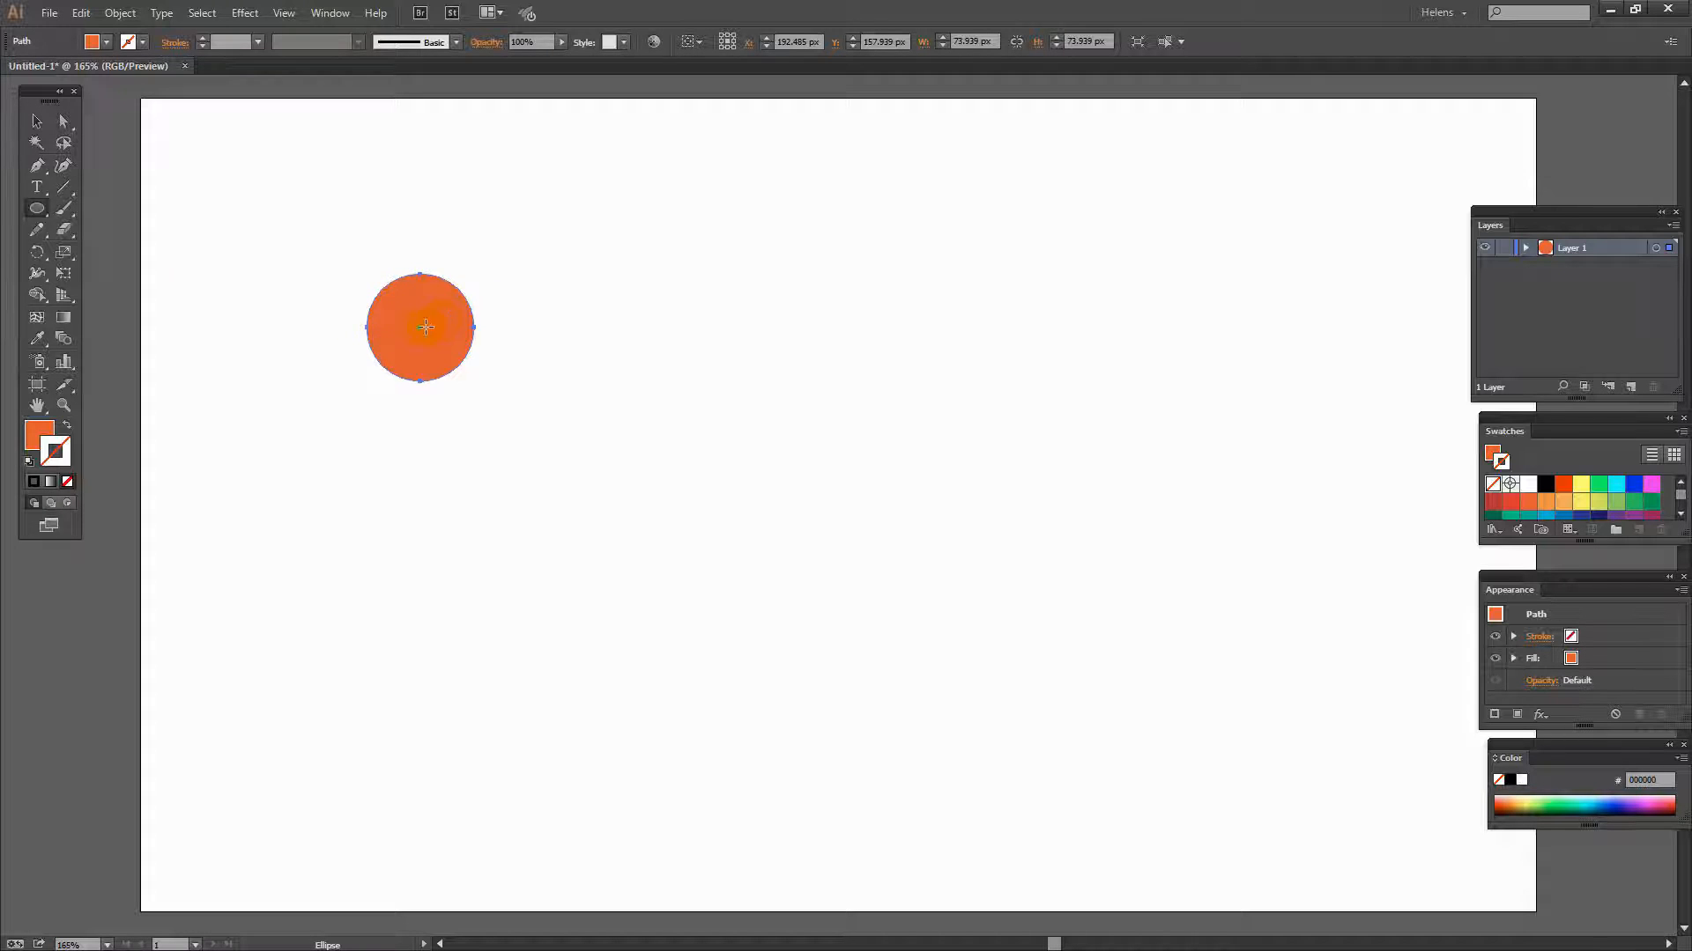
- Duplicate the orange circle twice to the right, forming a horizontal row of three touching circles
left_click(36, 121)
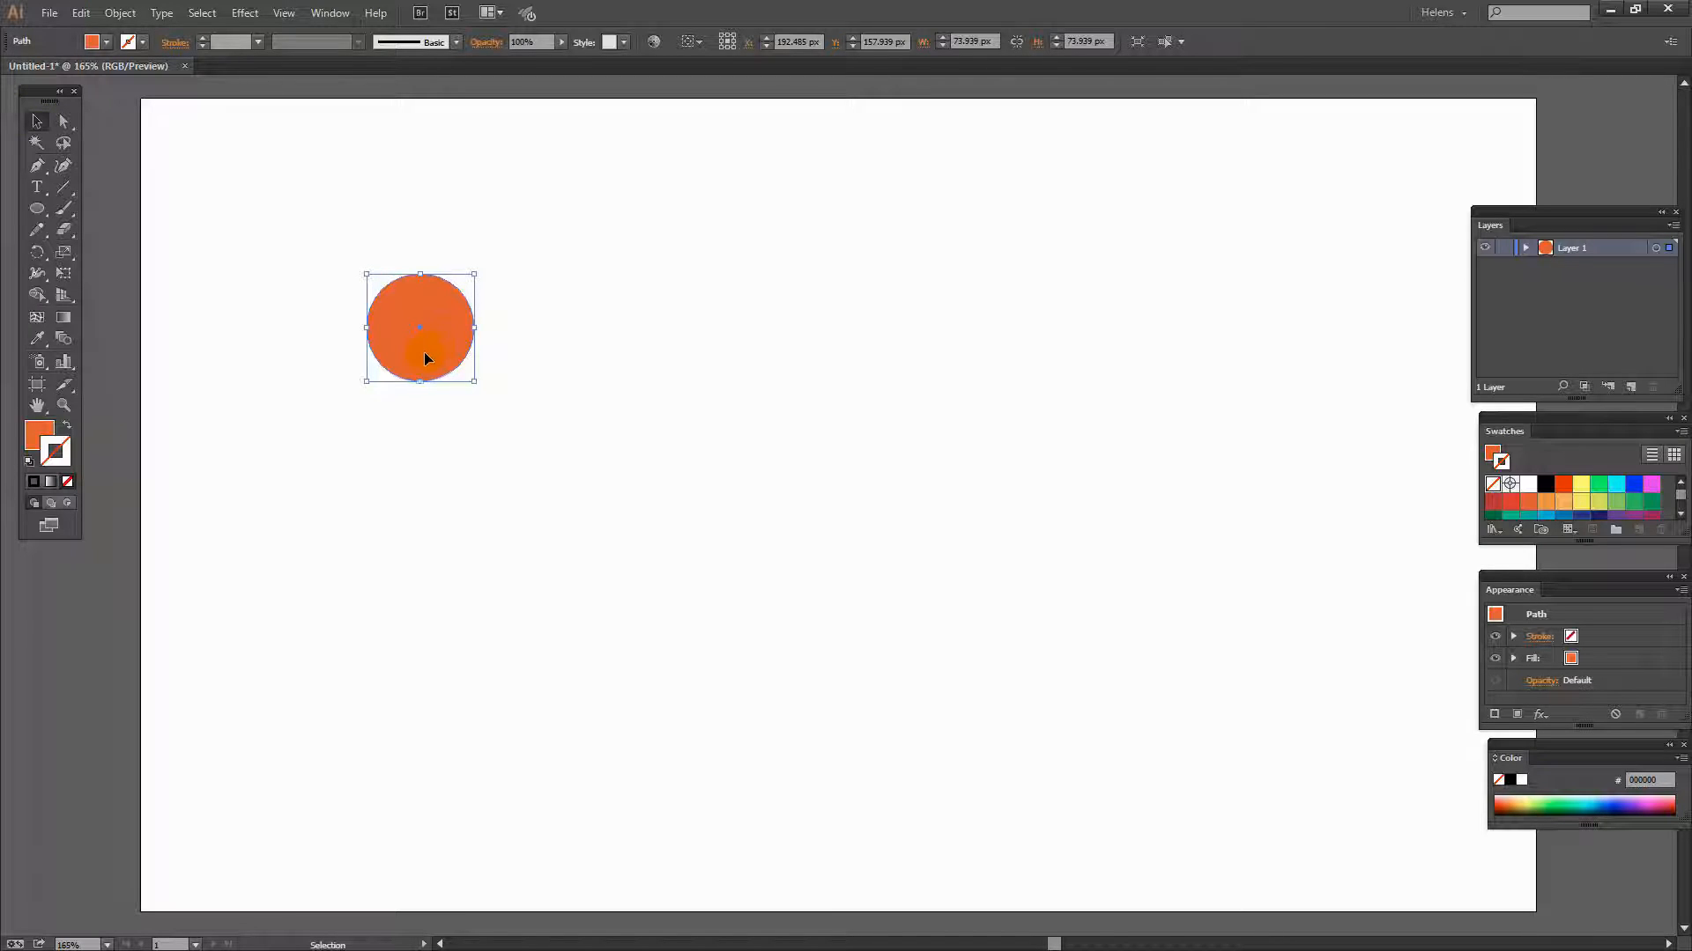
left_click_drag(430, 352, 527, 350)
key("shift")
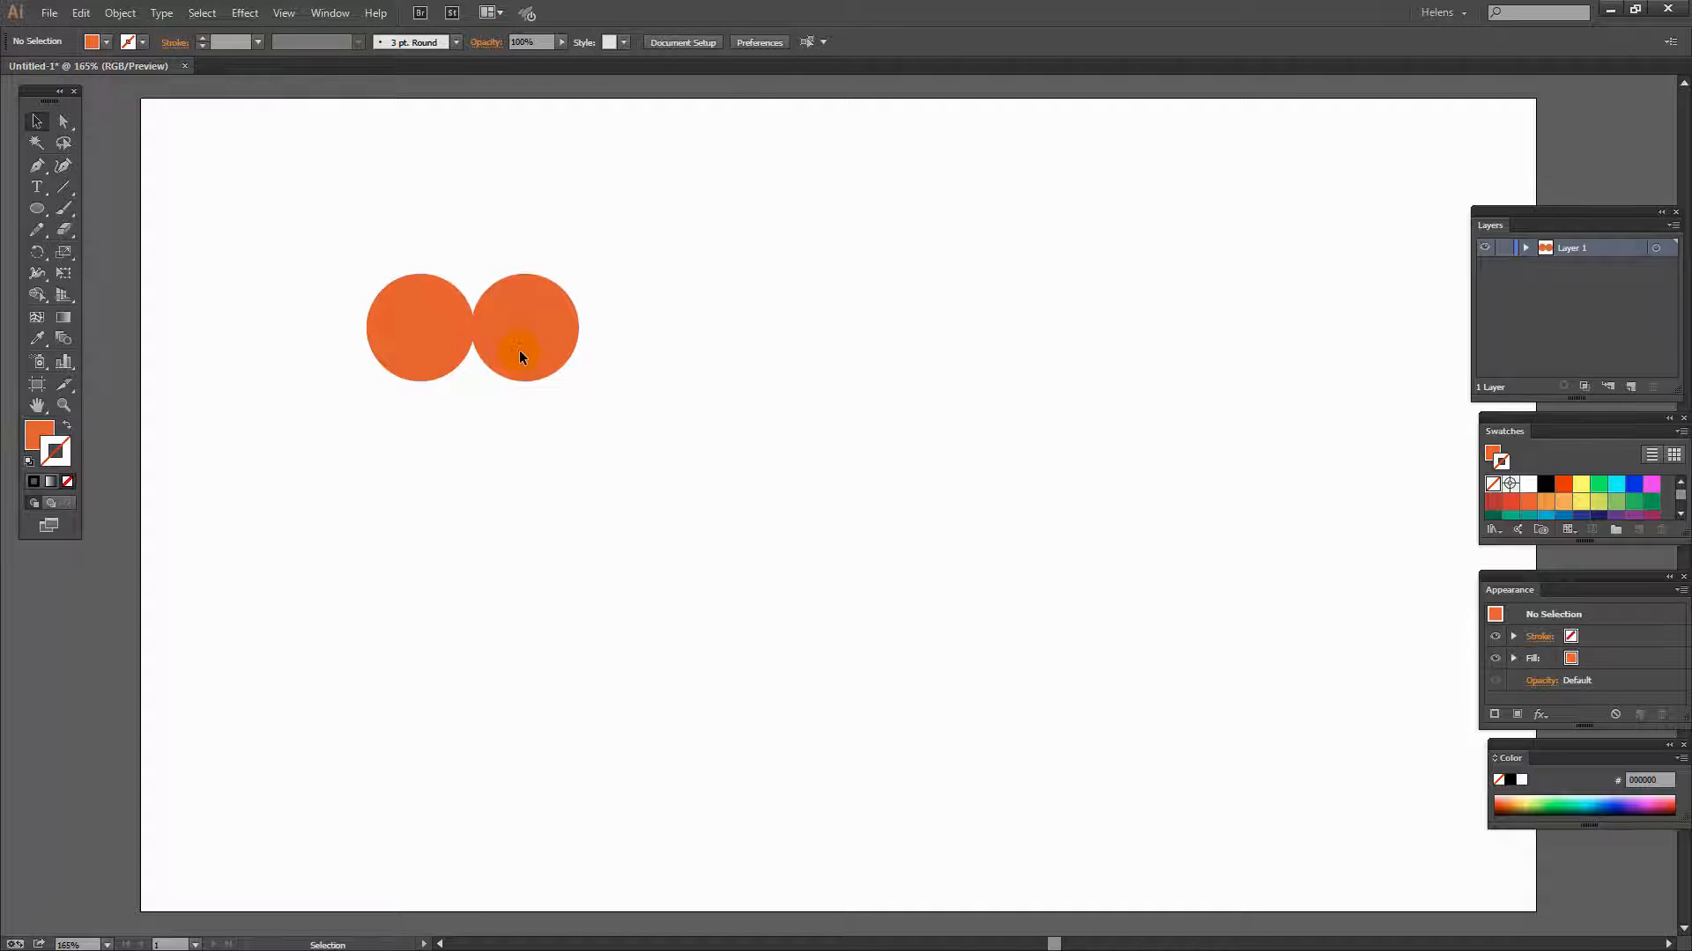
left_click_drag(520, 351, 623, 359)
left_click_drag(622, 353, 622, 349)
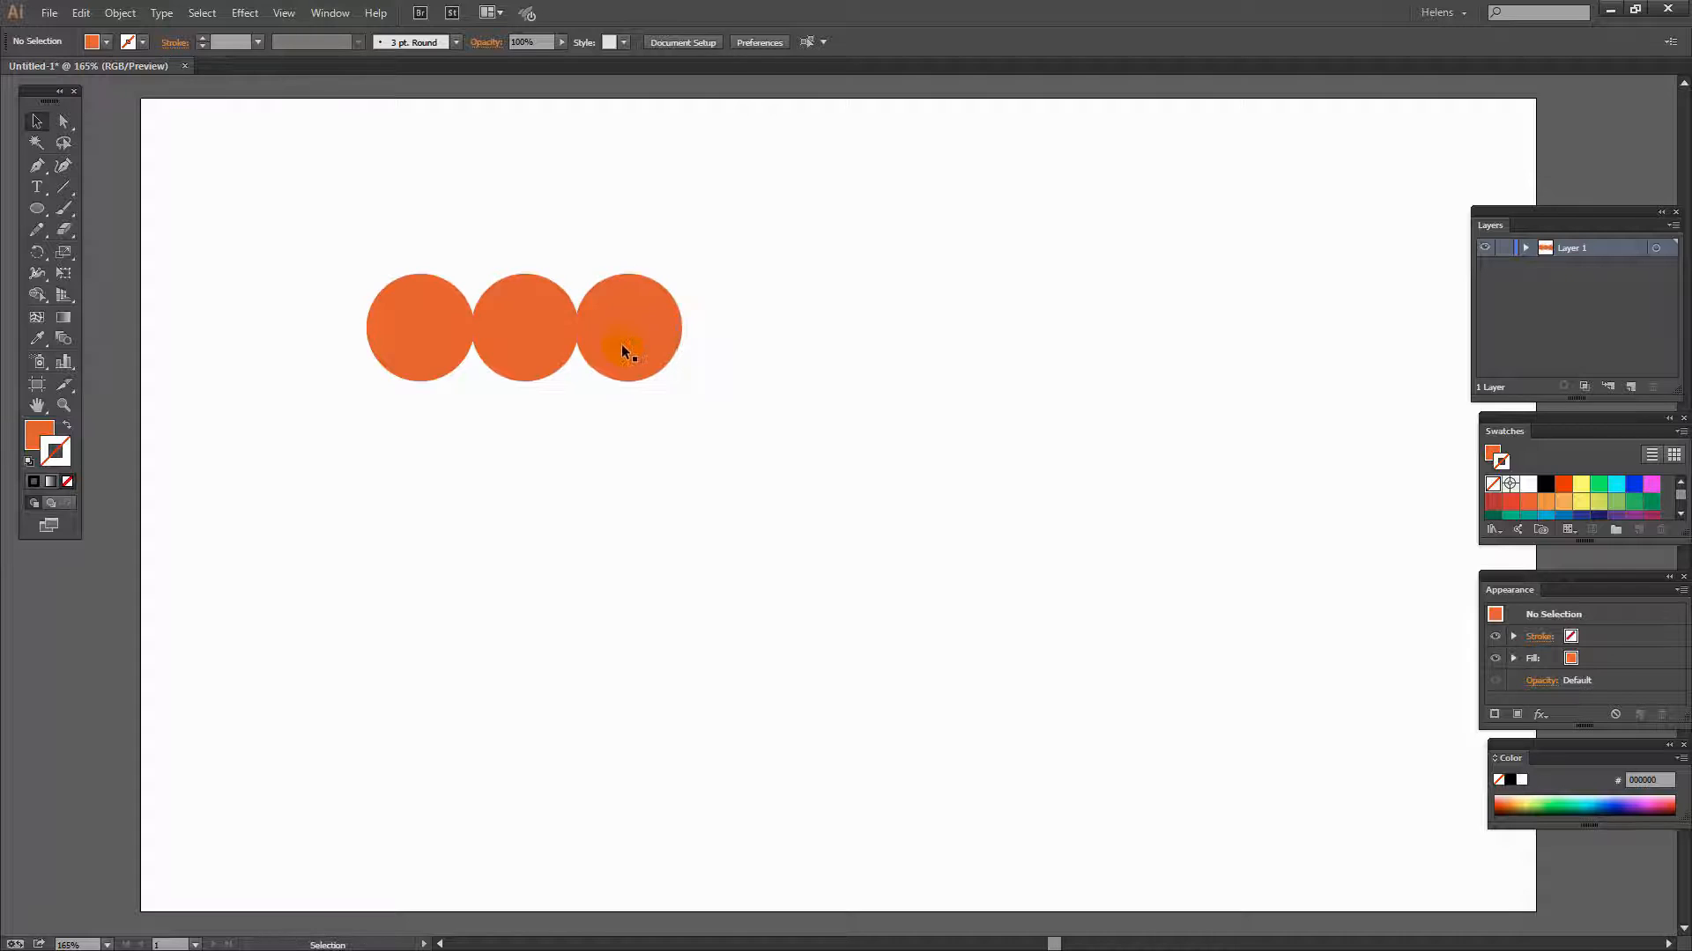
left_click(633, 454)
- Select the three orange circles and distribute them with Horizontal Distribute Center
left_click_drag(334, 212, 692, 466)
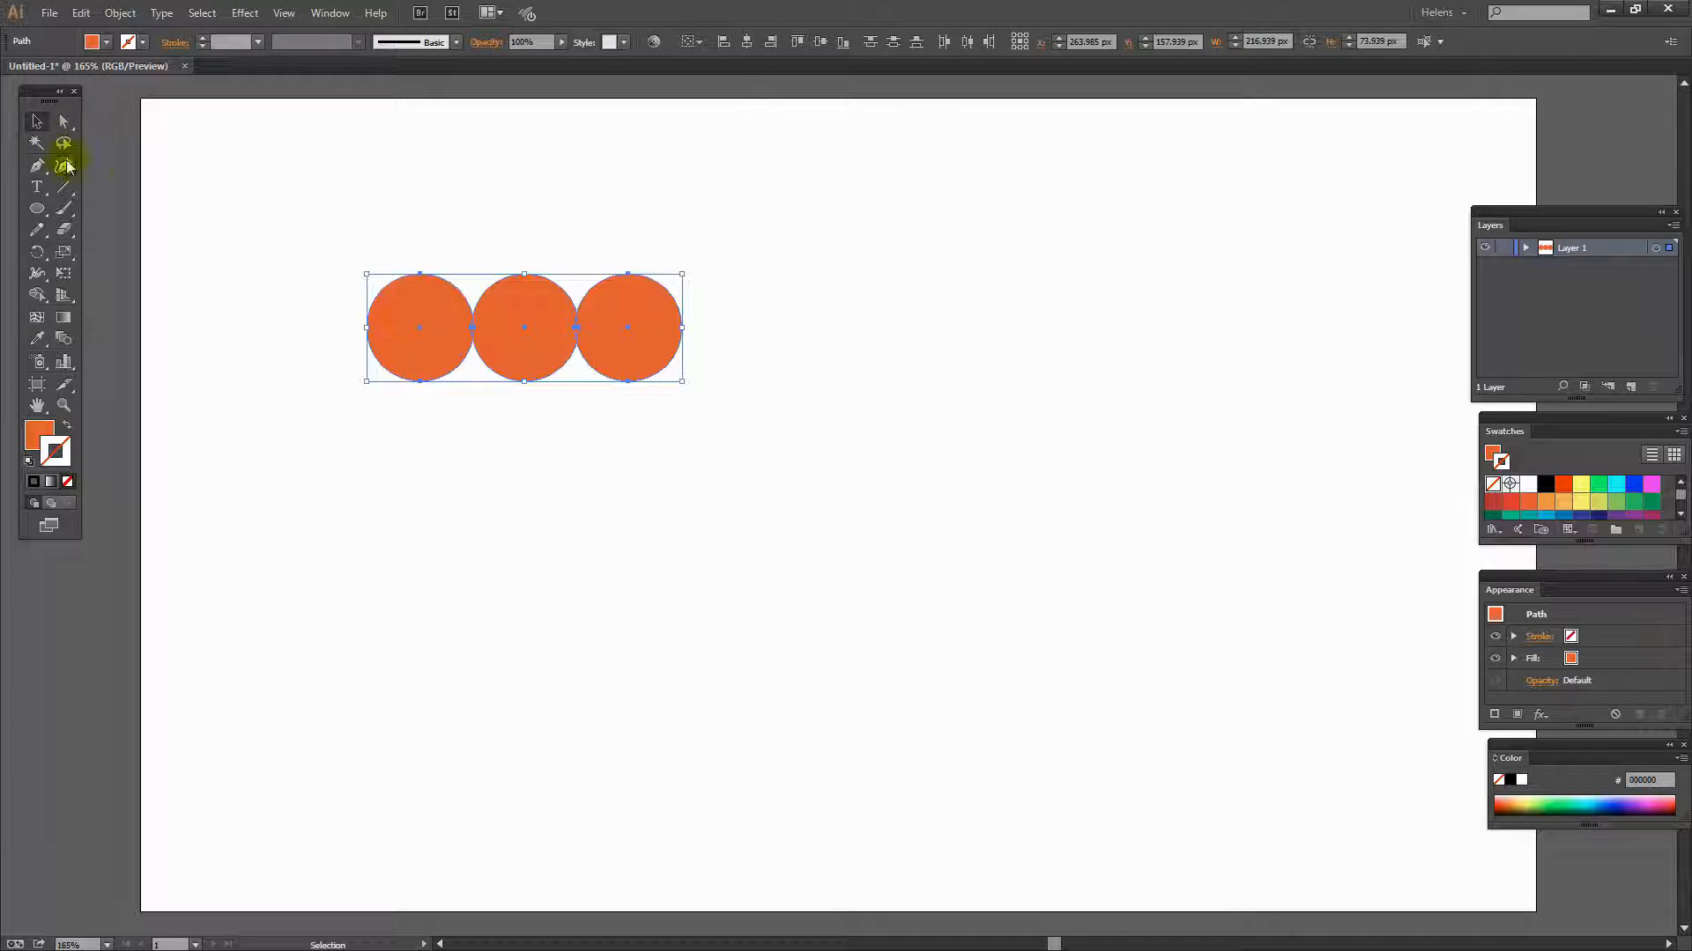
left_click(968, 46)
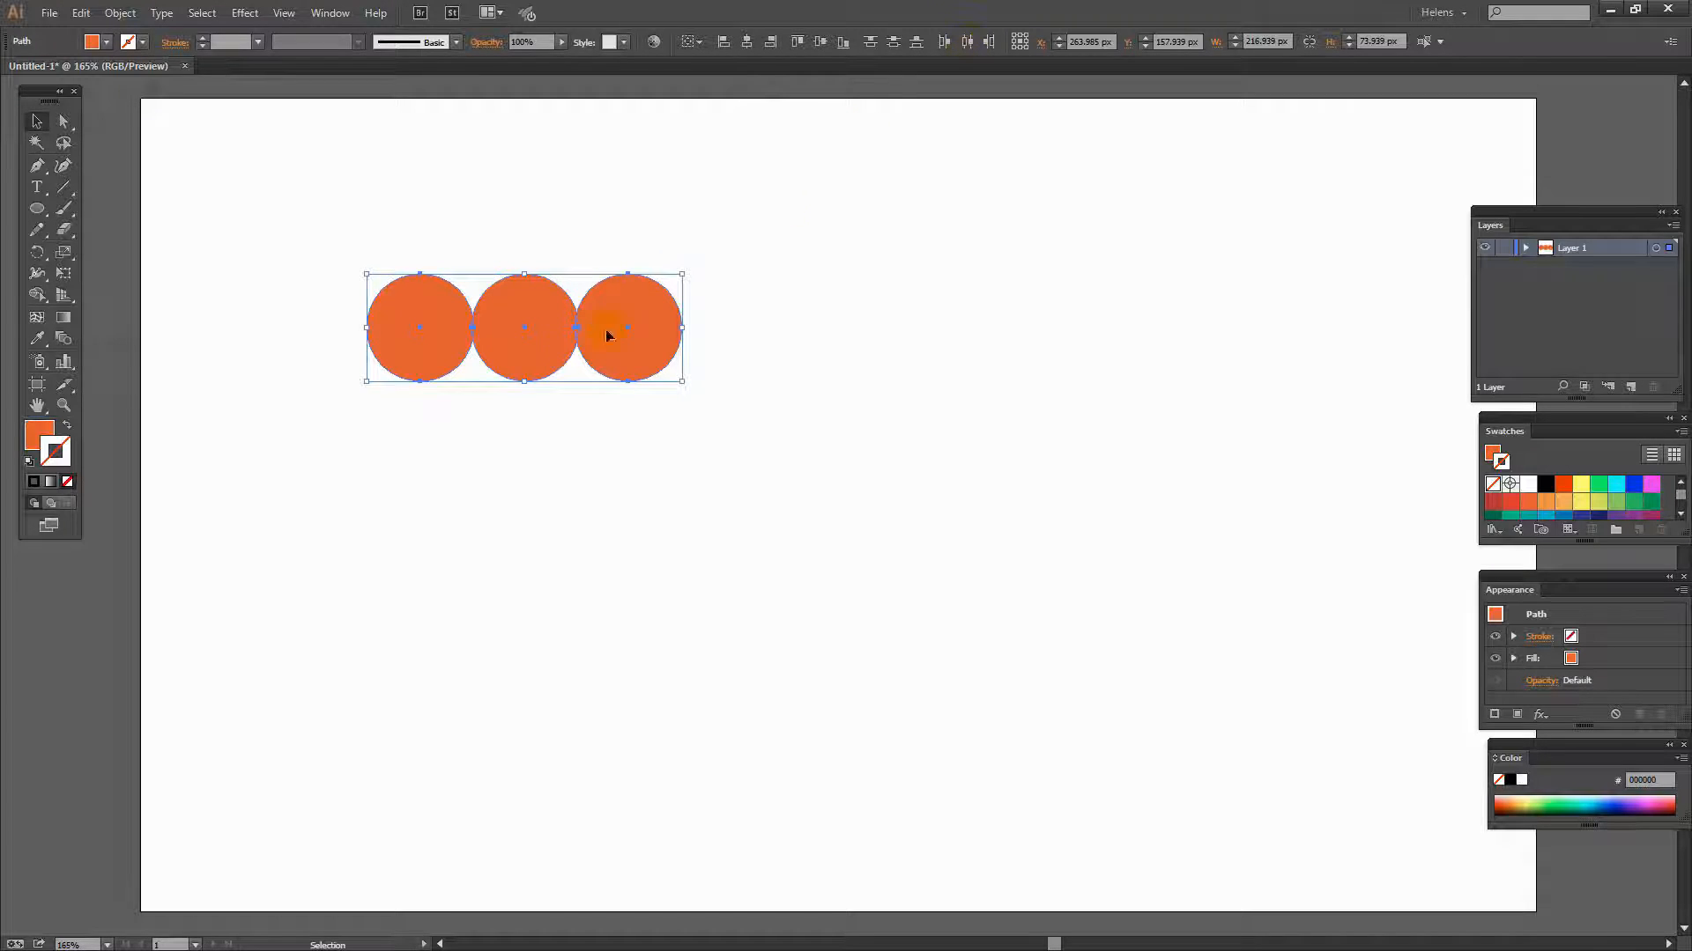
left_click(670, 441)
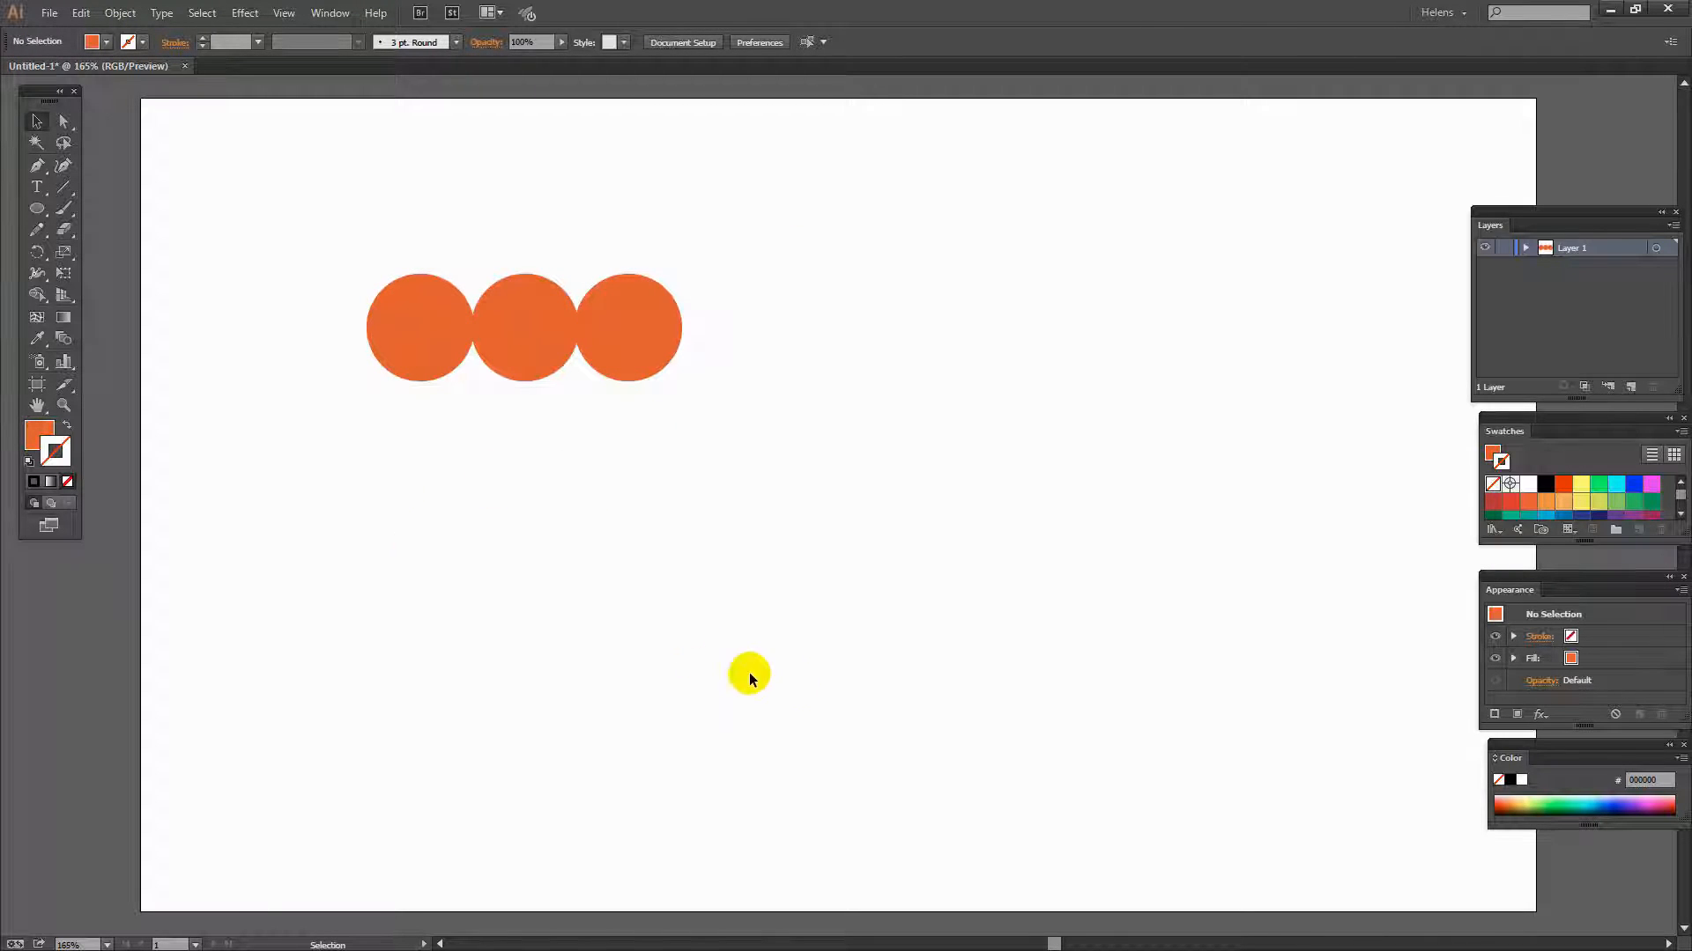
- Draw a cyan circle about 218 px wide below the orange row
left_click(36, 208)
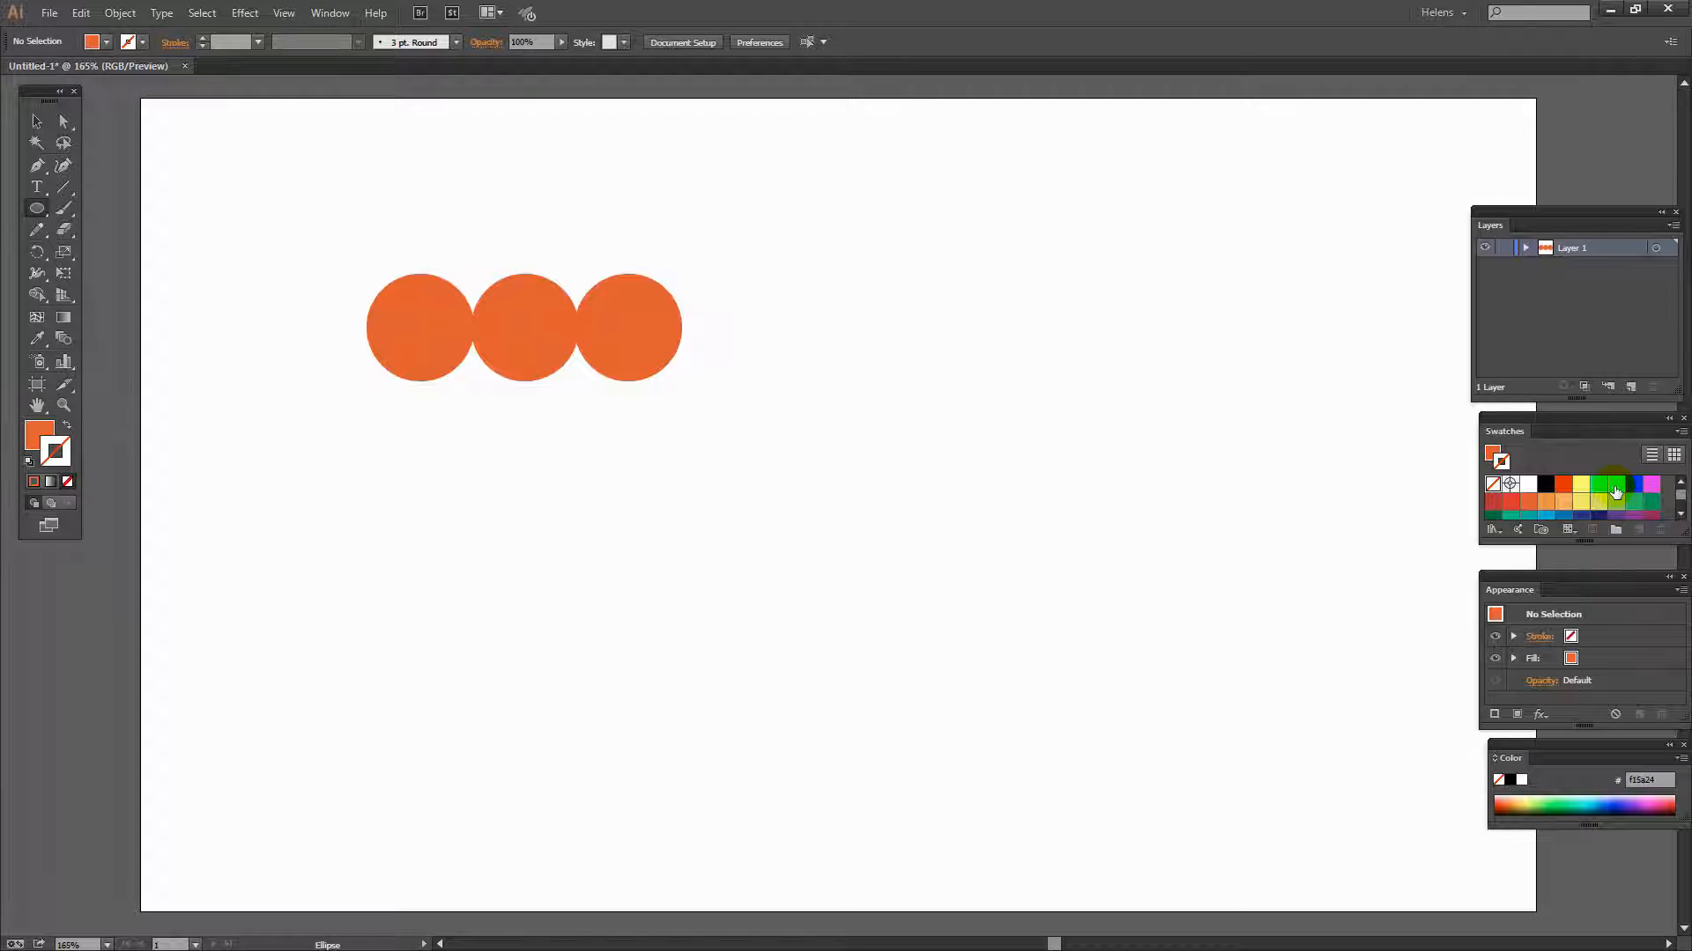
key("x")
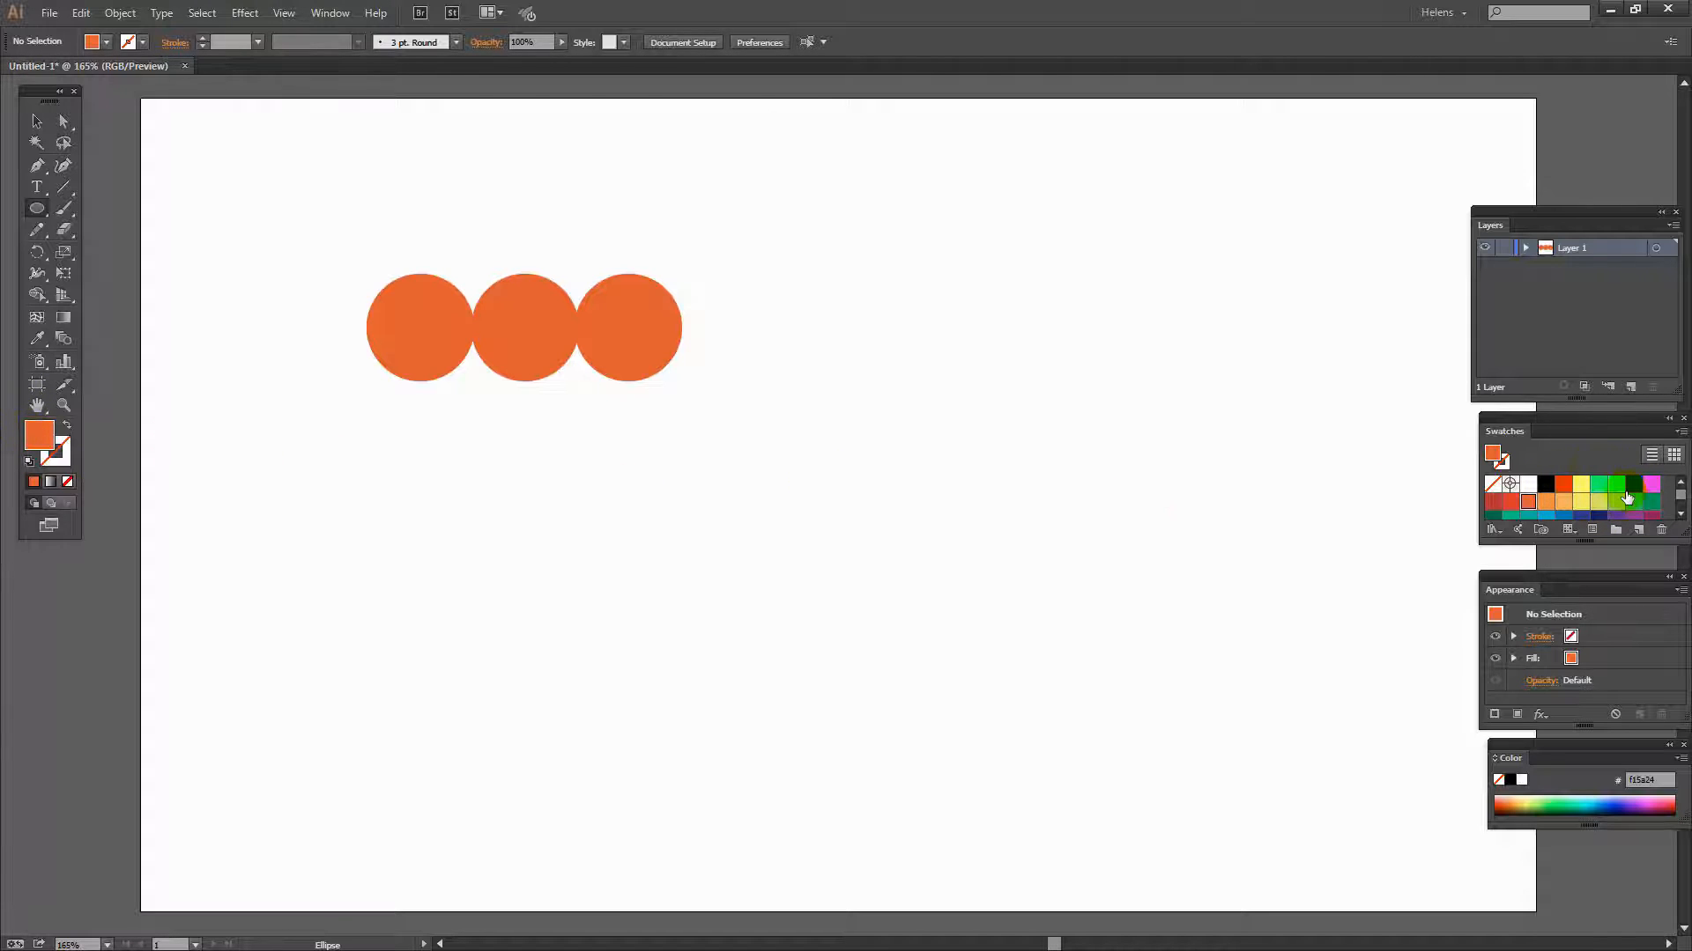
left_click(1617, 486)
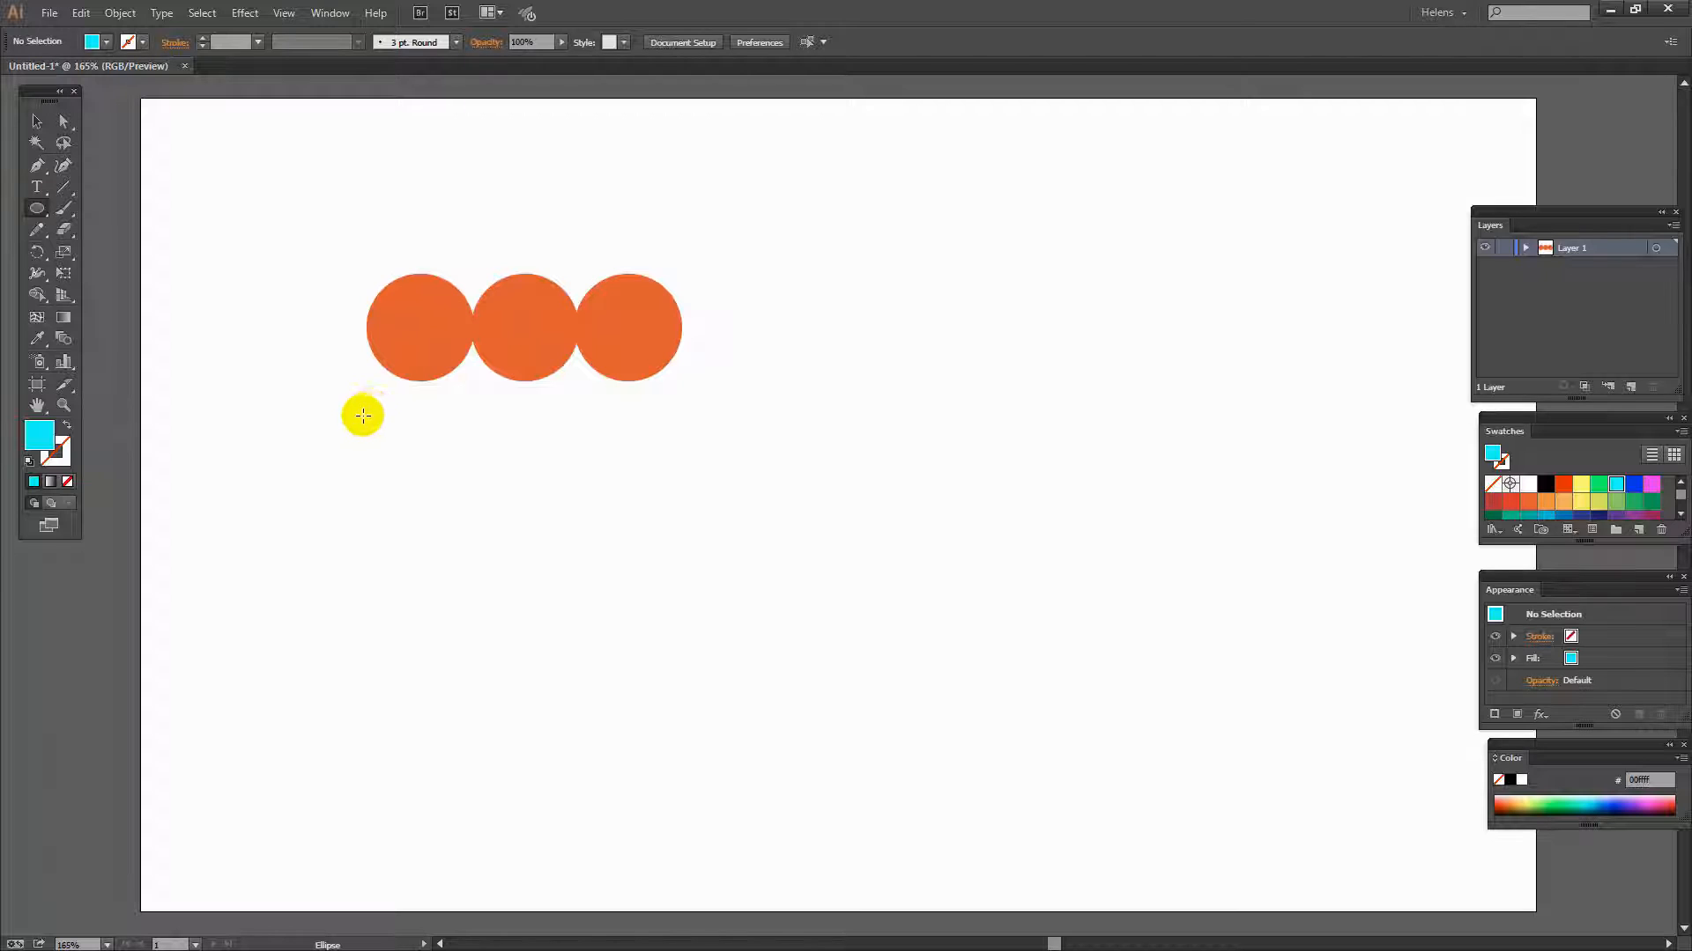
left_click_drag(366, 401, 684, 694)
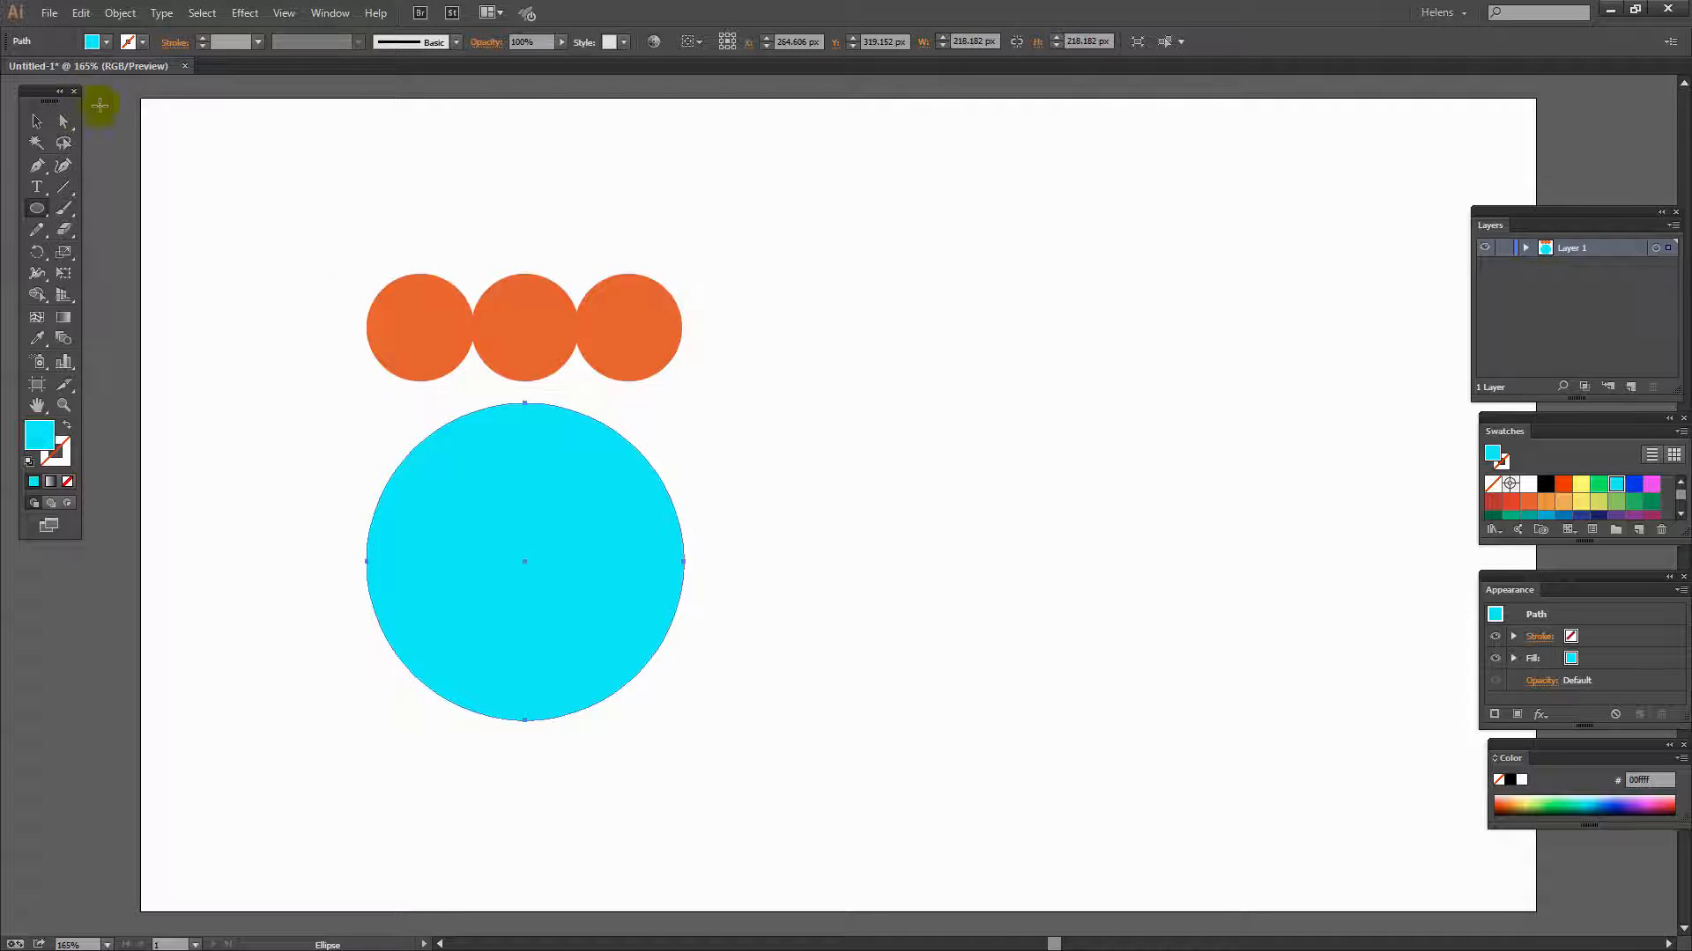
- Turn on Smart Guides
left_click(282, 14)
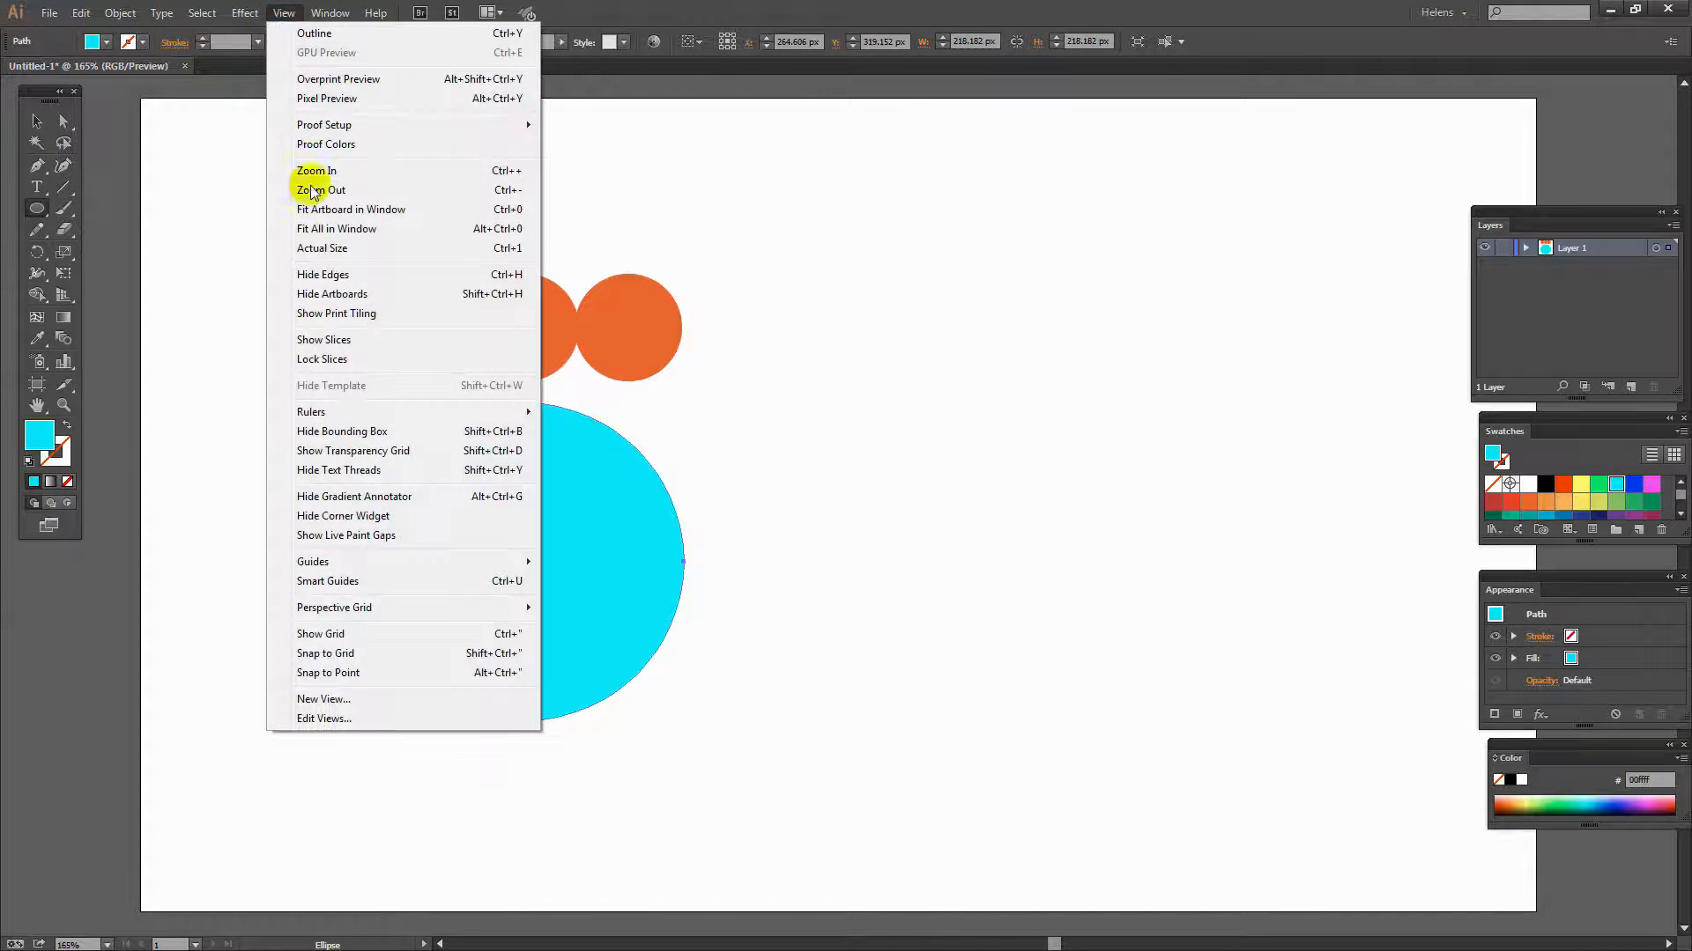
left_click(379, 585)
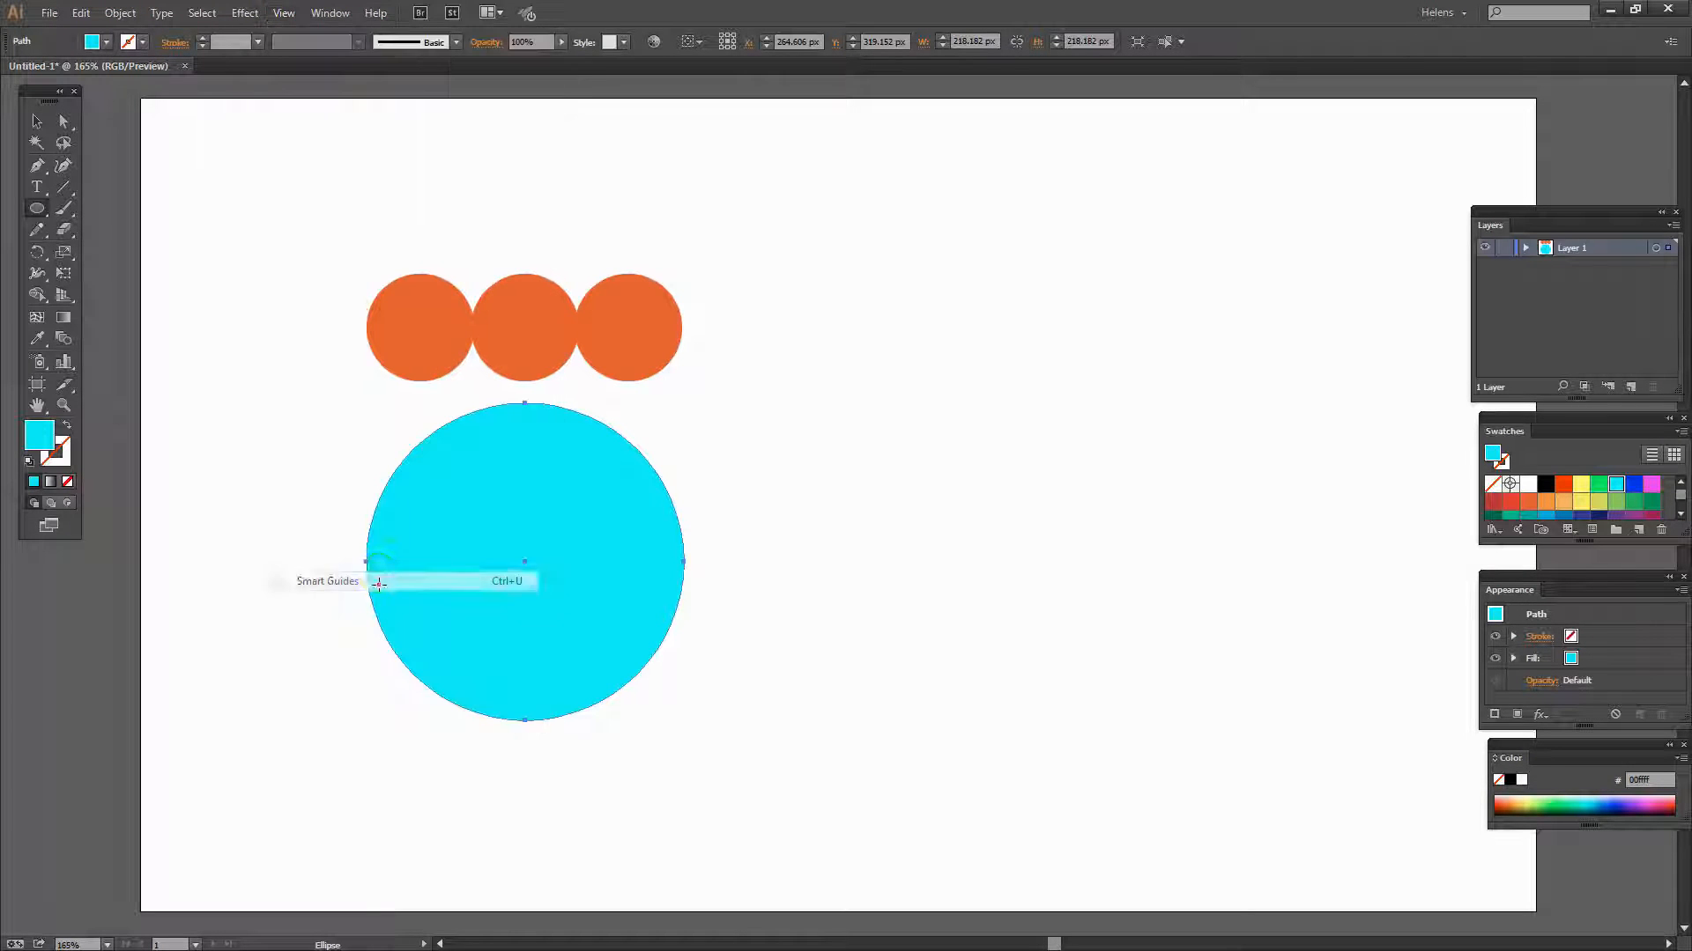
left_click(287, 14)
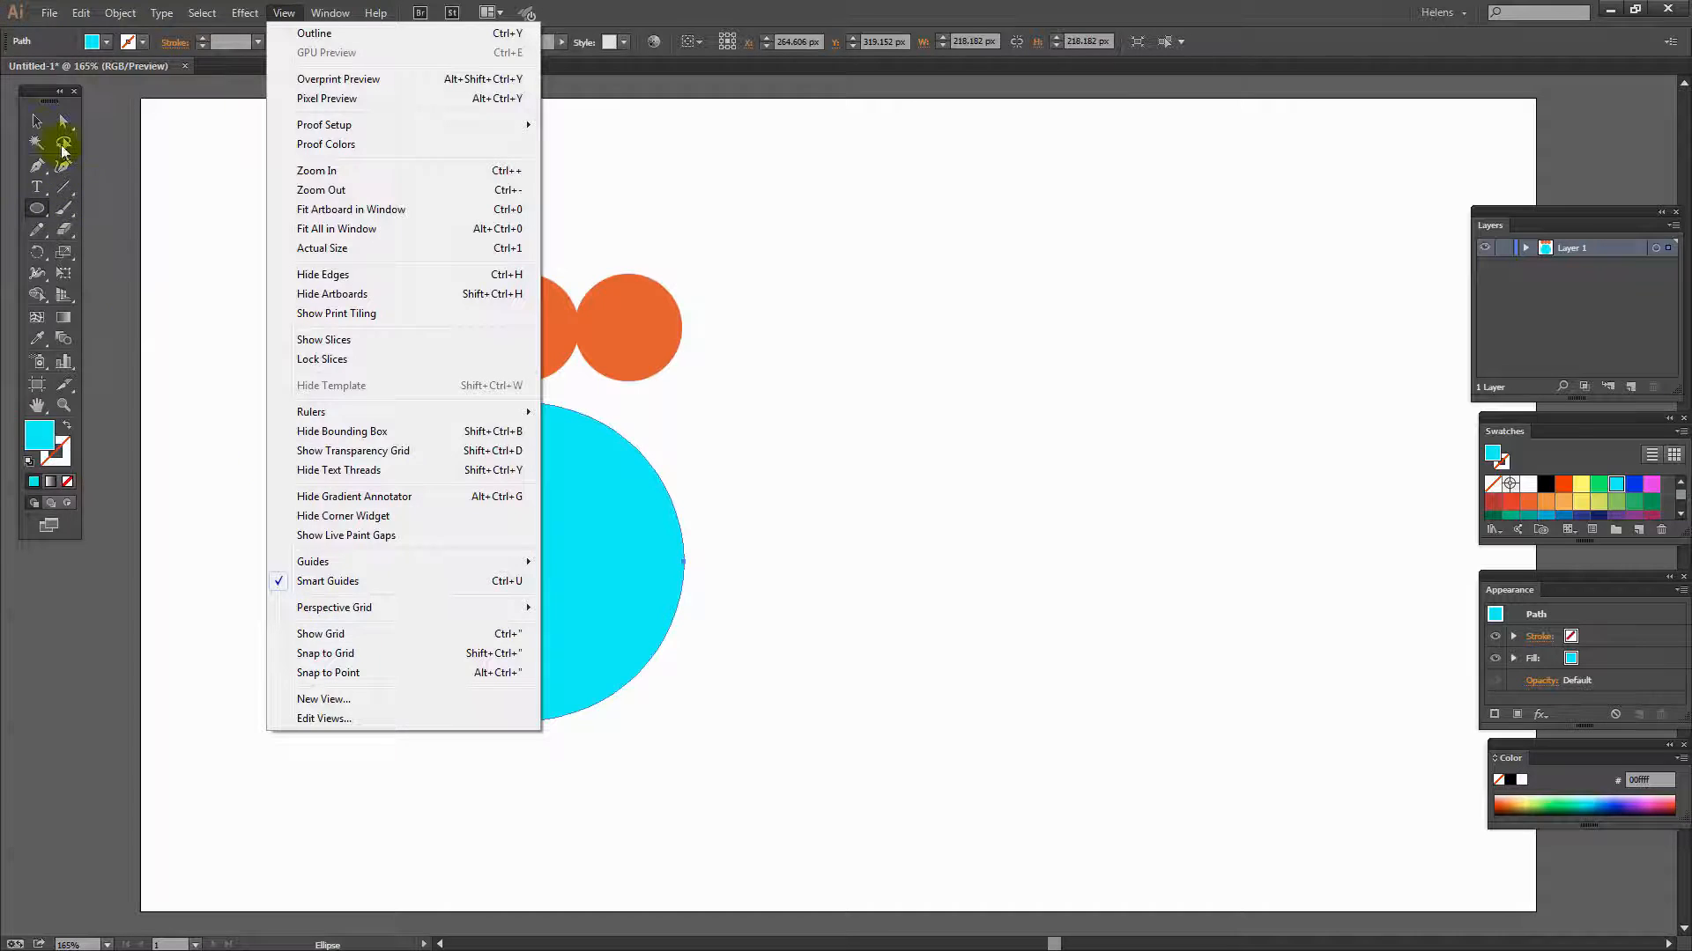
- Move the cyan circle up over the orange row and resize it to about 216 px wide
left_click(36, 121)
left_click(434, 552)
left_click_drag(434, 551, 436, 320)
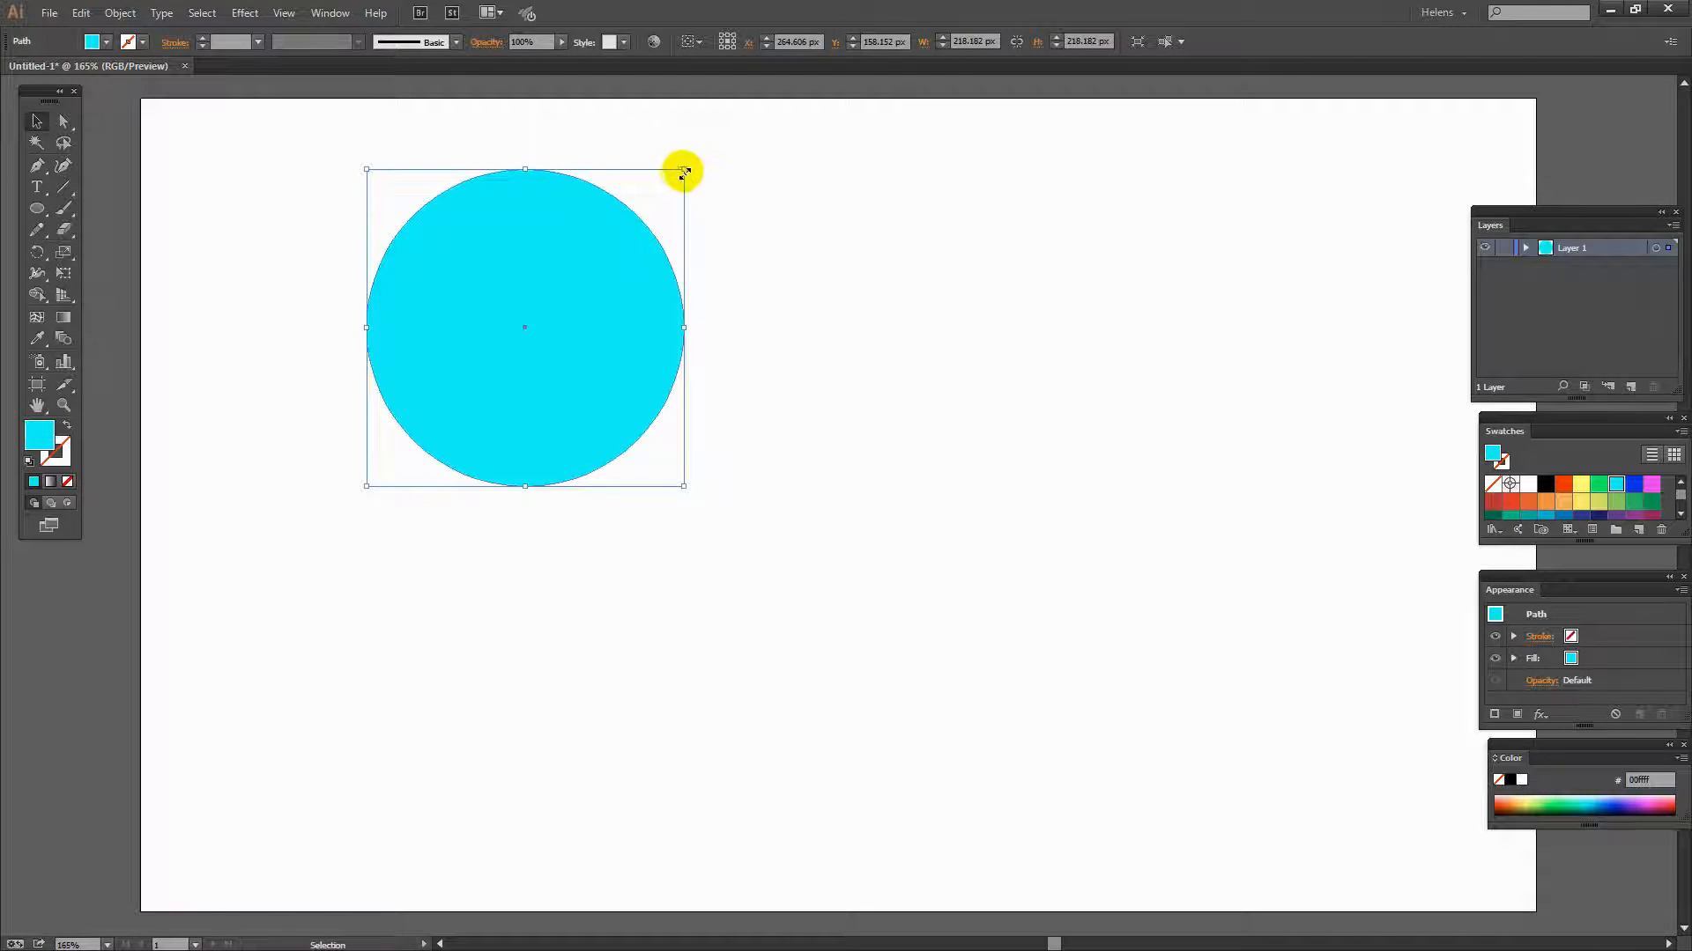
left_click_drag(684, 169, 678, 175)
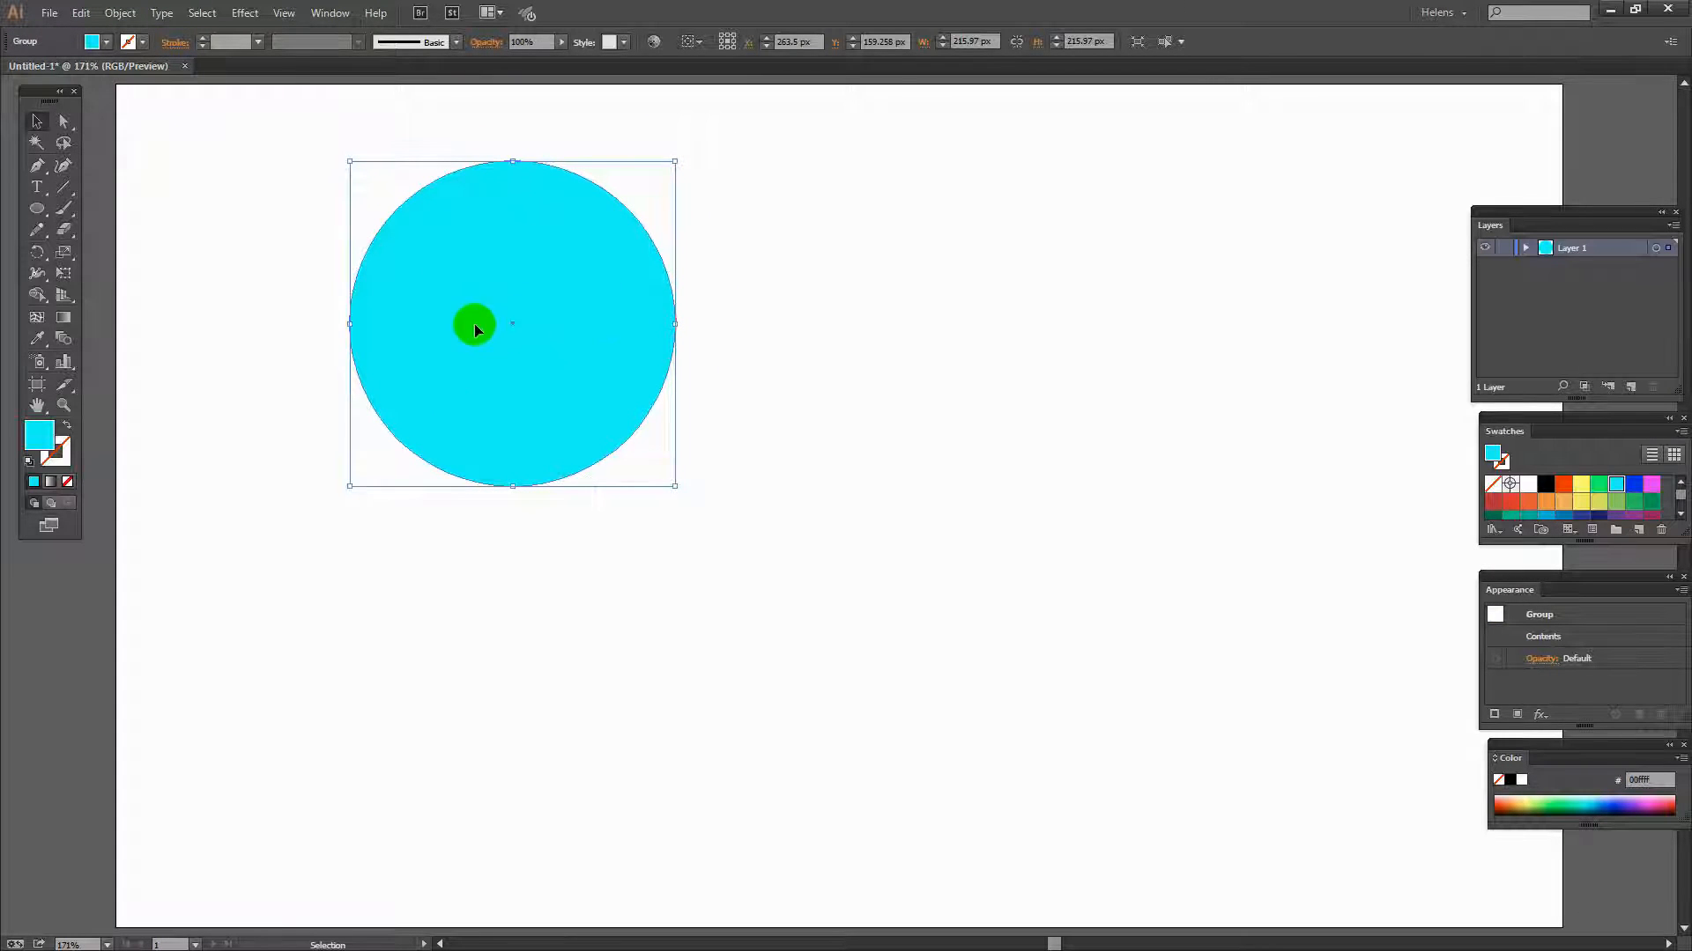
- Send the cyan circle to the back behind the orange circles
left_click(120, 13)
mouse_move(141, 53)
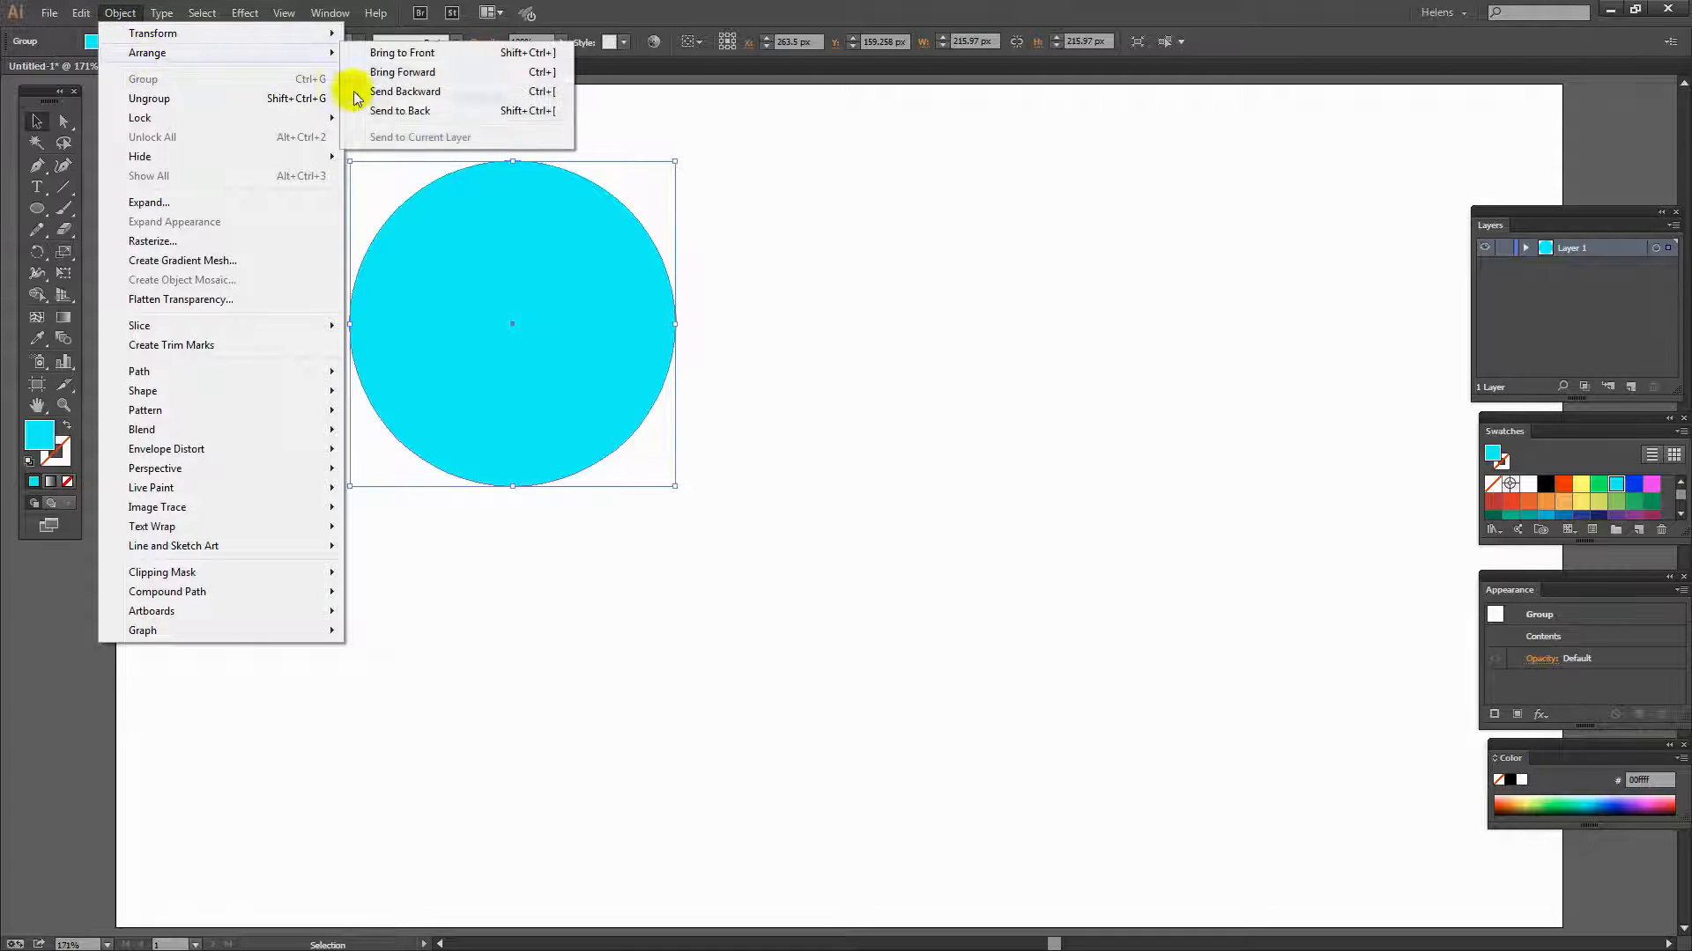
left_click(399, 111)
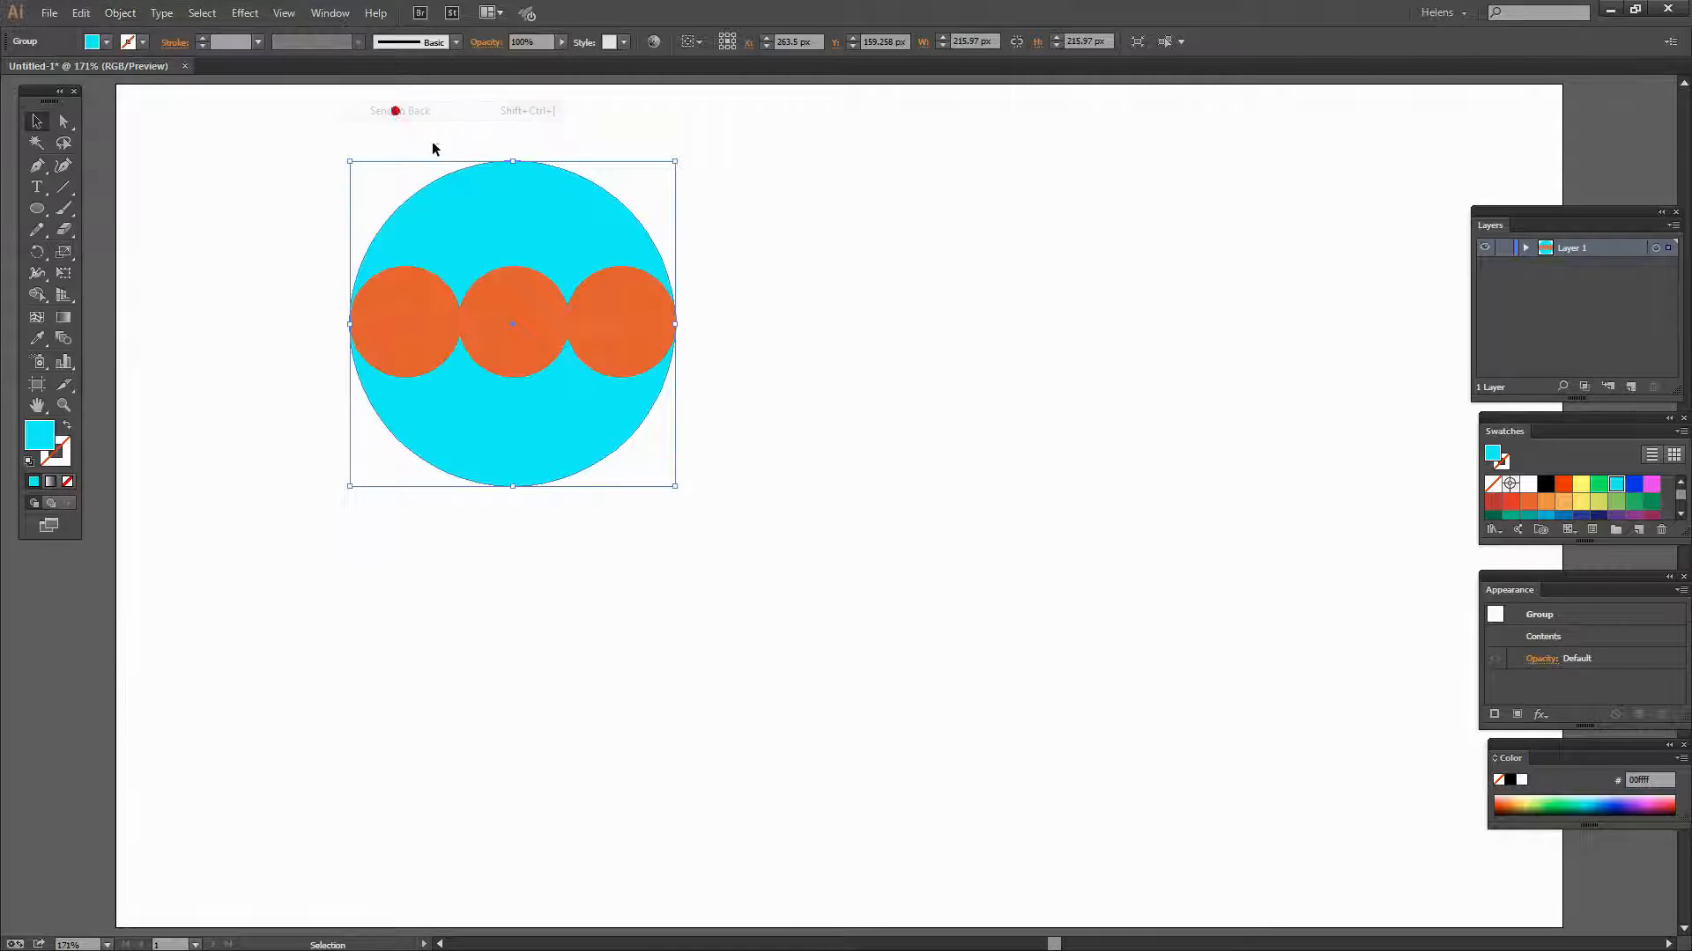
left_click(699, 420)
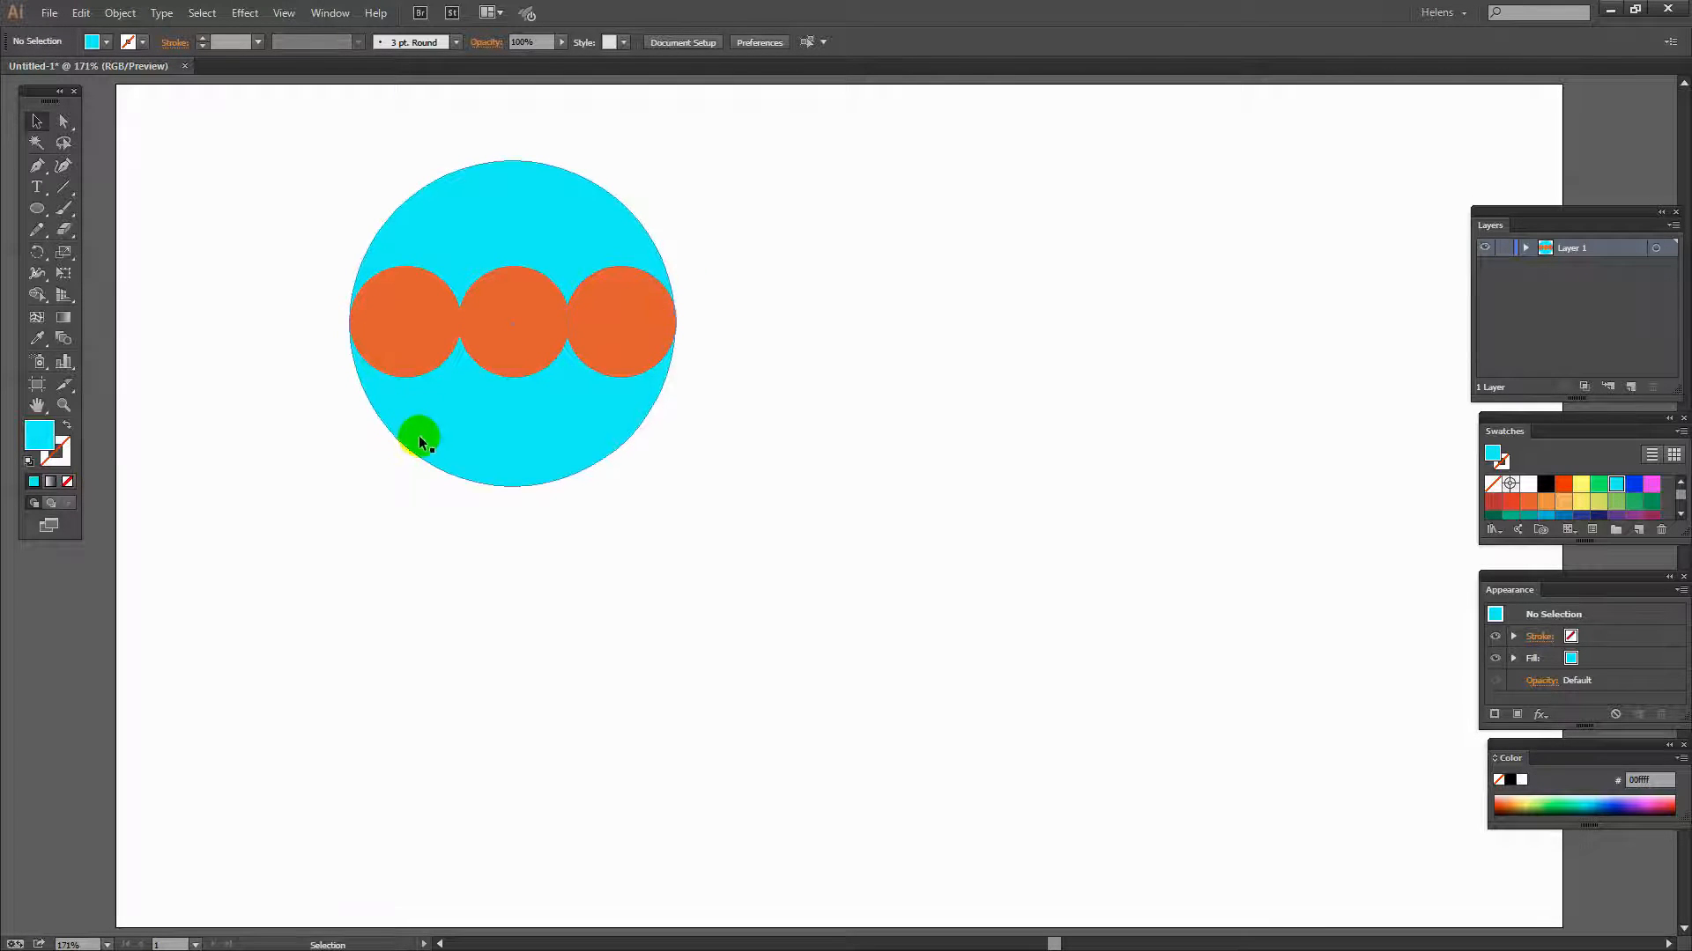
- Adjust the cyan circle's corner so its width matches the orange row
left_click(36, 120)
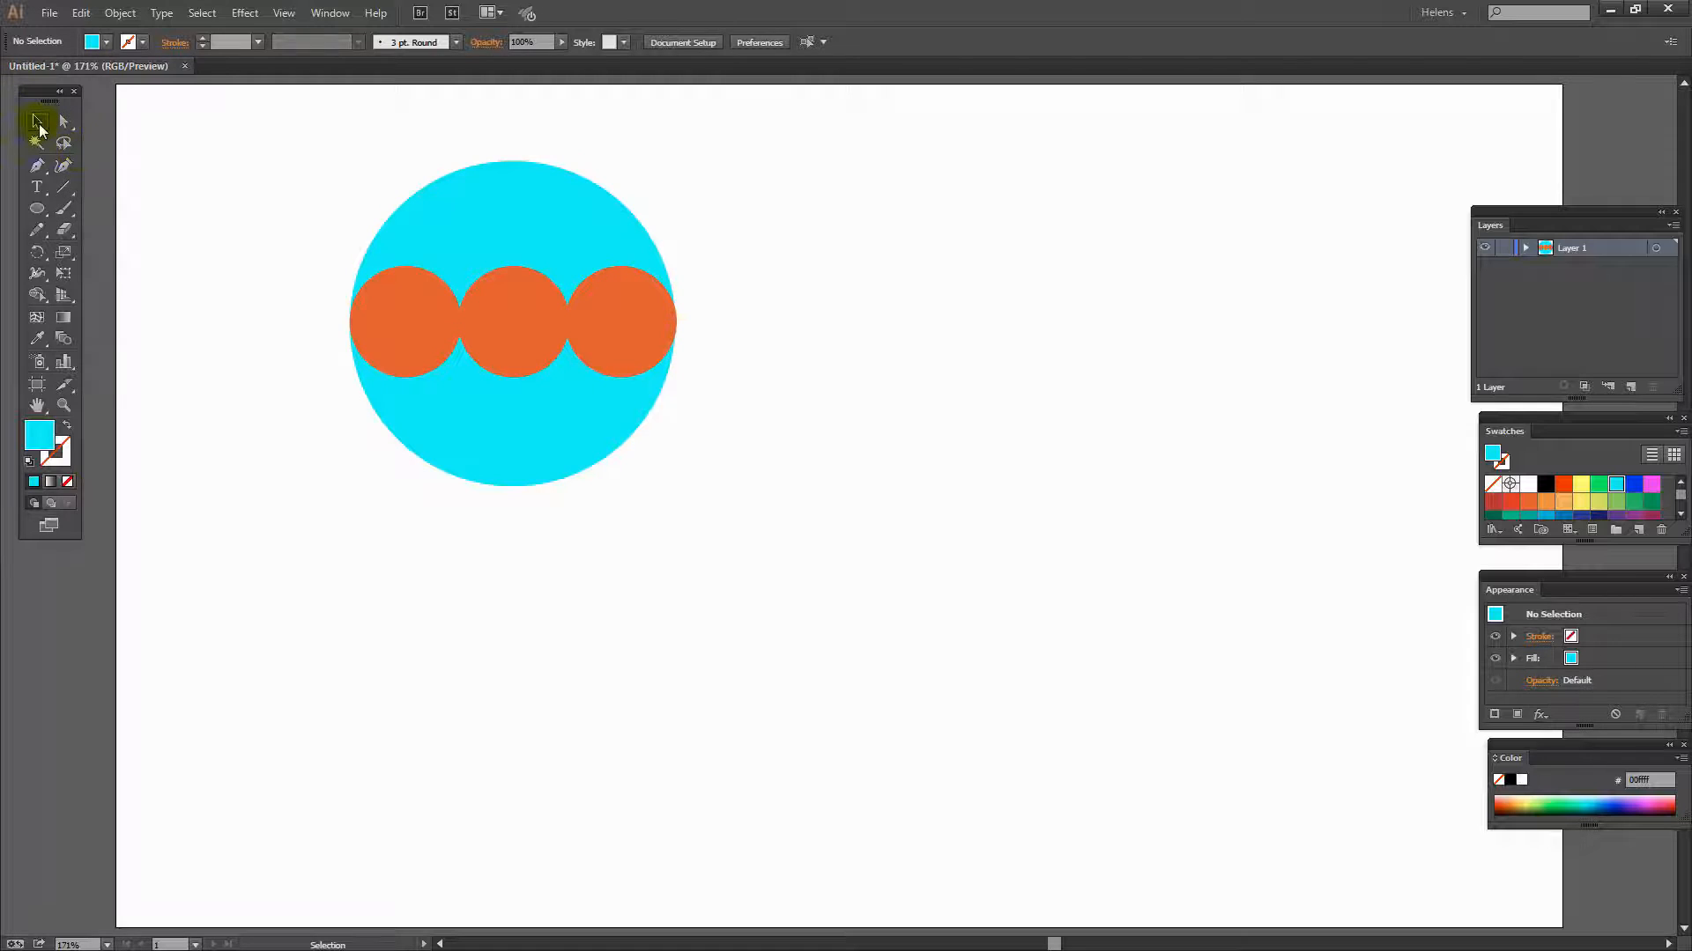
left_click(438, 454)
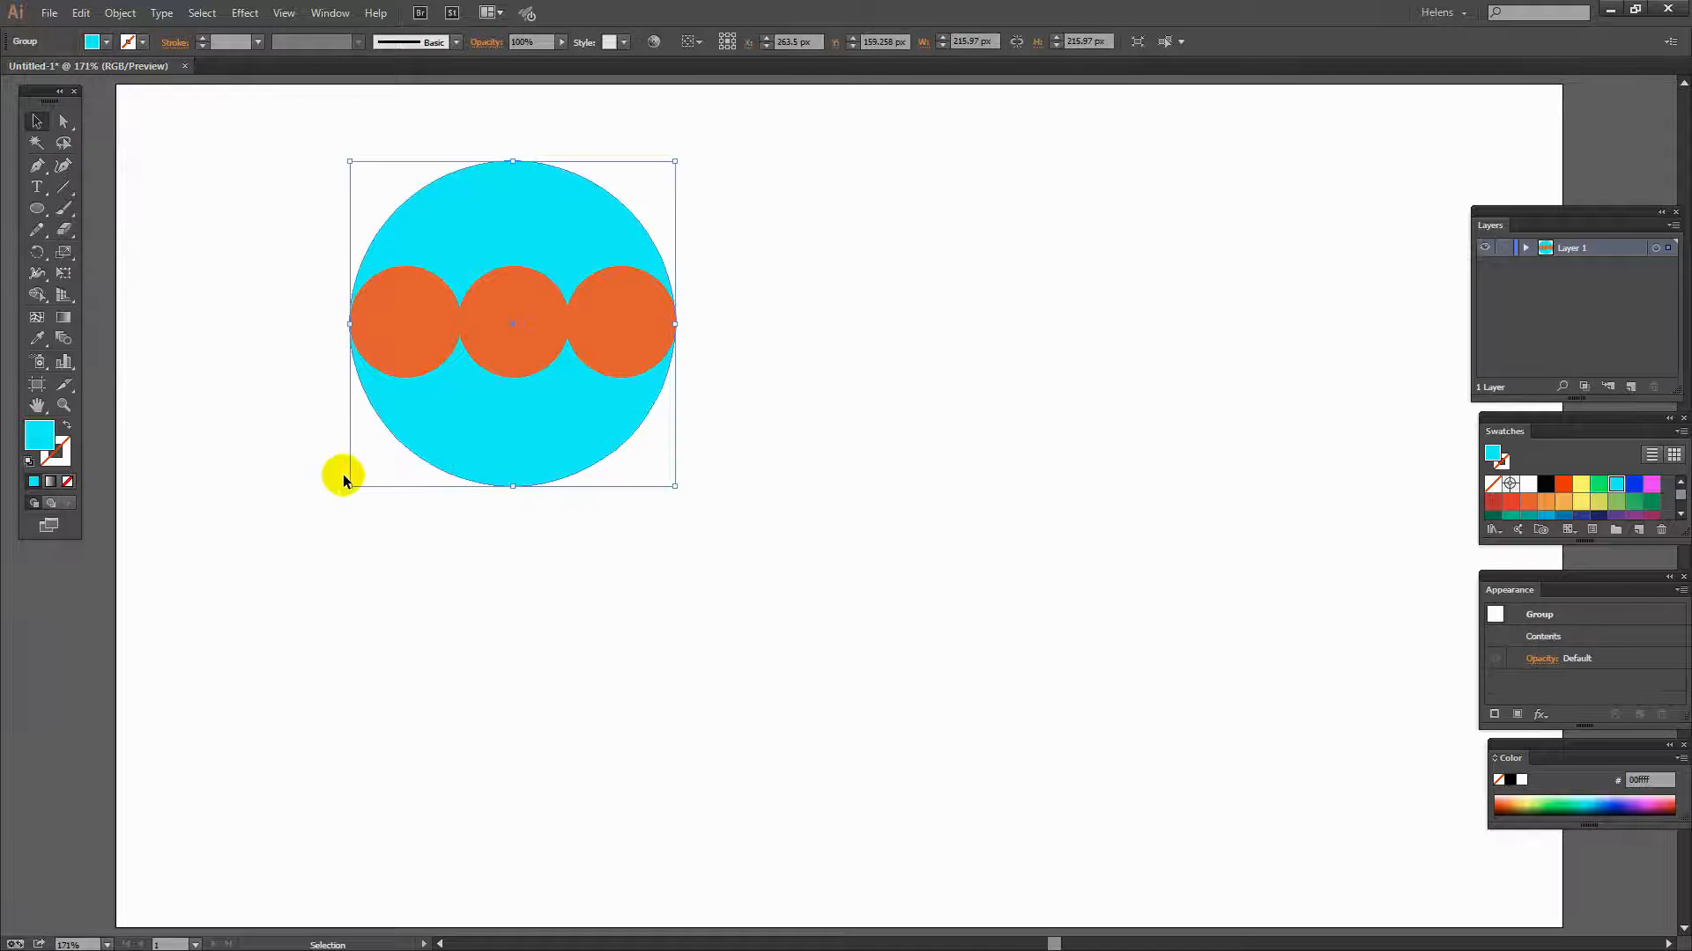
left_click_drag(349, 485, 356, 481)
left_click(674, 481)
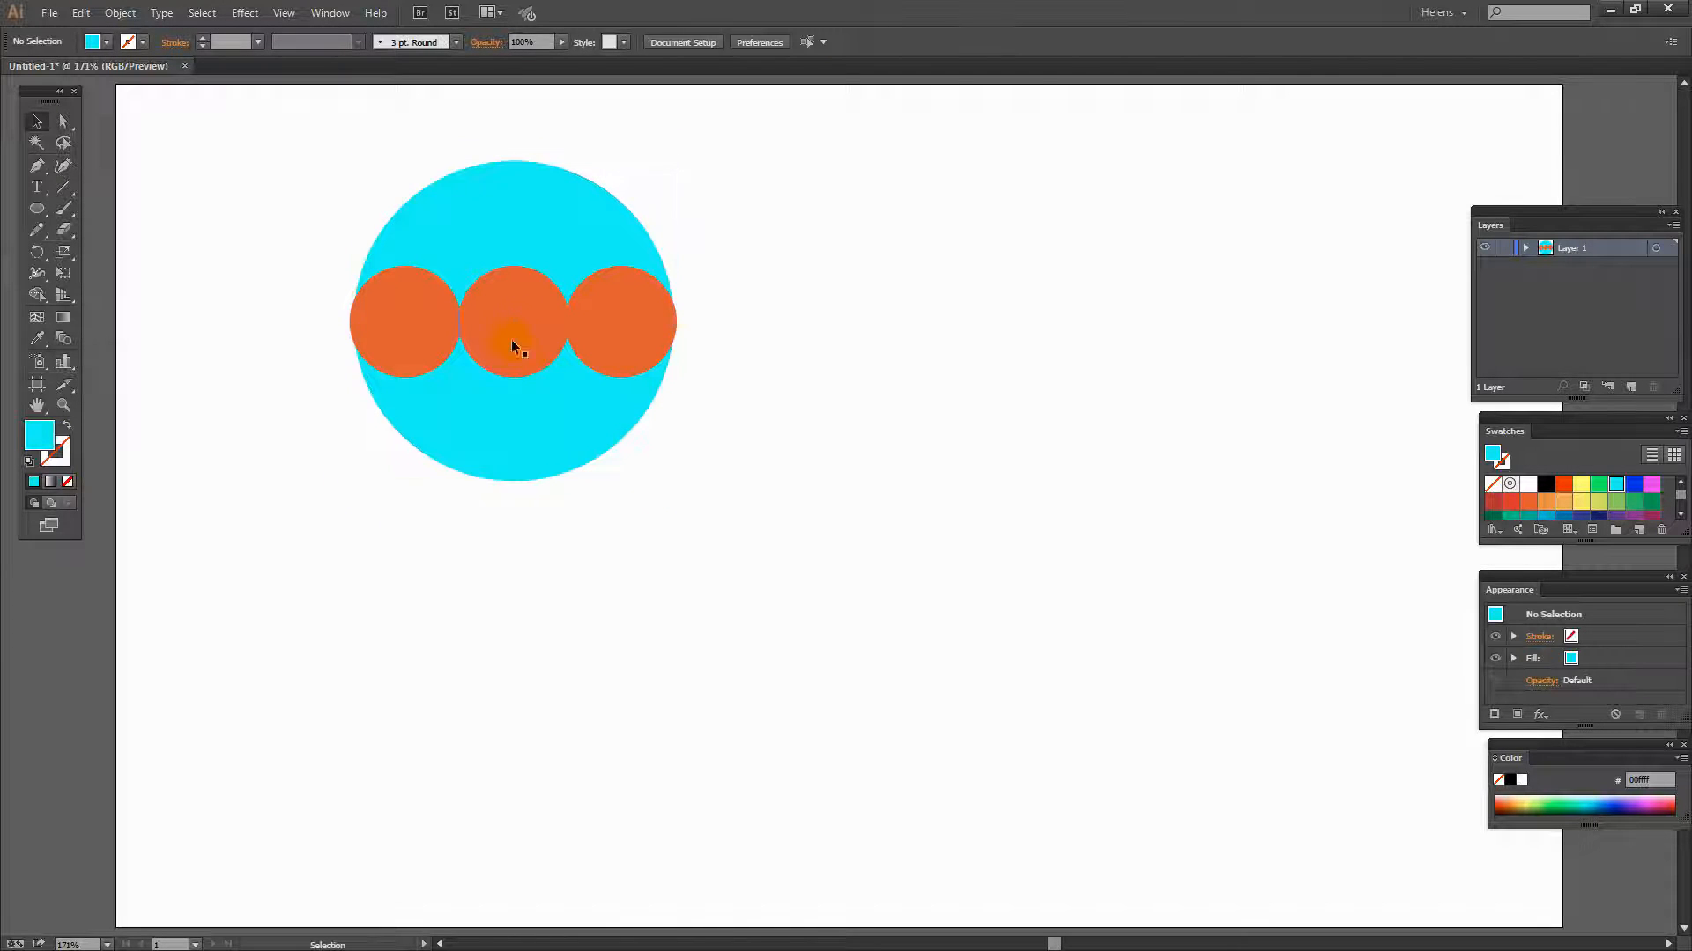
- Select all shapes and subtract the orange circles from the cyan one with Pathfinder's Minus Front
mouse_move(495, 289)
left_mouse_down()
mouse_move(441, 260)
mouse_move(494, 171)
mouse_move(383, 267)
mouse_move(470, 267)
left_mouse_up()
left_click_drag(717, 525, 337, 139)
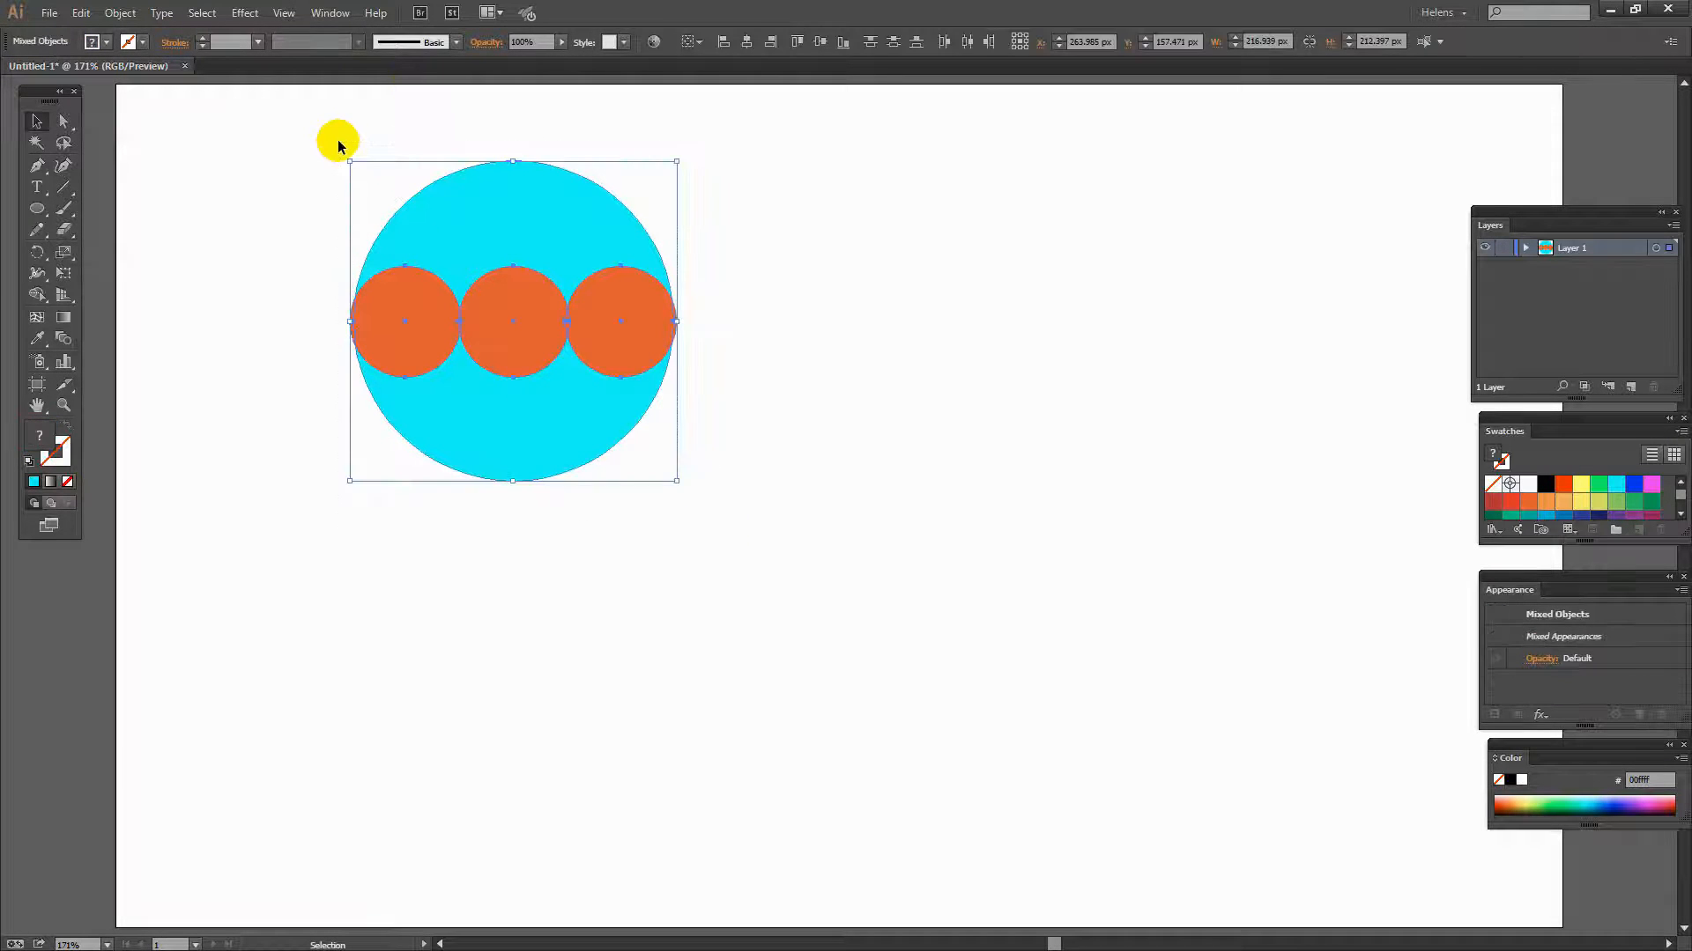
left_click(331, 13)
left_click(330, 13)
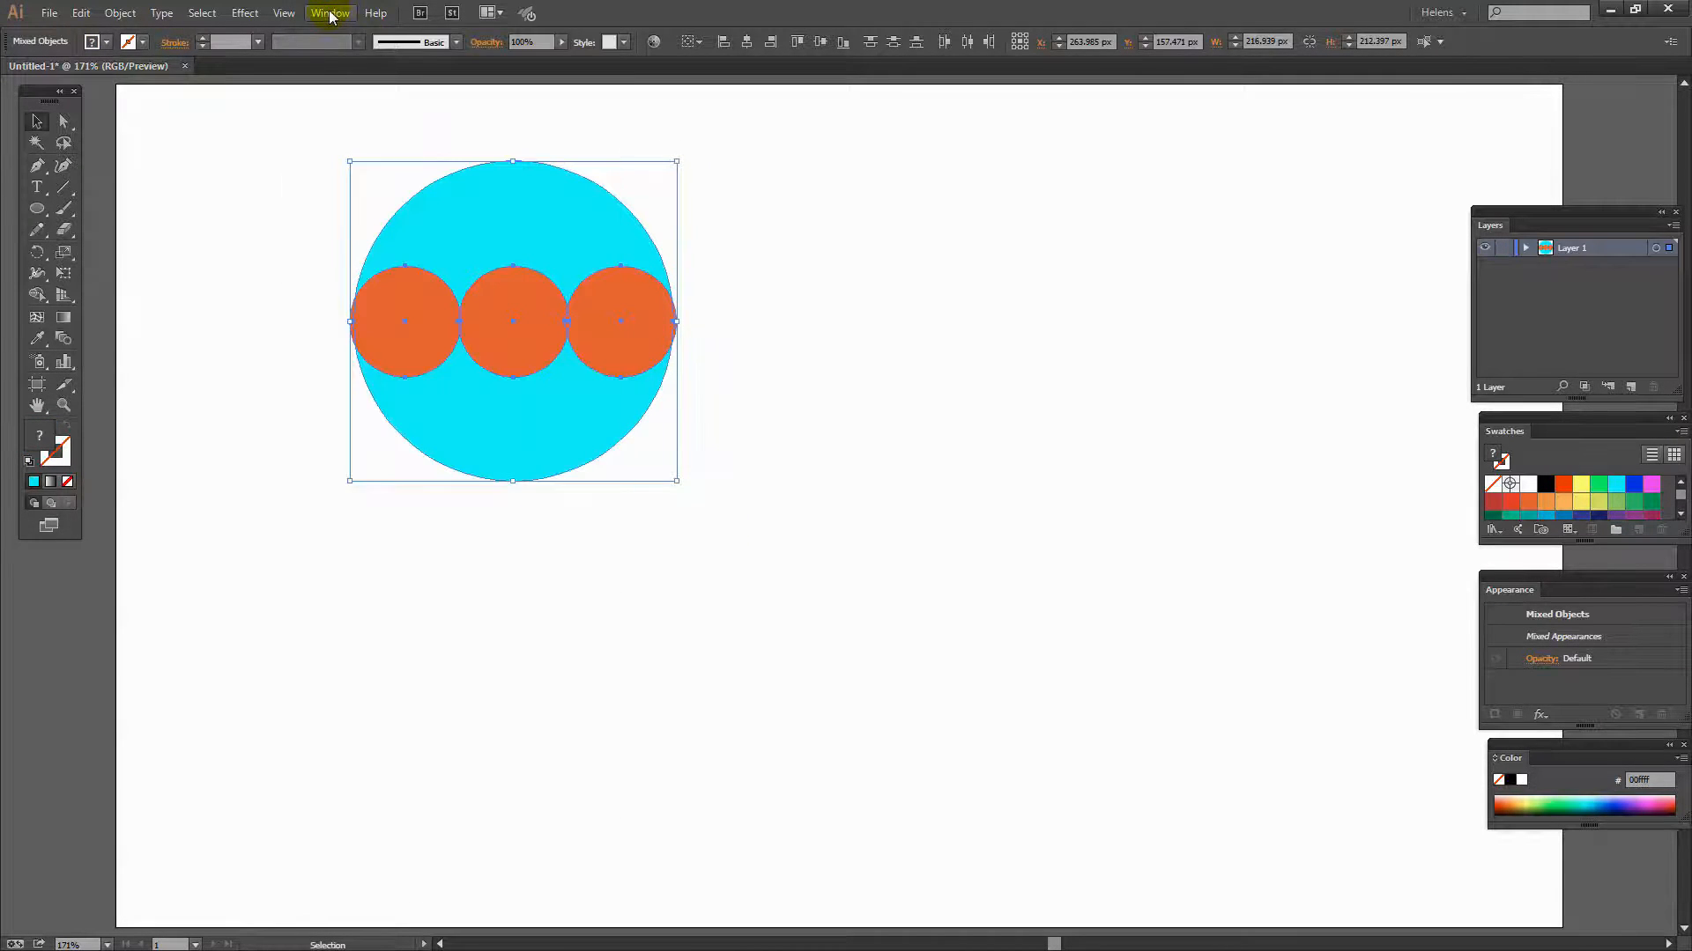
left_click(333, 13)
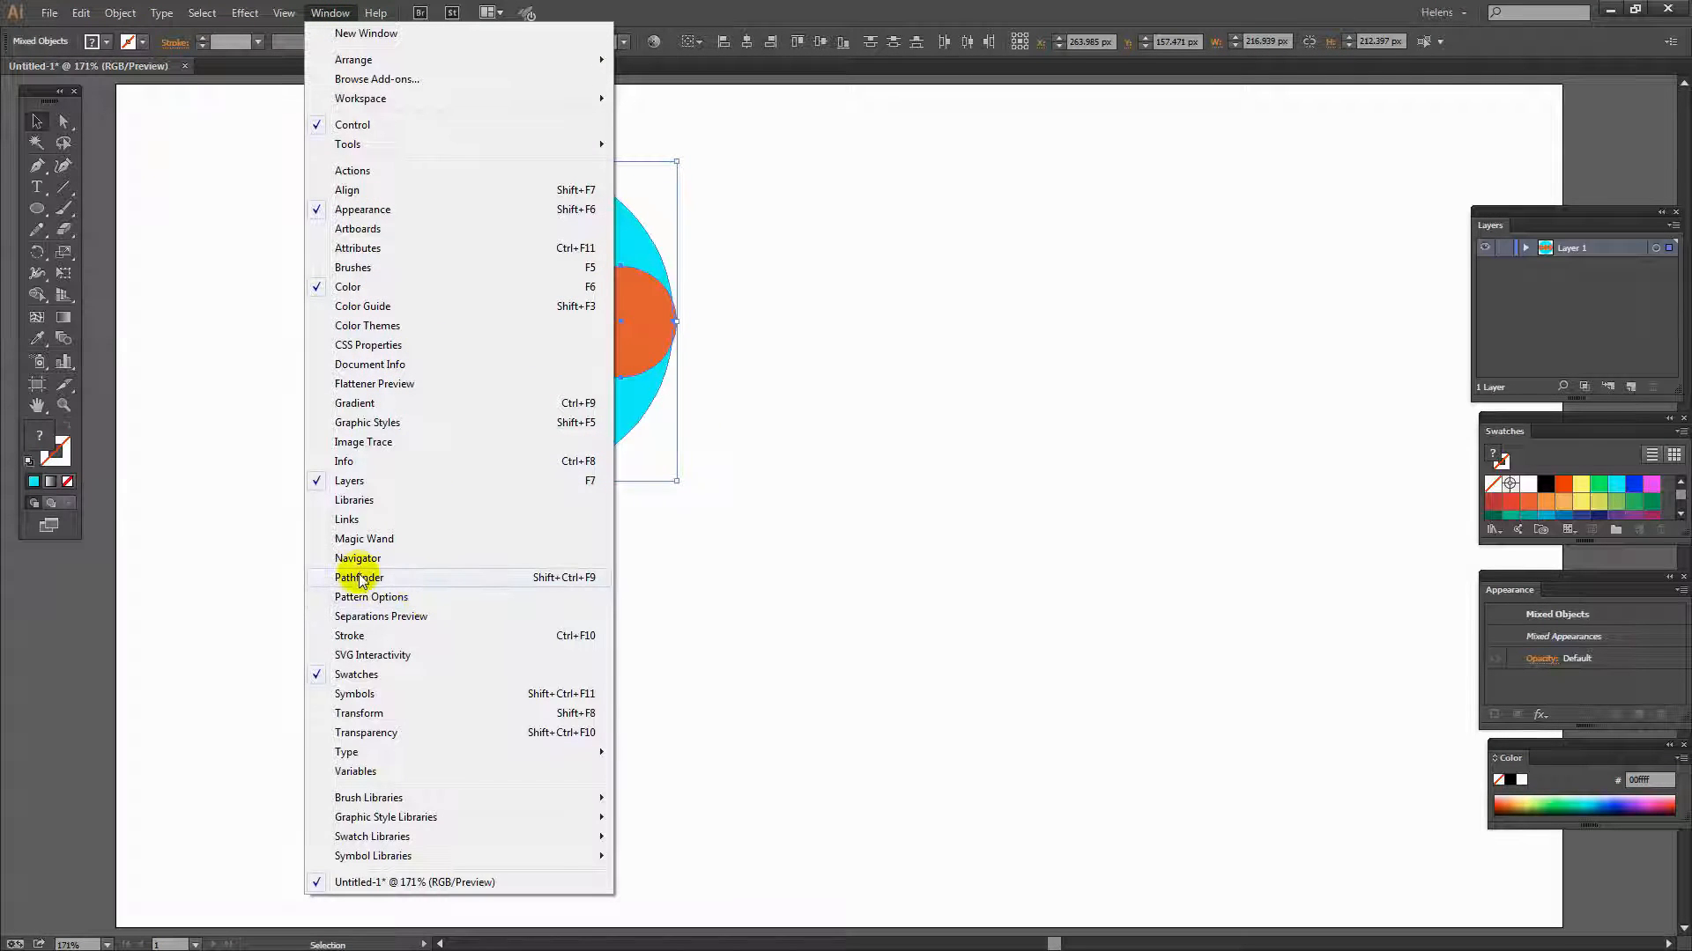
left_click(408, 578)
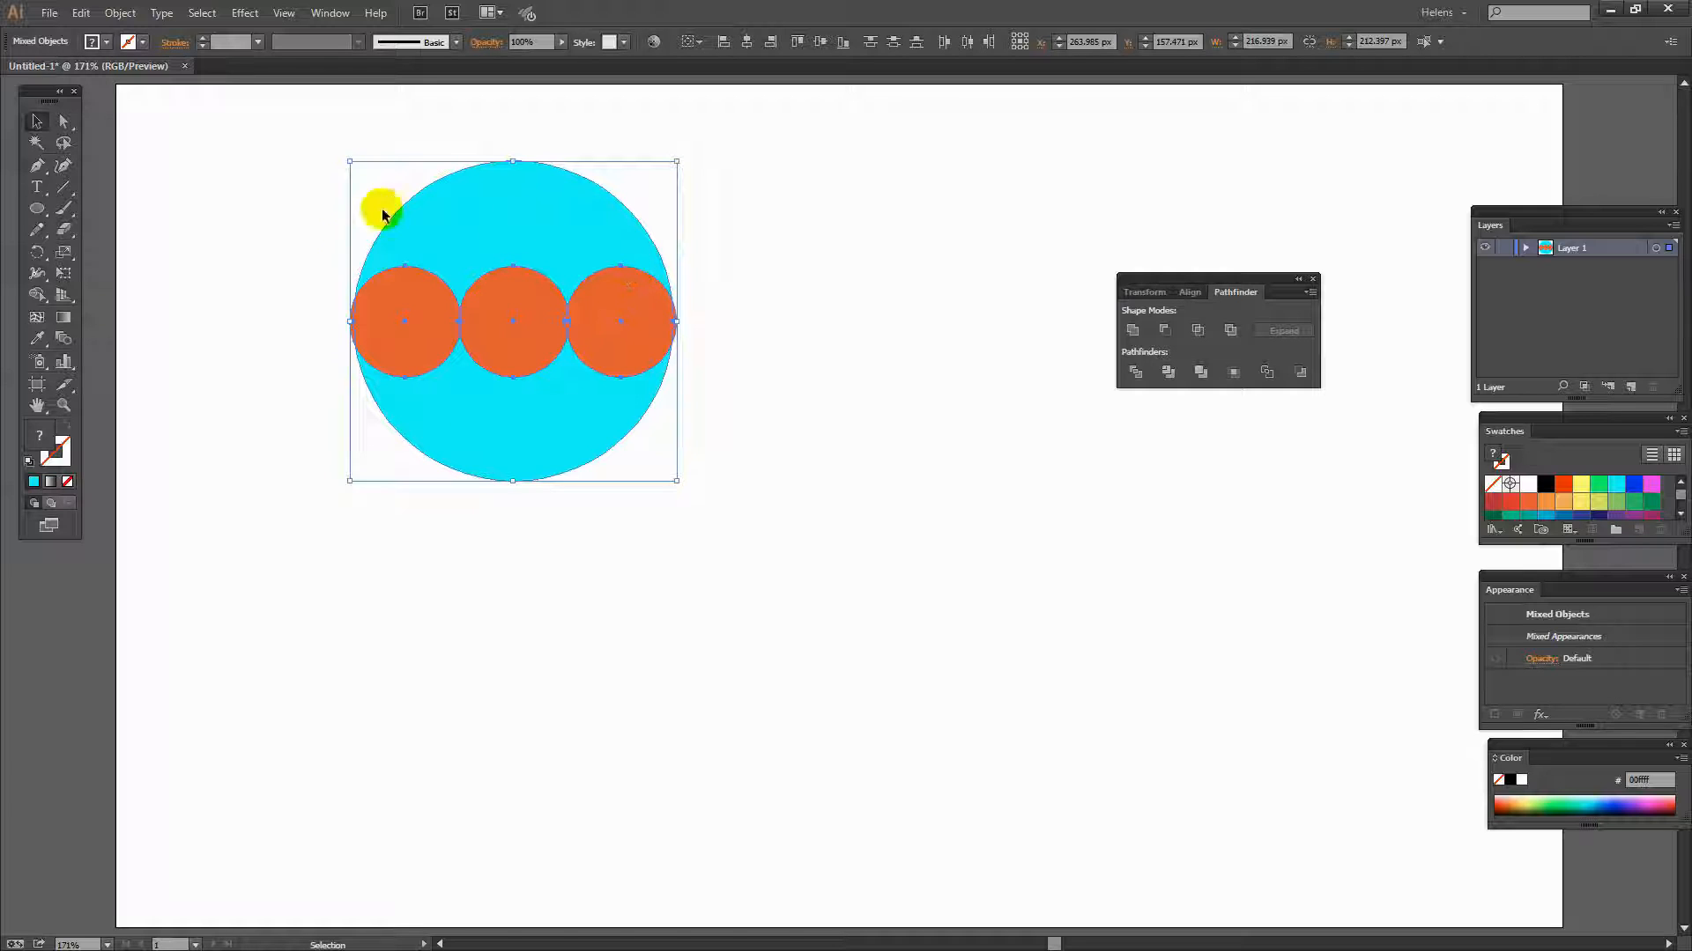
left_click(1165, 330)
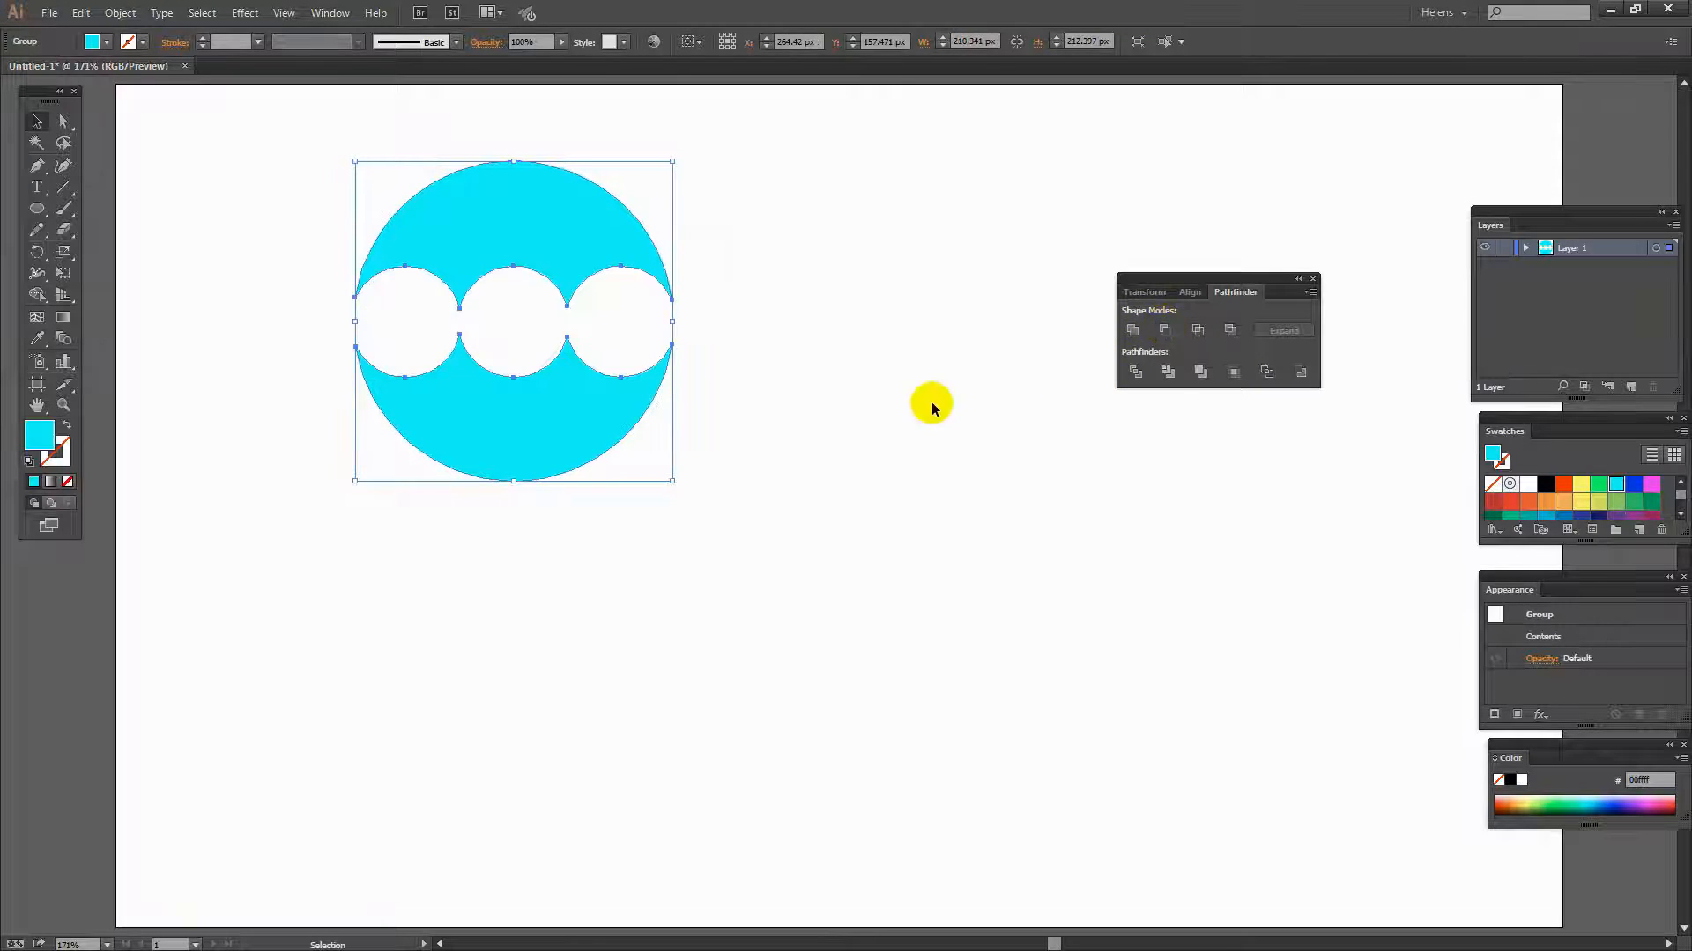
left_click(916, 419)
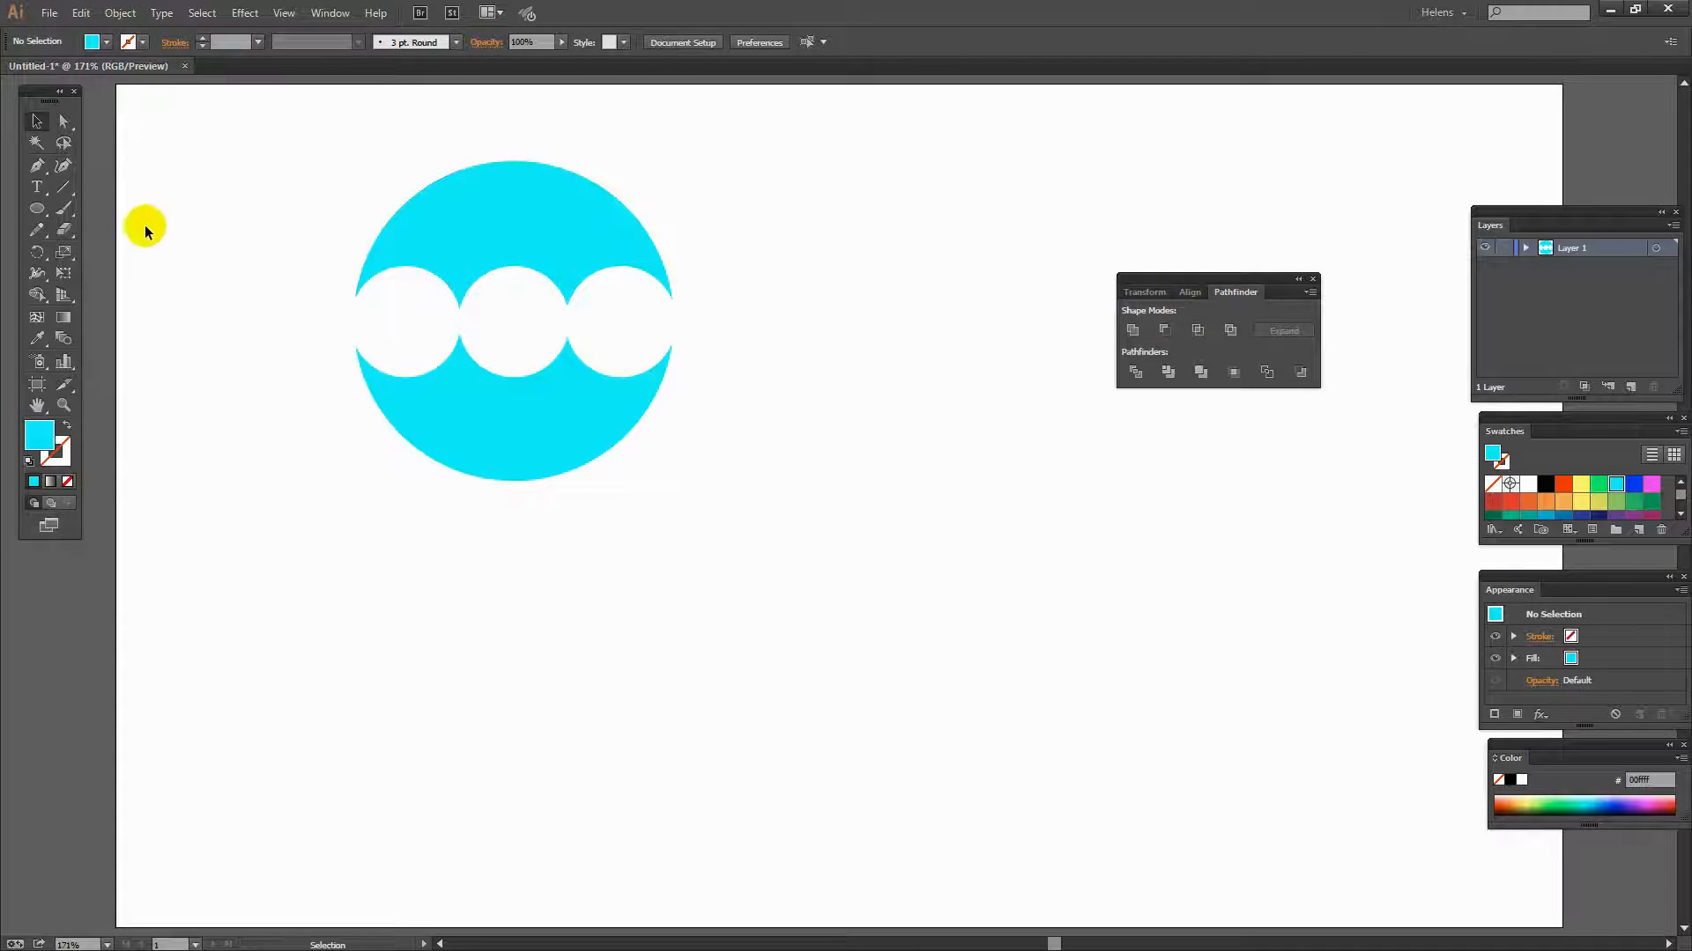
- Delete the lower part of the cut shape with the Lasso tool, leaving an umbrella canopy
left_click(63, 144)
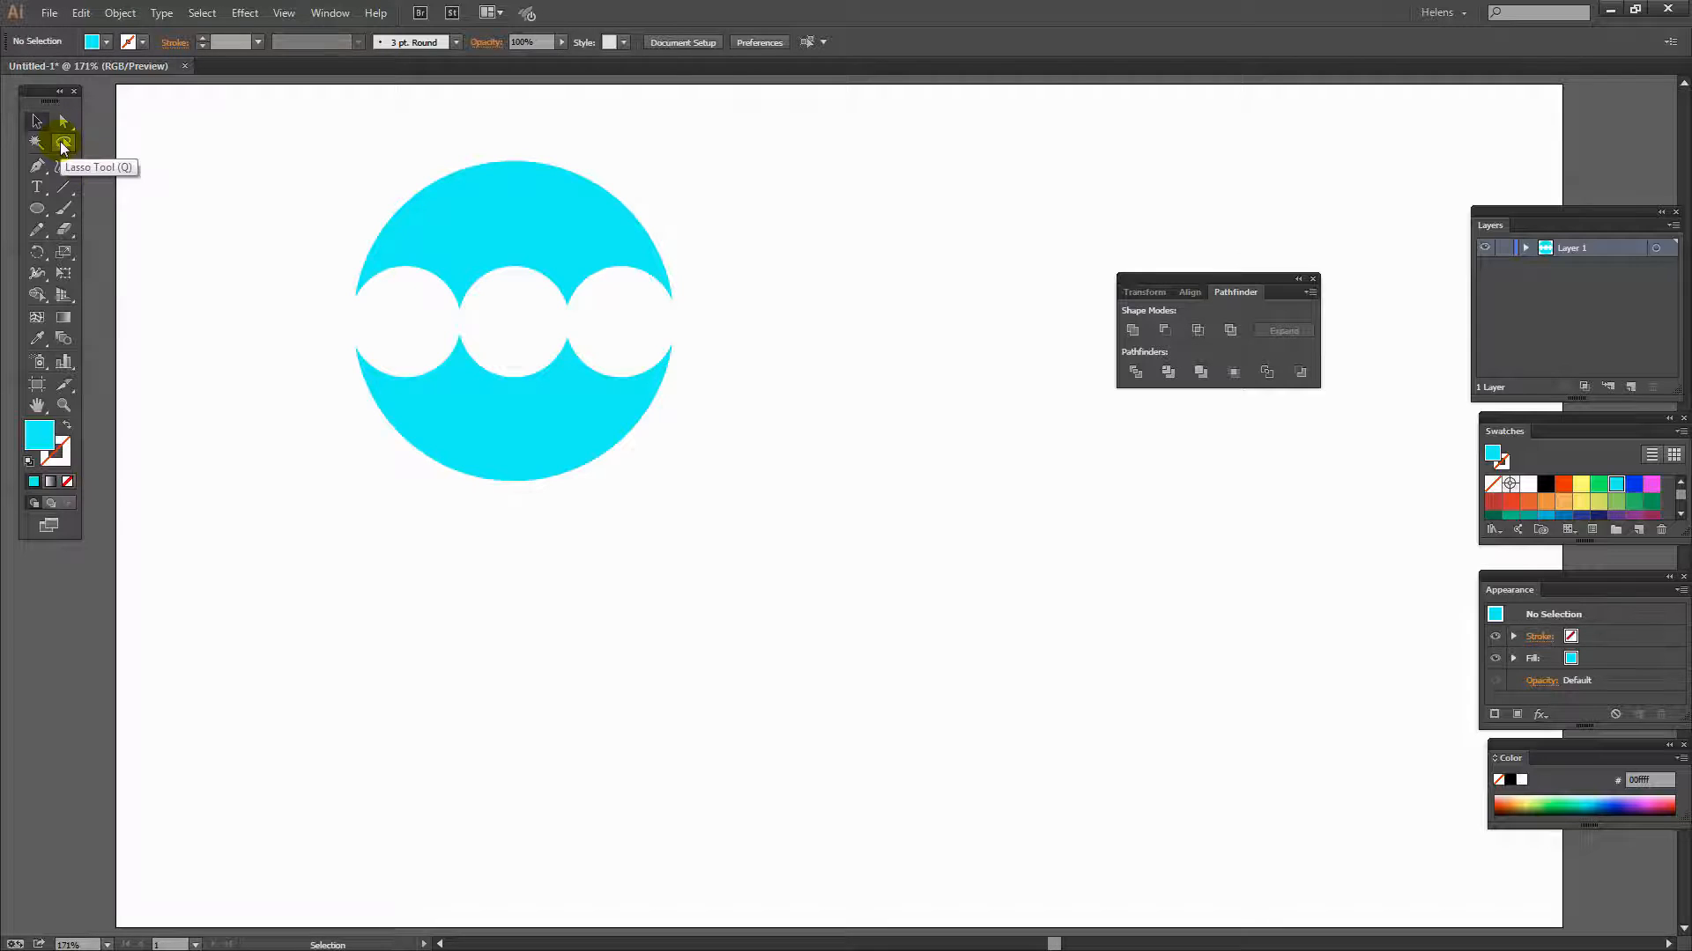
mouse_move(319, 336)
left_mouse_down()
mouse_move(659, 334)
mouse_move(683, 346)
mouse_move(696, 407)
mouse_move(627, 530)
mouse_move(505, 575)
mouse_move(396, 456)
mouse_move(333, 349)
left_mouse_up()
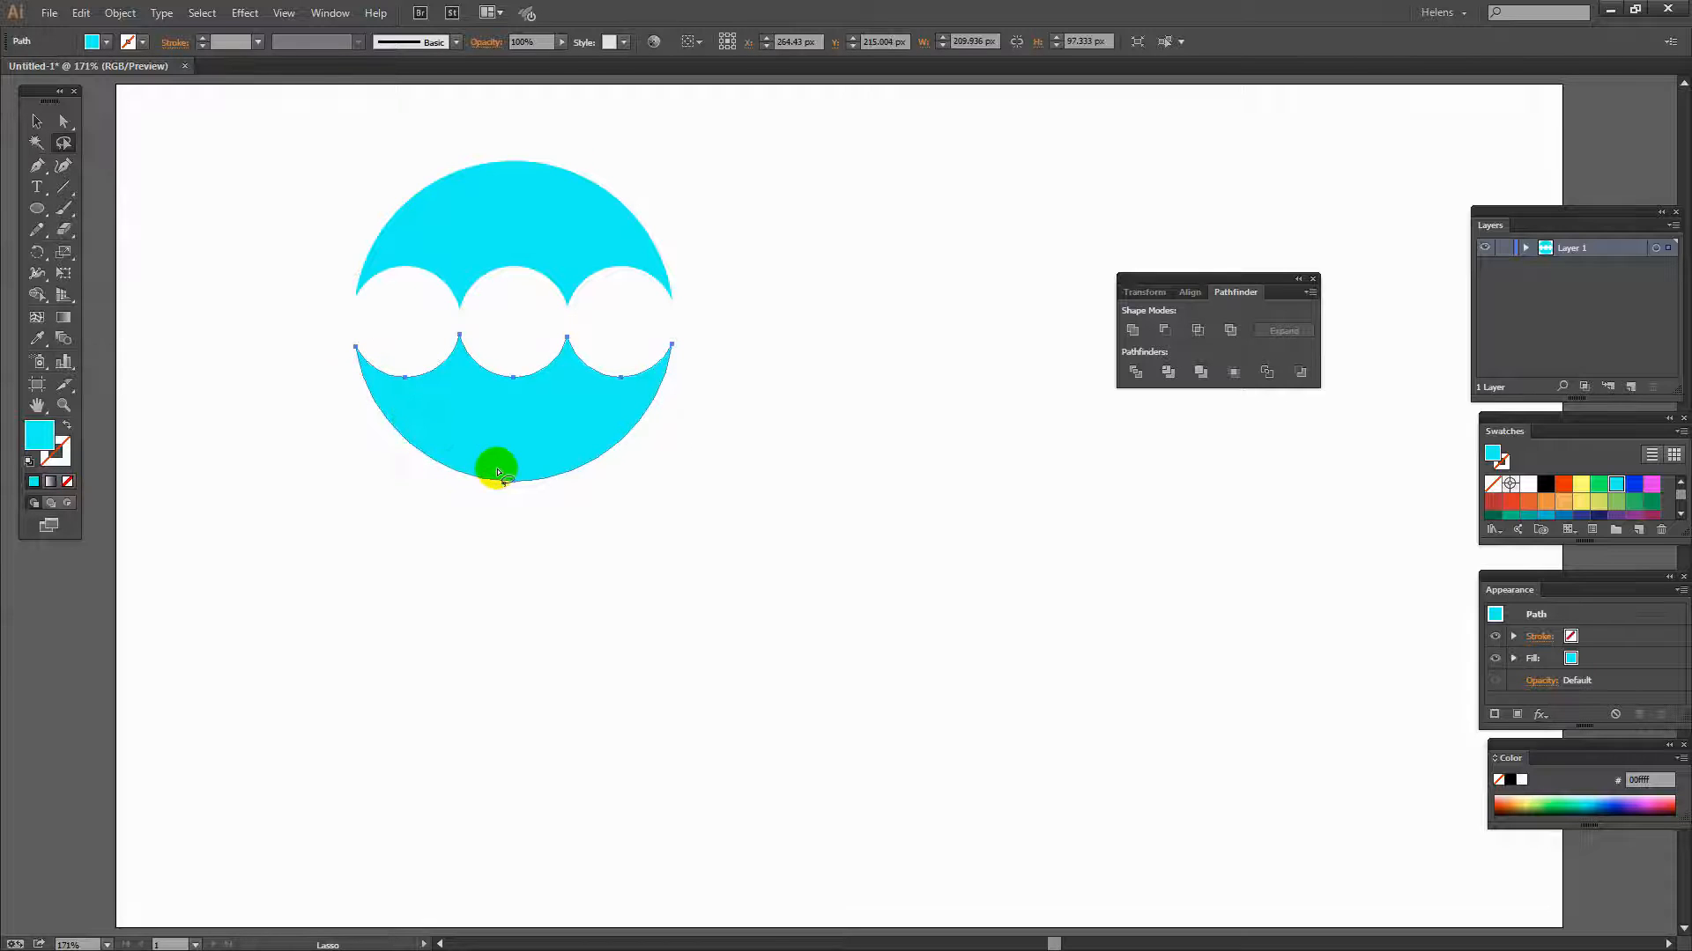
key("Delete")
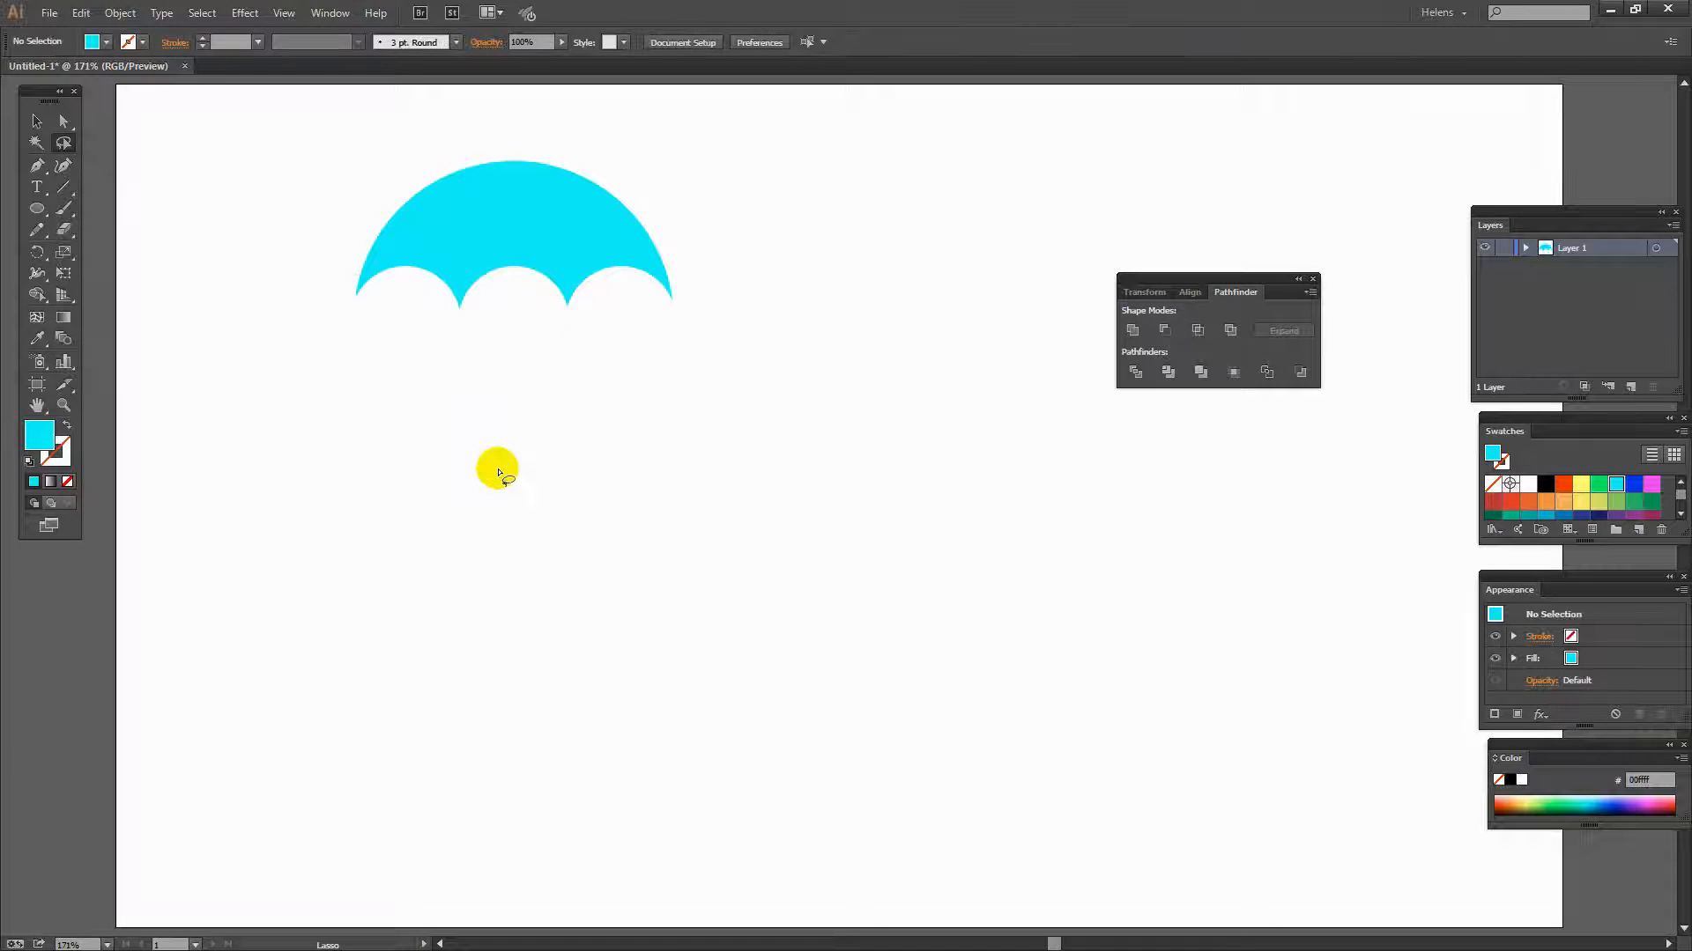
- Move the umbrella canopy down on the artboard
key("v")
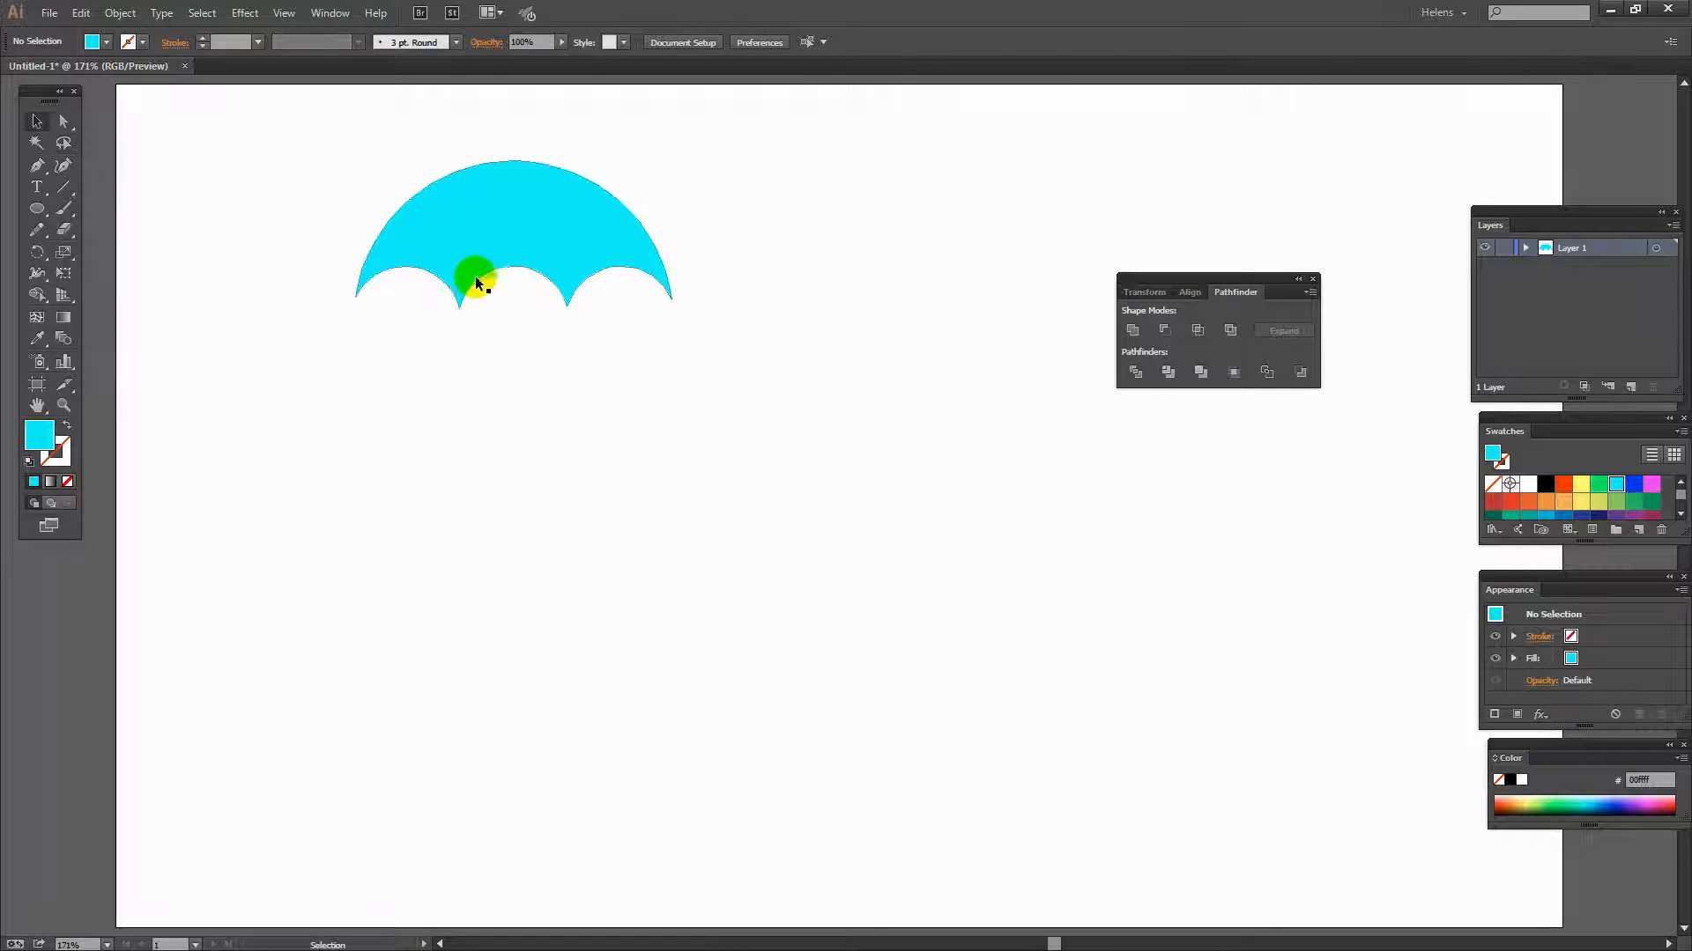
left_click_drag(472, 250, 449, 409)
left_click(686, 497)
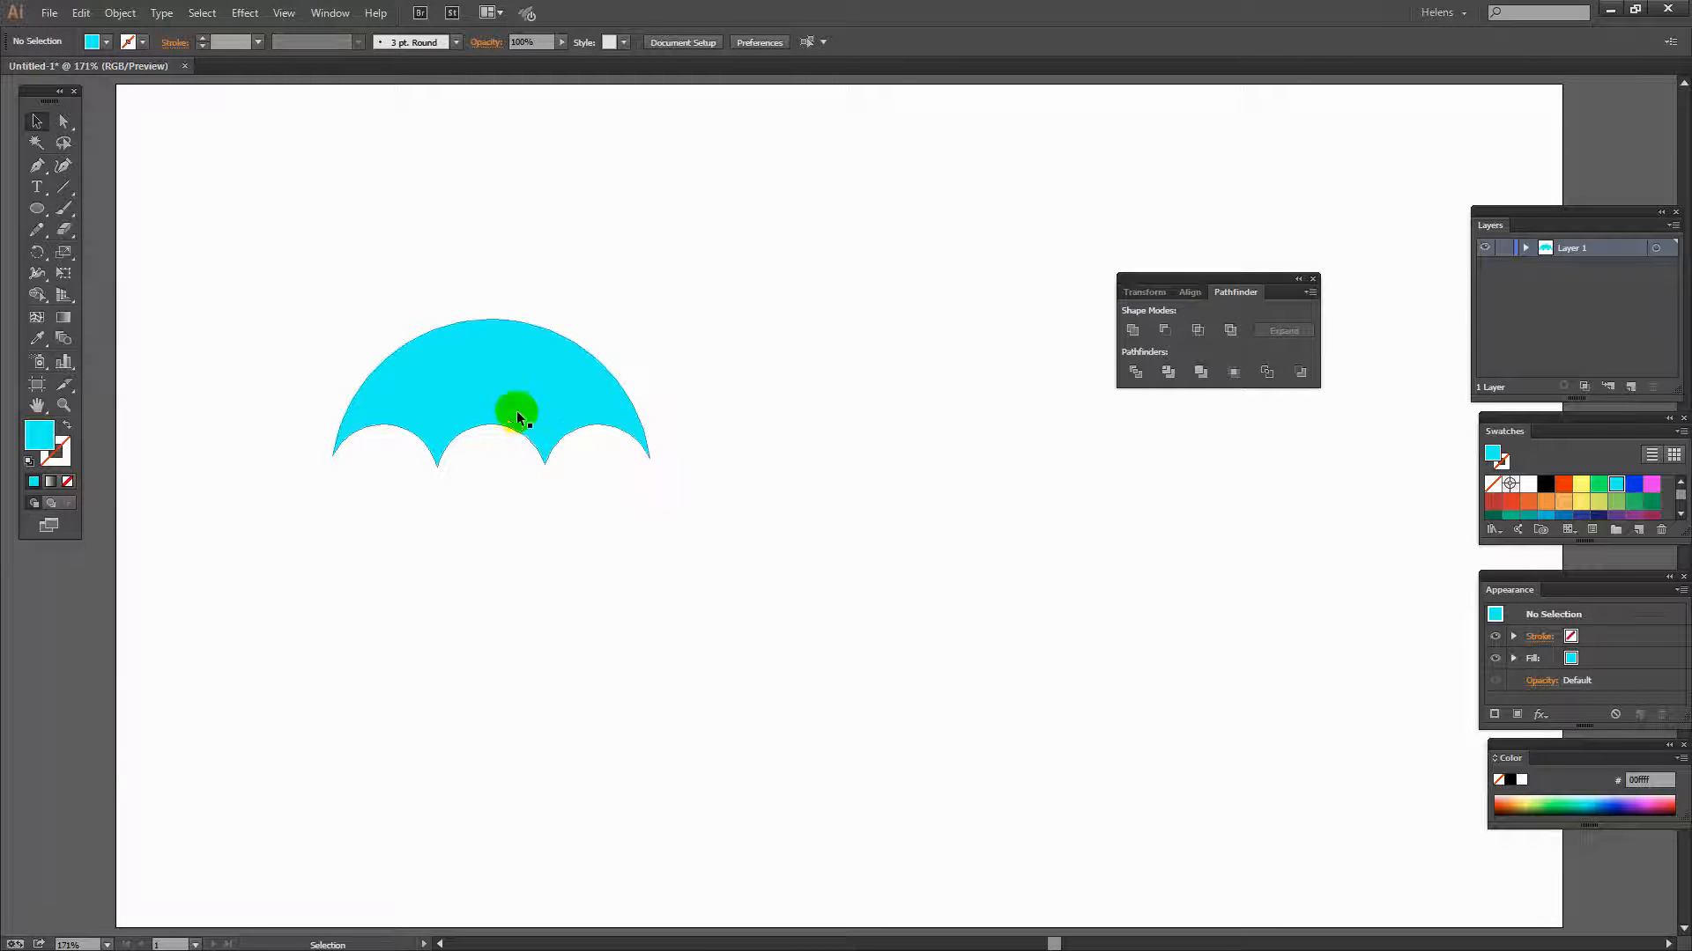
- Draw a tall ellipse about 71 × 177 px with no fill and a dark blue stroke, starting at the canopy's top centre
left_click(37, 211)
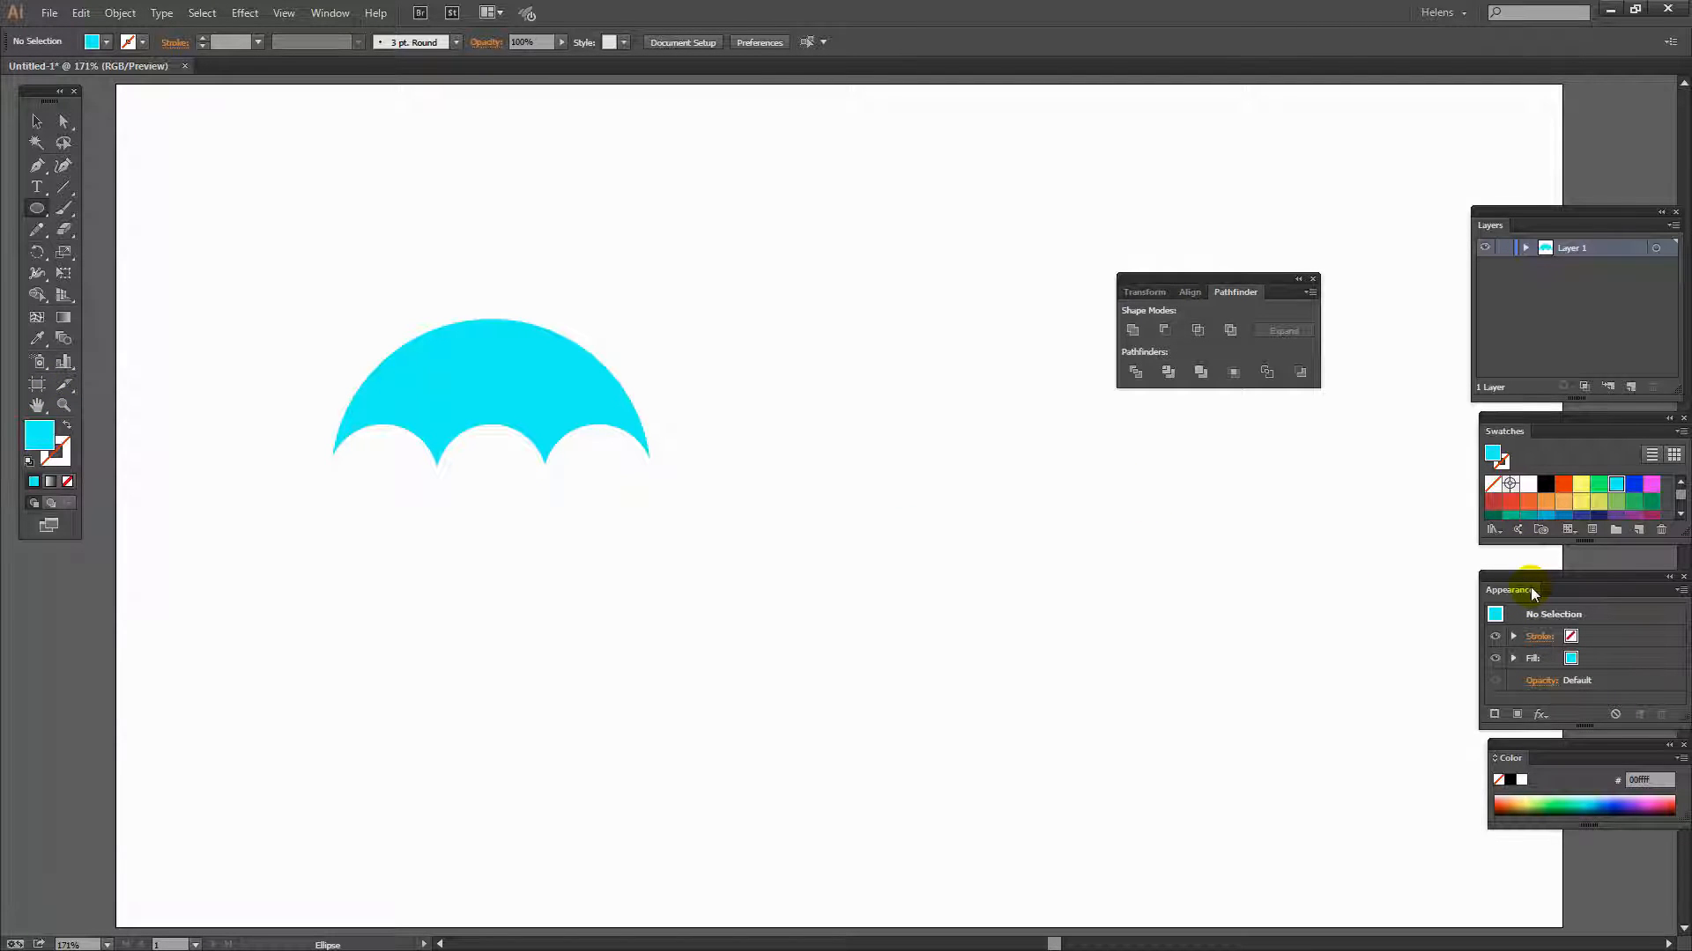
key("slash")
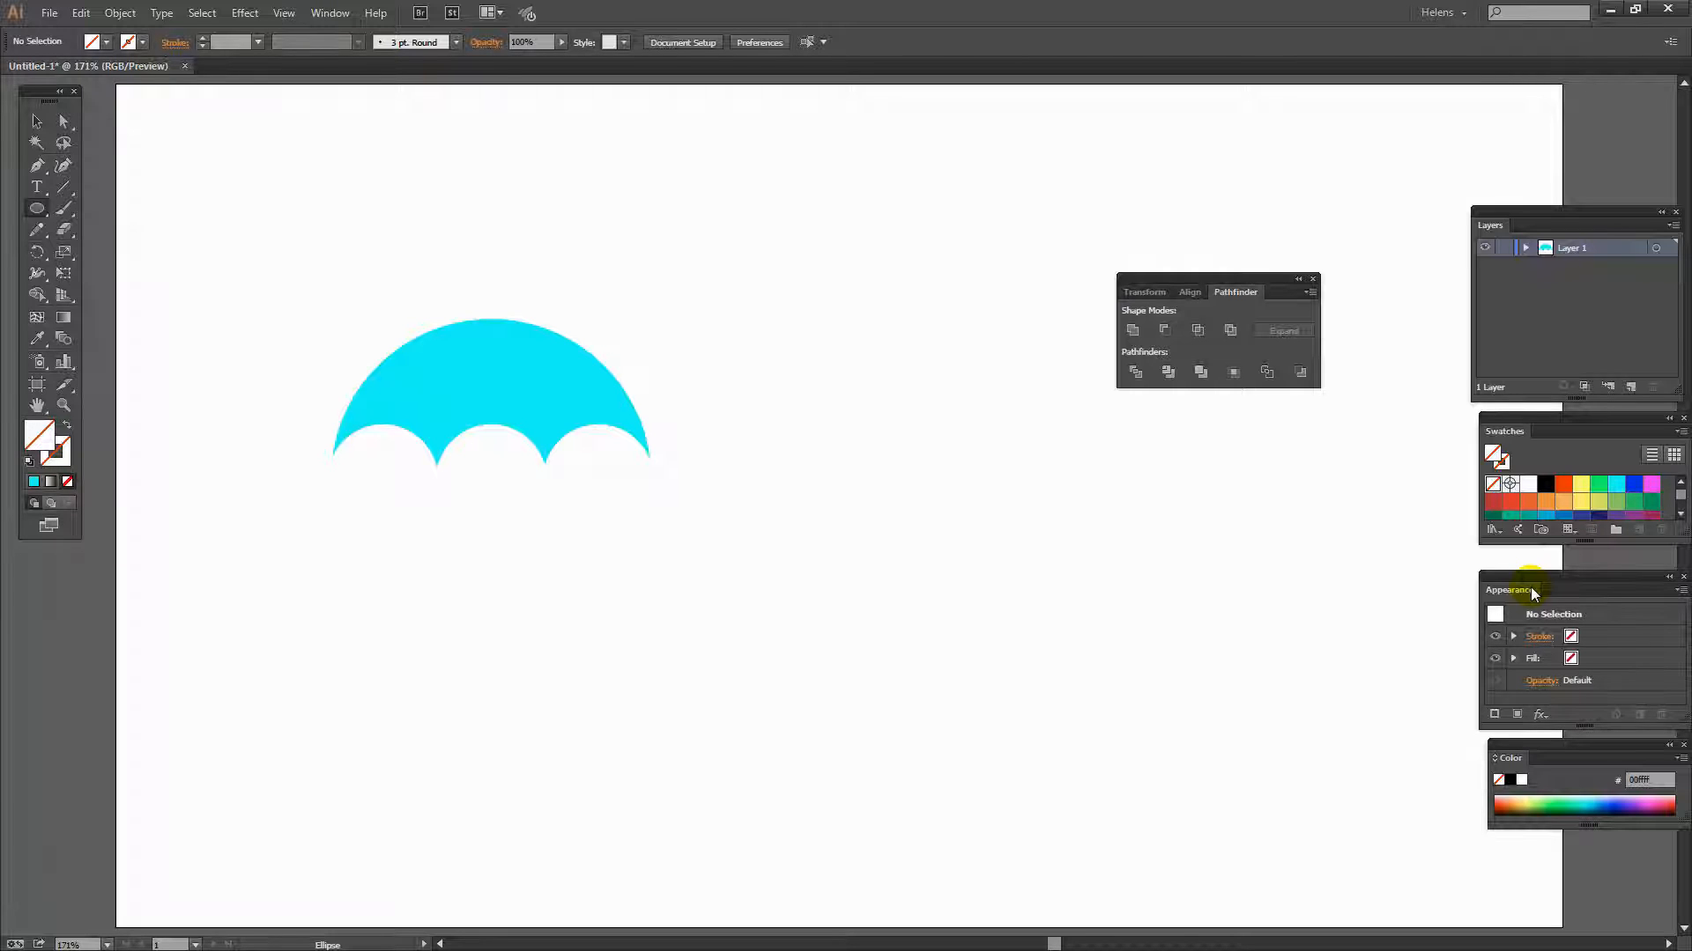
key("x")
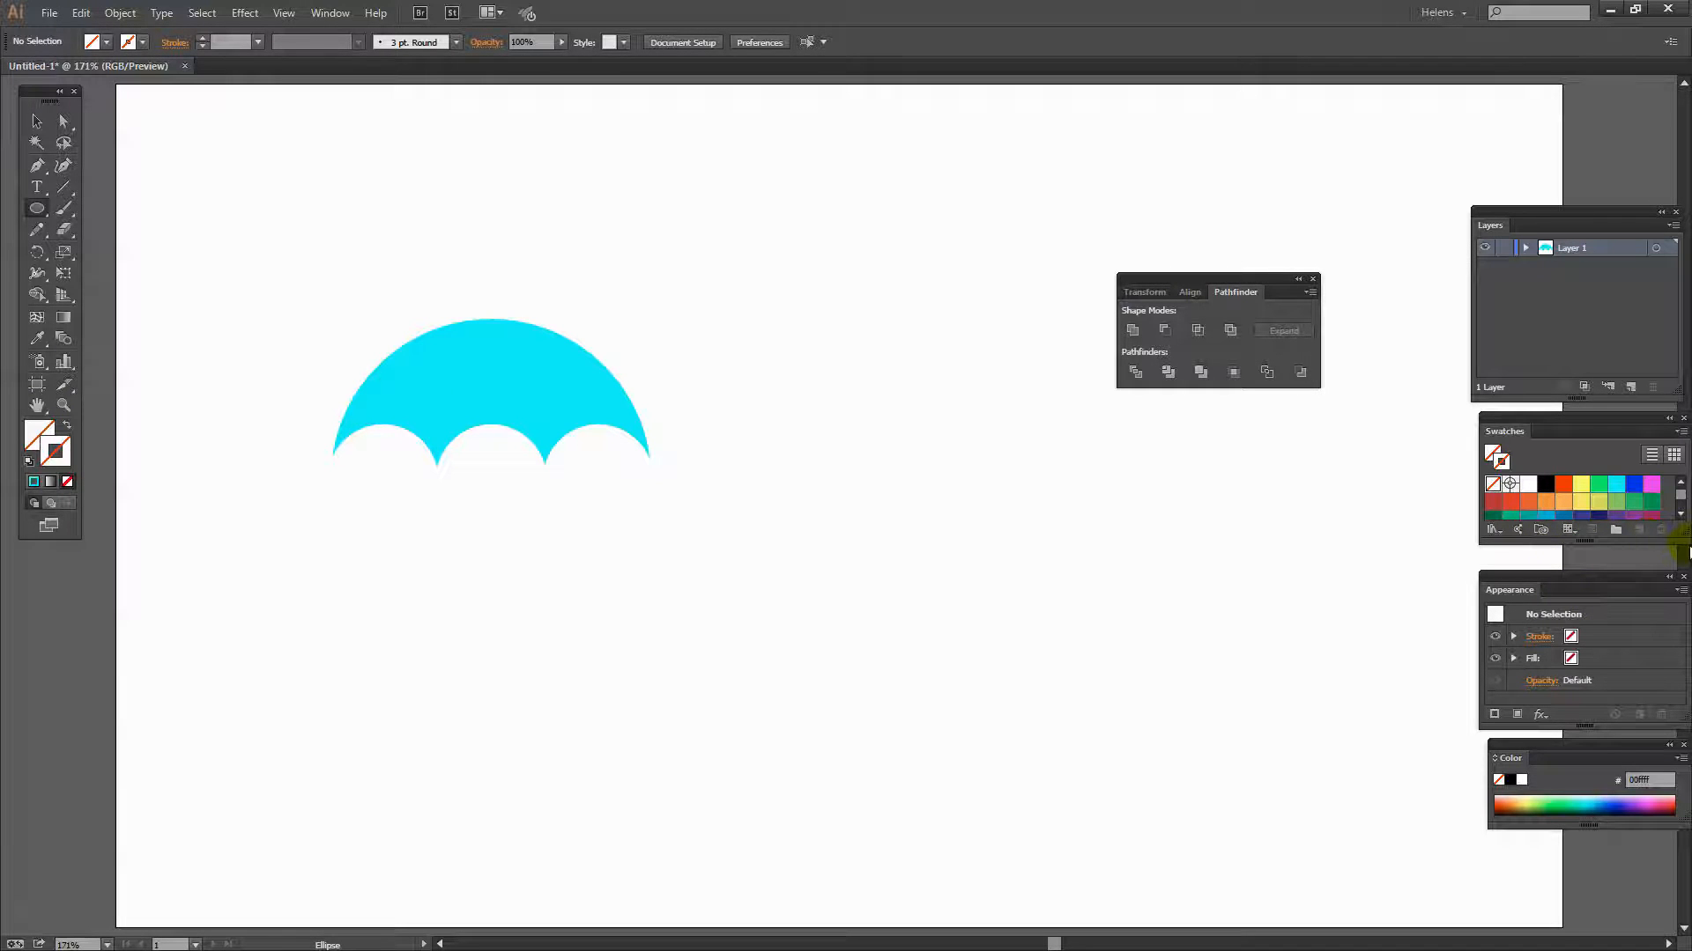
left_click_drag(1679, 541, 1681, 580)
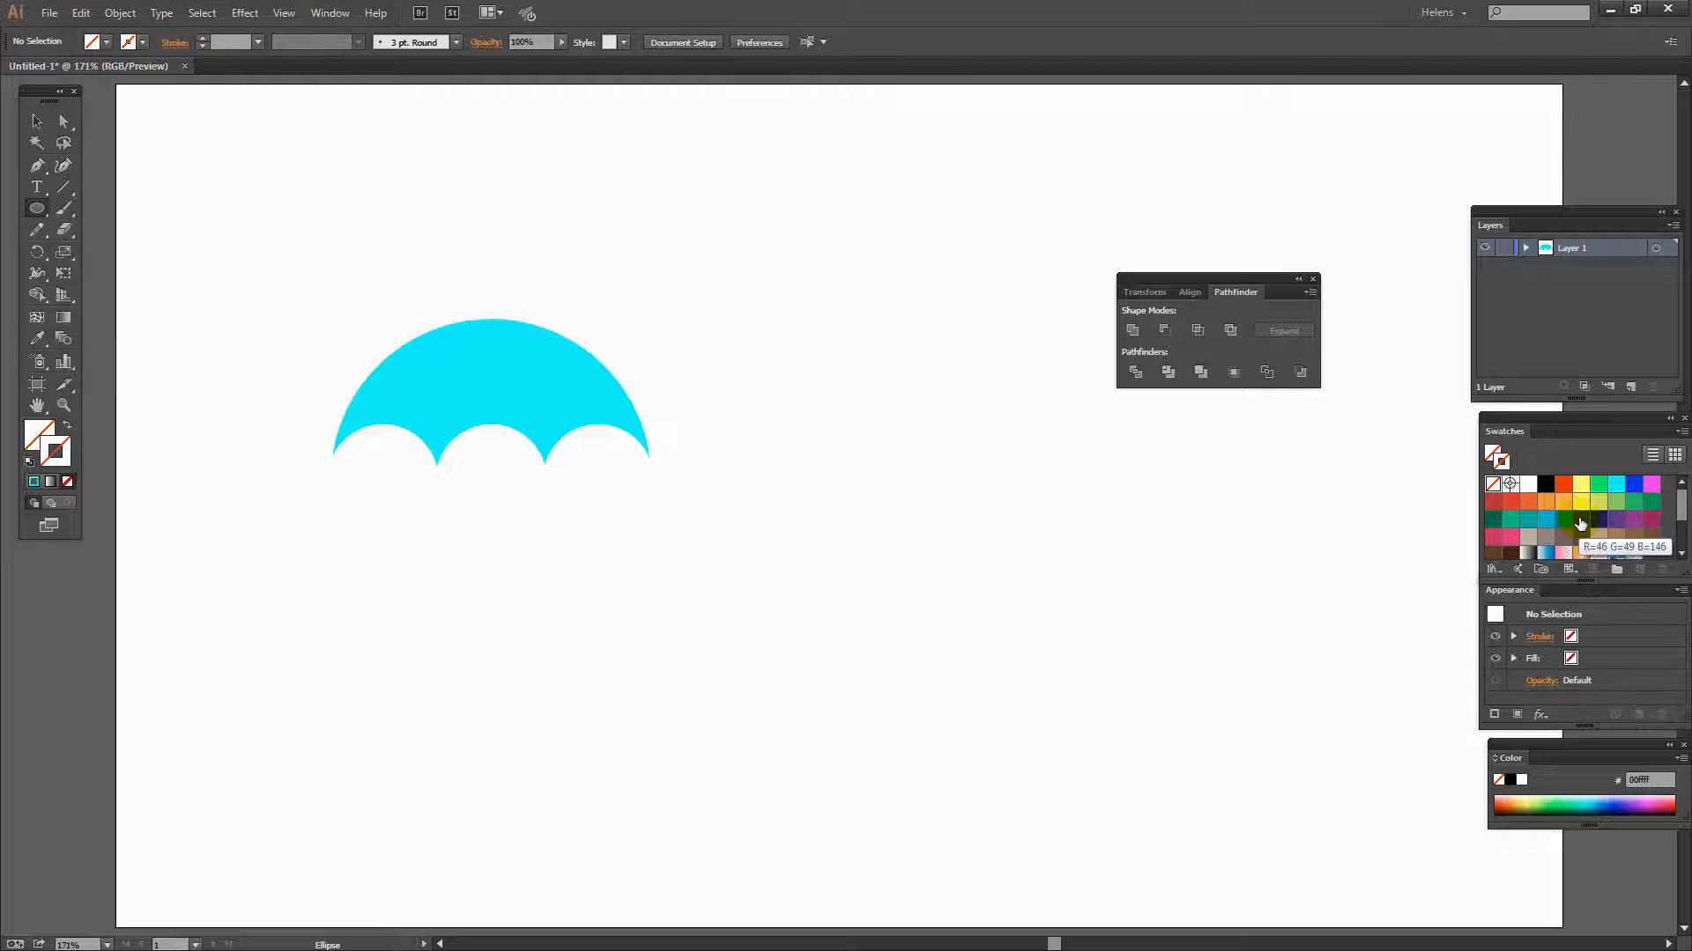
left_click(1563, 521)
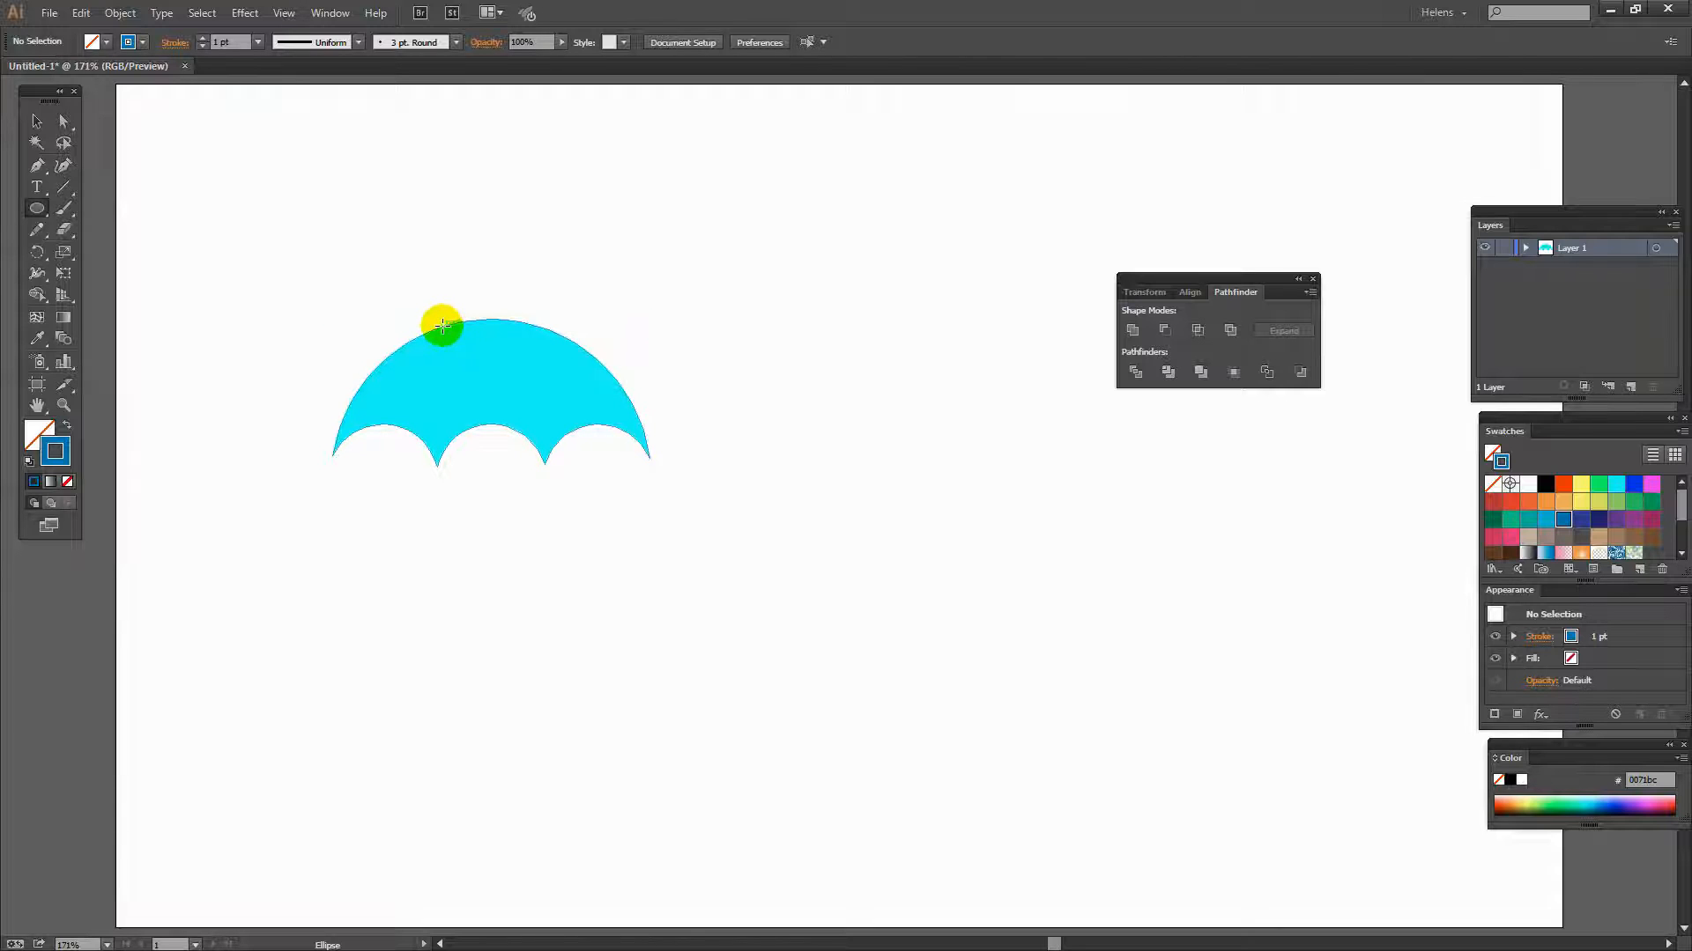
left_click_drag(441, 317, 547, 587)
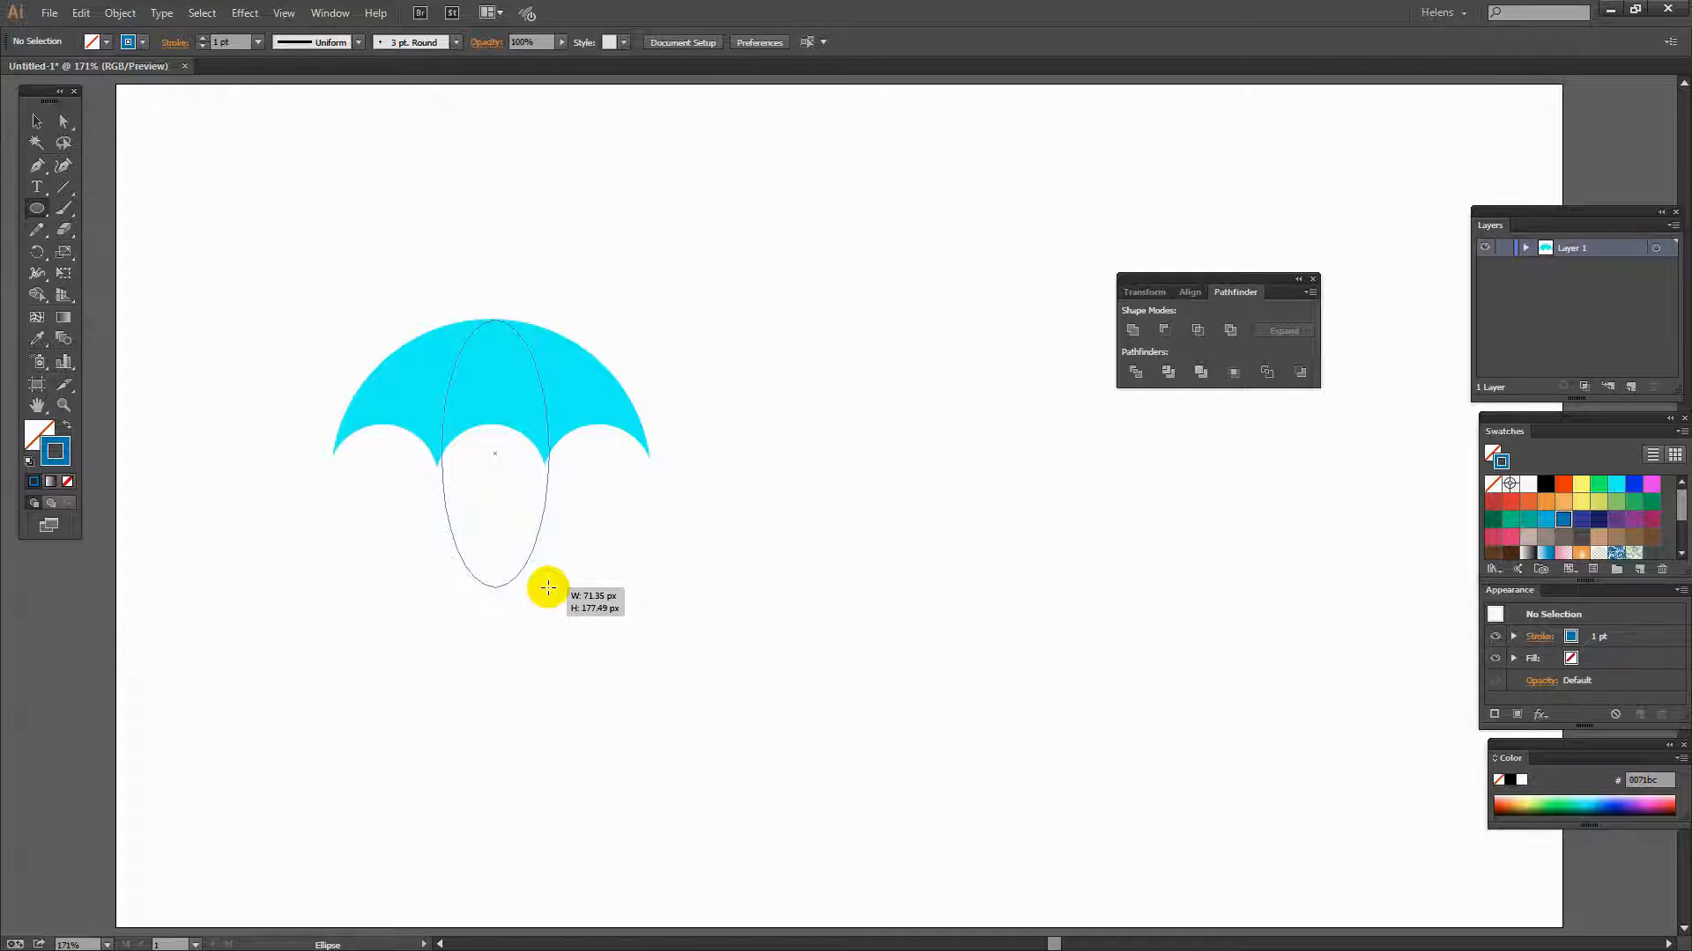
left_click_drag(547, 588, 543, 587)
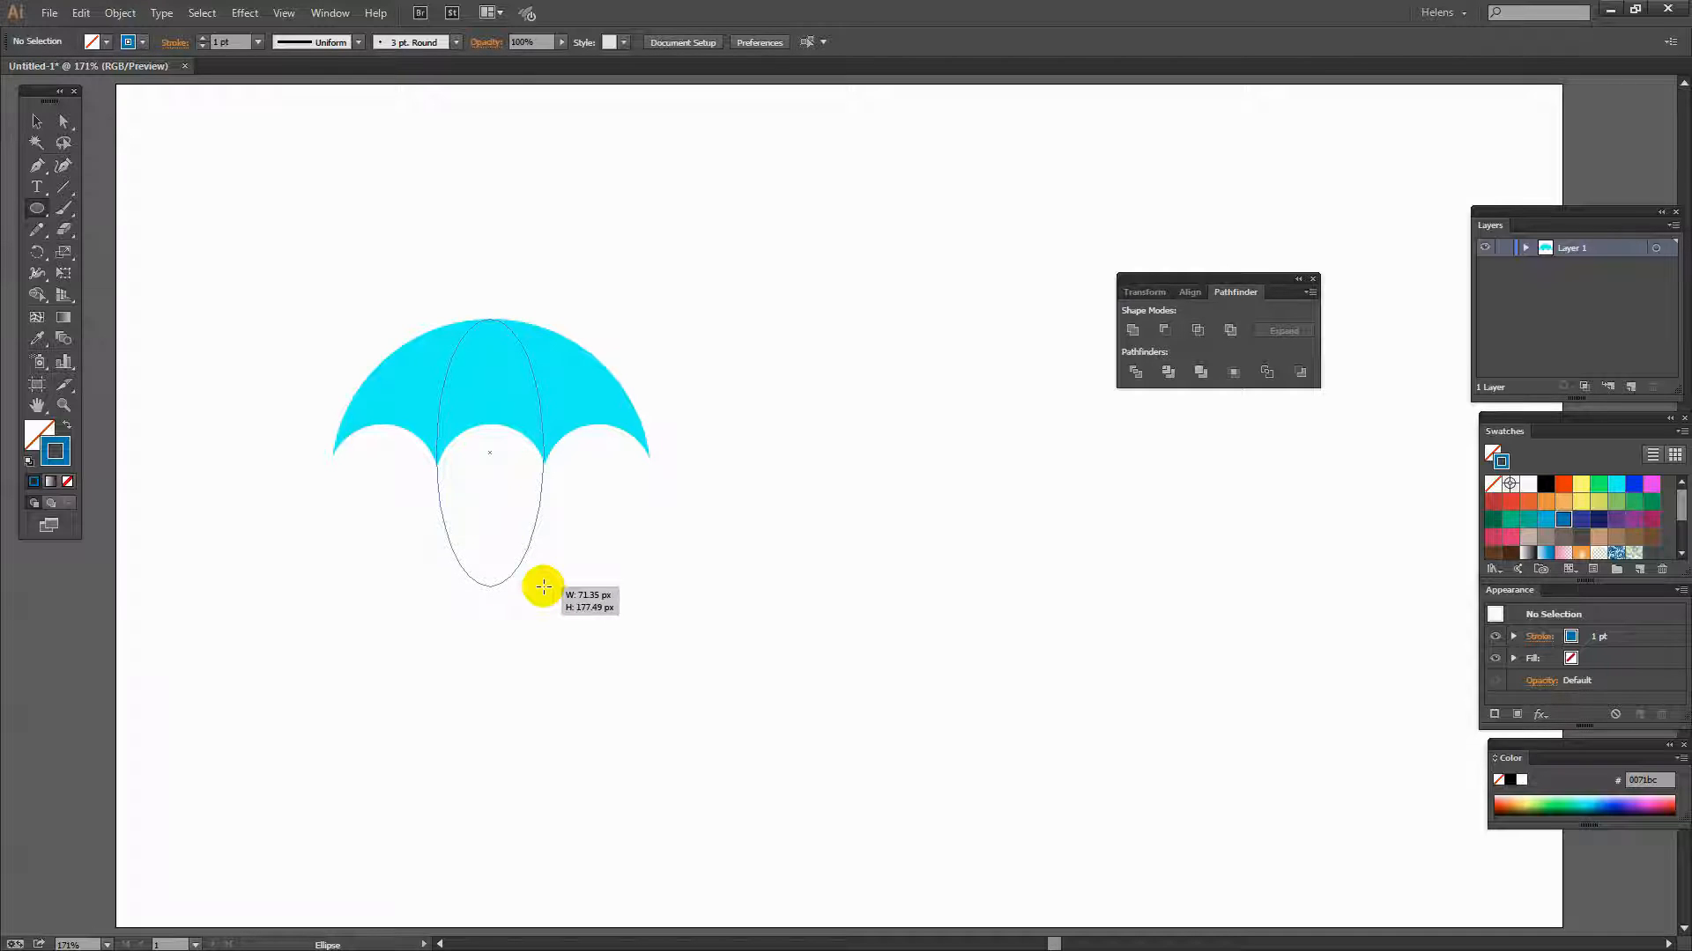
left_click_drag(543, 587, 544, 587)
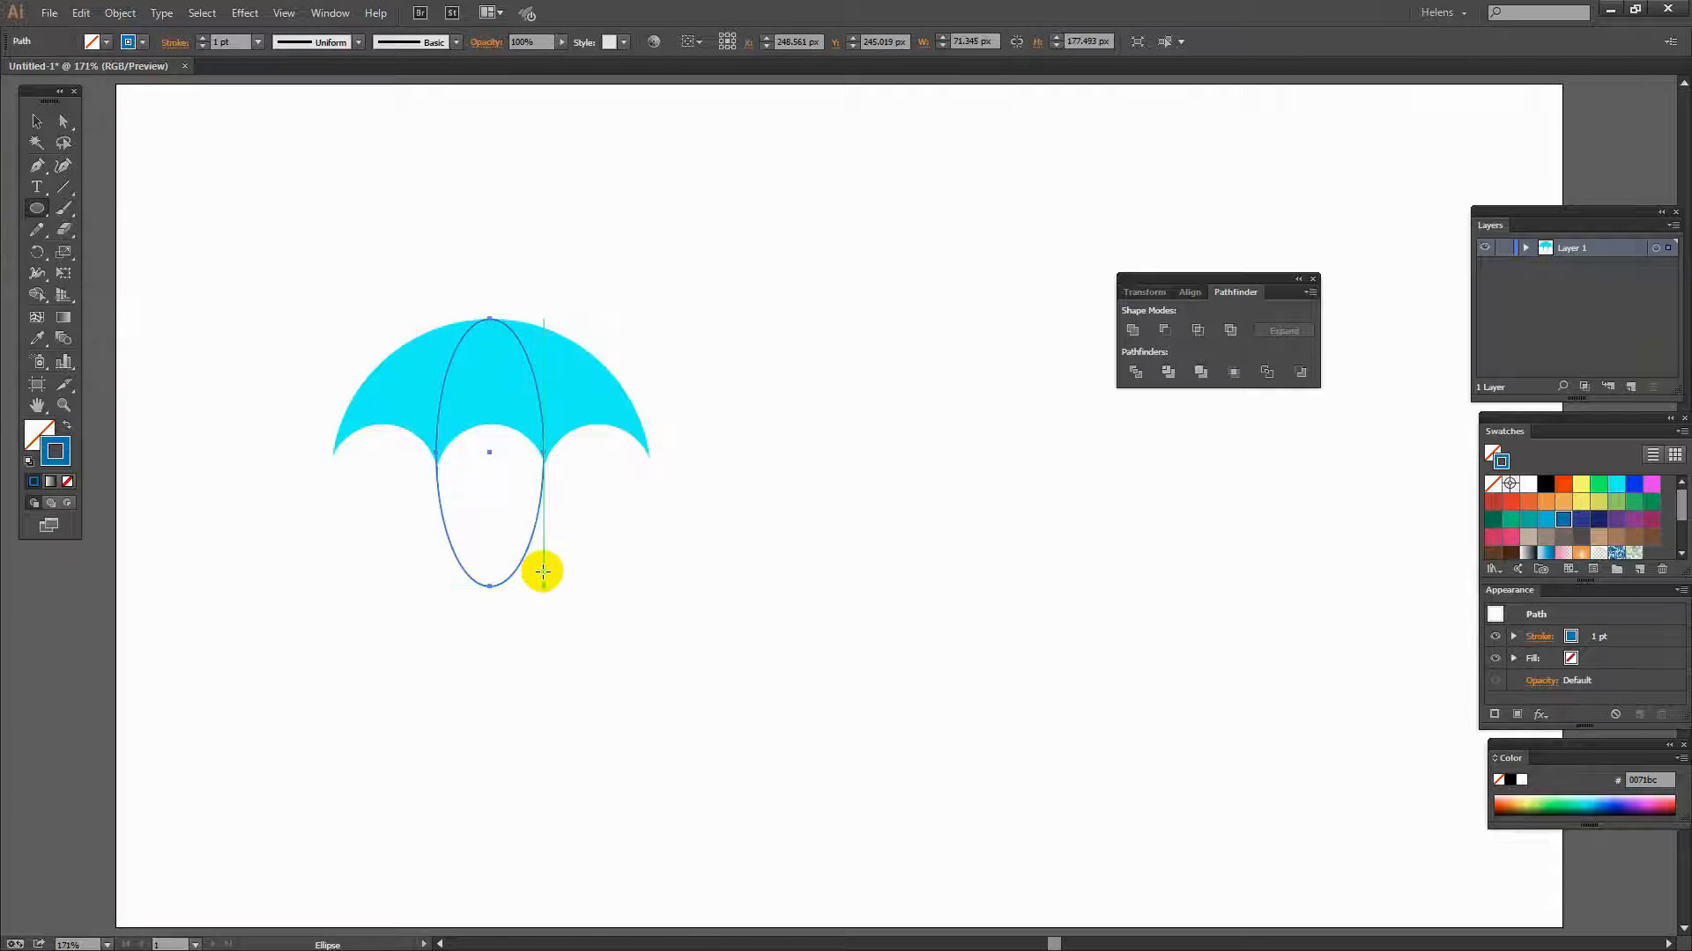
- Nudge the ellipse right and down so its top meets the canopy's peak
key("z")
left_click_drag(403, 430, 623, 593)
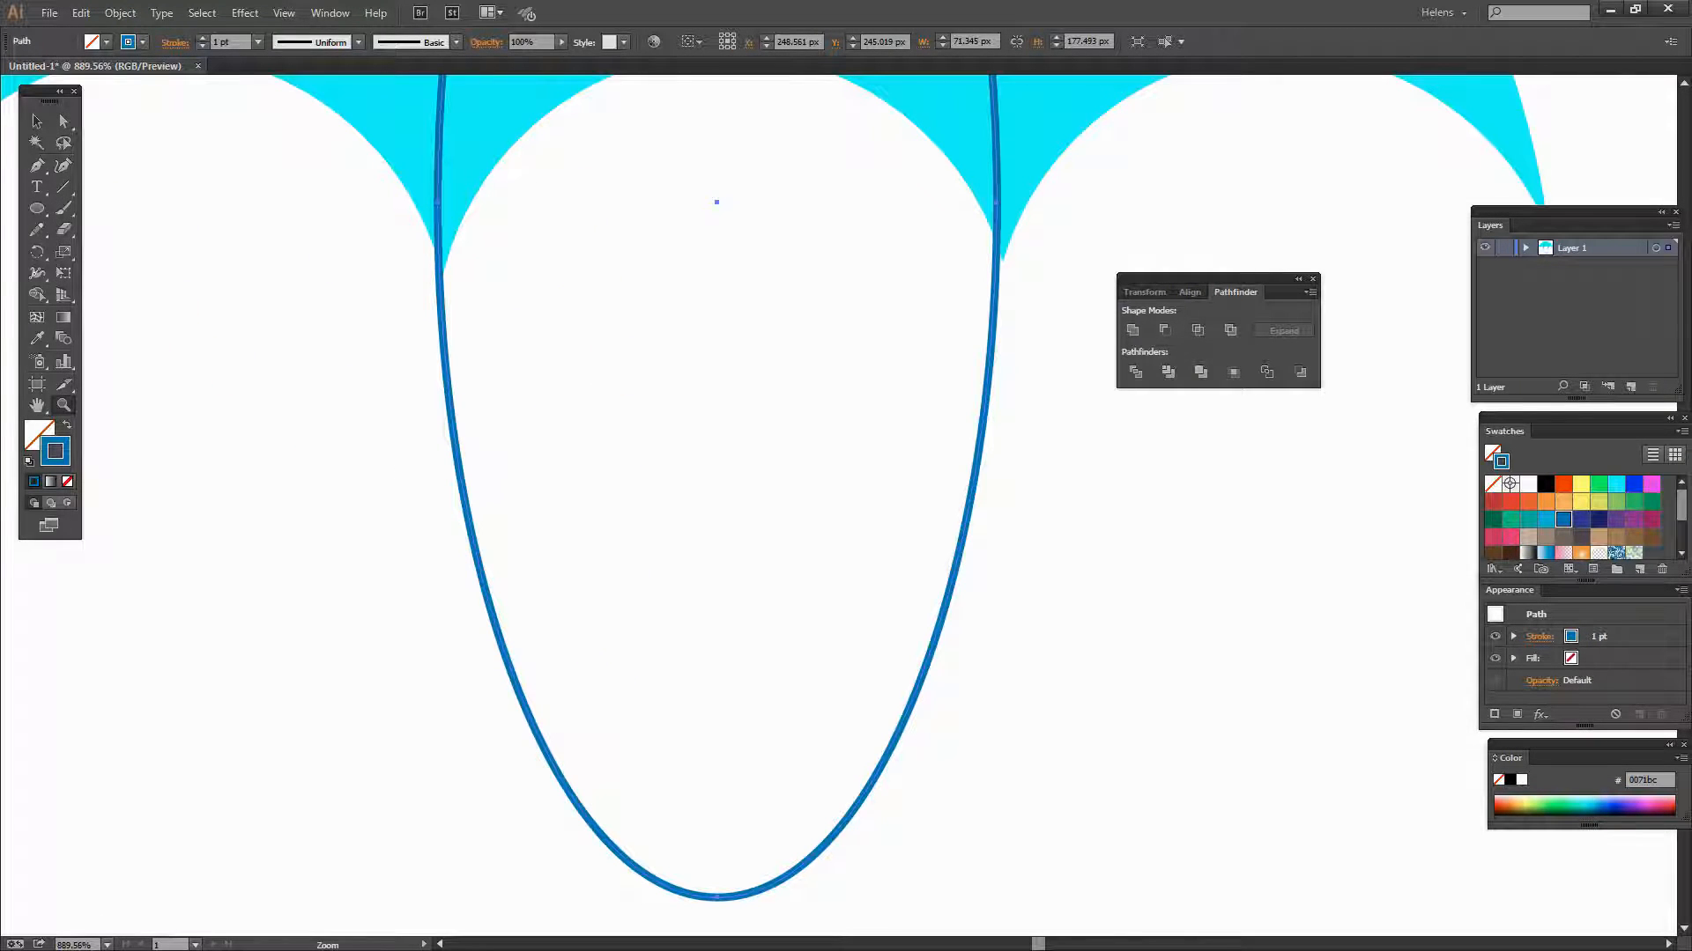
left_click(36, 121)
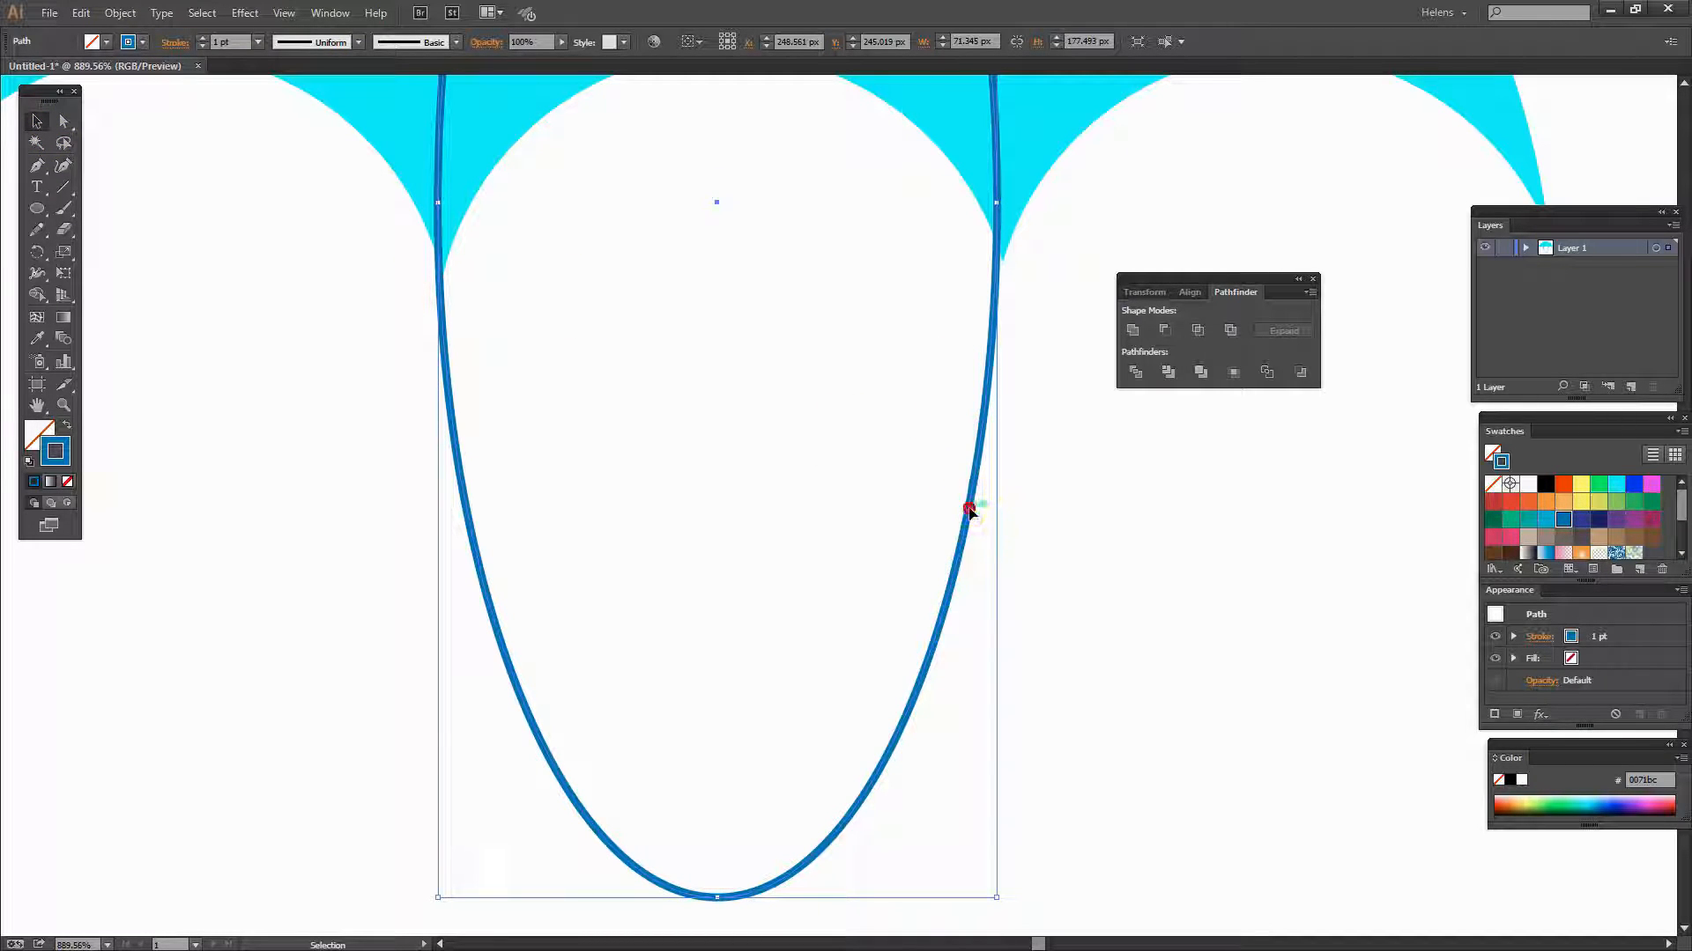
key("Right")
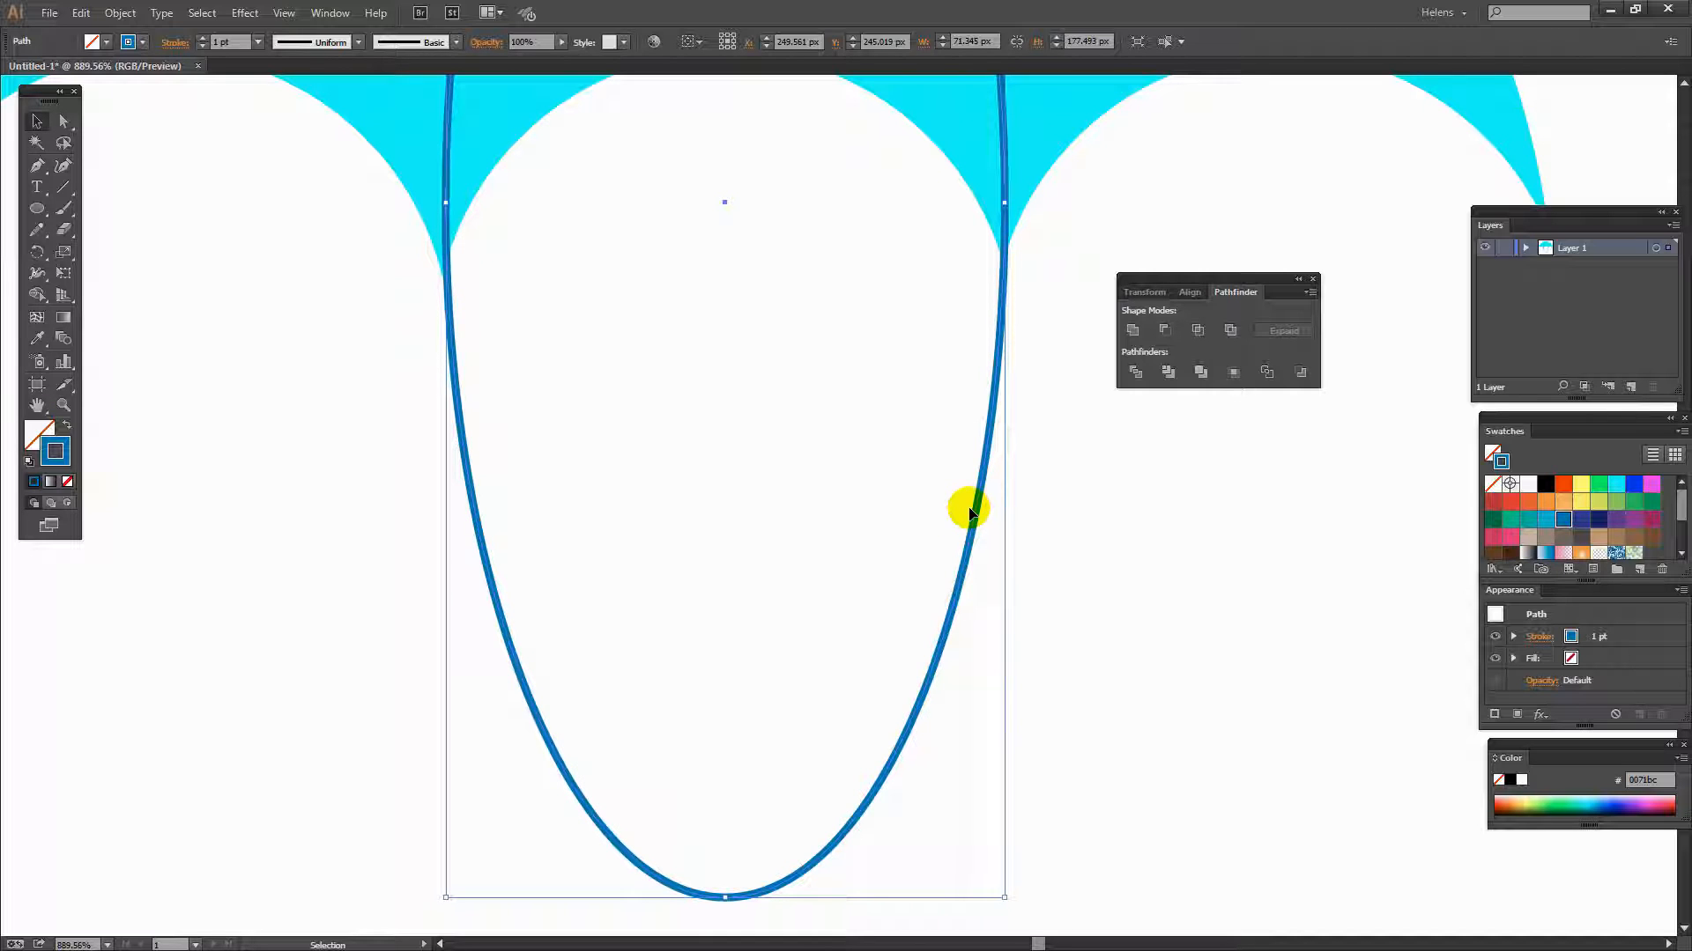
scroll(908, 295, "up", 8)
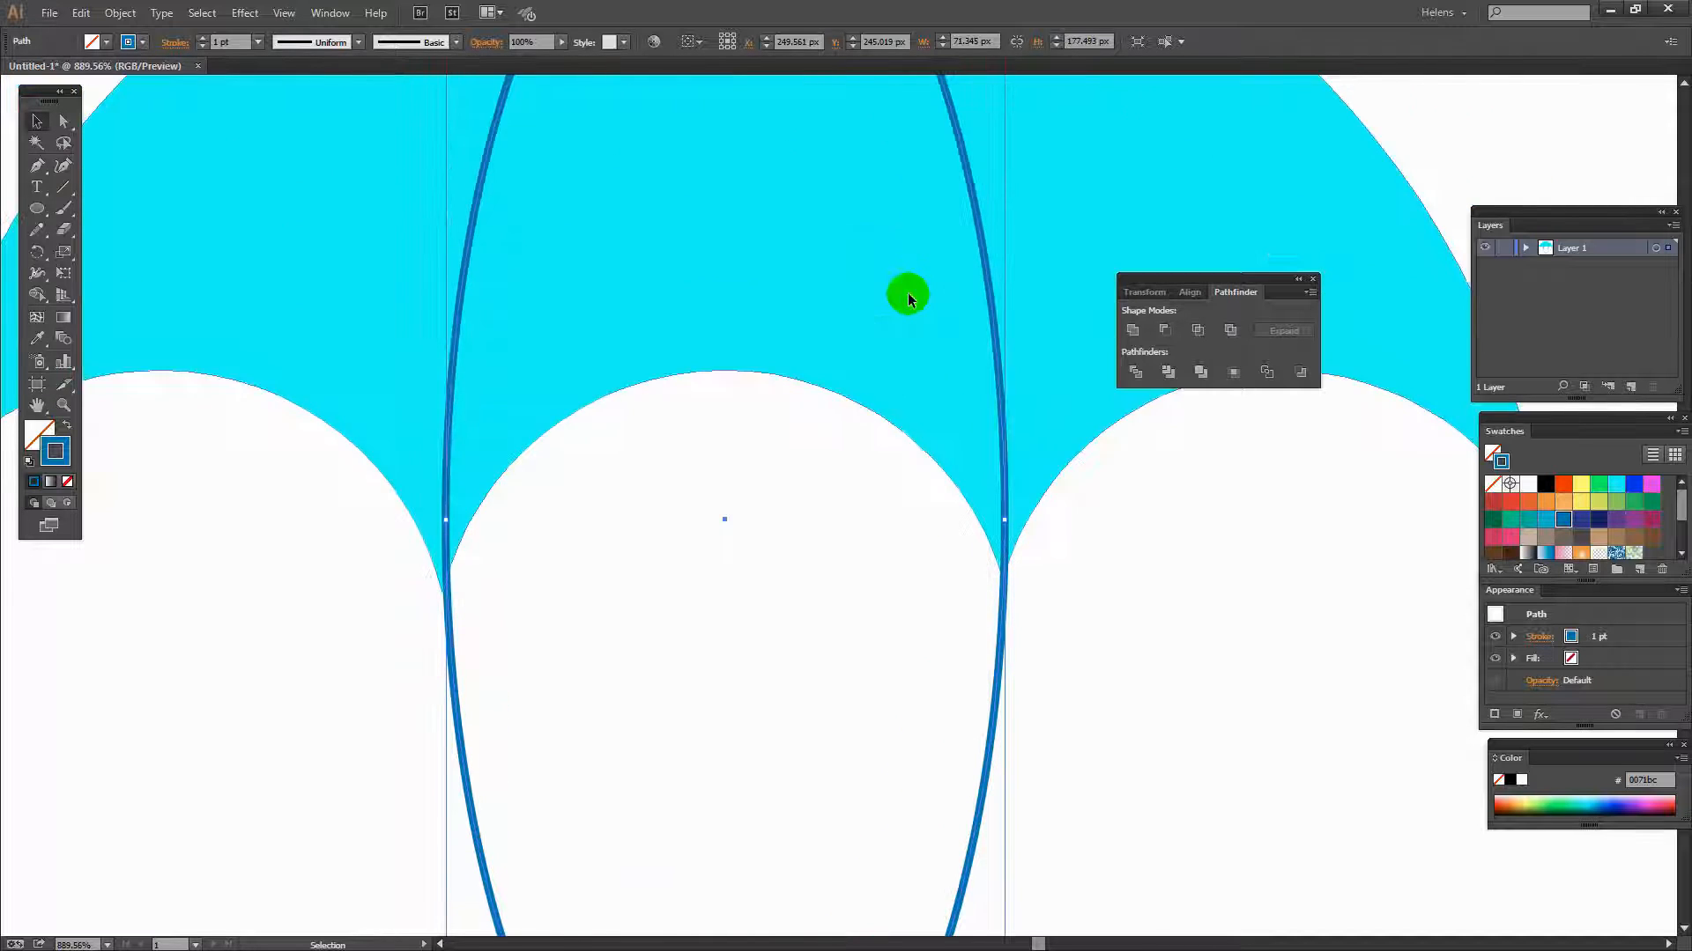
scroll(908, 292, "up", 1)
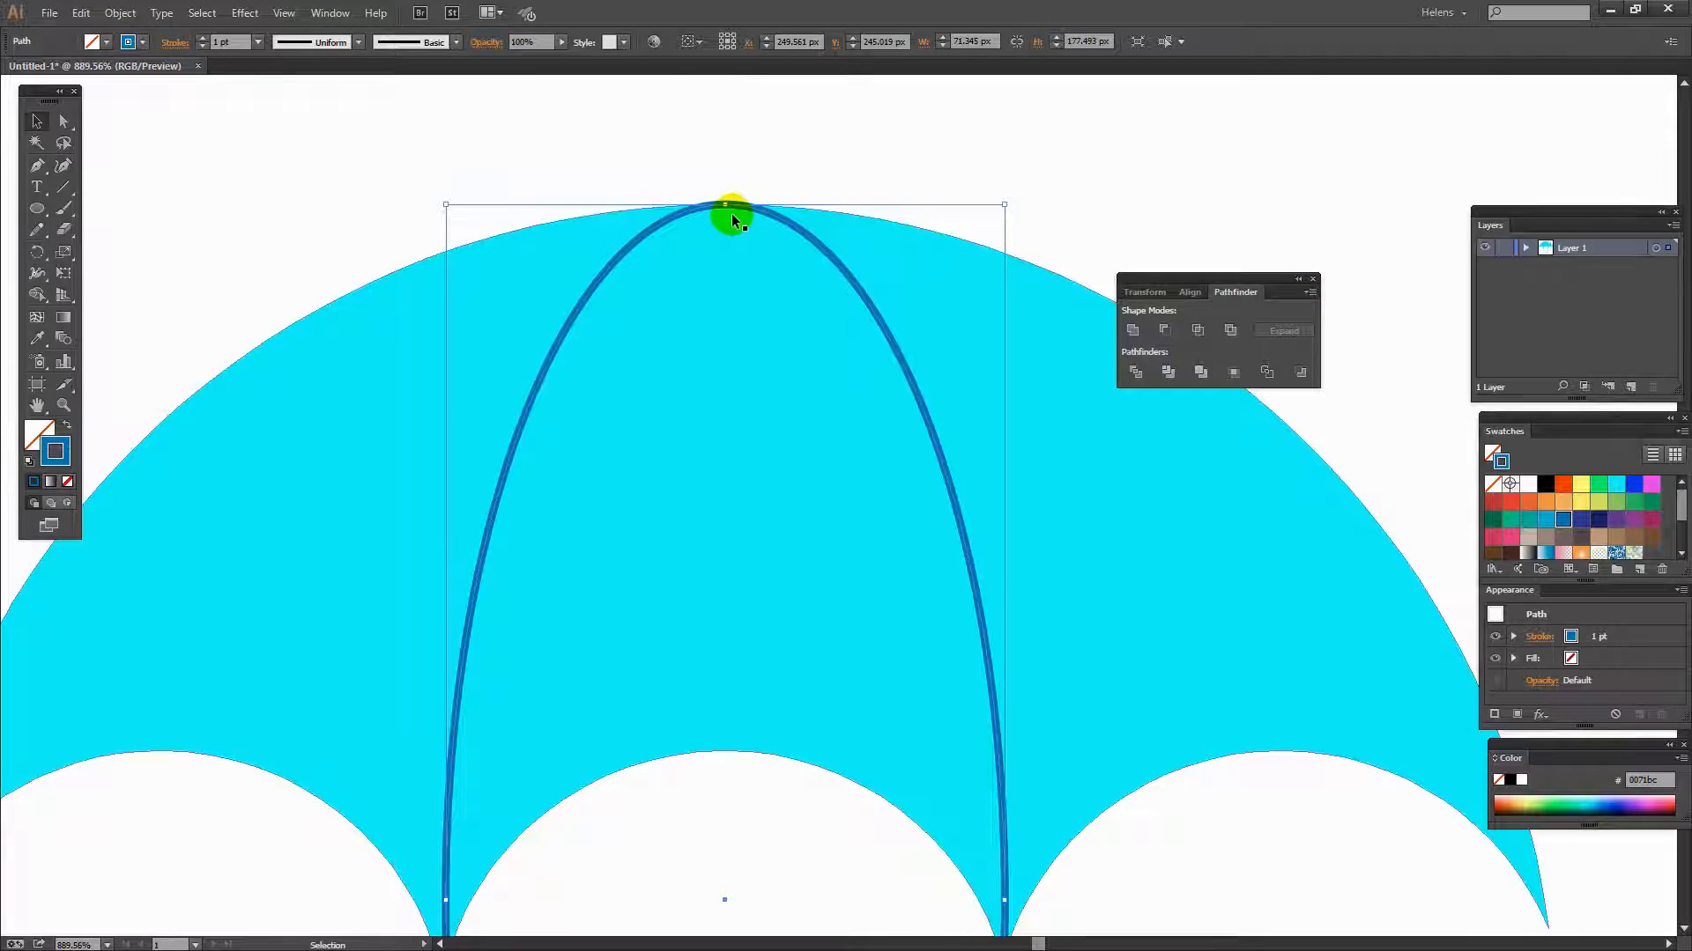
key("Down")
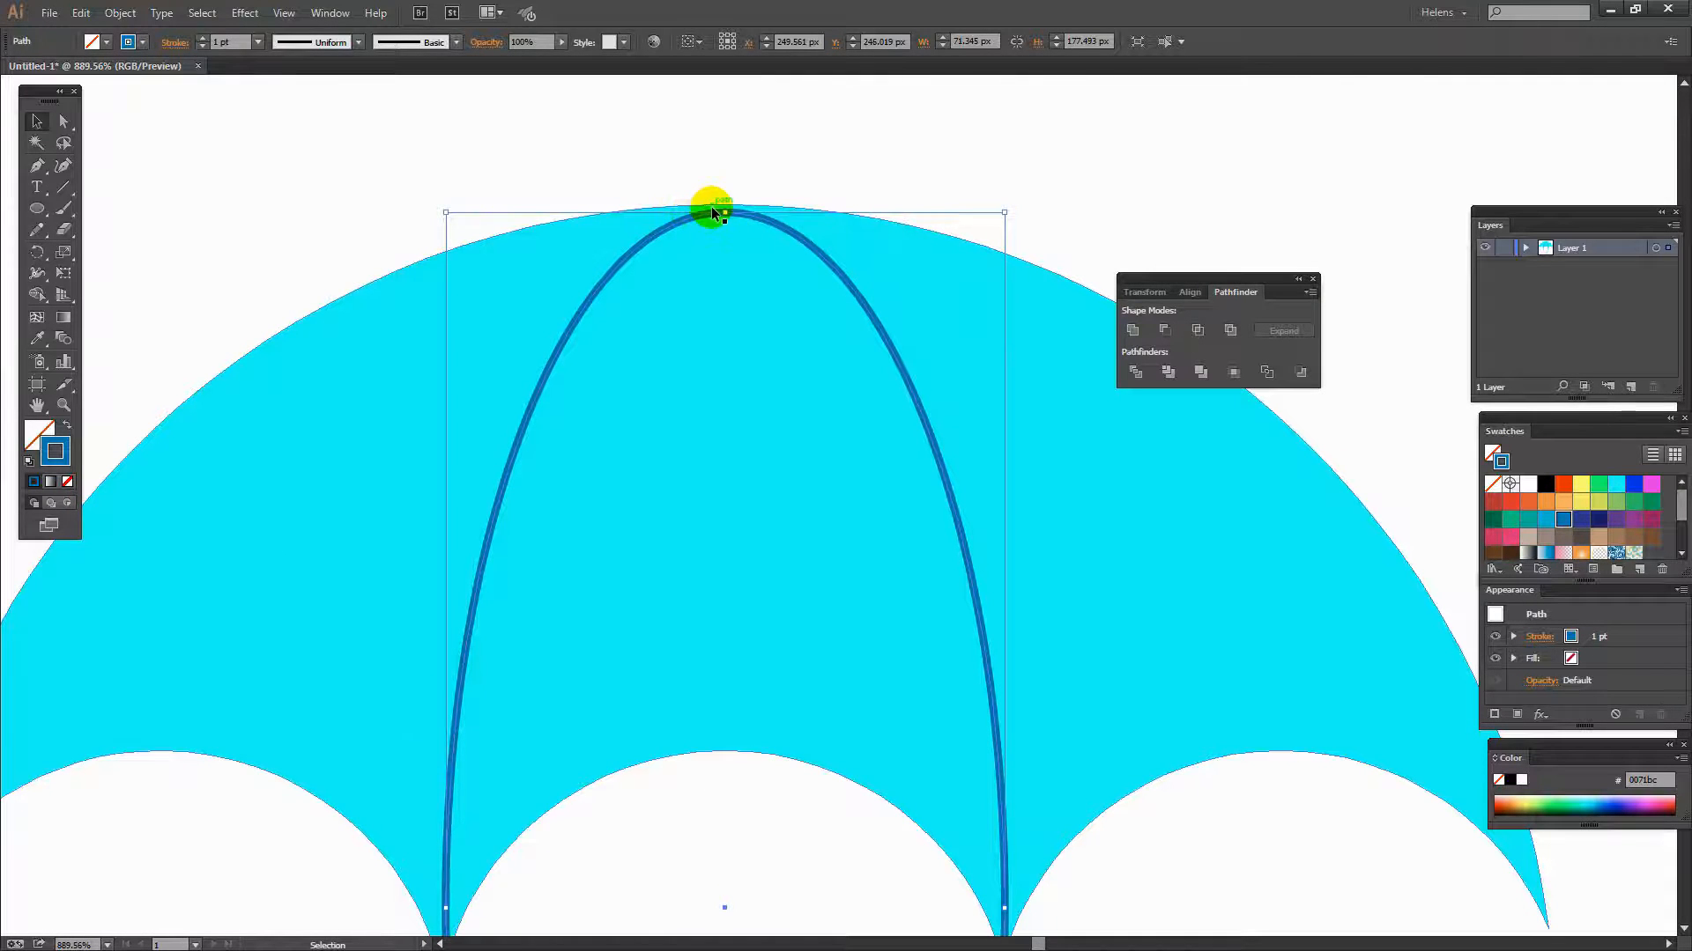
- Set the ellipse's Y position to 245.5 px in the Transform panel
left_click(1142, 294)
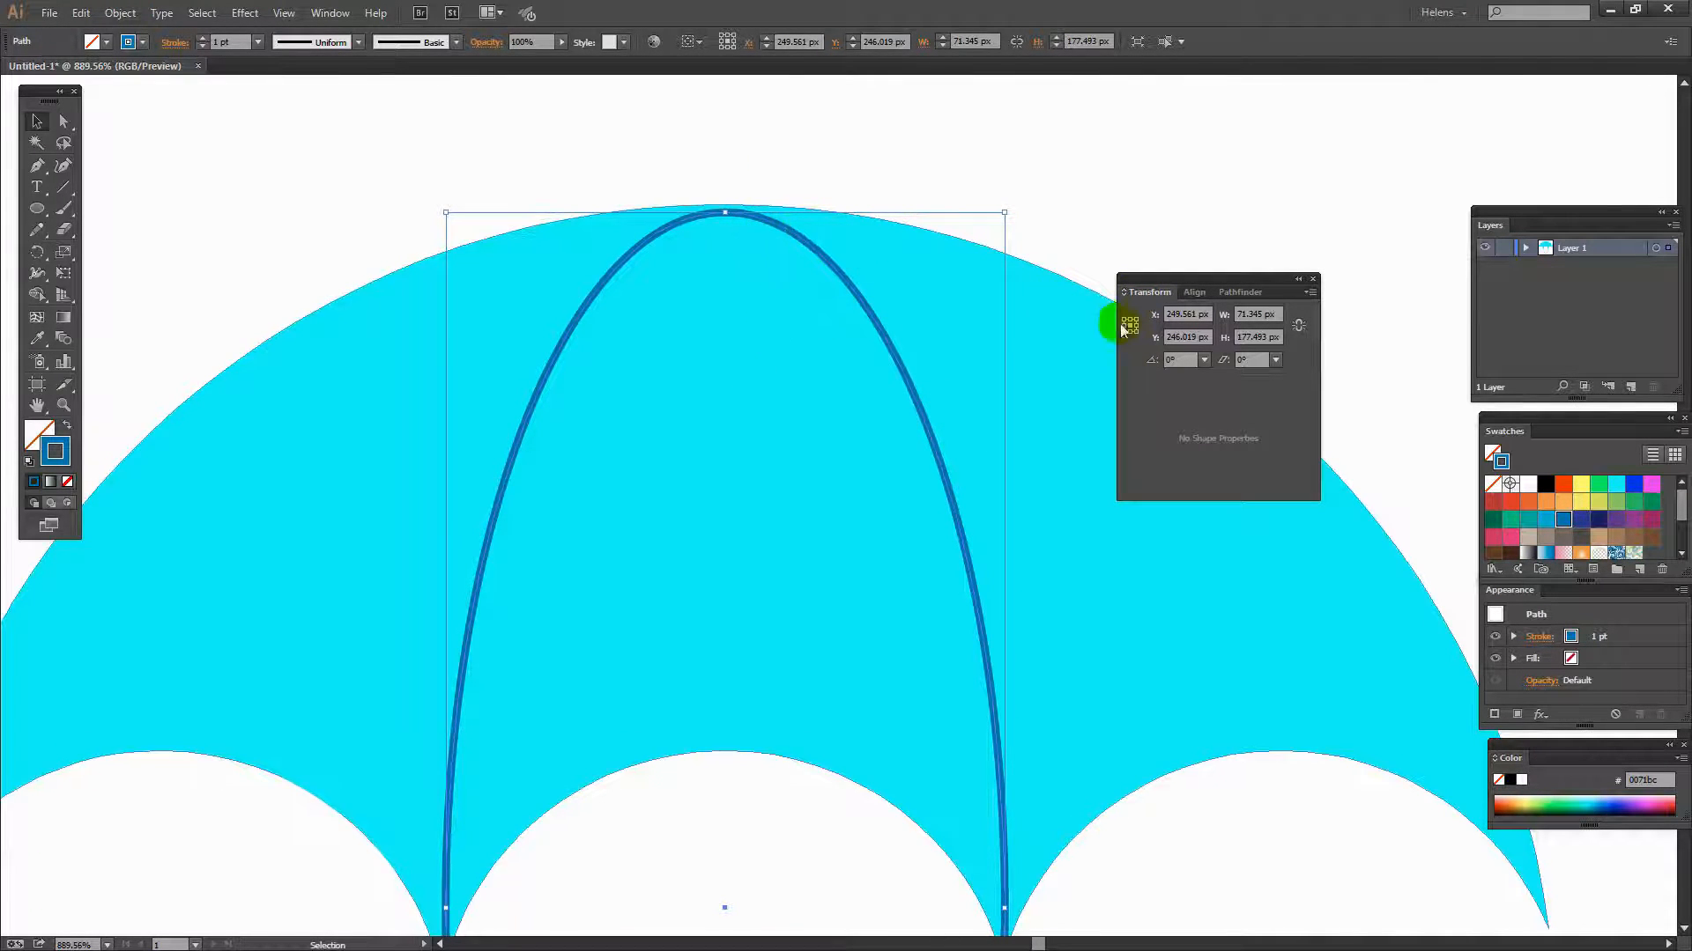
left_click(1189, 335)
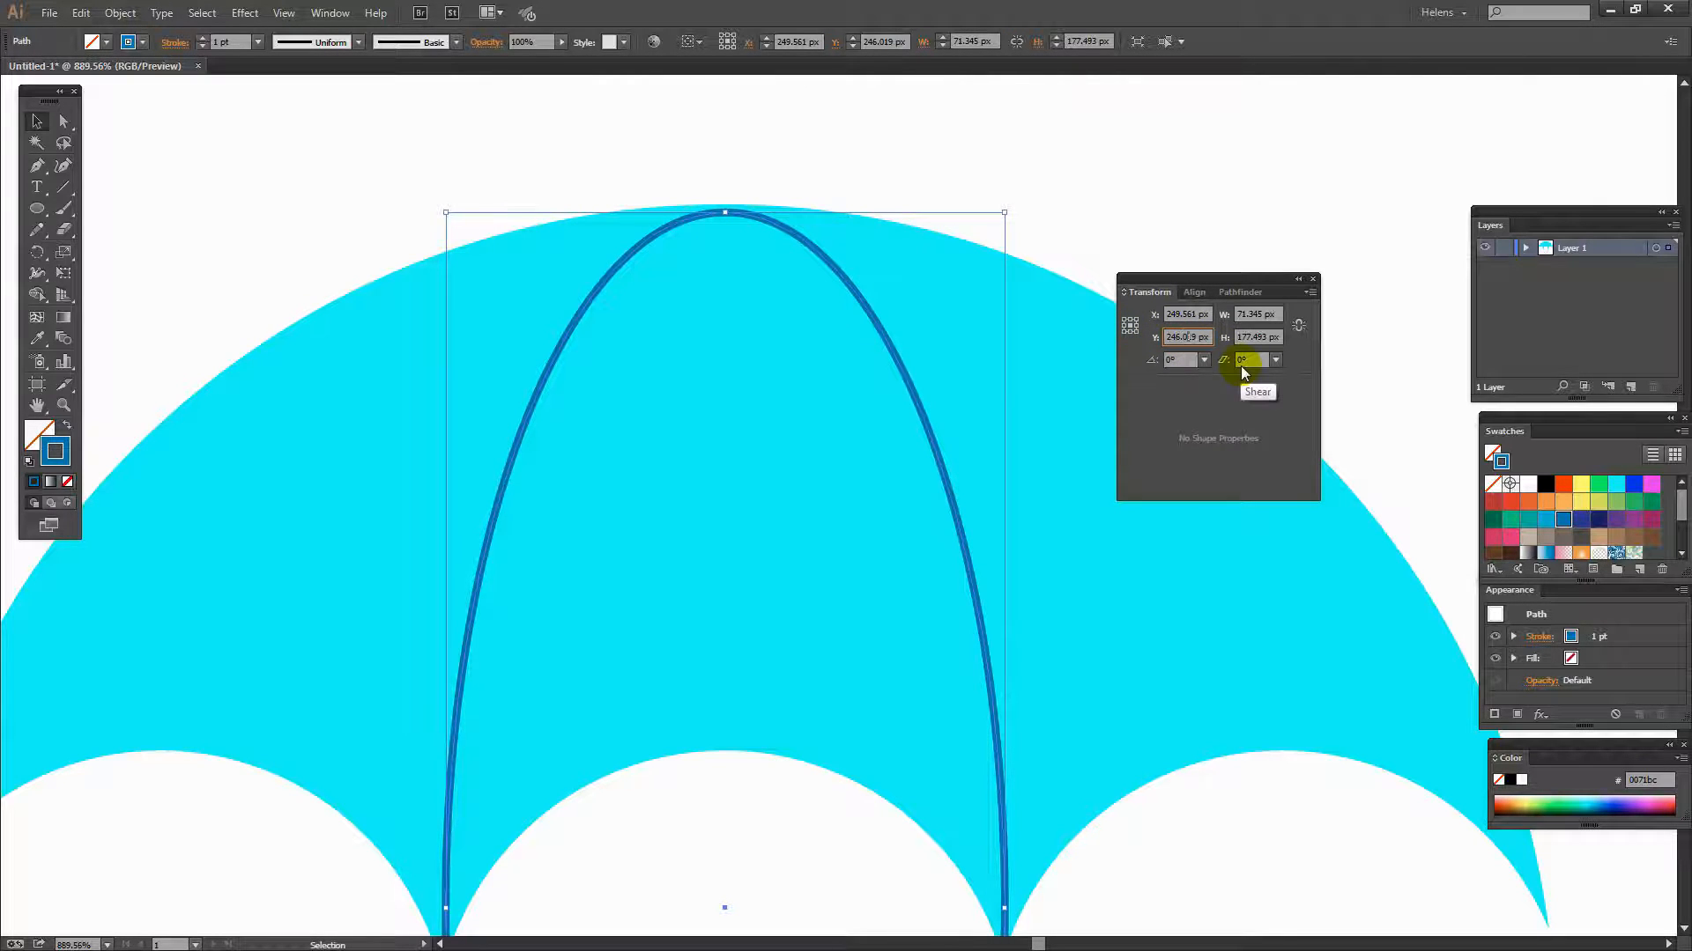
type("245")
key("Return")
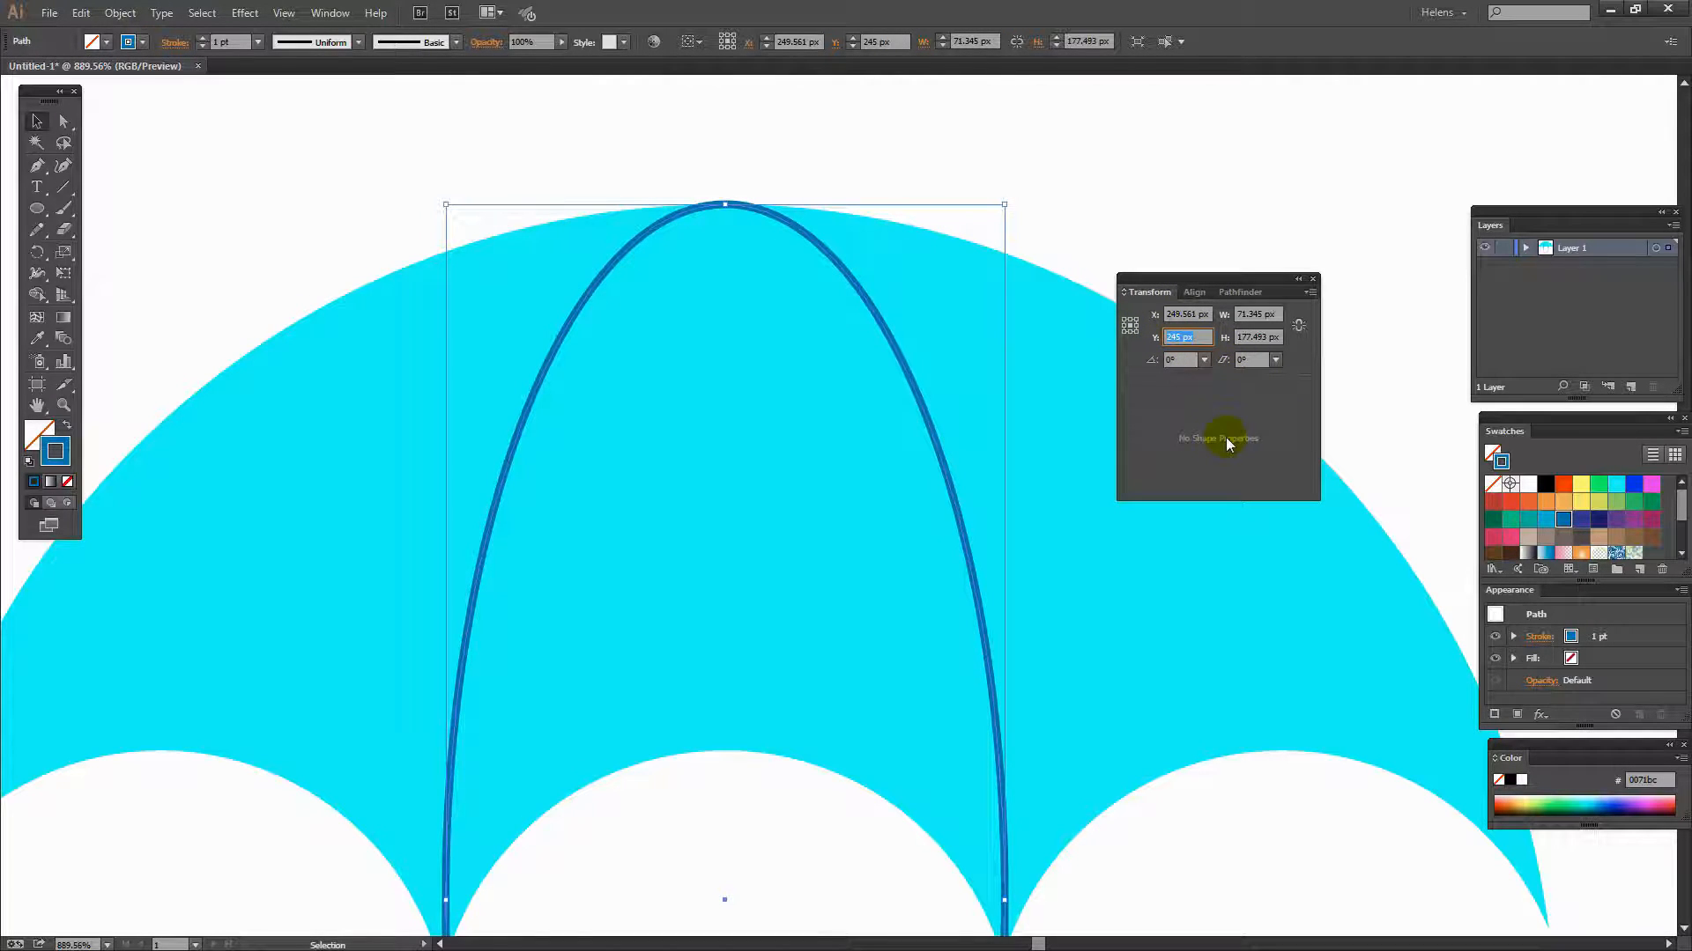
left_click(1177, 338)
left_click(1236, 359)
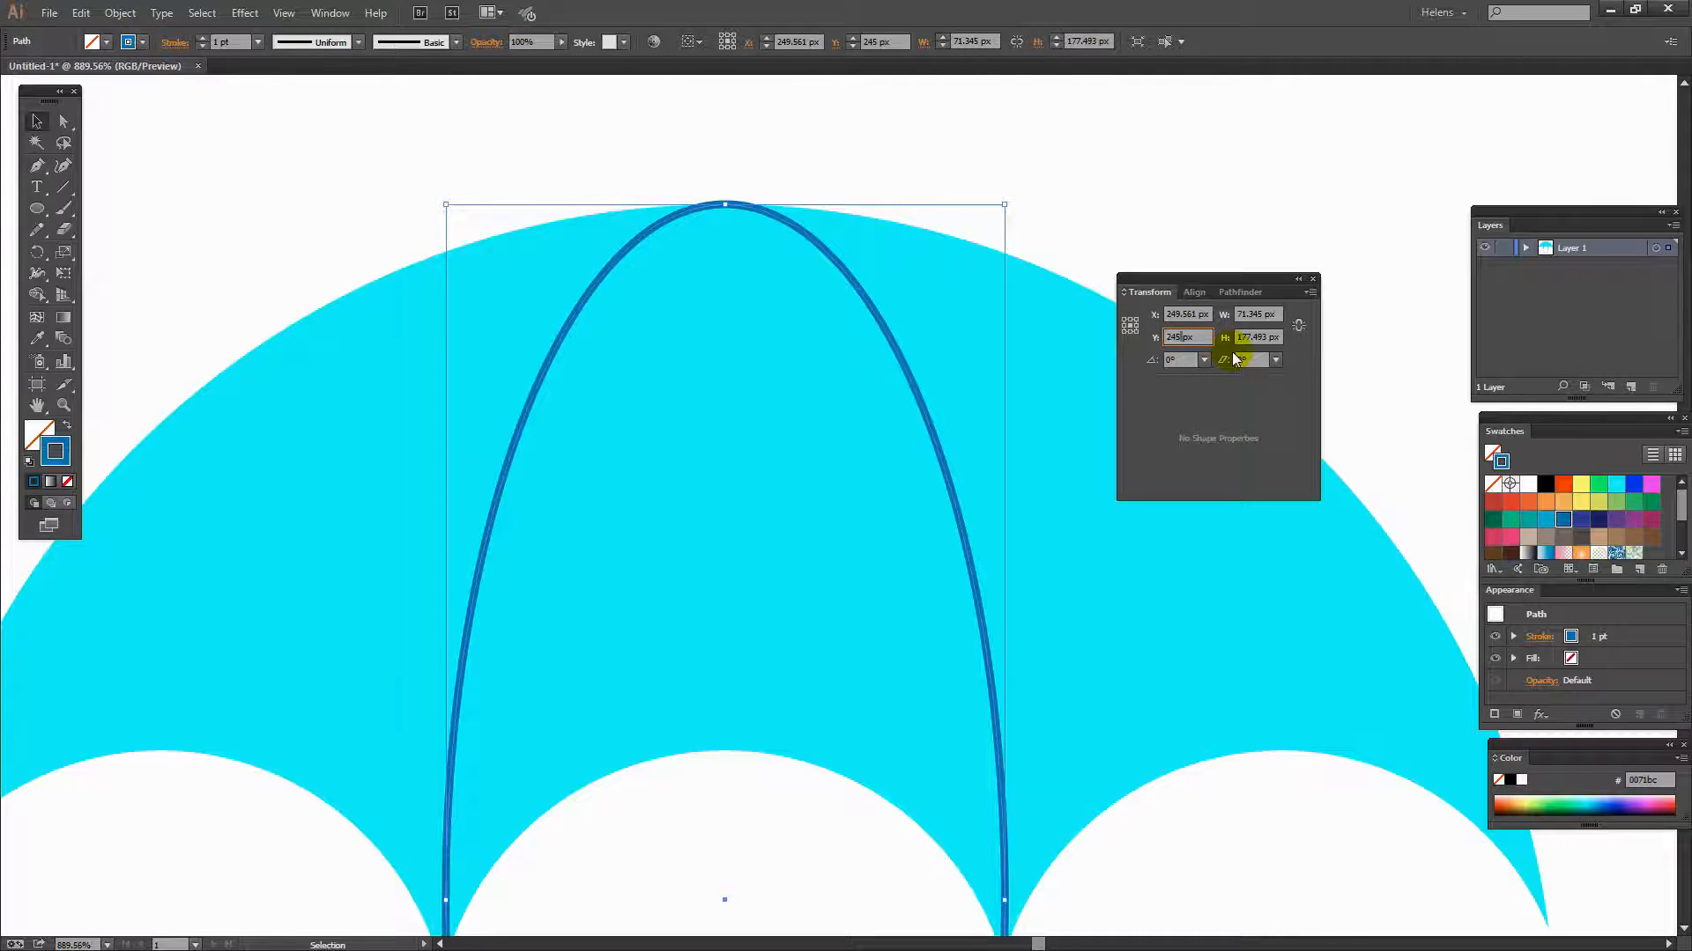
type(".5")
key("Tab")
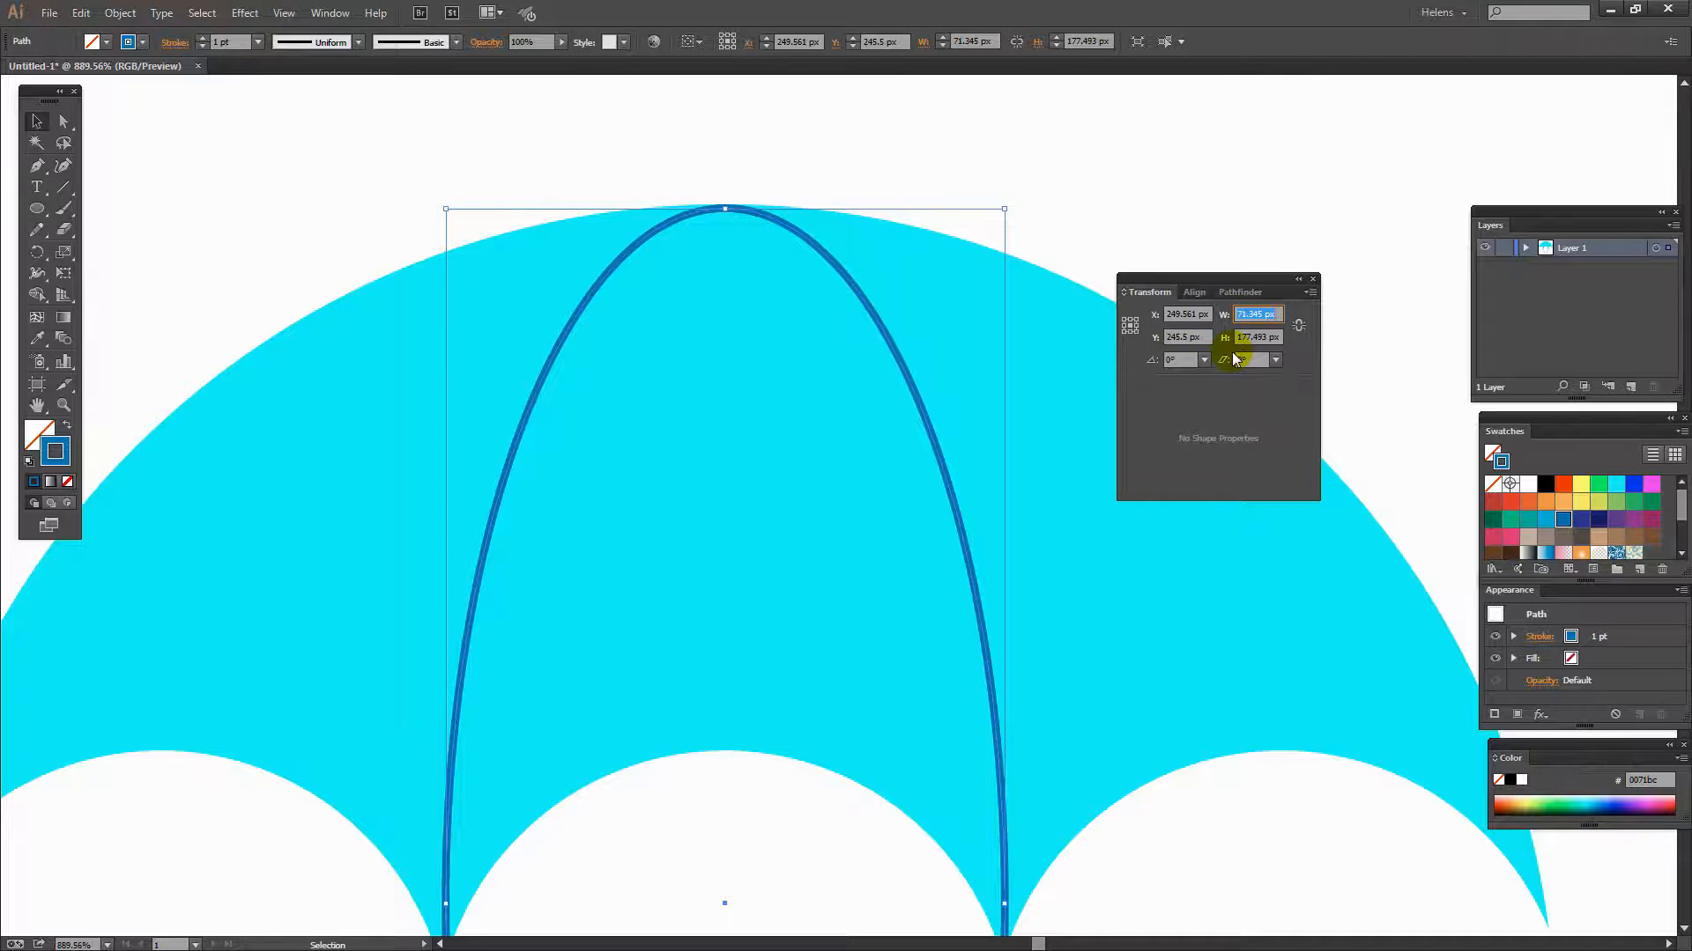
scroll(919, 389, "down", 4)
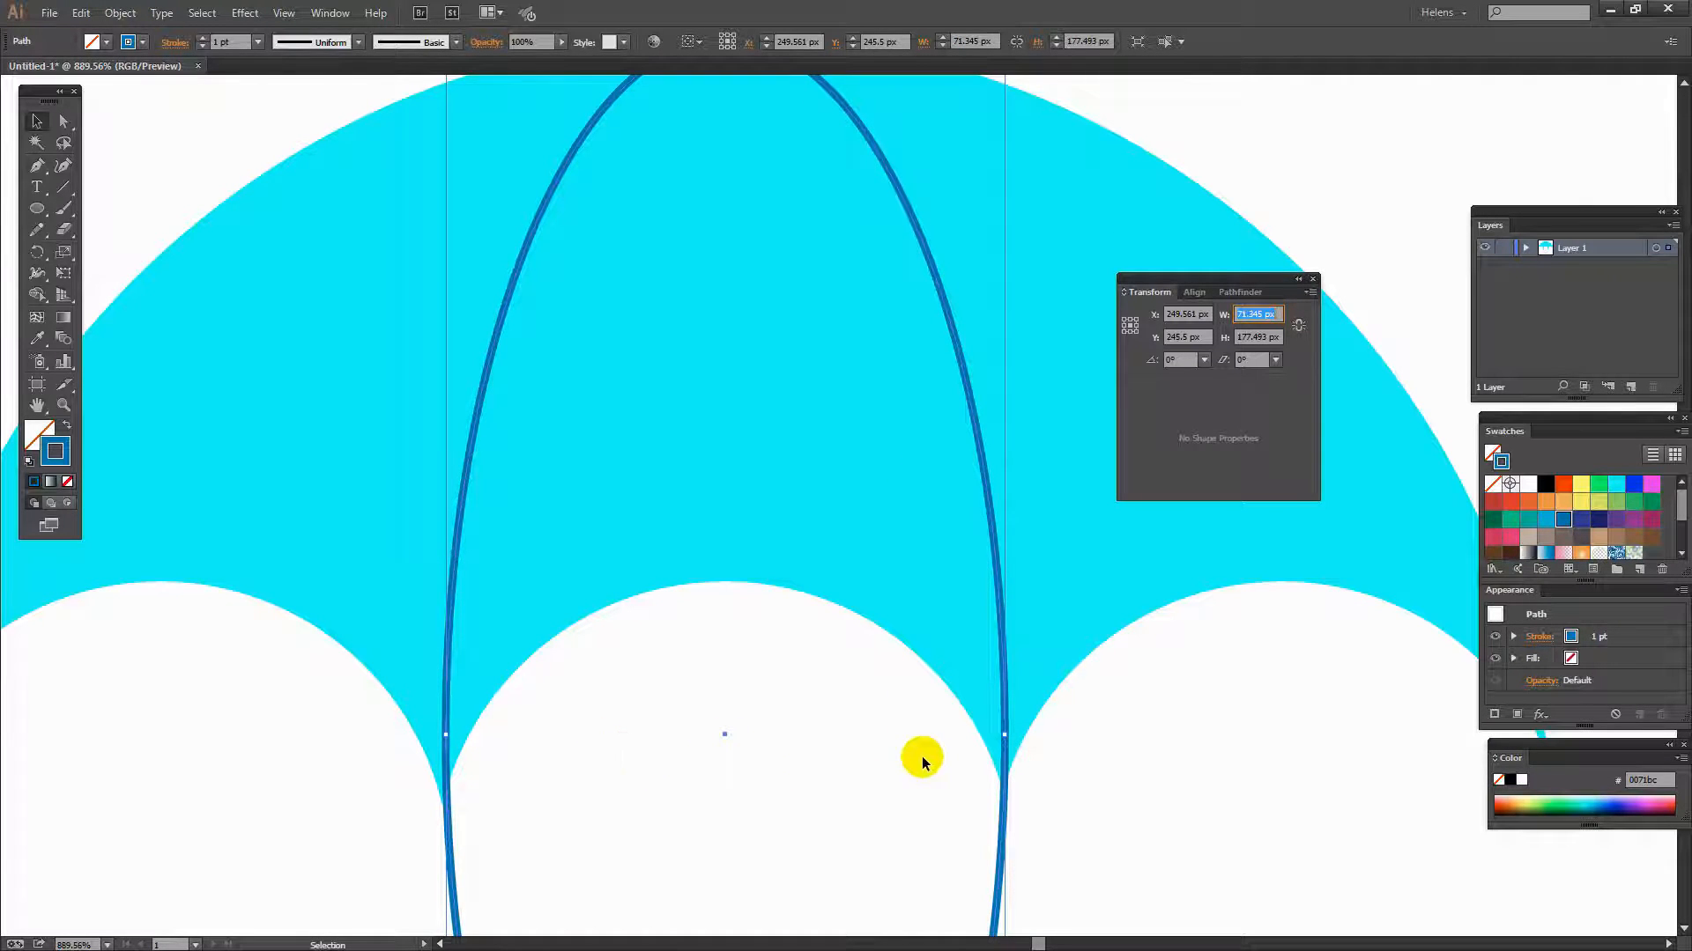
scroll(782, 640, "up", 2)
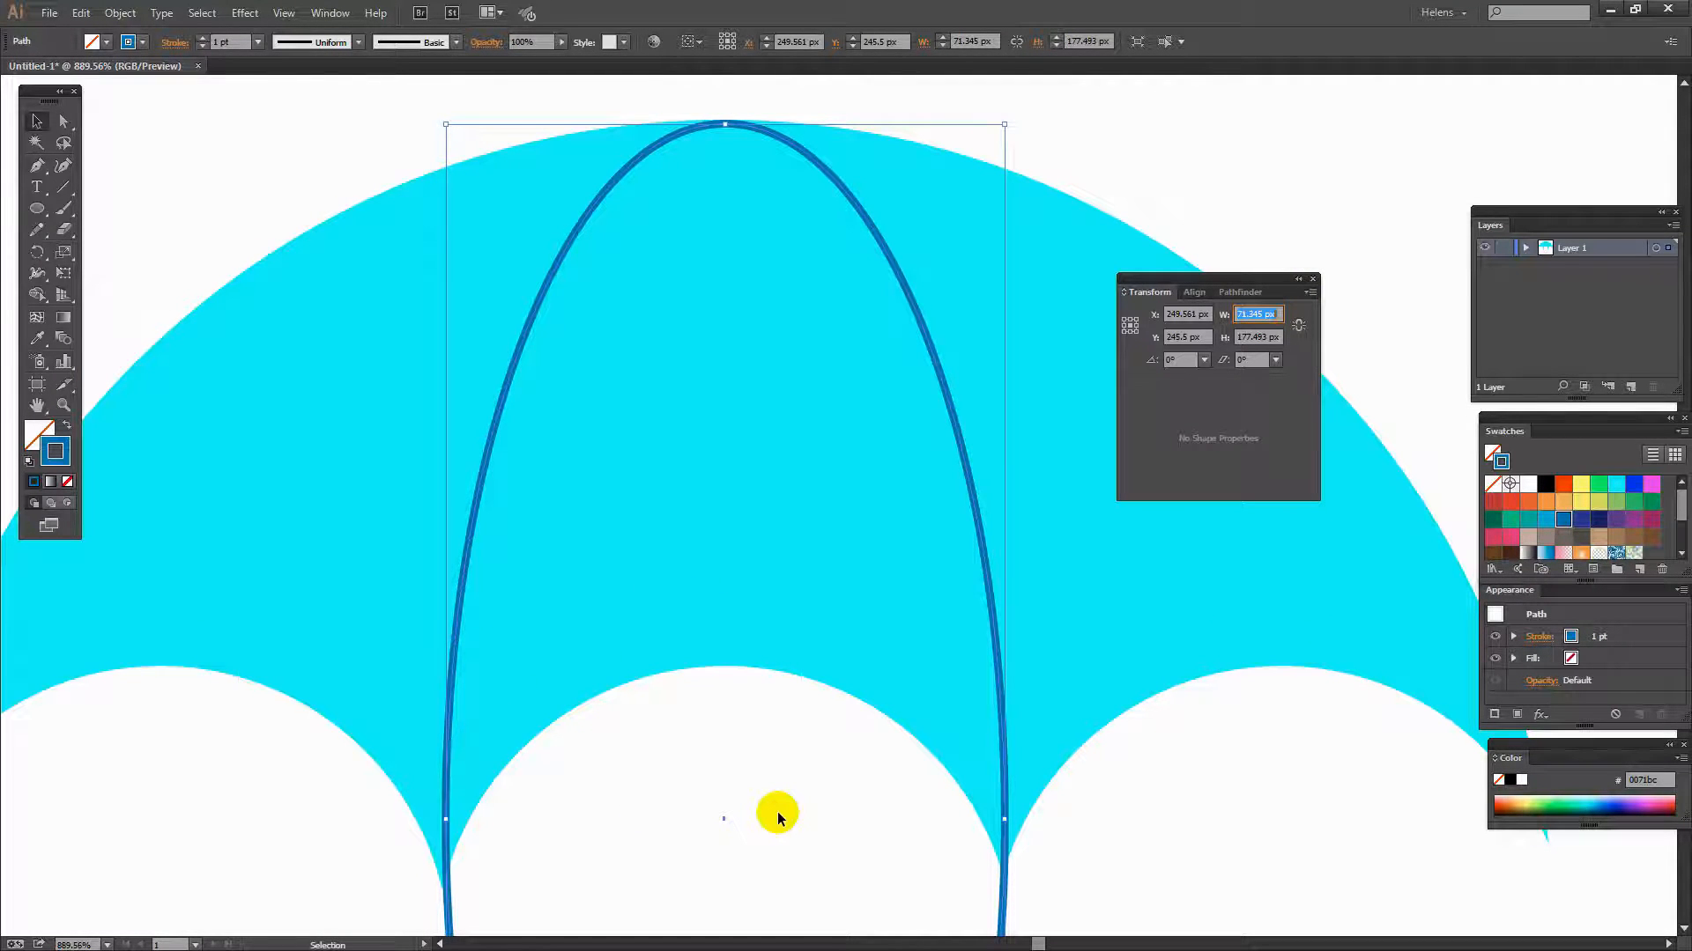
key("Left")
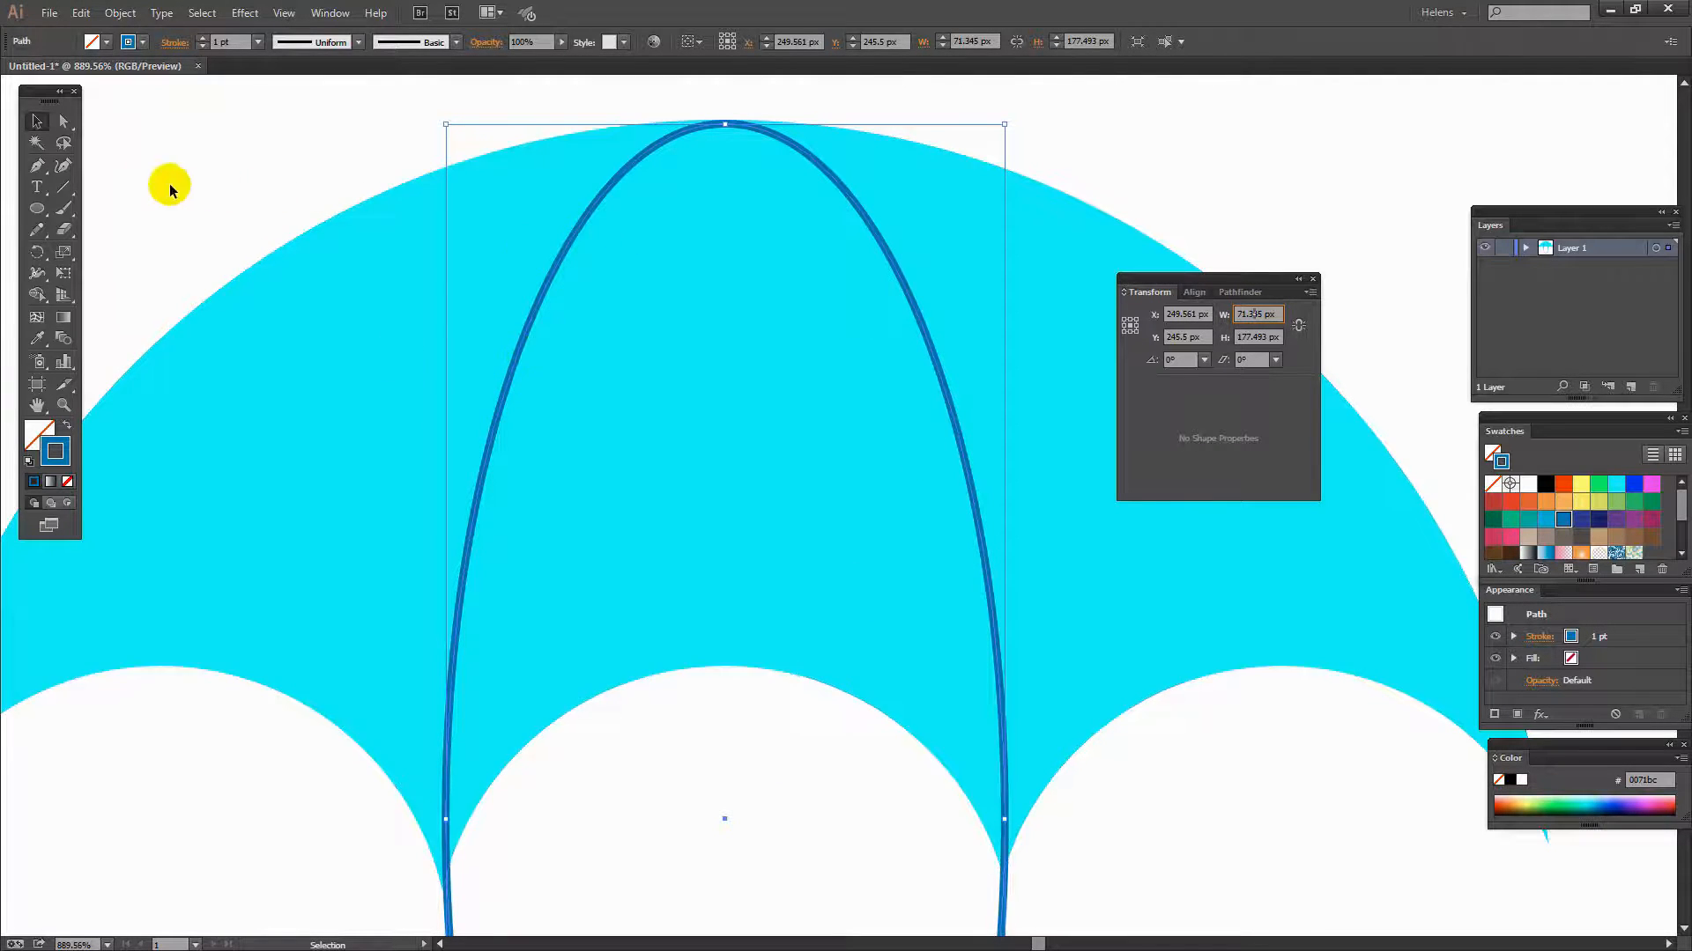
left_click(1312, 280)
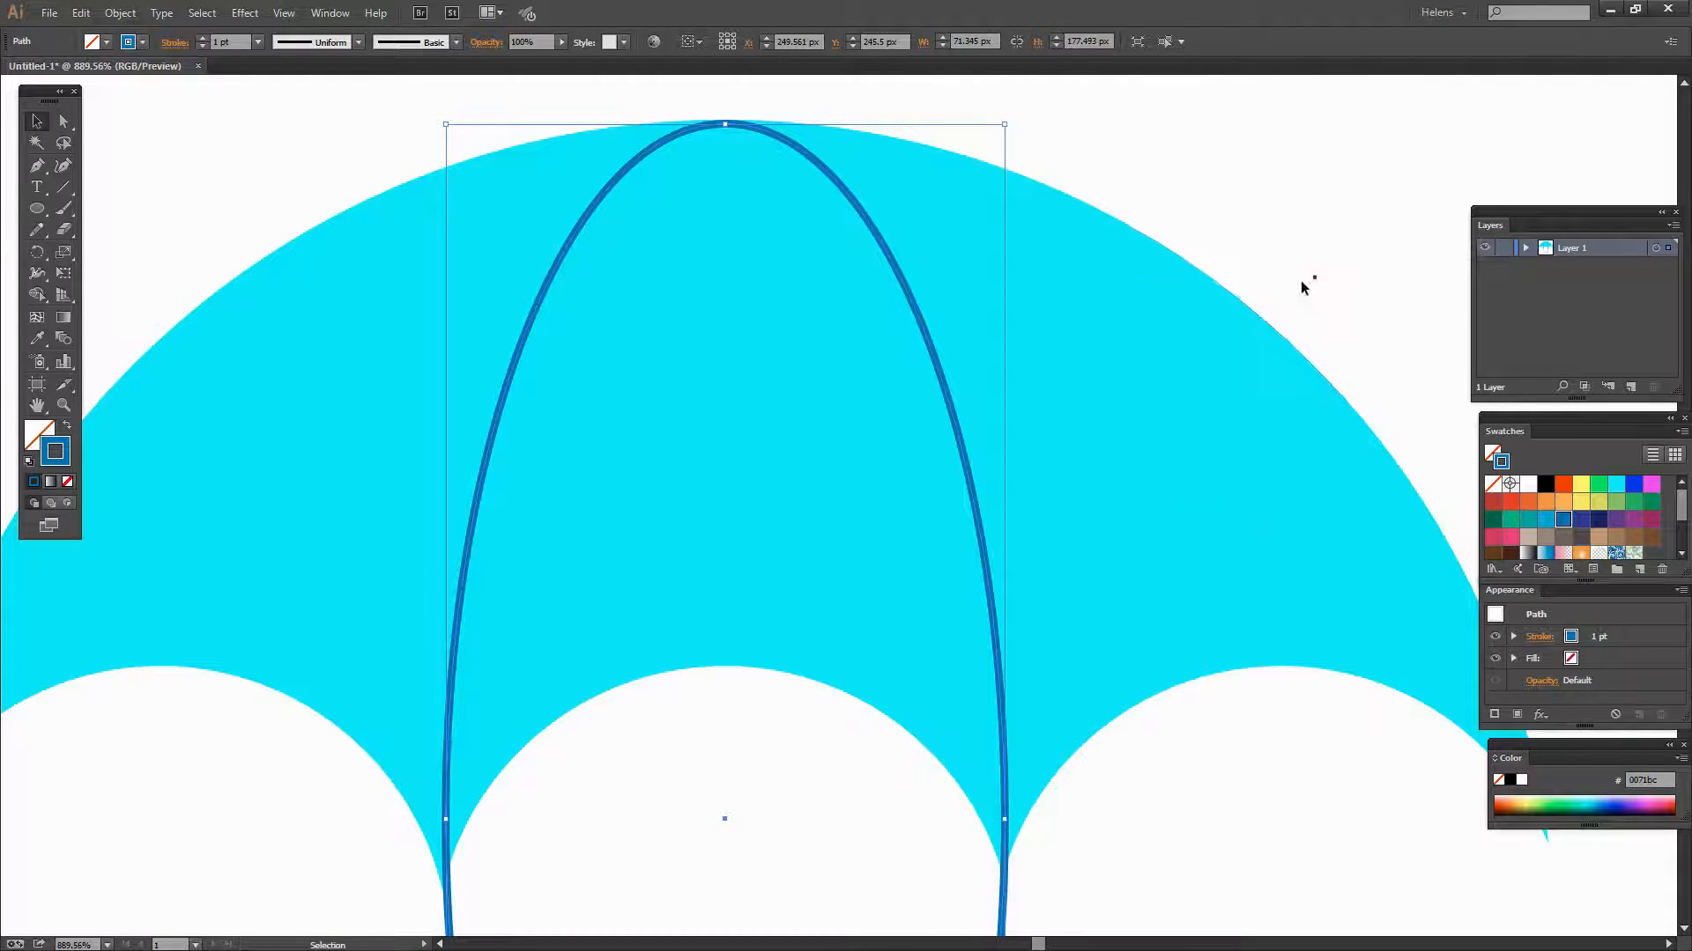
key("a")
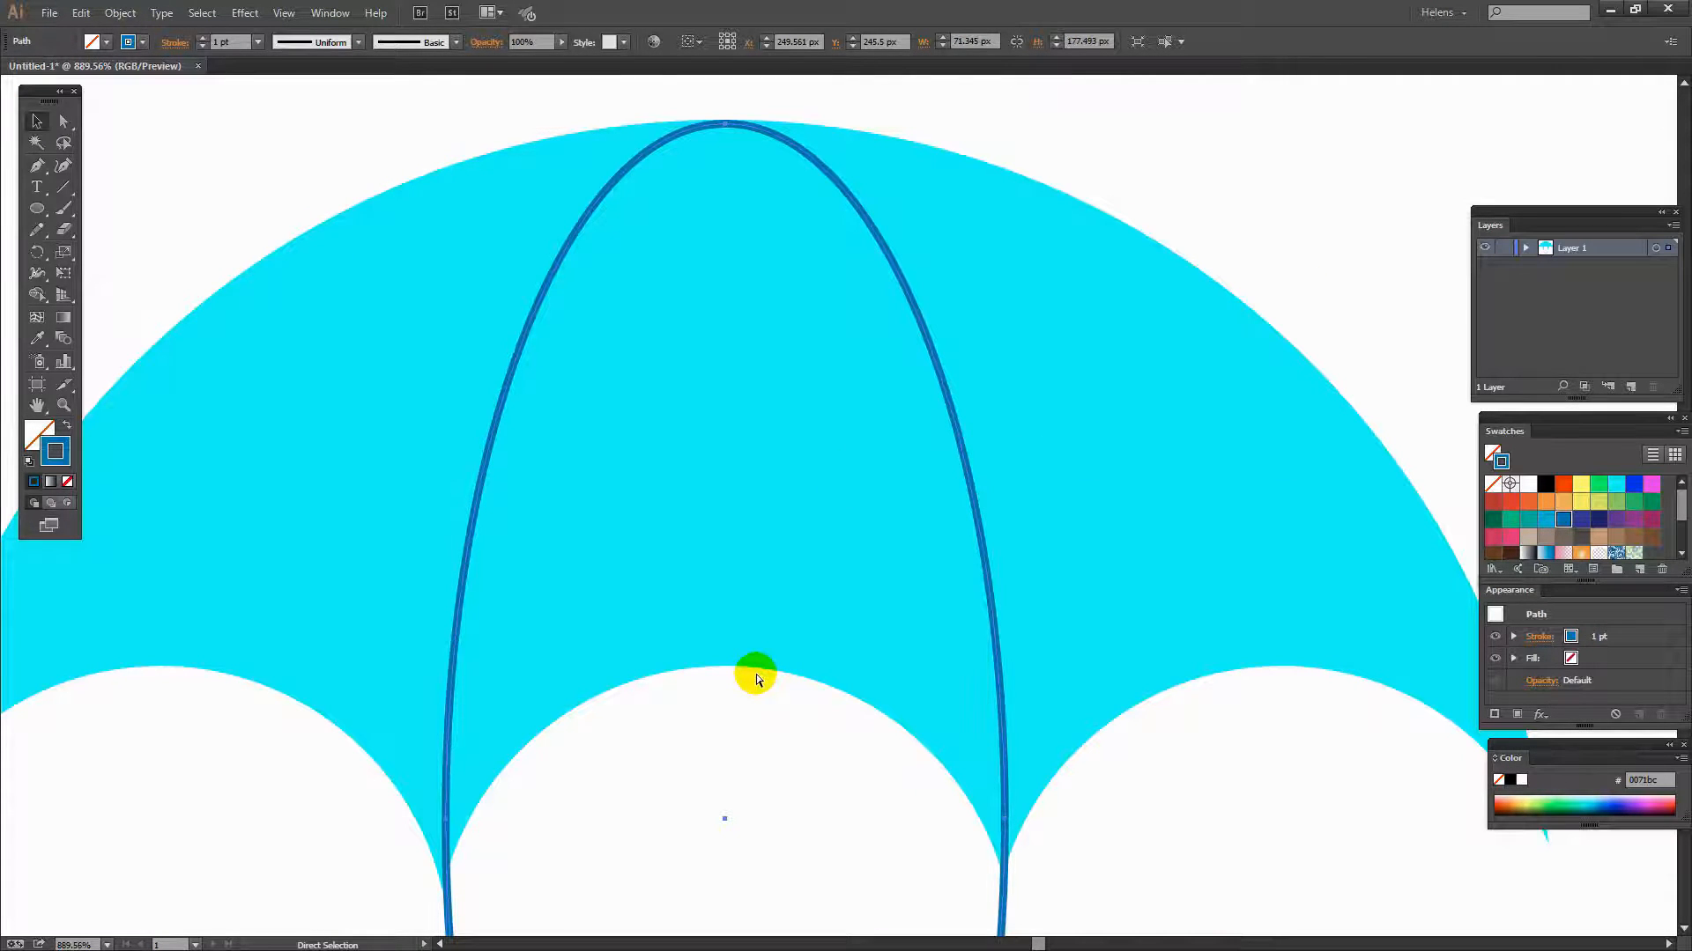
key("ctrl+0")
key("v")
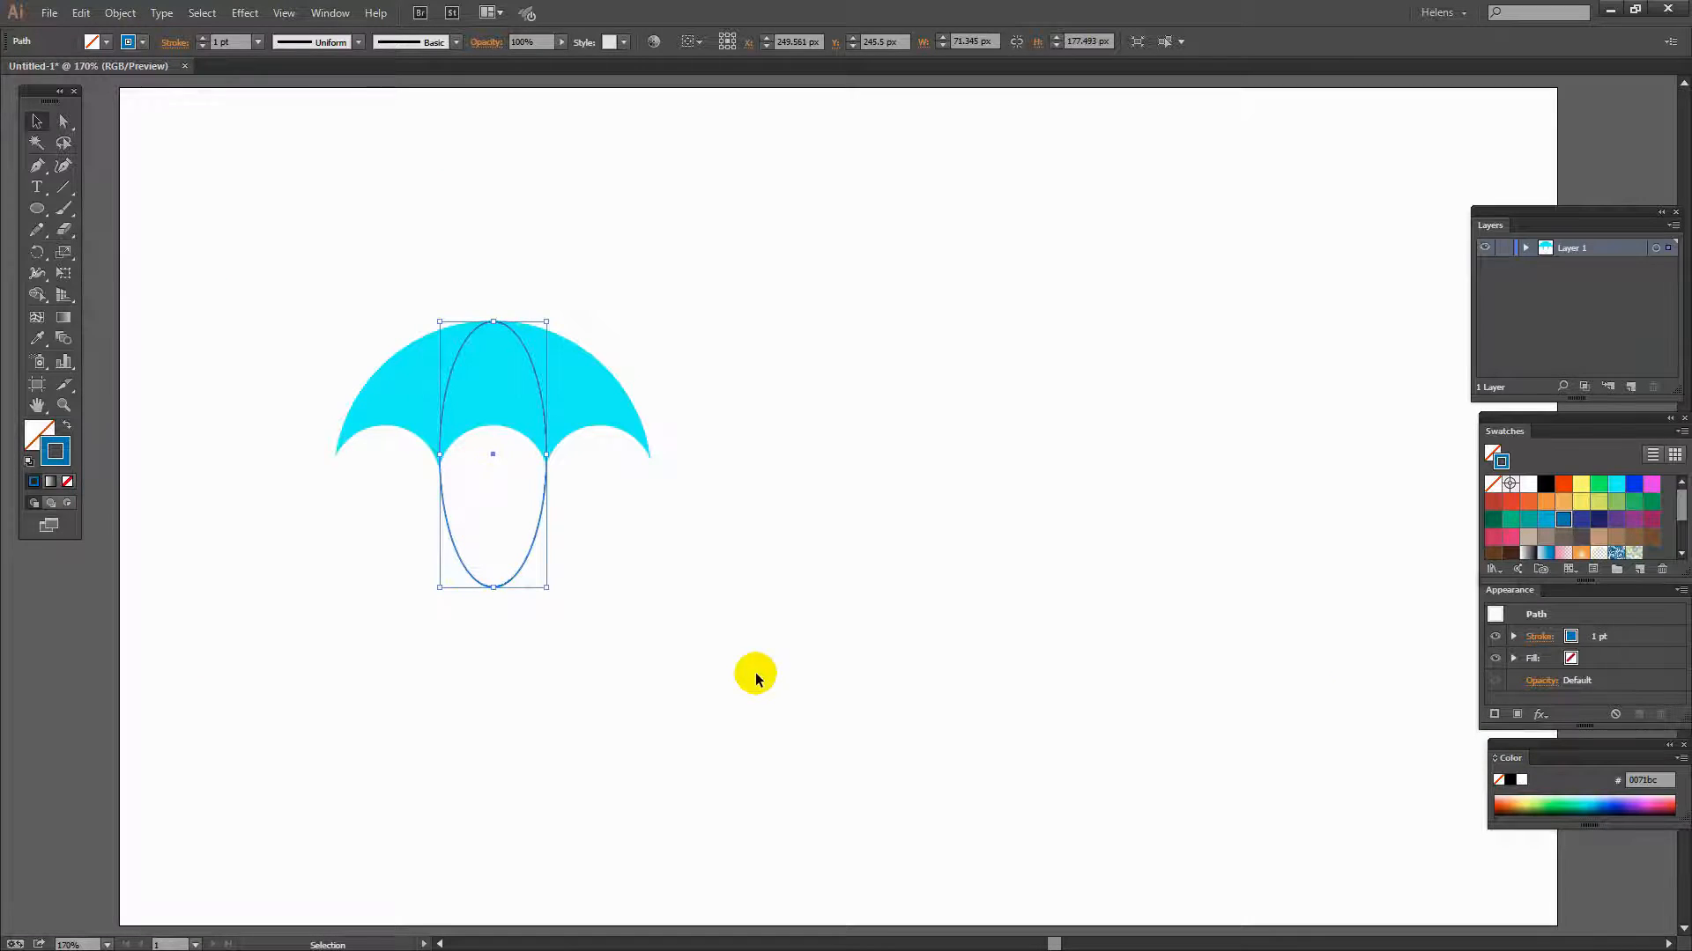
left_click(646, 624)
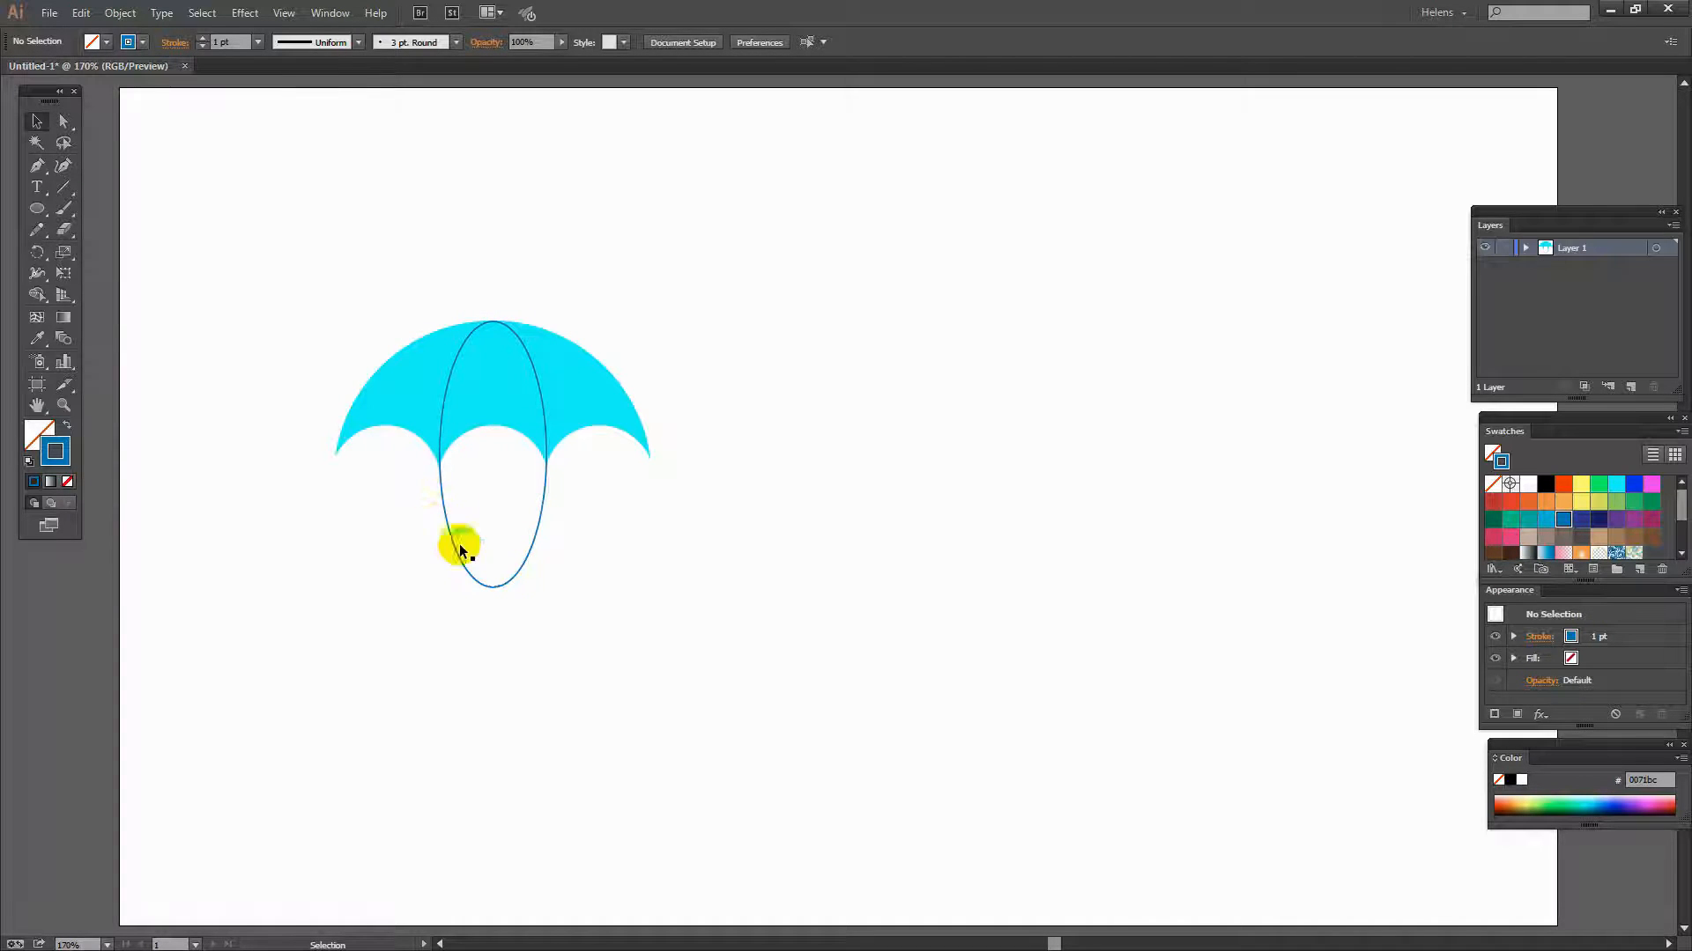
- Expand the ellipse's stroke into a filled outline
left_click(523, 559)
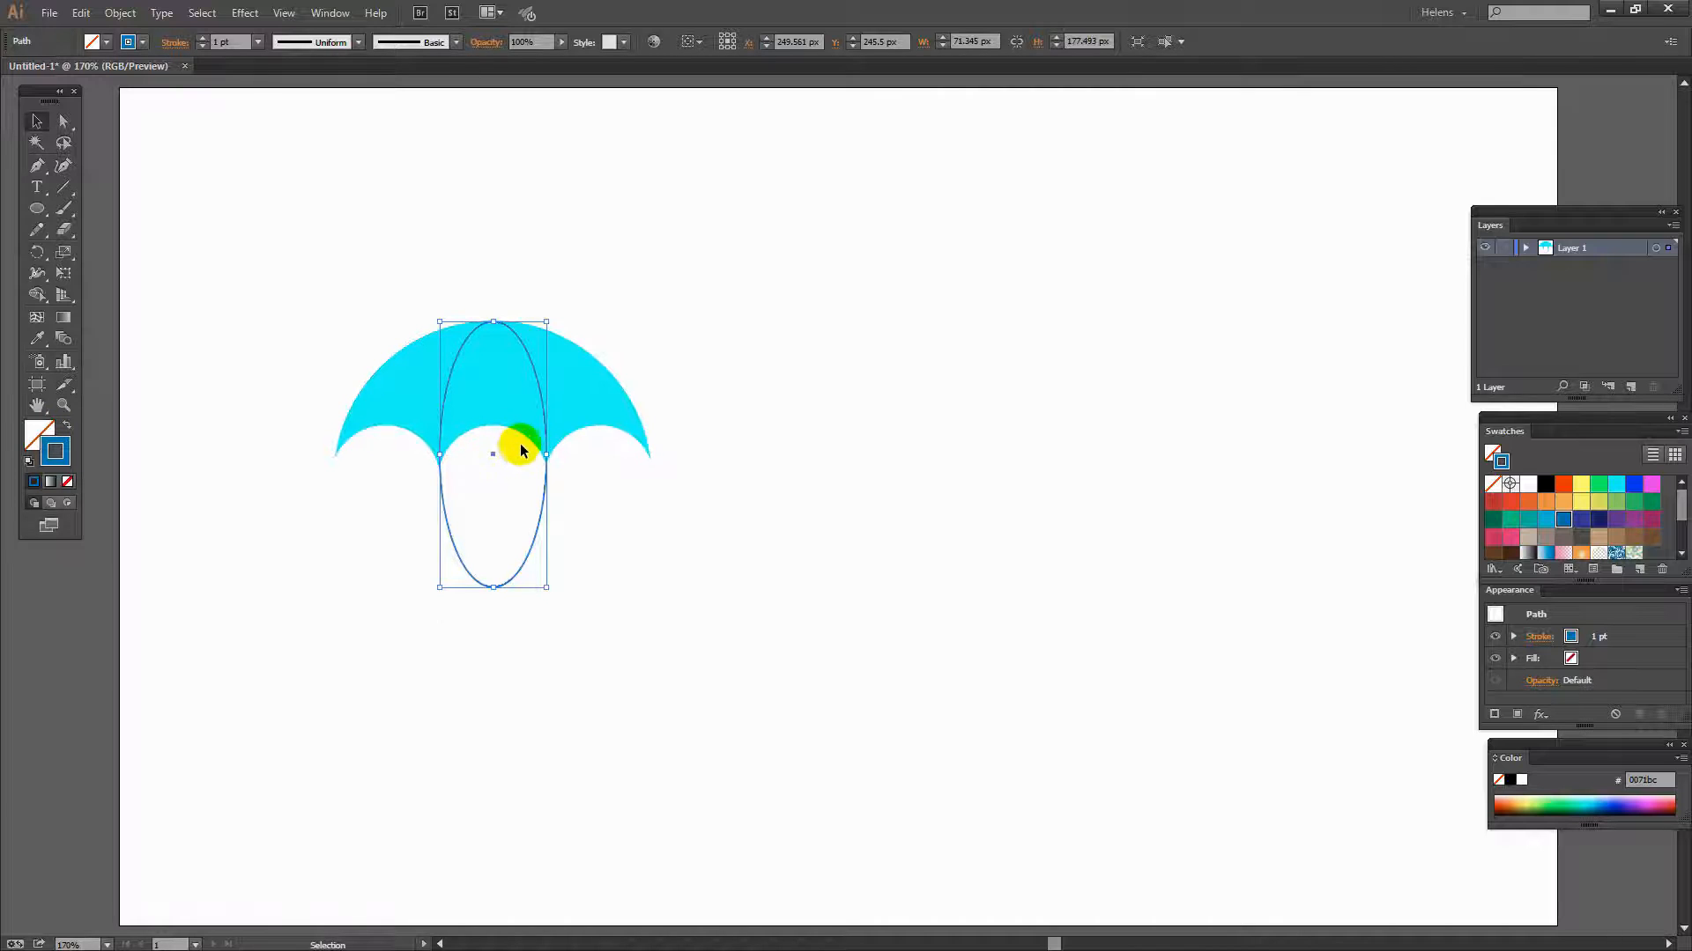
left_click(120, 12)
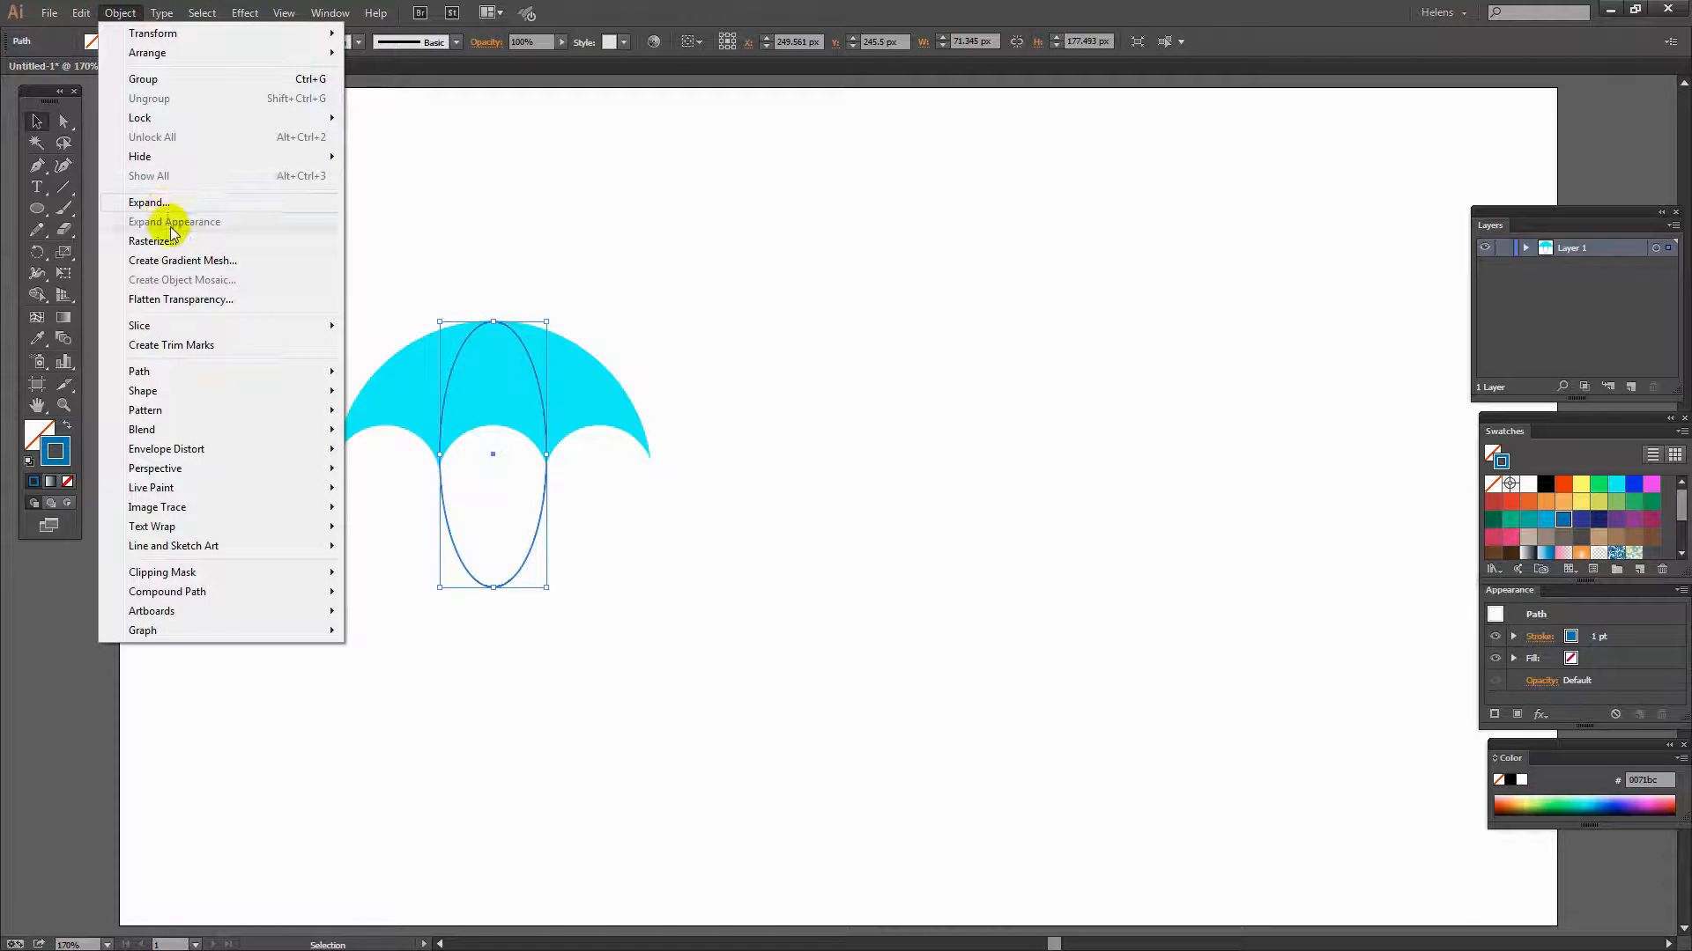
left_click(148, 202)
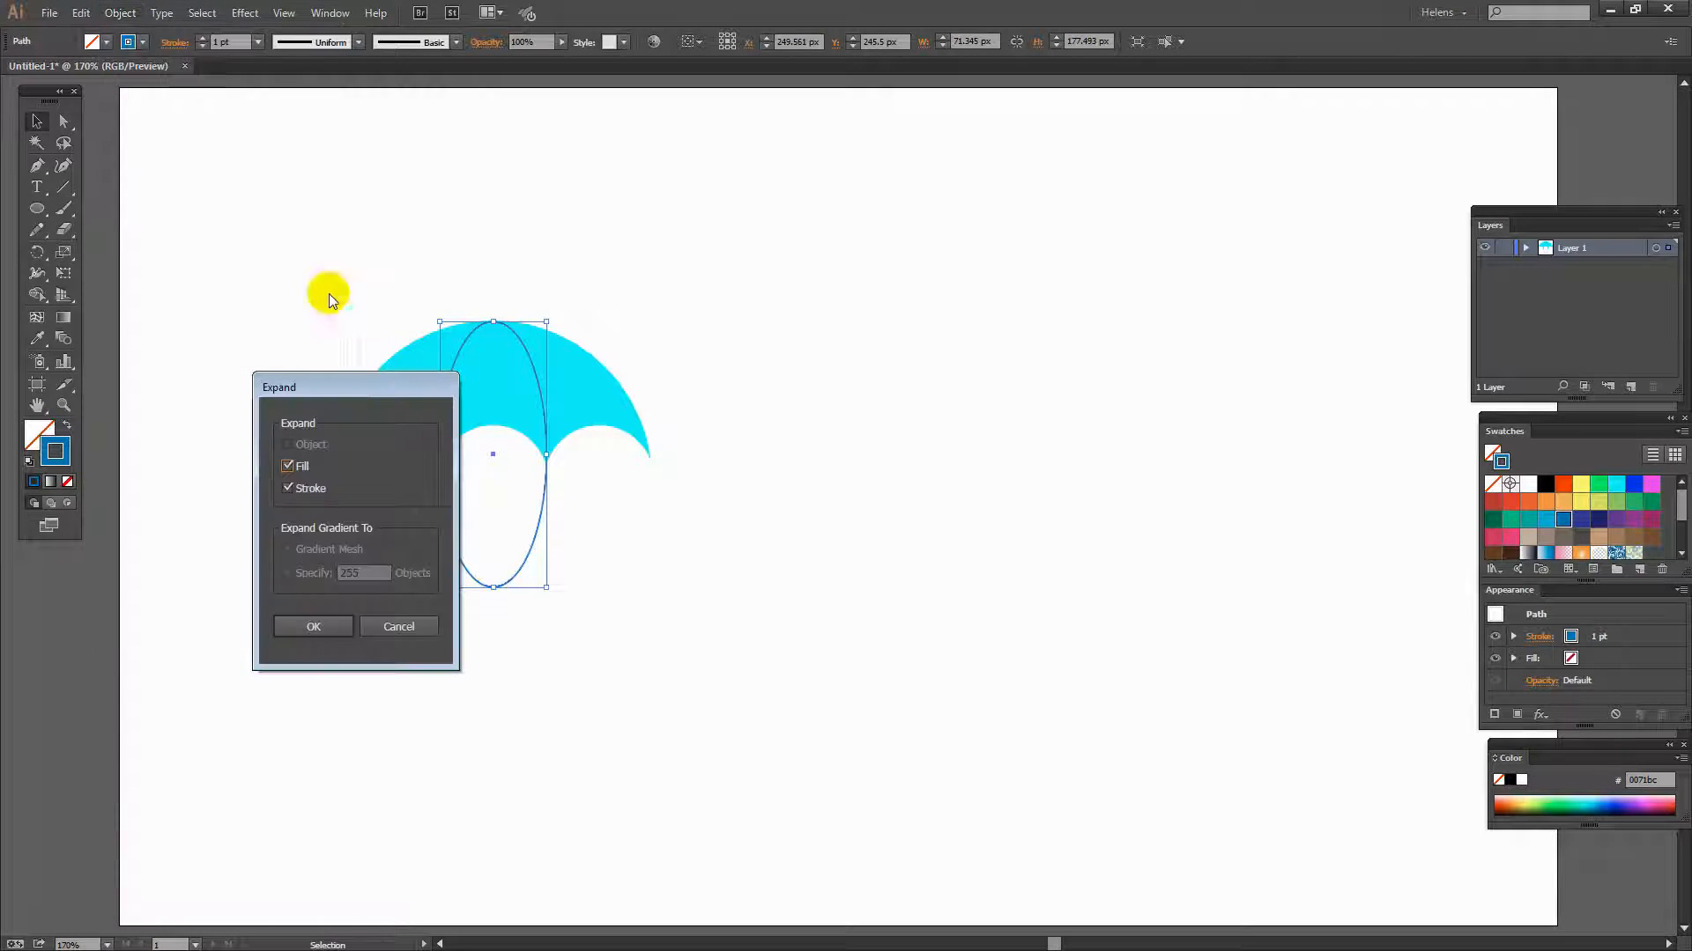
left_click(286, 466)
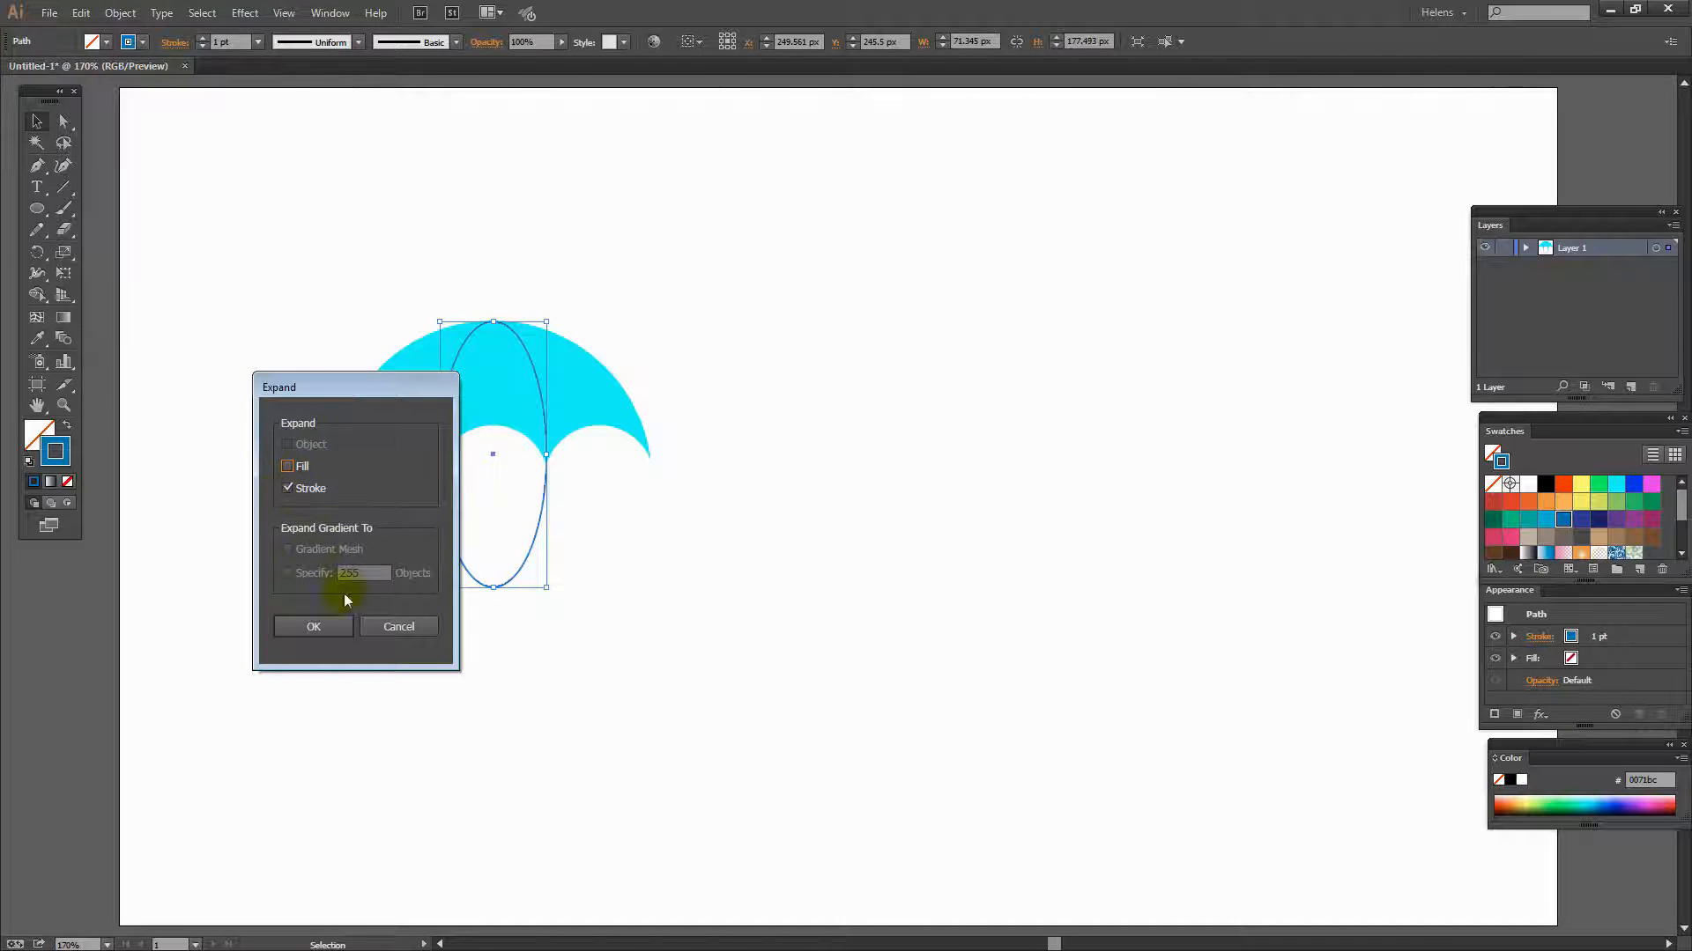
left_click(328, 626)
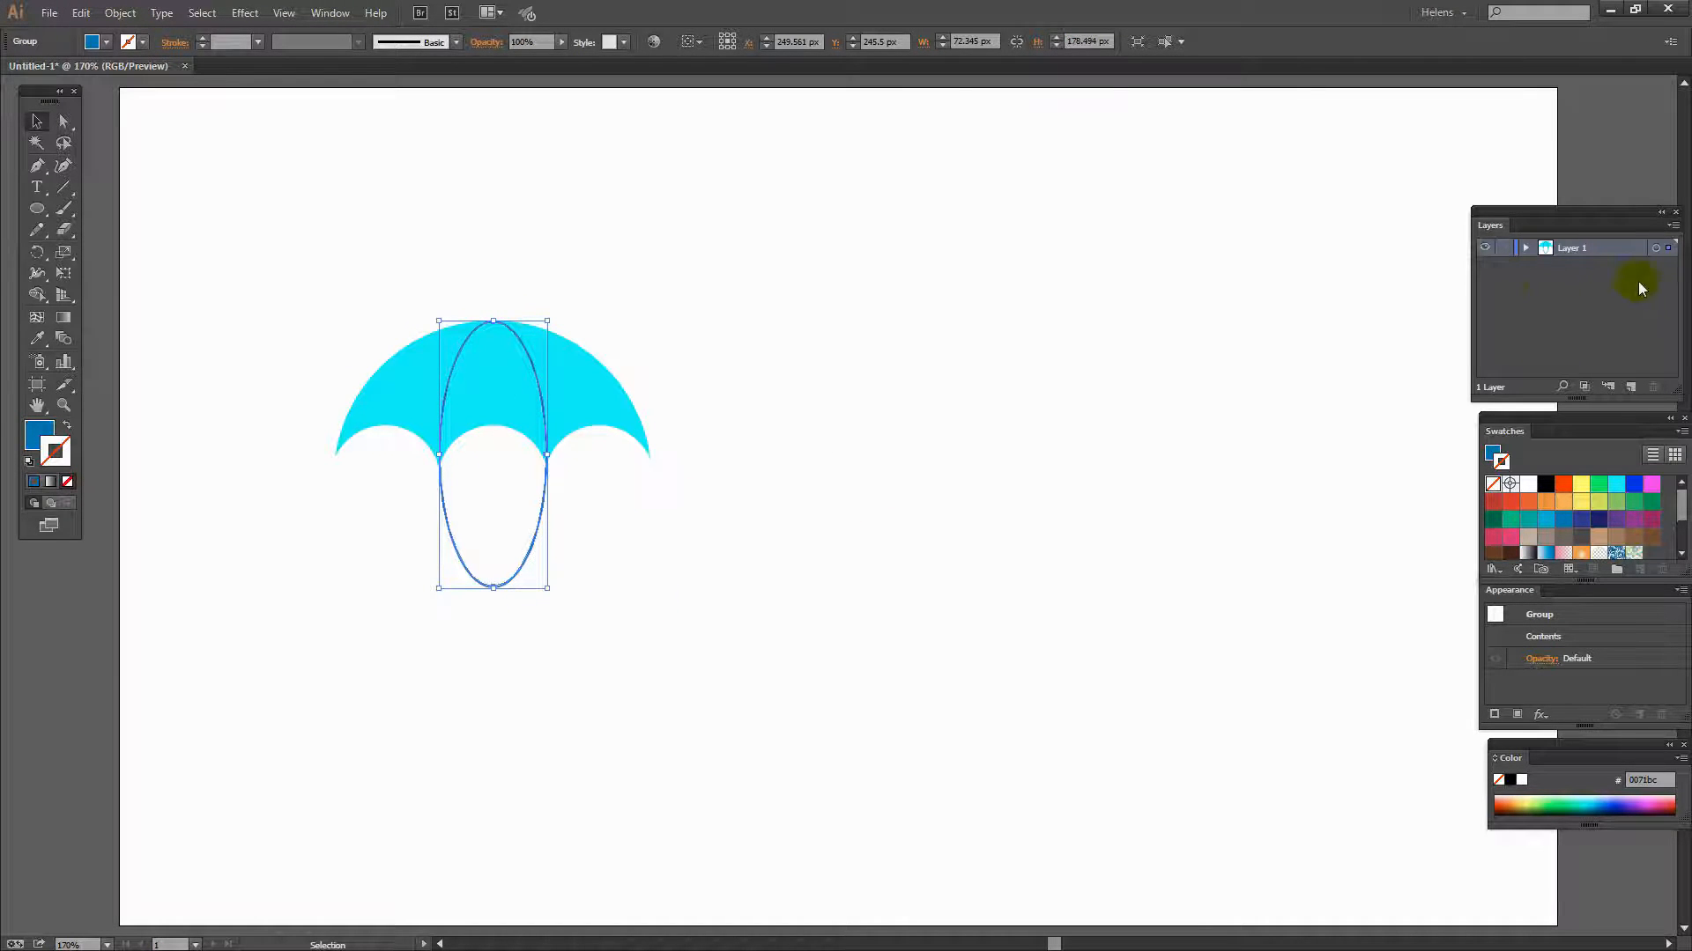
- Copy the canopy and paste it in place above the ellipse outline
left_click(1527, 249)
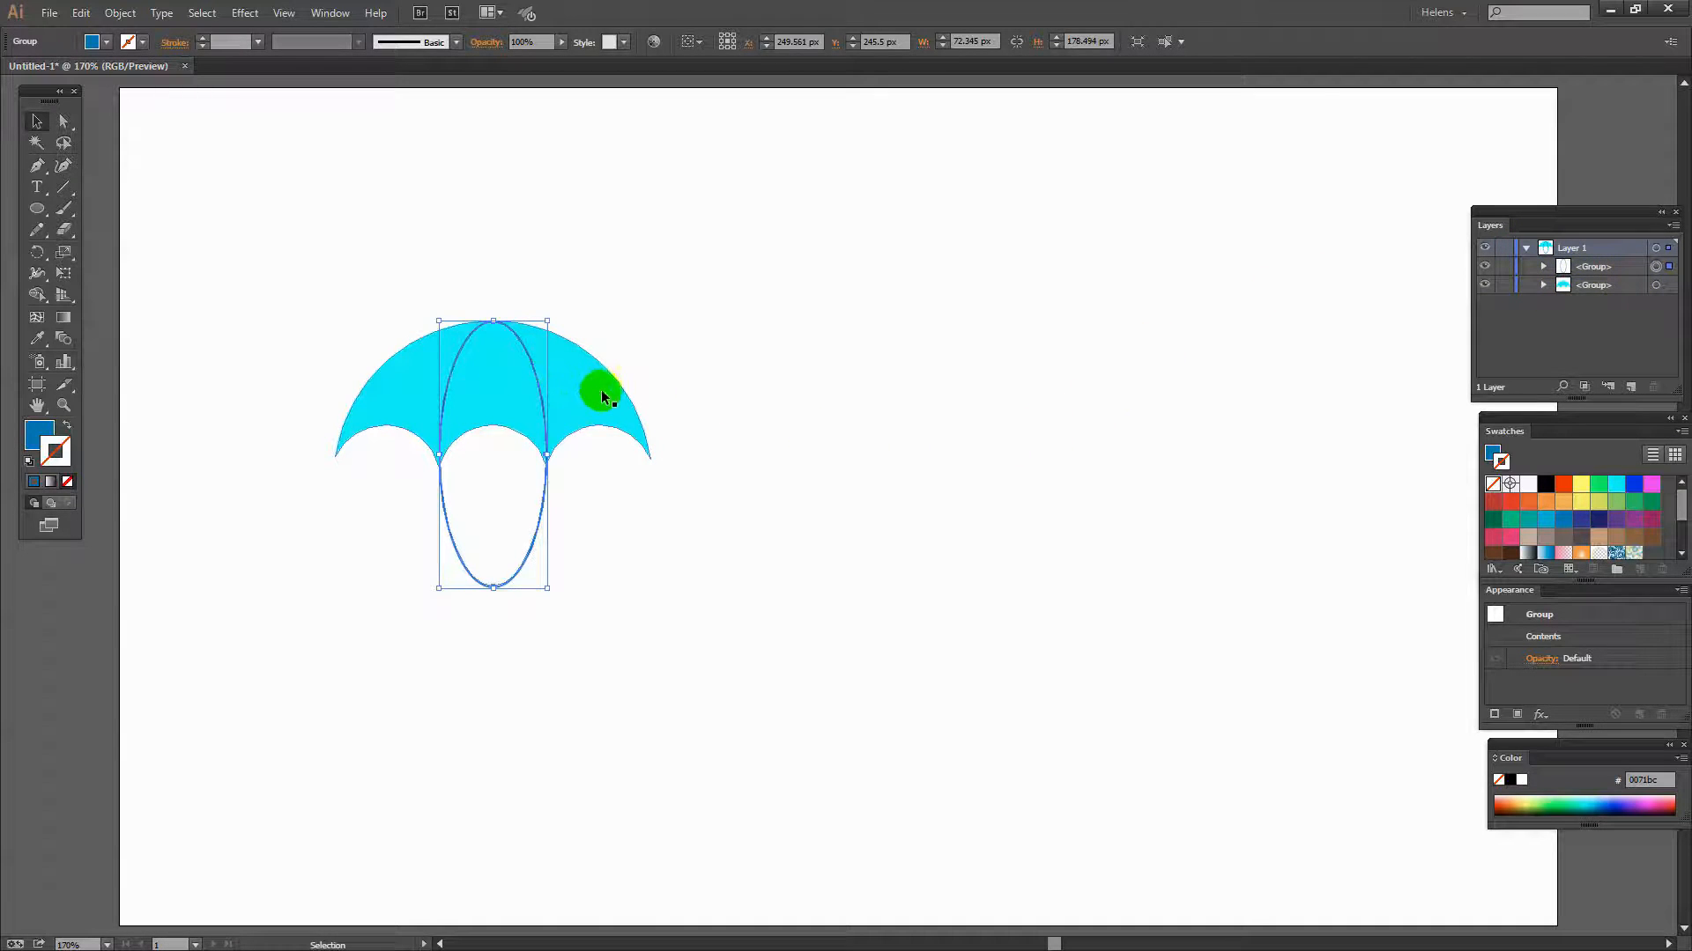
left_click(37, 123)
left_click(388, 391)
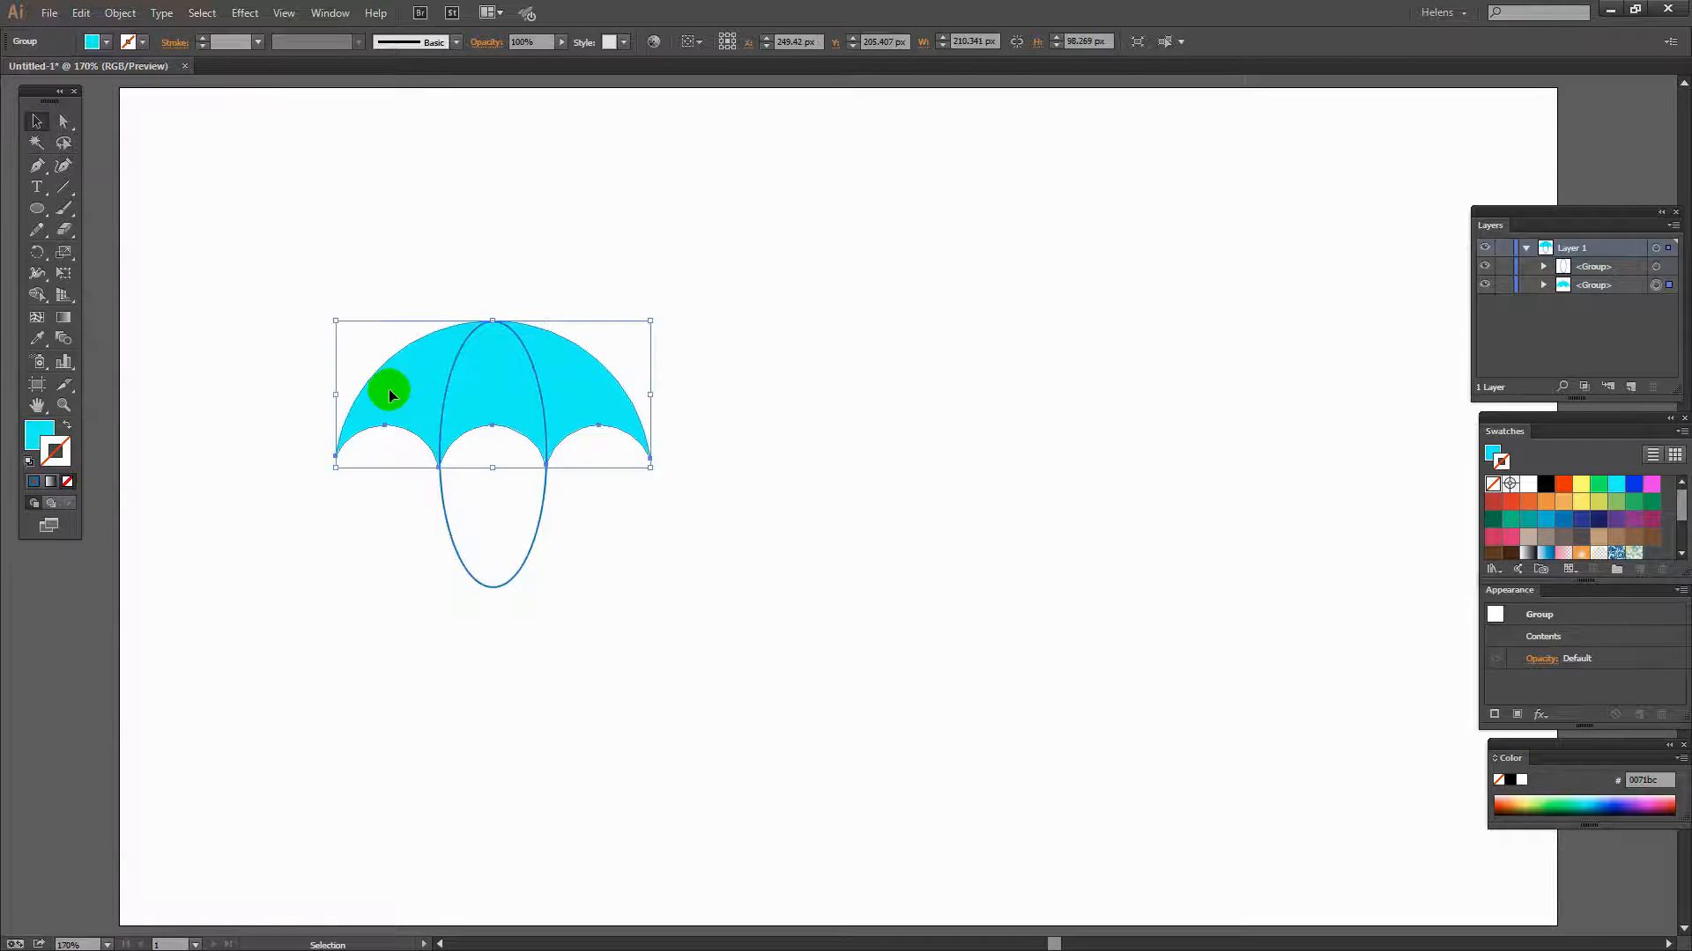
left_click(81, 13)
left_click(107, 99)
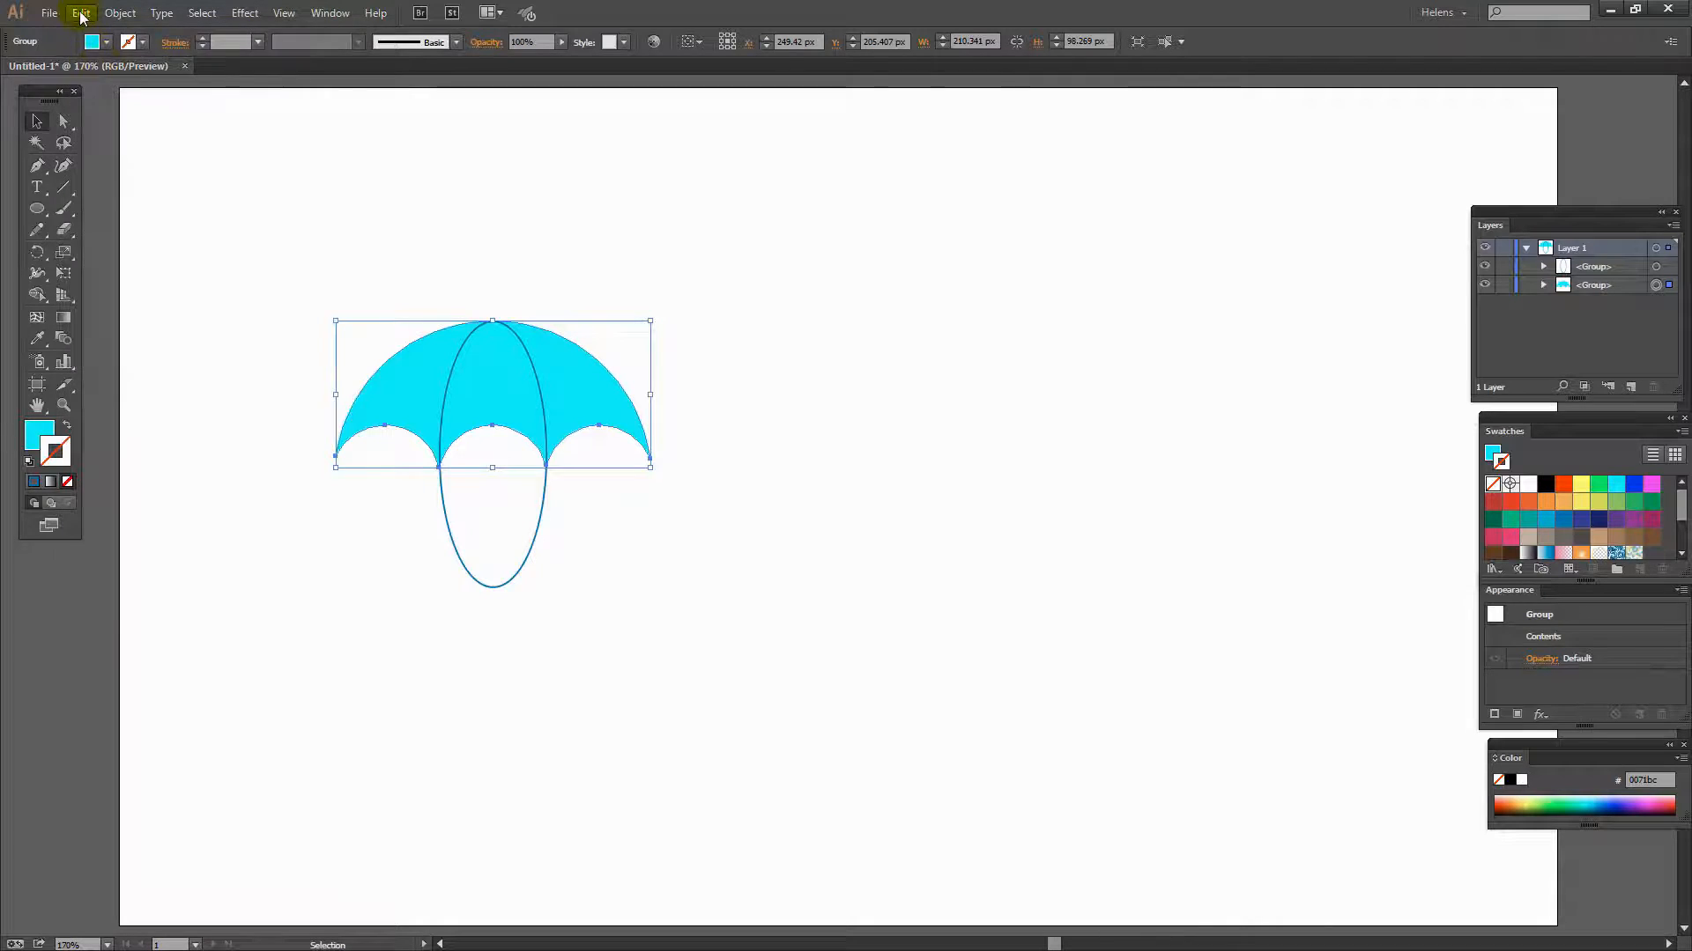
left_click(80, 13)
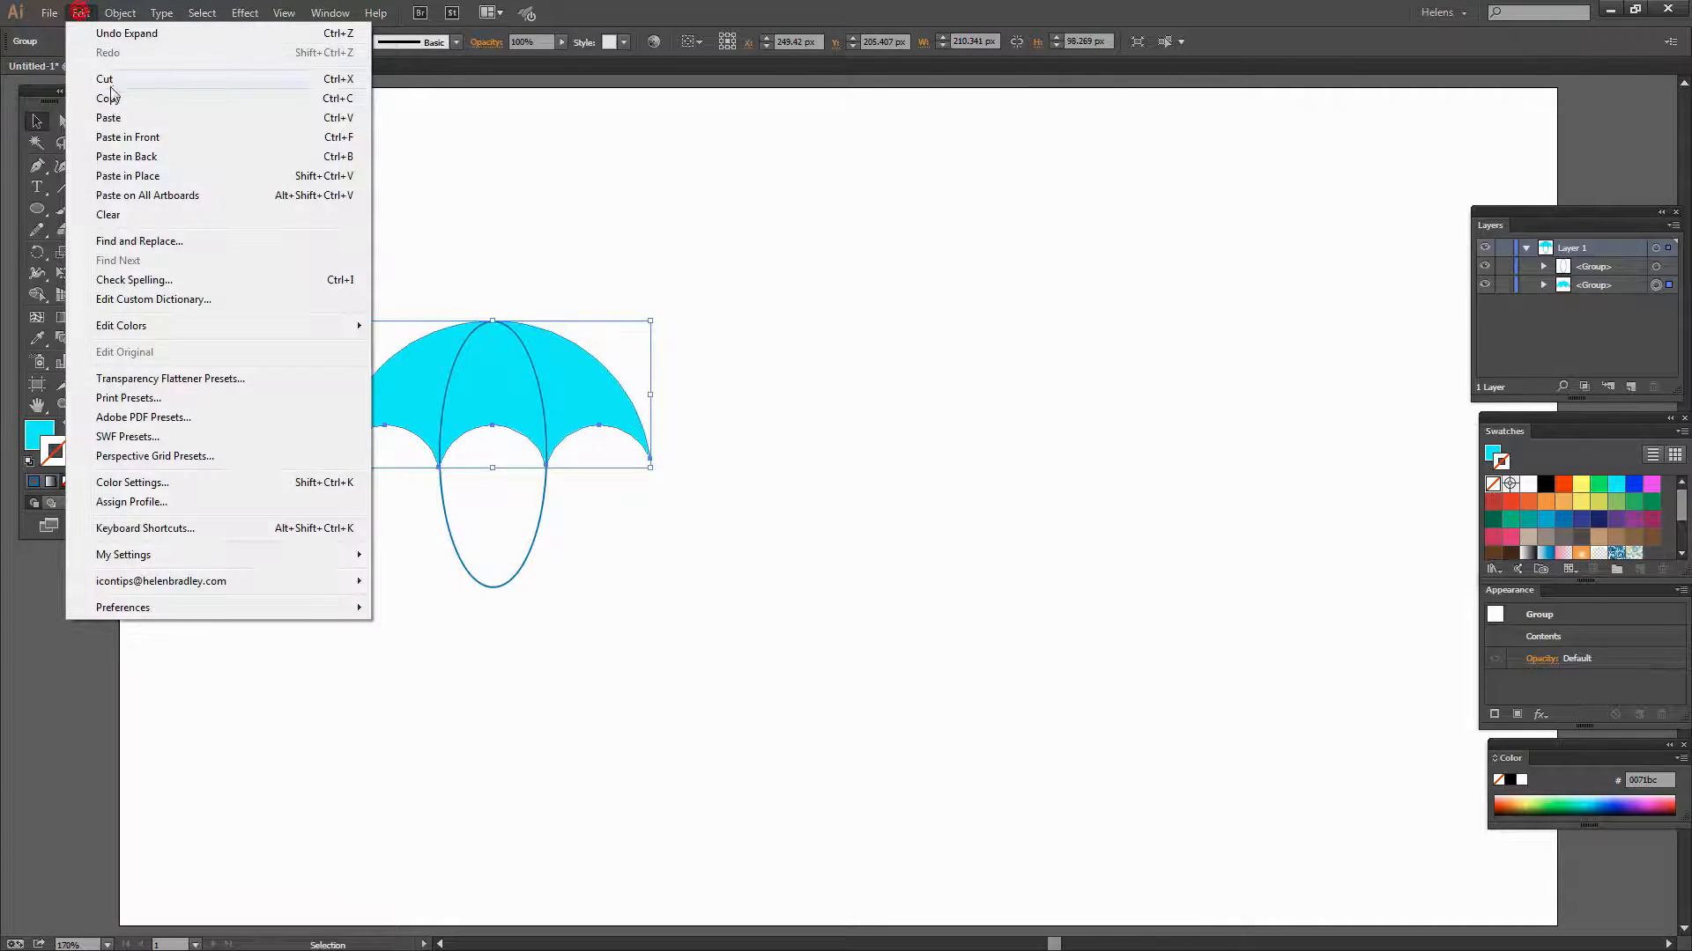
left_click(126, 176)
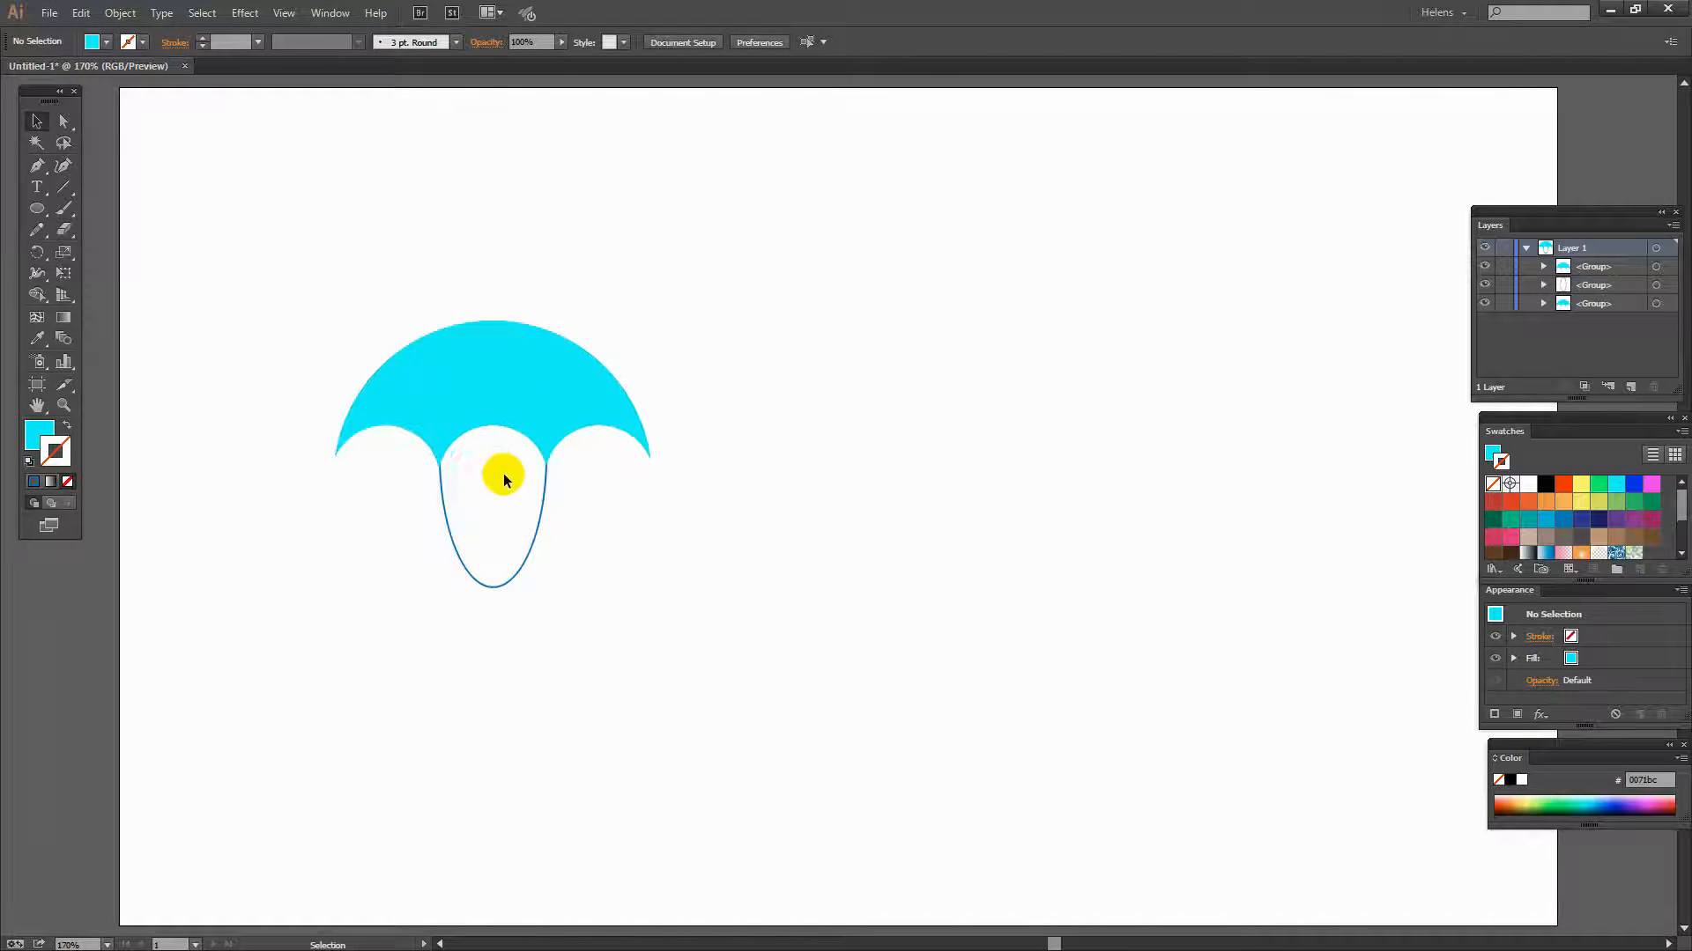
- Hide the bottom canopy group and switch the Layers panel to large row thumbnails
left_click(1486, 304)
left_click_drag(1544, 231, 895, 276)
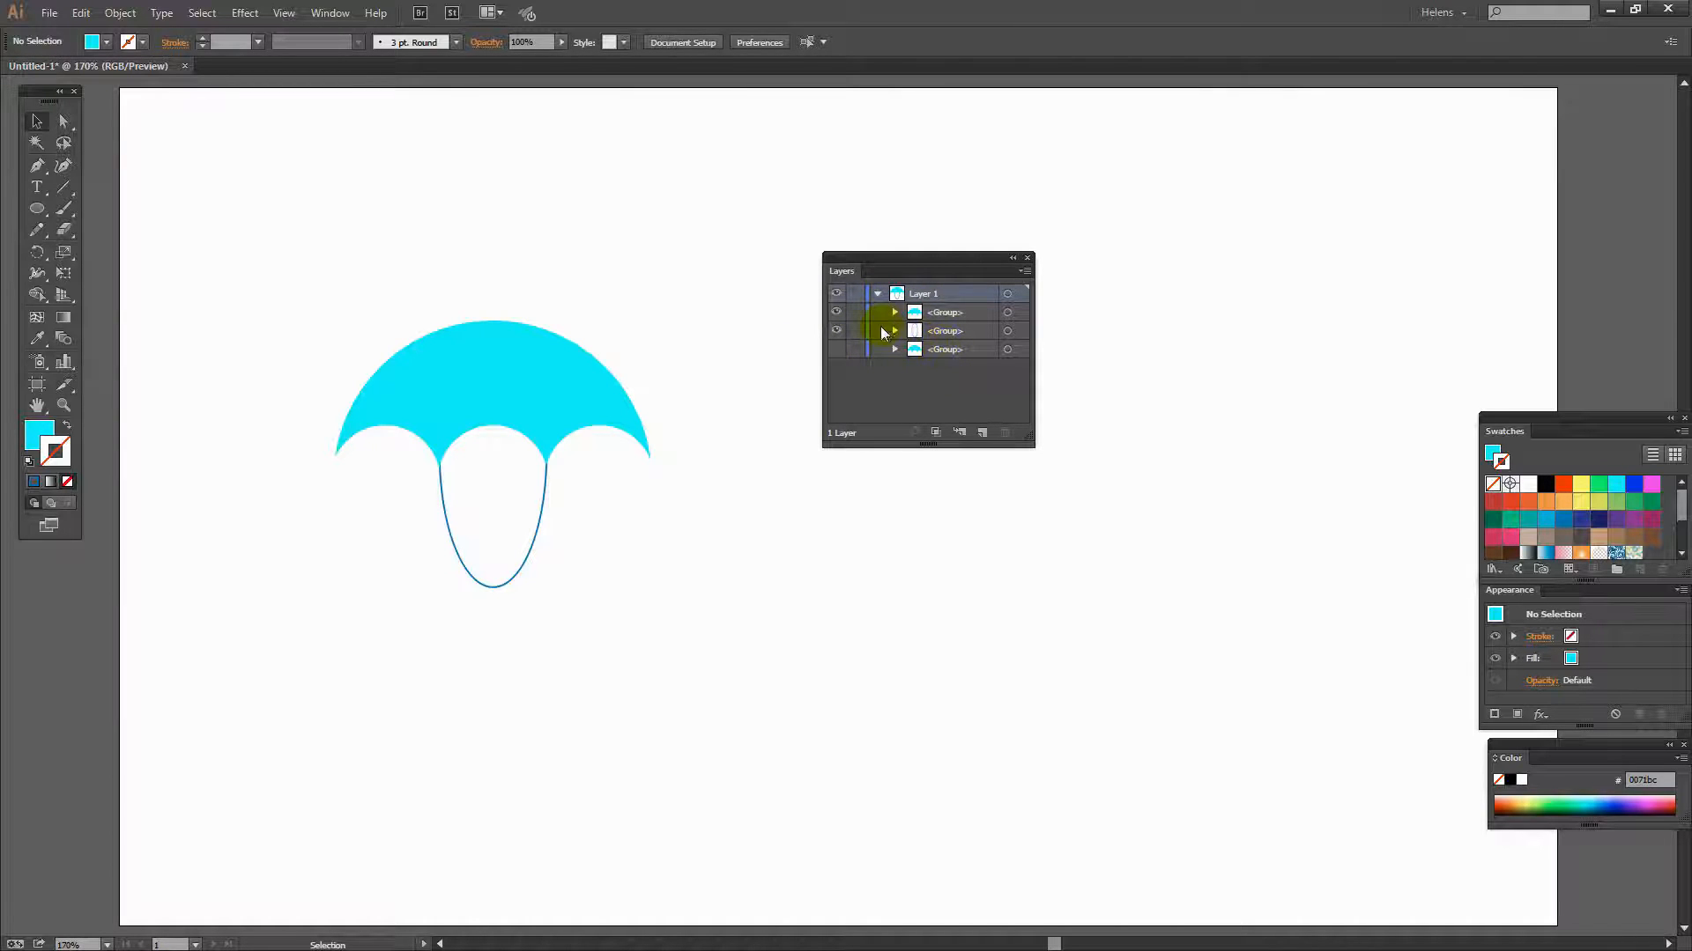
left_click(1023, 272)
left_click(1090, 718)
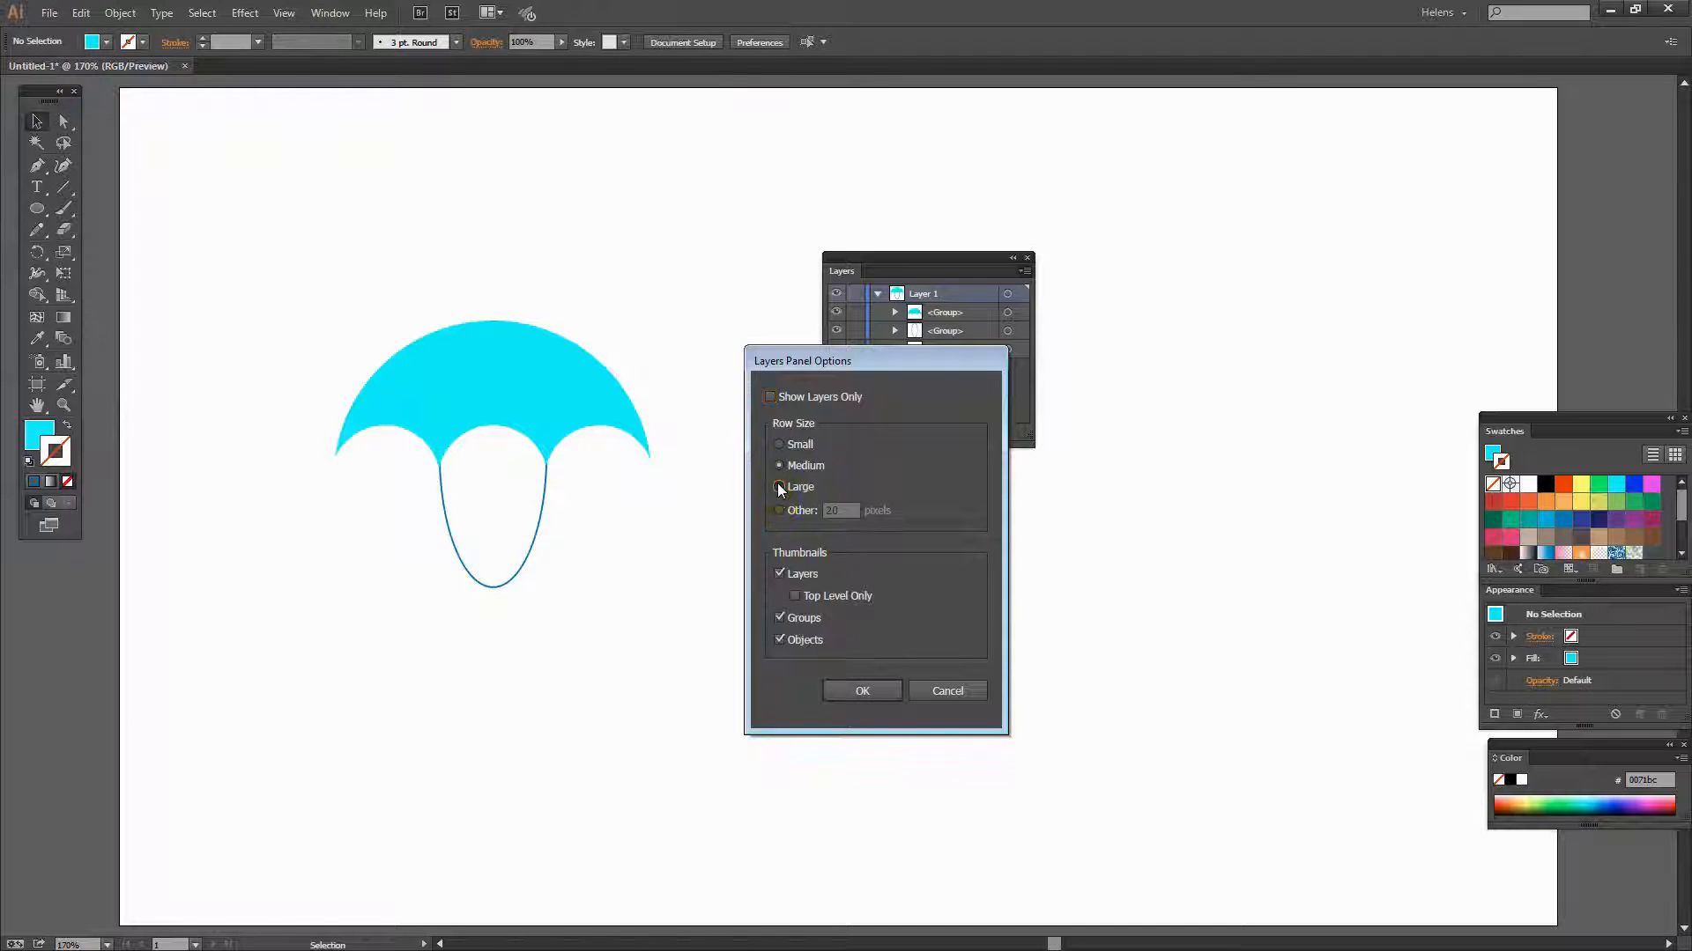
left_click(861, 693)
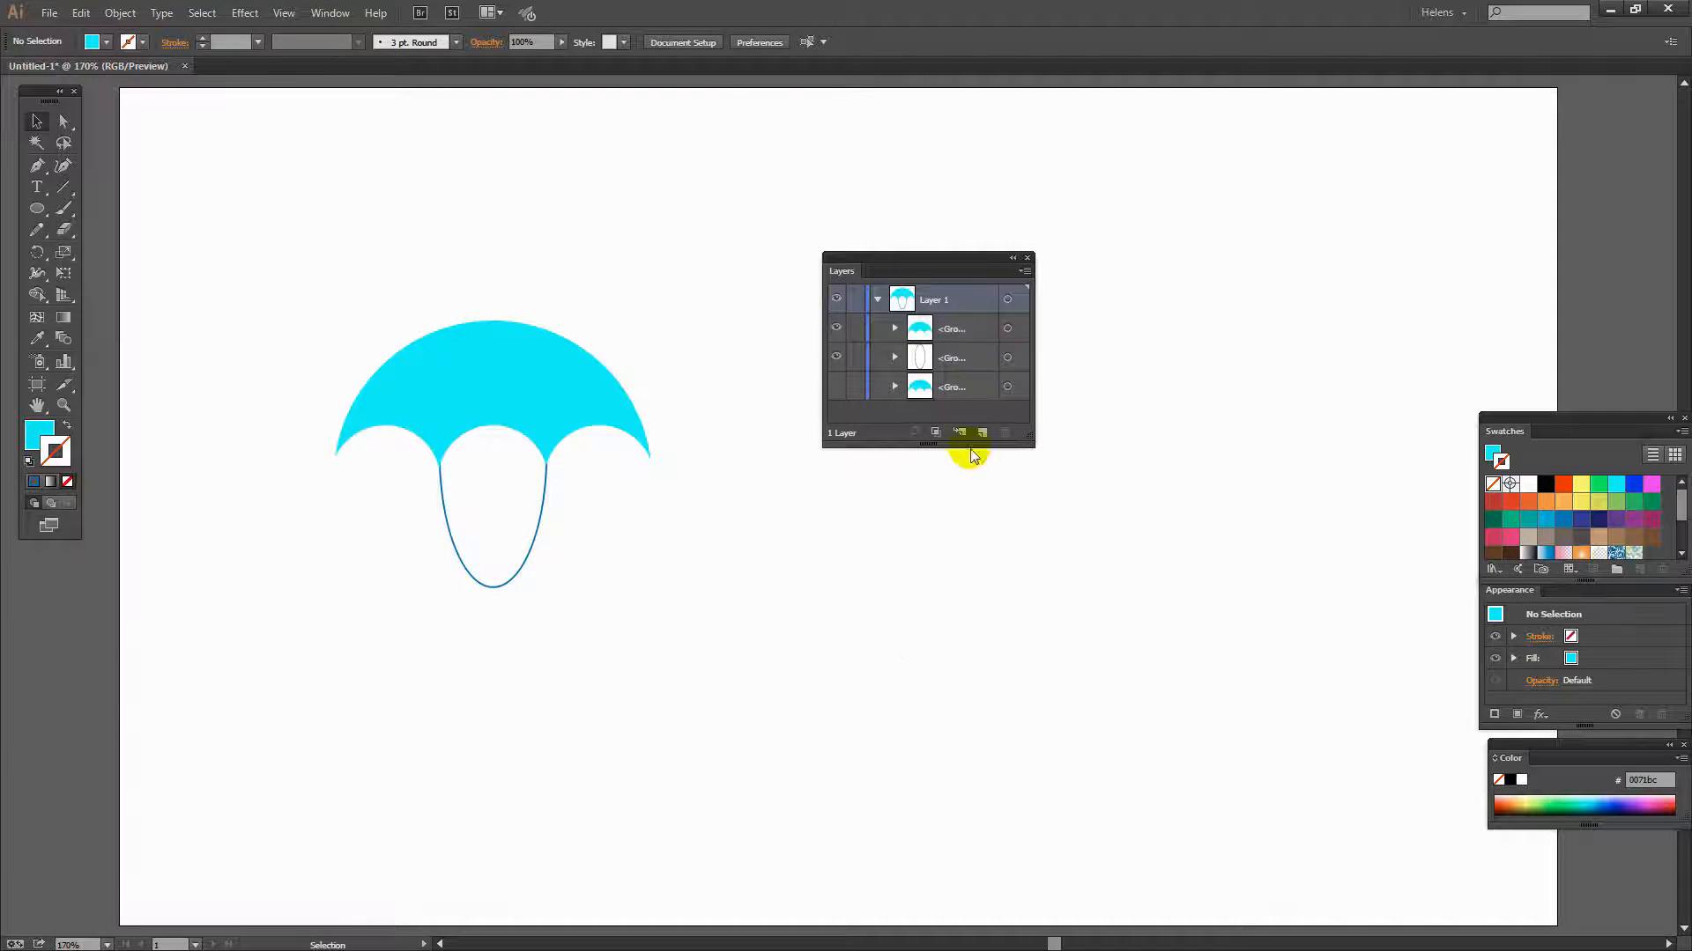
- Move the ellipse outline and the top canopy copy out of their groups, stacking the outline above the canopy copy
left_click_drag(1029, 442, 1079, 505)
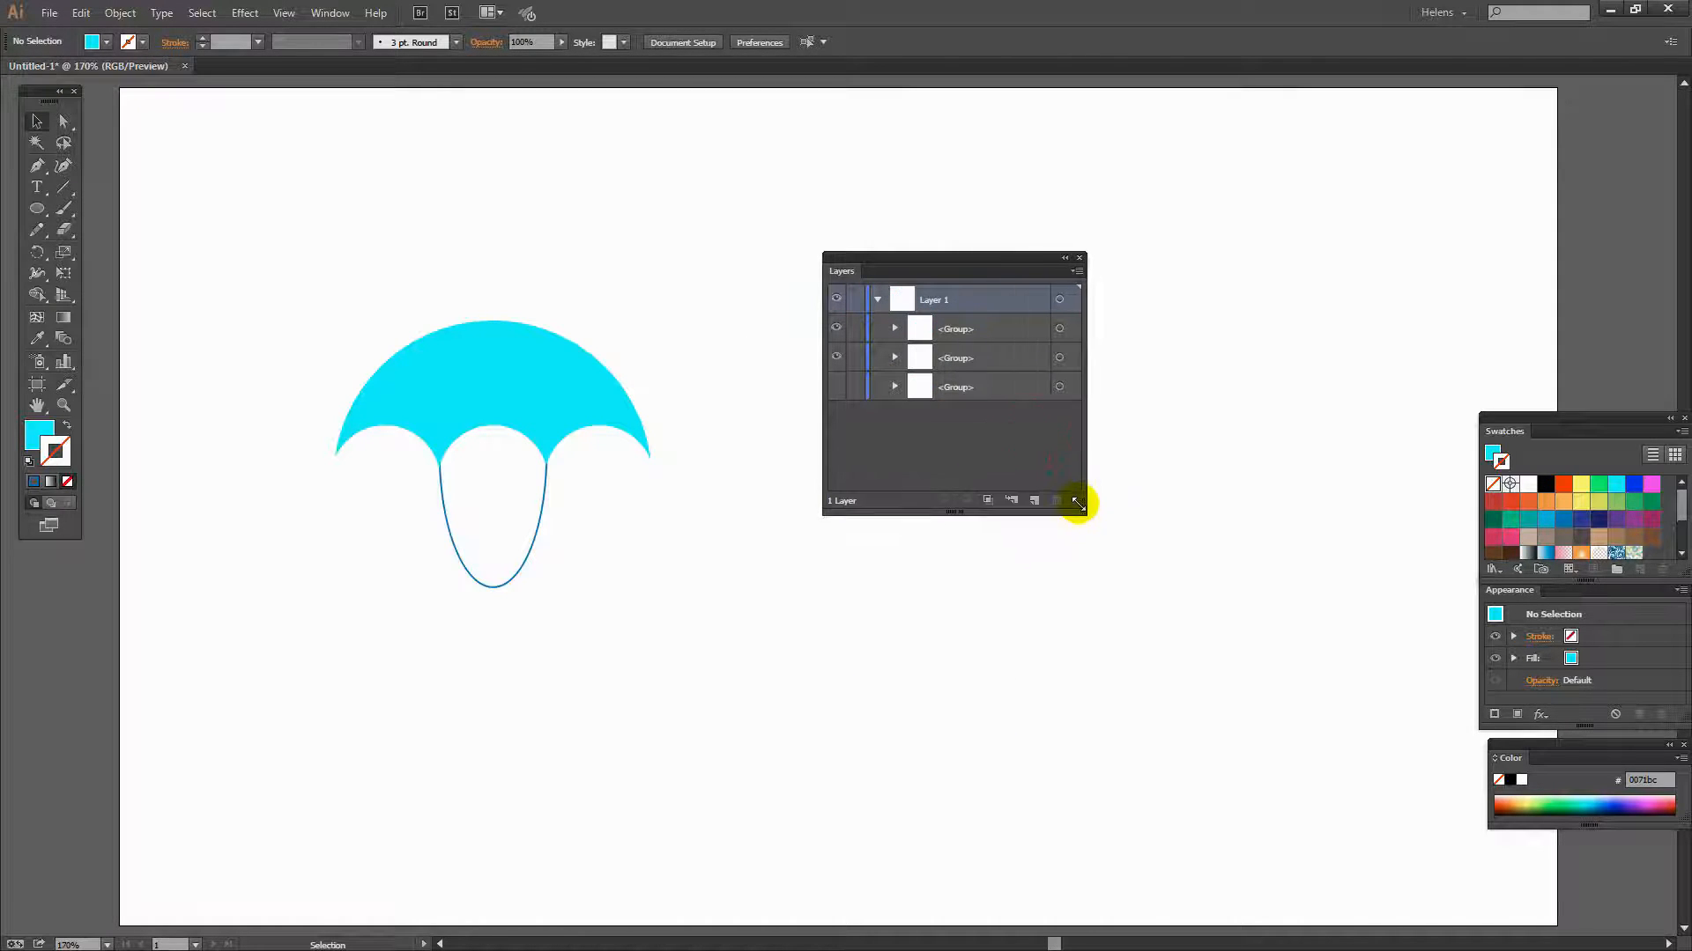
left_click(894, 357)
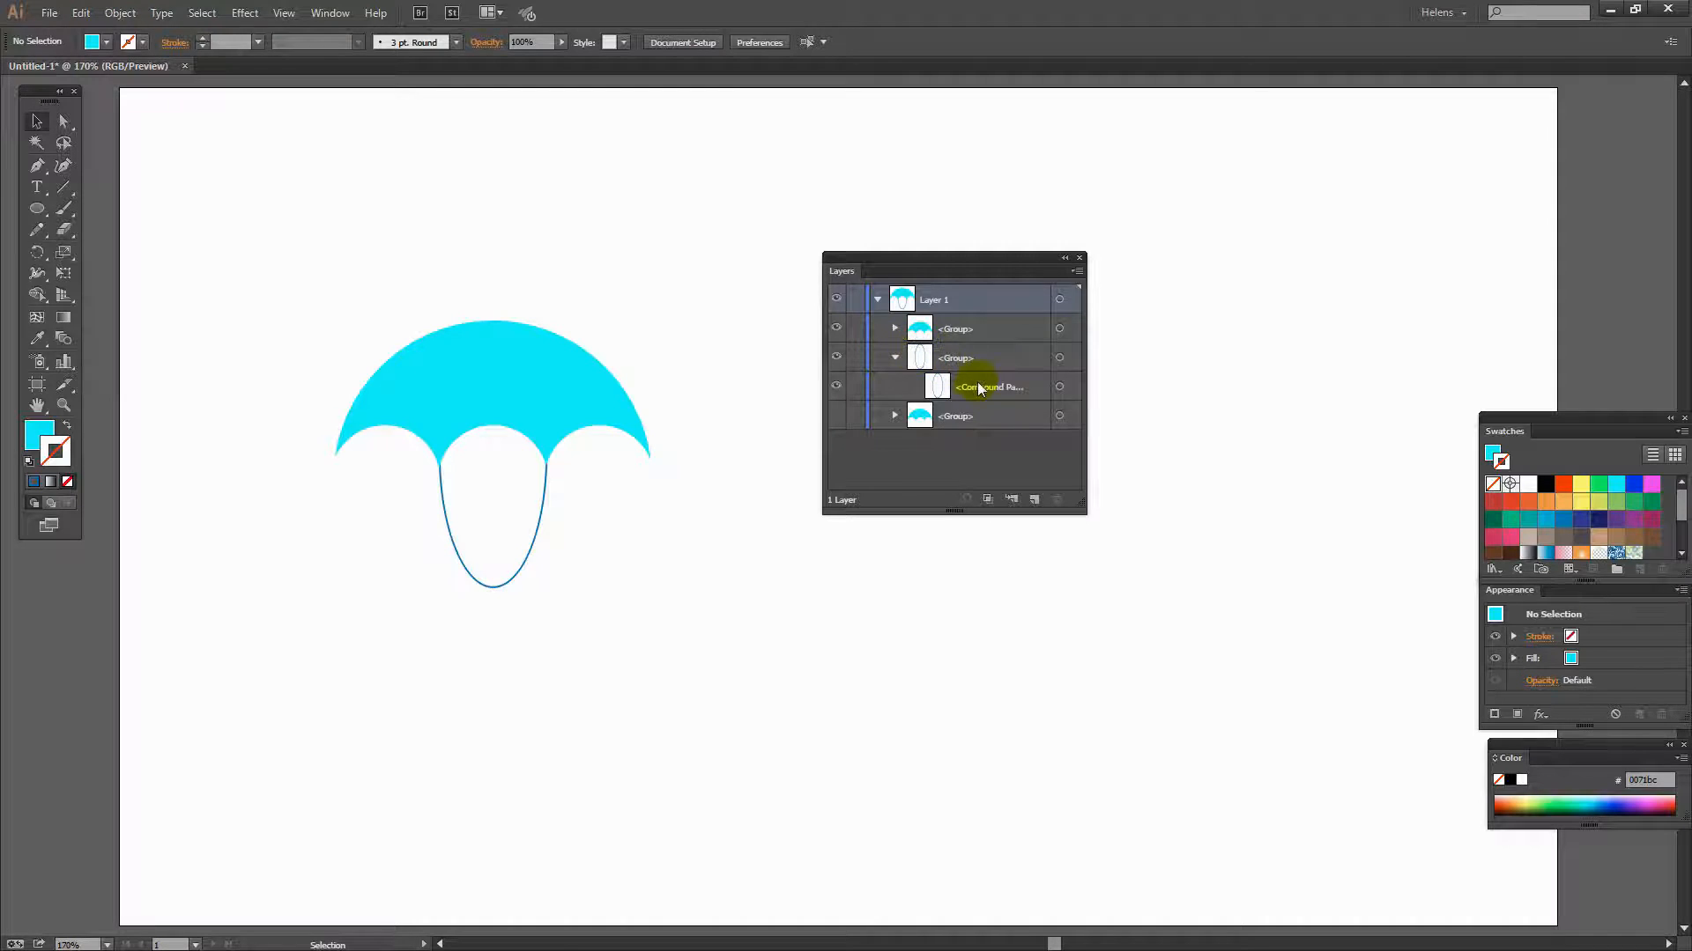
left_click_drag(974, 390, 977, 342)
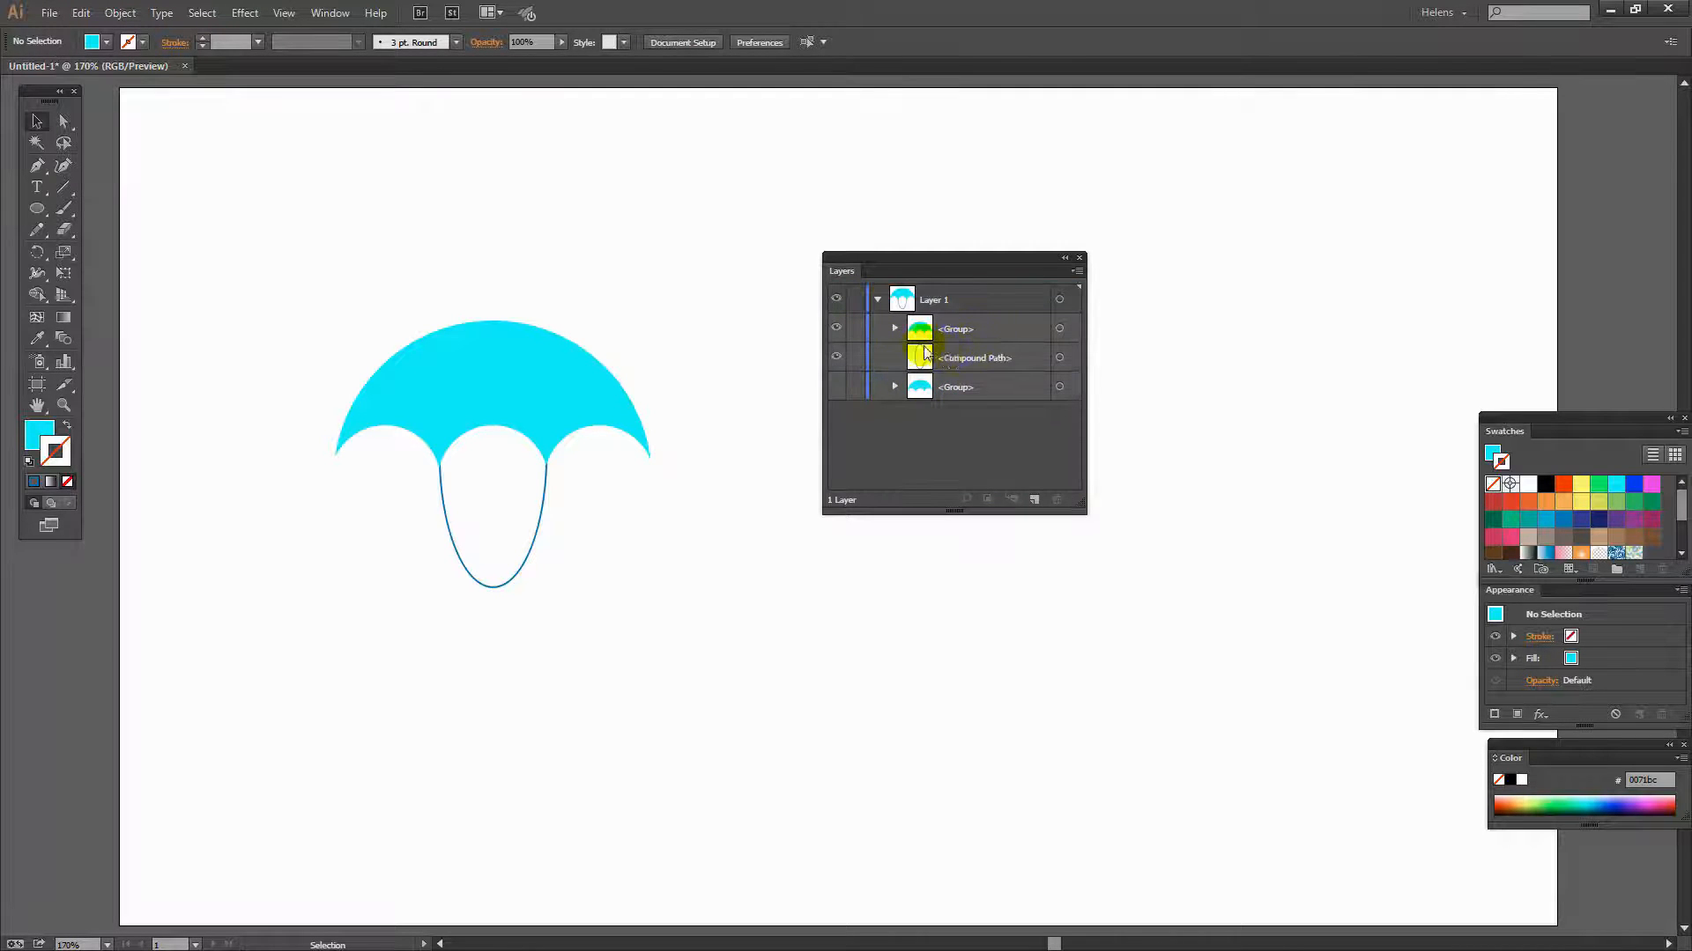
left_click(895, 329)
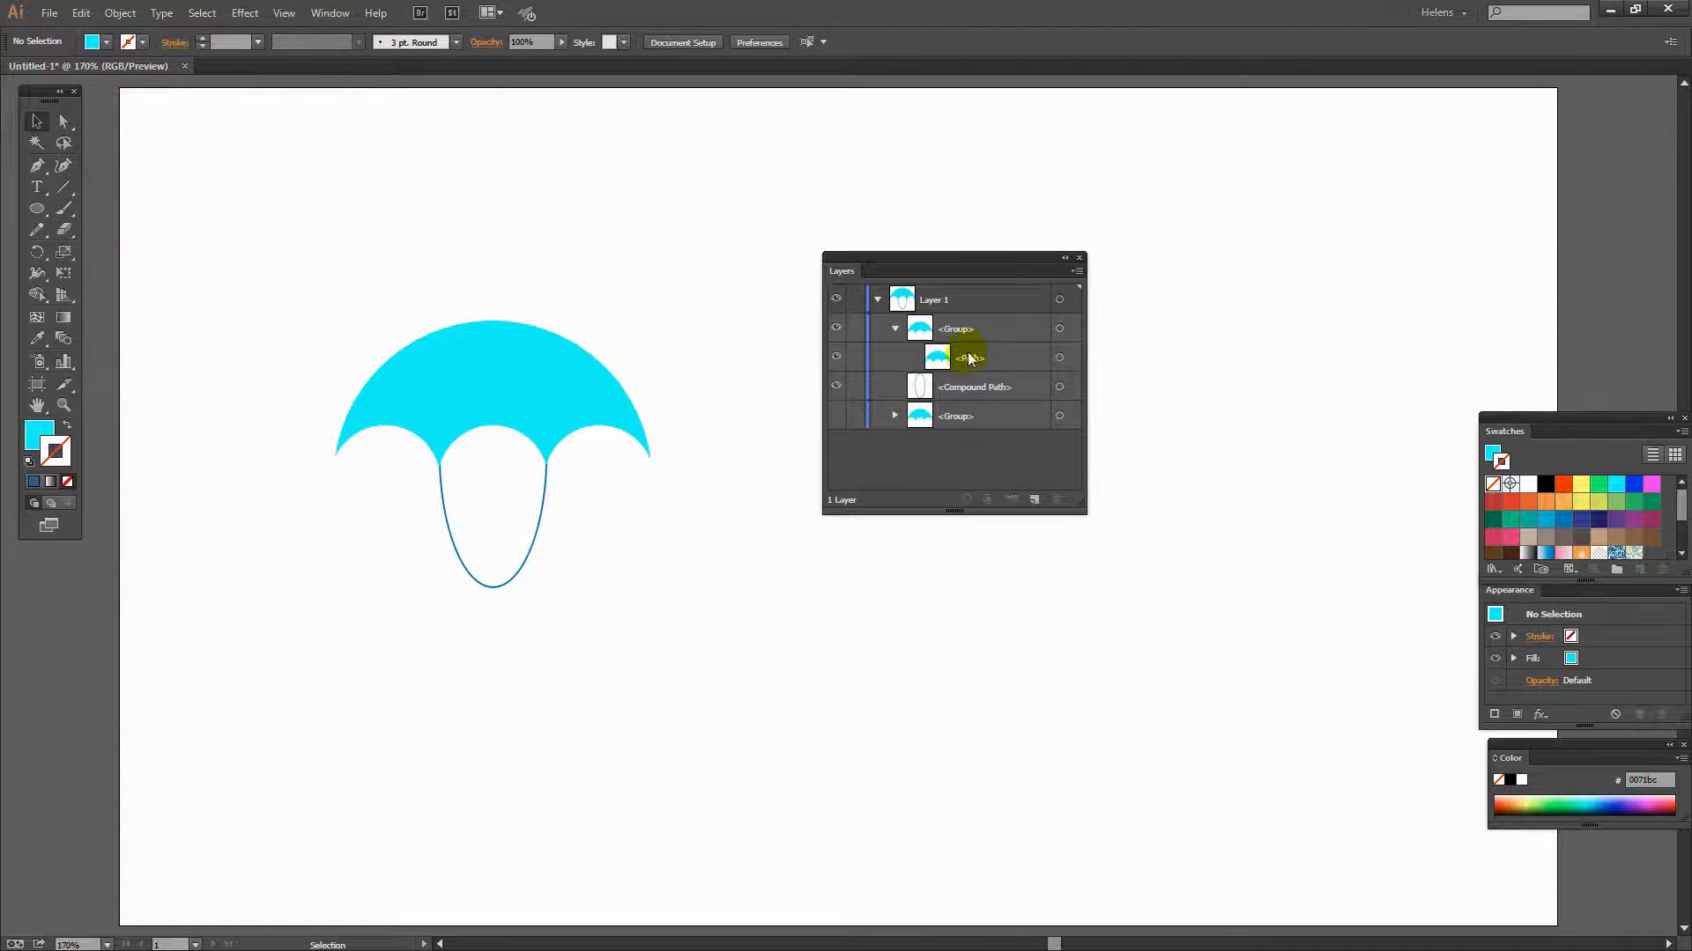
left_click_drag(968, 359, 961, 322)
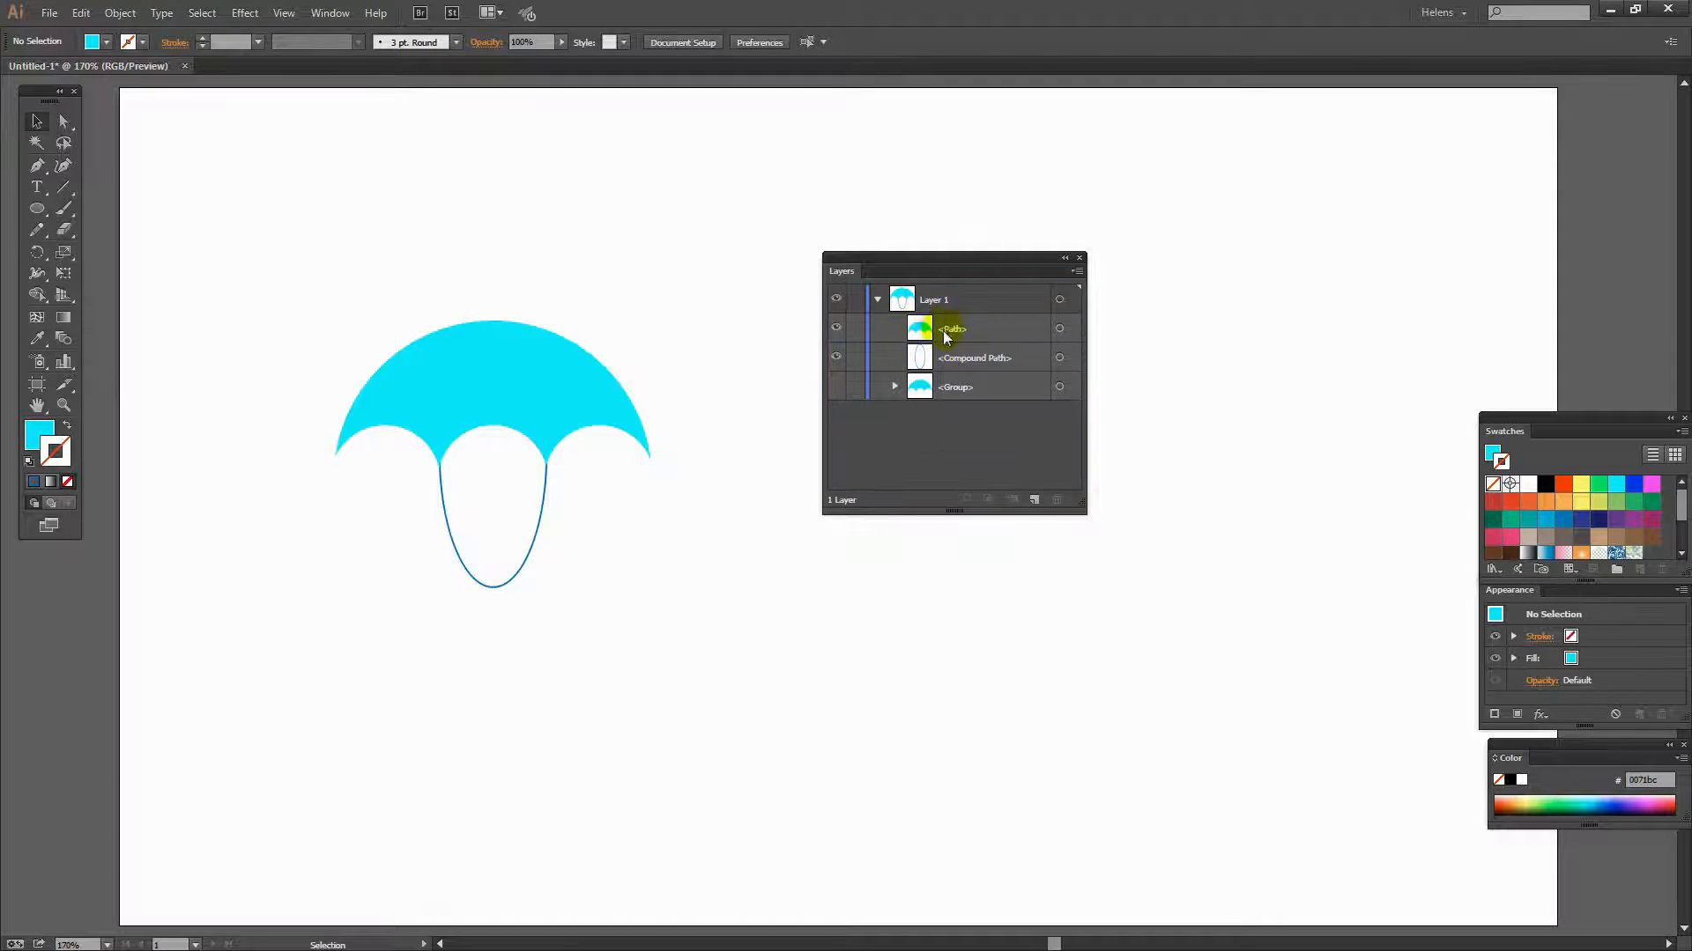
left_click(947, 359)
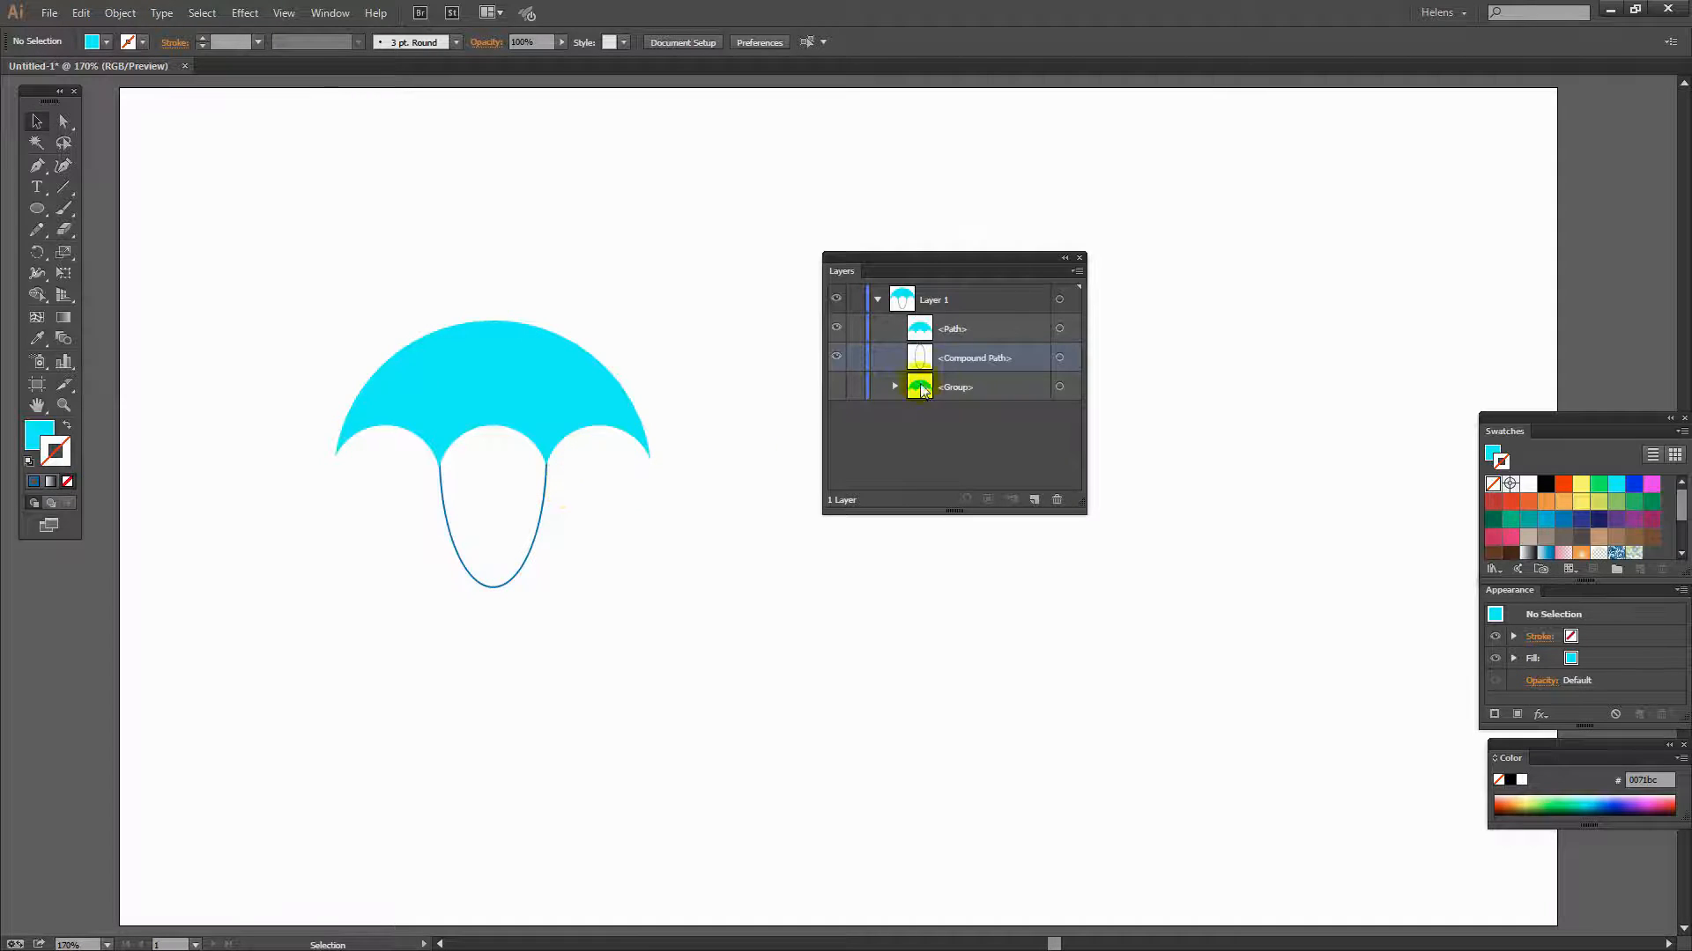
left_click_drag(954, 362, 955, 319)
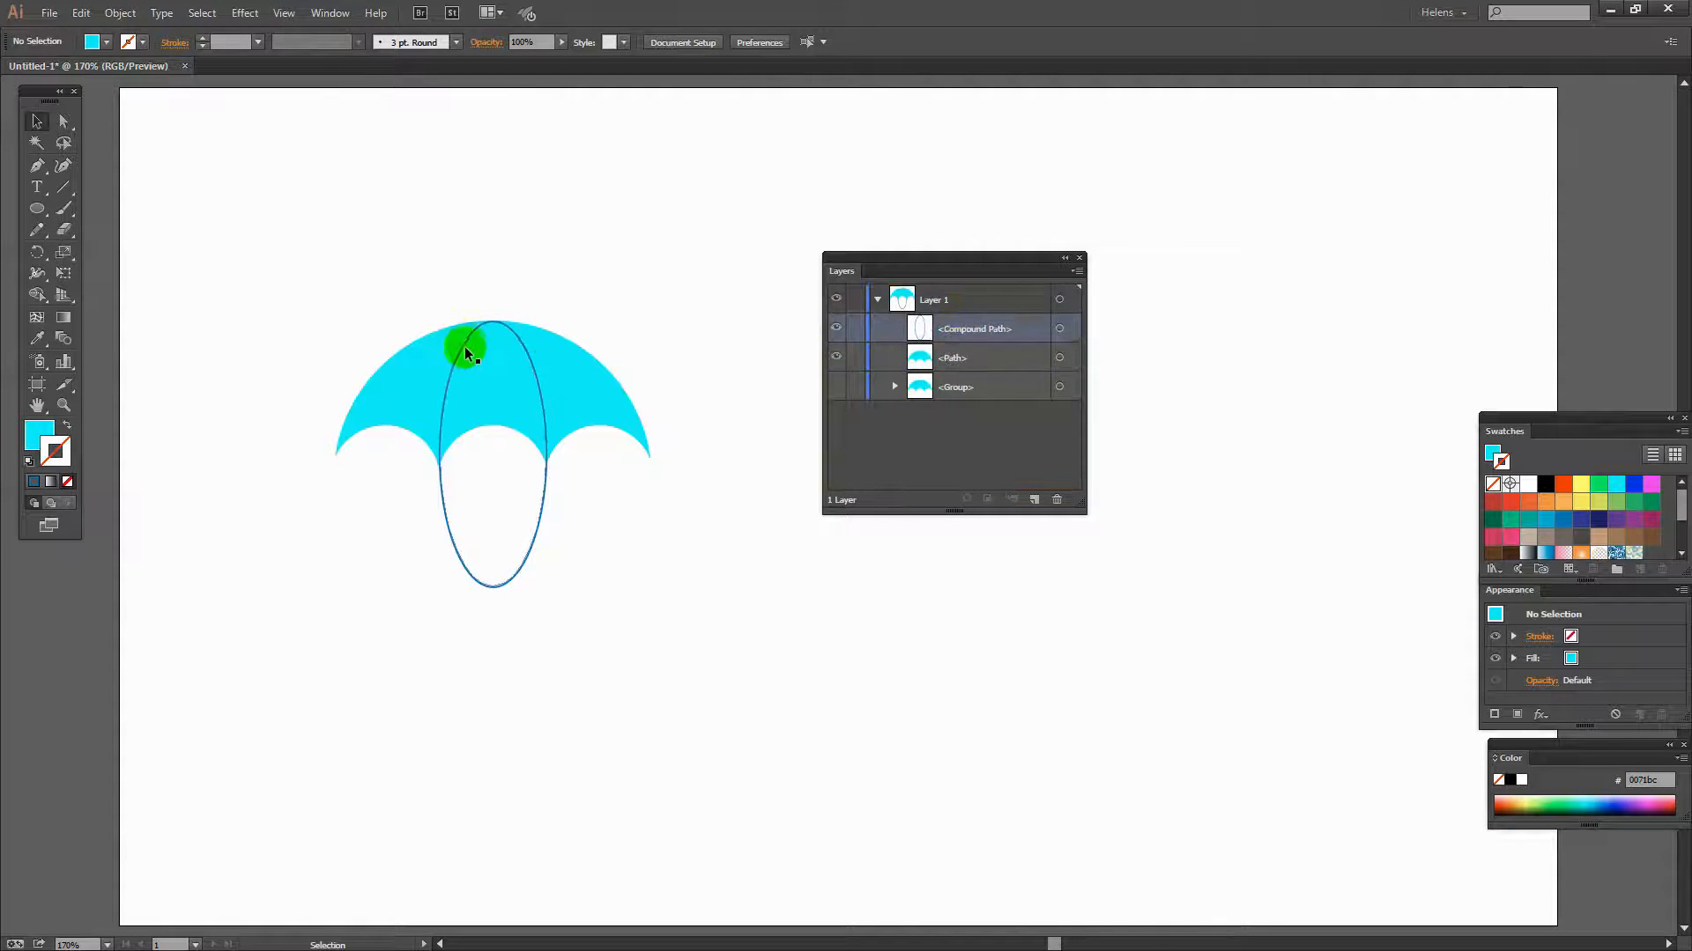
- Select the ellipse outline and canopy copy together and intersect them with Pathfinder to leave the rib arcs
left_click_drag(621, 536, 497, 356)
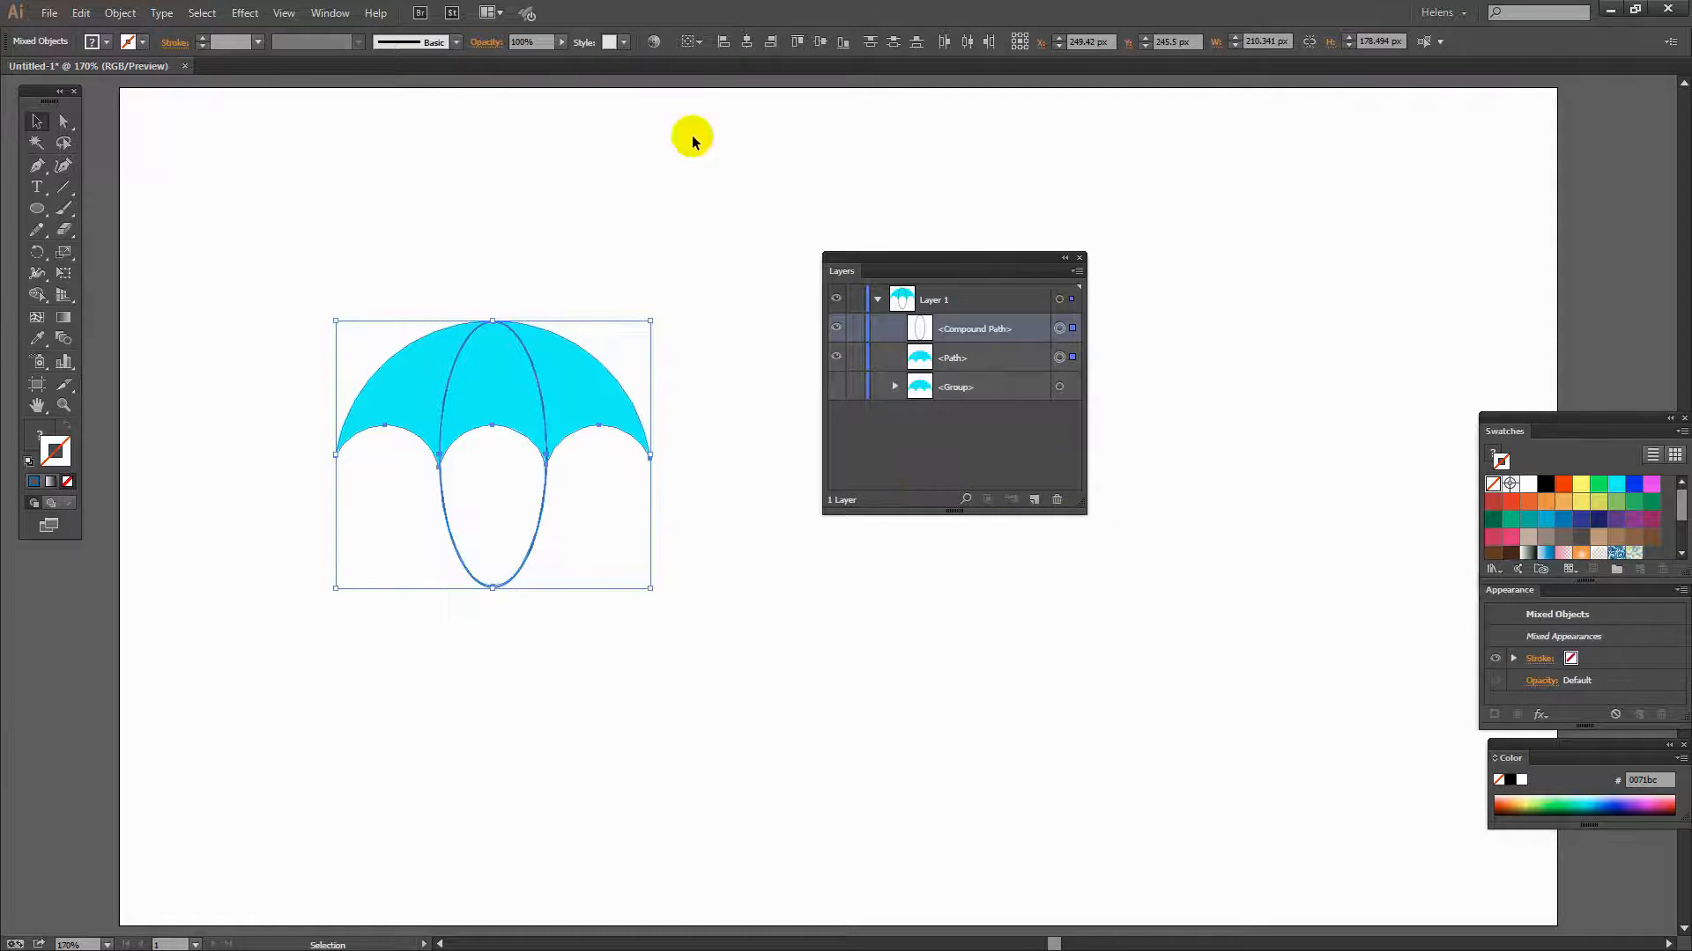
left_click(332, 12)
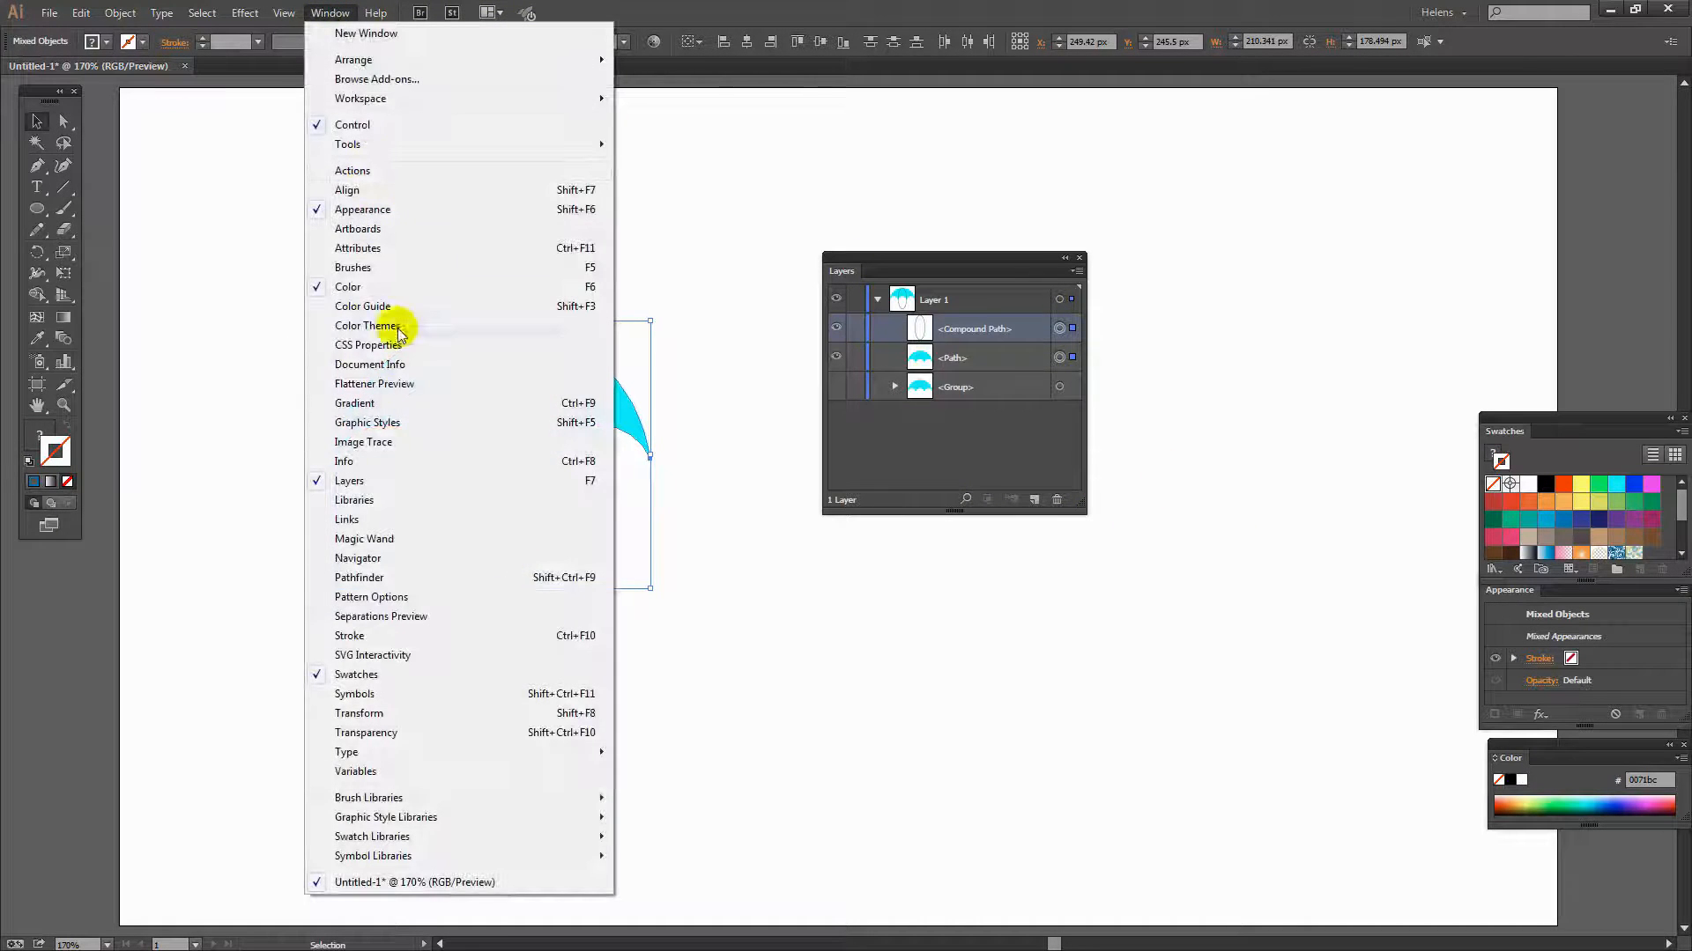
left_click(382, 577)
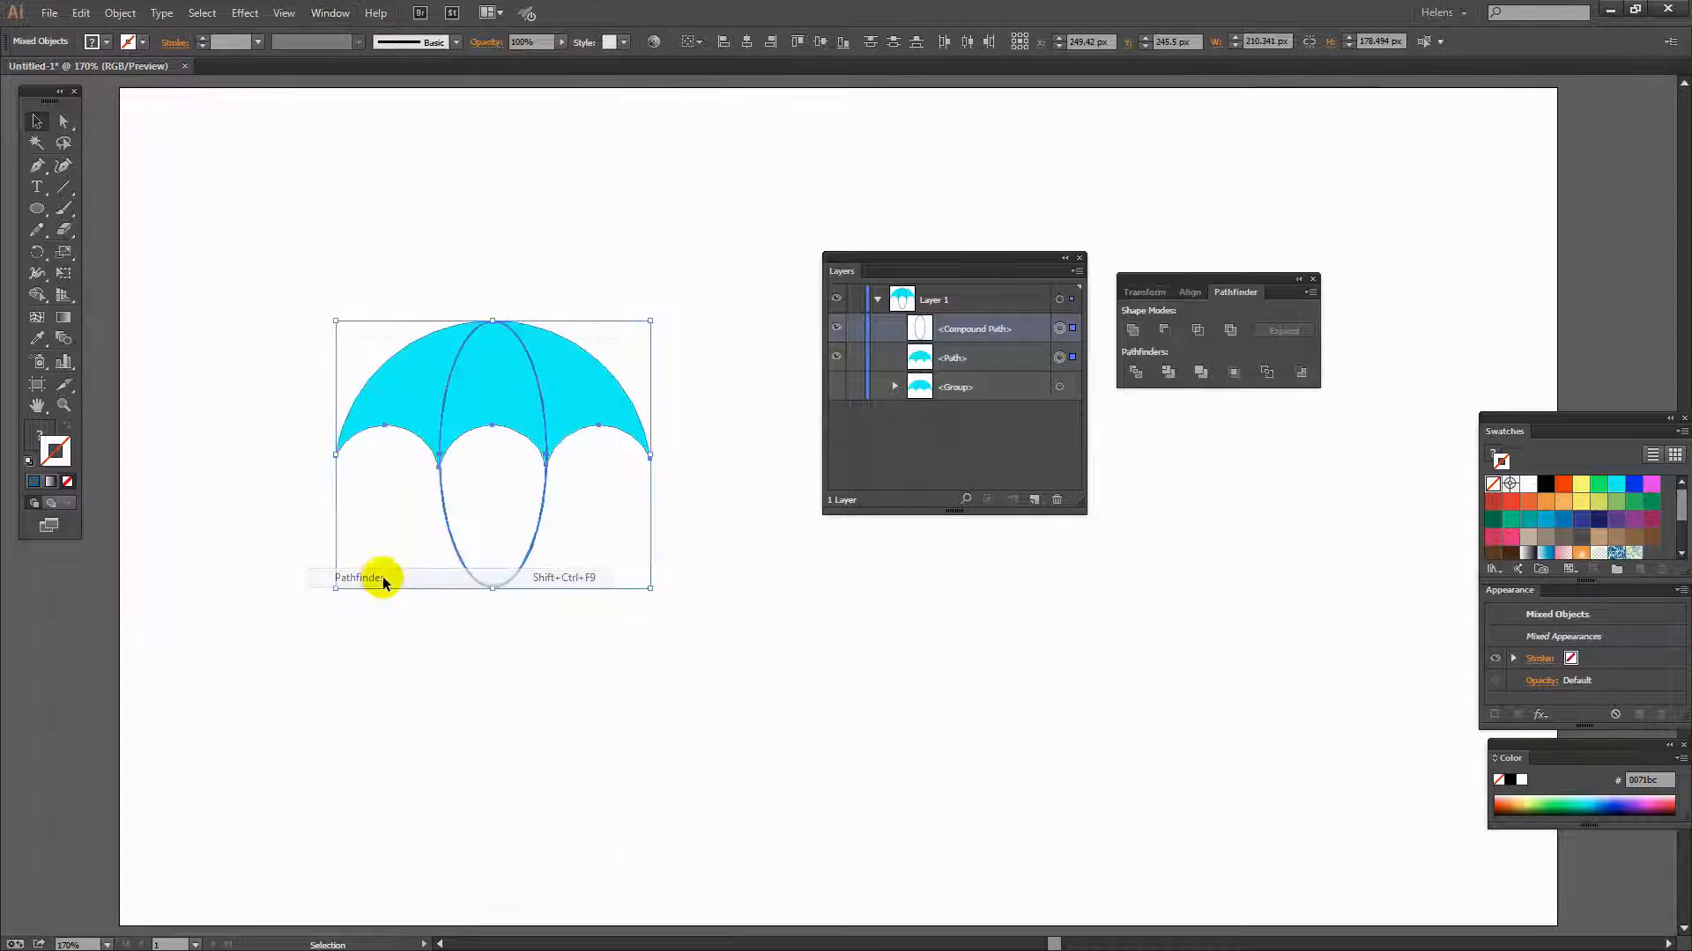
left_click(1197, 331)
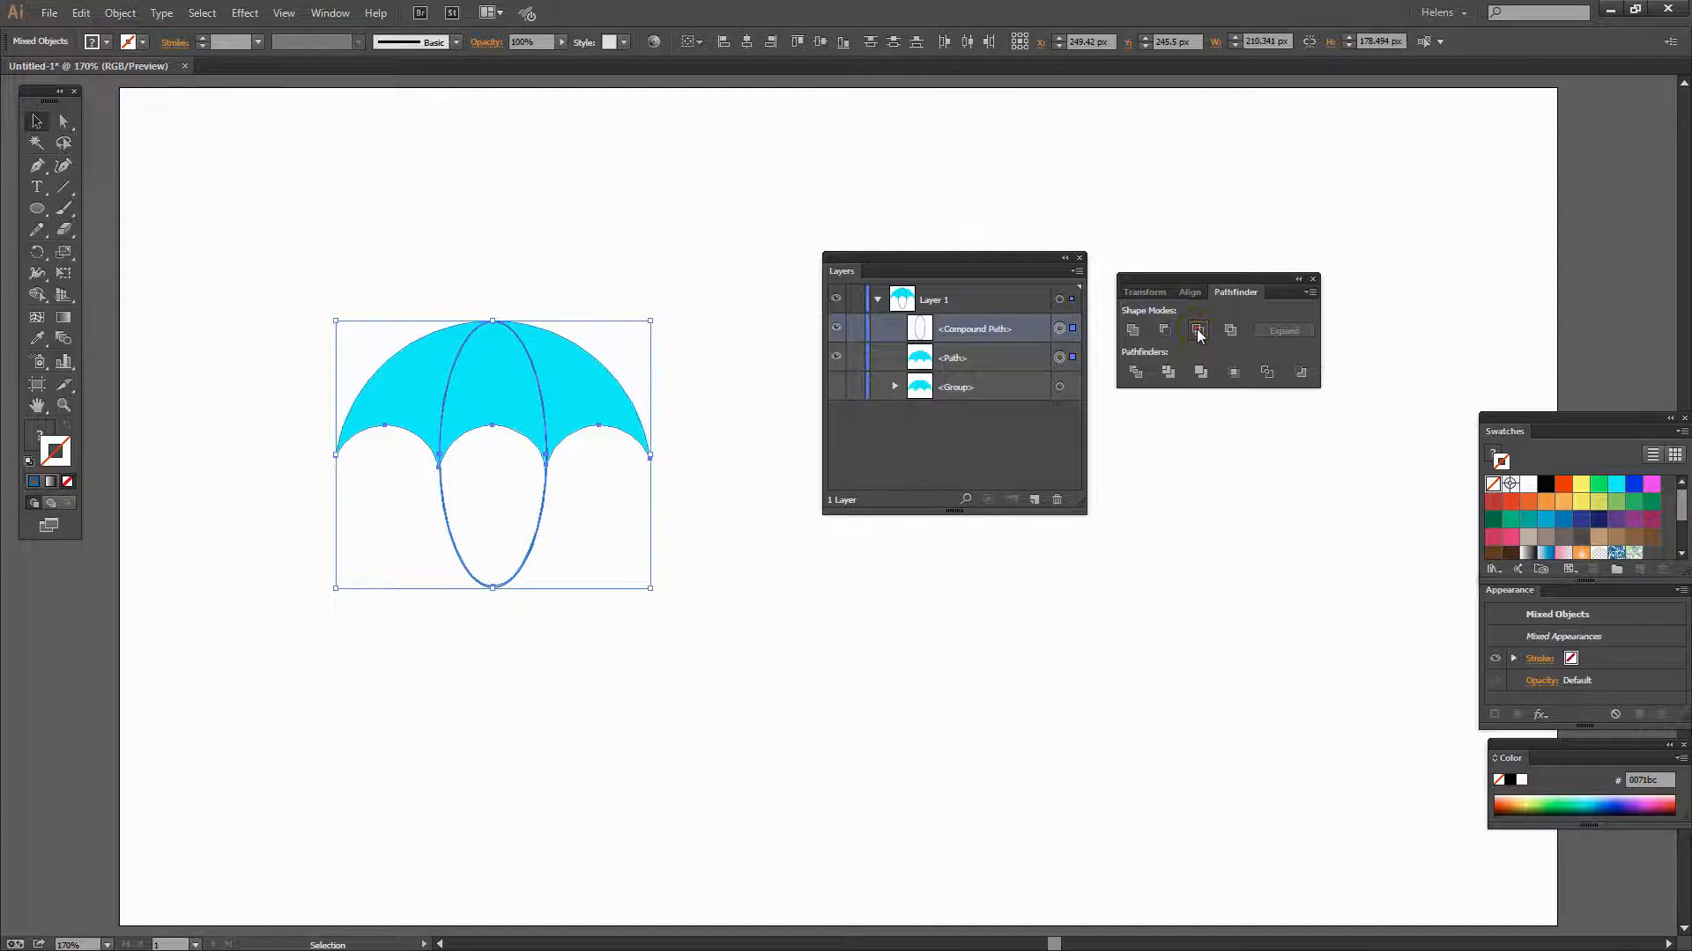
key("Return")
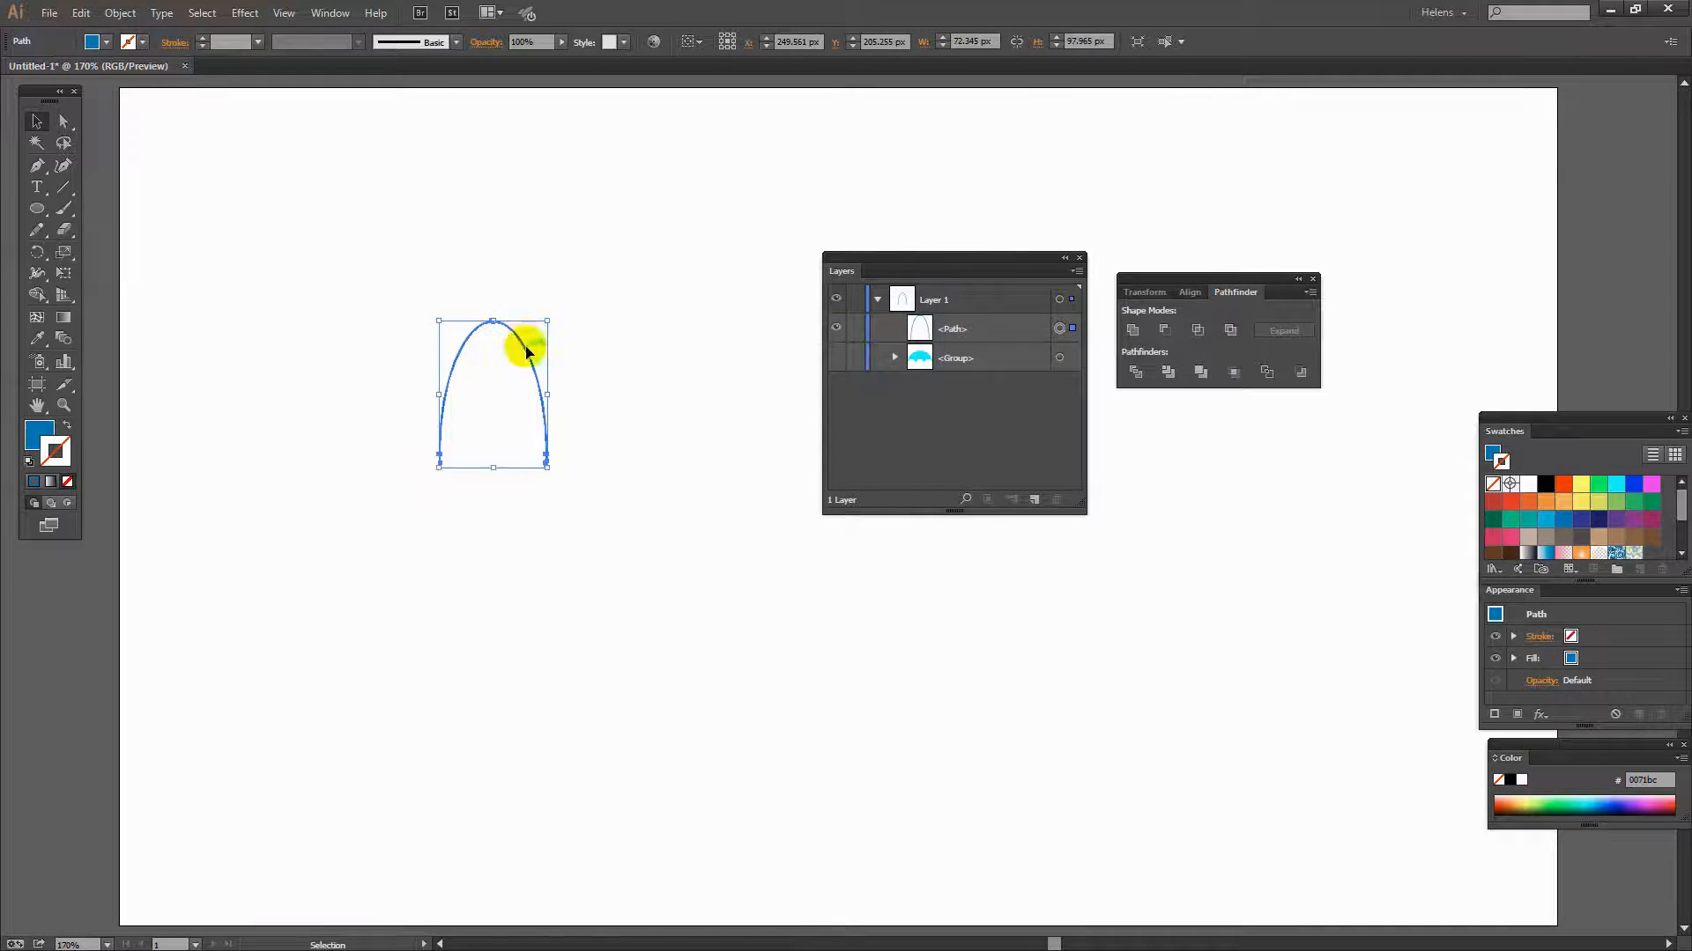
left_click(467, 523)
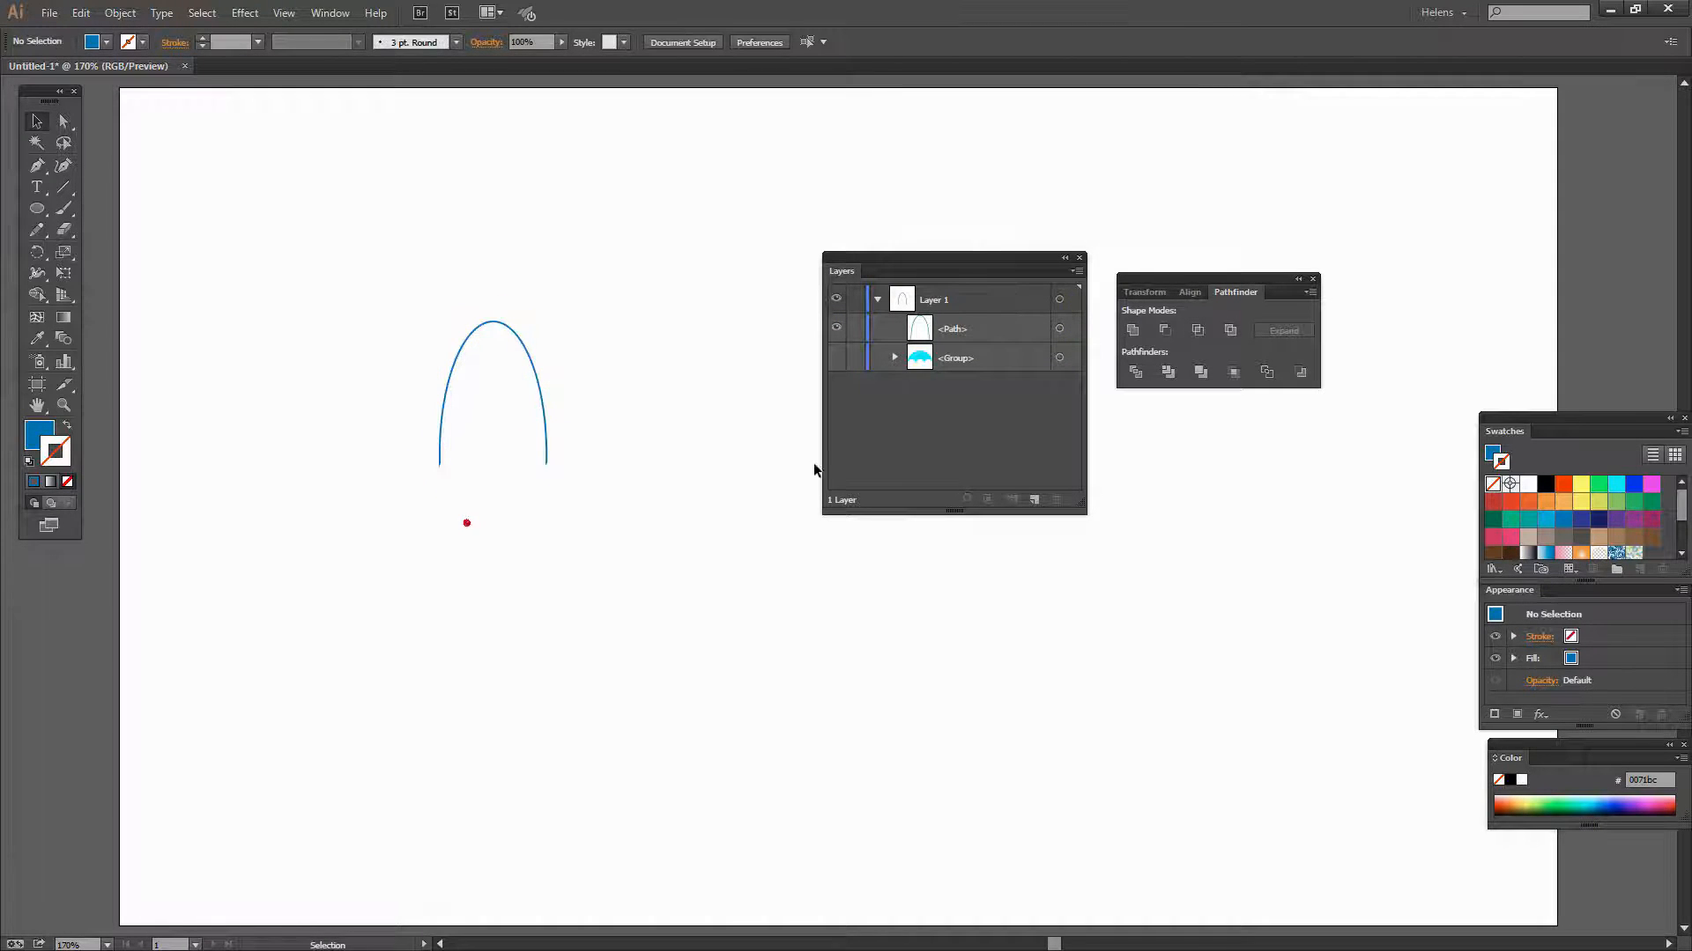
- Show the bottom canopy again and move its path out of its group
left_click(834, 358)
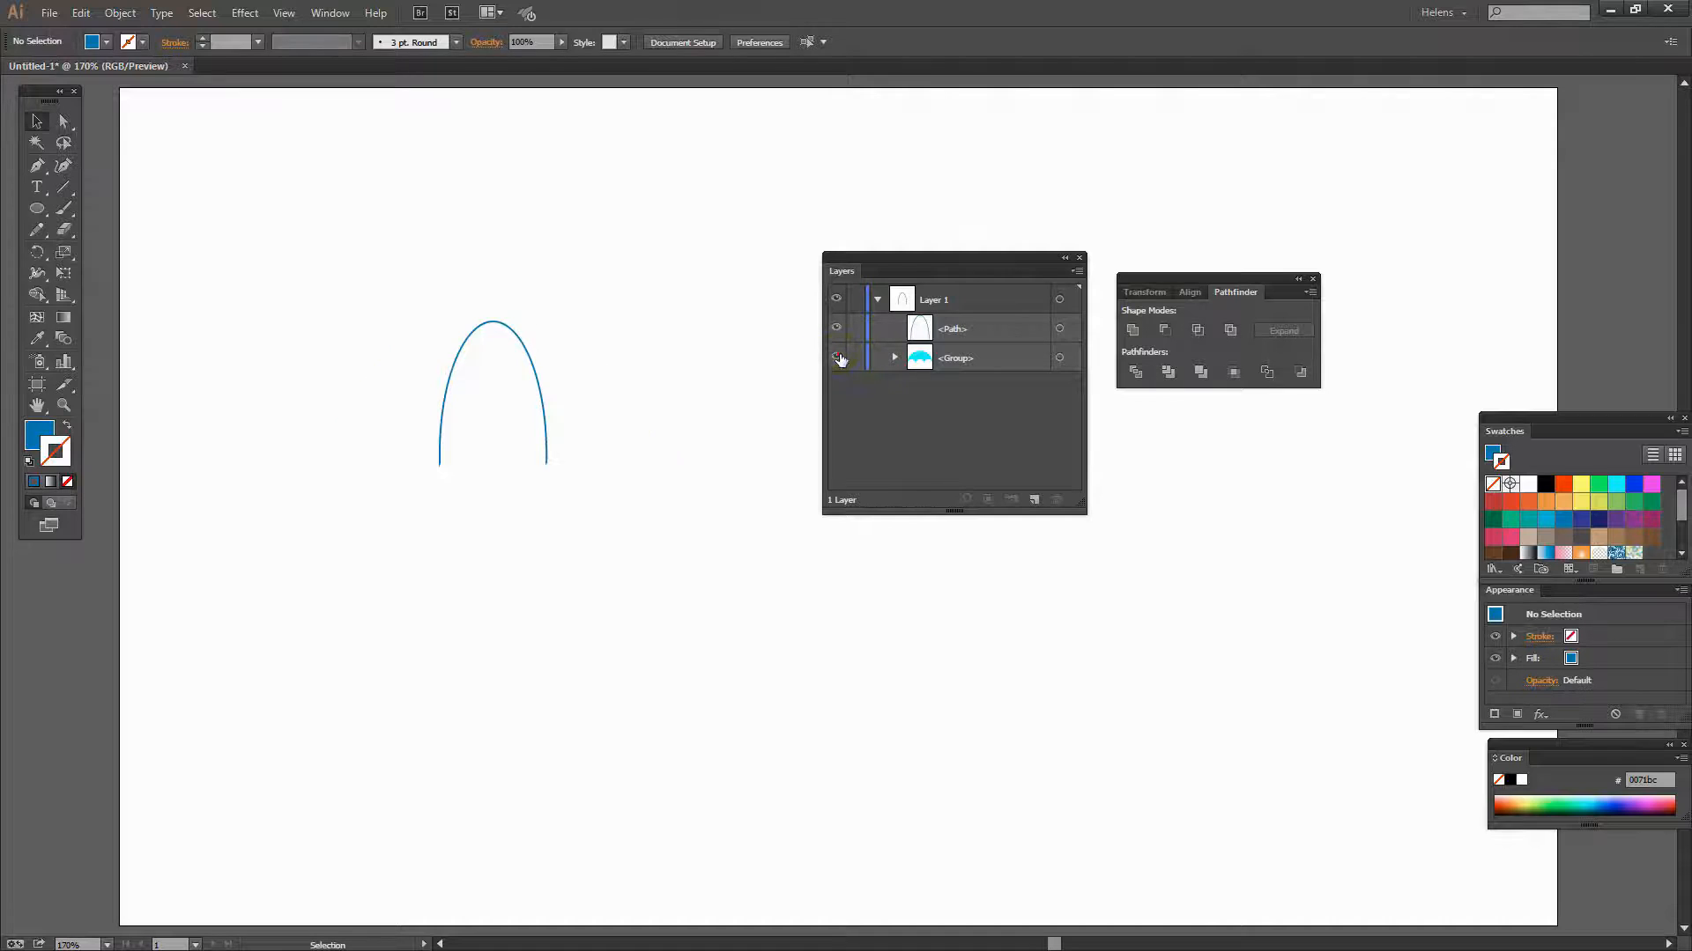
left_click(894, 358)
left_click_drag(966, 389, 964, 343)
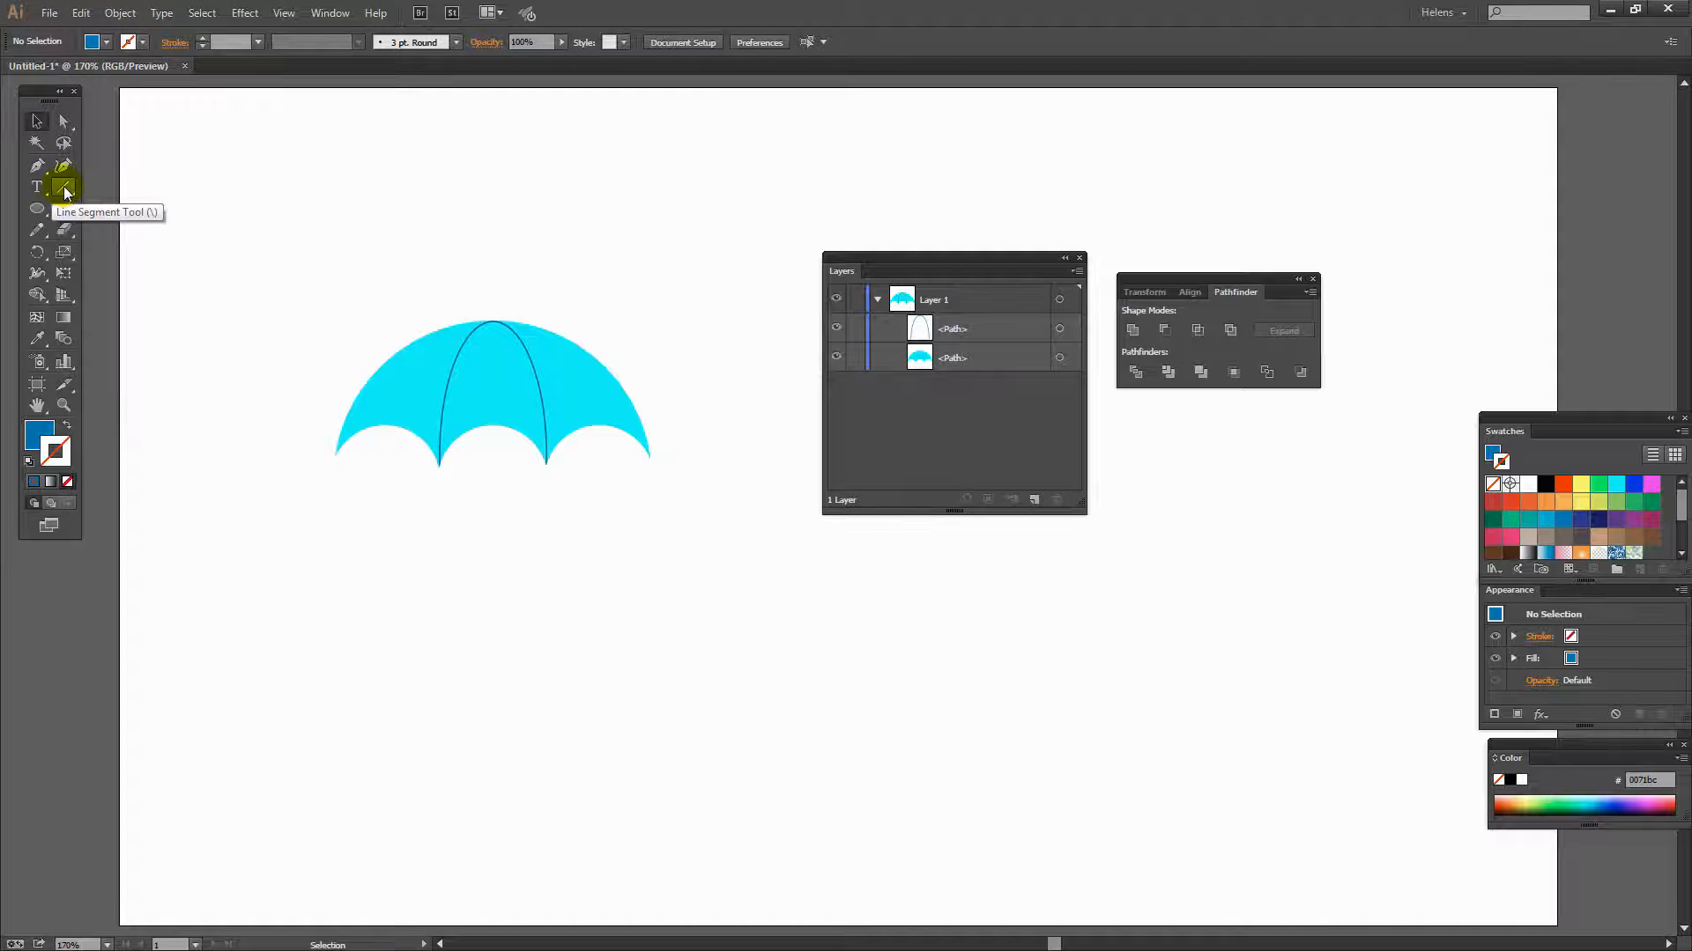
- Draw a vertical shaft line about 217 px long down from the canopy top with a 2 pt stroke
left_click_drag(64, 192, 154, 190)
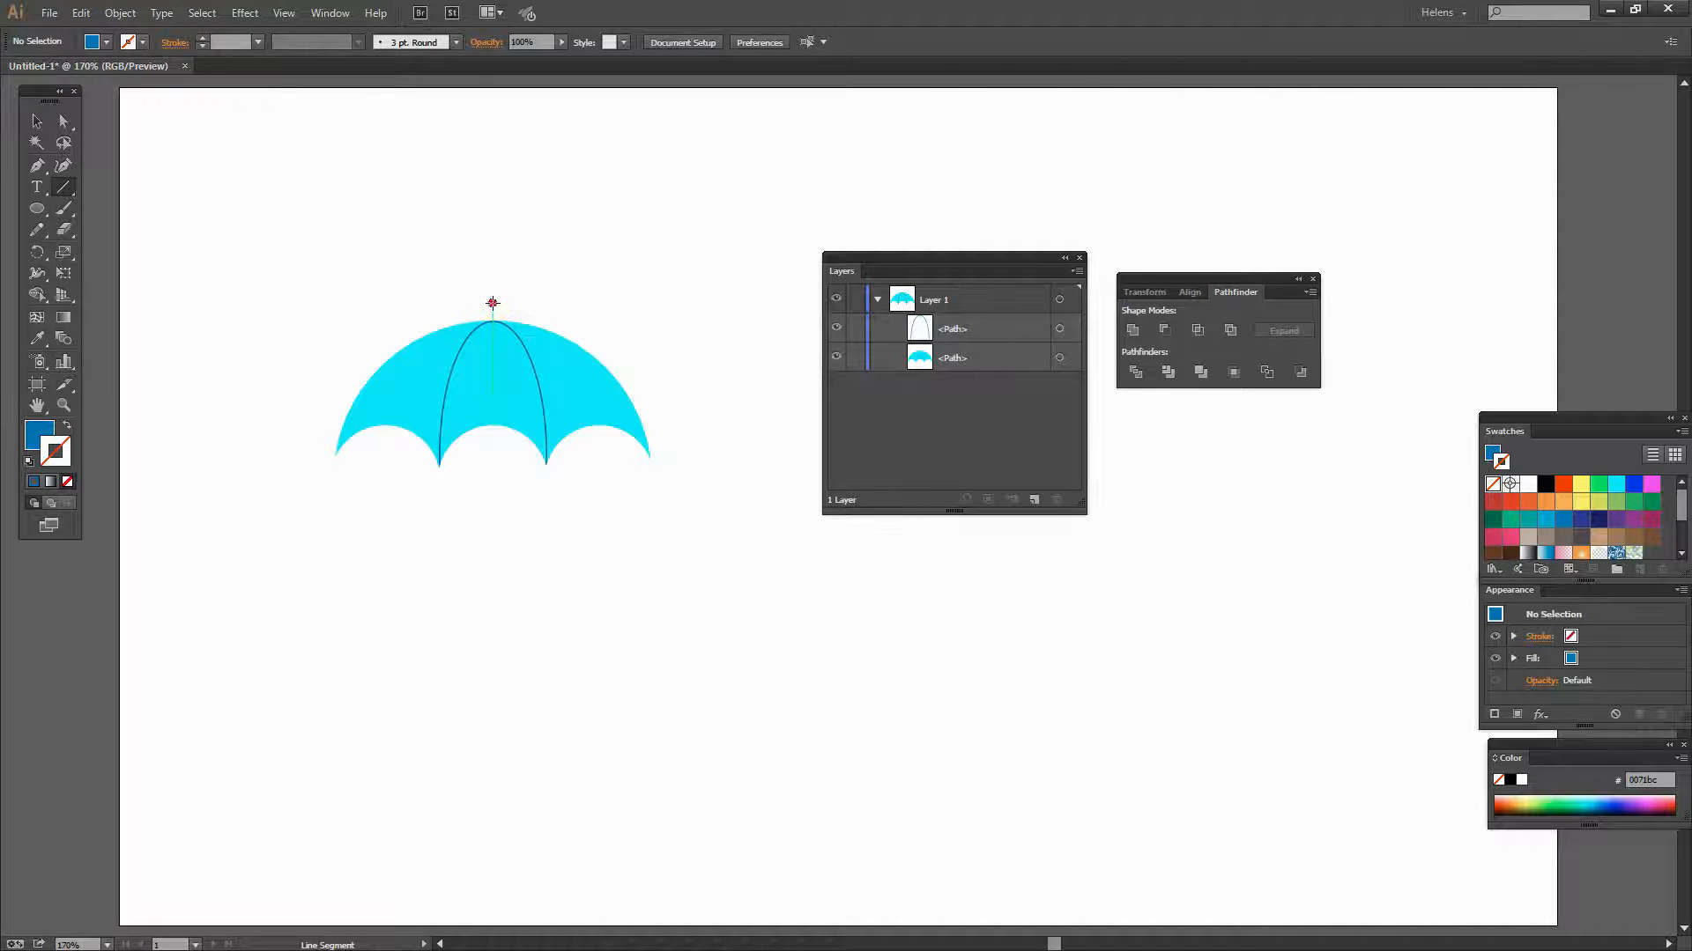
left_click_drag(491, 302, 492, 627)
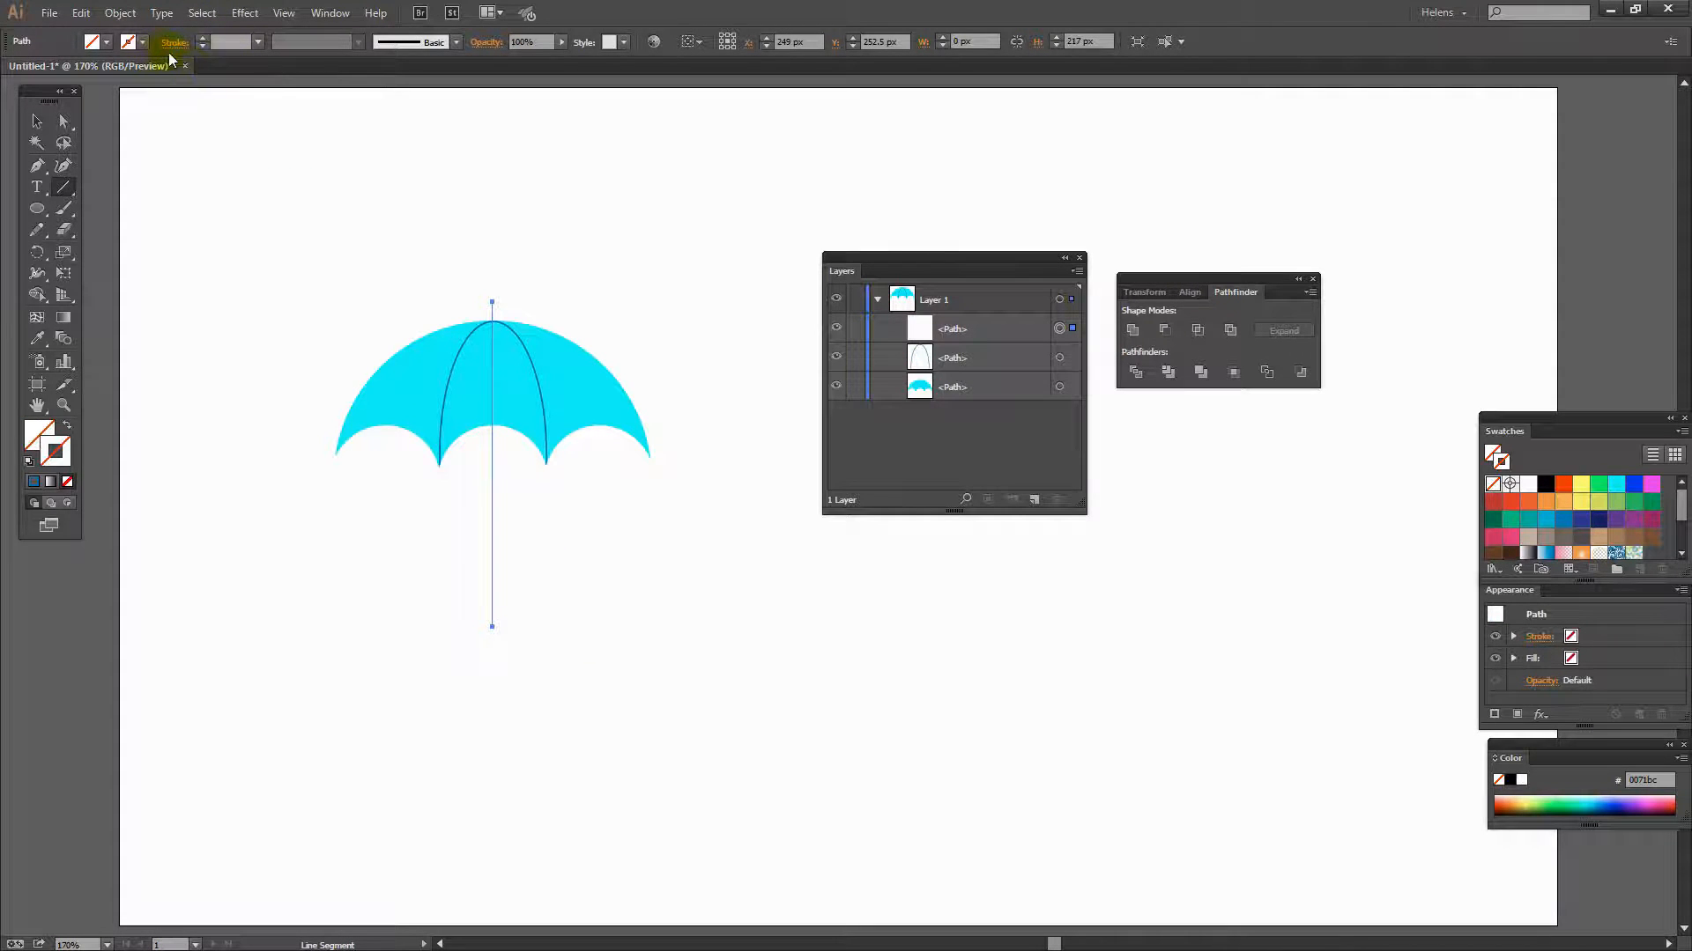
left_click(202, 39)
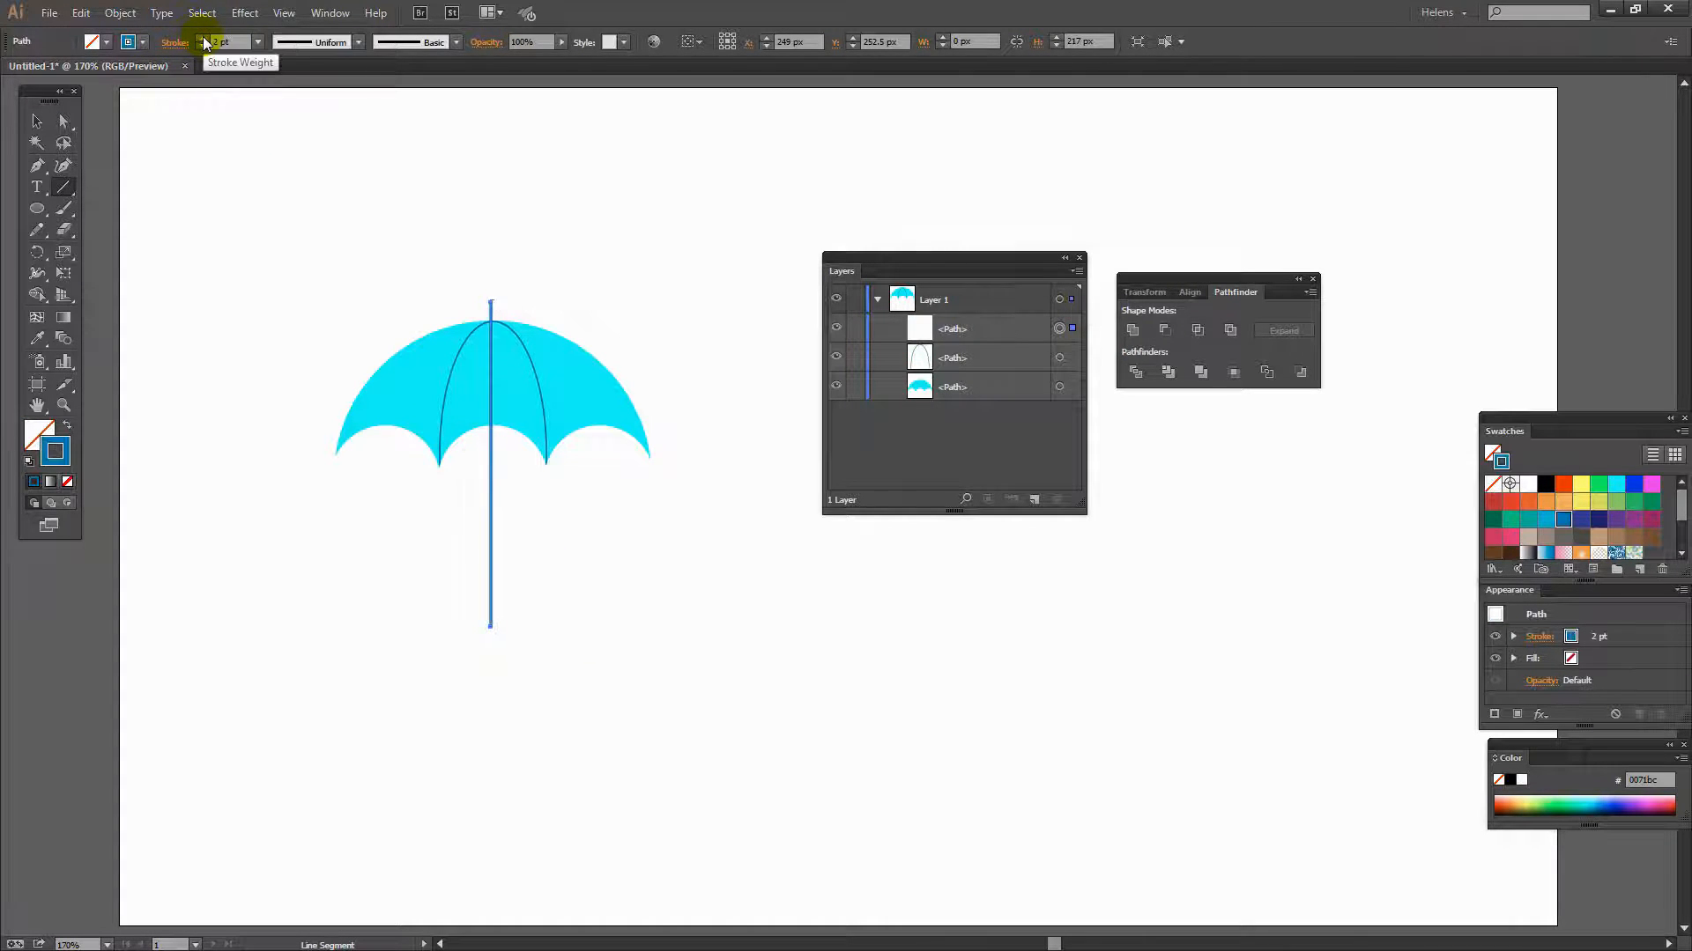
left_click(202, 39)
left_click(202, 40)
left_click(203, 45)
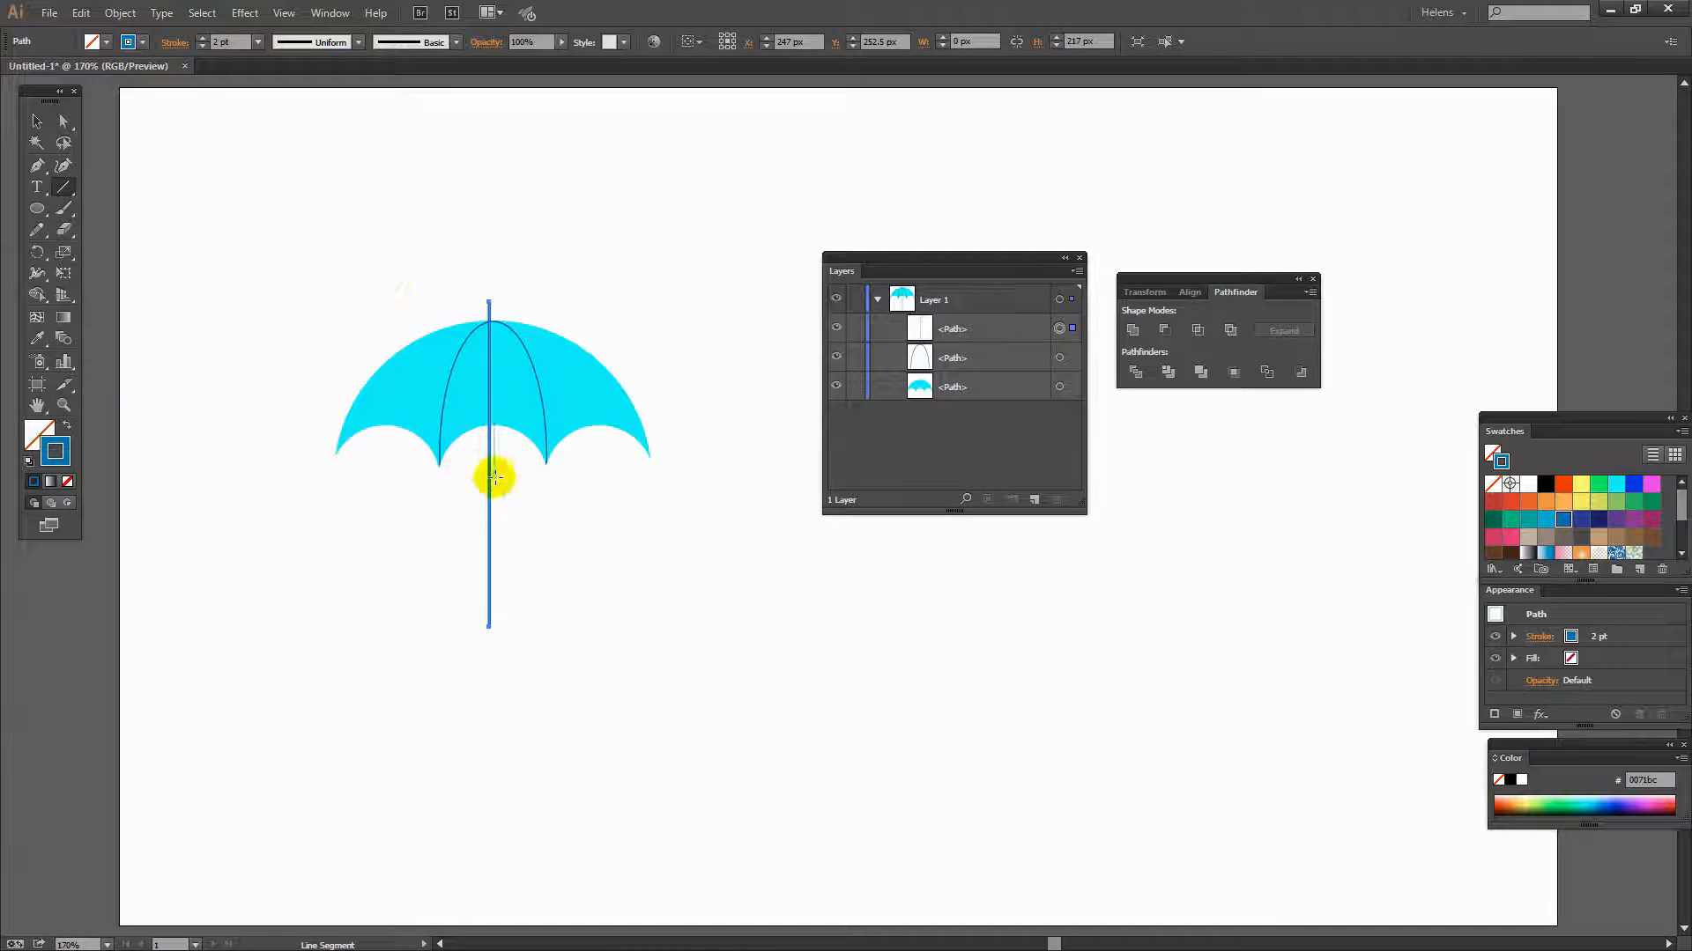
- Expand the shaft's stroke only into a filled shape and move it out of its group
left_click(120, 12)
left_click(148, 203)
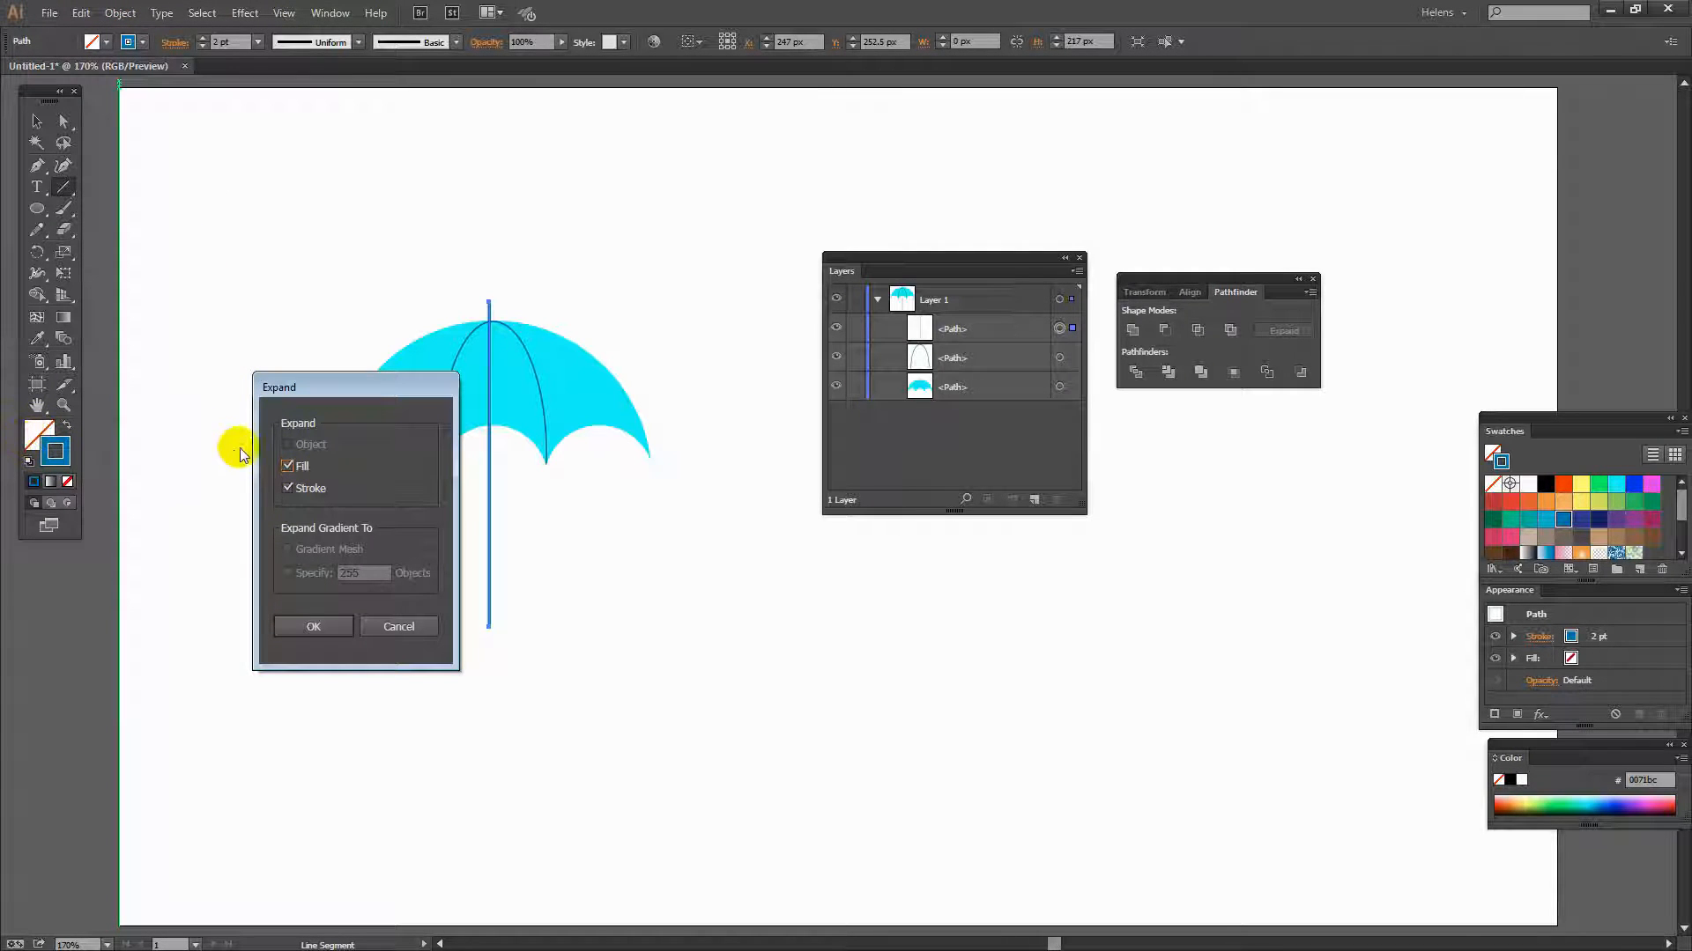
left_click(288, 466)
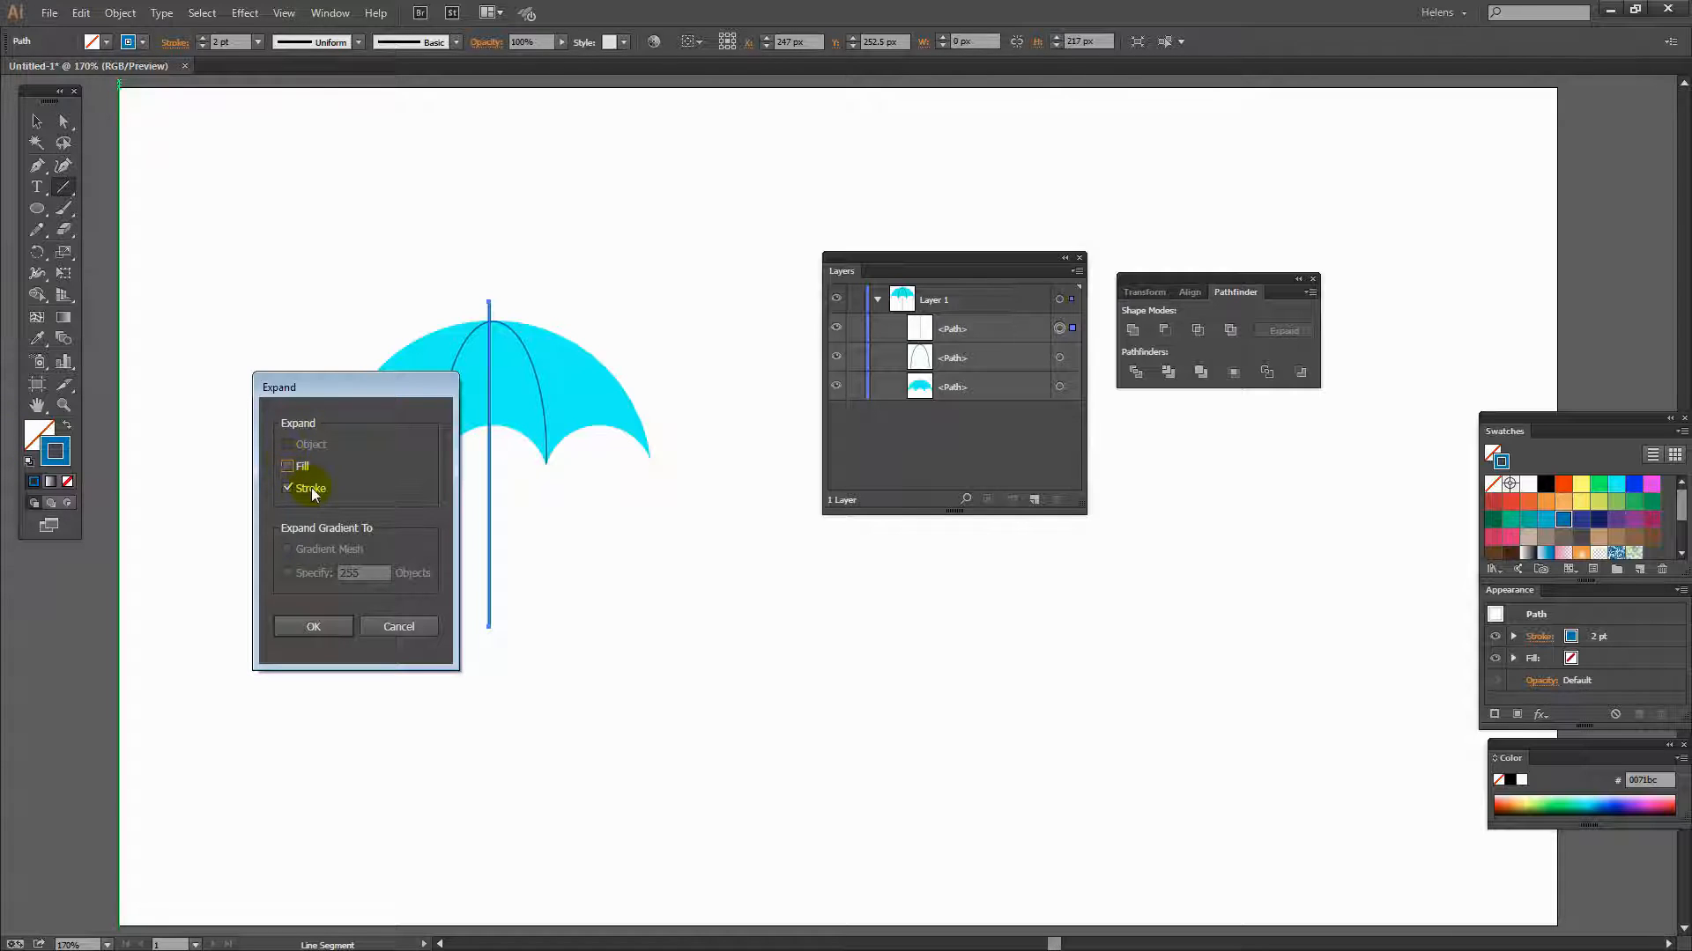
left_click(305, 632)
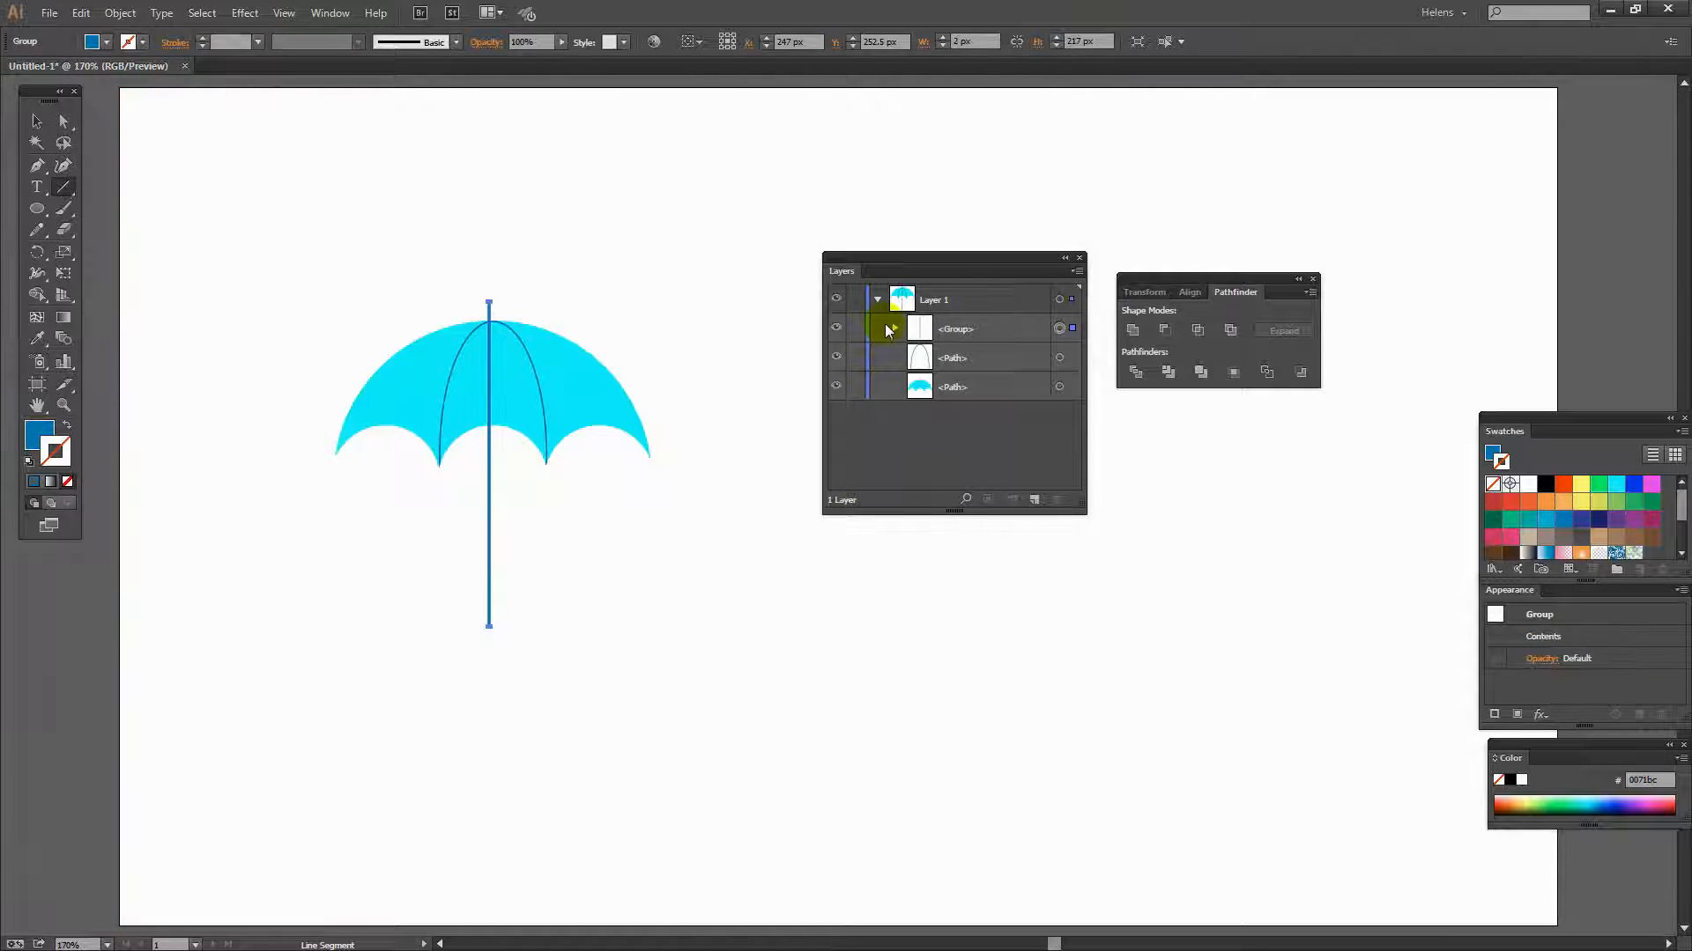
left_click(893, 328)
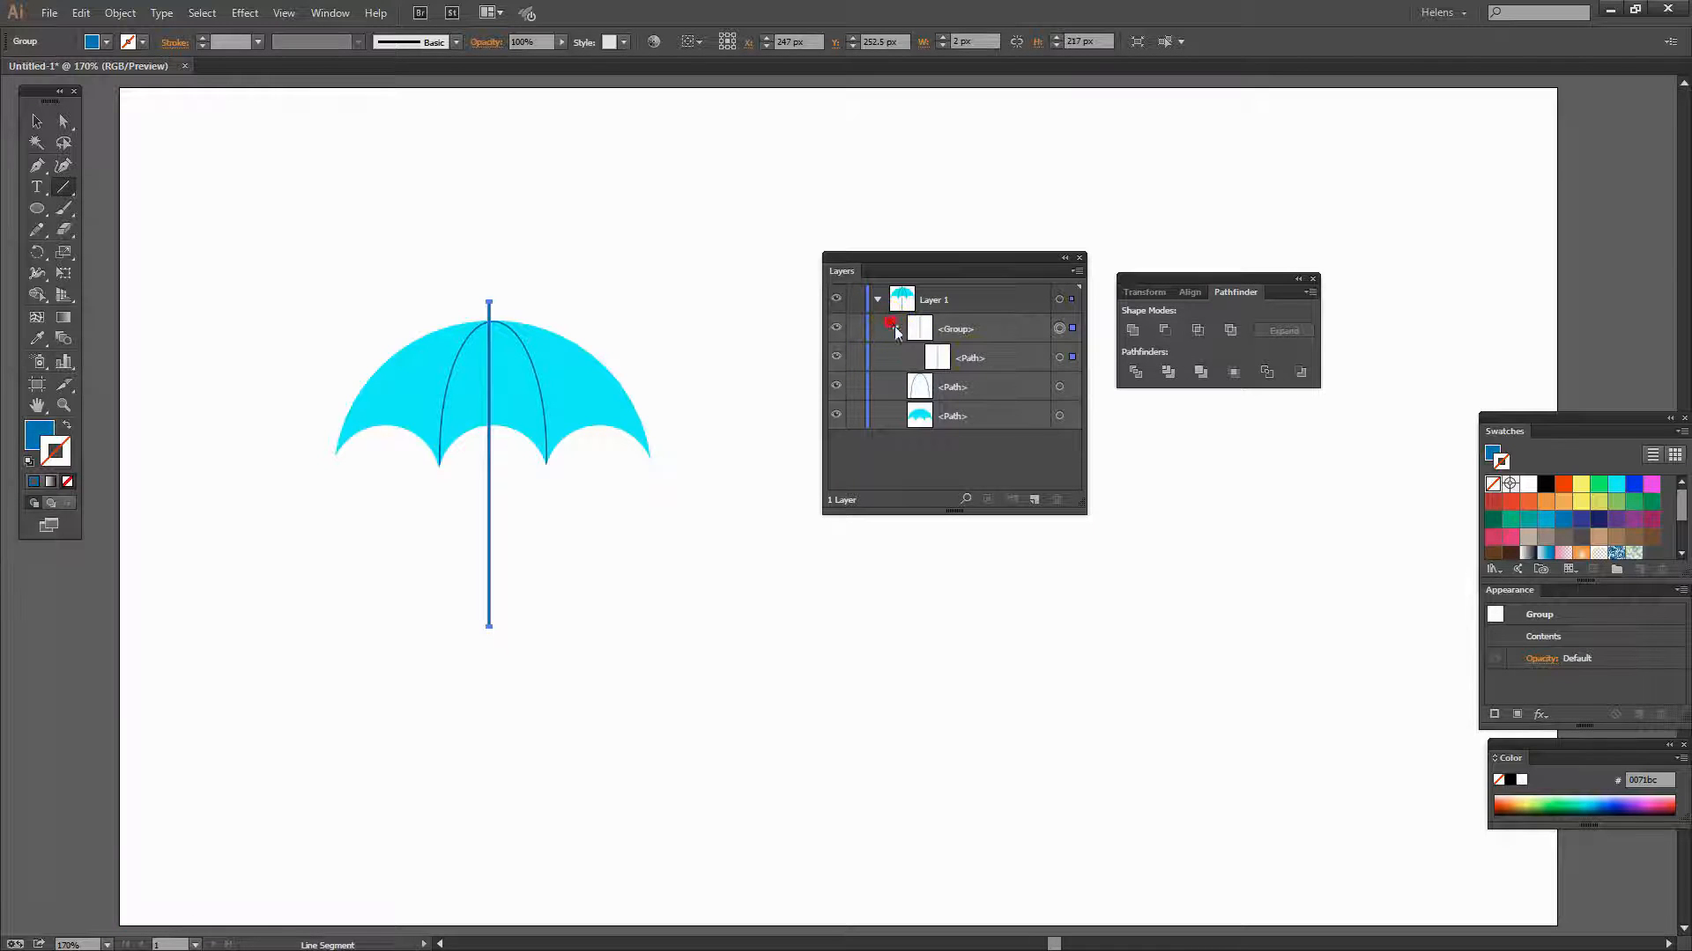
left_click_drag(980, 362, 966, 325)
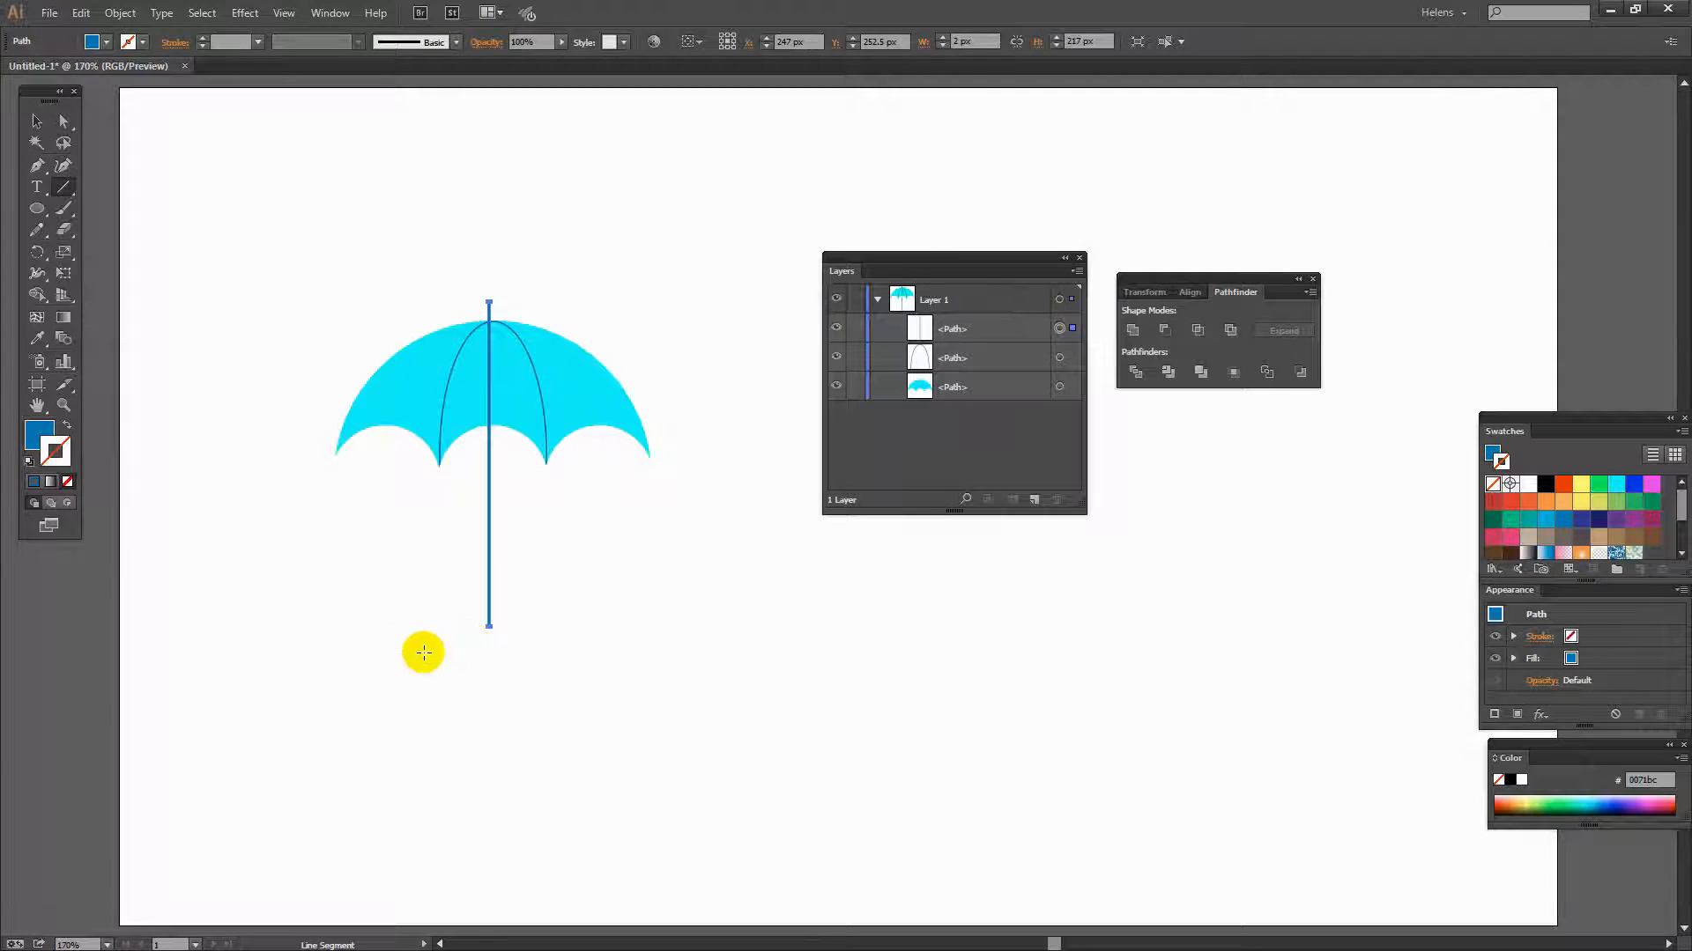
- Draw a circle about 43 px wide at the shaft's bottom and swap its fill to a 2 pt stroke
left_click(36, 211)
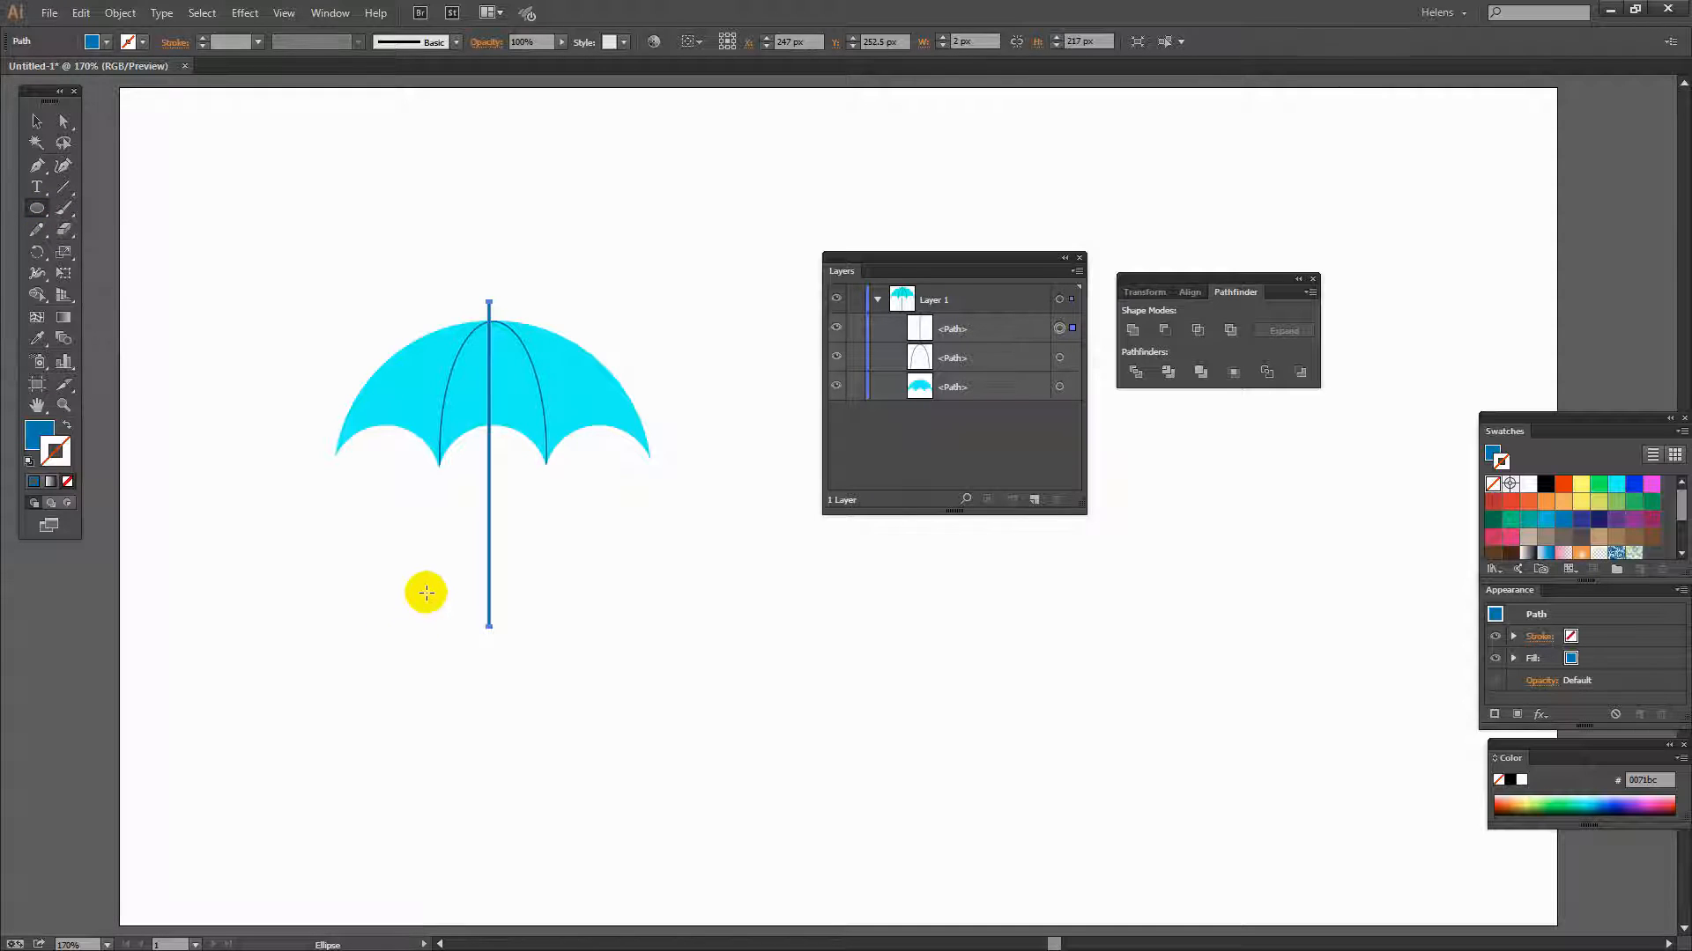
left_click_drag(424, 588, 445, 652)
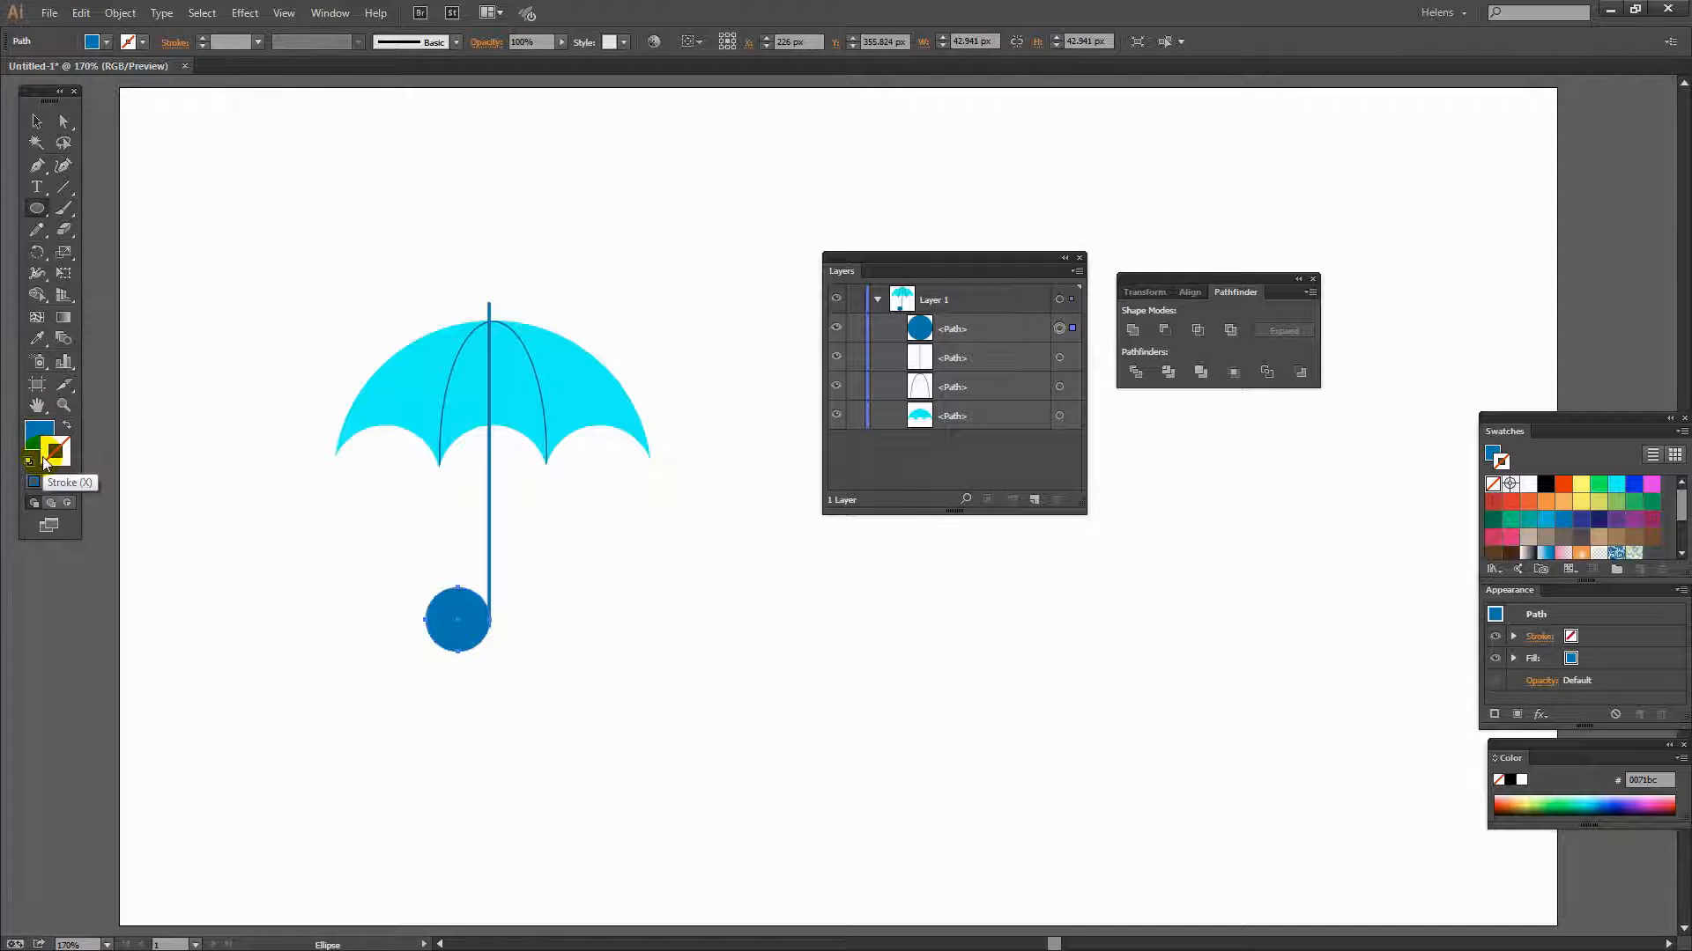
key("shift+x")
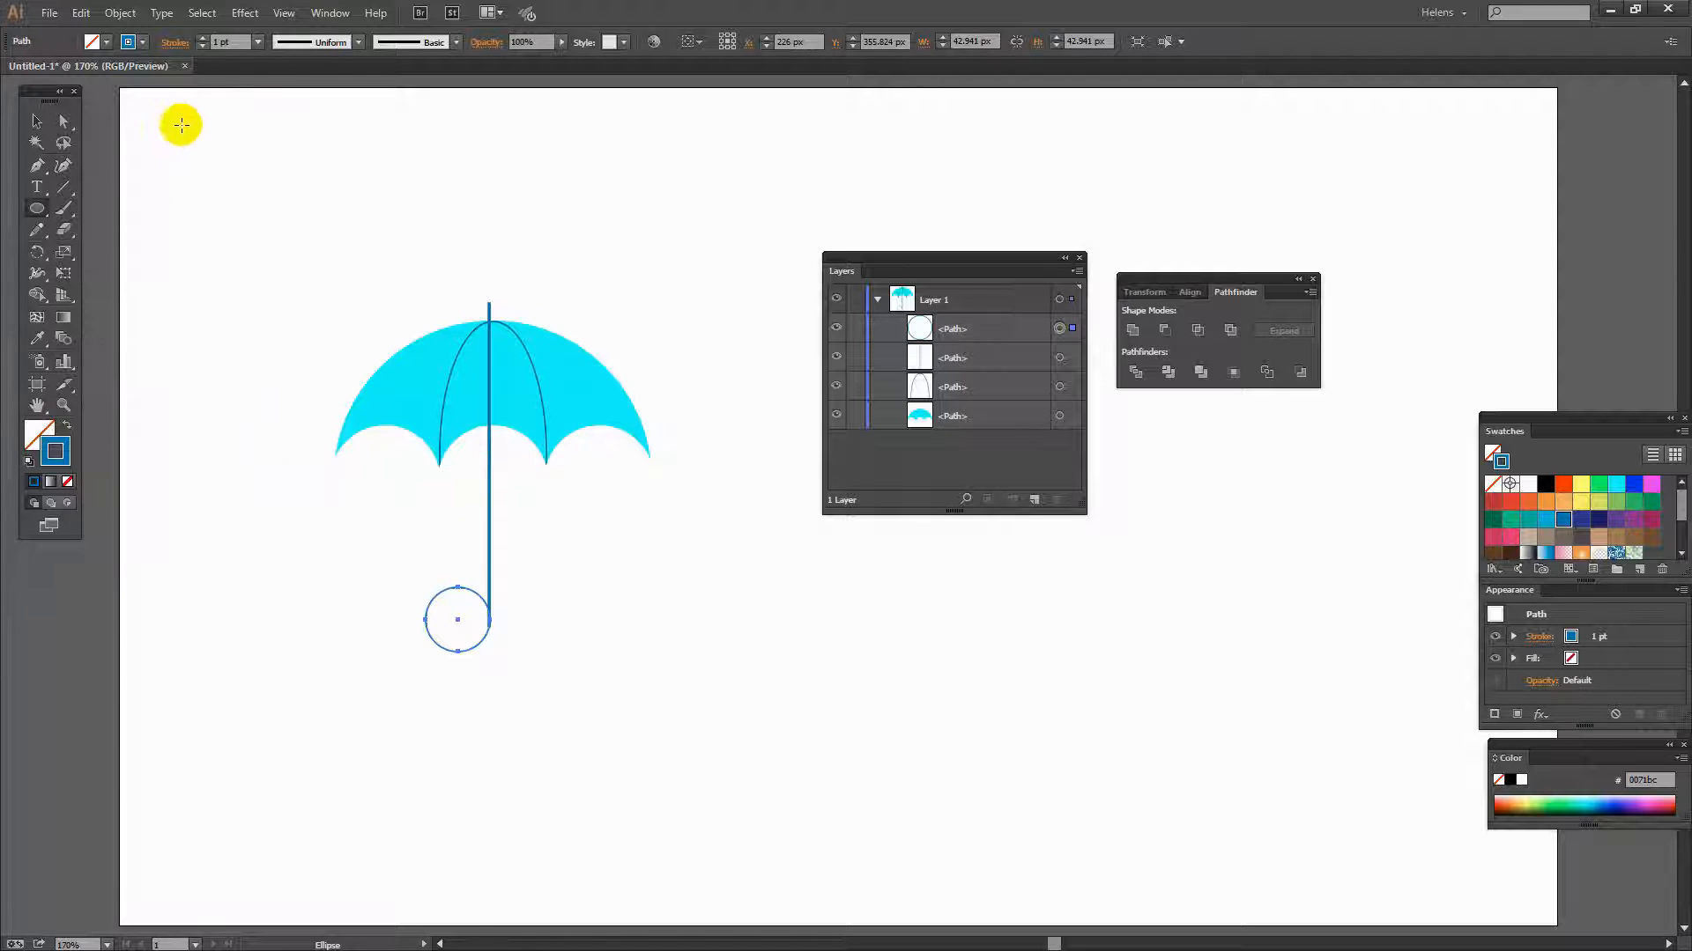
left_click(201, 38)
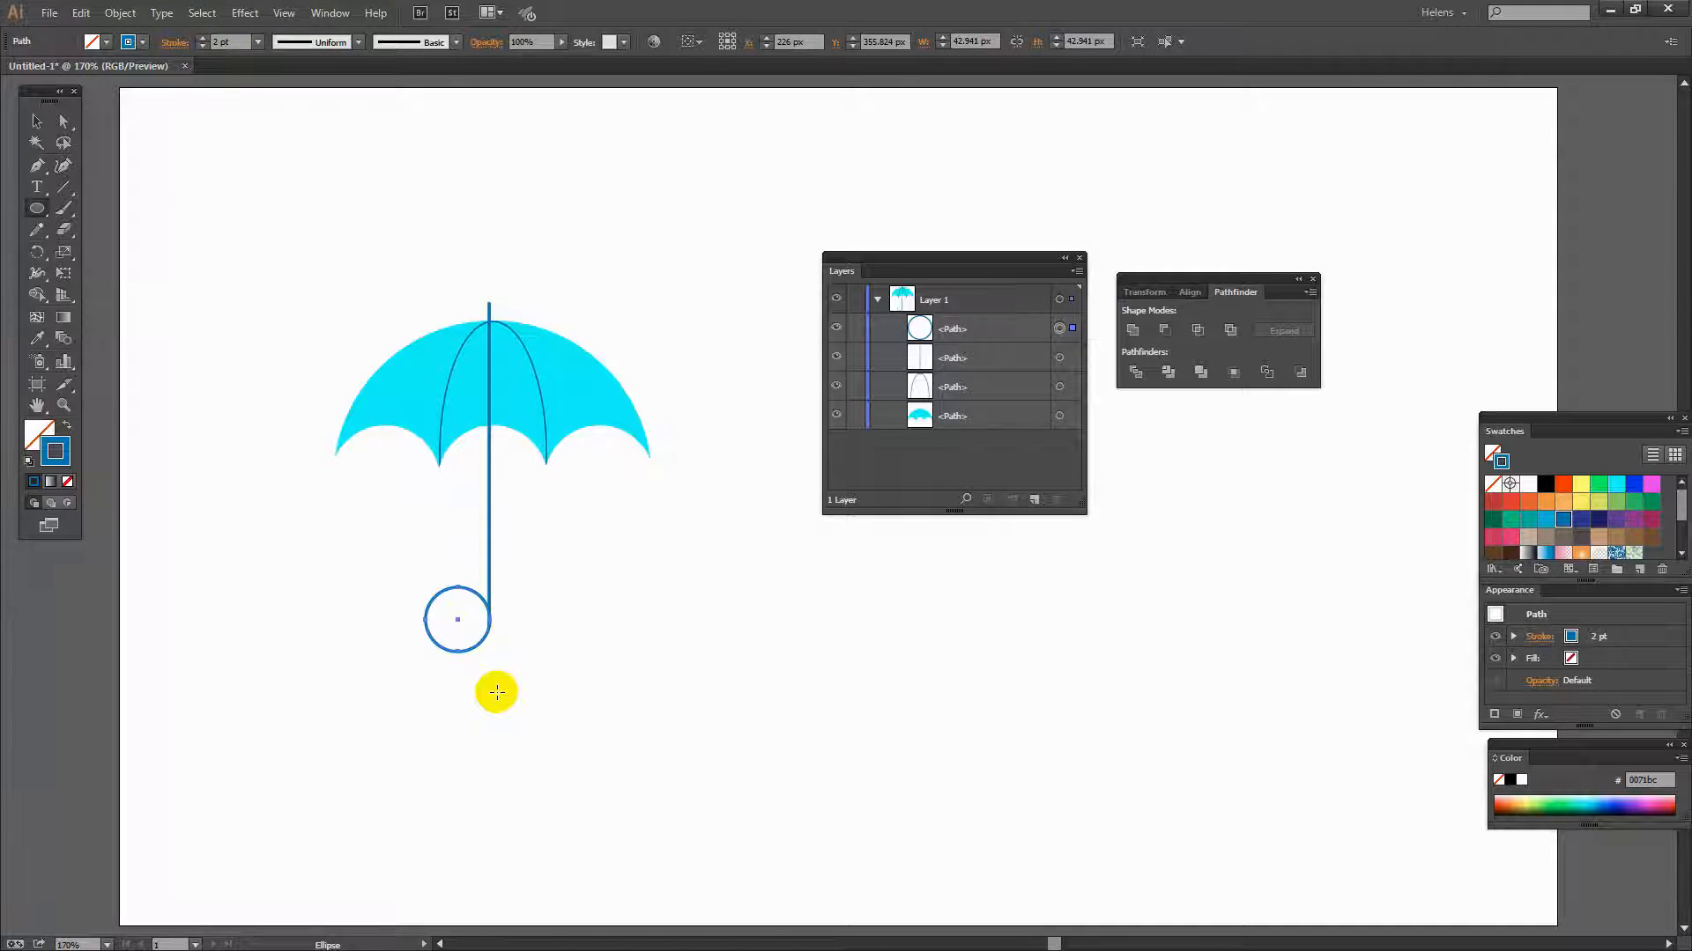
- Zoom in on the circle where it meets the shaft to check their alignment
key("z")
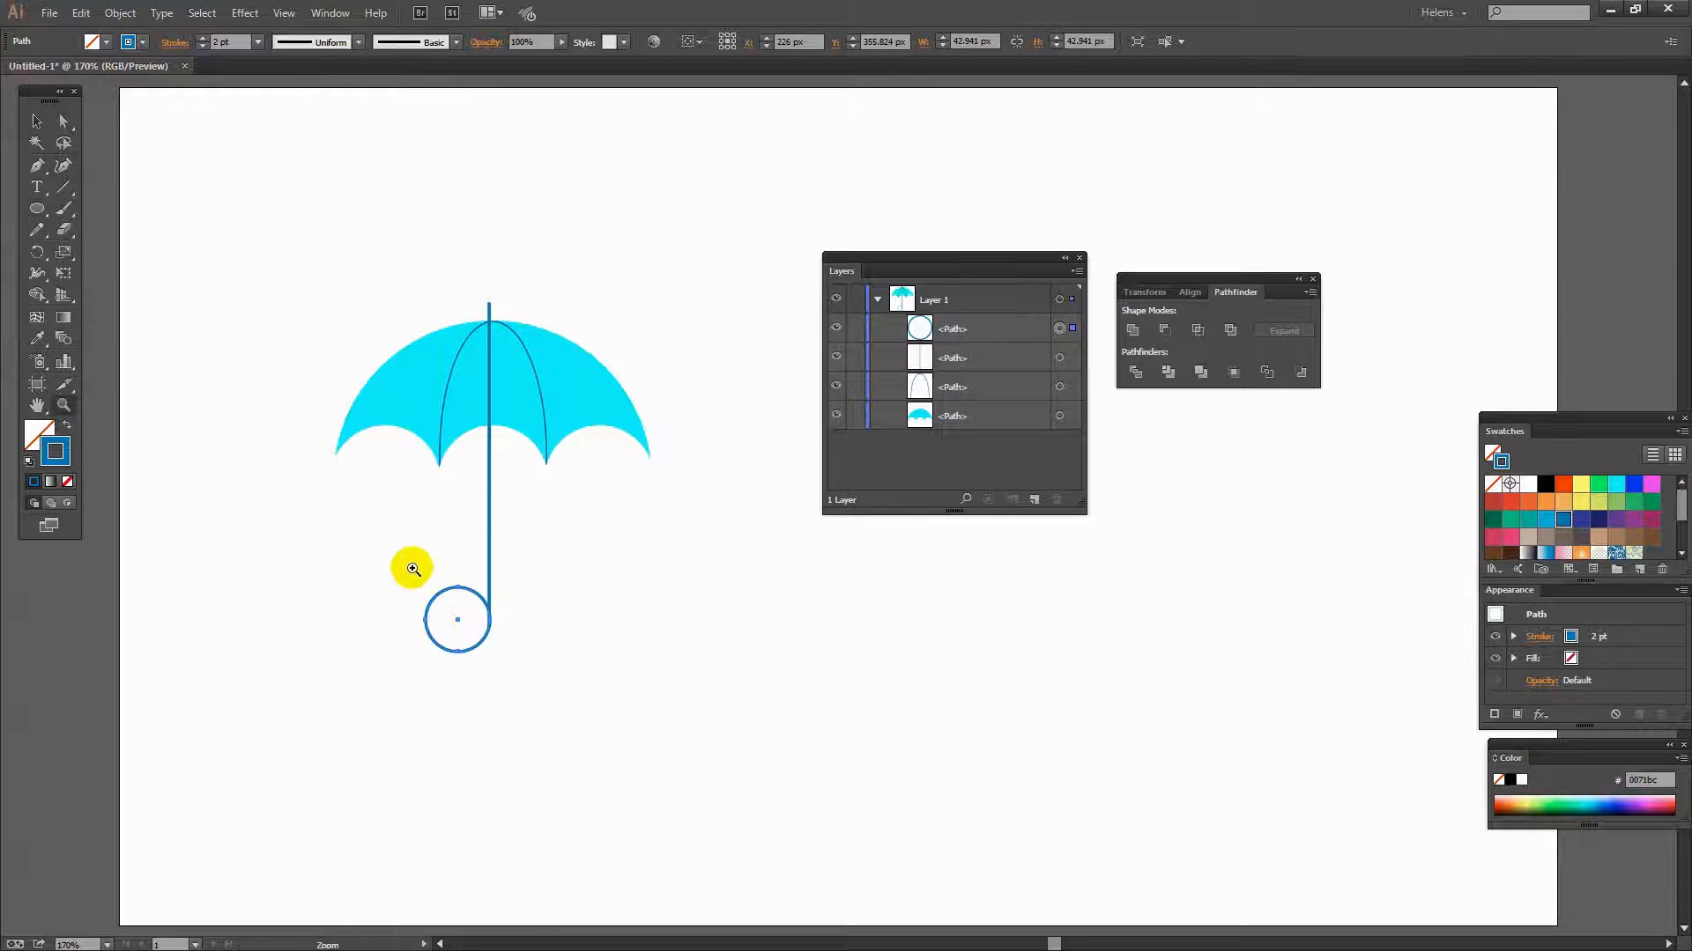
left_click_drag(413, 568, 508, 679)
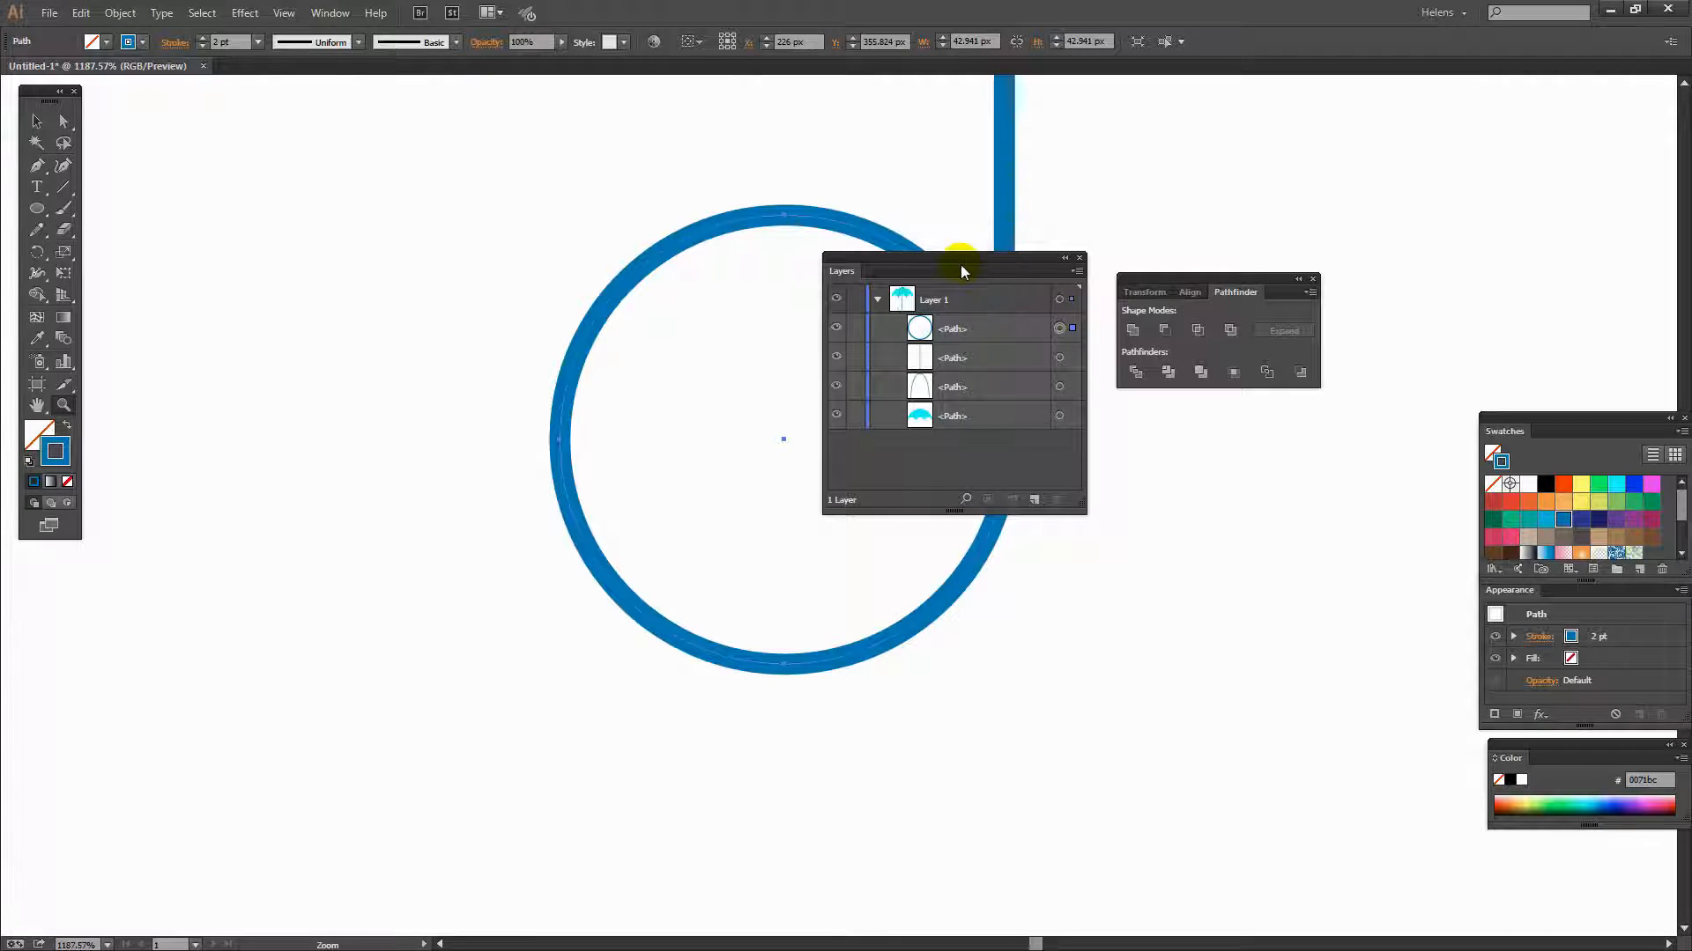
left_click_drag(961, 264, 1290, 206)
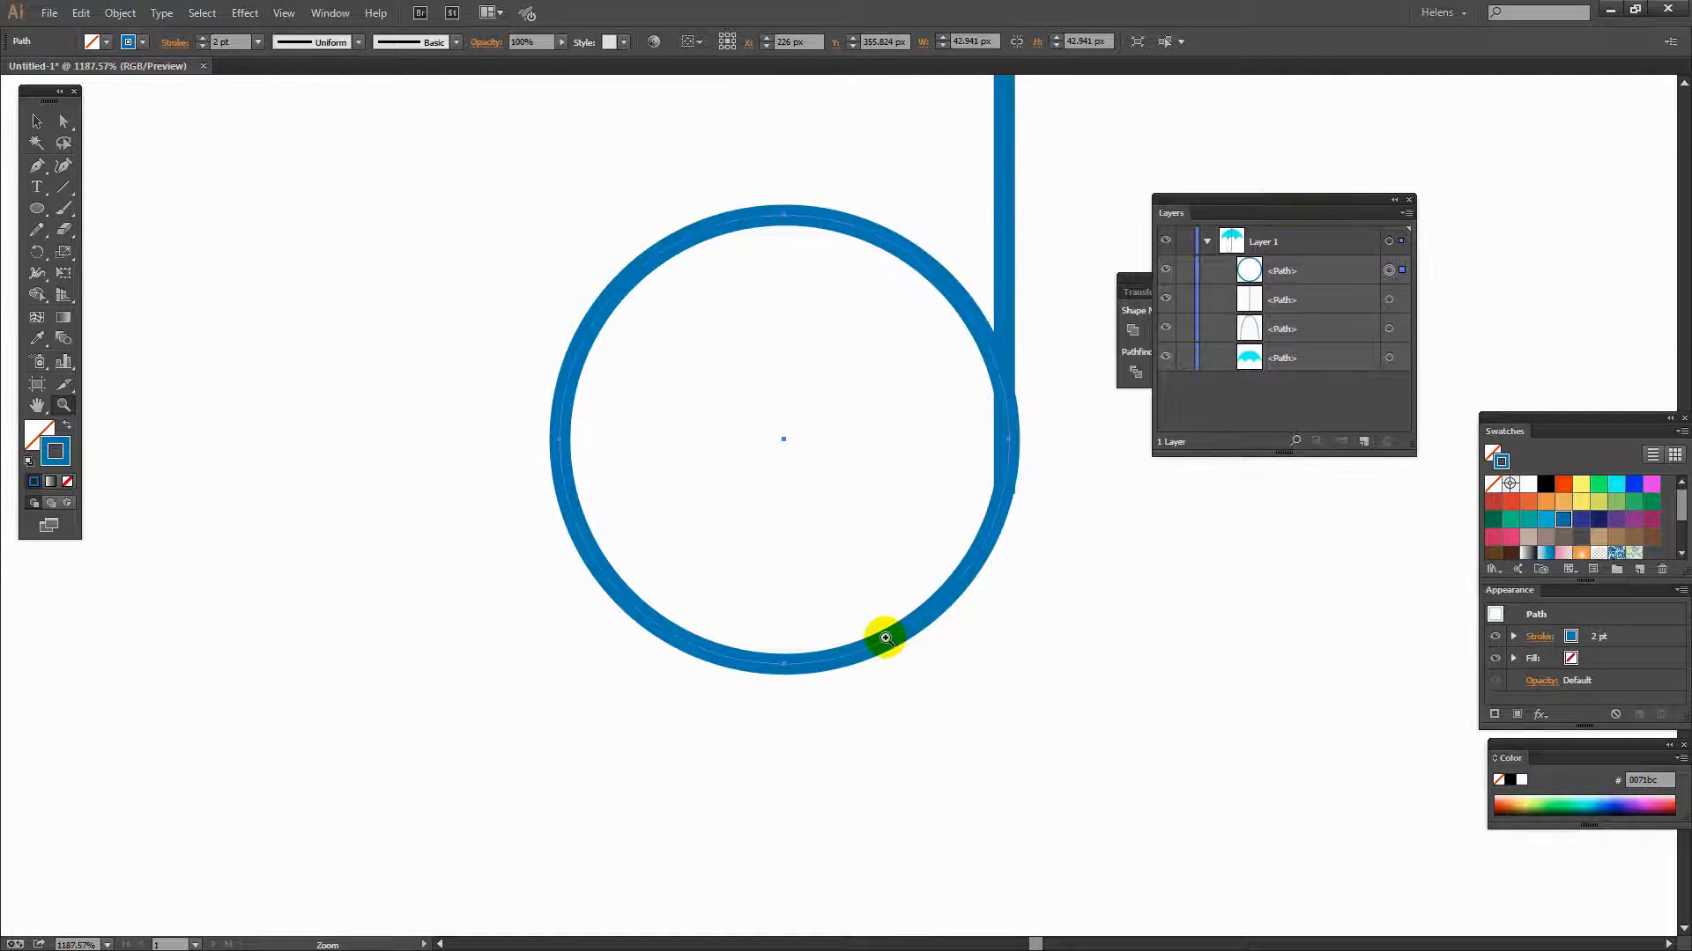
key("v")
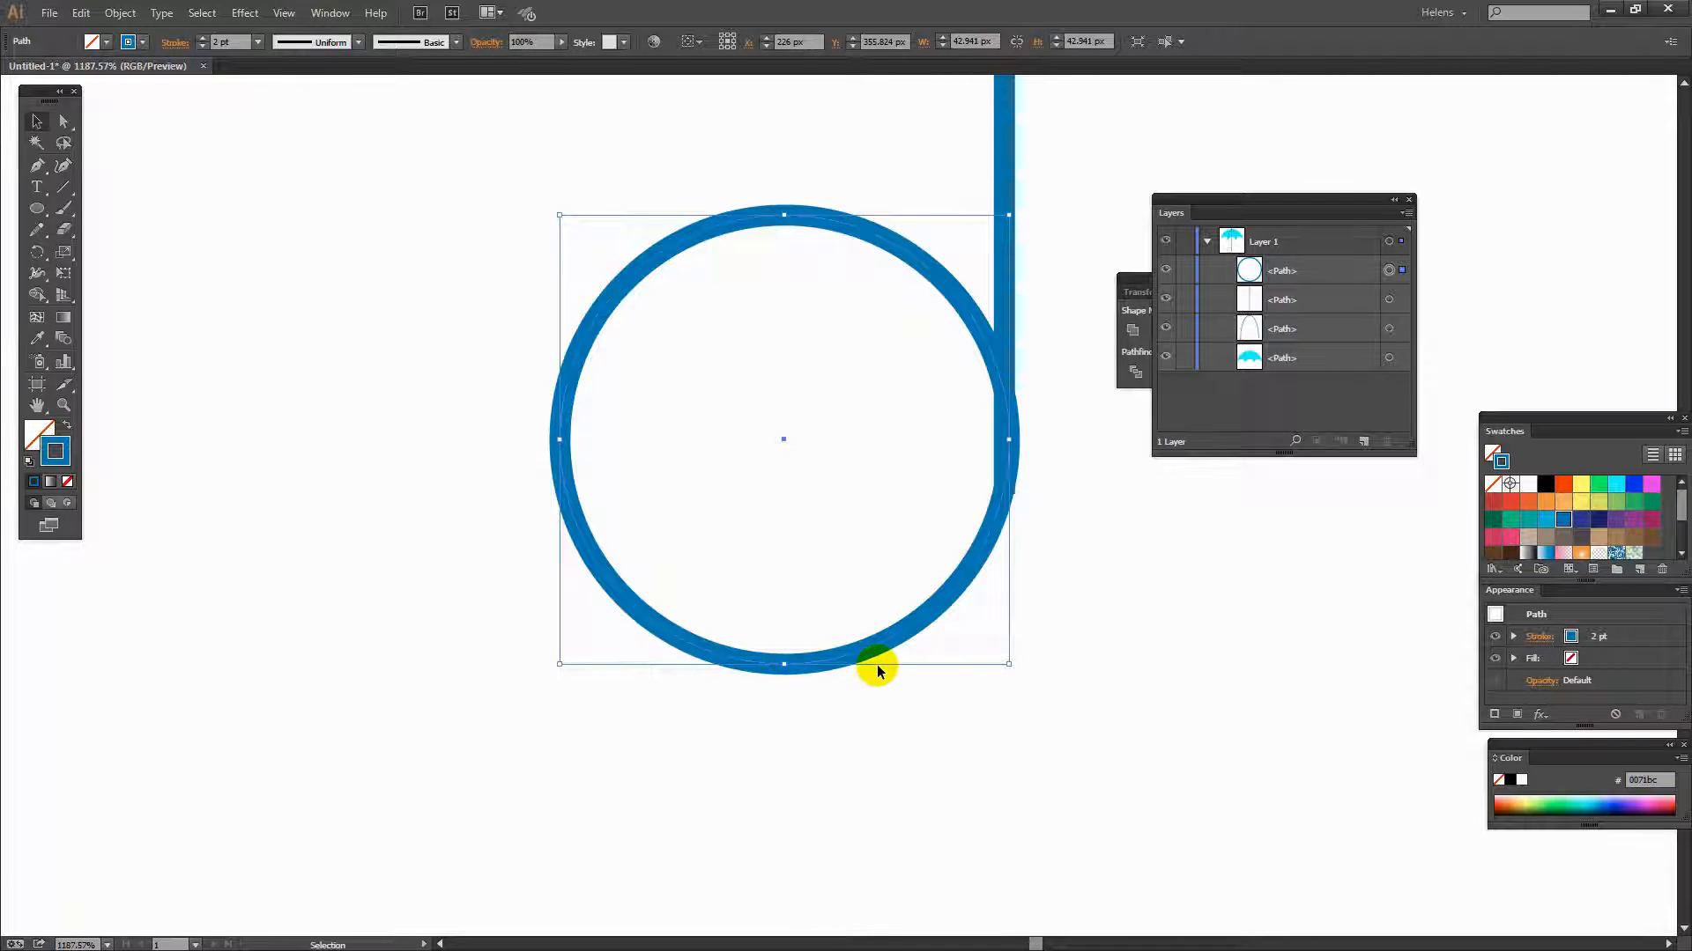
key("Left")
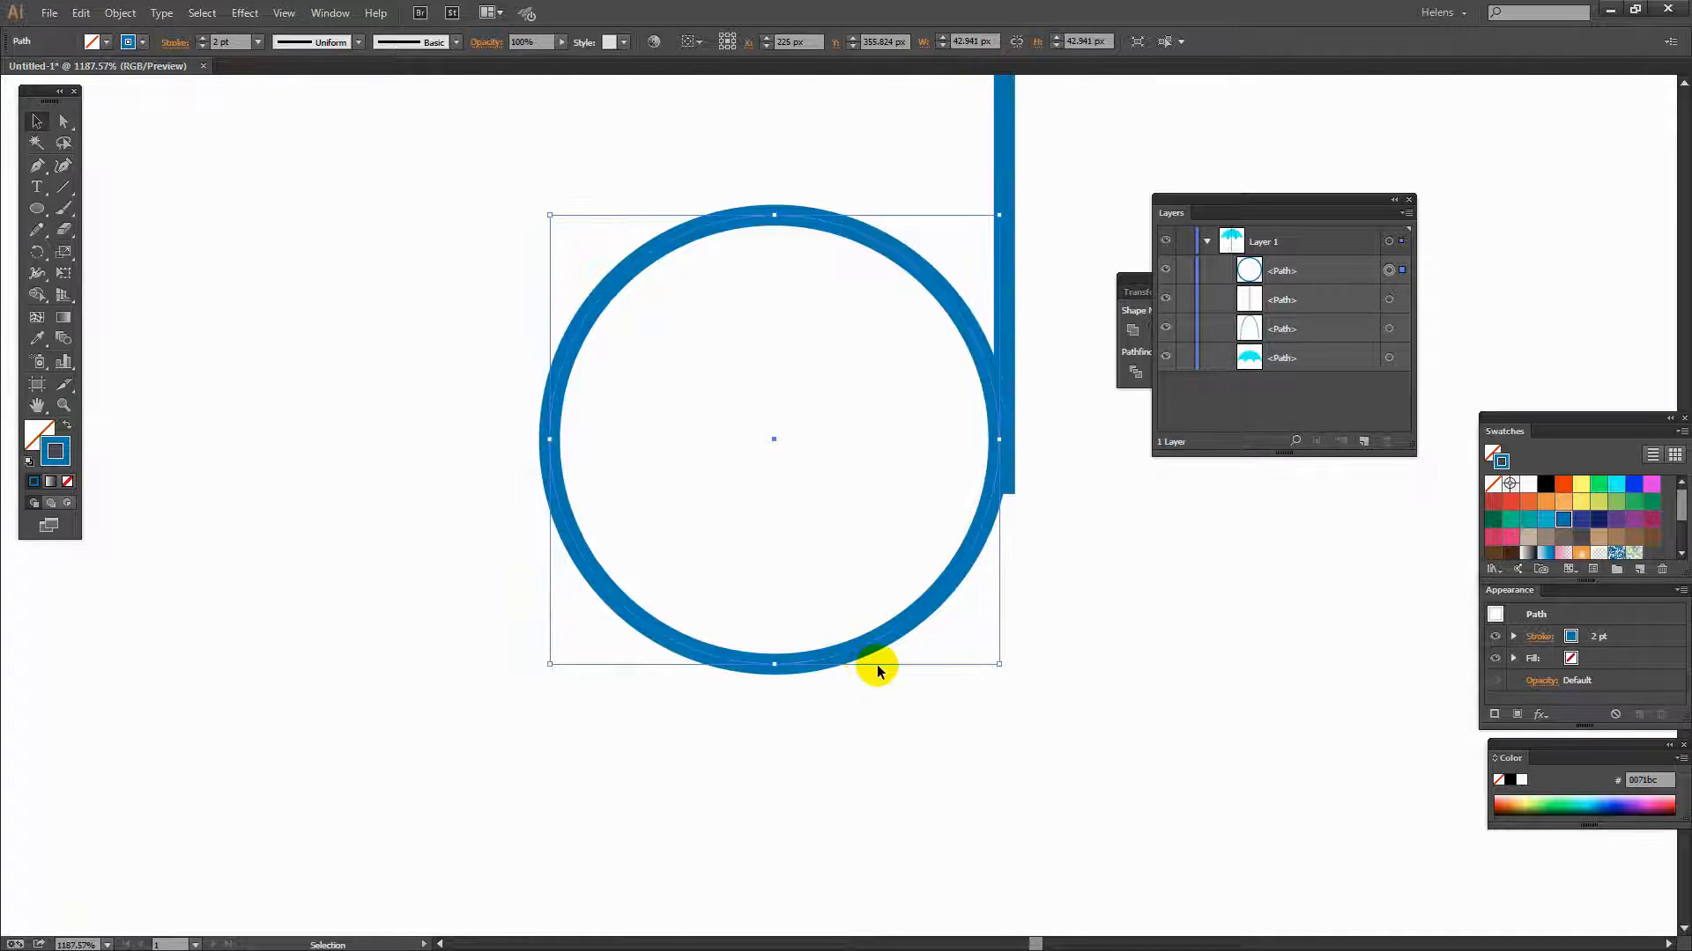
key("Right")
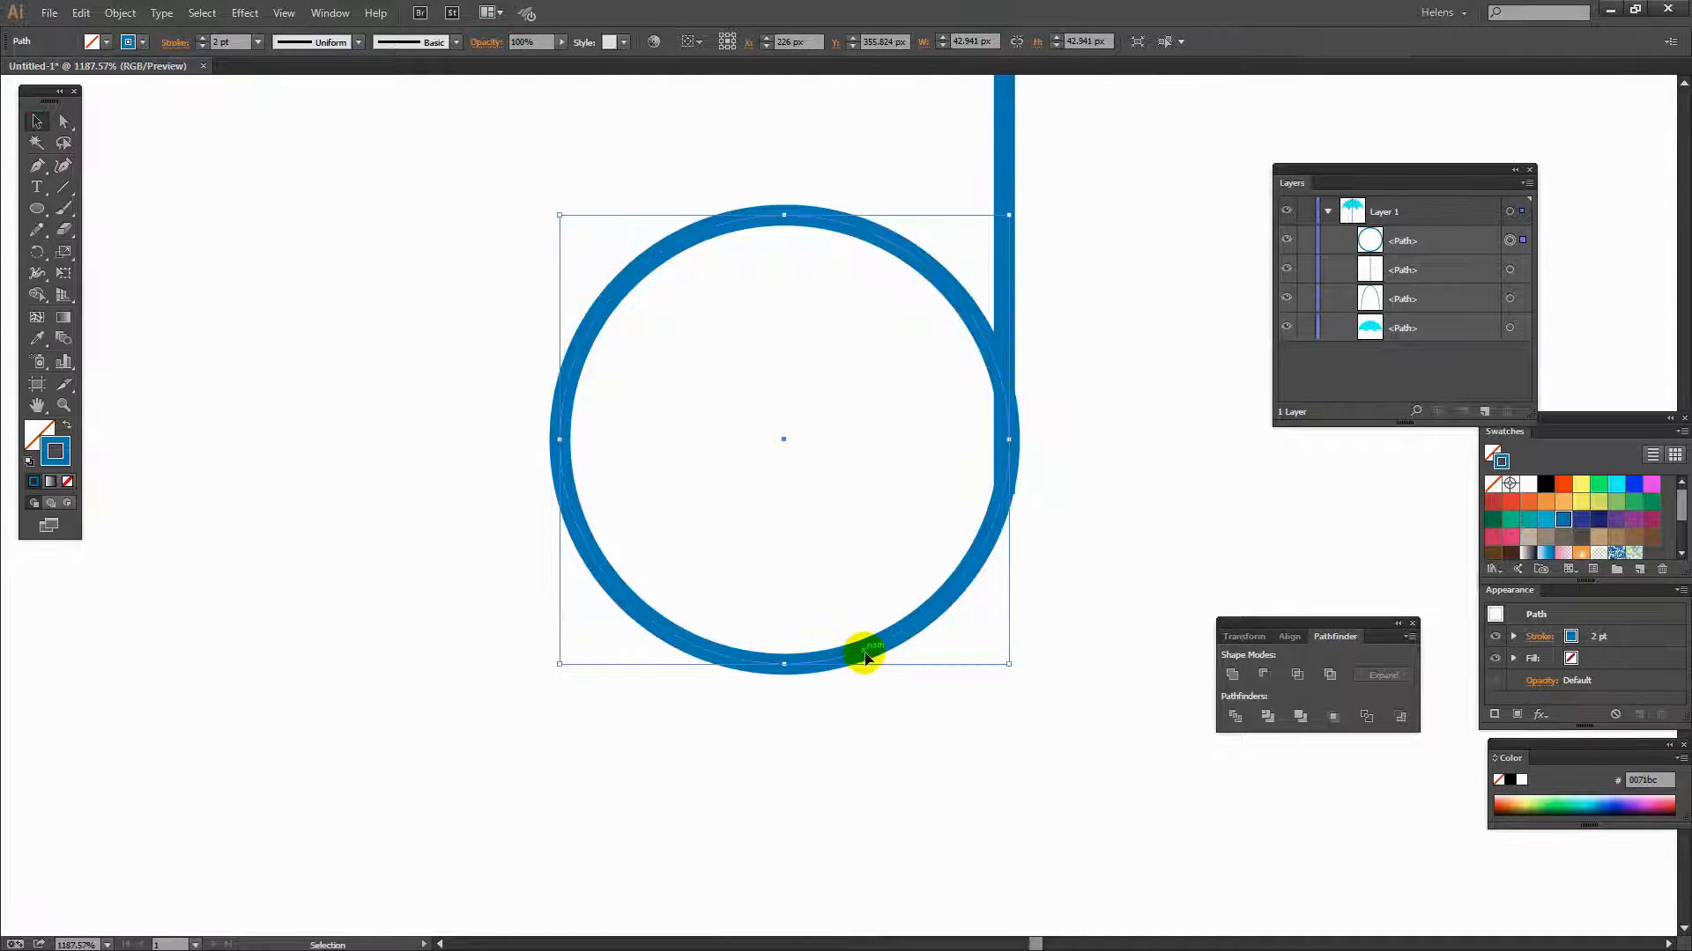
left_click(990, 674)
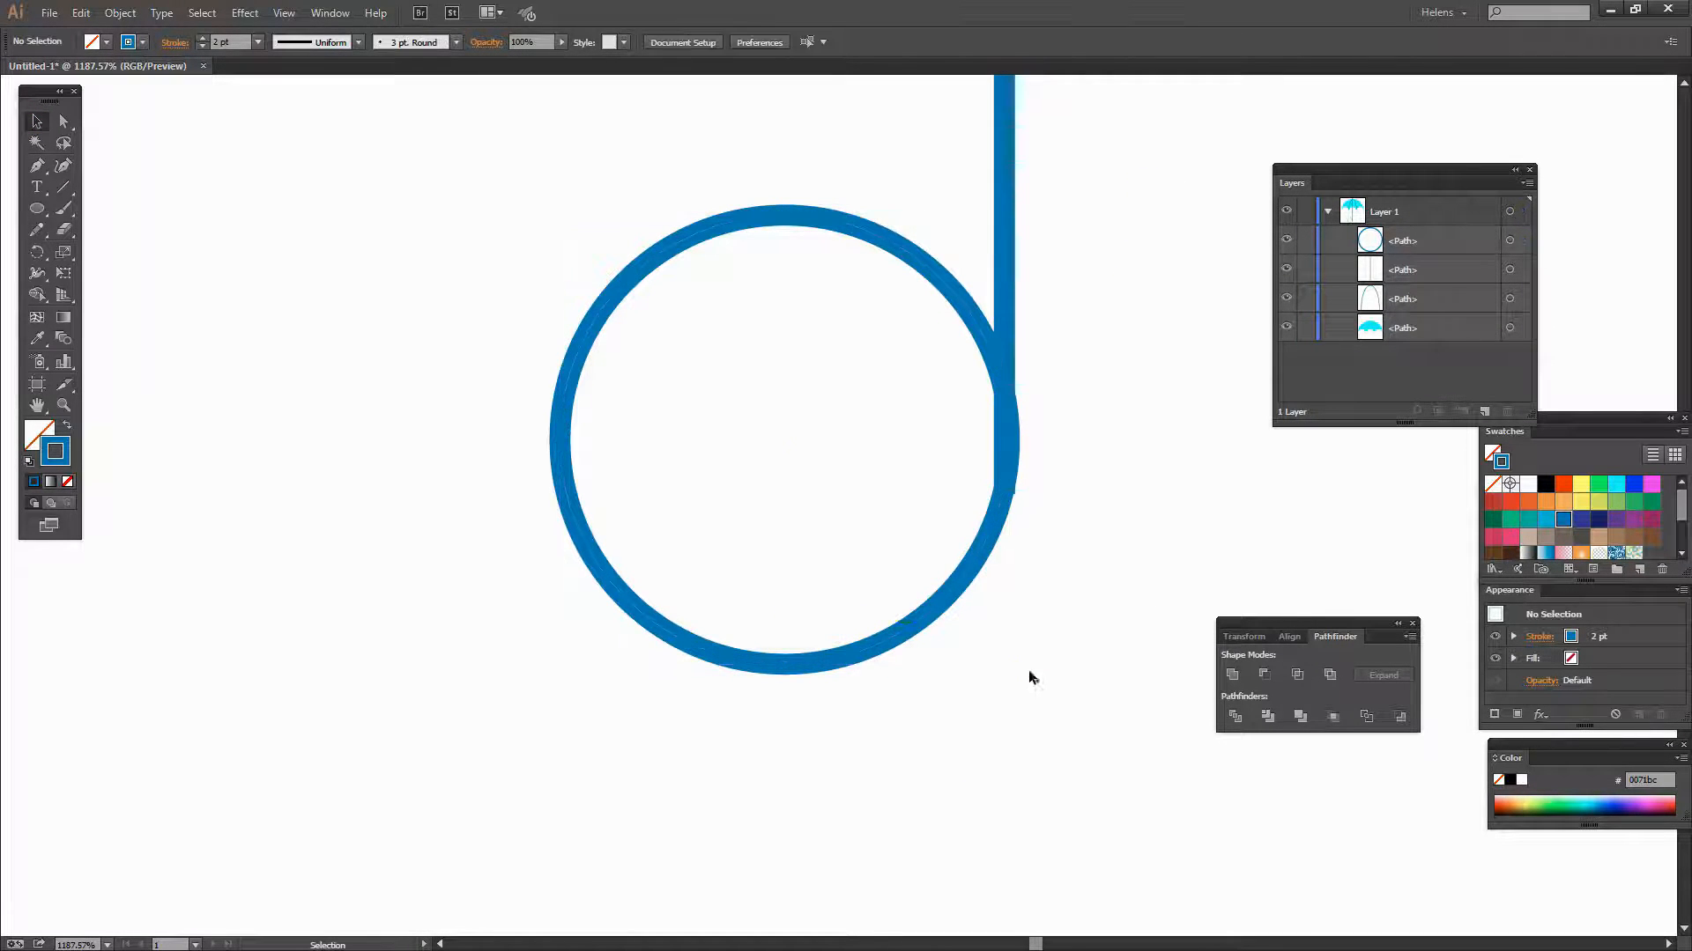
- Delete the circle's top anchor point so only its lower arc remains
left_click(648, 240)
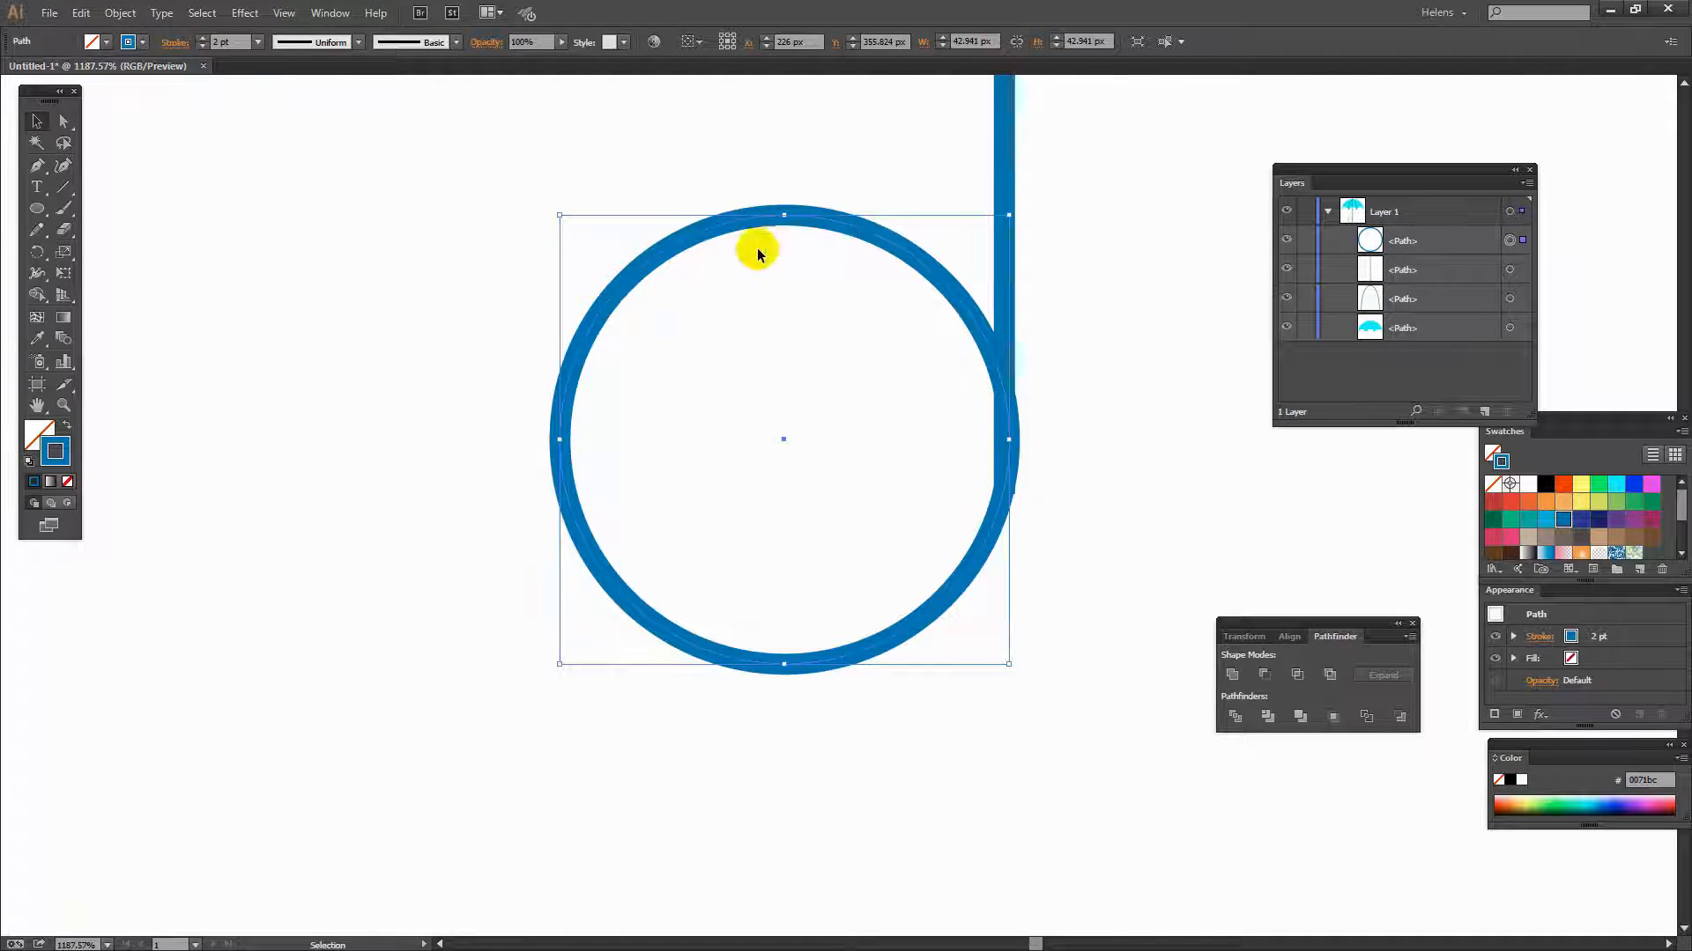
left_click(738, 184)
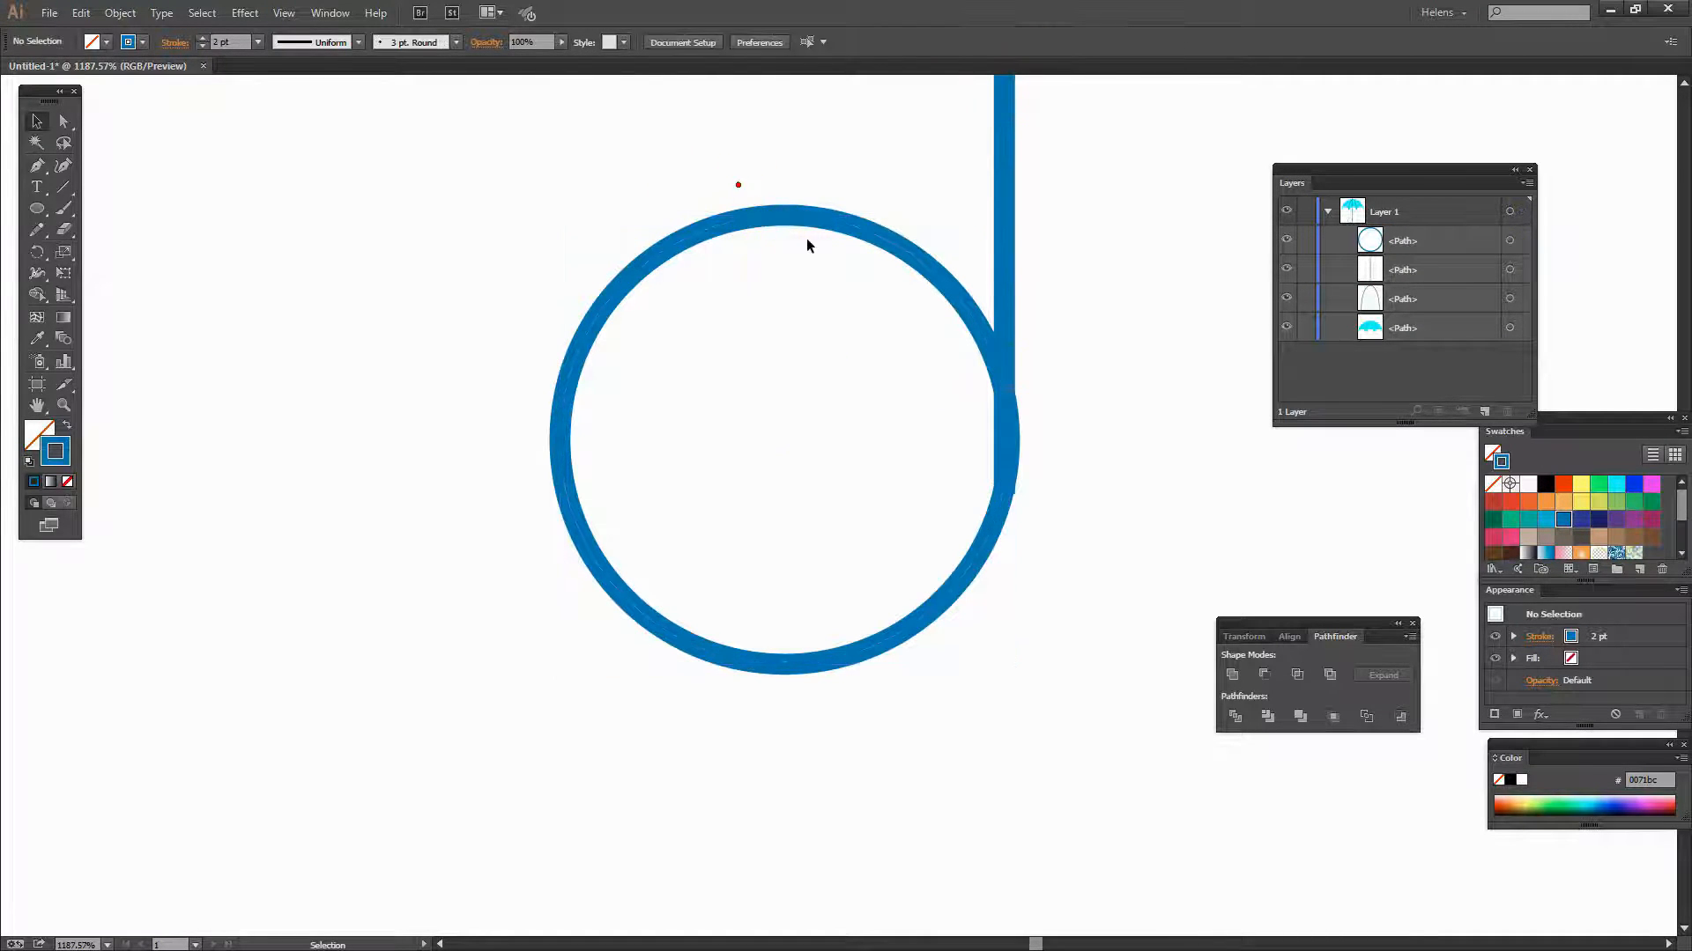
left_click(64, 120)
left_click_drag(821, 255, 821, 256)
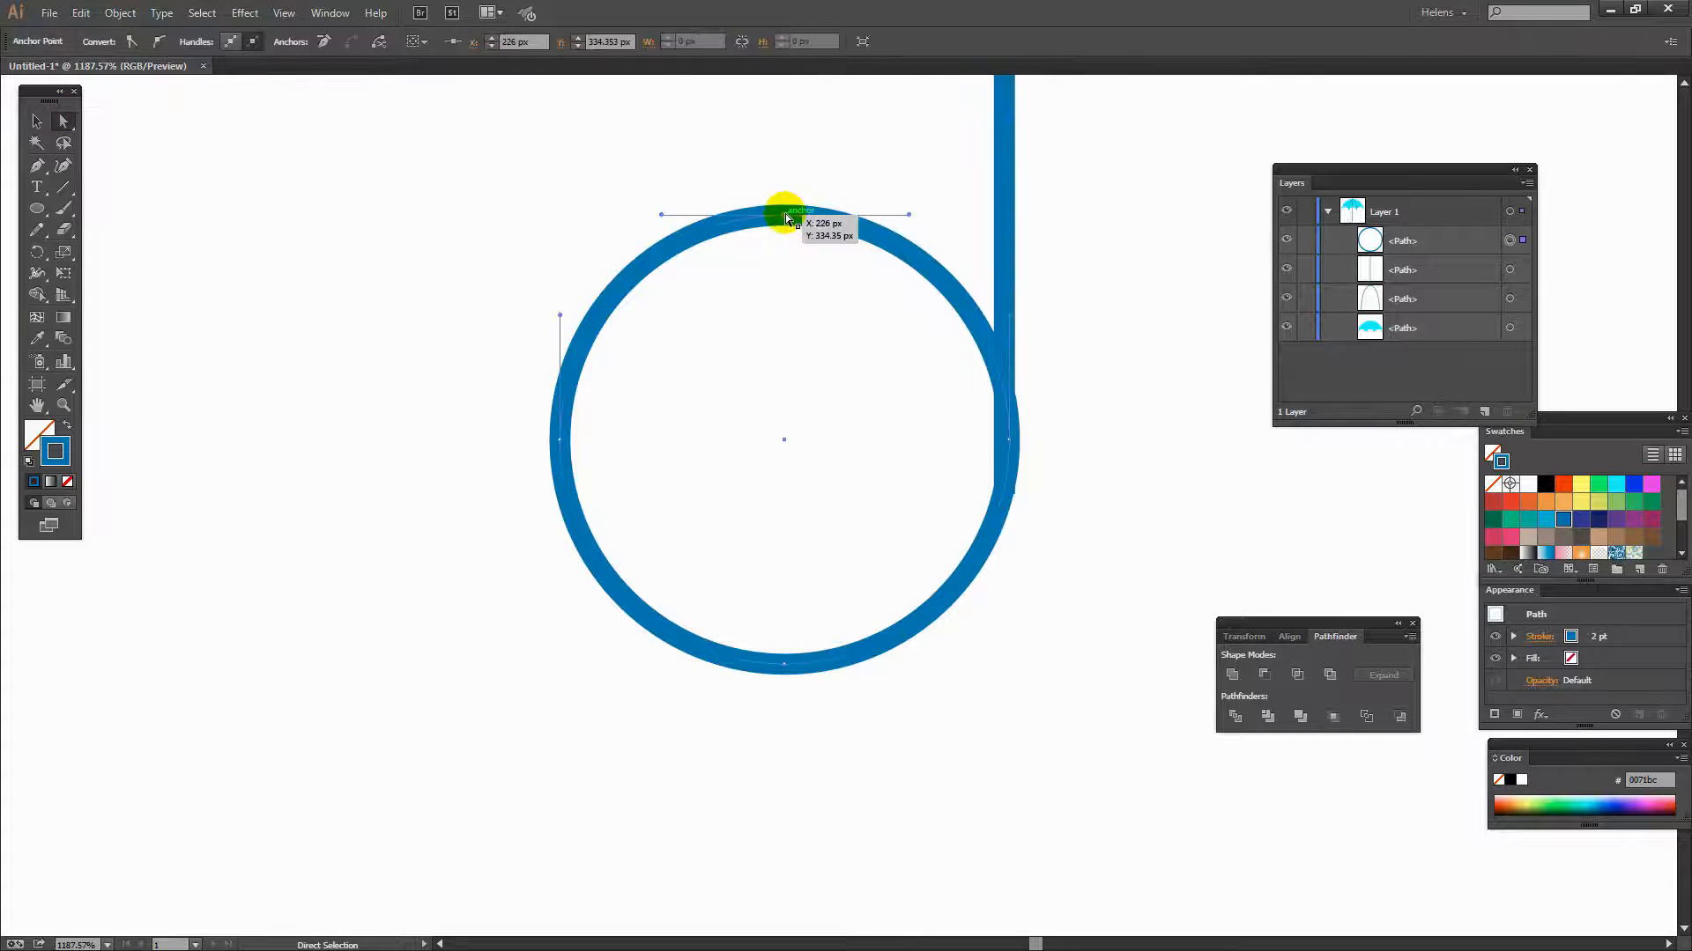
left_click(784, 214)
key("Delete")
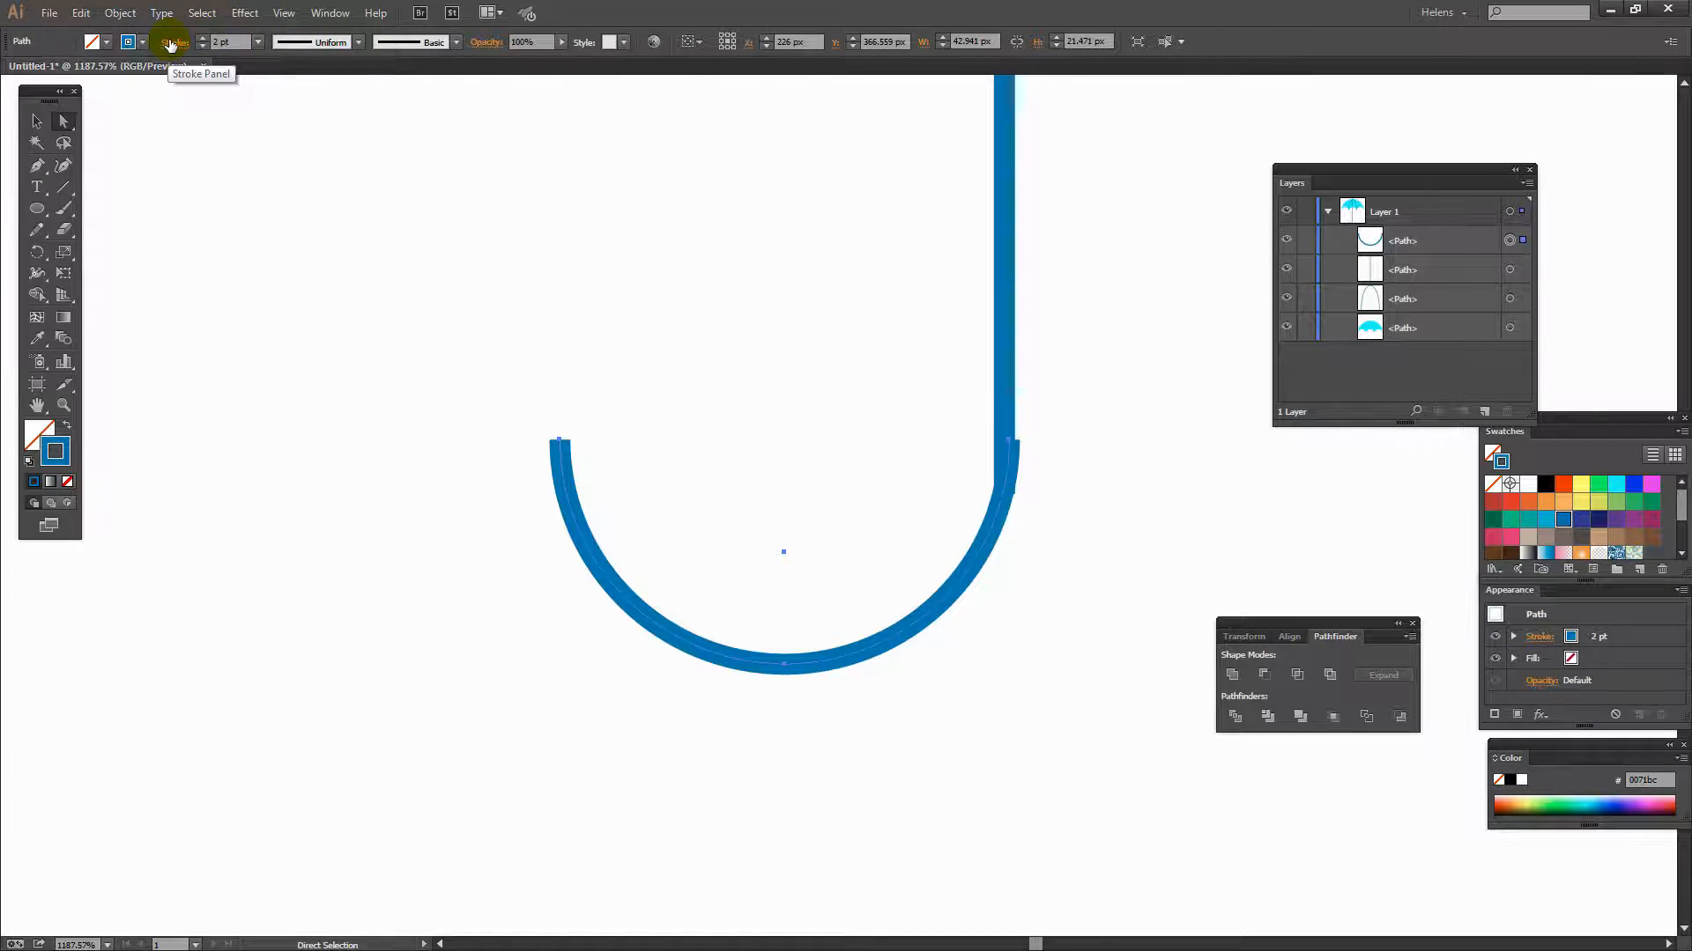
- Give the arc round stroke caps
left_click(171, 44)
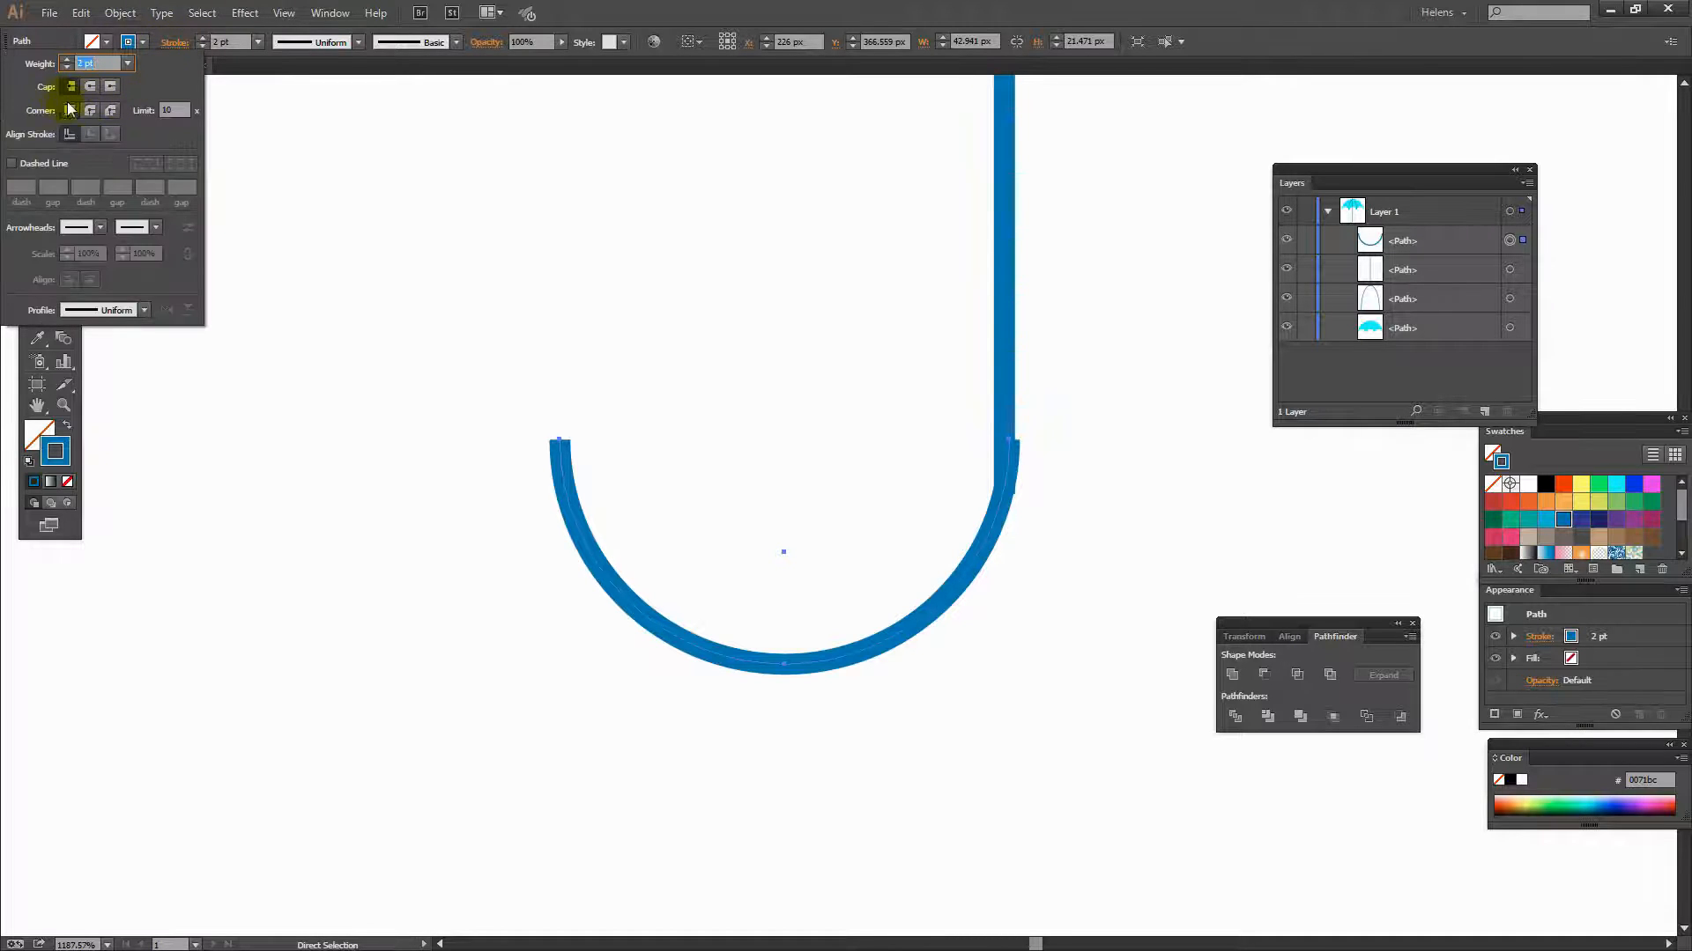
left_click(90, 88)
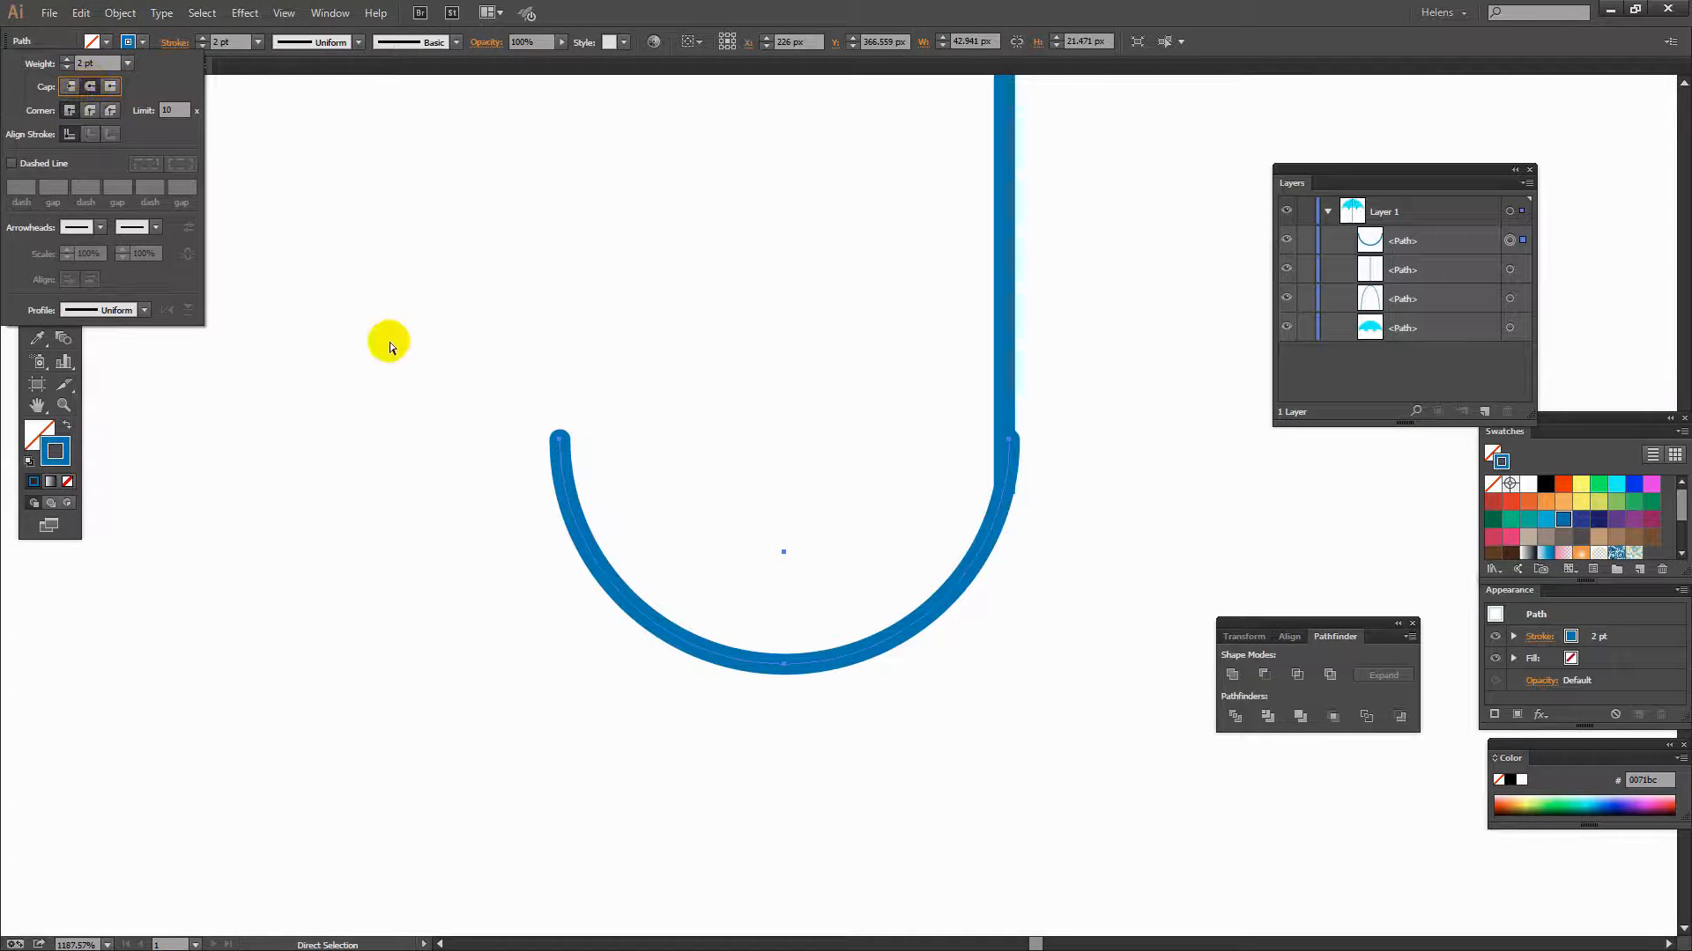
left_click(305, 333)
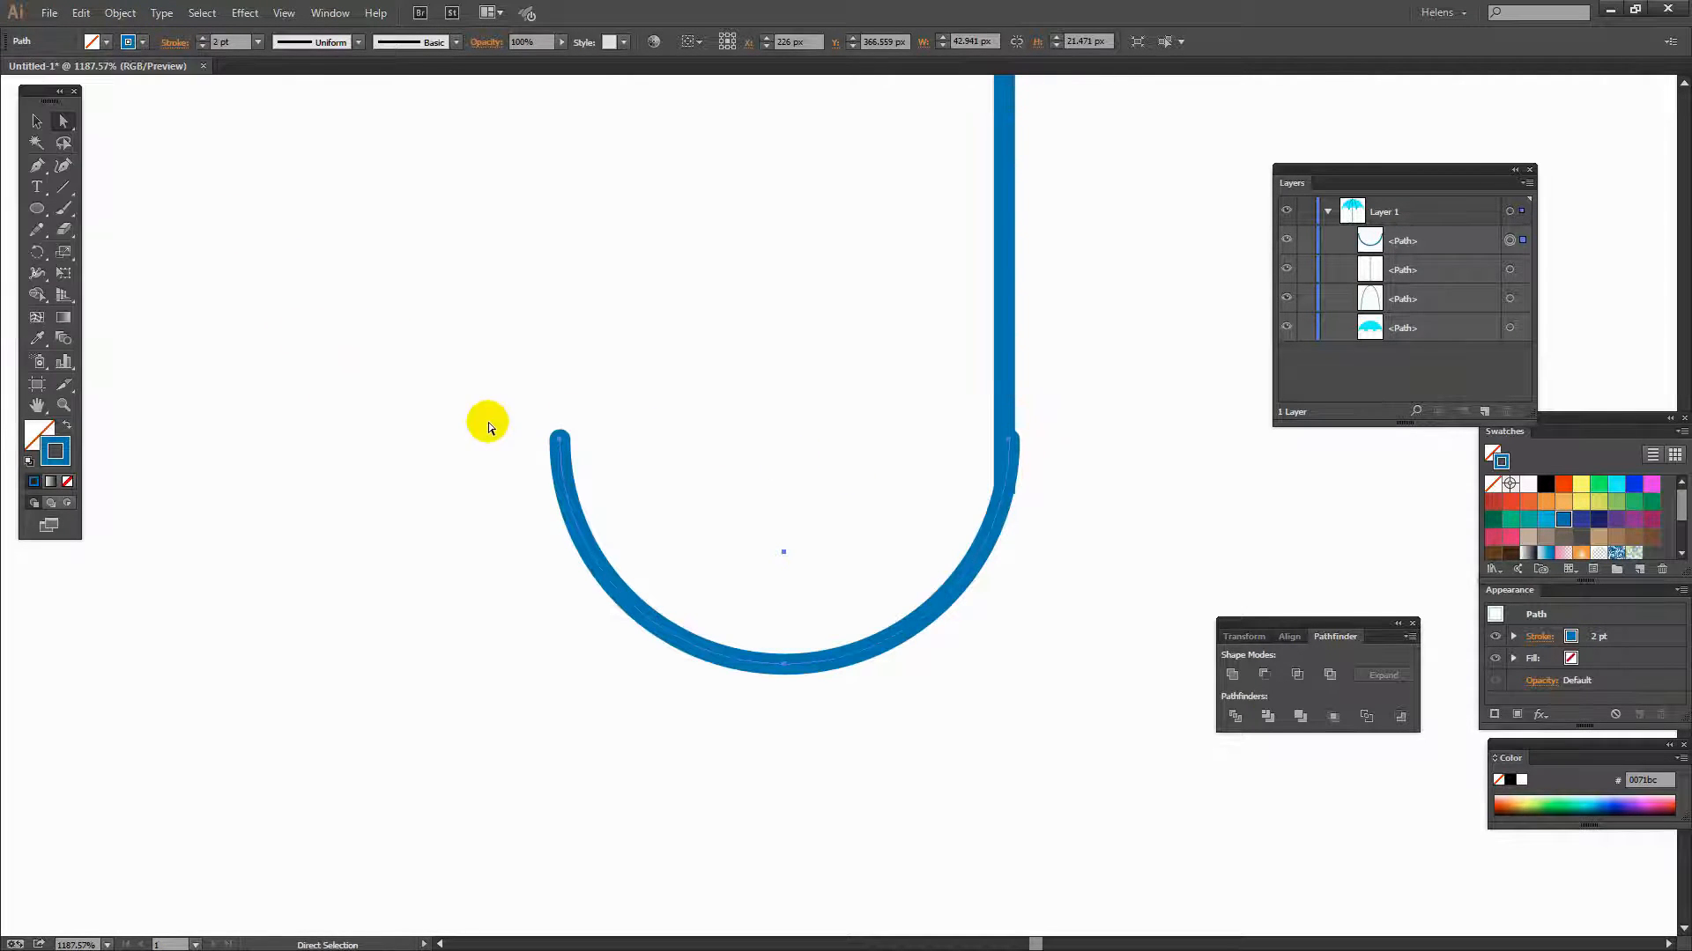
- Expand the arc's stroke into a filled shape and move it out of its group
left_click(121, 14)
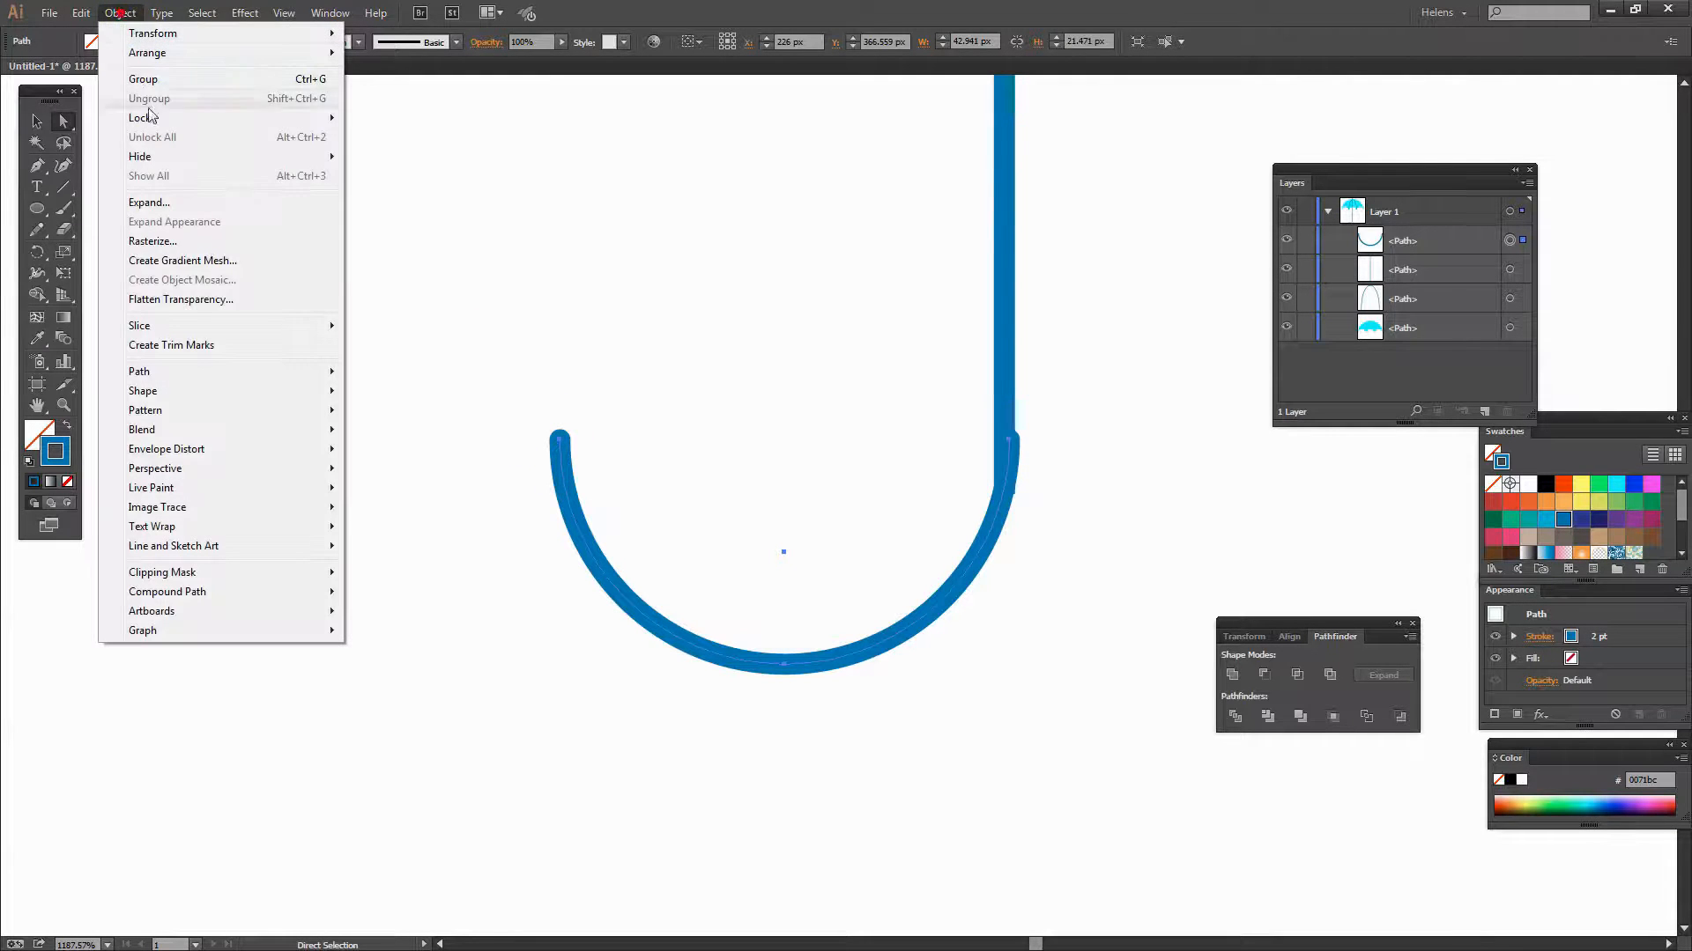
left_click(174, 201)
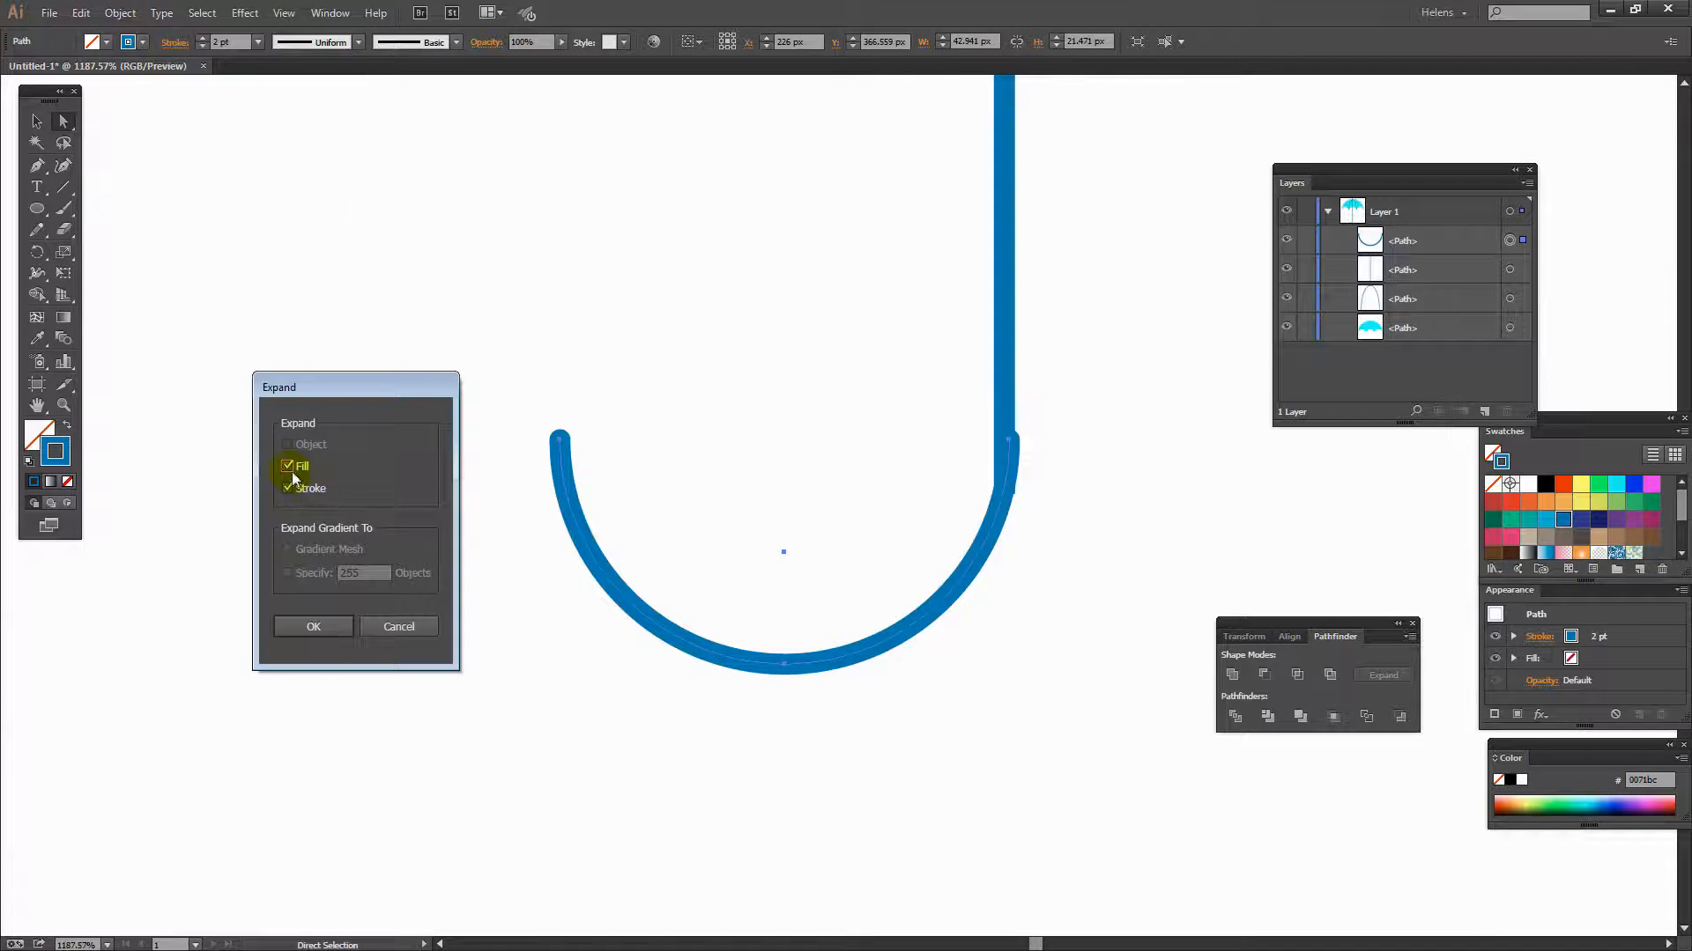
left_click(300, 627)
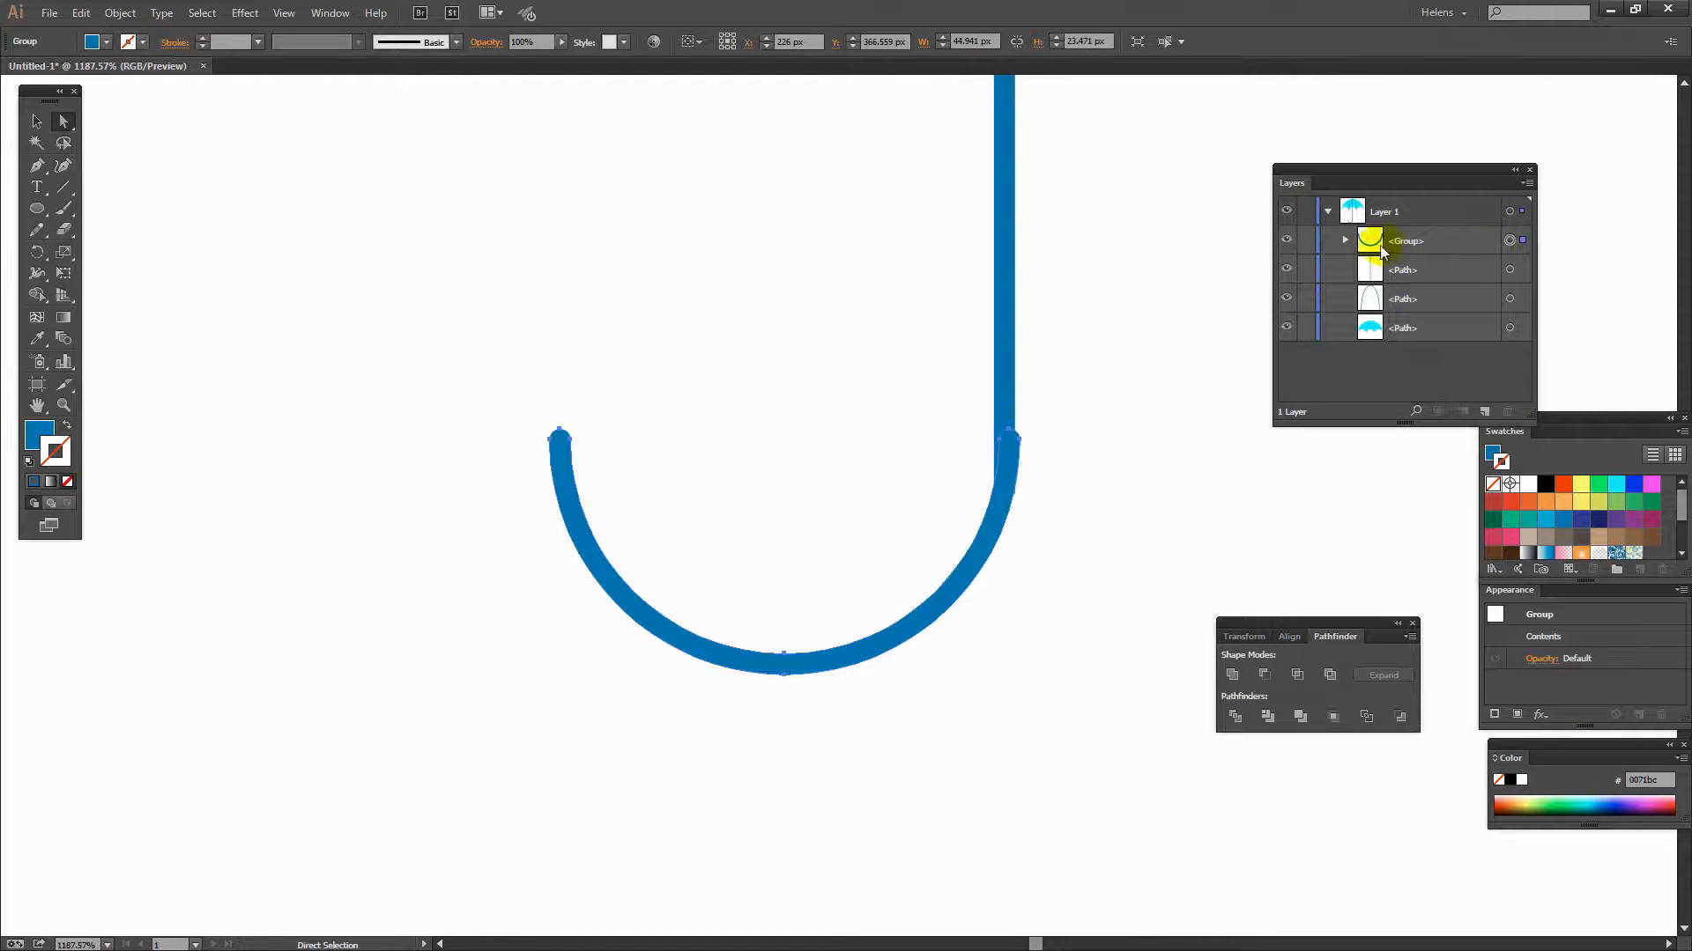
left_click(1344, 240)
mouse_move(1419, 256)
left_mouse_down()
mouse_move(1417, 275)
mouse_move(1419, 234)
left_mouse_up()
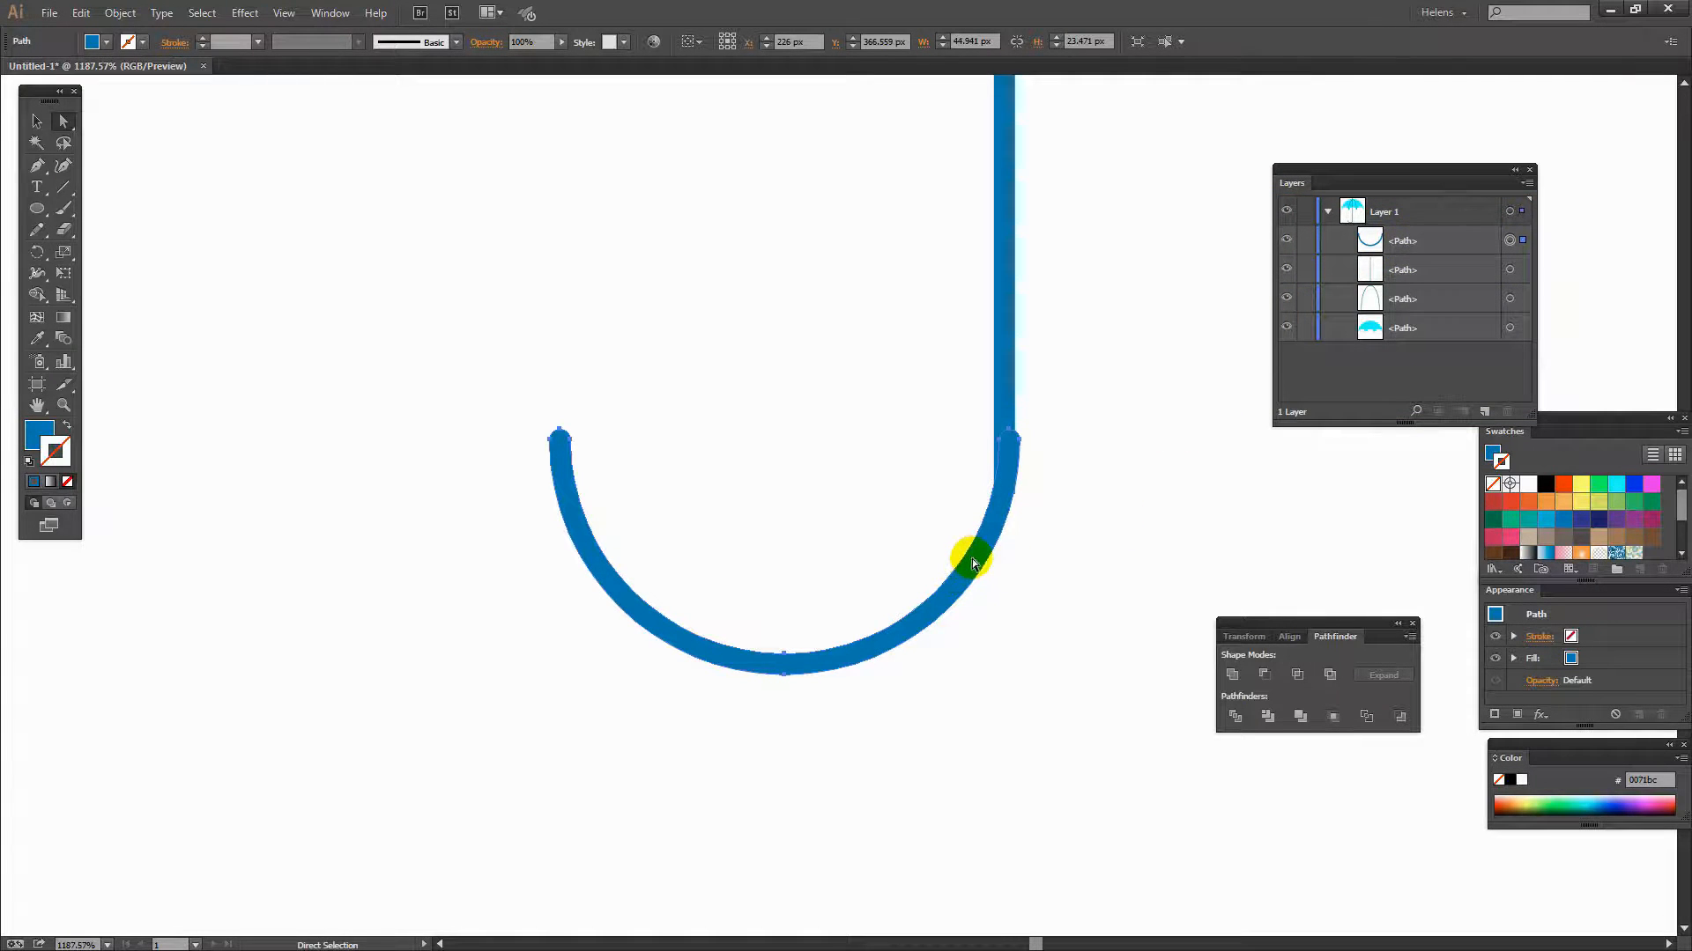
- Nudge the arc one step left toward the shaft
key("v")
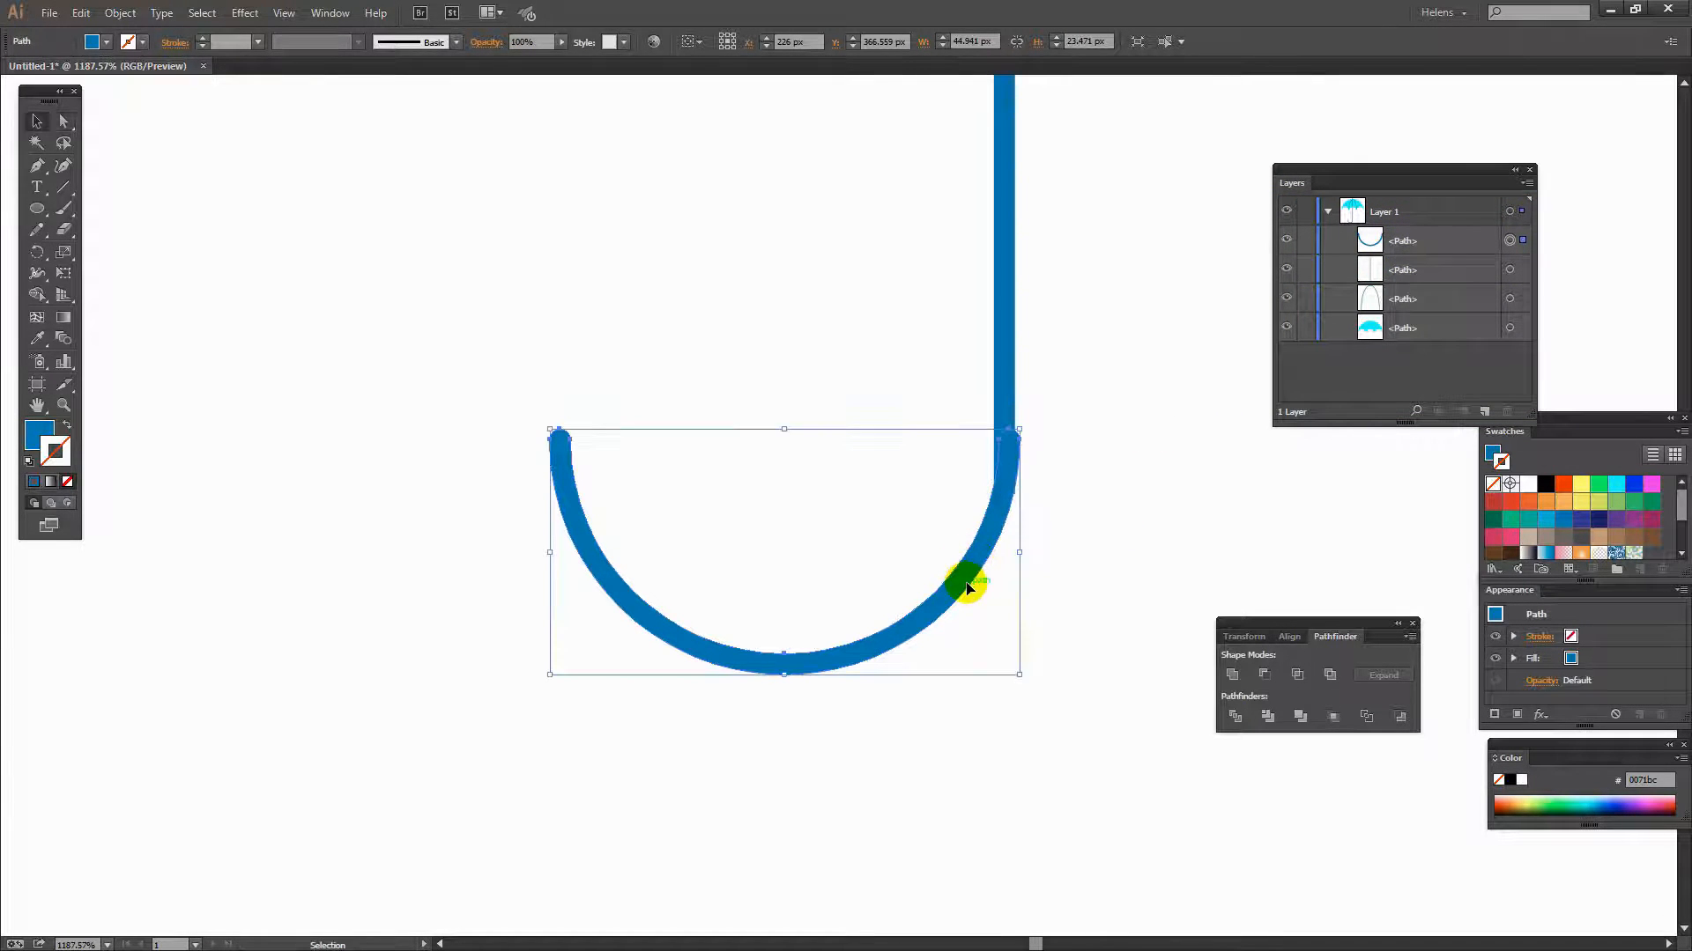
key("Left")
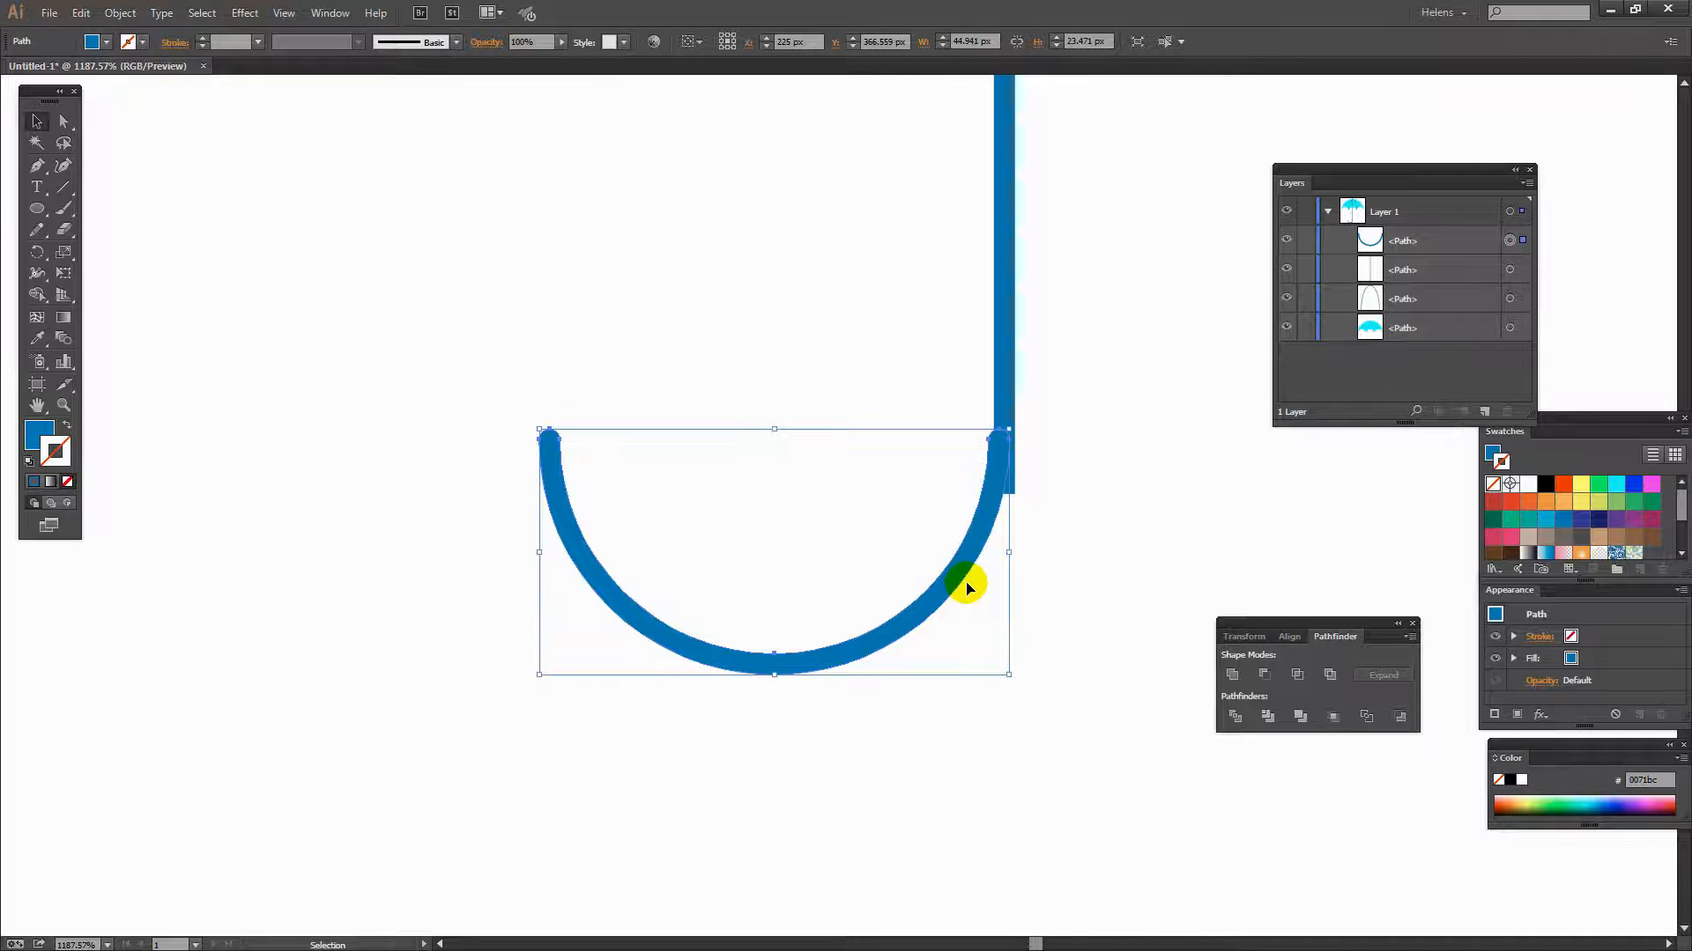
left_click(1069, 502)
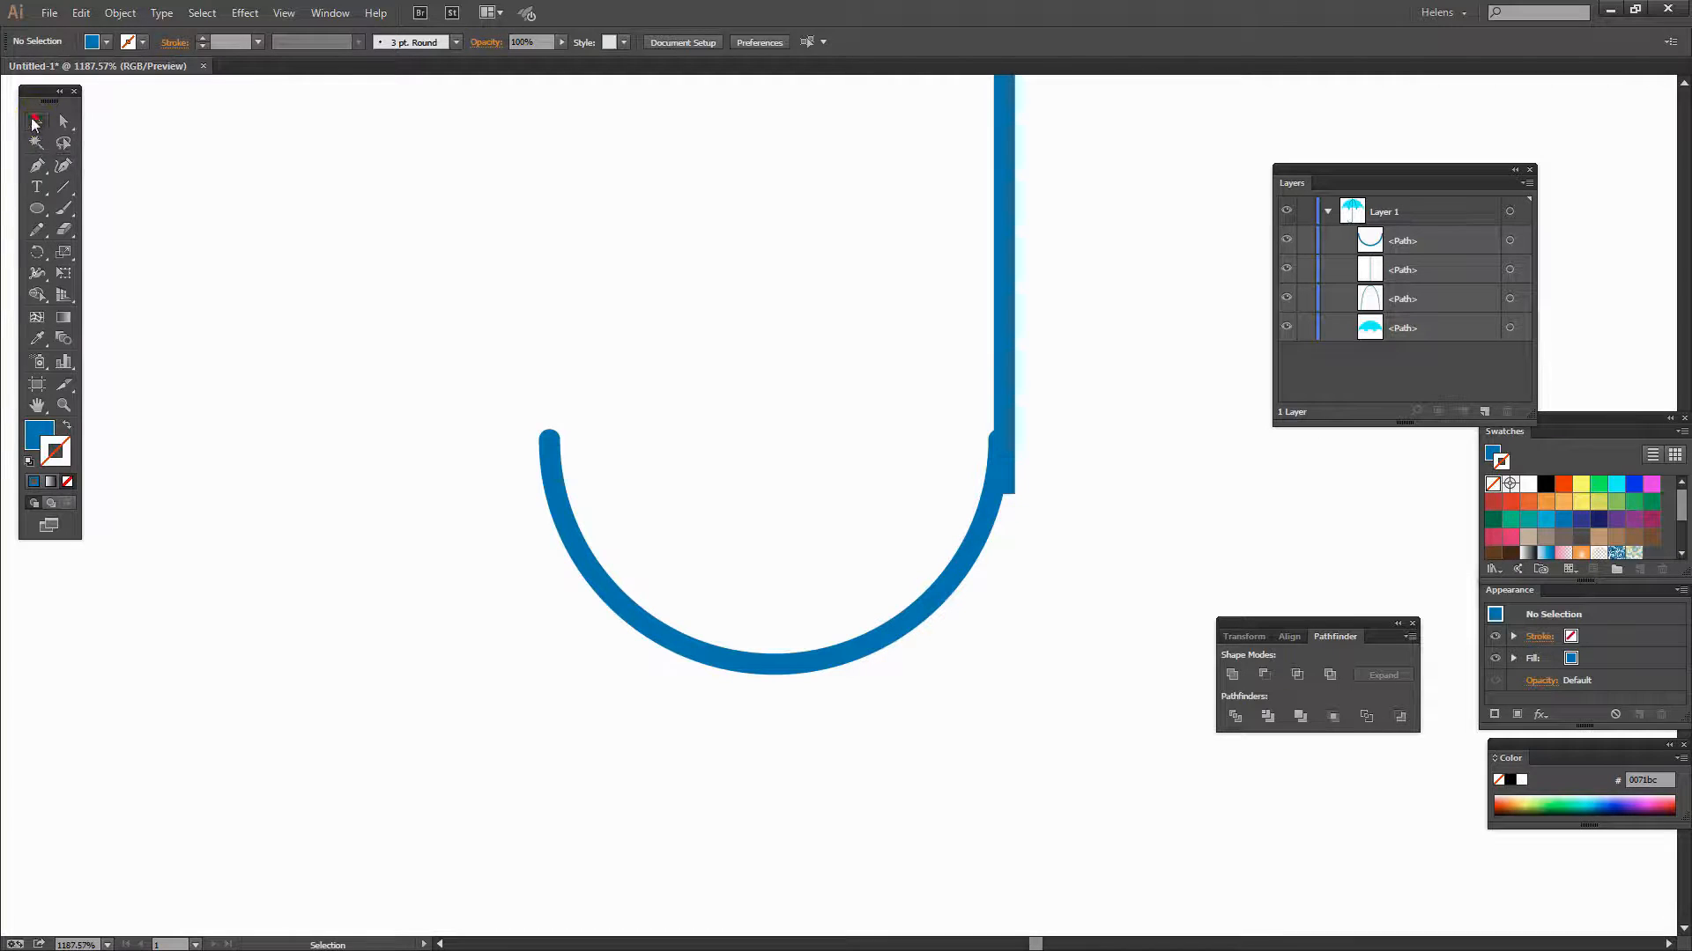
- Select the arc and shaft and align the arc to the shaft as key object
left_click_drag(1054, 611, 927, 336)
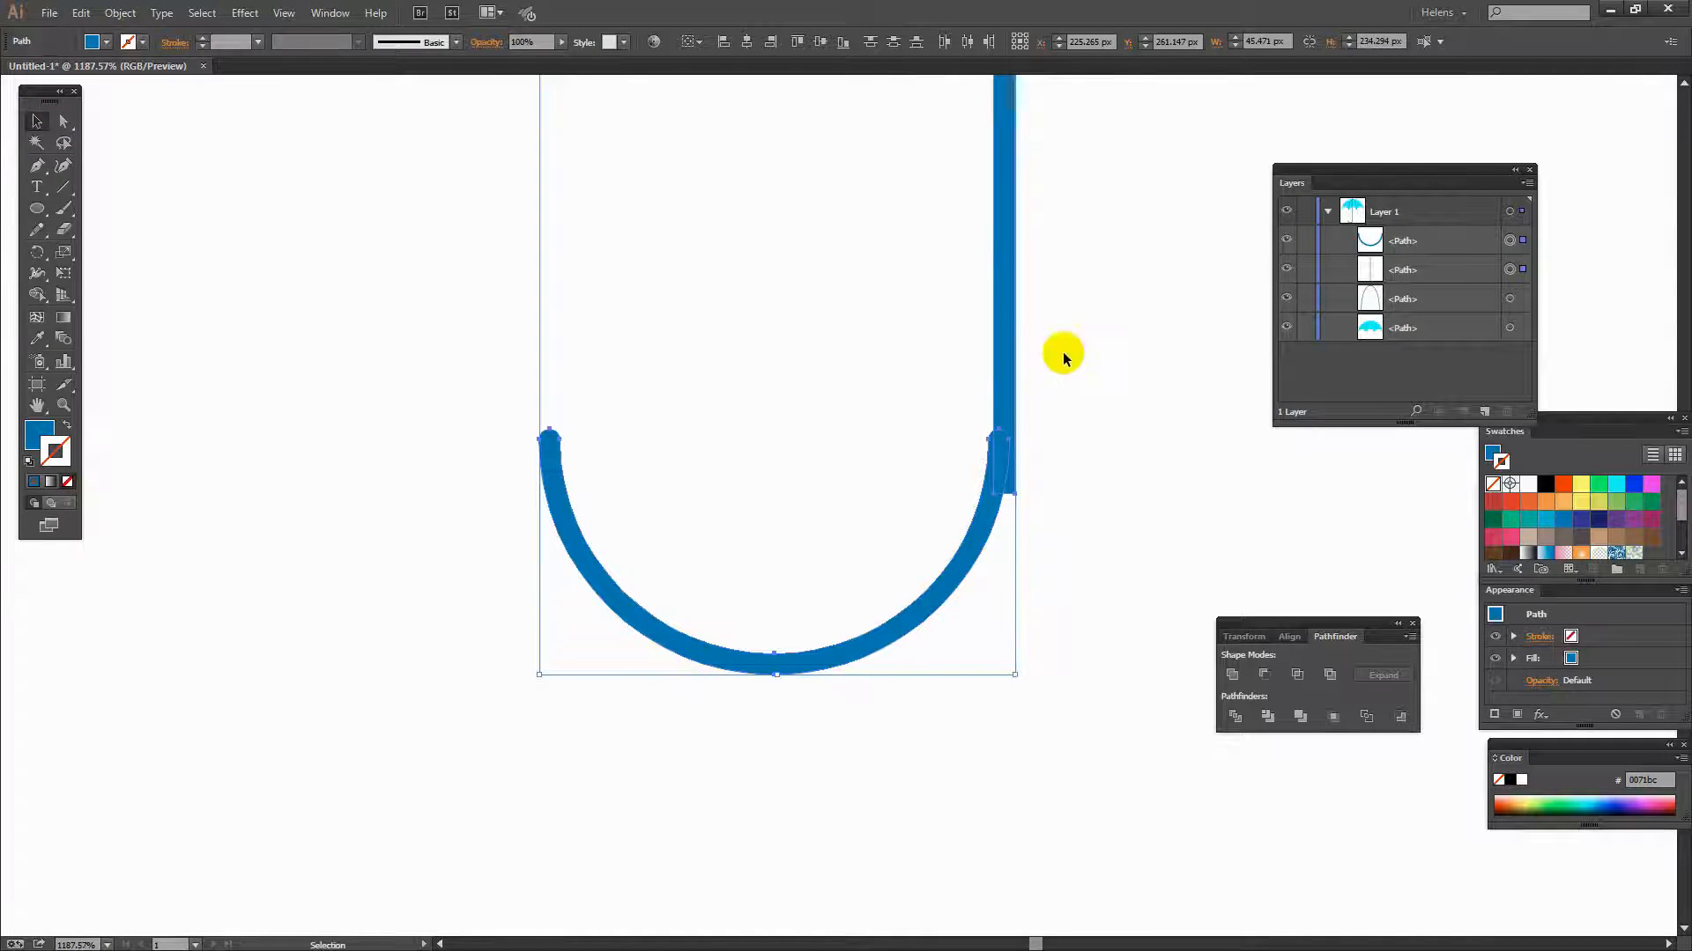
left_click(1006, 370)
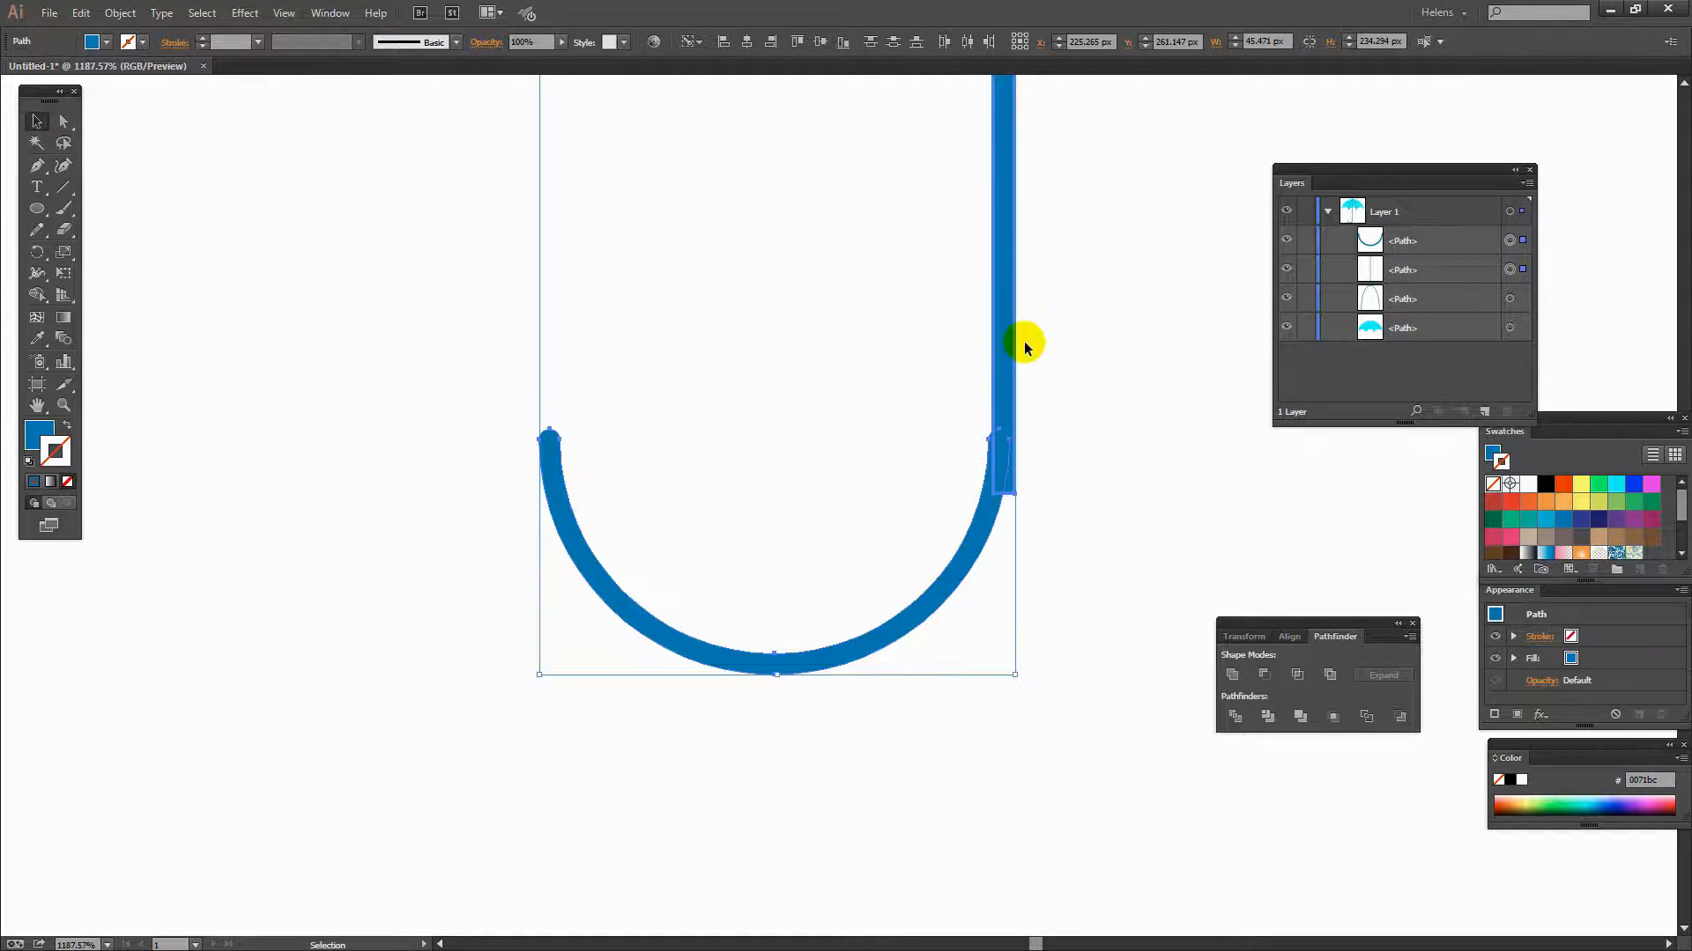
left_click(769, 42)
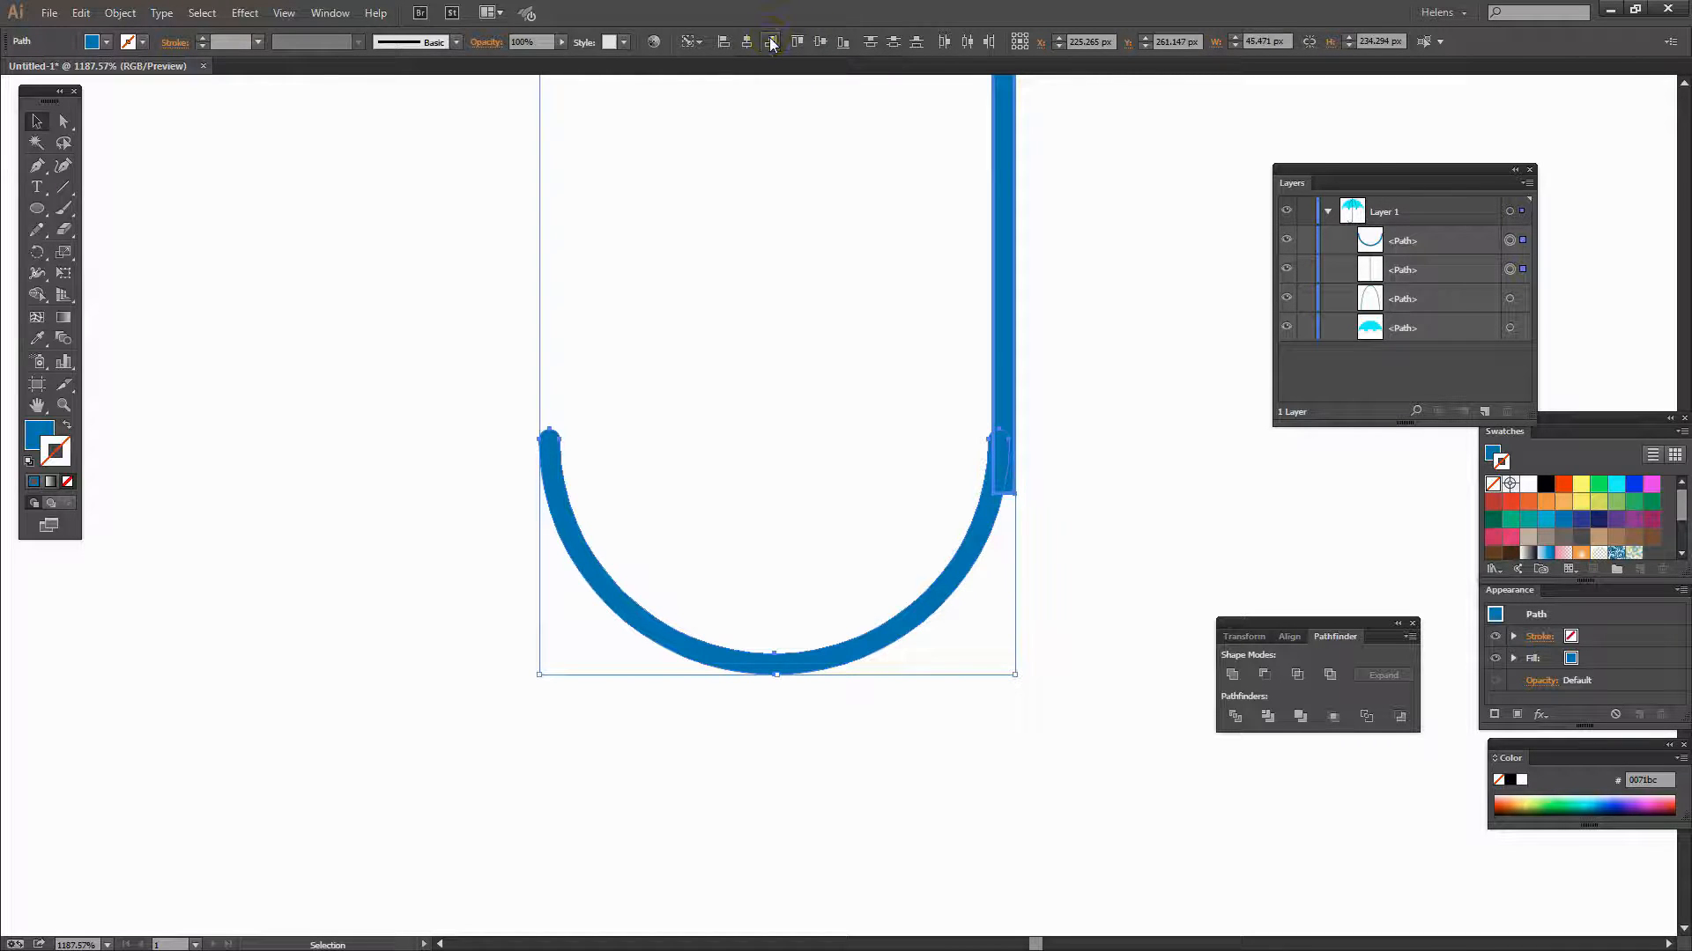
left_click(1085, 407)
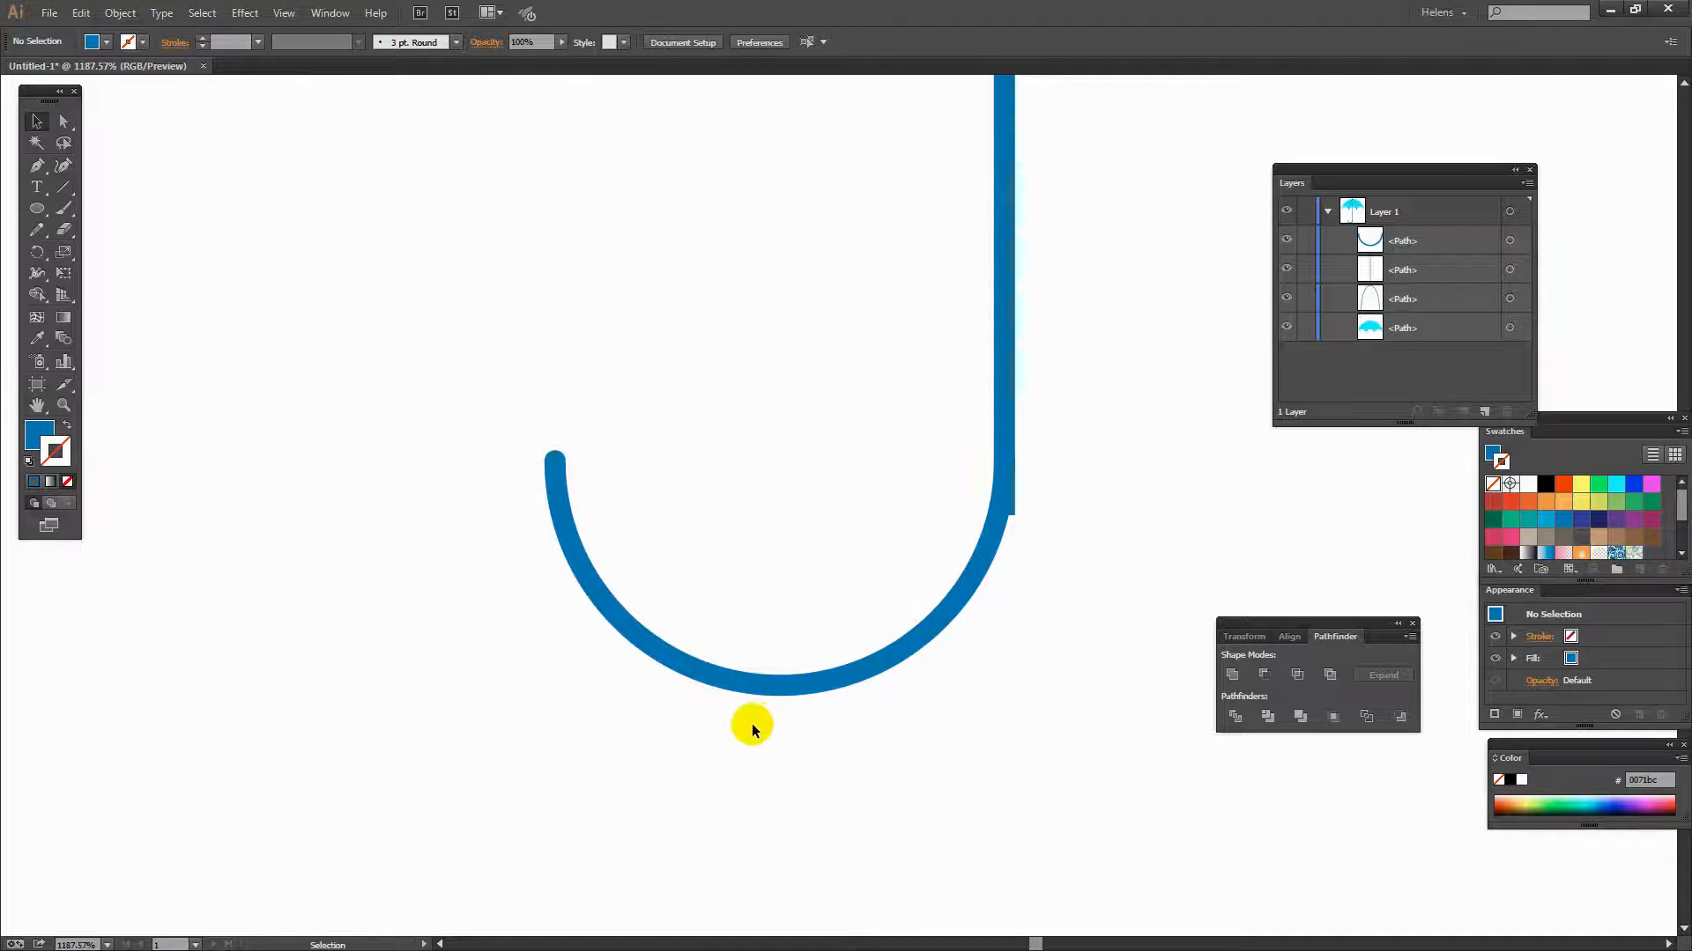
- Nudge the arc down four steps so its end meets the shaft's bottom
left_click(765, 692)
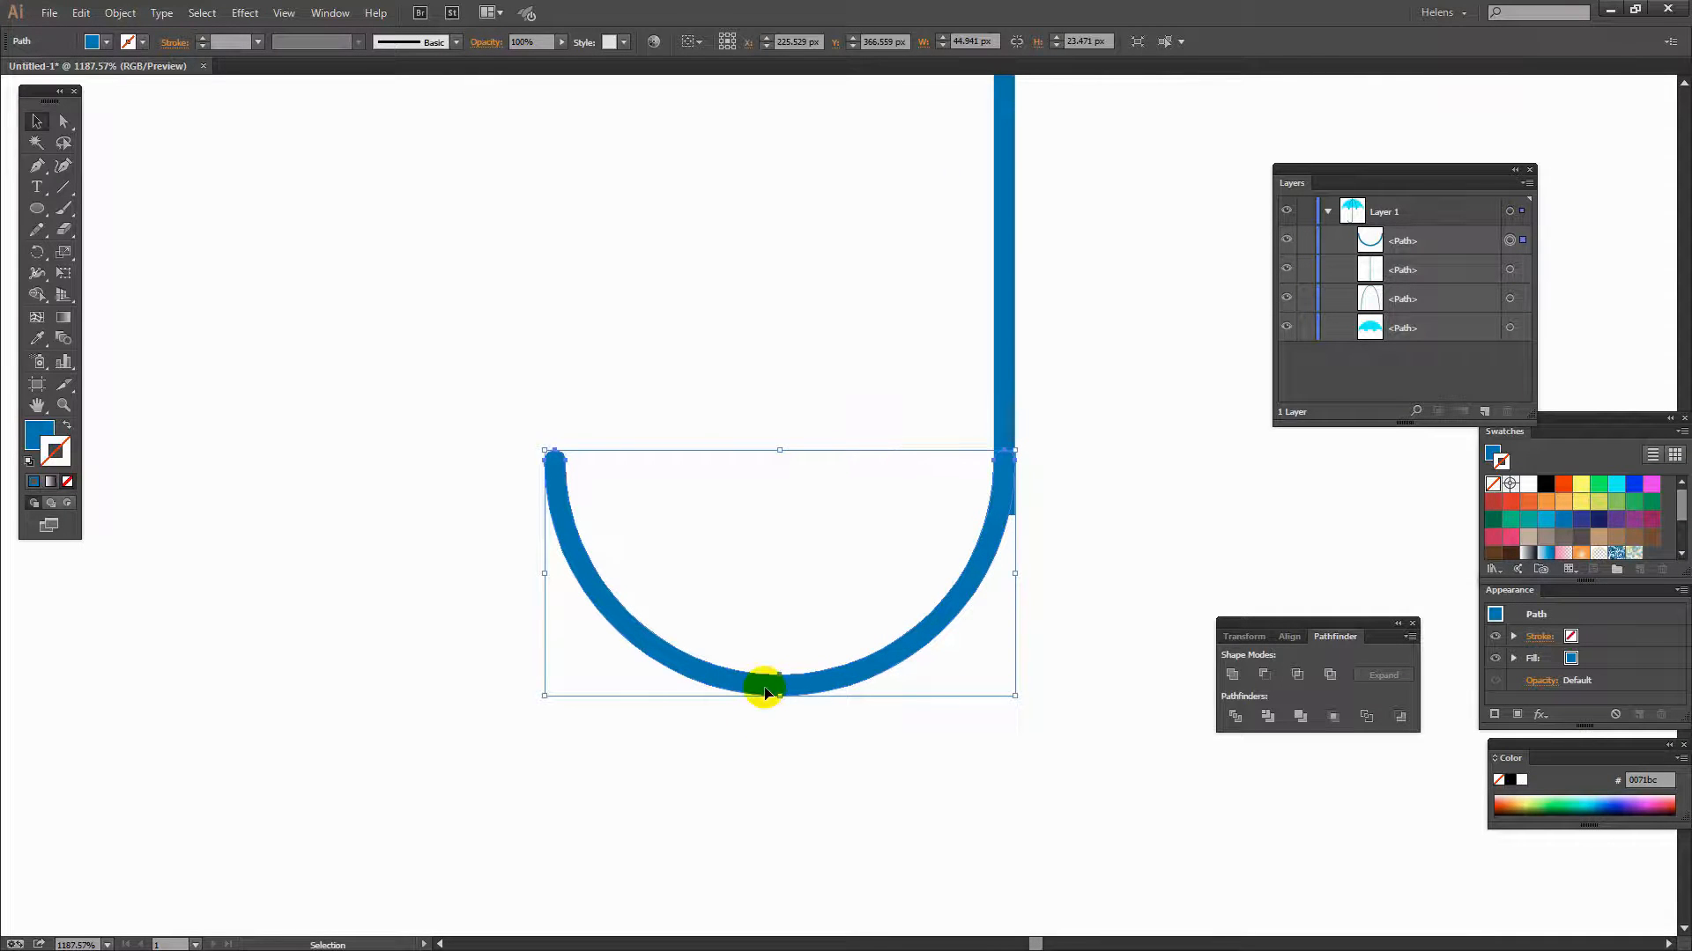
key("Down")
key("Down")
key("Down")
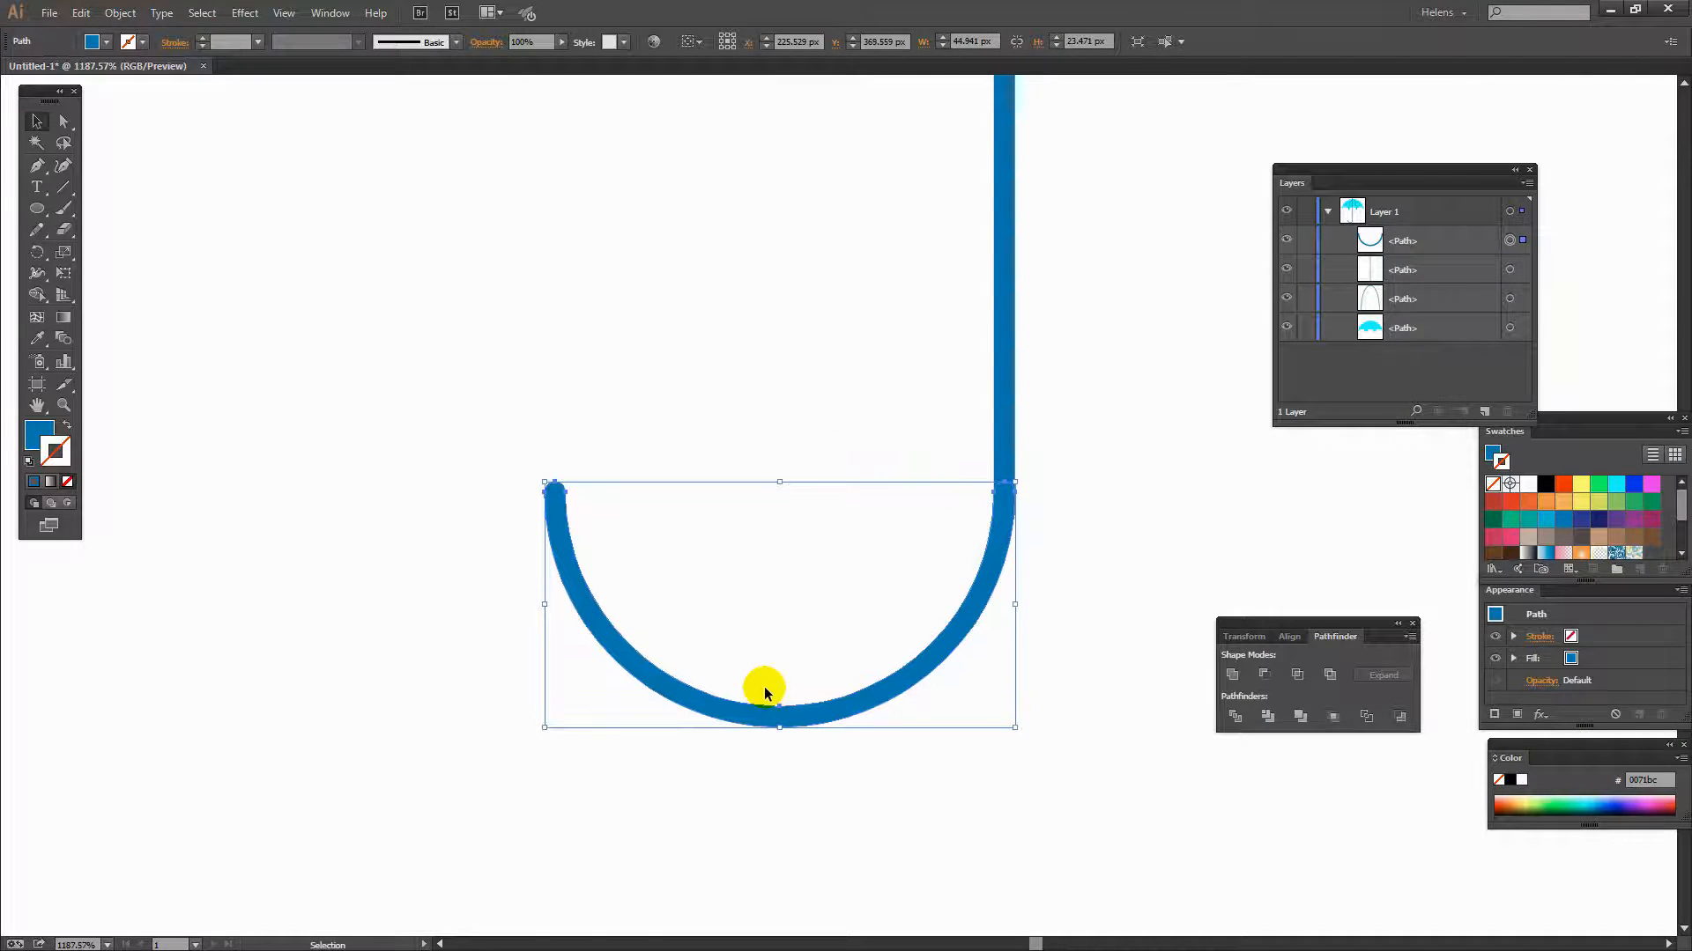
key("Down")
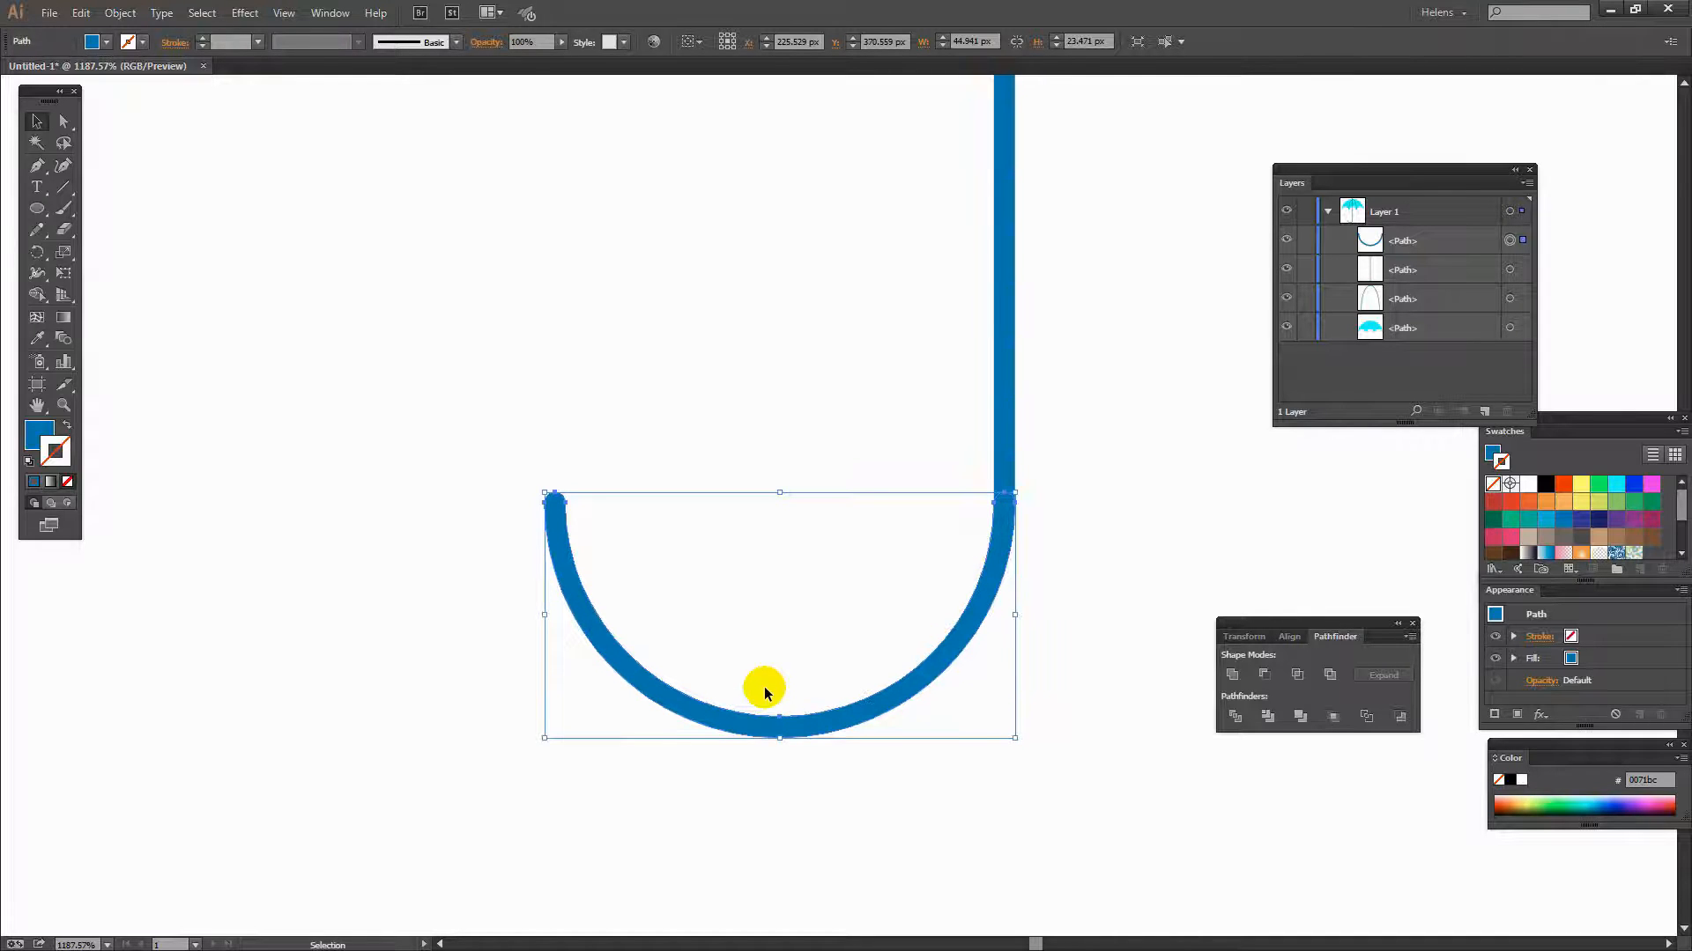
left_click(1044, 516)
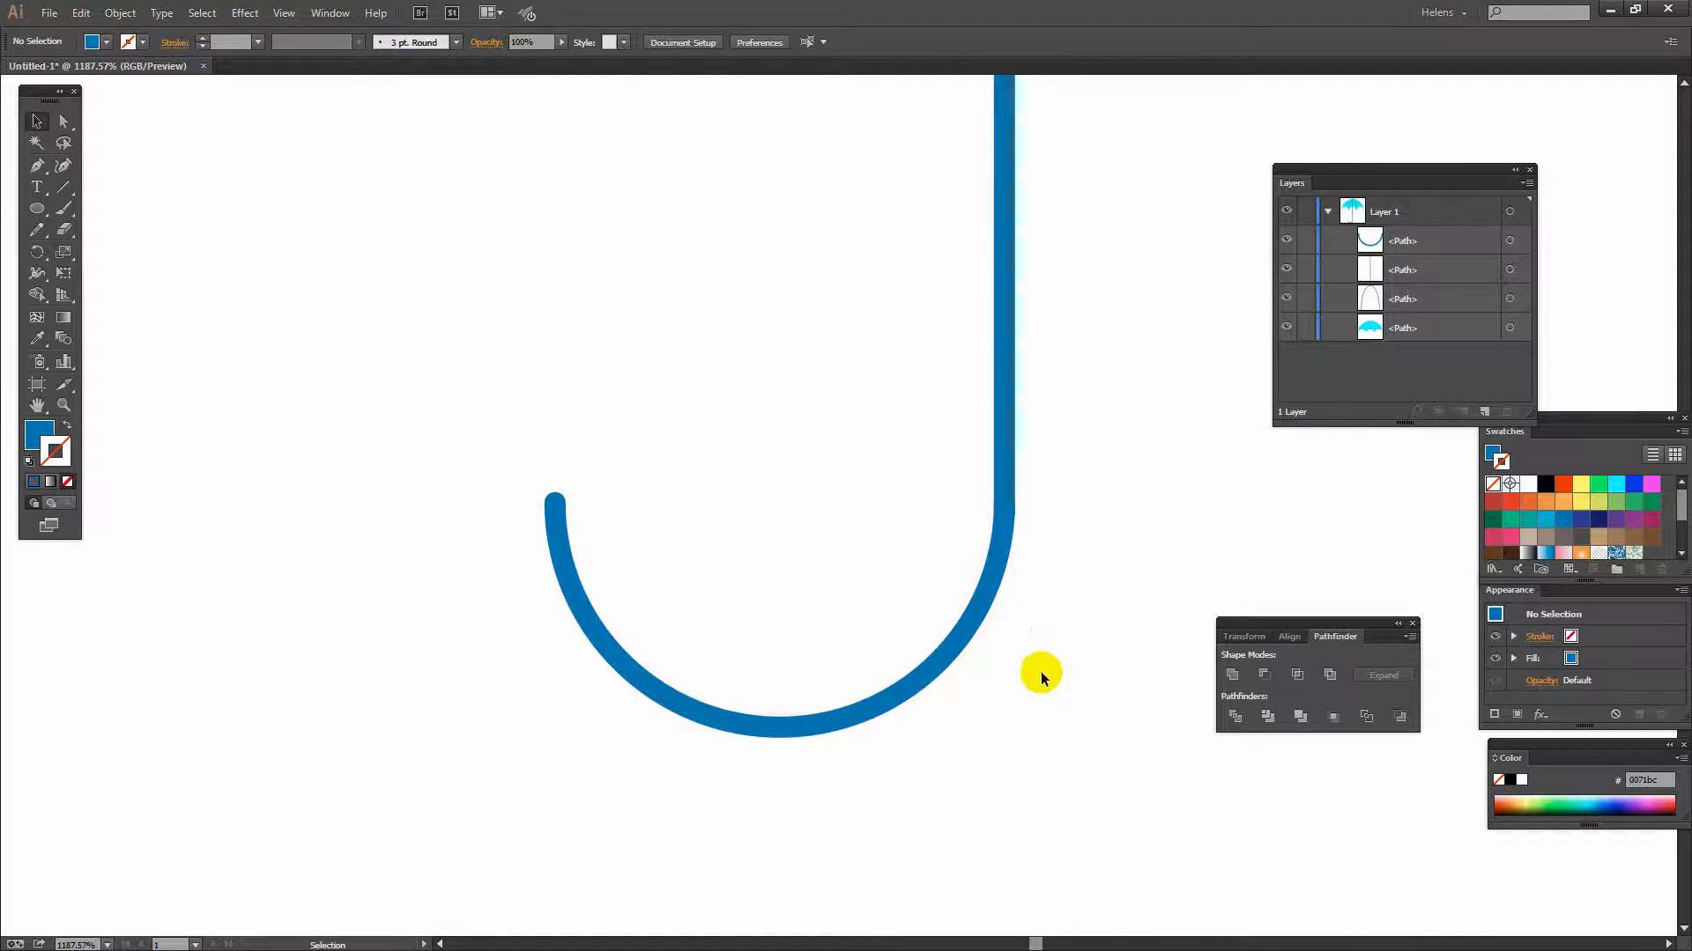
- Unite the arc and the shaft into a single handle shape
mouse_move(1062, 586)
left_mouse_down()
mouse_move(996, 446)
mouse_move(922, 405)
left_mouse_up()
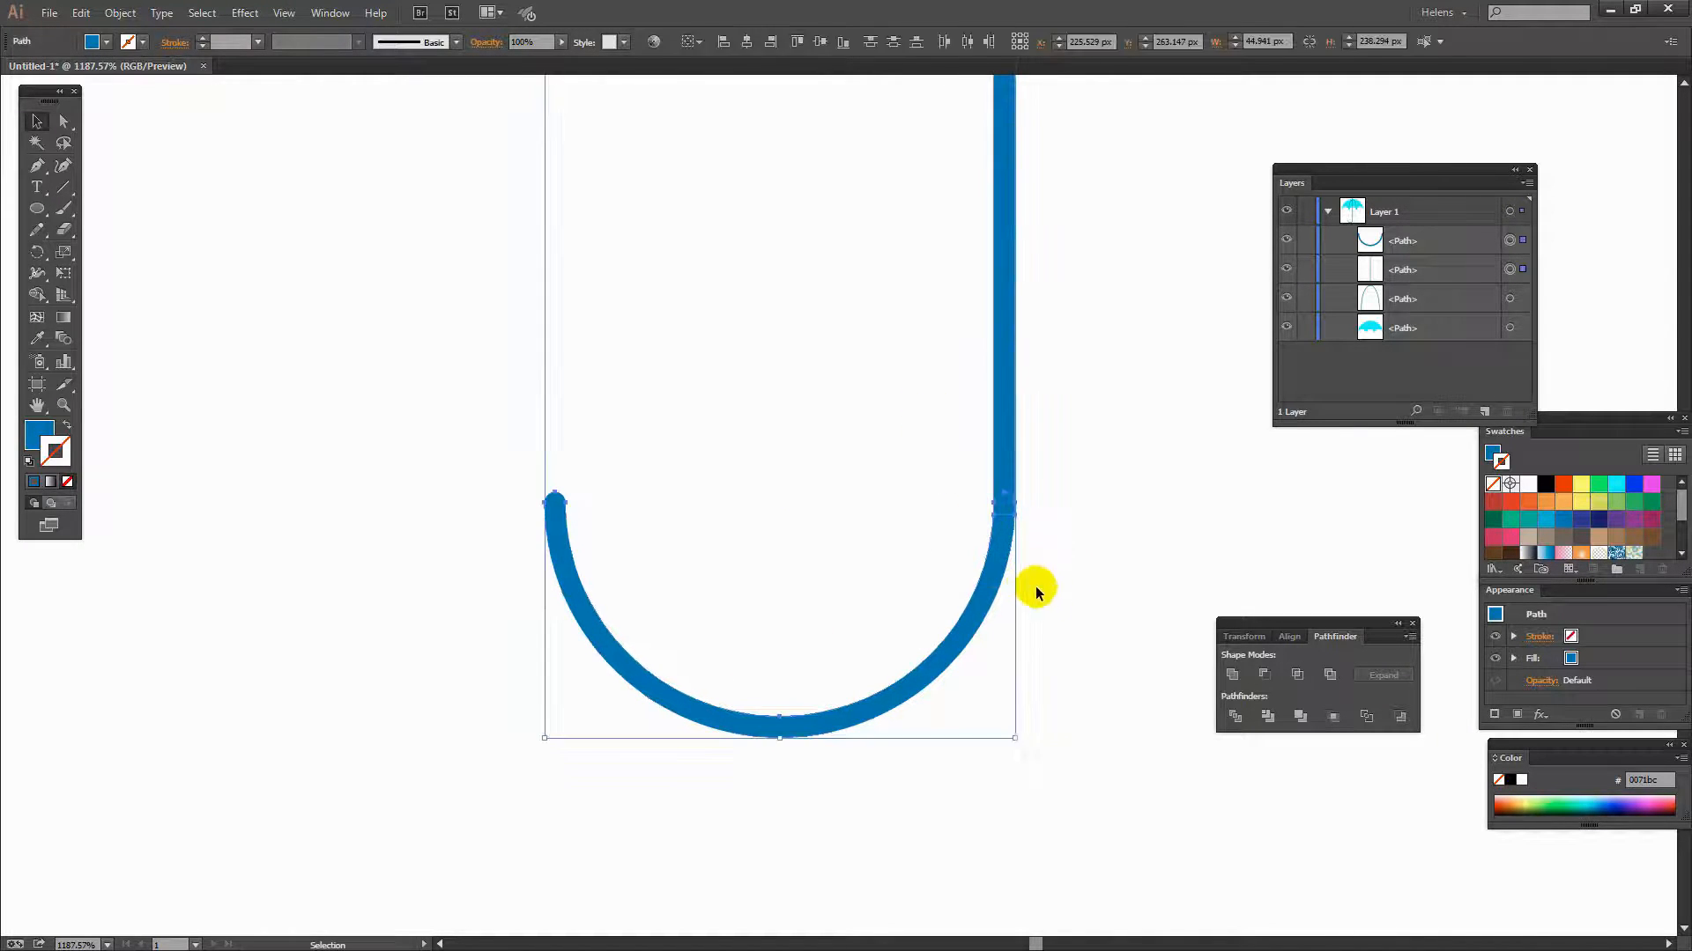
left_click(1233, 675)
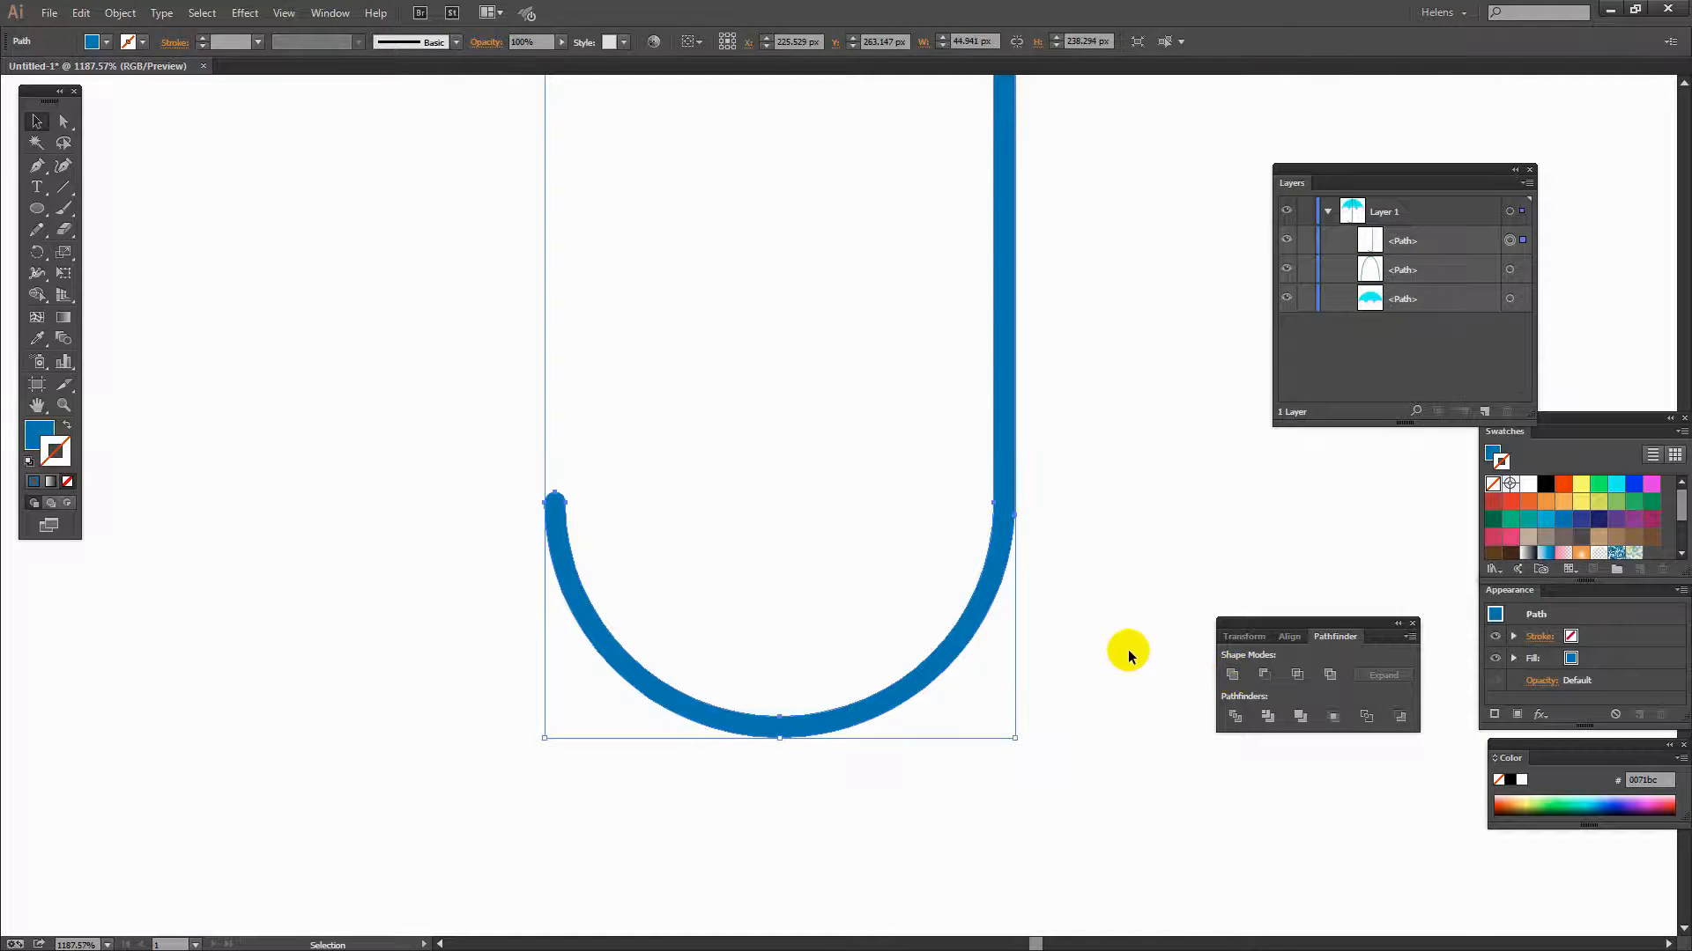
left_click(1068, 562)
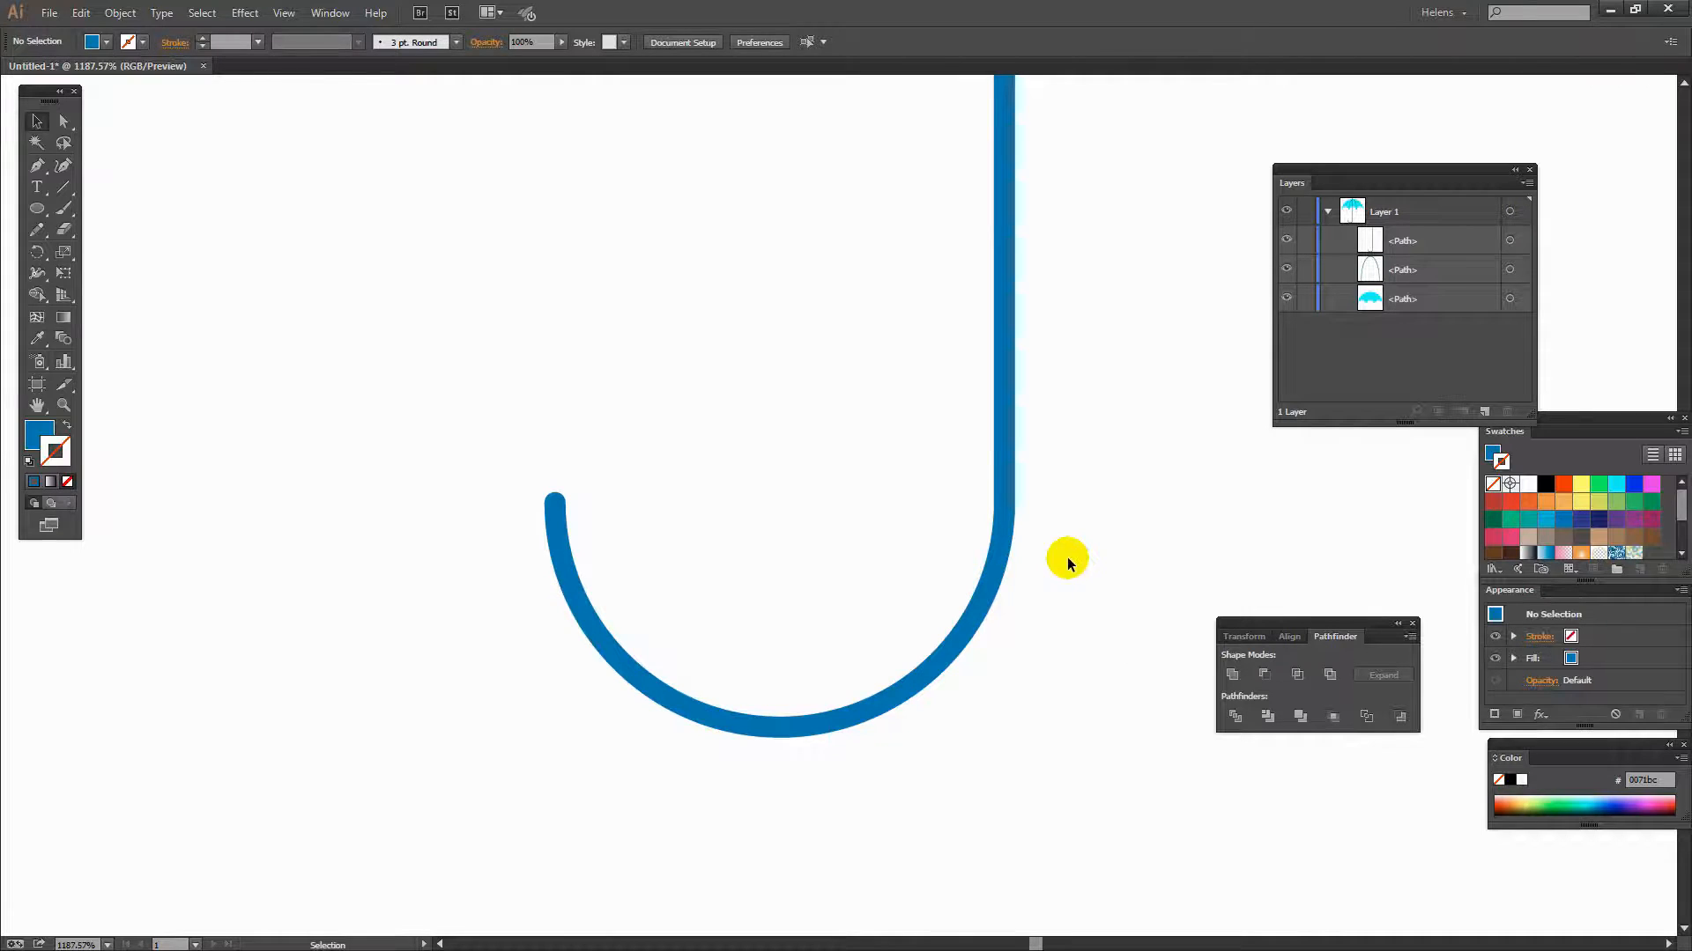
- Restack the handle beneath the canopy and group all the umbrella parts
key("ctrl+0")
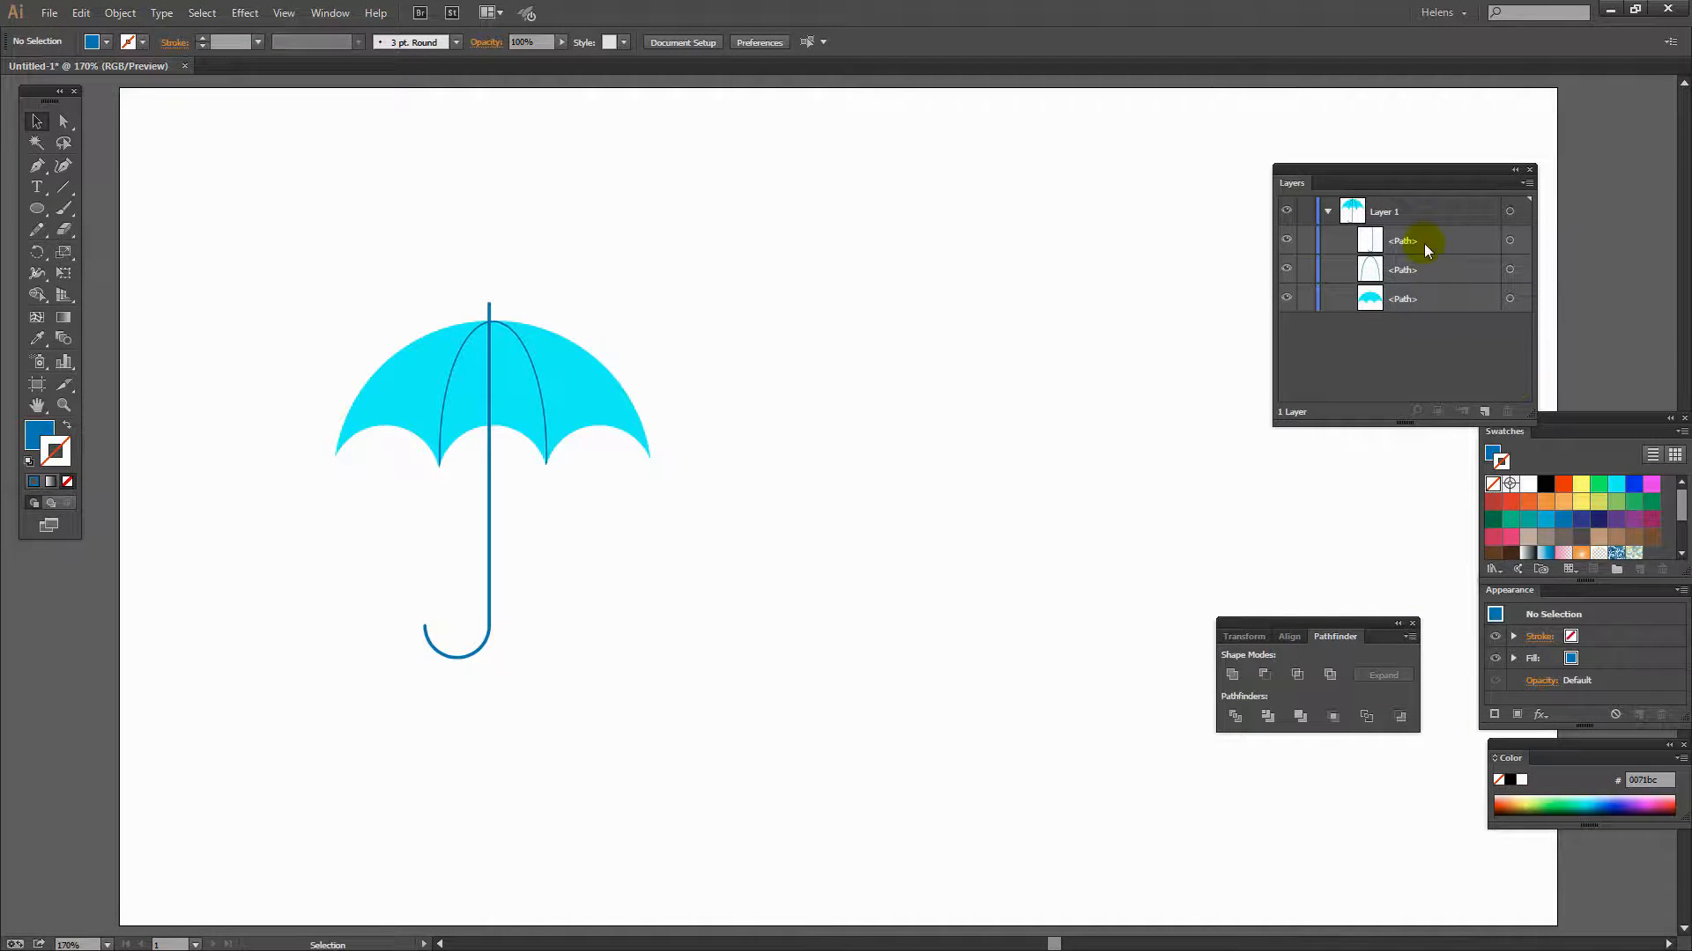
left_click_drag(1424, 243, 1427, 308)
left_click_drag(663, 733, 323, 229)
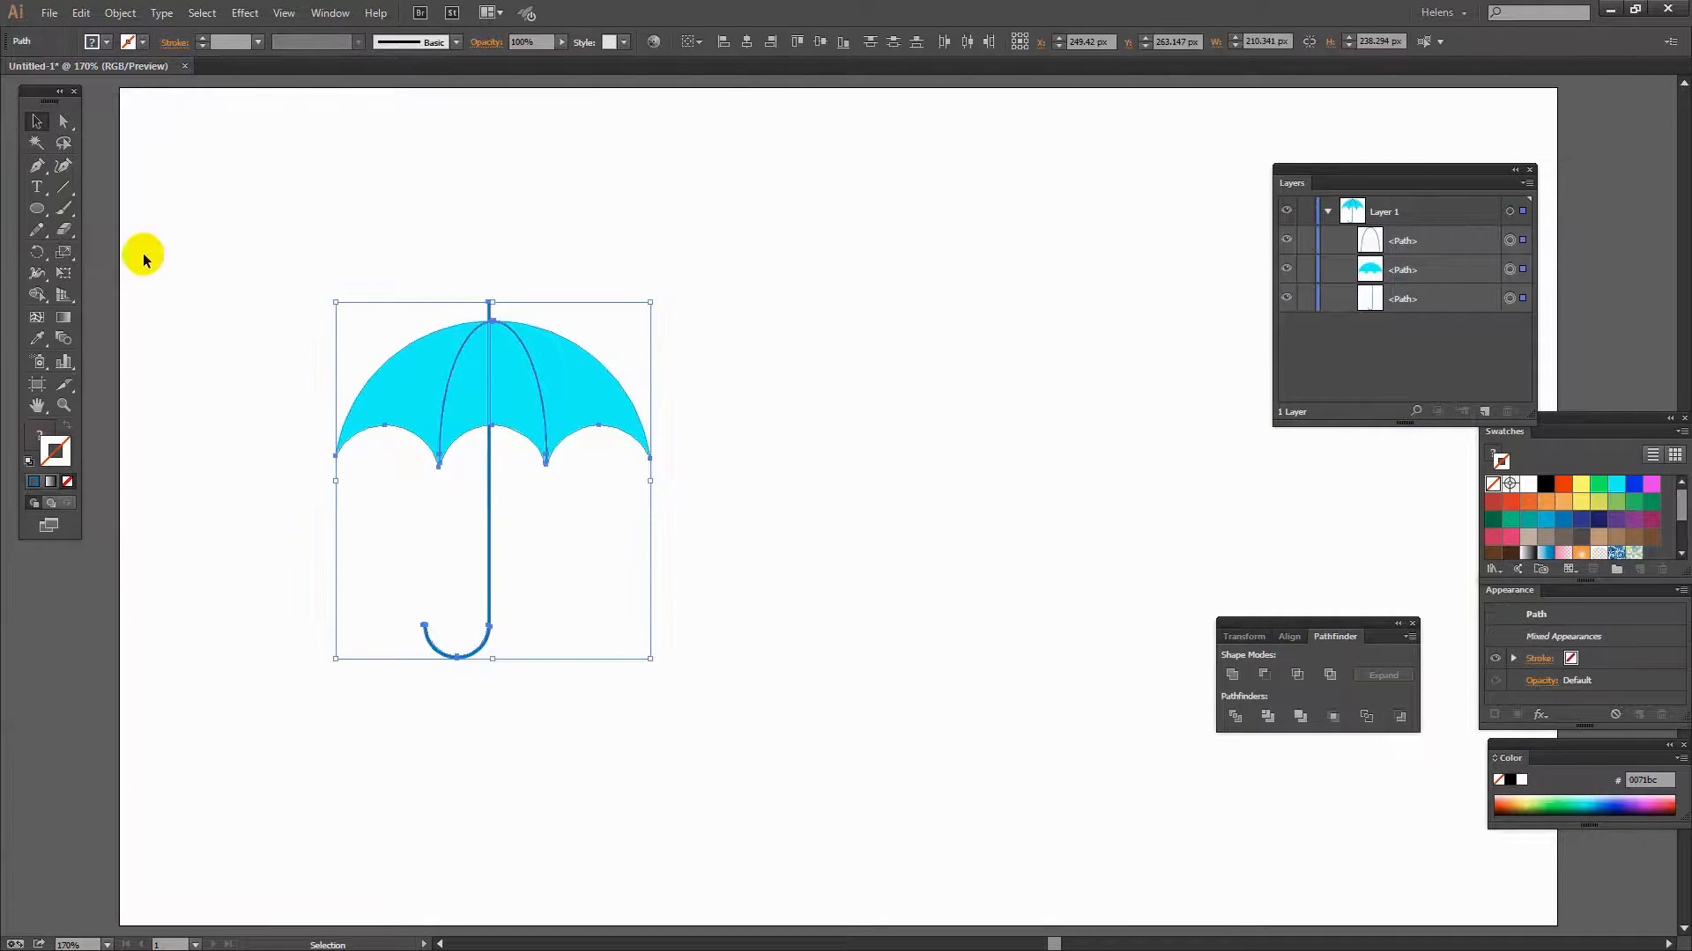
left_click(120, 13)
left_click(143, 79)
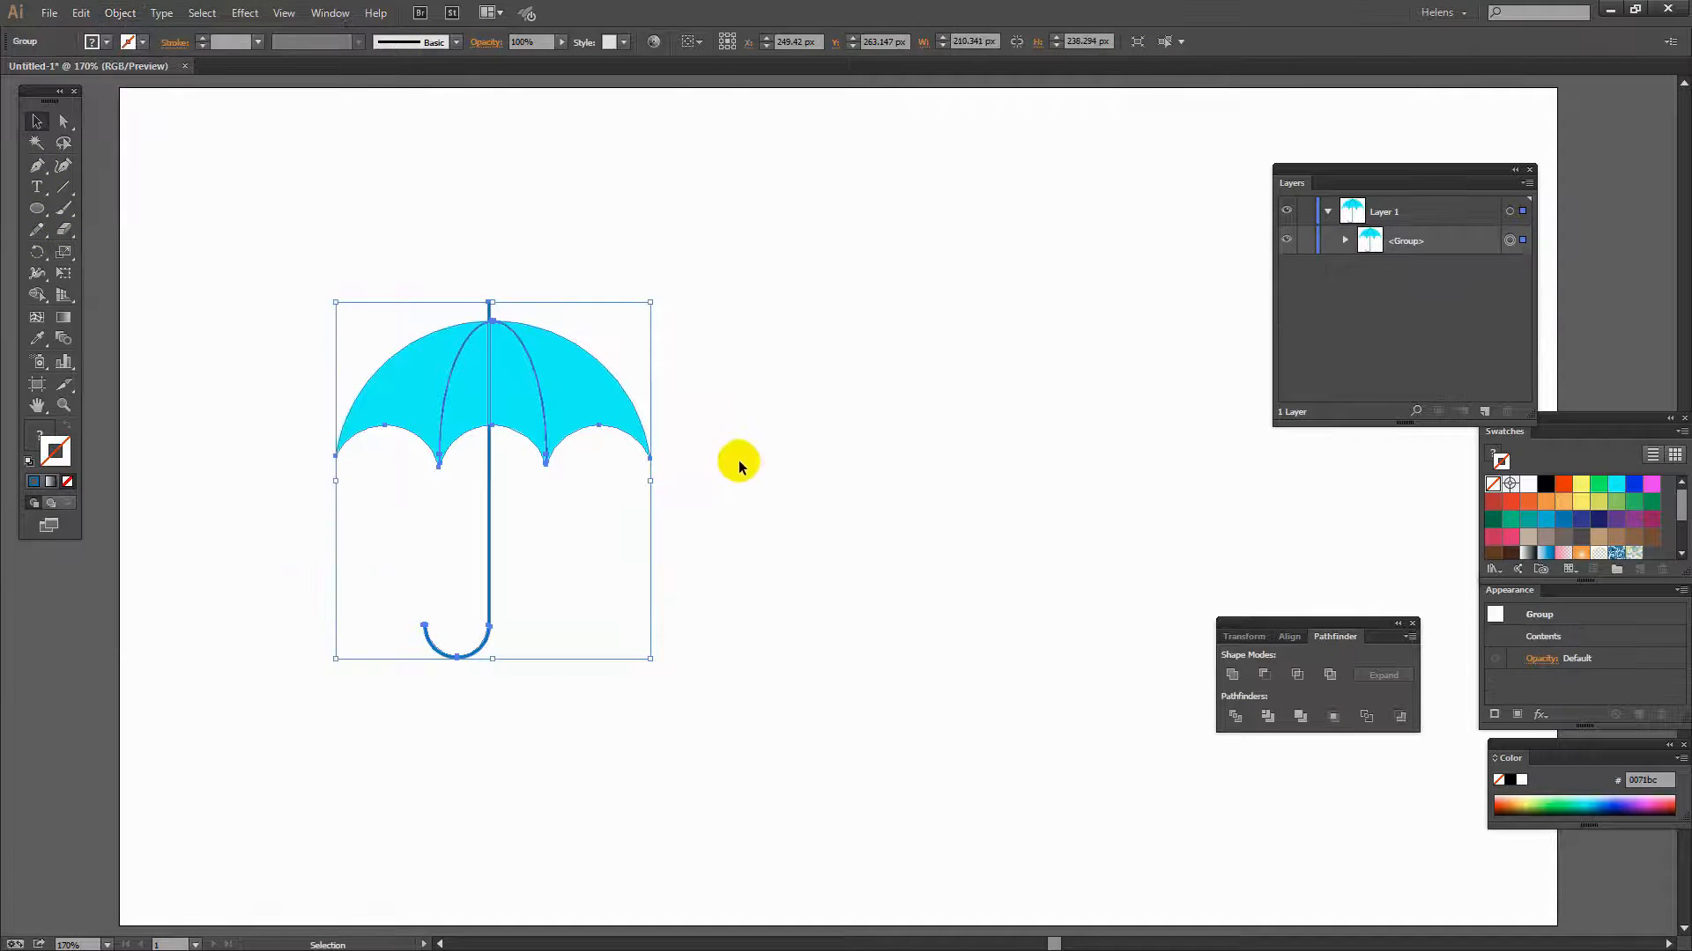
- Rotate the umbrella group slightly clockwise
left_click(738, 462)
left_click(553, 354)
left_click_drag(651, 304, 616, 374)
left_click(673, 481)
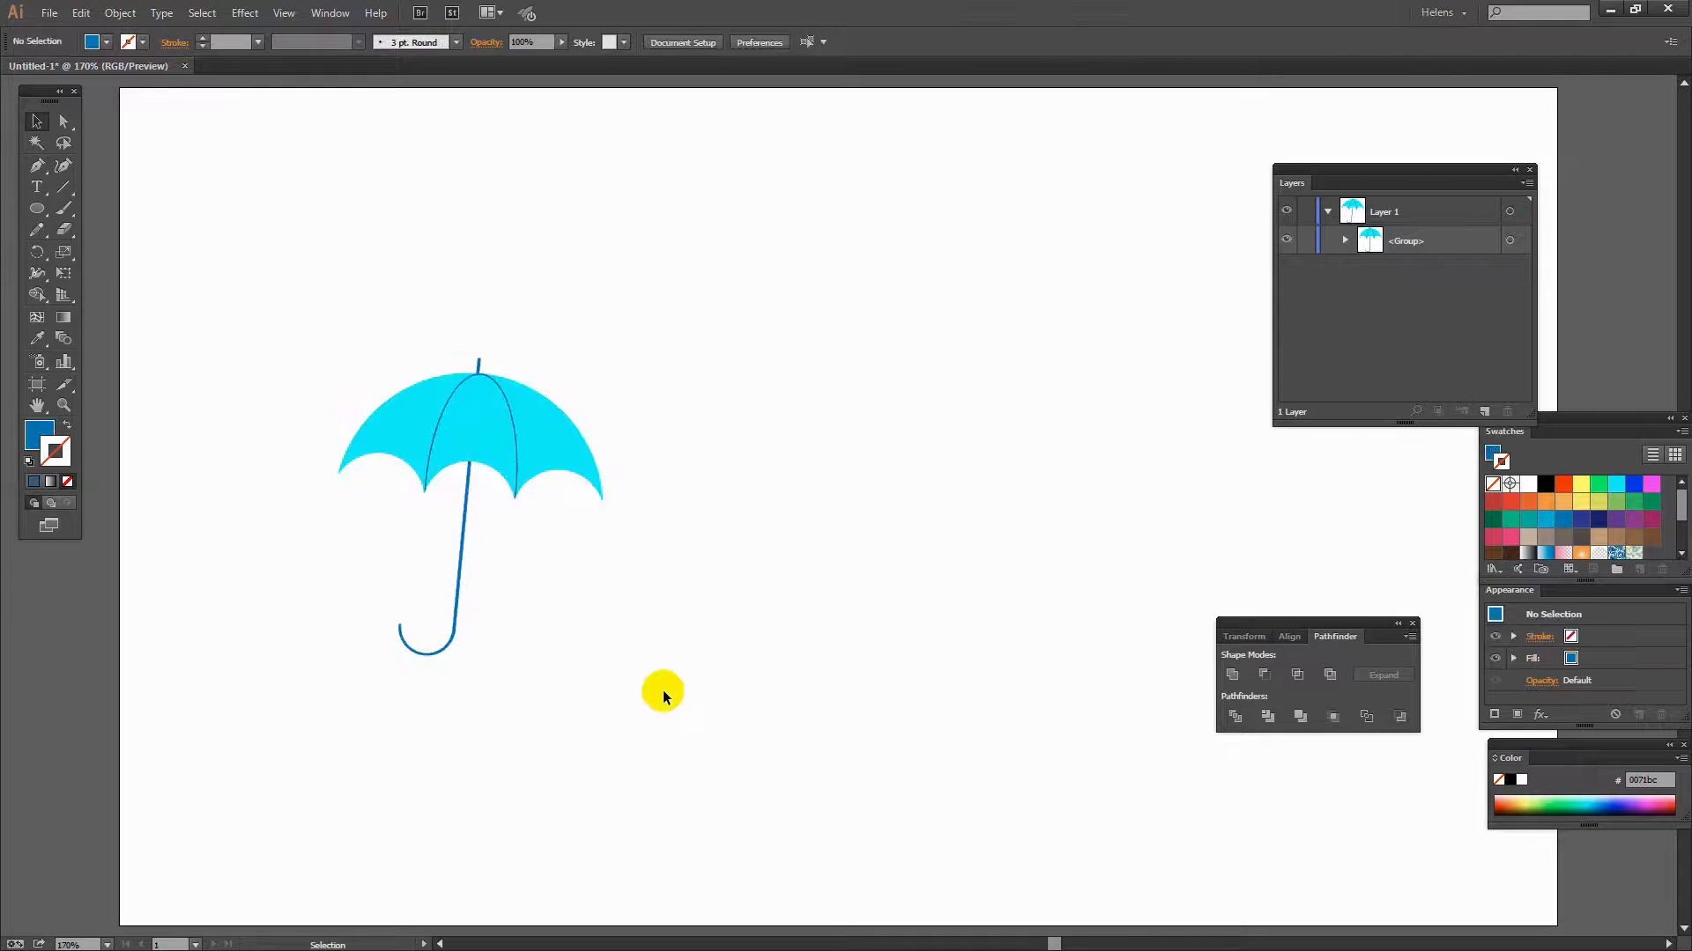
- Move the umbrella to the upper left of the artboard
left_click_drag(427, 446, 319, 204)
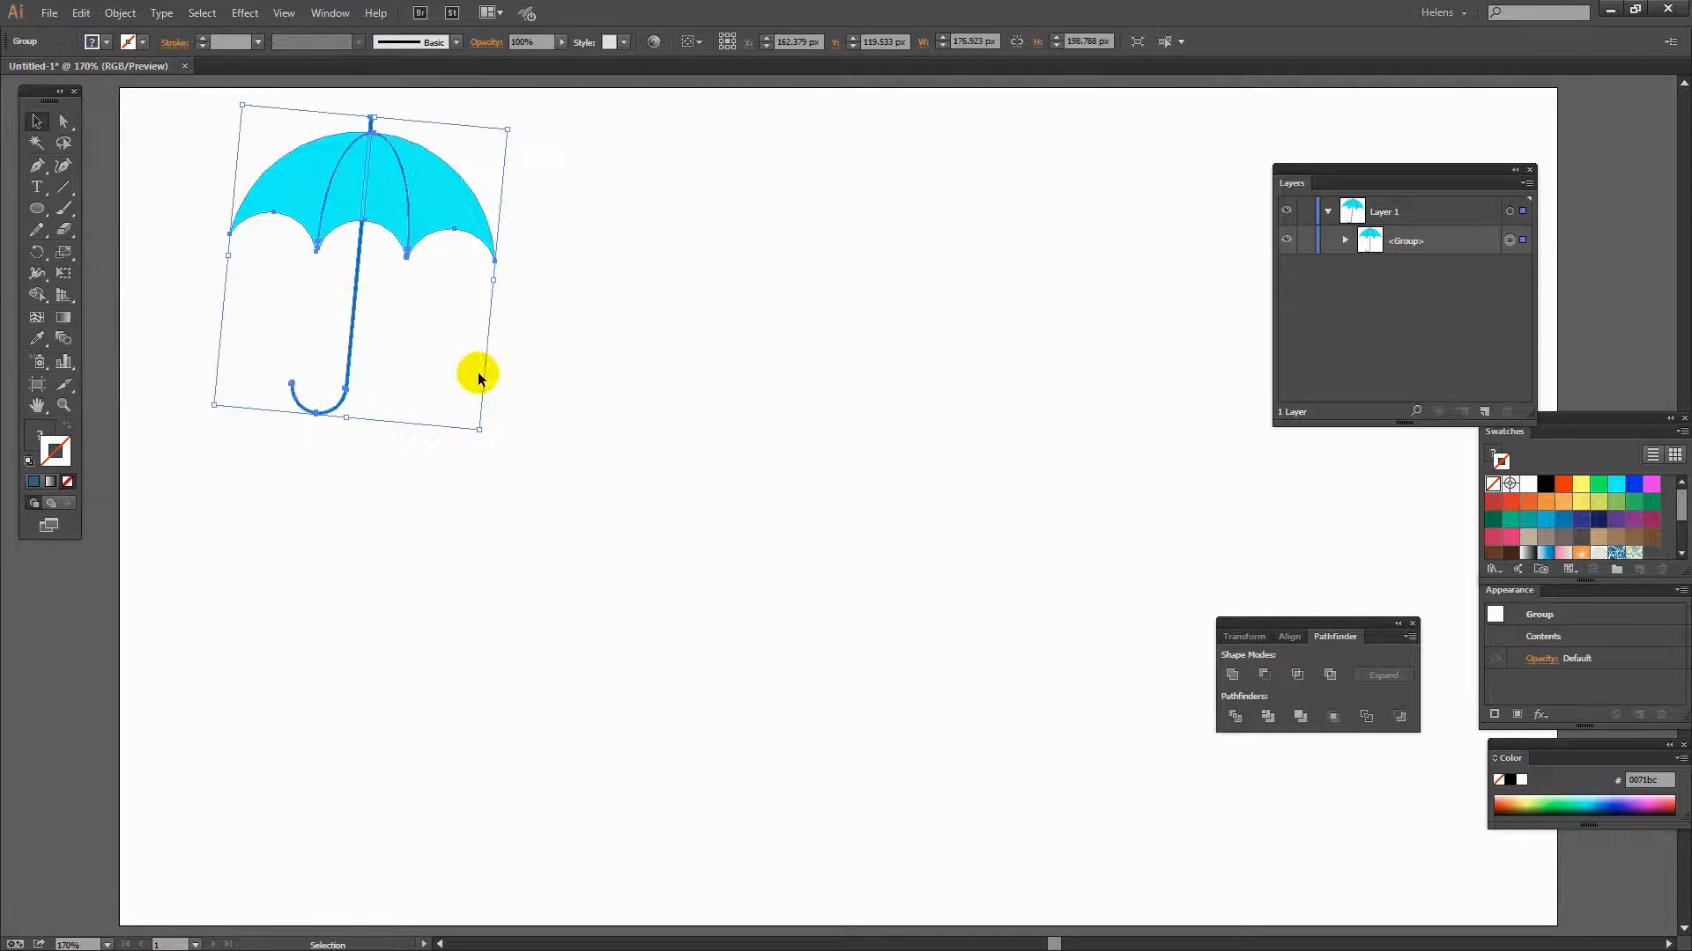
left_click(625, 542)
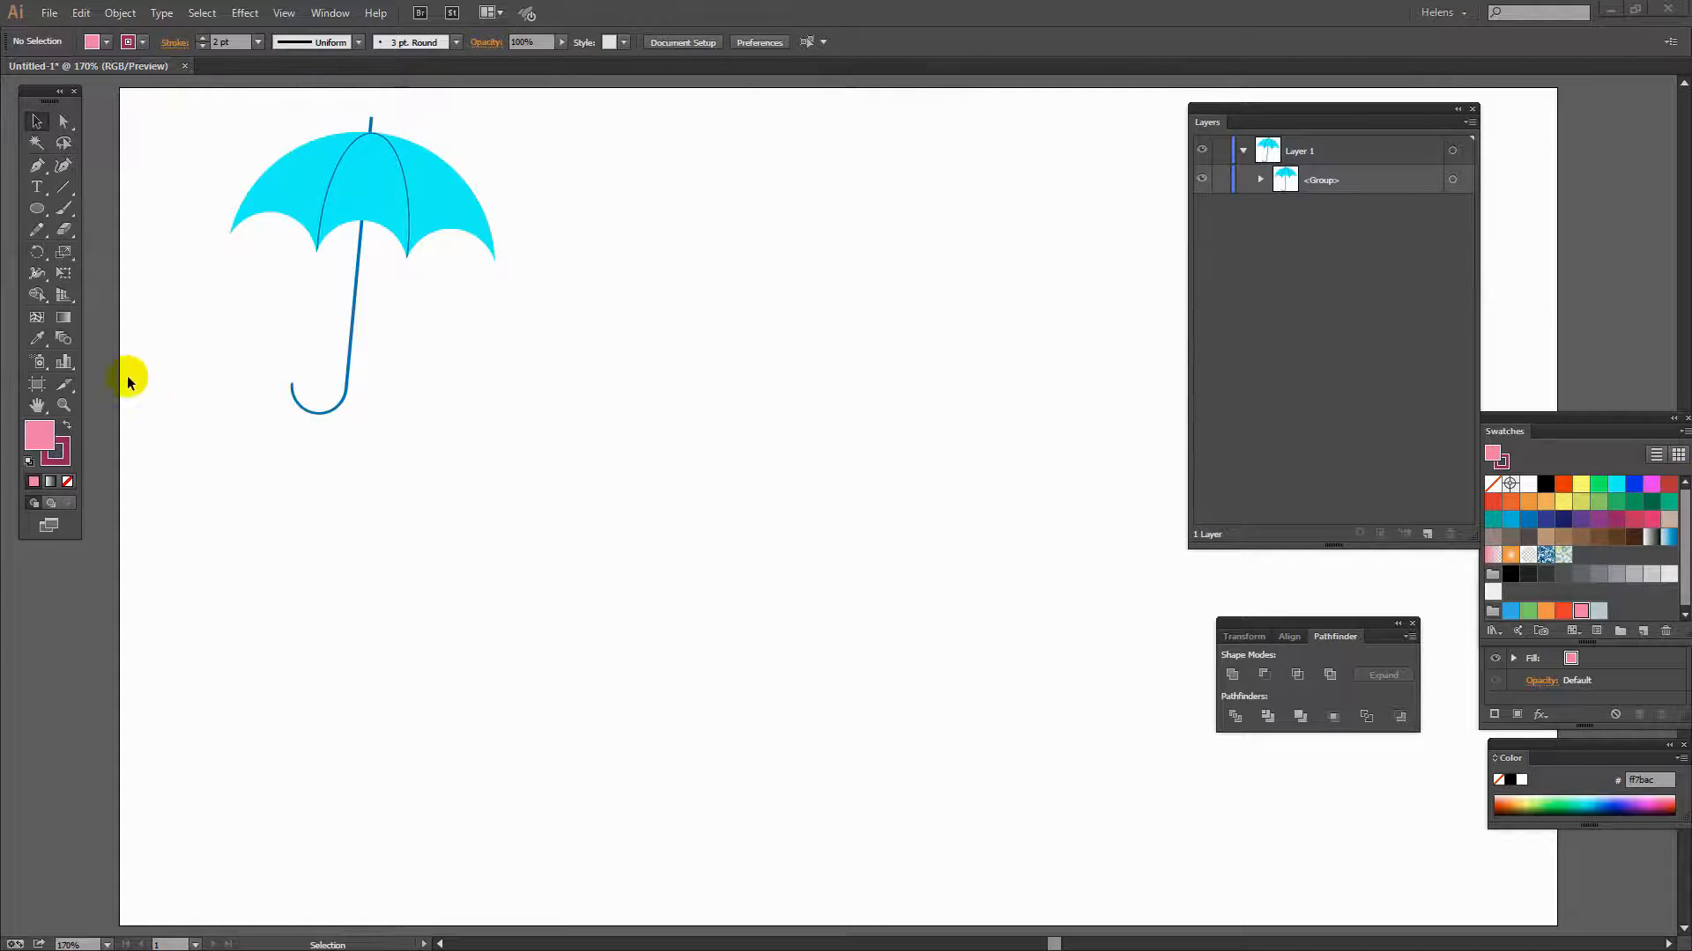
- Draw a tall pink rectangle about 35 px wide and 246 px high
left_click(34, 211)
left_click_drag(33, 213, 104, 212)
left_click_drag(515, 377, 565, 746)
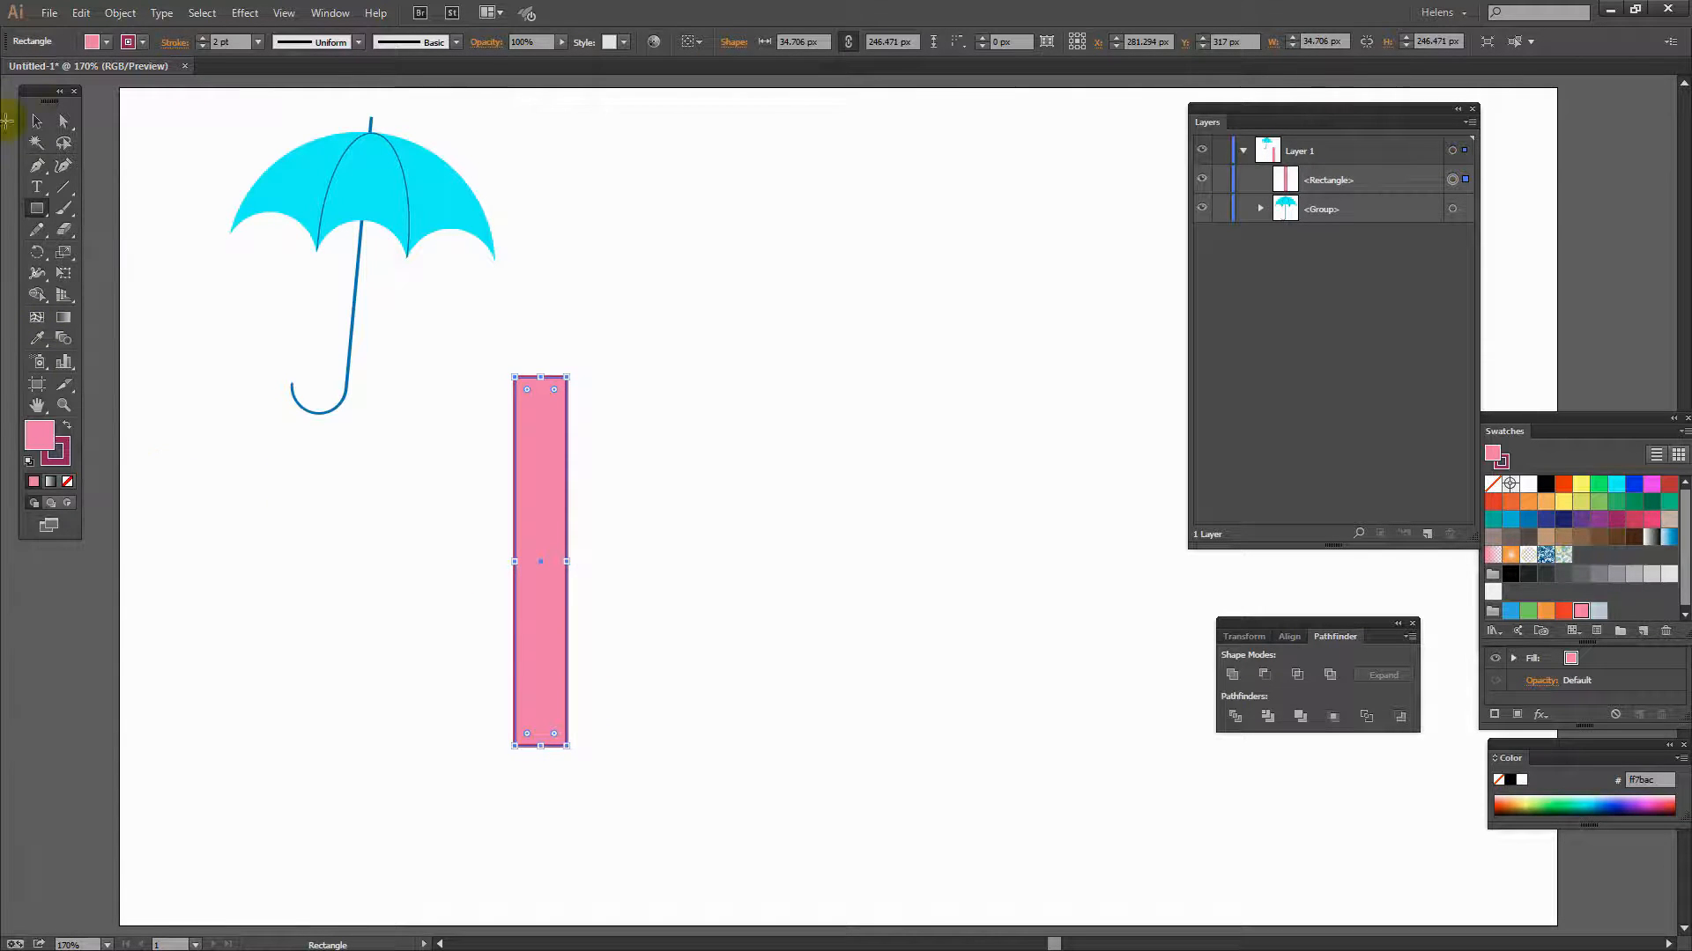
left_click(36, 120)
left_click(472, 634)
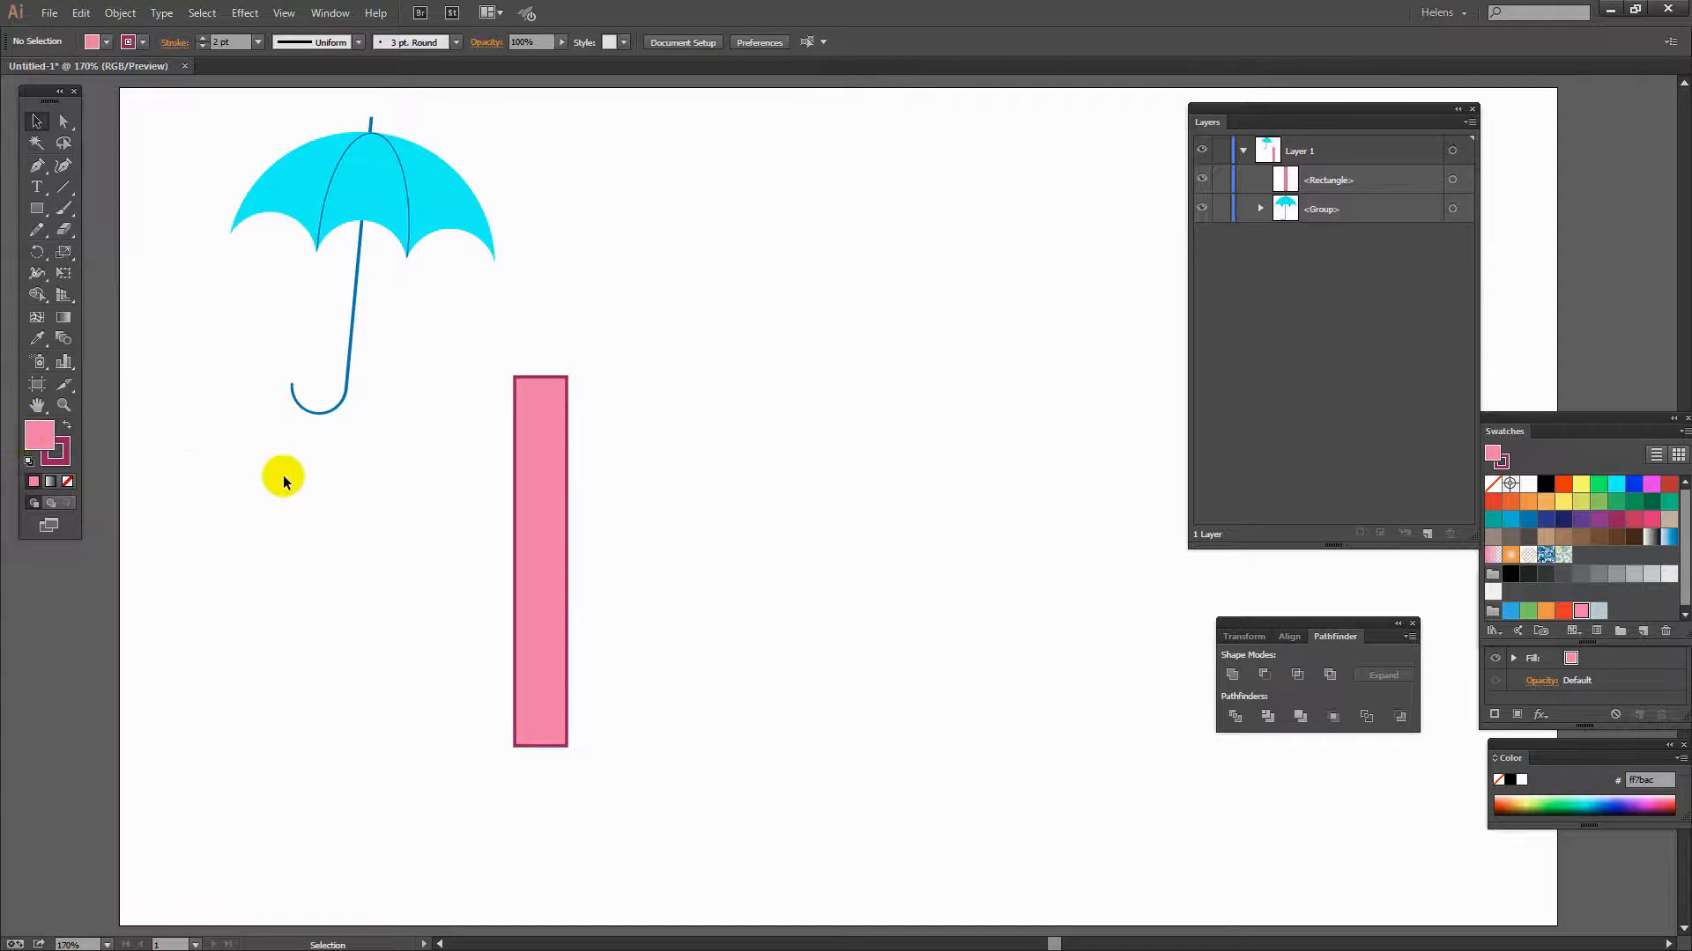
- Draw a small circle about 35 px wide below the umbrella
left_click(37, 210)
left_click_drag(40, 214, 113, 249)
left_click_drag(279, 599, 319, 648)
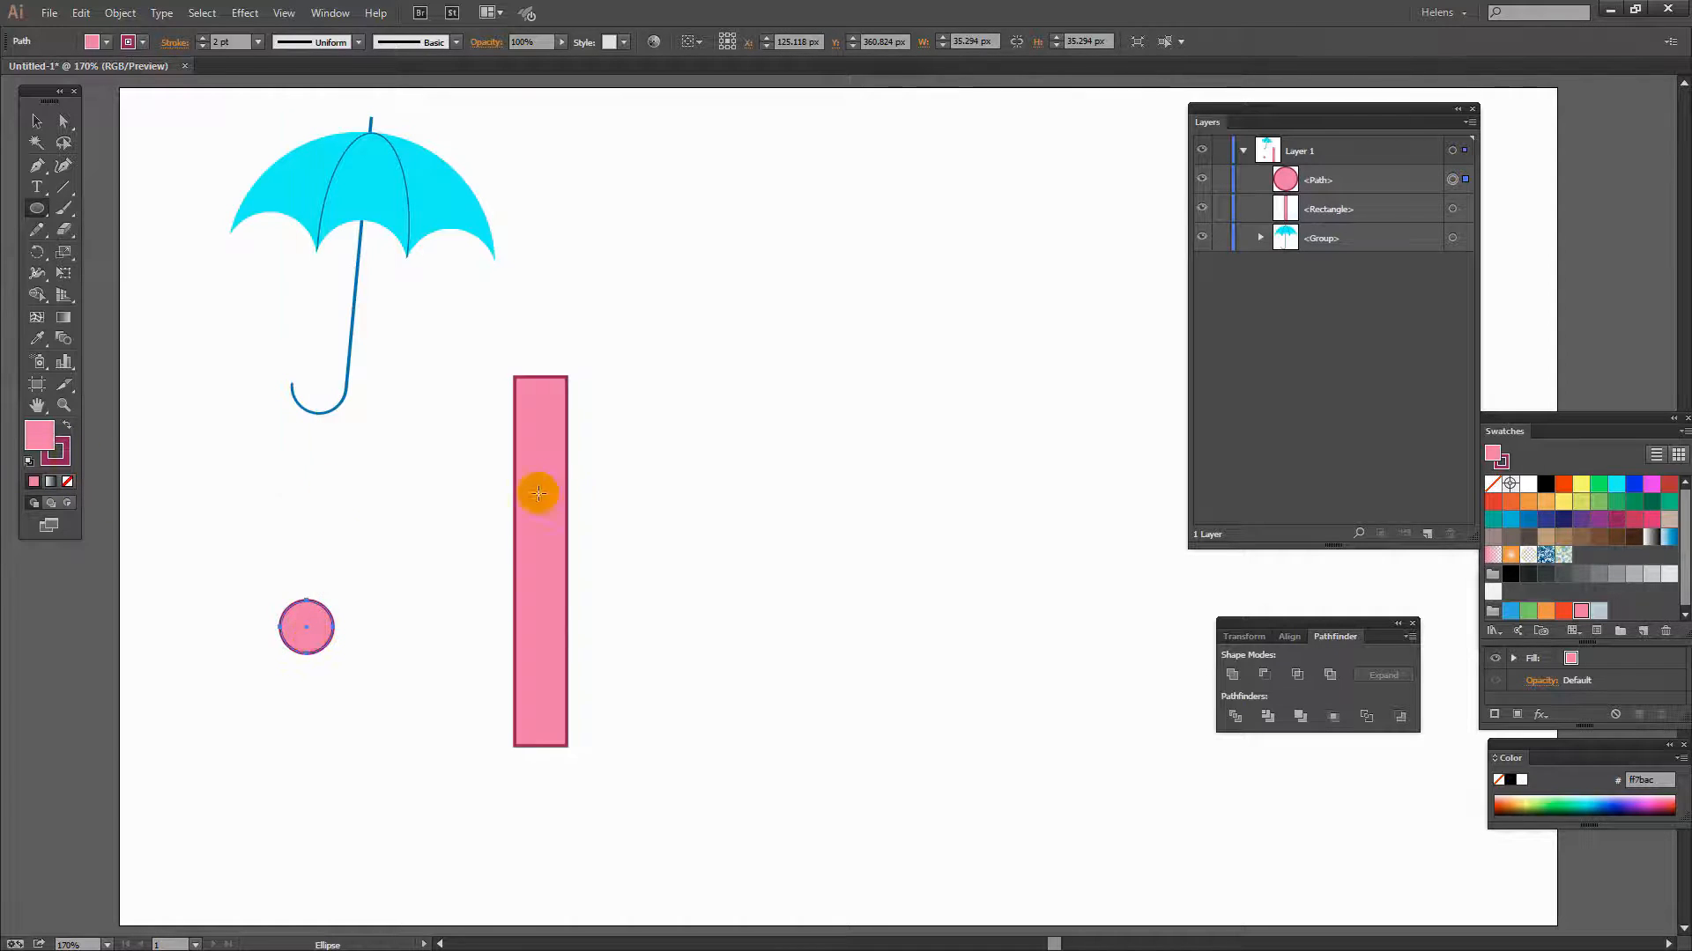
- Remove the circle's stroke and fill it with green
left_click(60, 455)
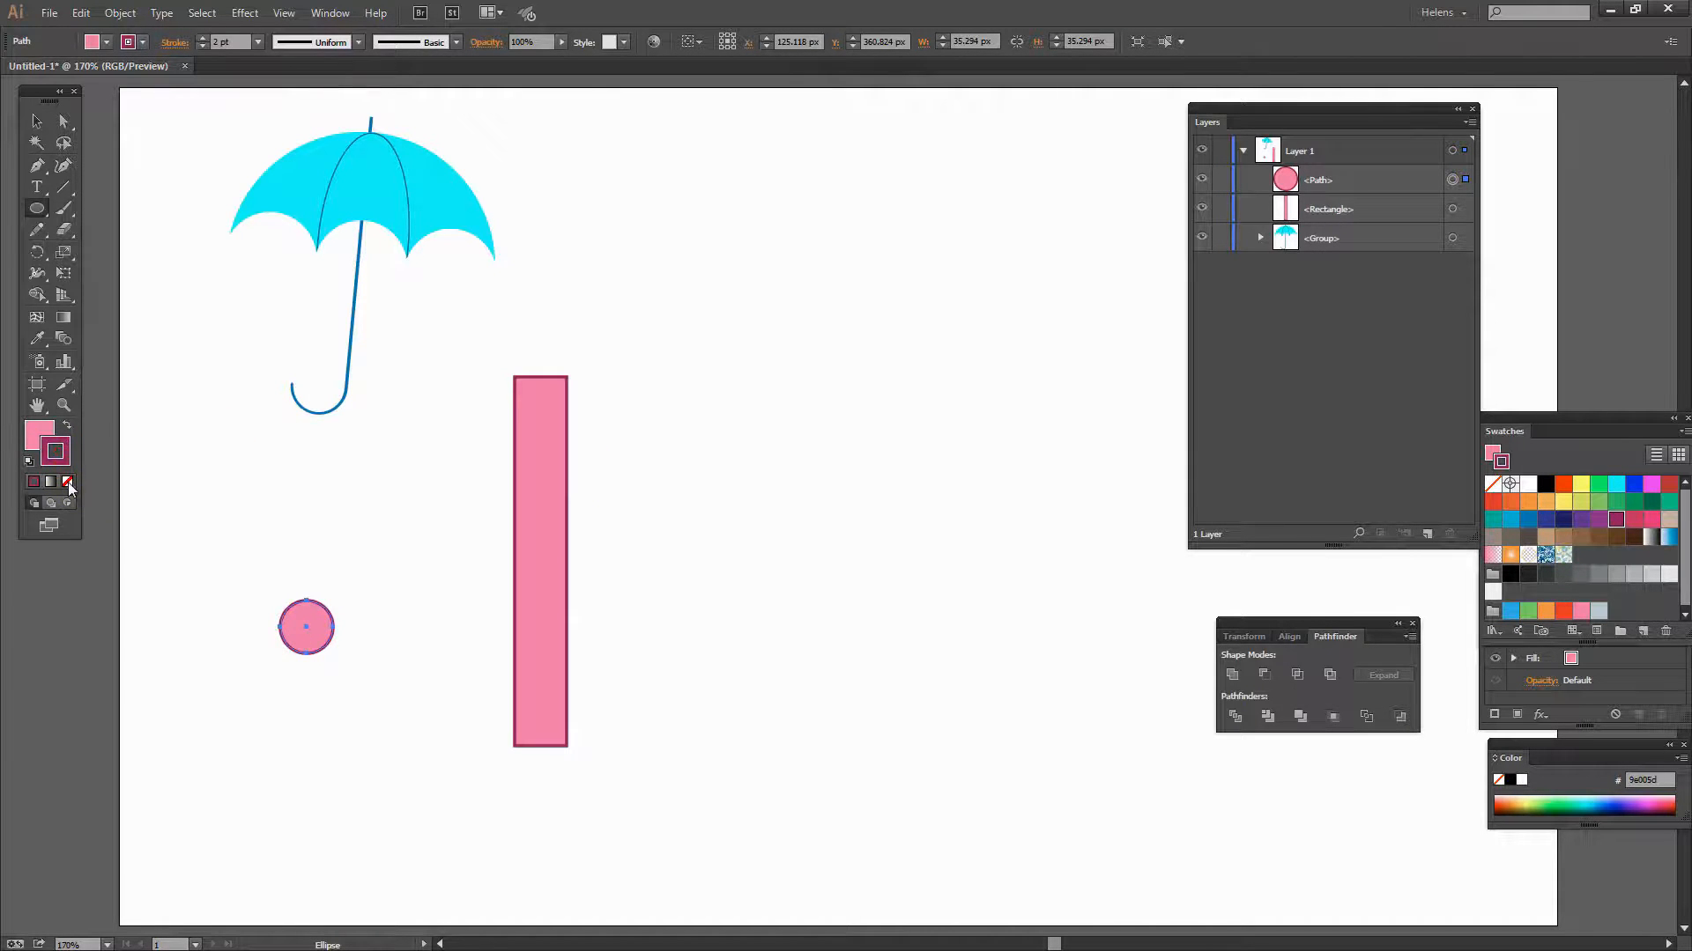
left_click(68, 482)
left_click(39, 435)
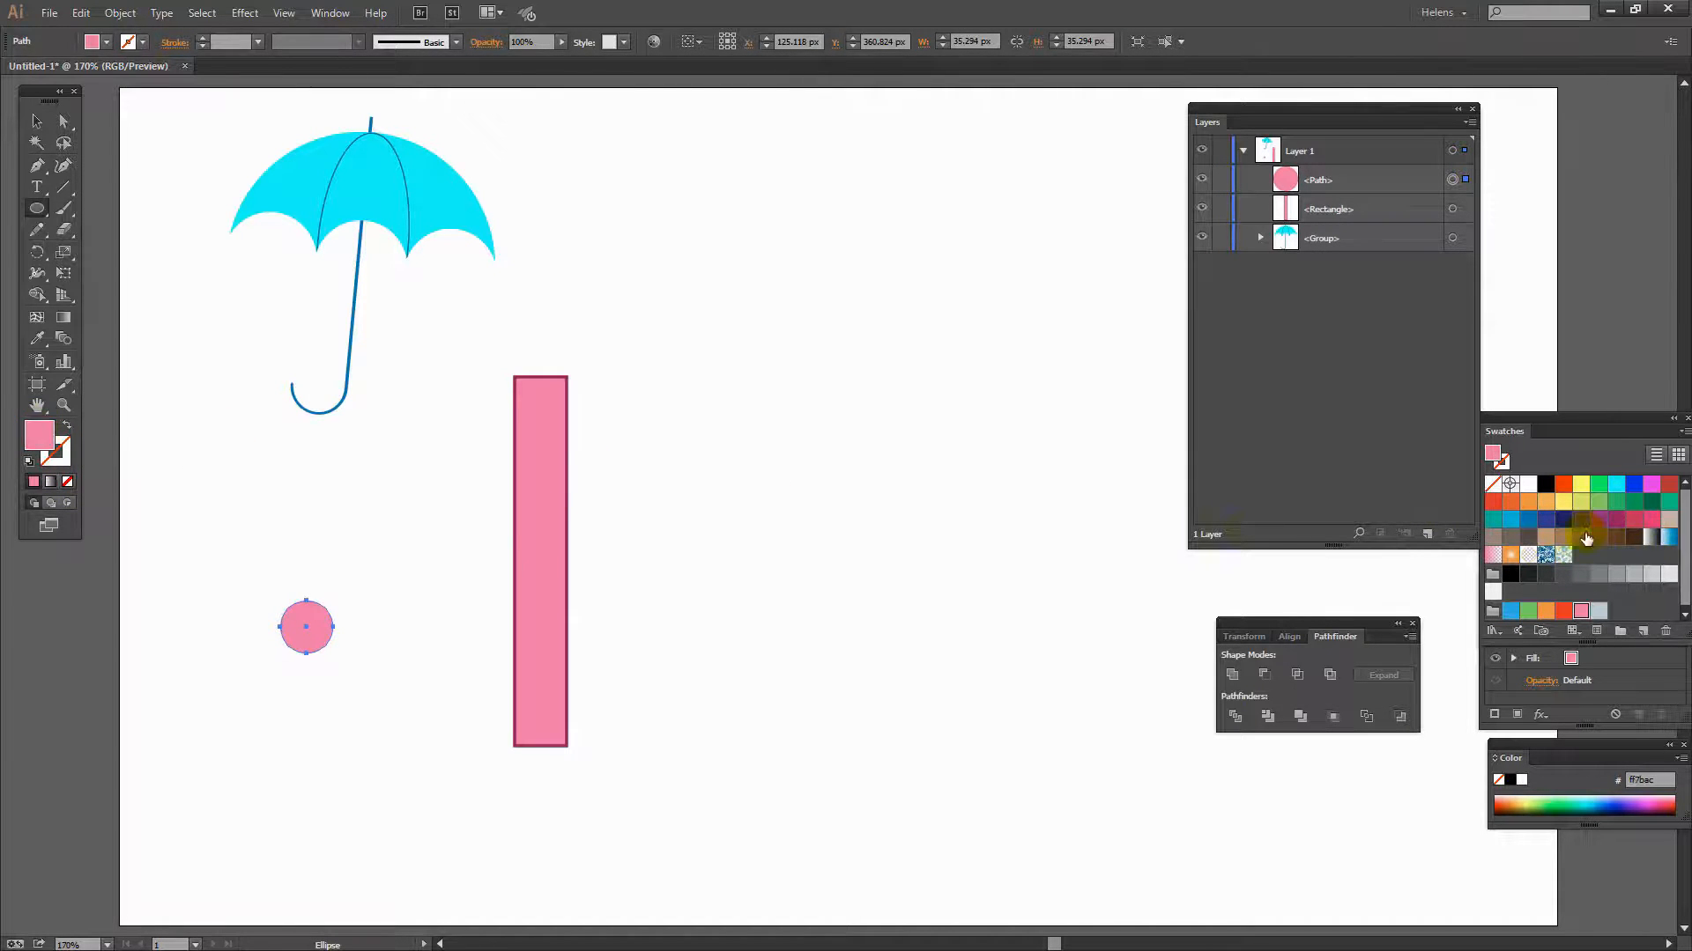
left_click(1527, 611)
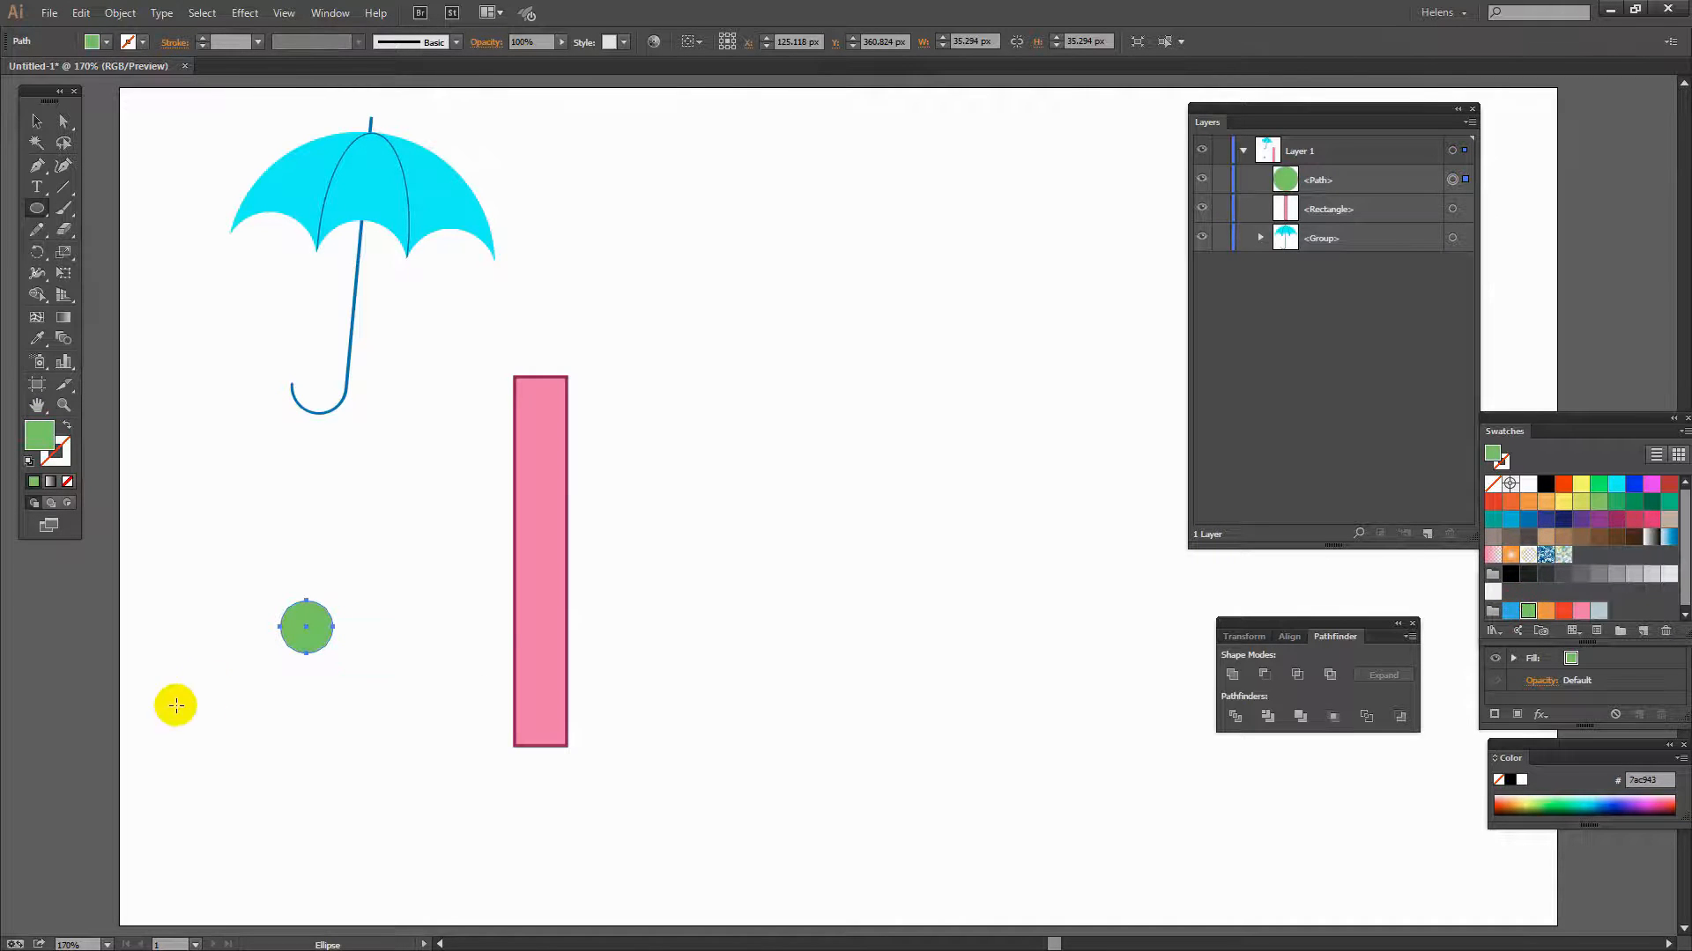
- Move the green circle onto the middle of the pink rectangle
key("v")
left_click_drag(304, 643, 541, 571)
left_click_drag(542, 586, 542, 590)
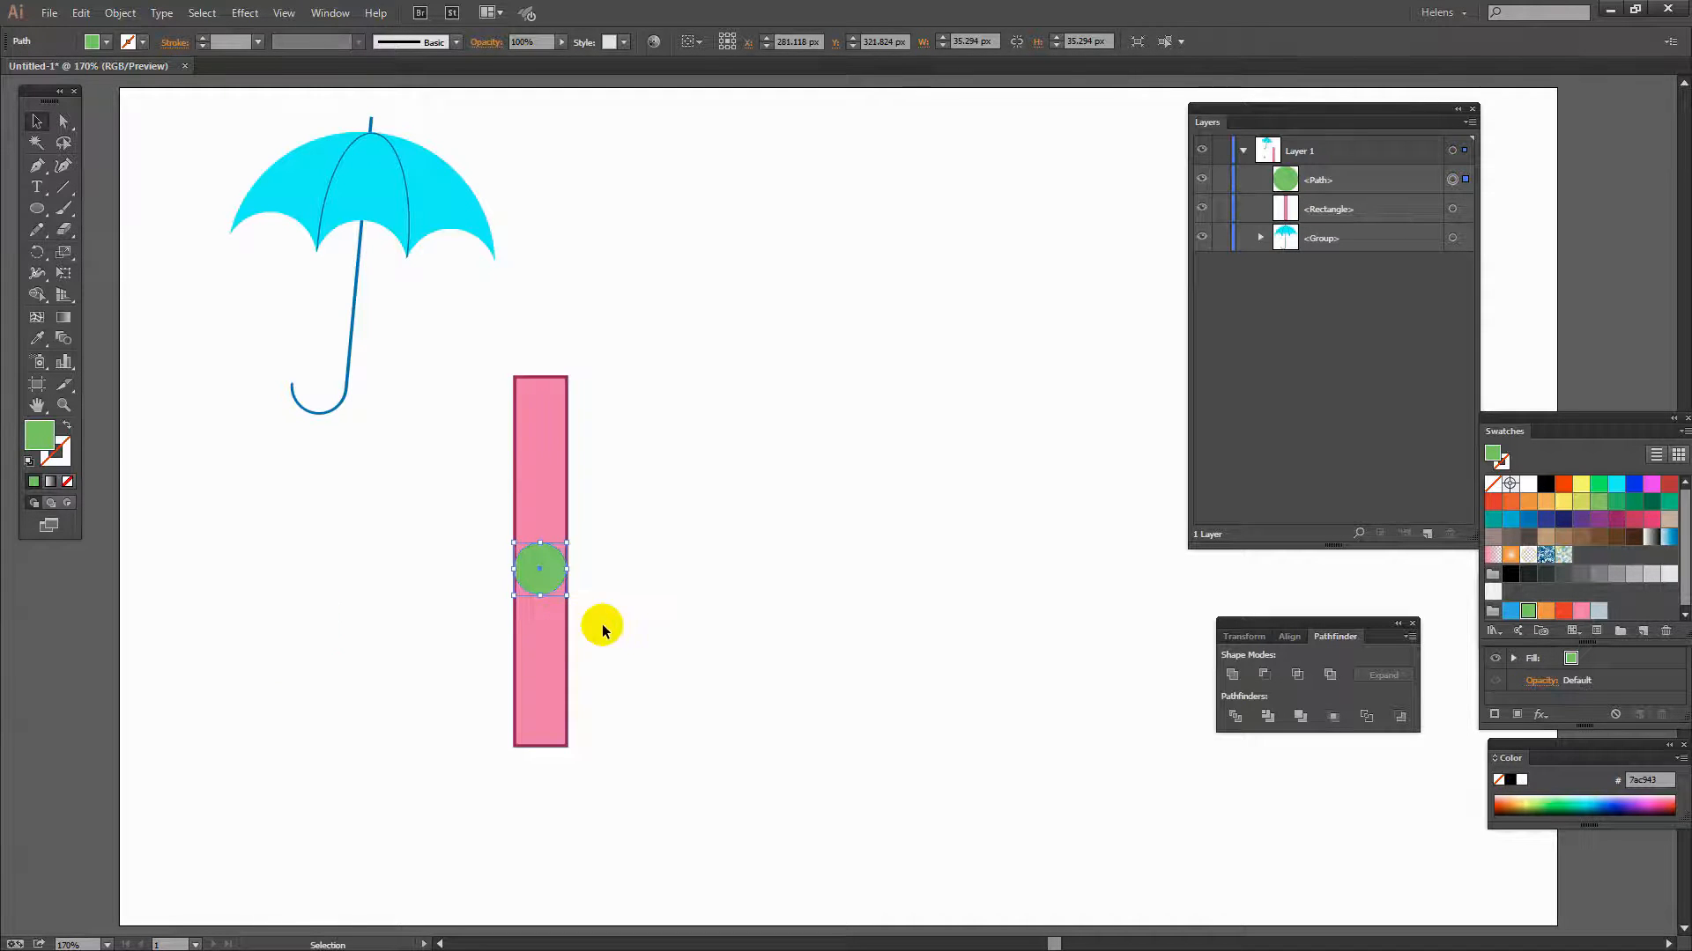
- Enlarge the green circle so it spans the full width of the pink rectangle
left_click(602, 625)
key("z")
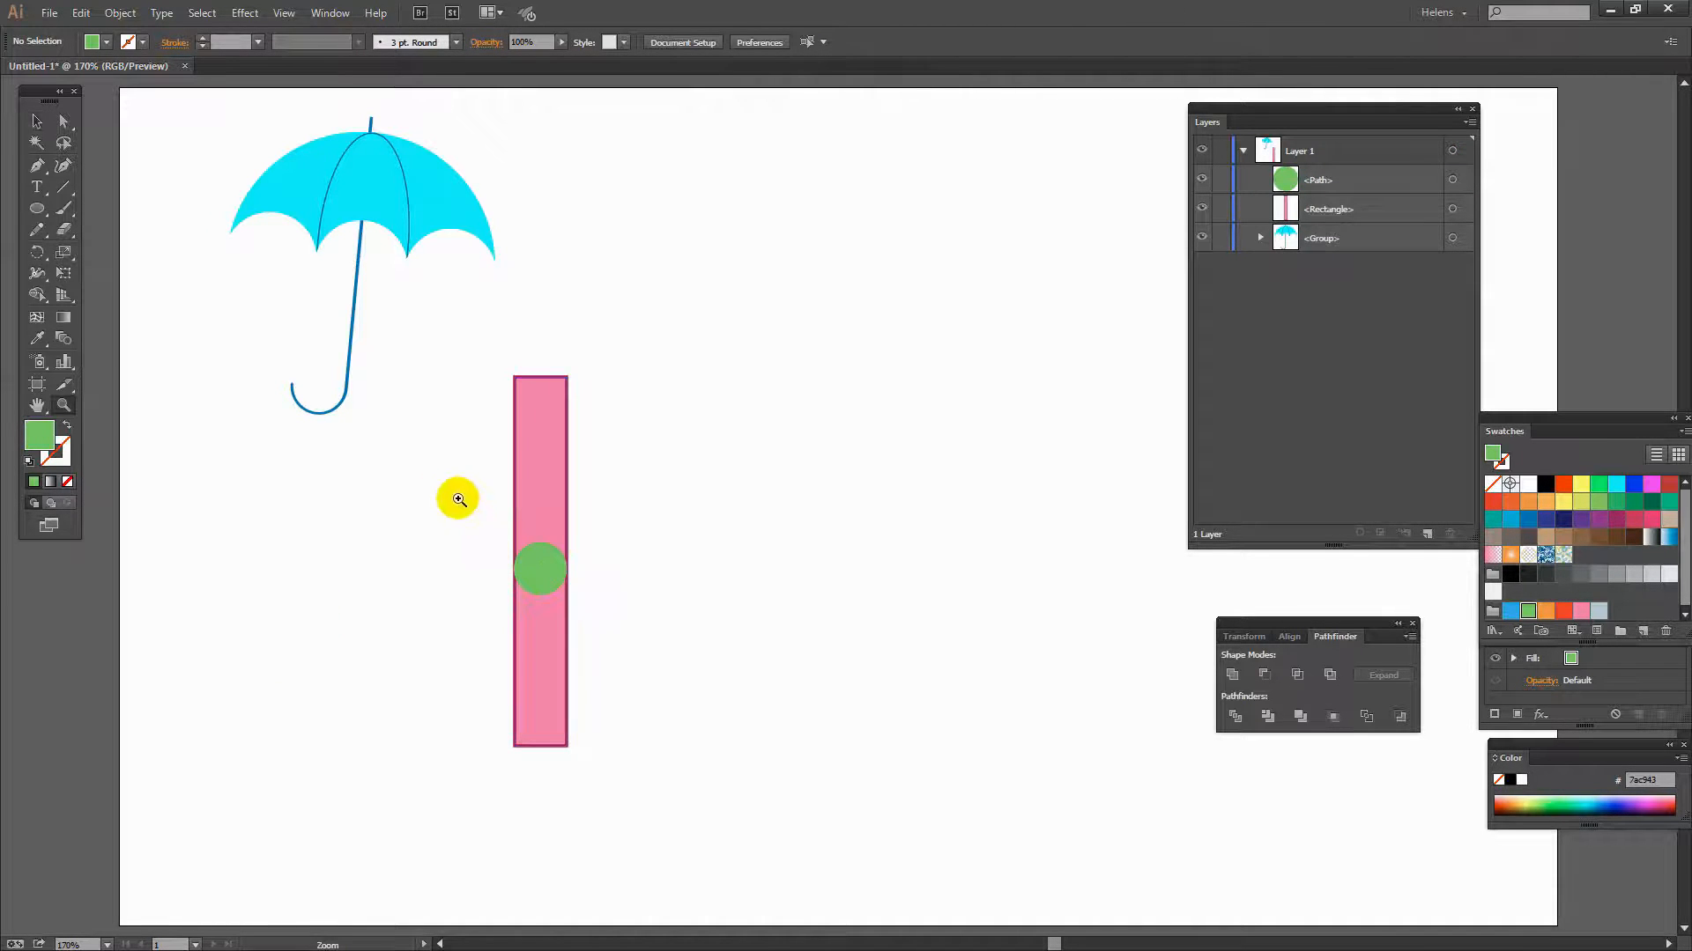
left_click_drag(460, 510, 605, 634)
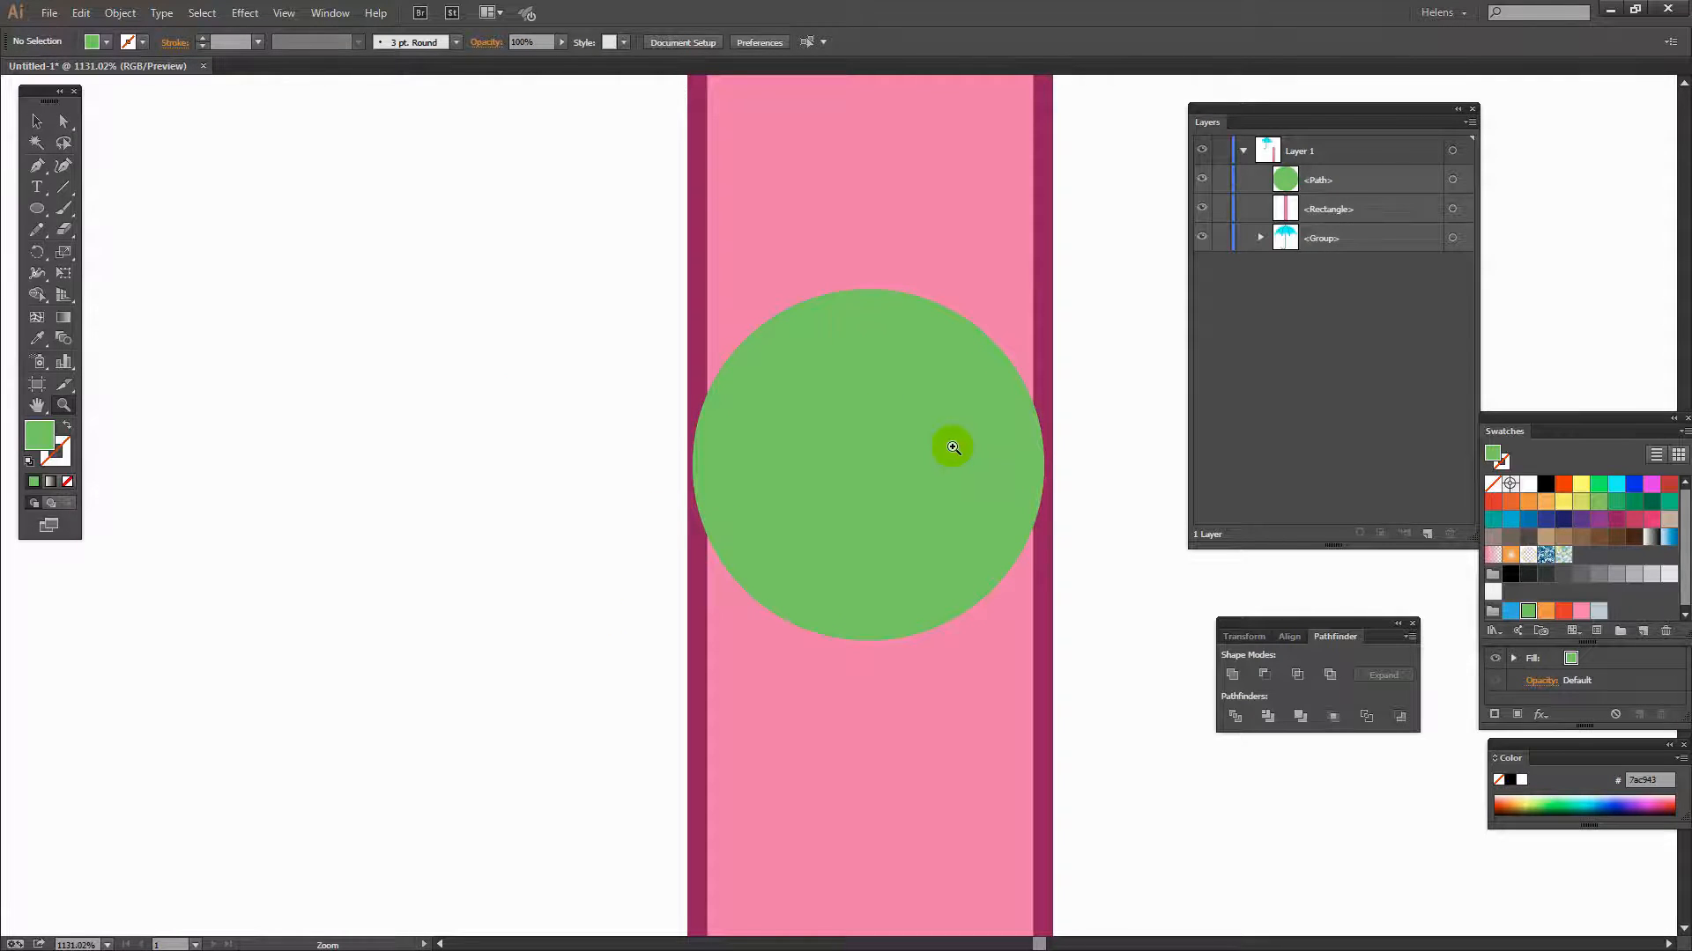
key("v")
left_click(868, 438)
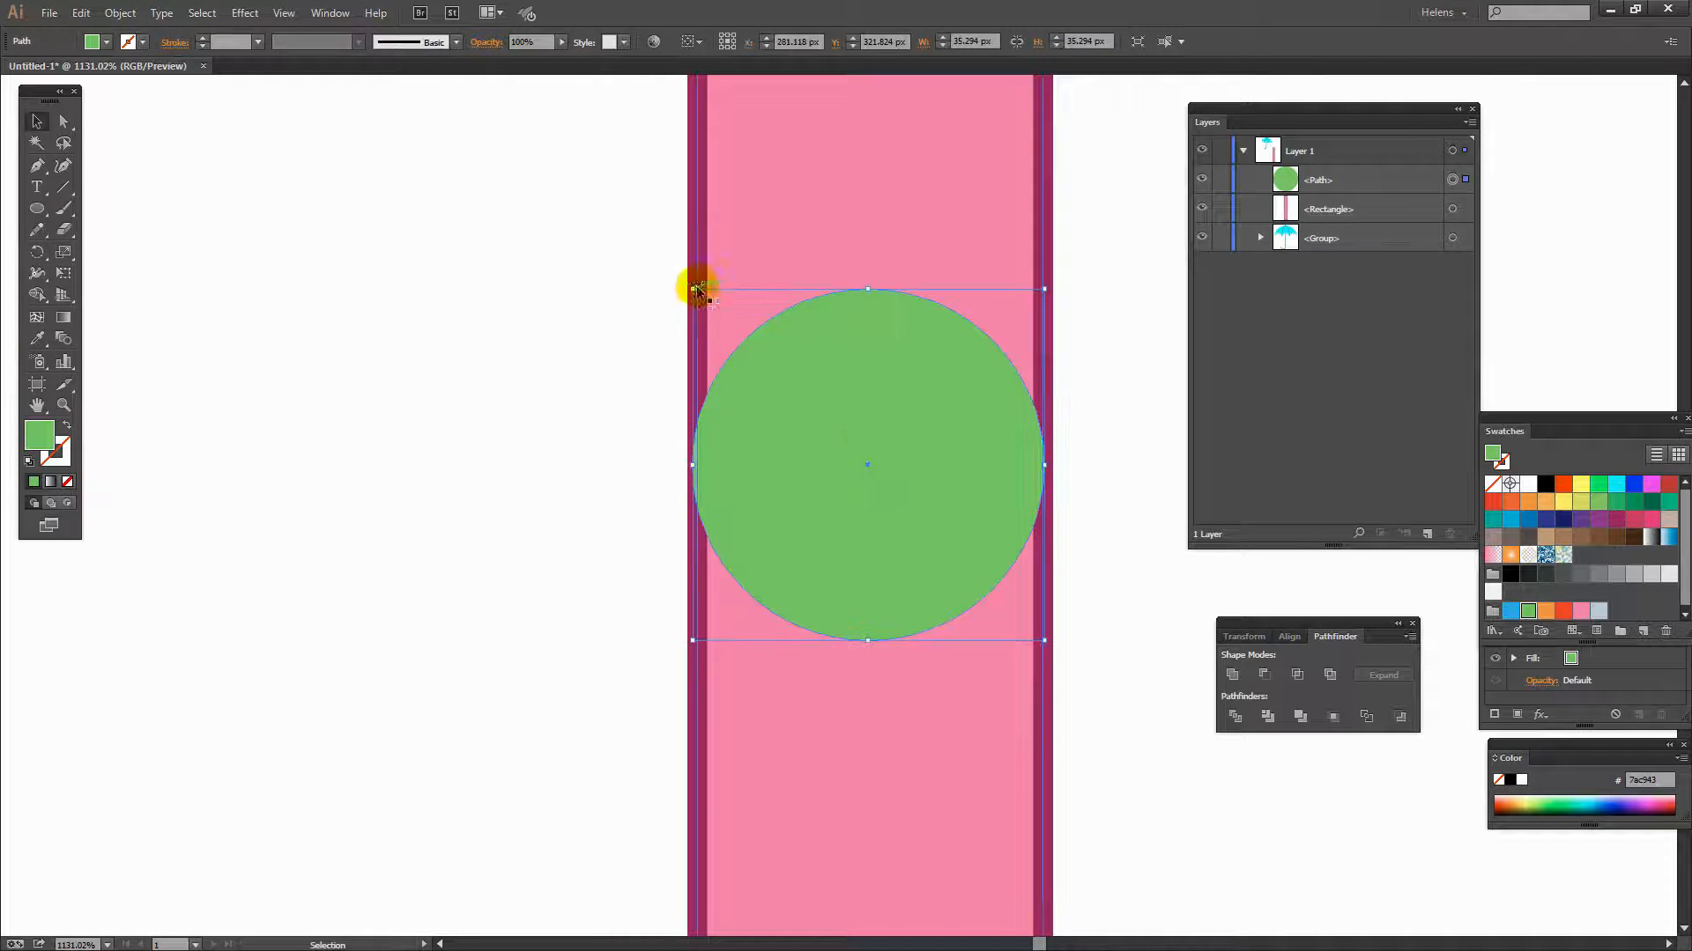
left_click_drag(695, 289, 687, 274)
left_click(605, 347)
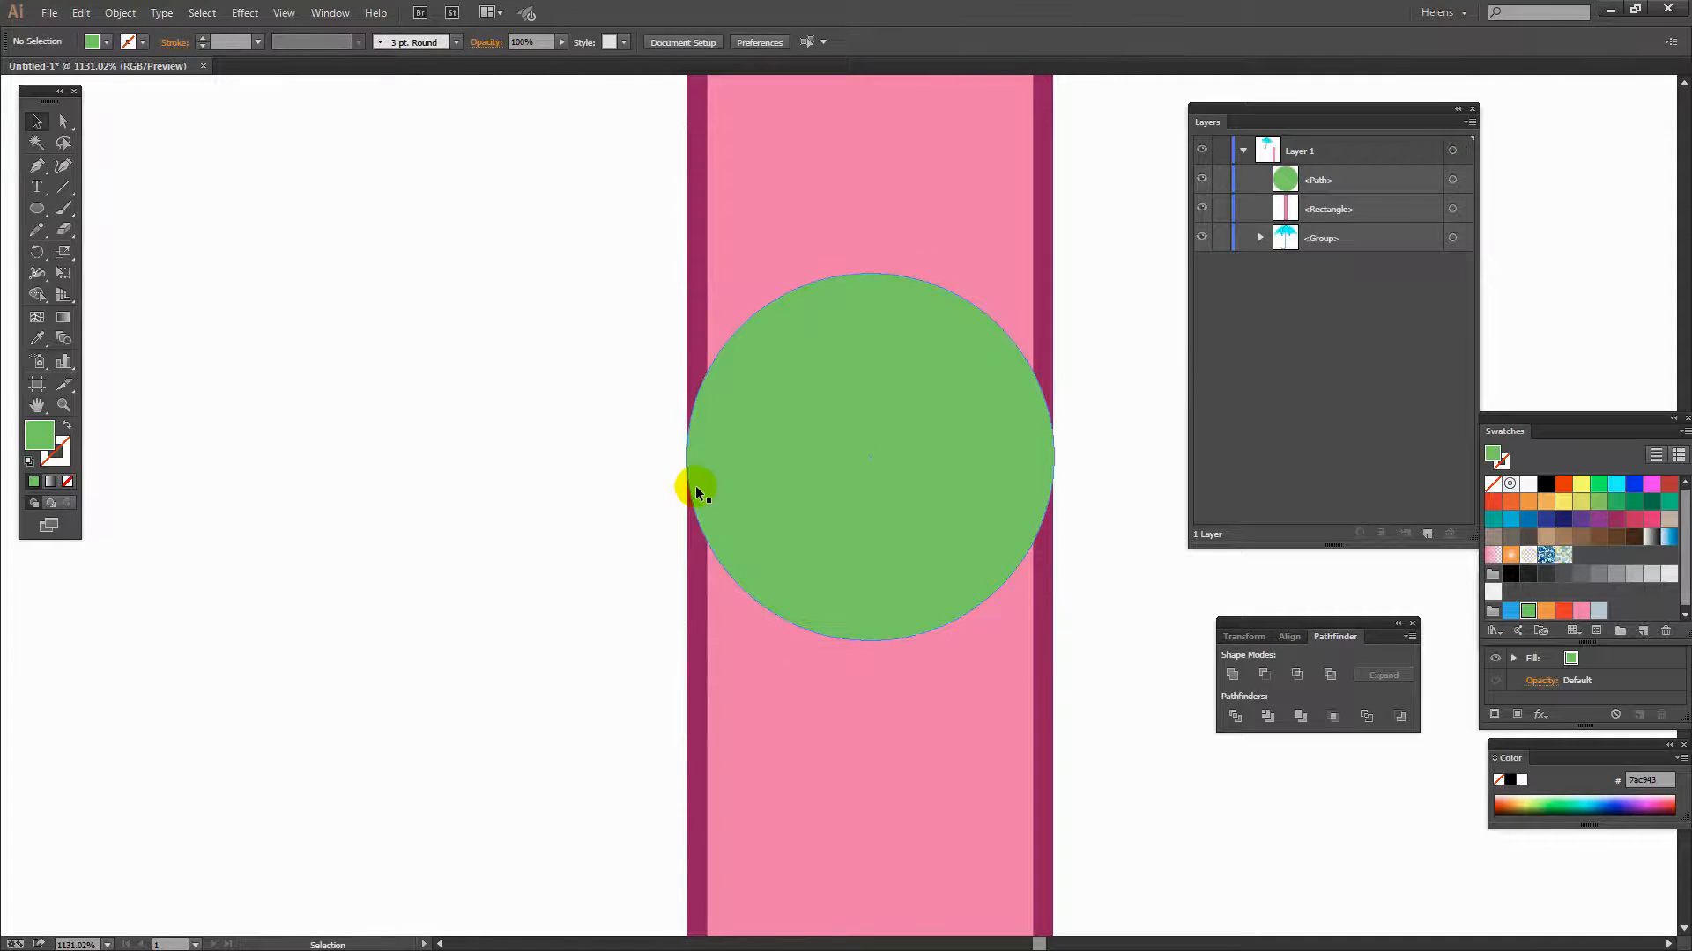
key("ctrl+0")
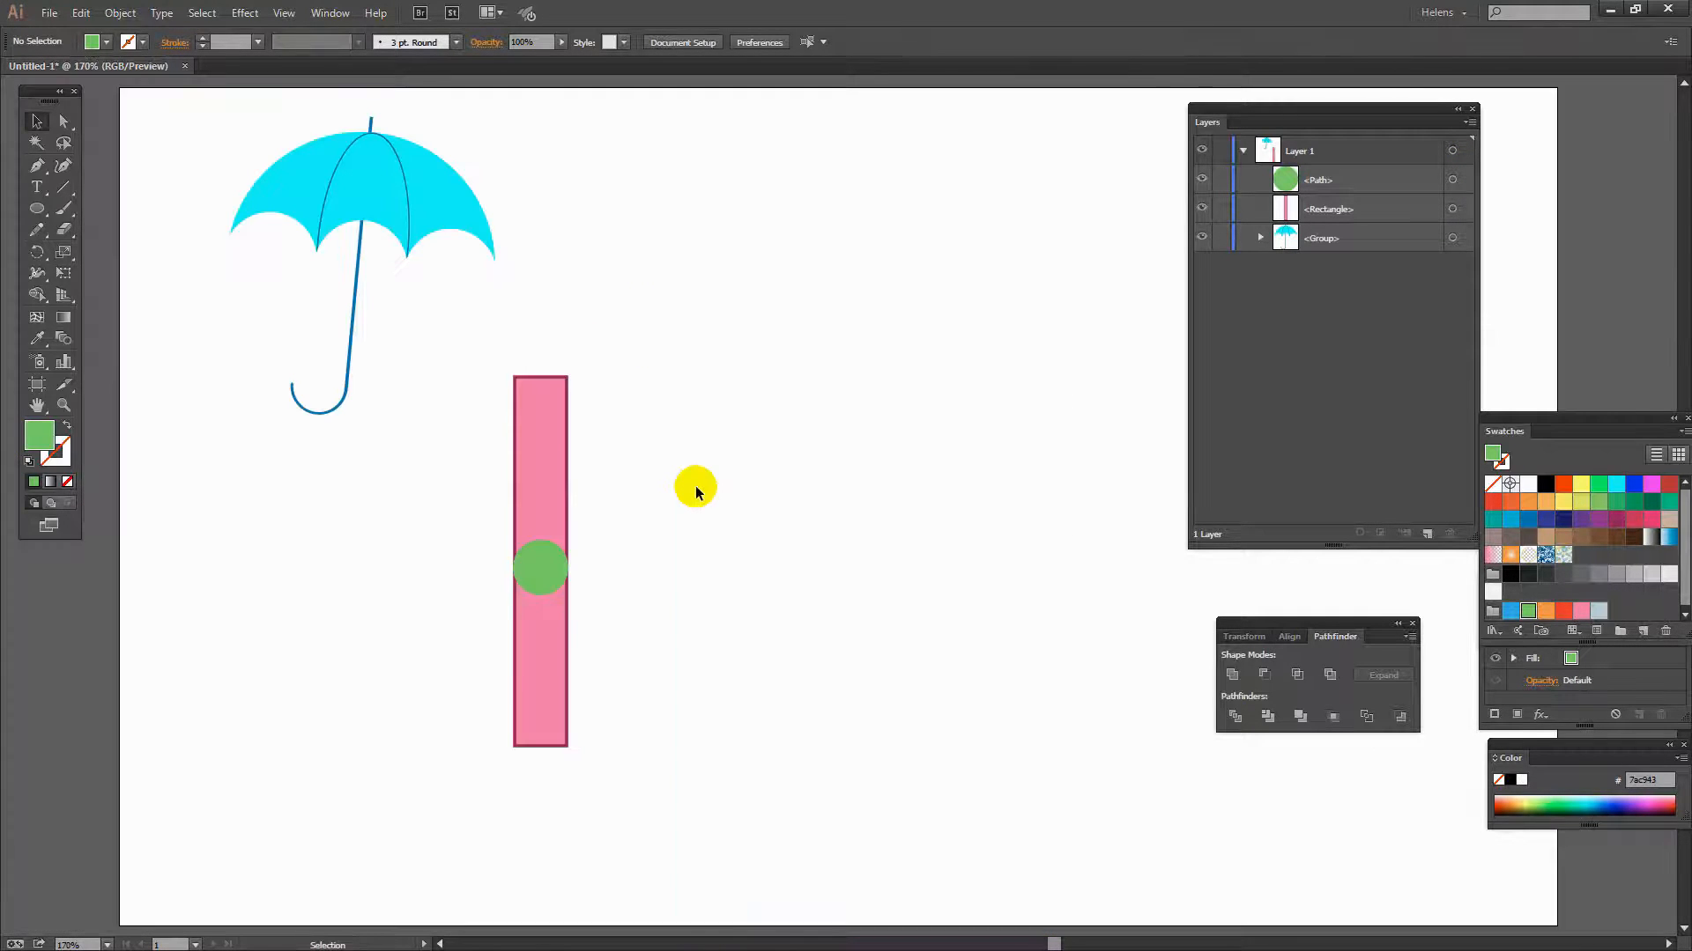
- Start a Transform effect on the rectangle and circle together, with preview on and 9 copies
left_click_drag(620, 795, 467, 337)
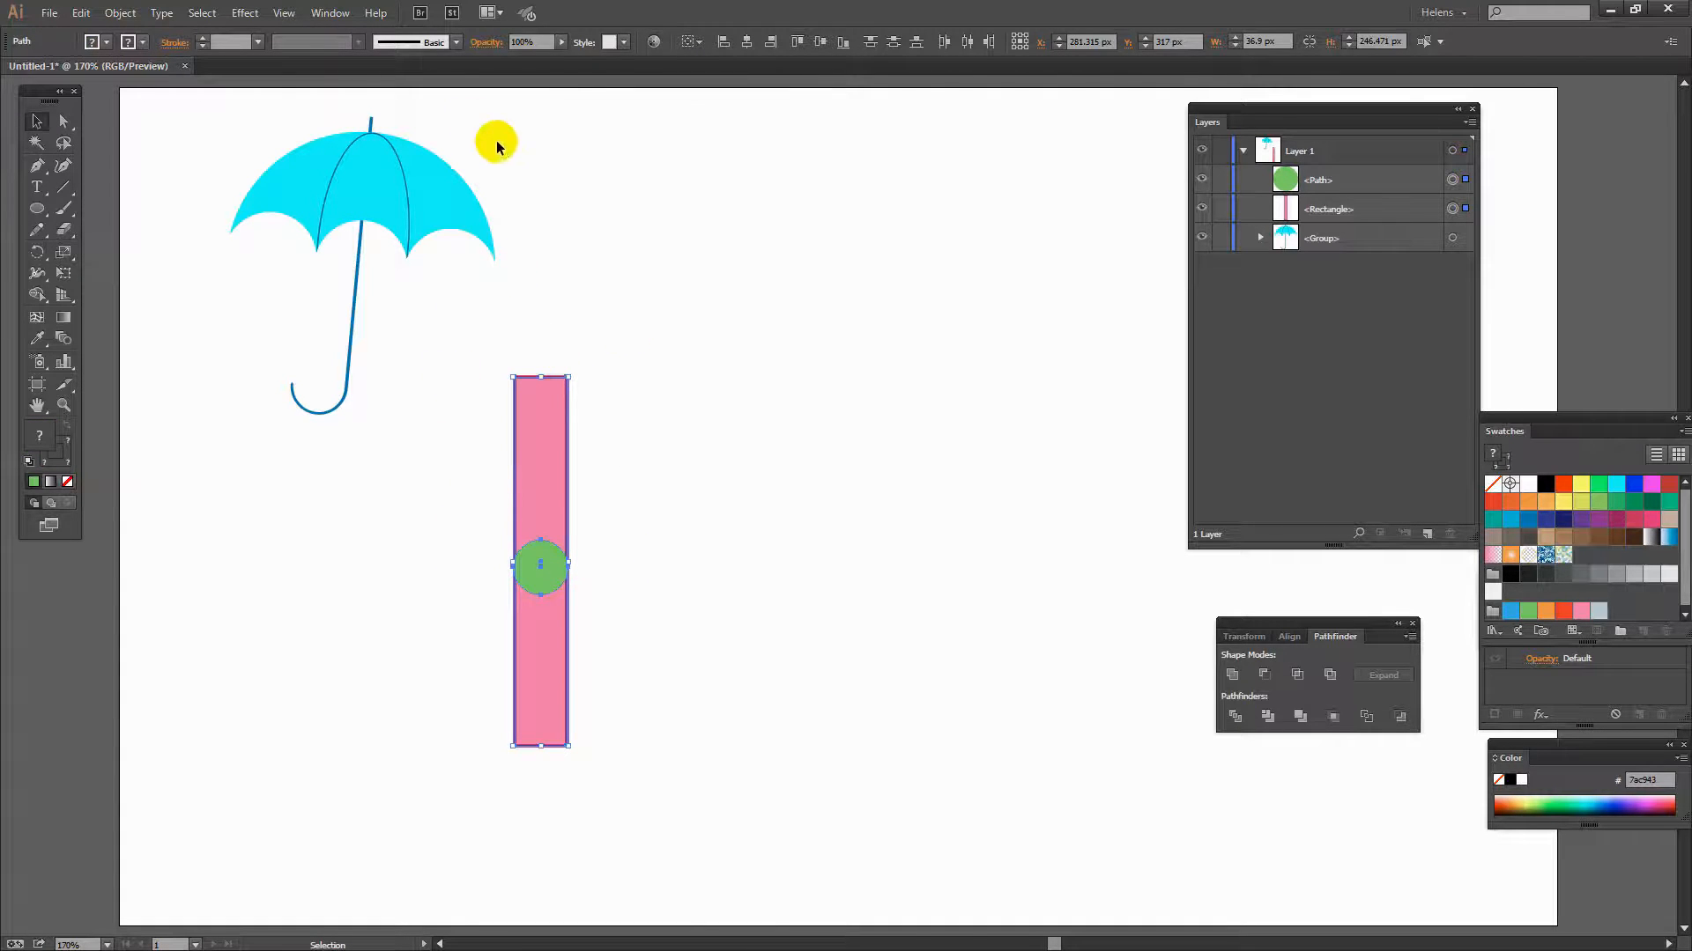
left_click(243, 14)
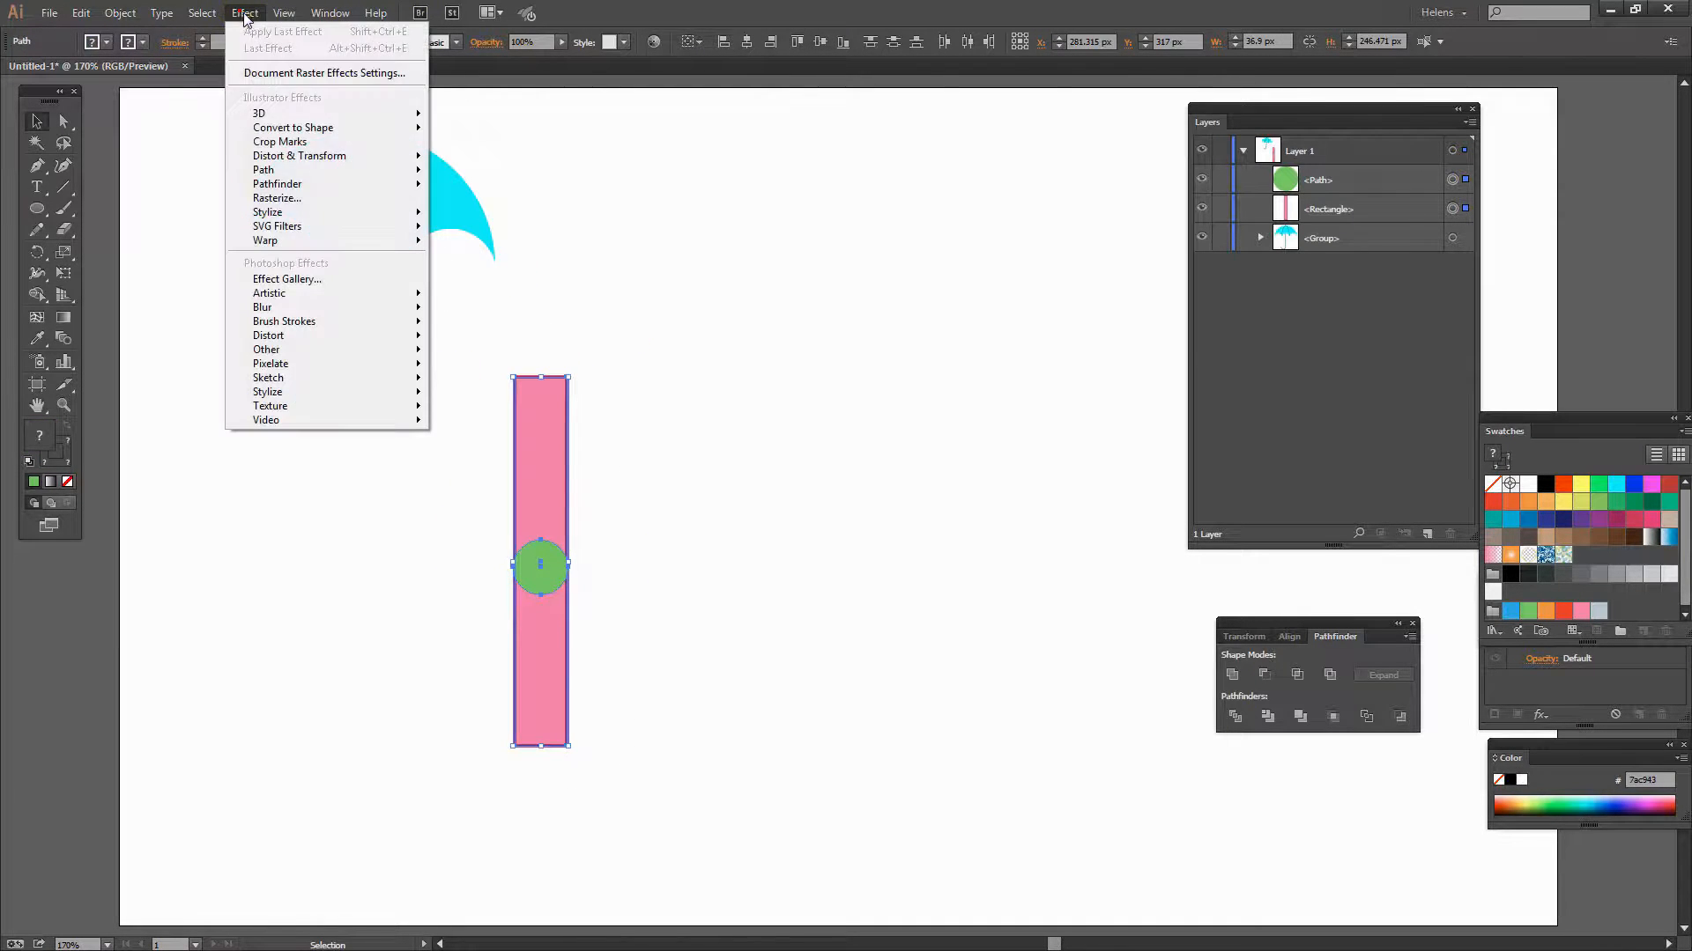
mouse_move(284, 158)
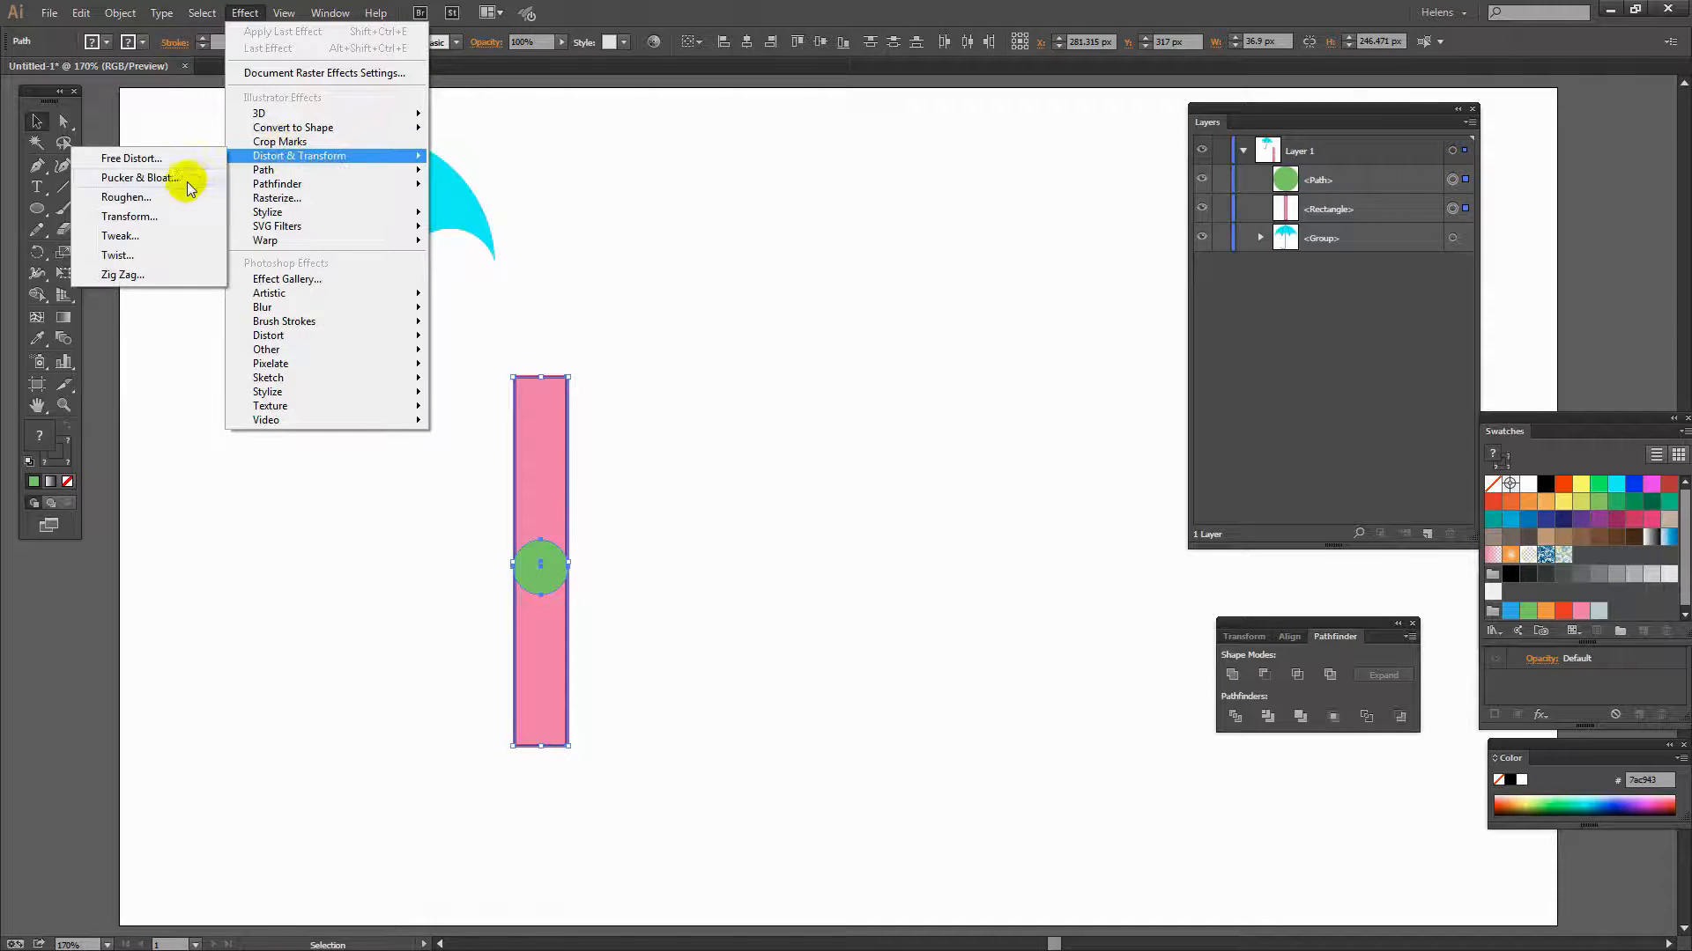
left_click(141, 217)
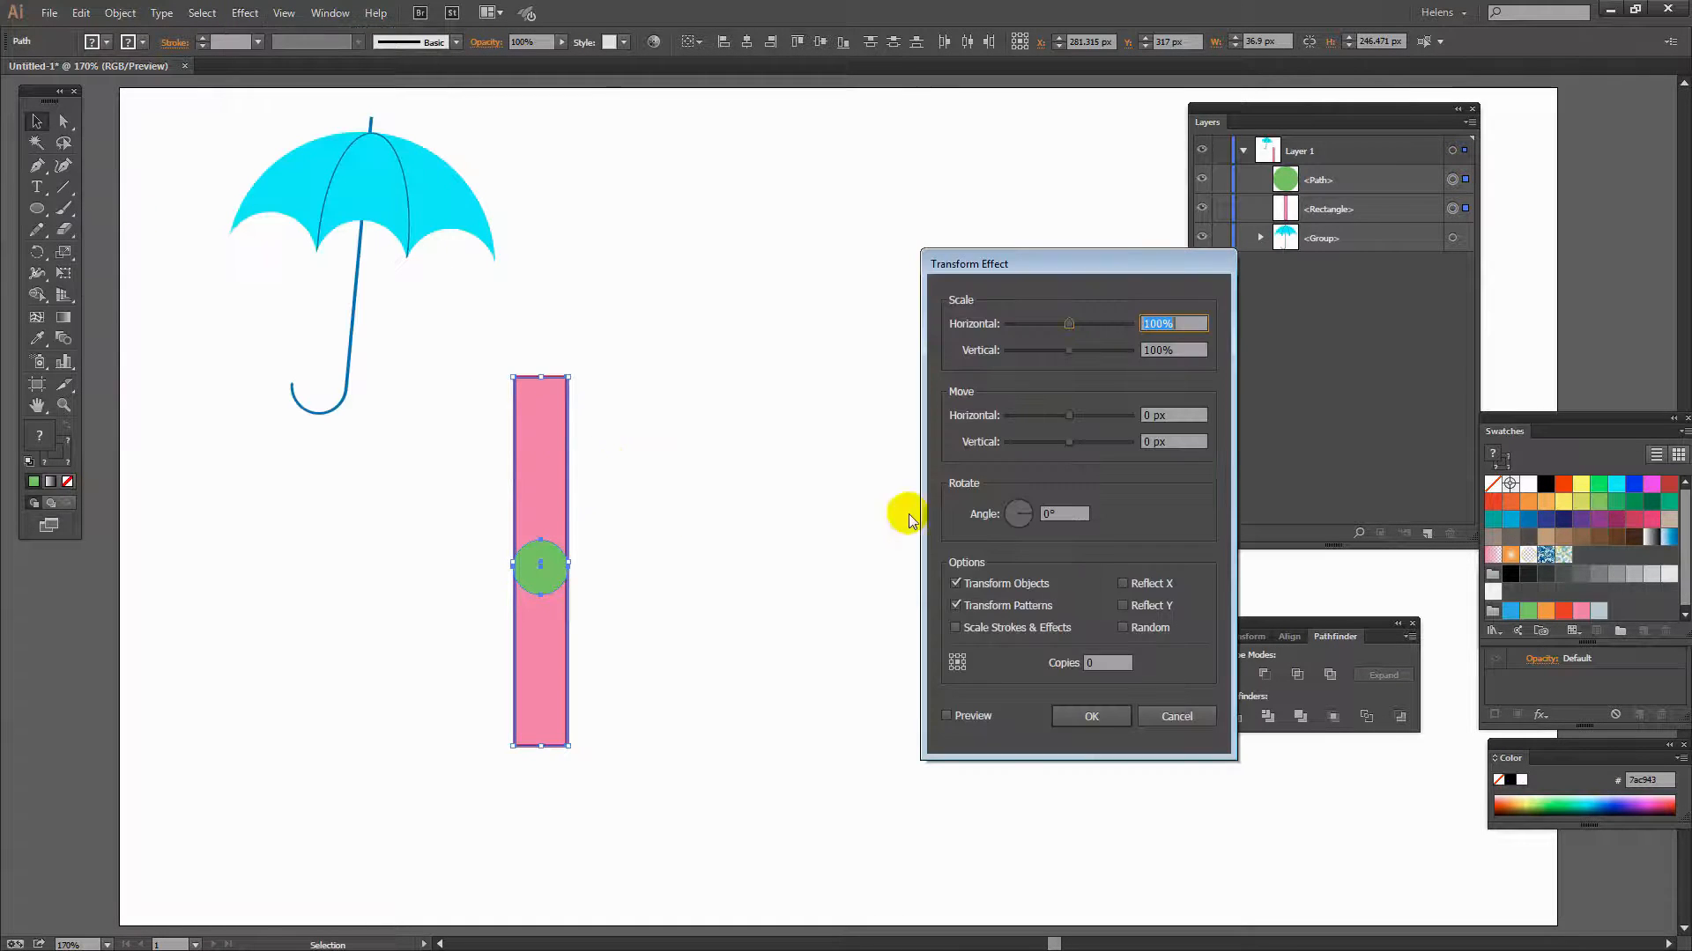
left_click(947, 715)
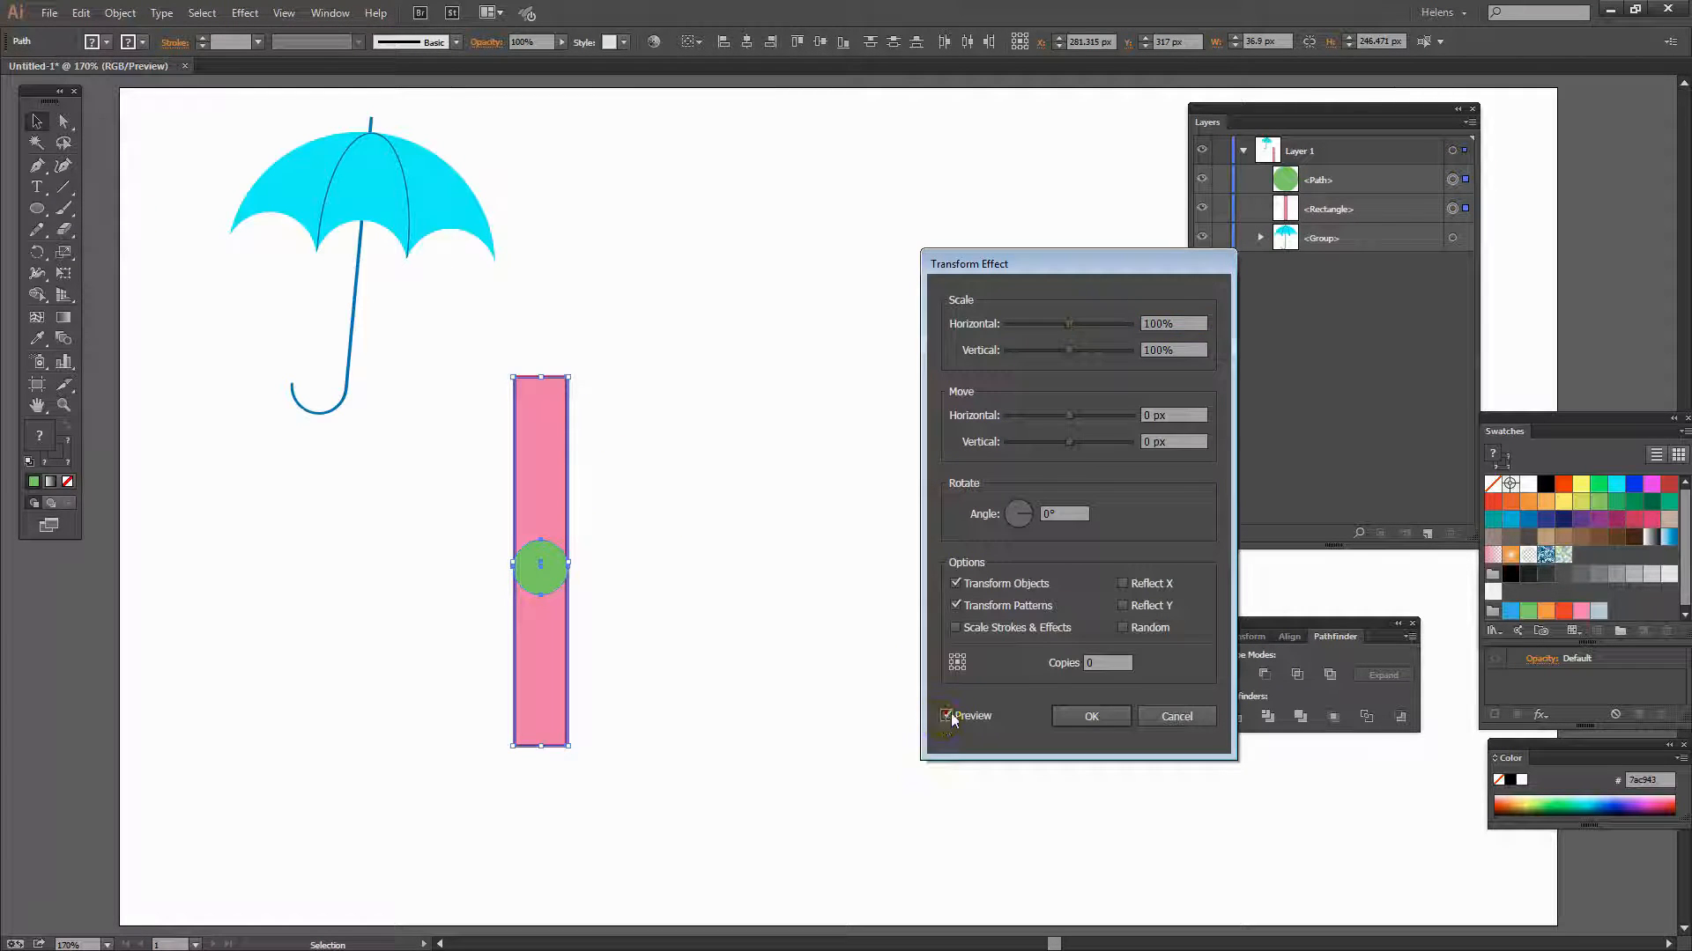
double_click(1105, 666)
- Set the Transform effect's horizontal move to 35 px and apply it
left_click_drag(1071, 263, 269, 392)
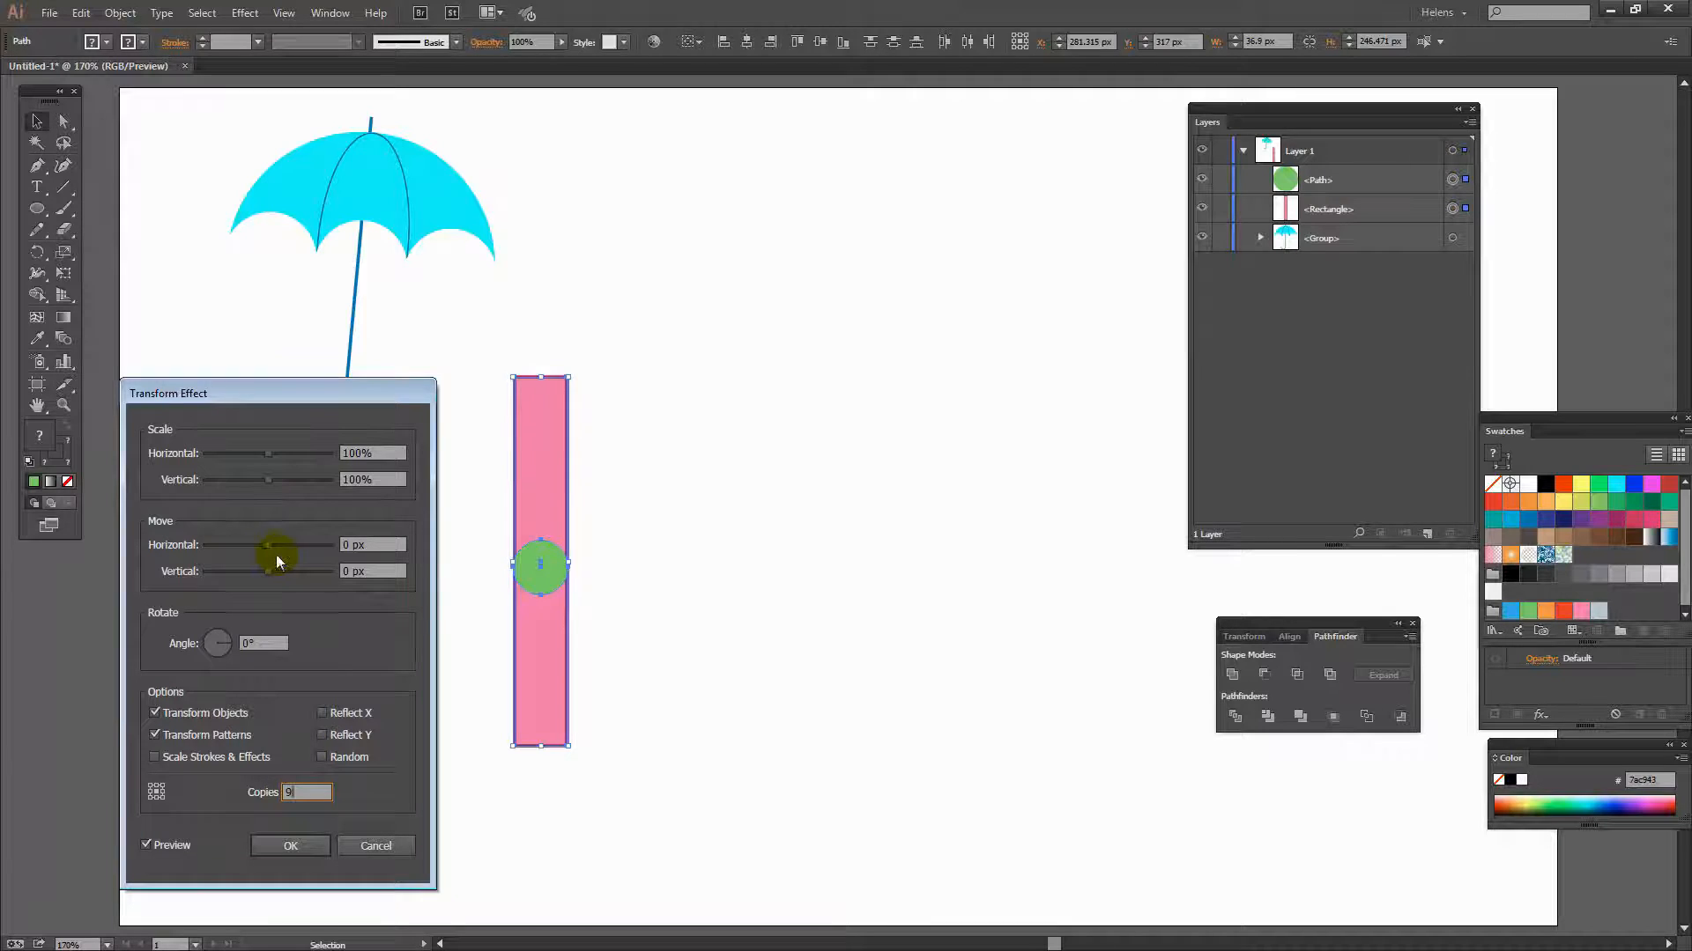
left_click_drag(269, 548, 288, 553)
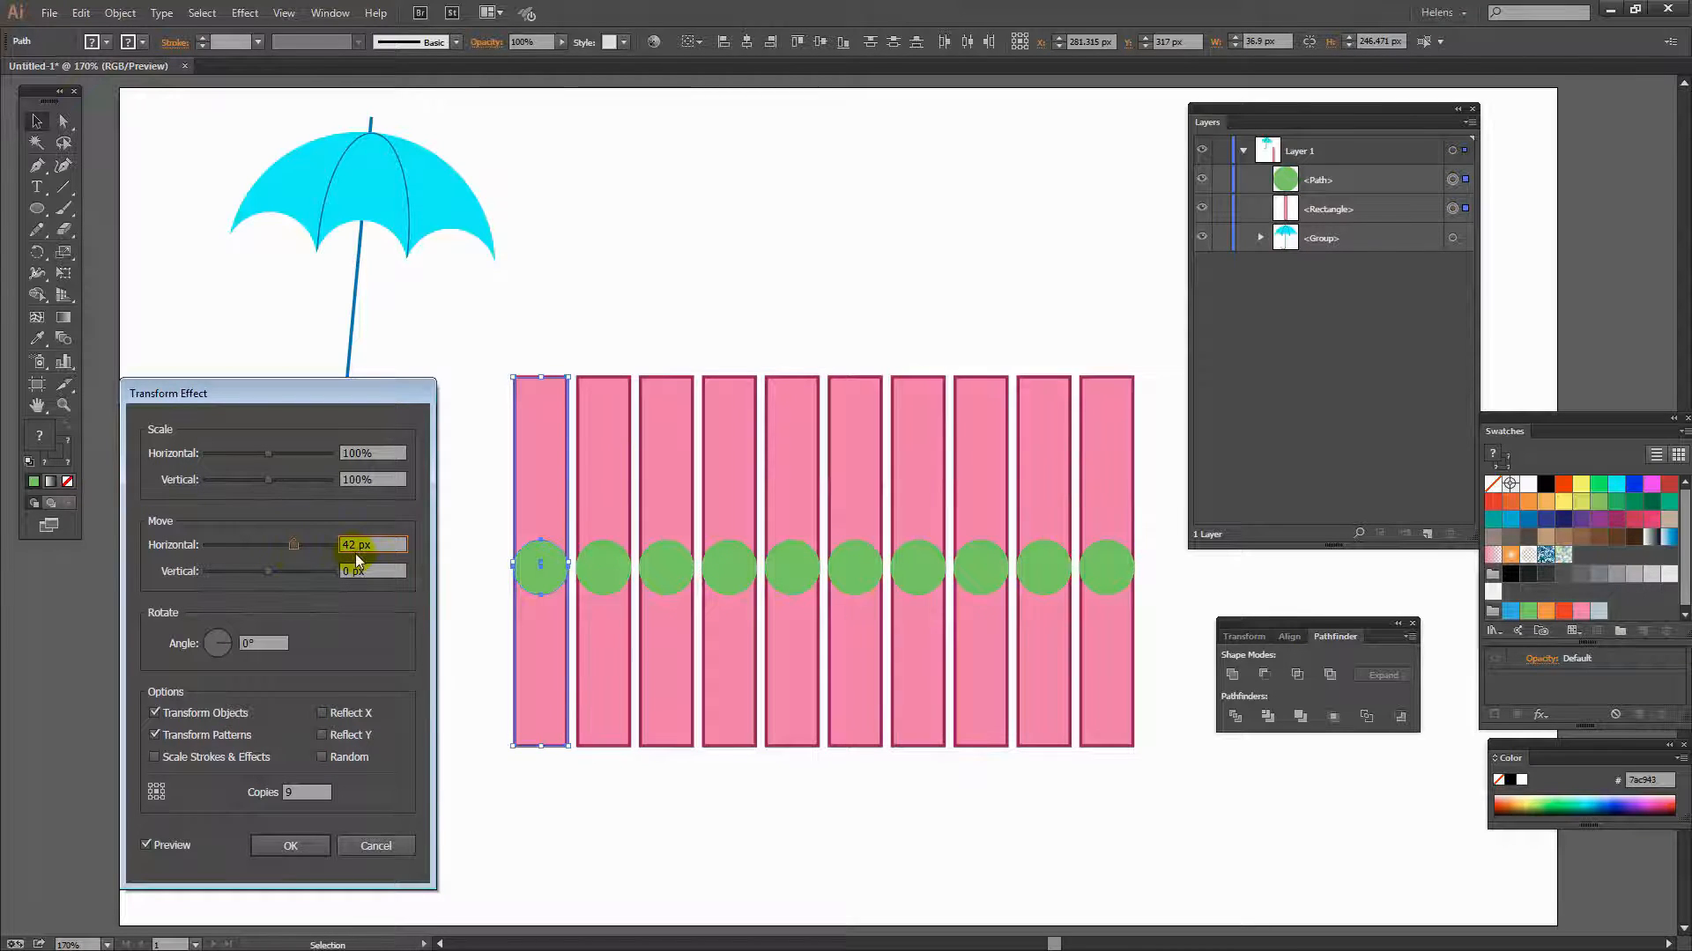
key("Down")
key("Down")
key("Down")
key("Down")
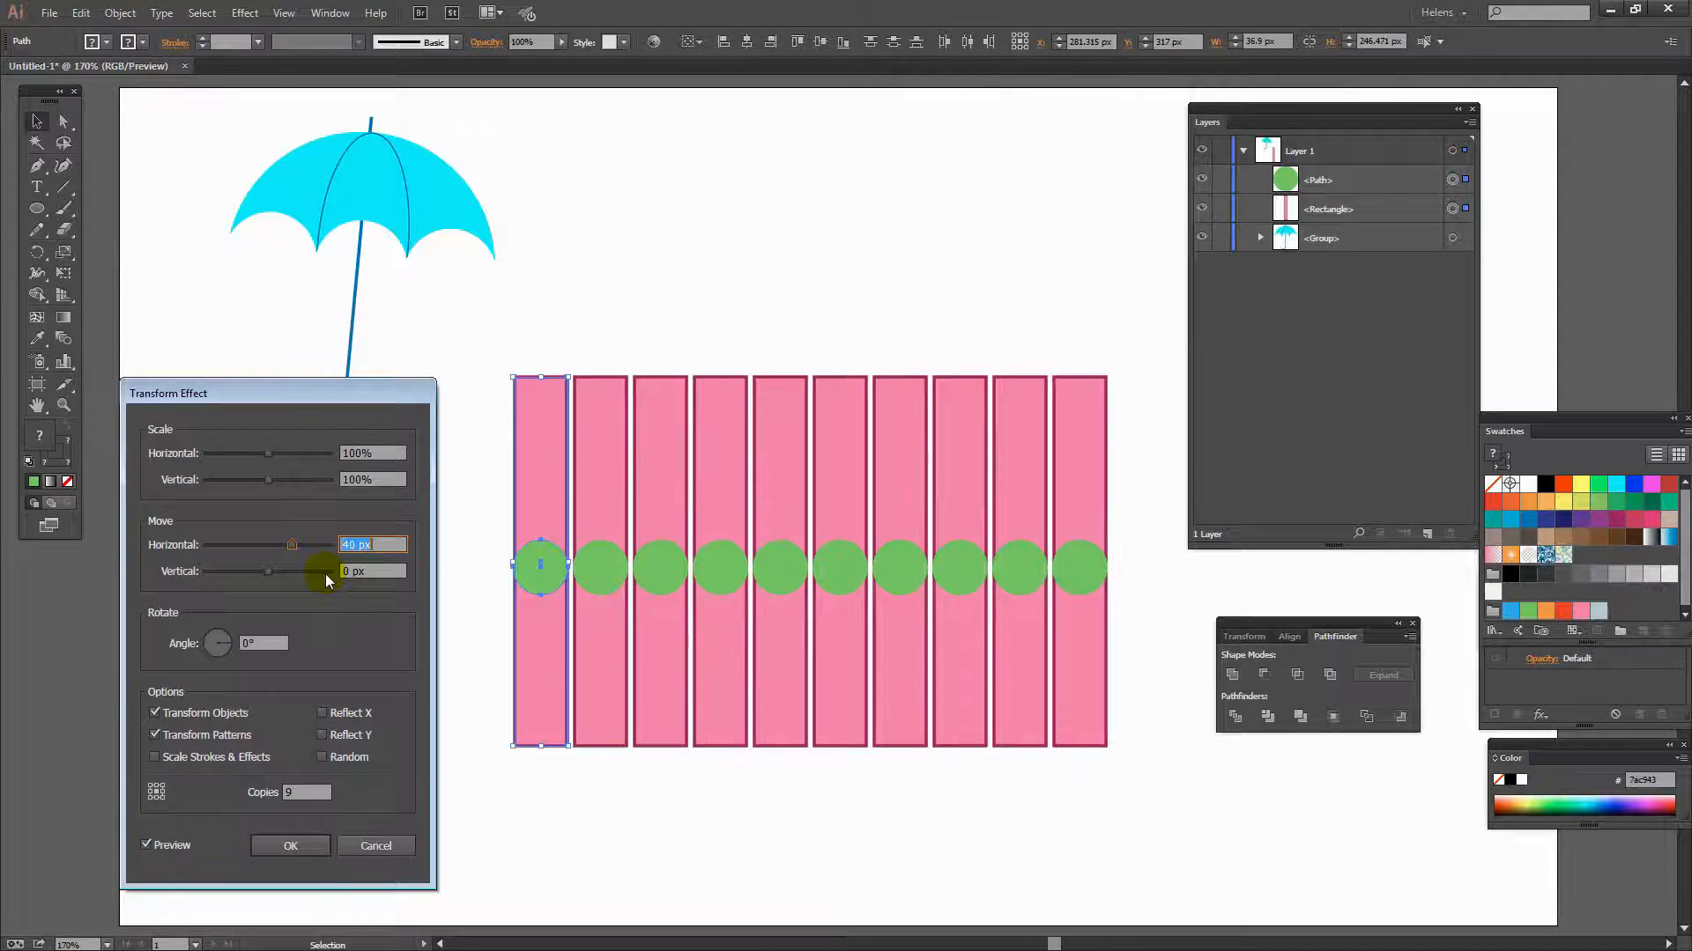
key("Down")
key("Down")
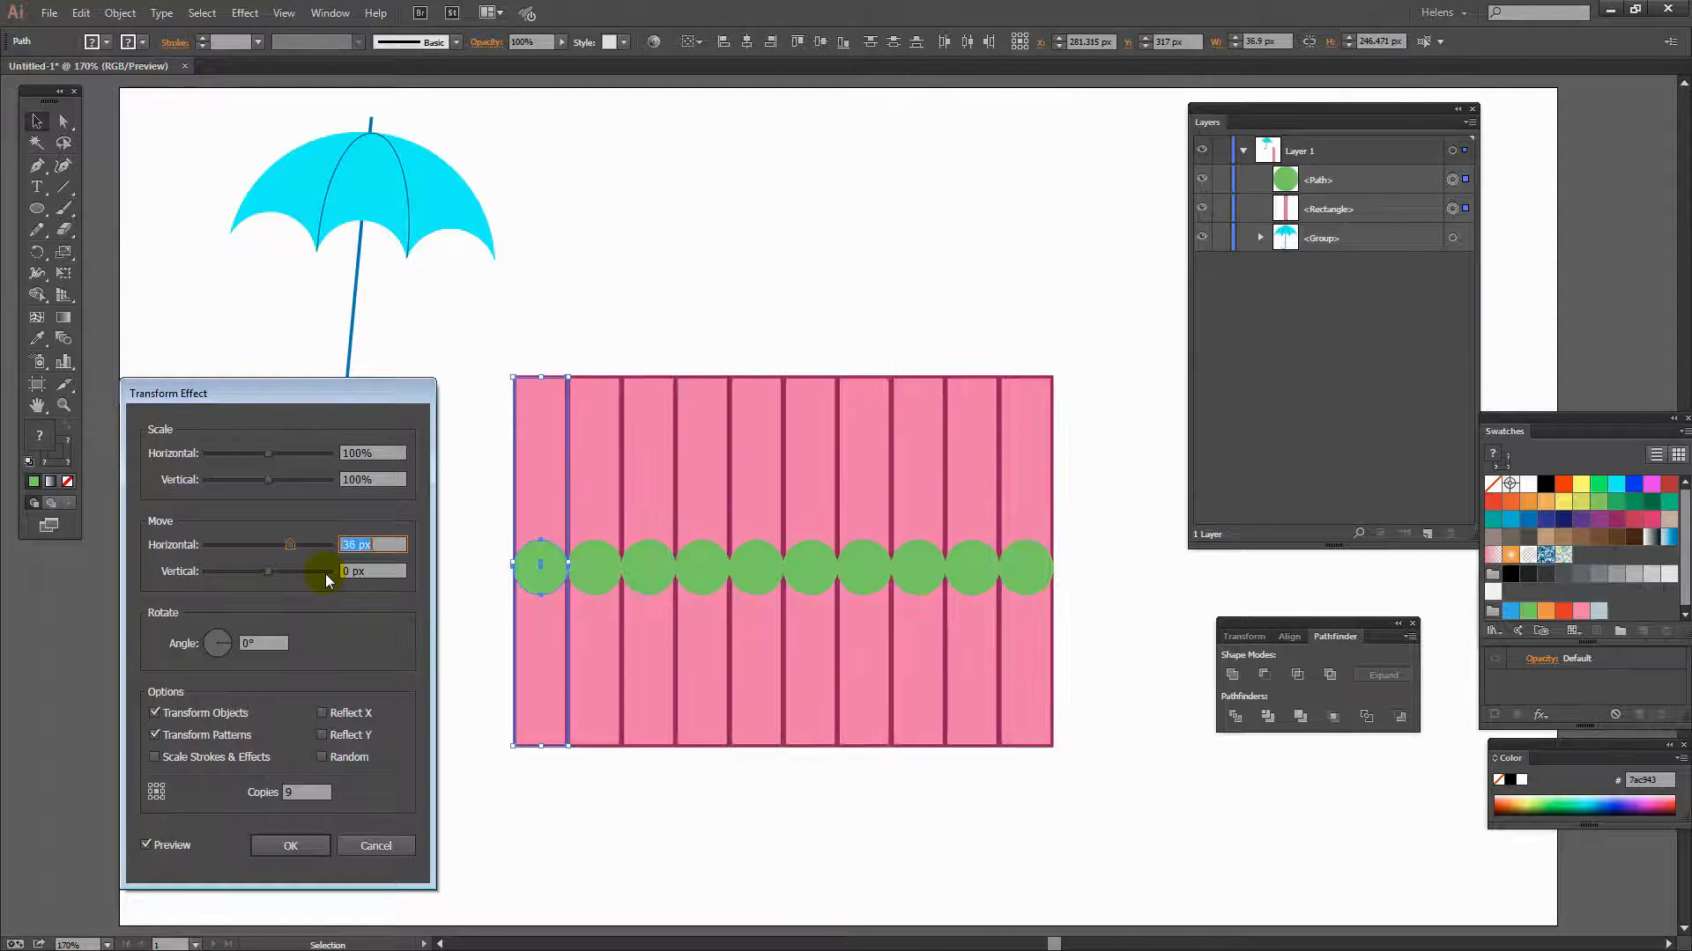
key("Down")
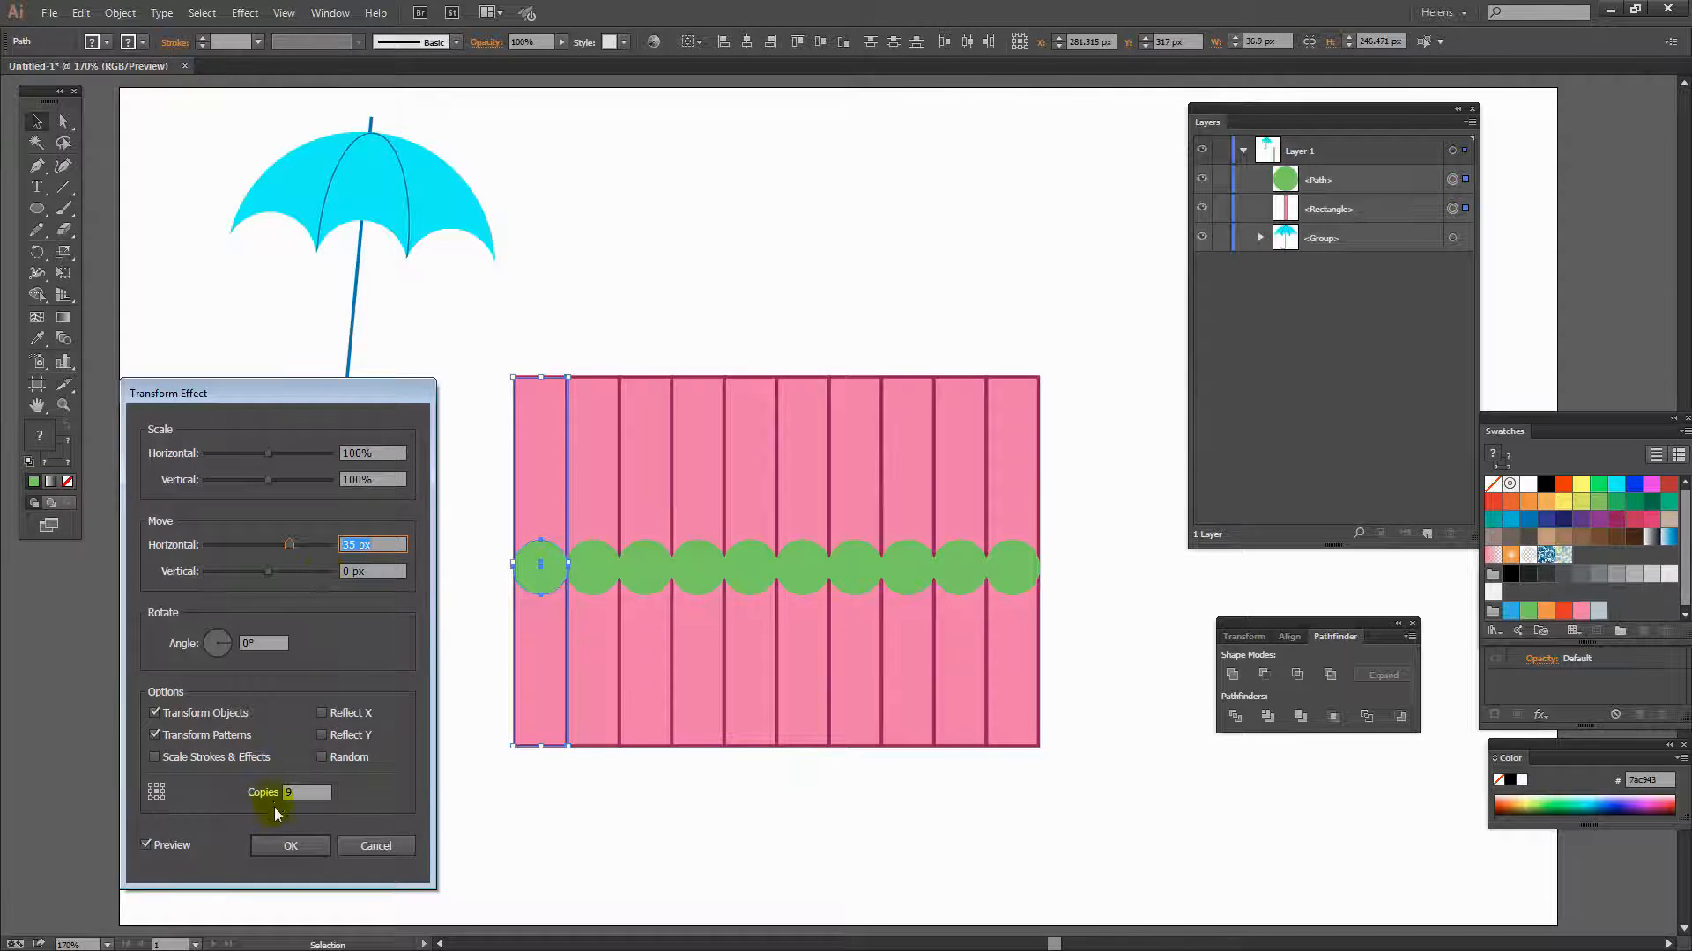
left_click(294, 844)
left_click(519, 865)
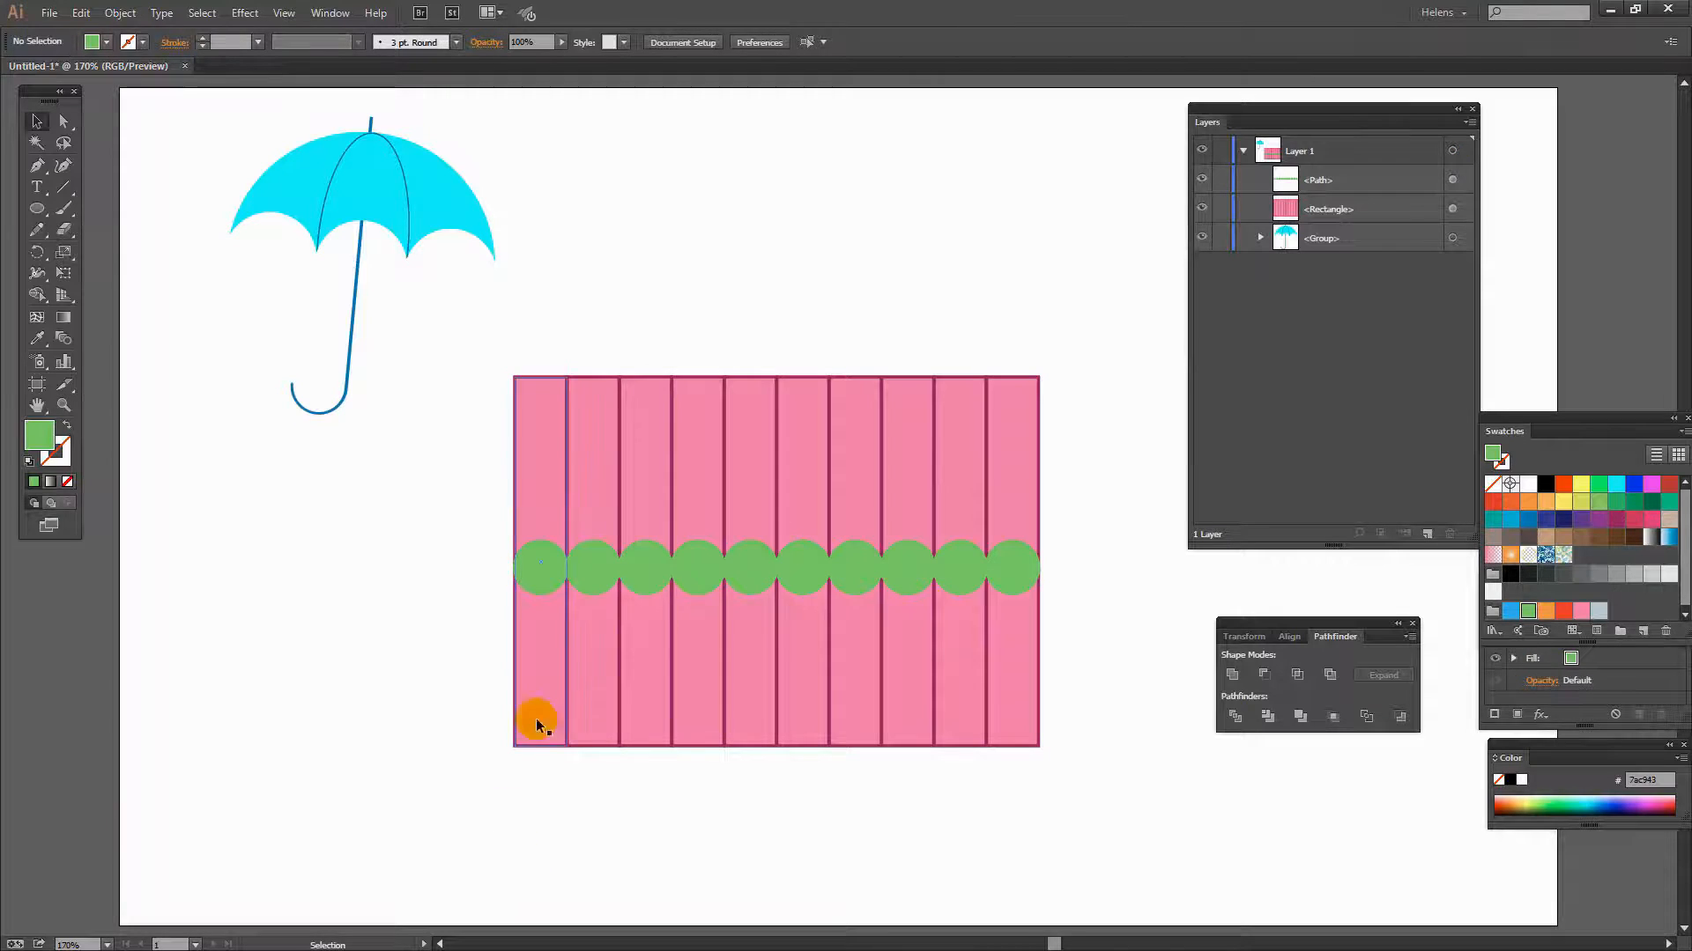
- Save the striped pattern as a new symbol and move it to the lower left of the artboard
left_click_drag(511, 345, 1080, 806)
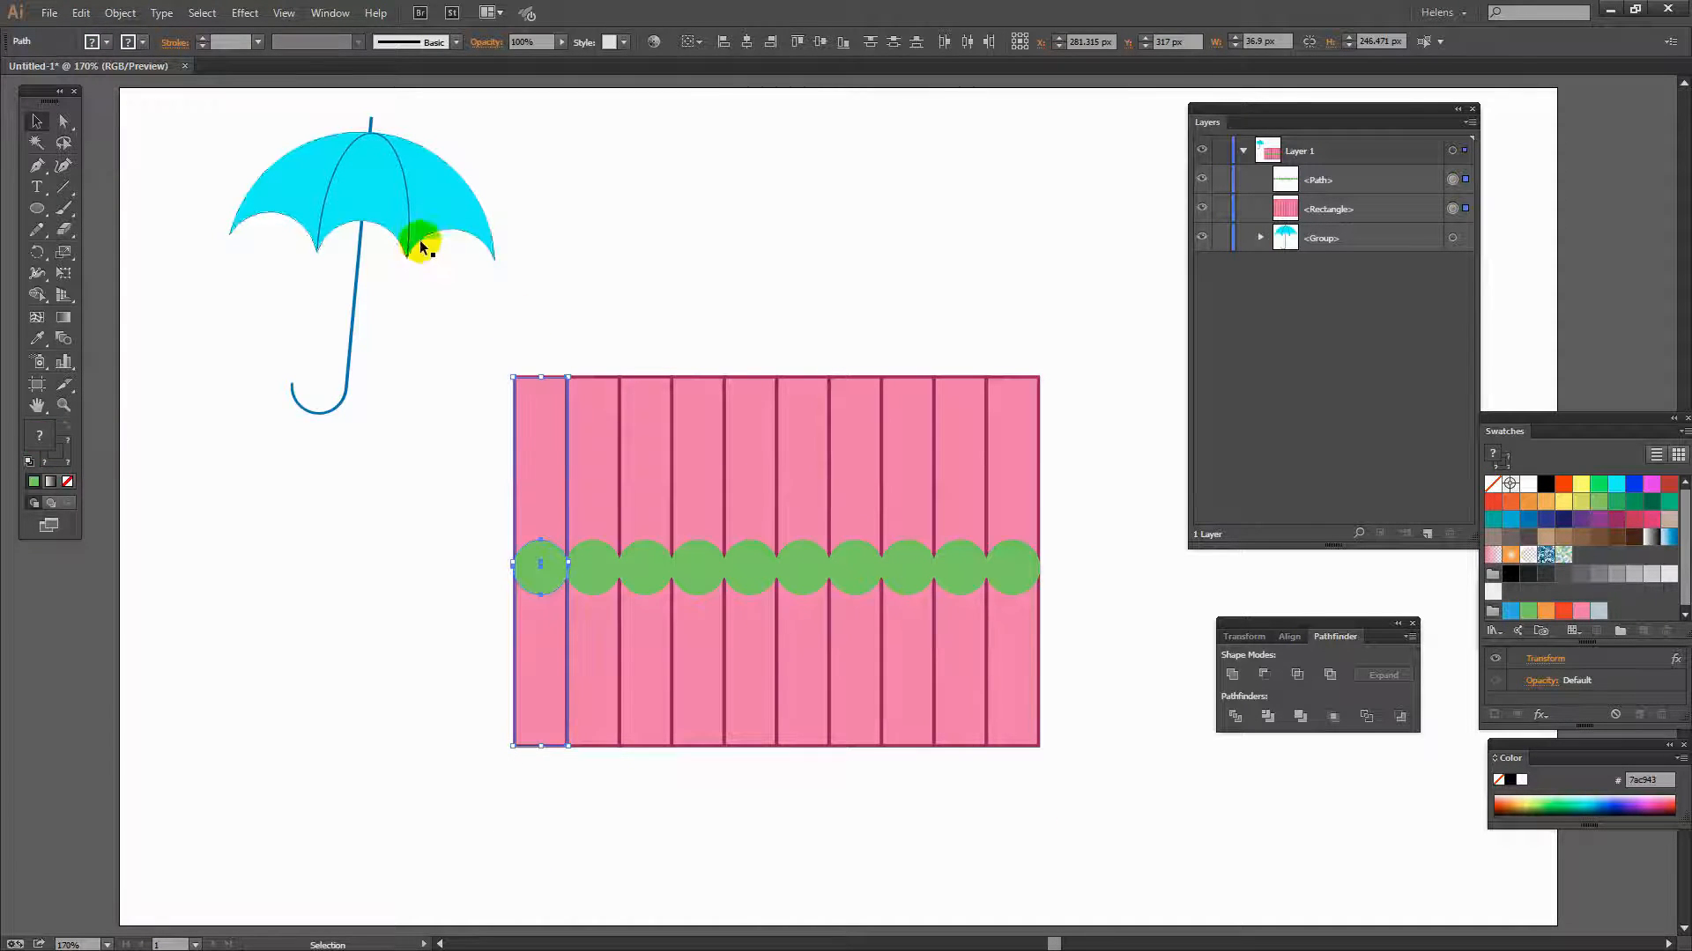
left_click(331, 13)
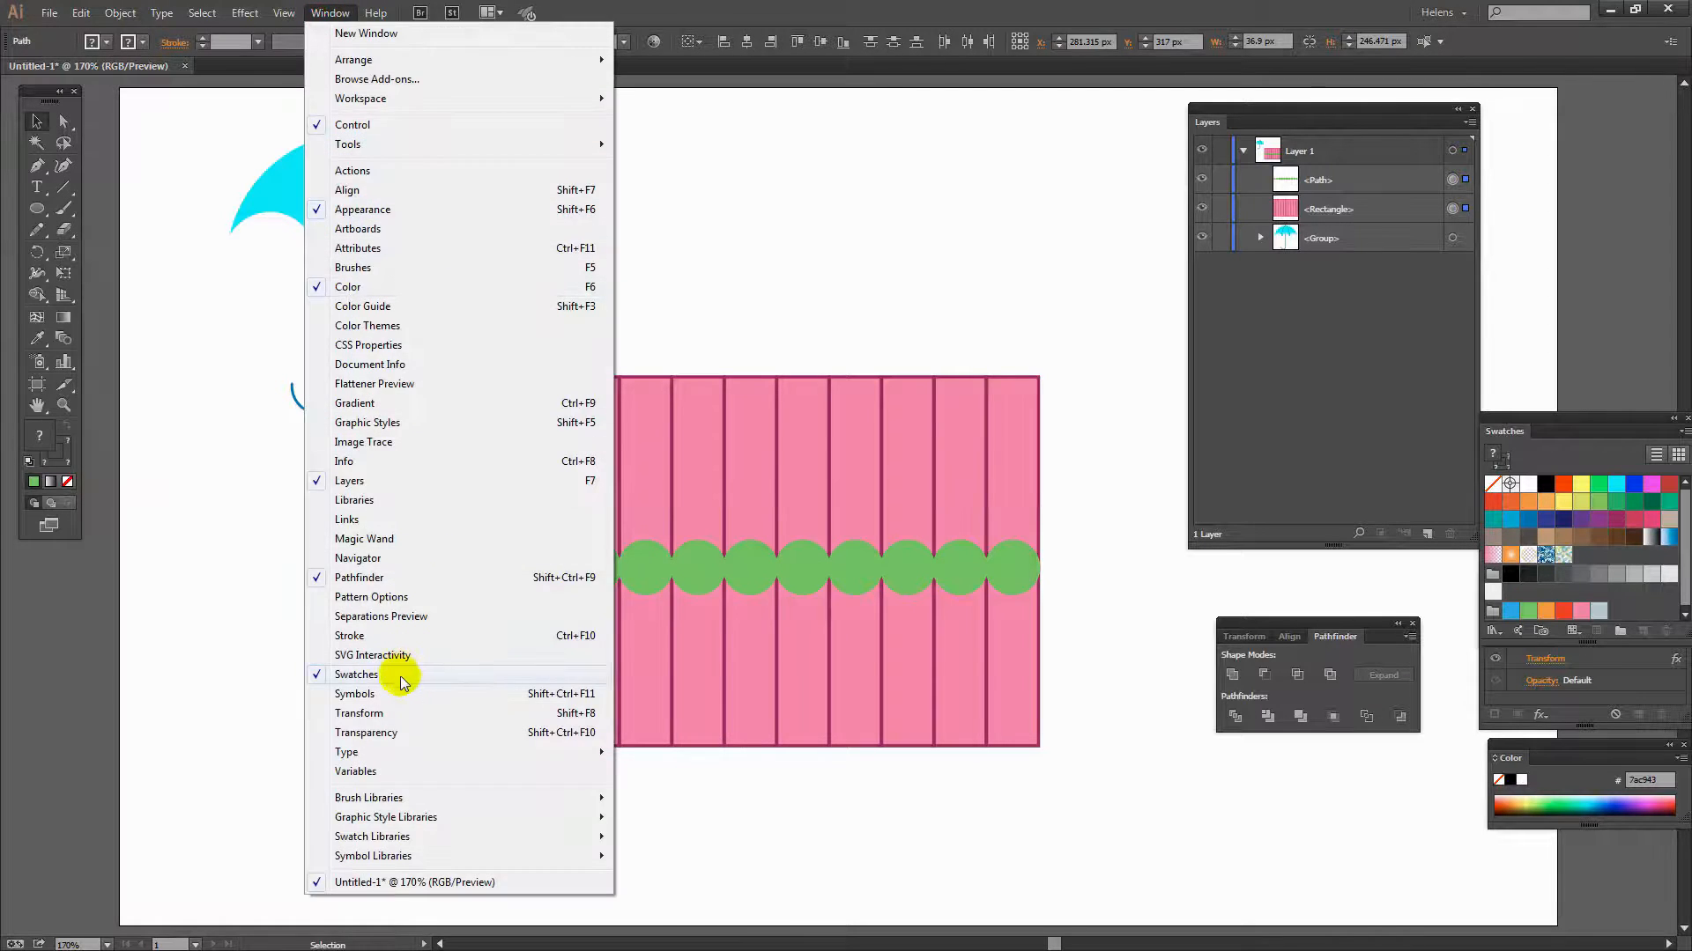
left_click(396, 693)
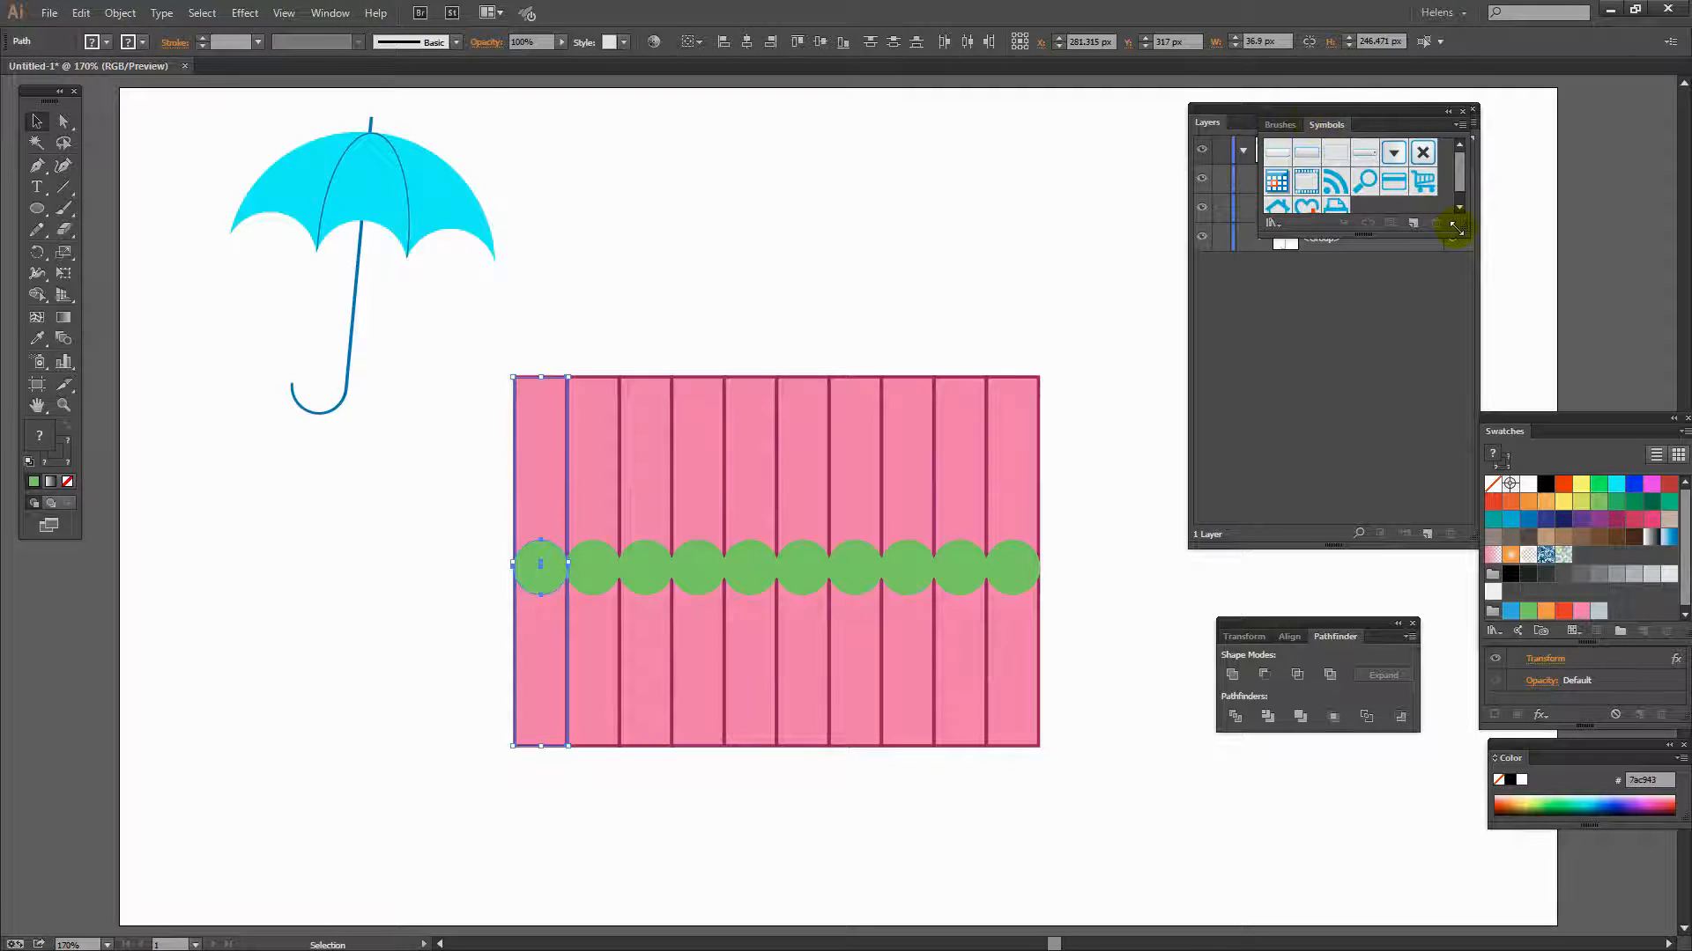
left_click_drag(1465, 226, 1530, 359)
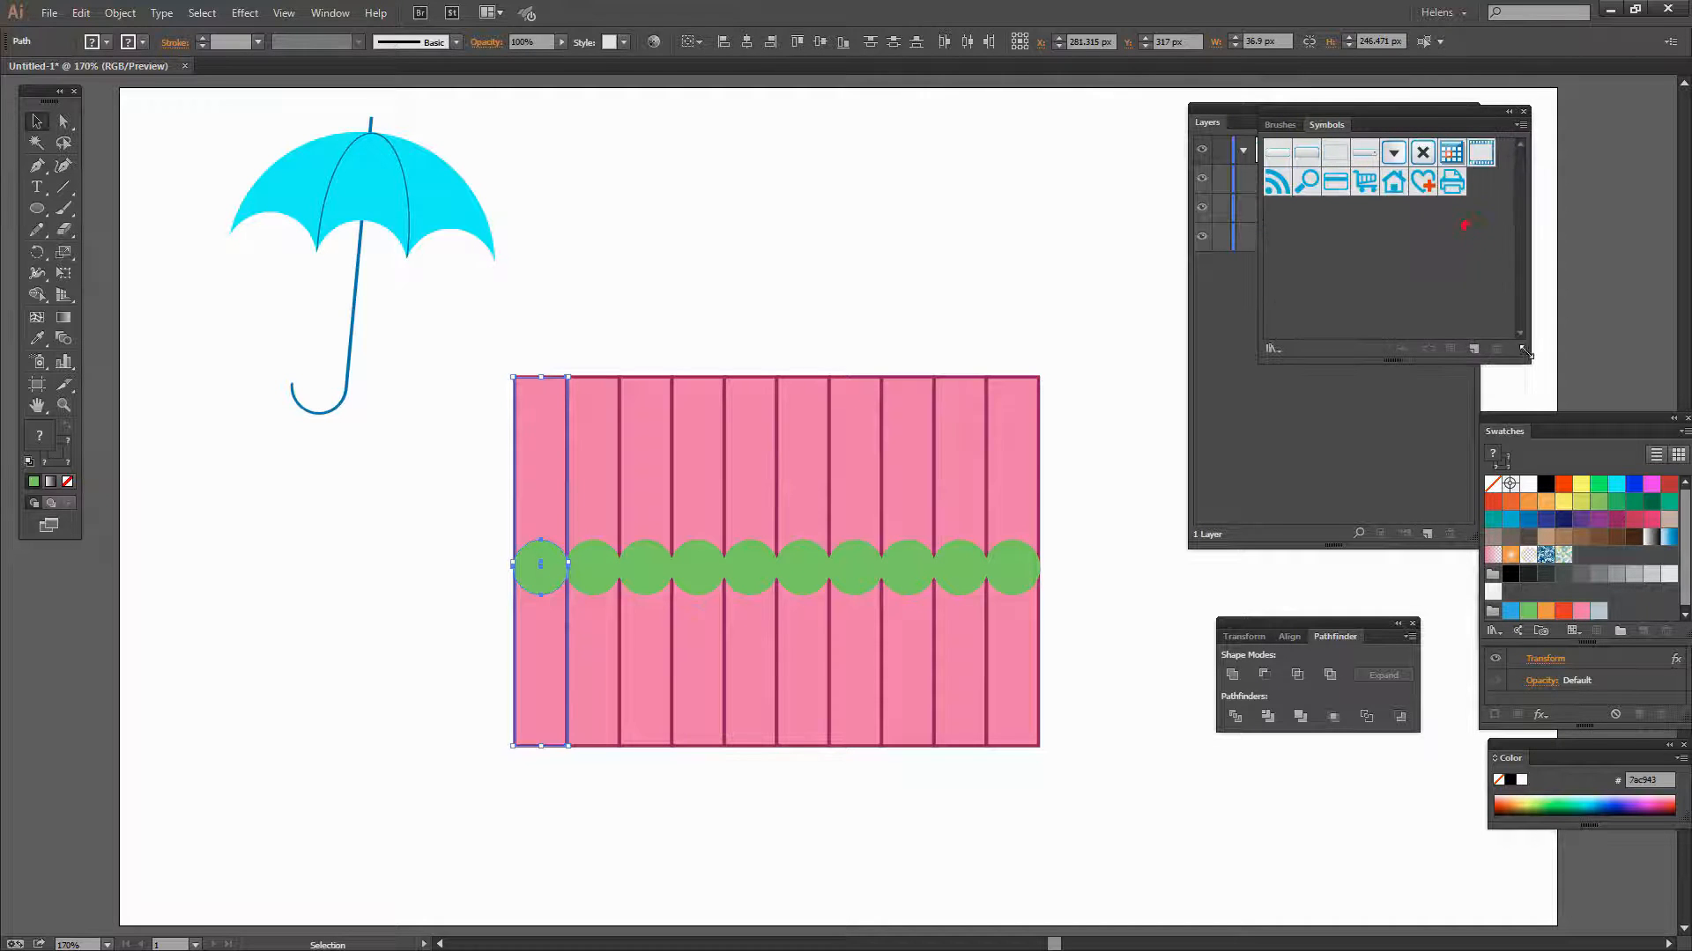
left_click_drag(525, 451, 1489, 204)
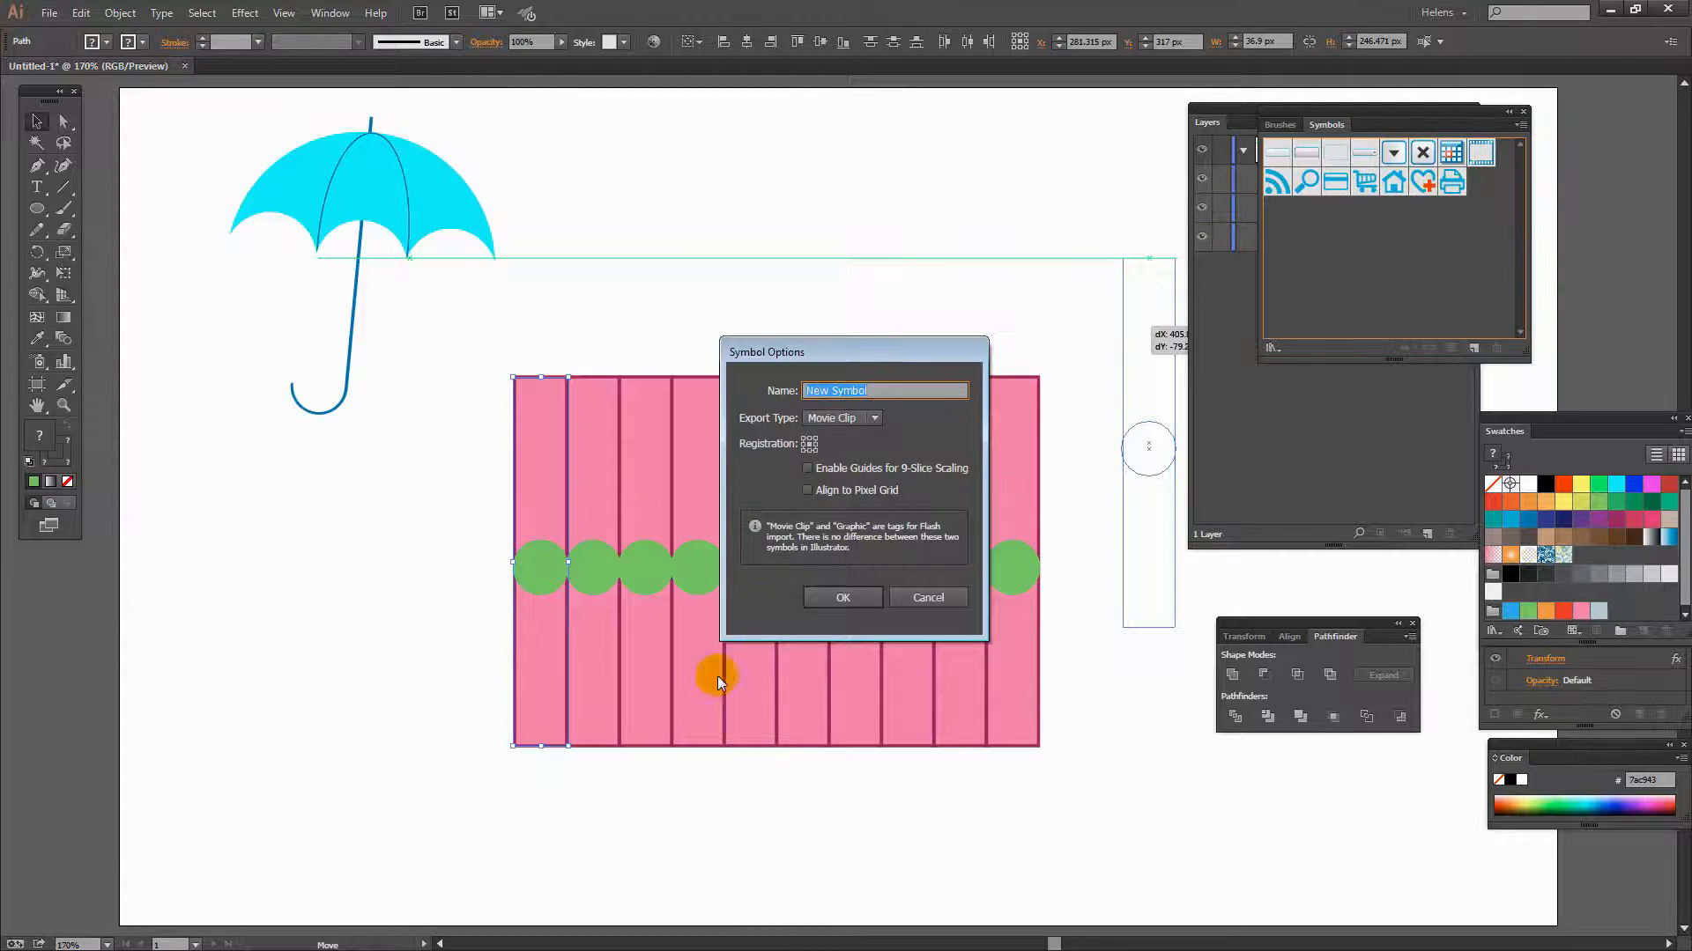
left_click(845, 597)
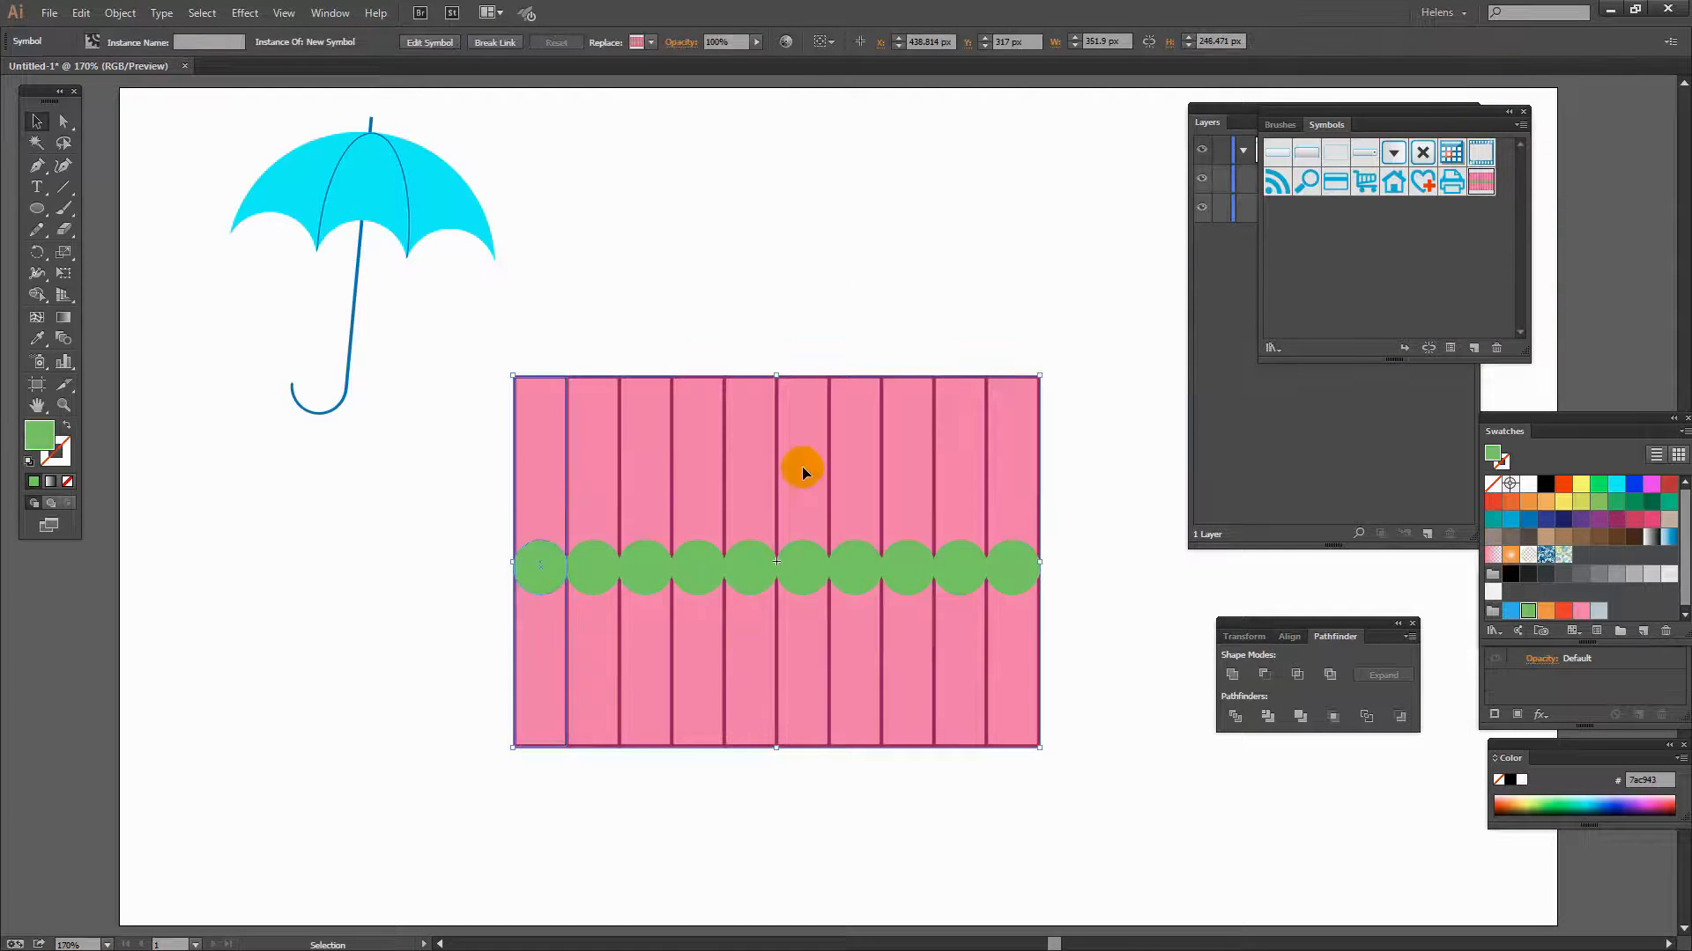
left_click_drag(756, 422, 144, 592)
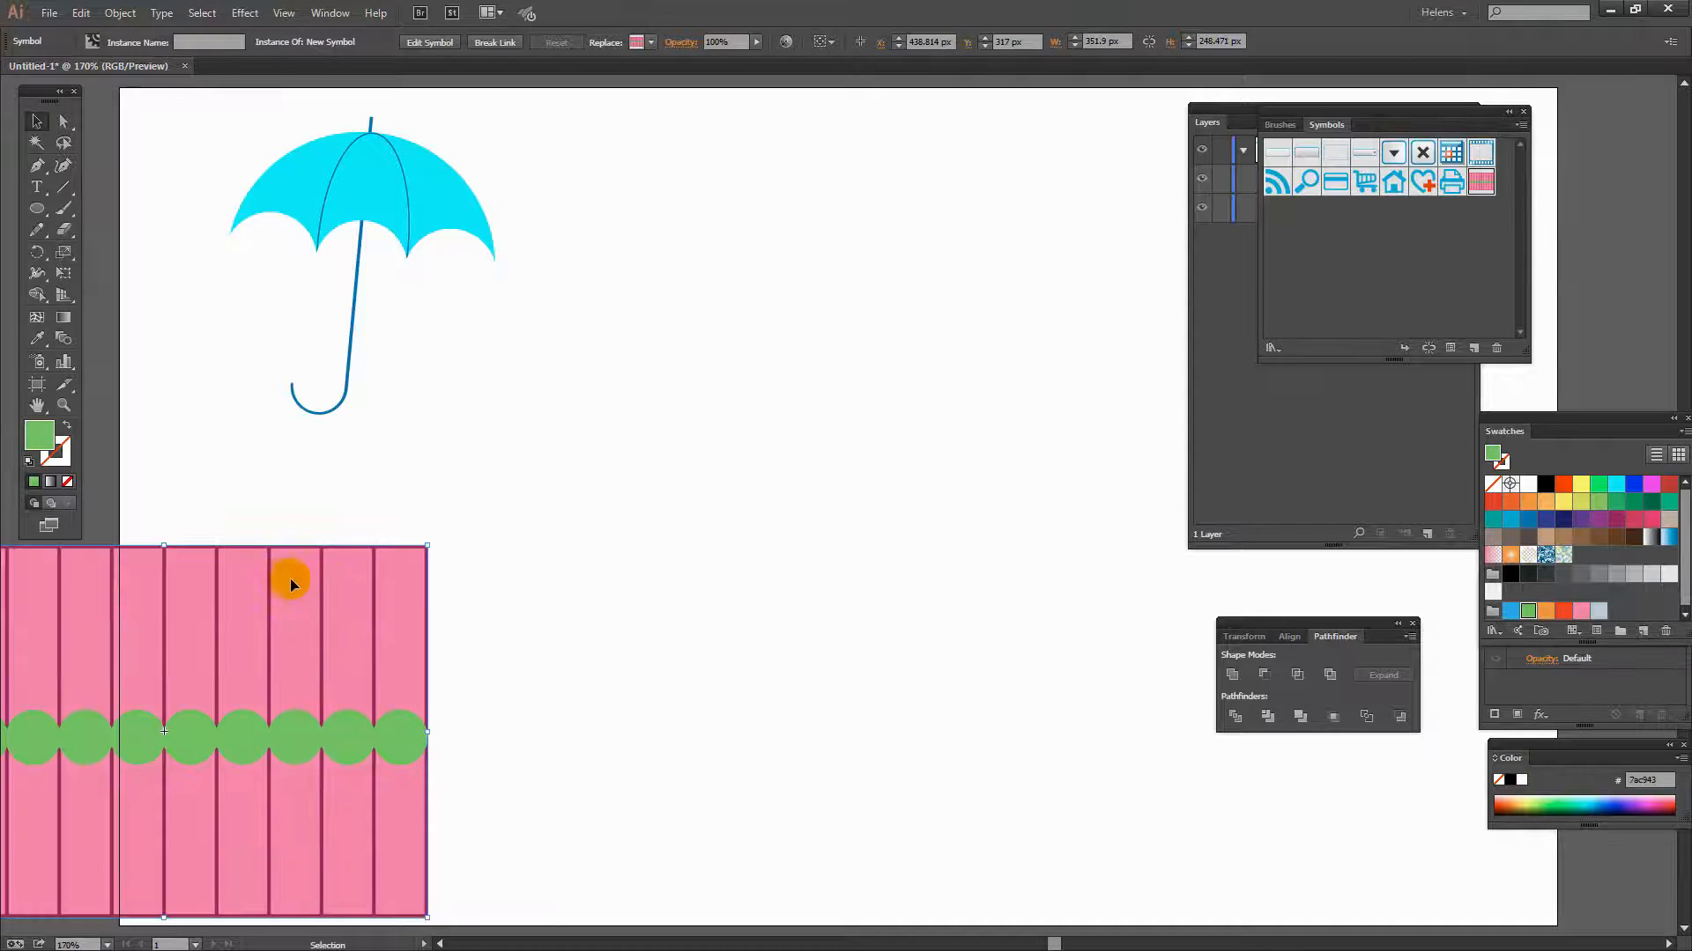
left_click(510, 548)
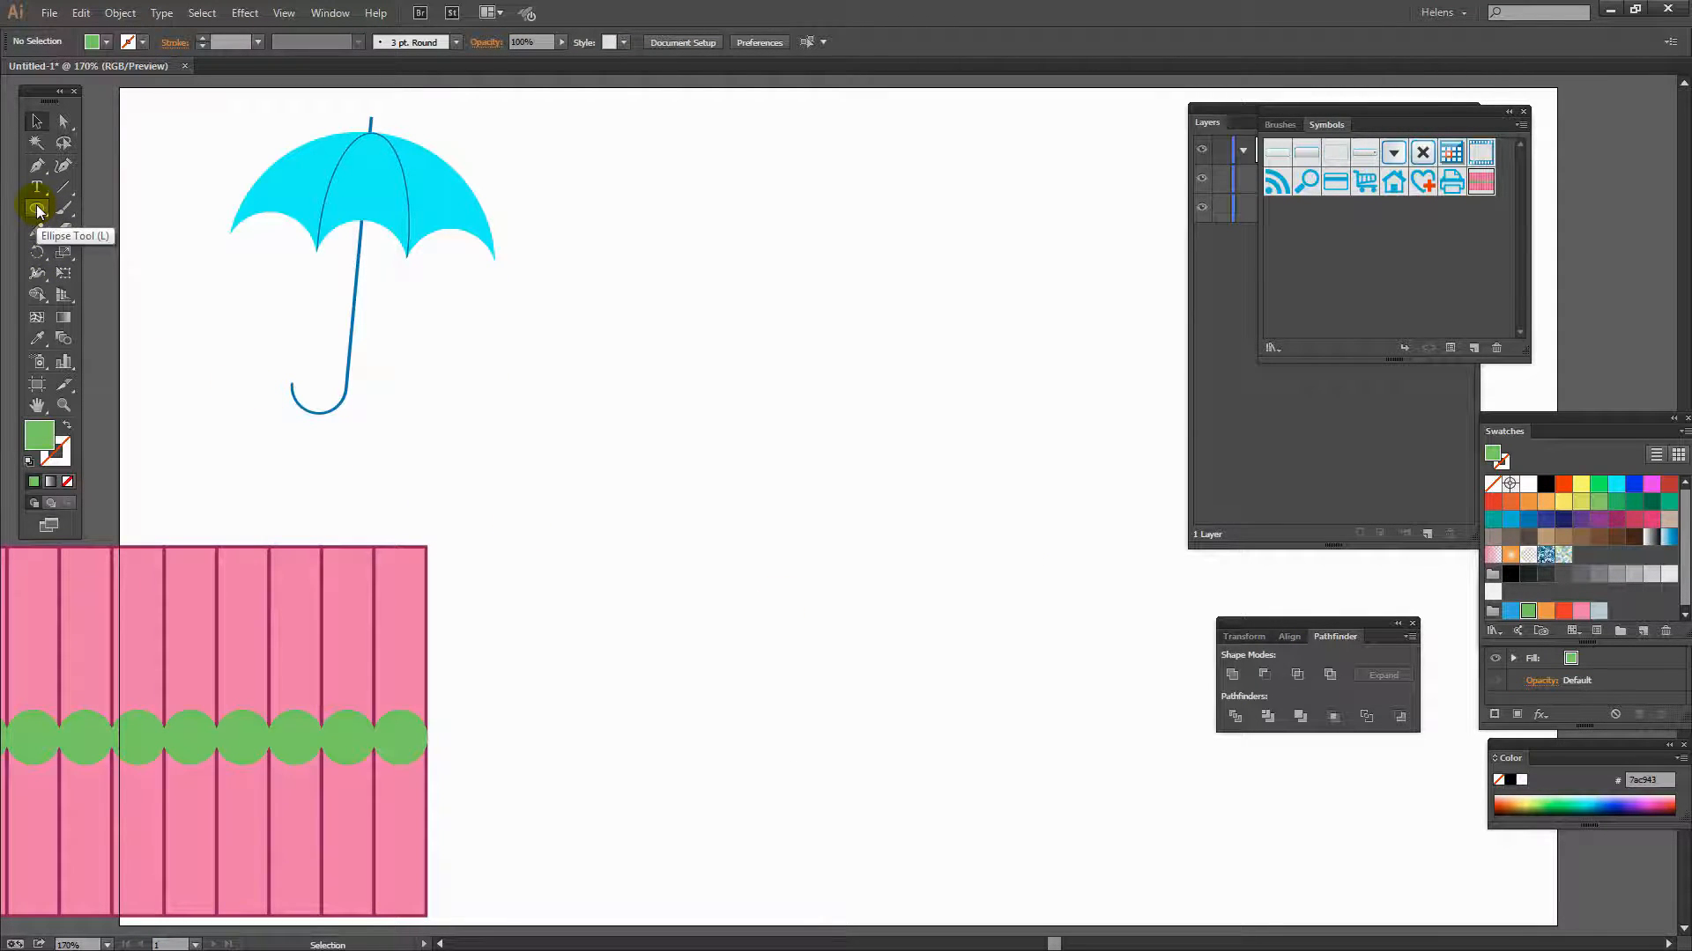
- Draw a large green circle about 266 px wide to the right of the umbrella
left_click_drag(37, 210, 130, 257)
left_click_drag(804, 205, 1085, 600)
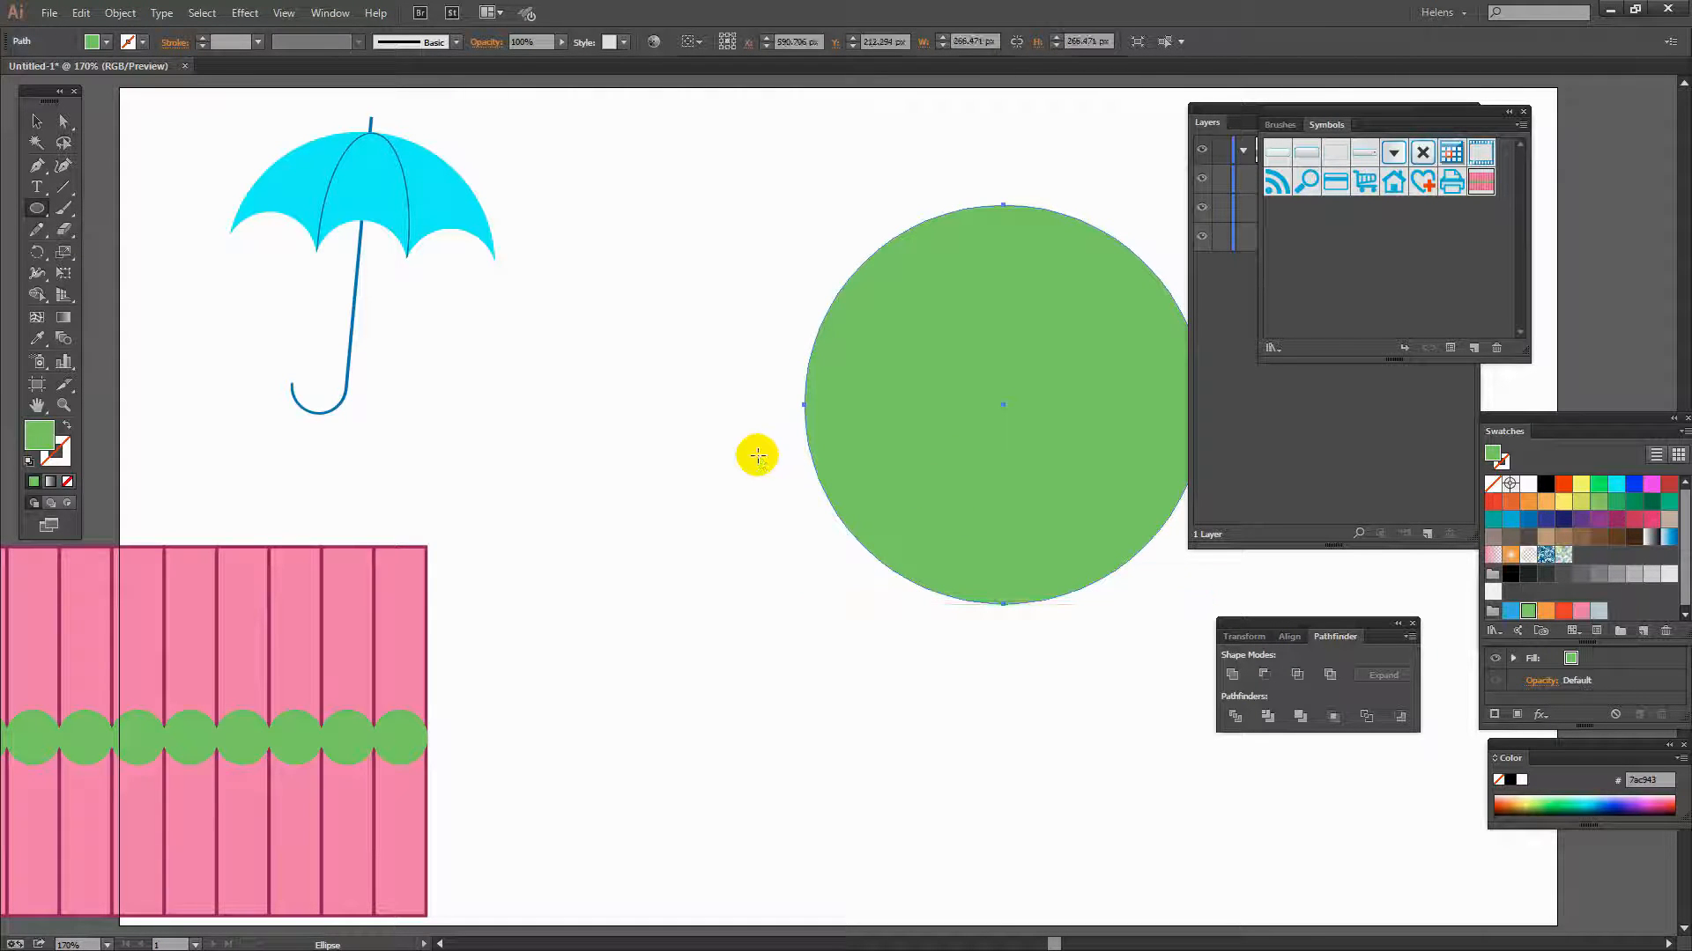
key("v")
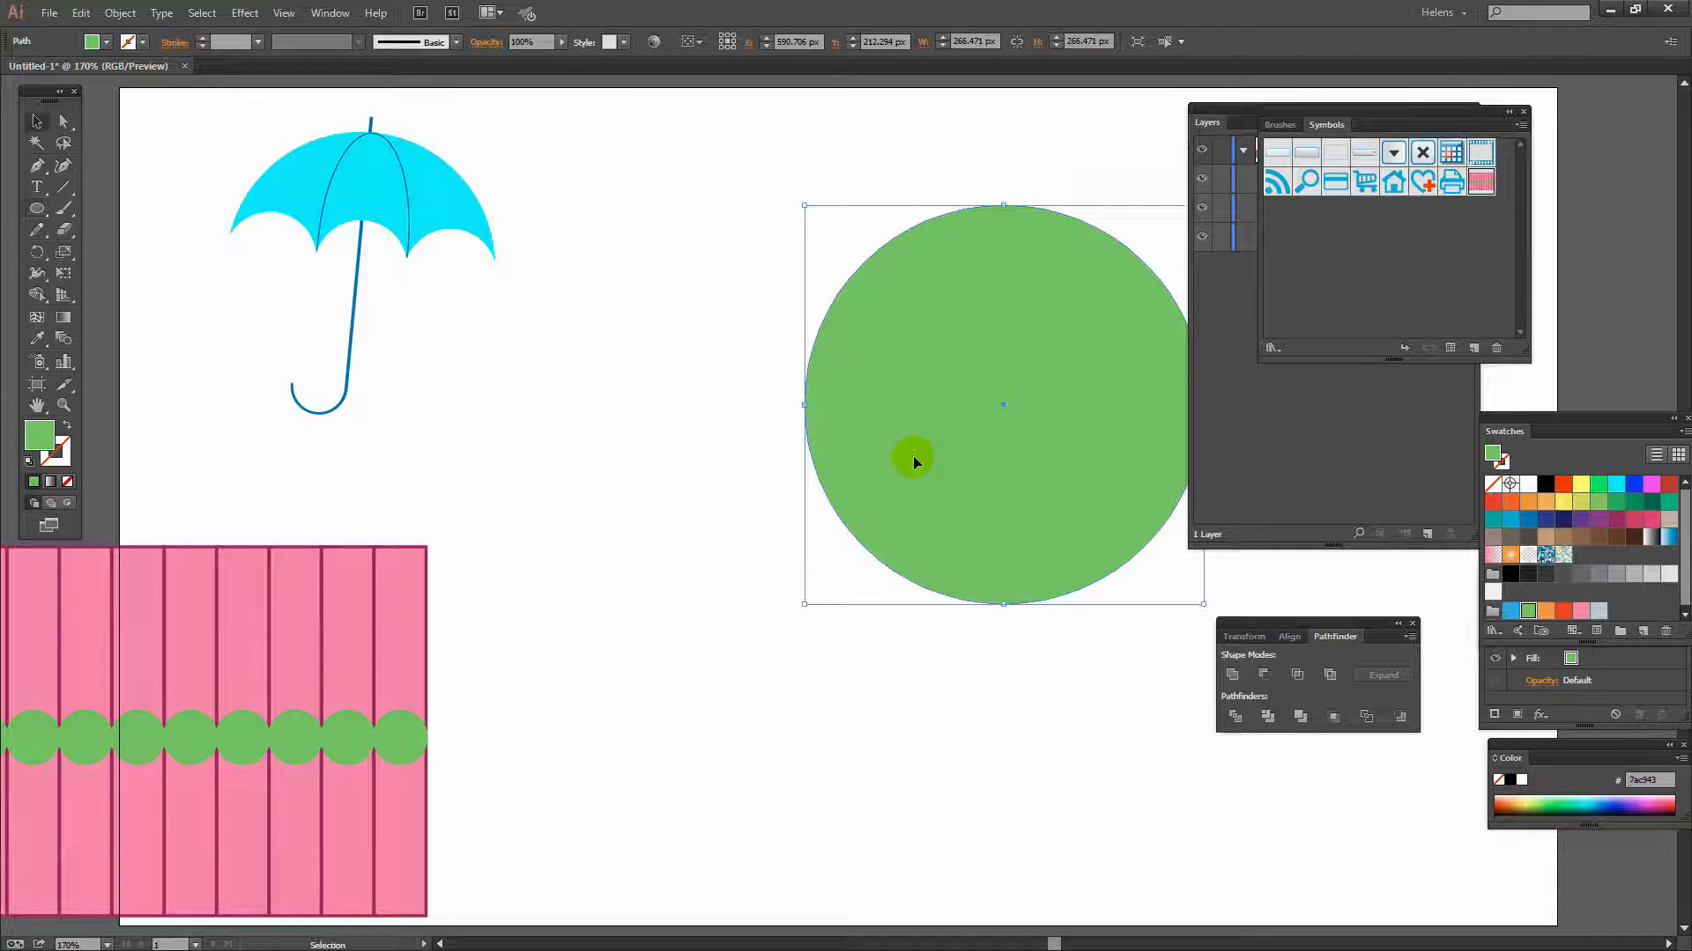
left_click_drag(913, 456, 734, 513)
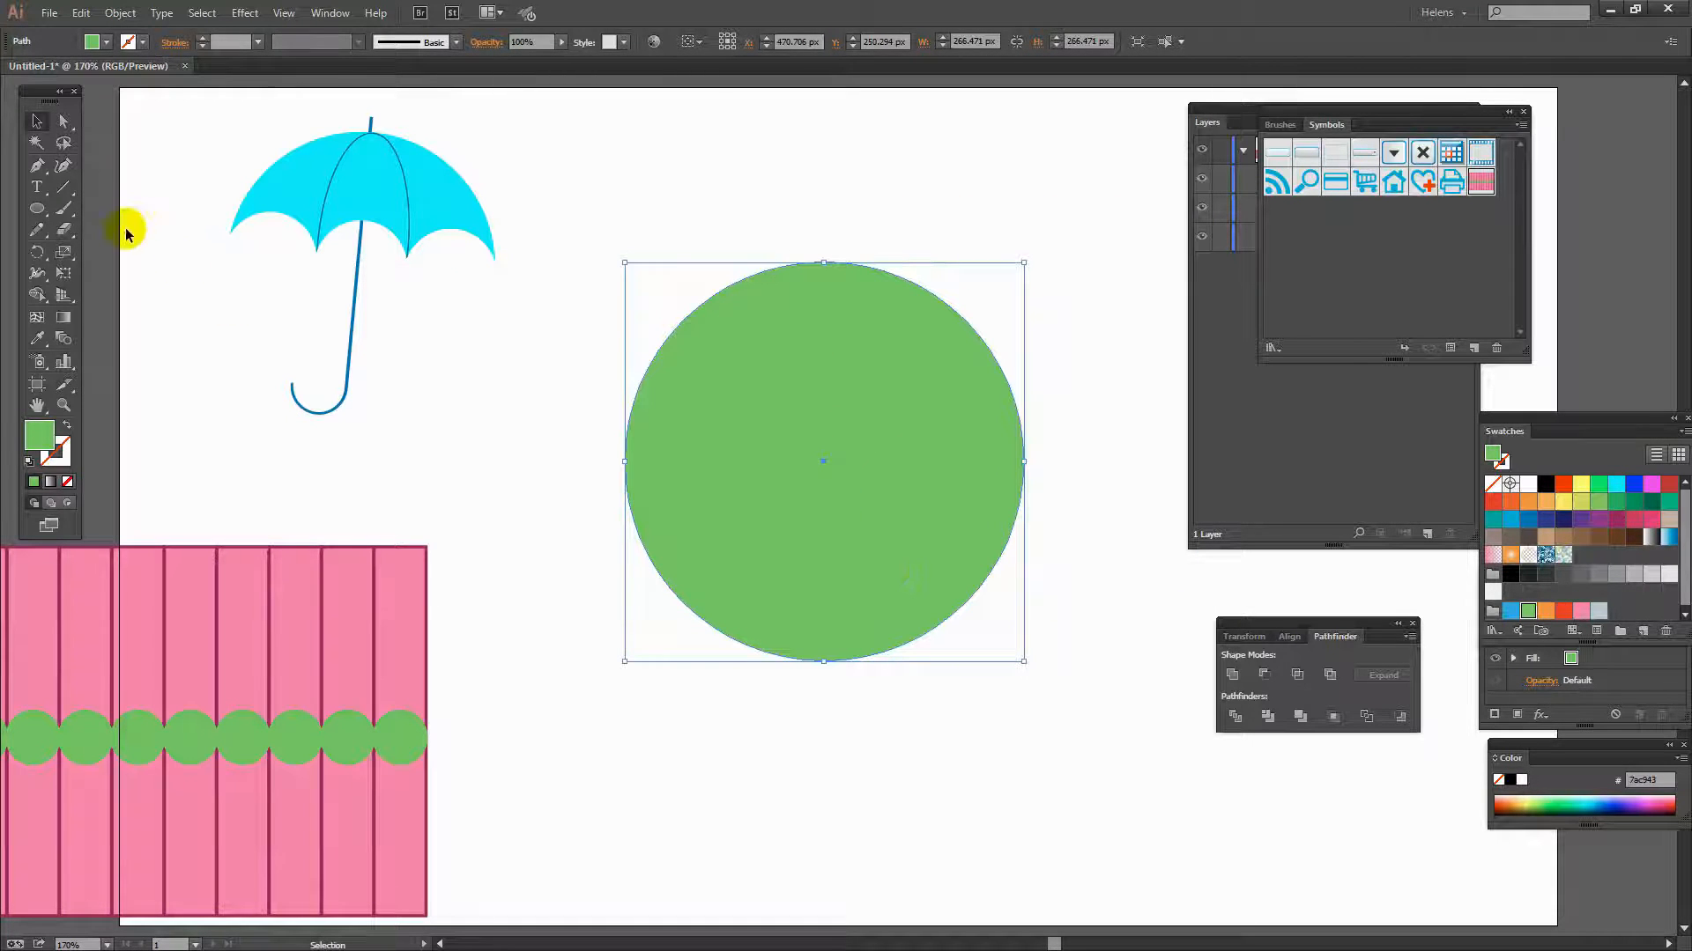
- Delete the green circle's right anchor point with the Direct Selection tool, leaving a half circle
left_click(66, 125)
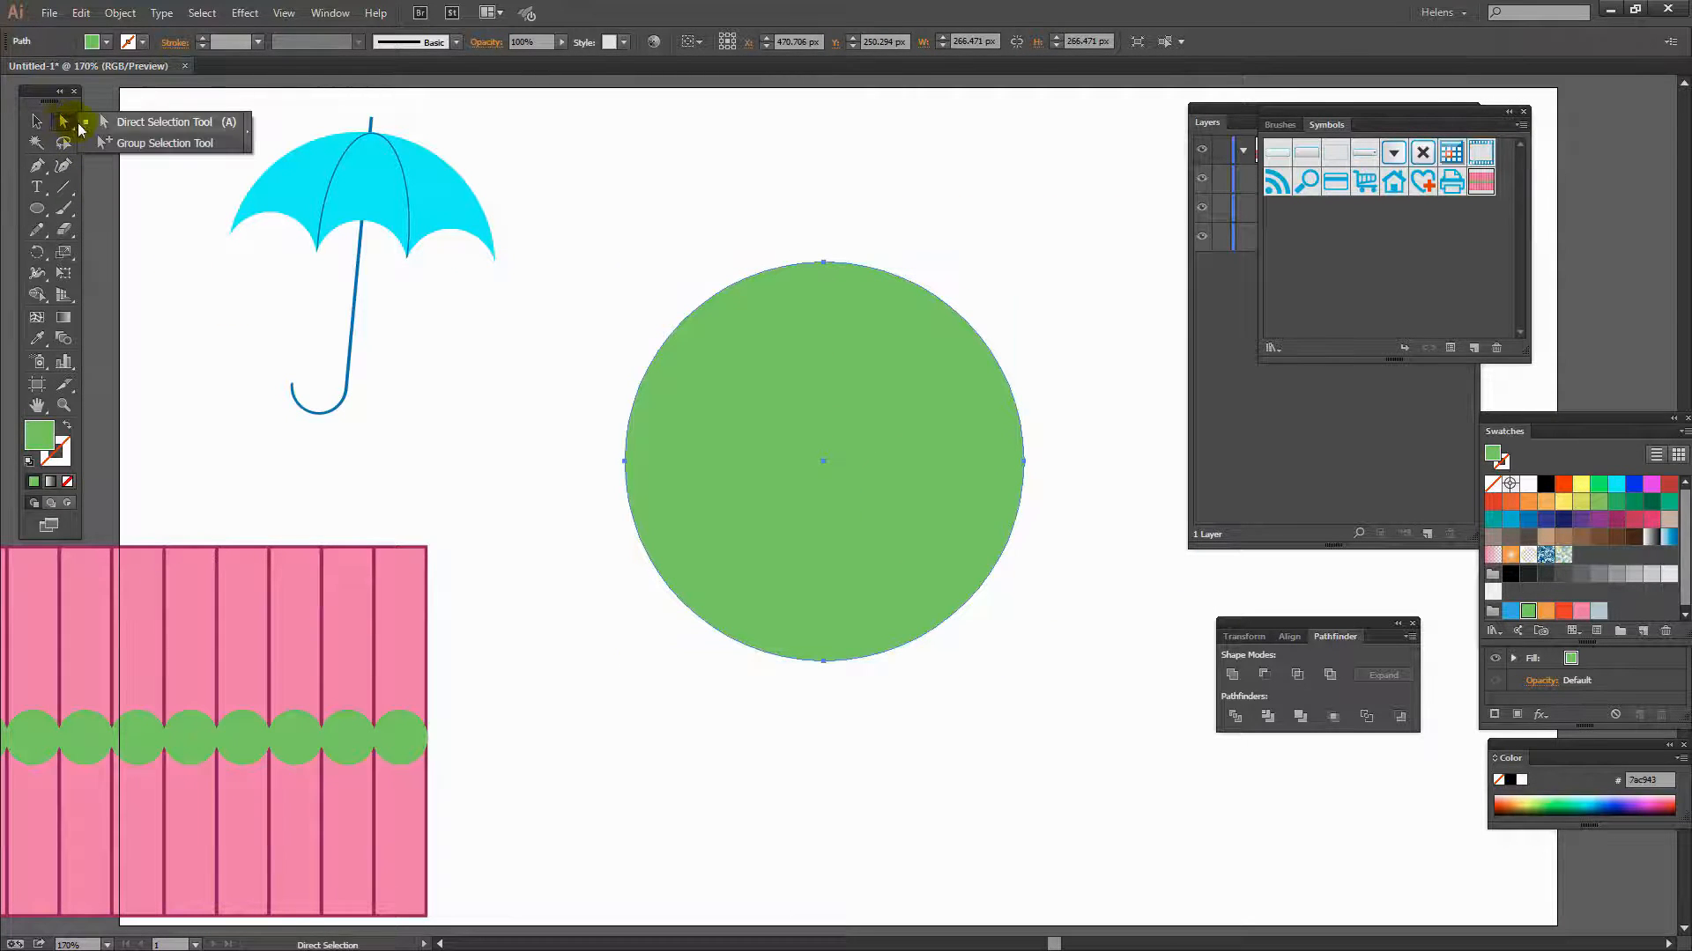
left_click(1024, 460)
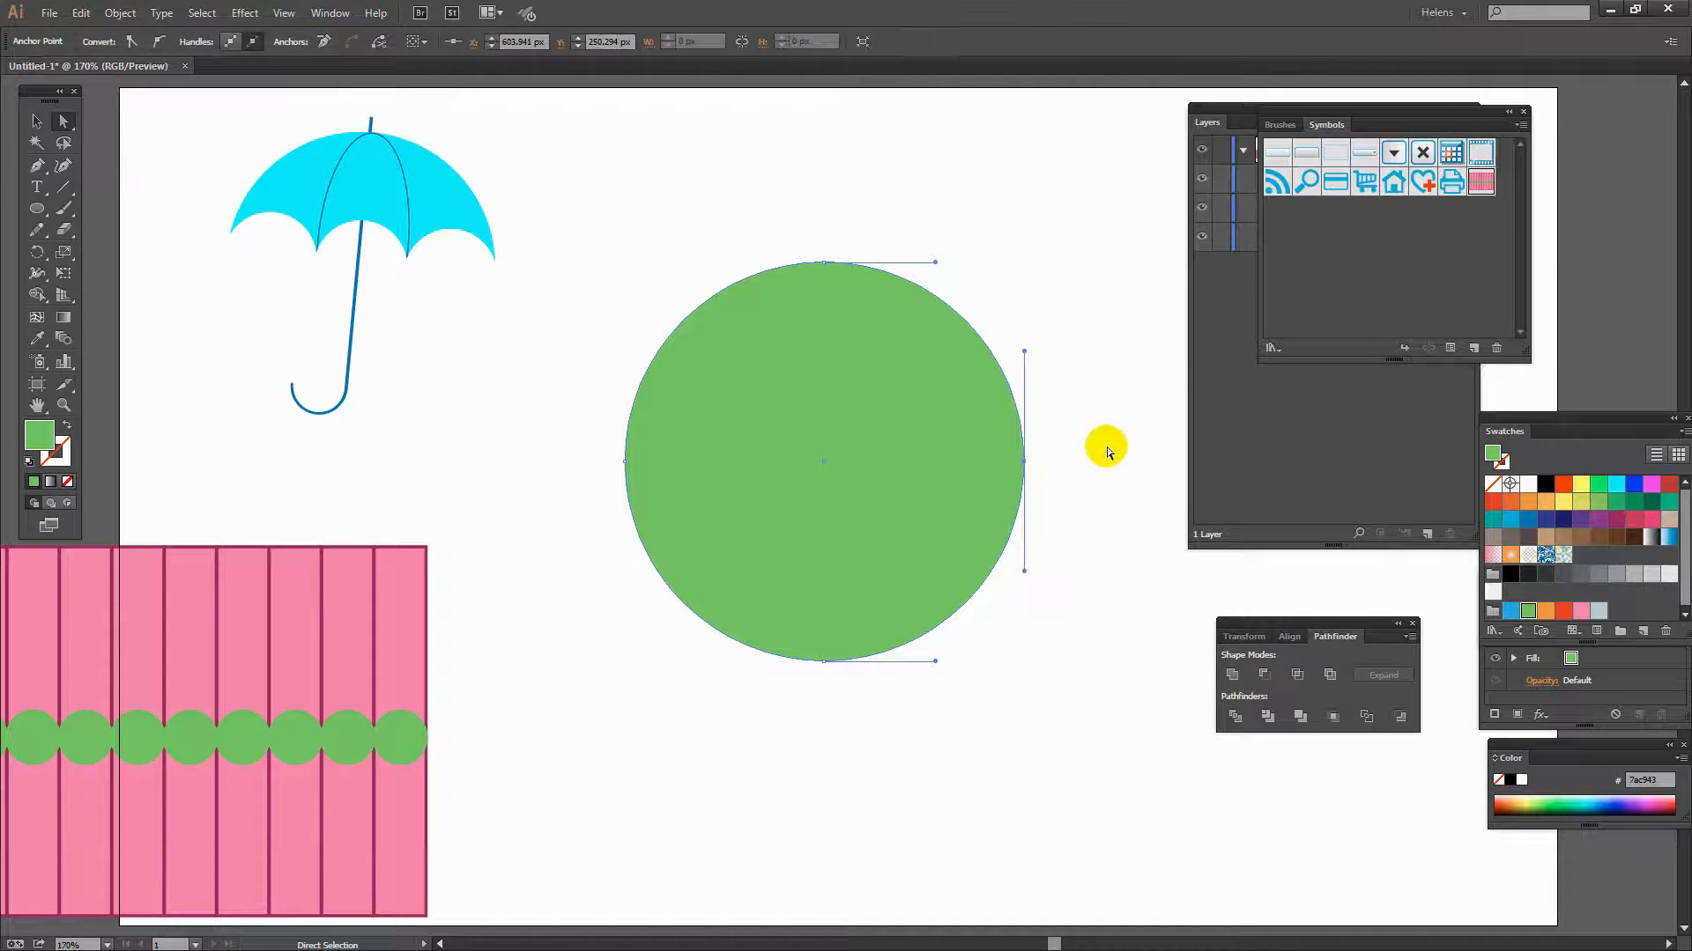
key("Delete")
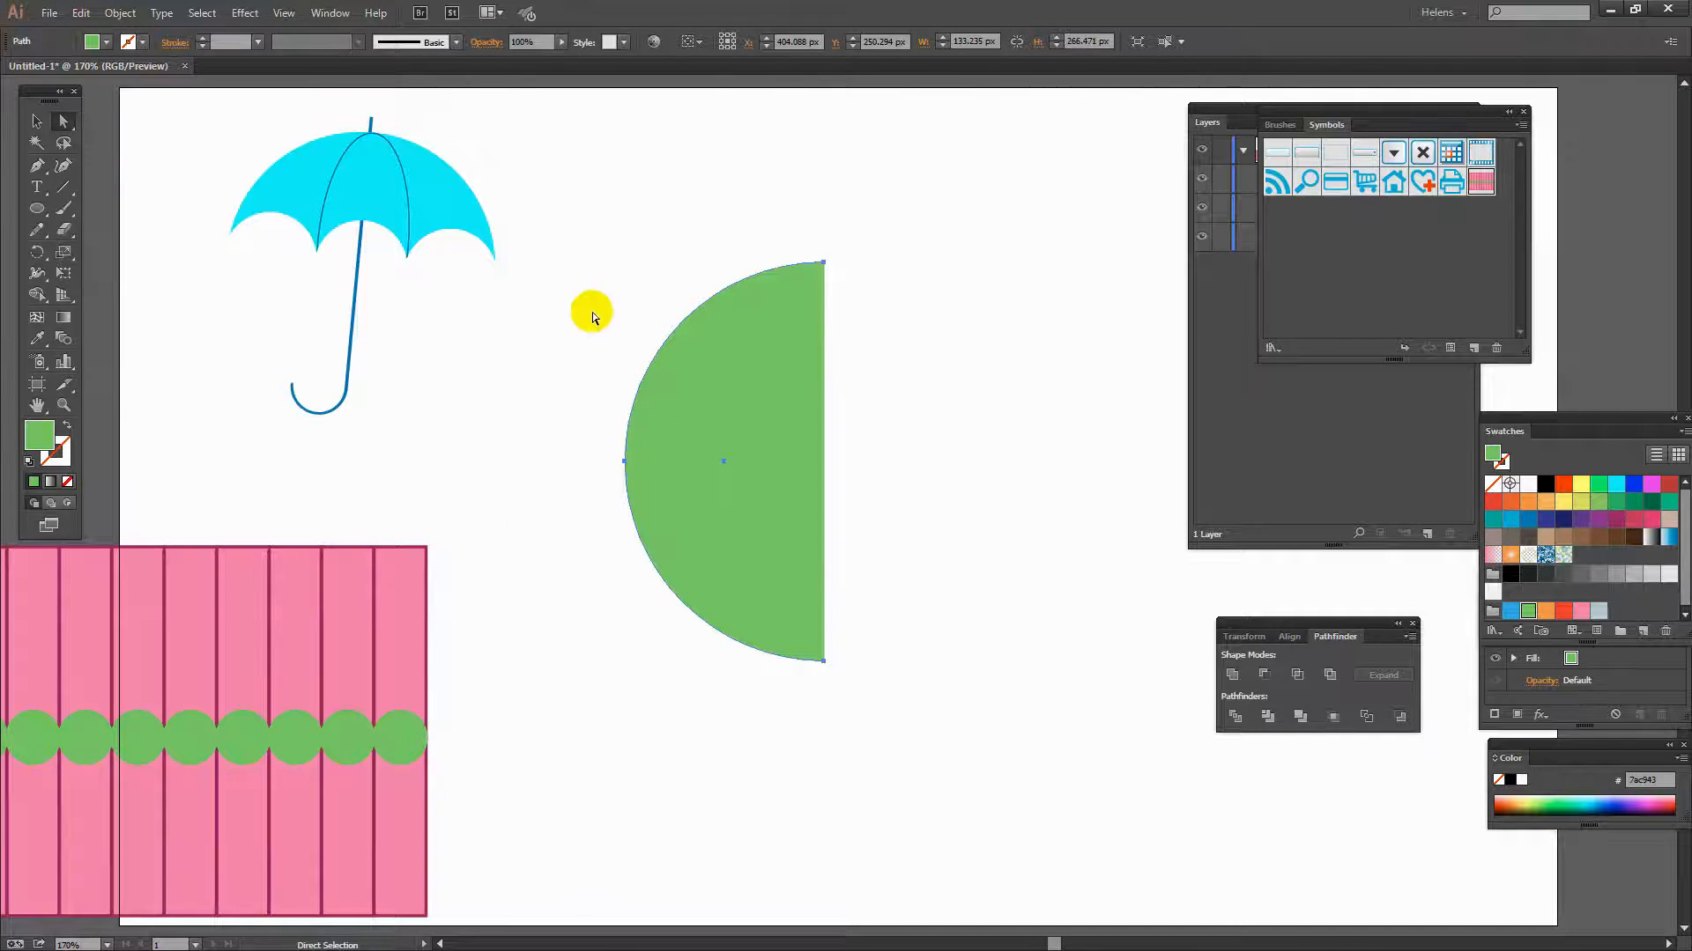
- Apply a 3D Revolve effect to the half circle with preview on, revolving from the Right Edge
left_click(246, 14)
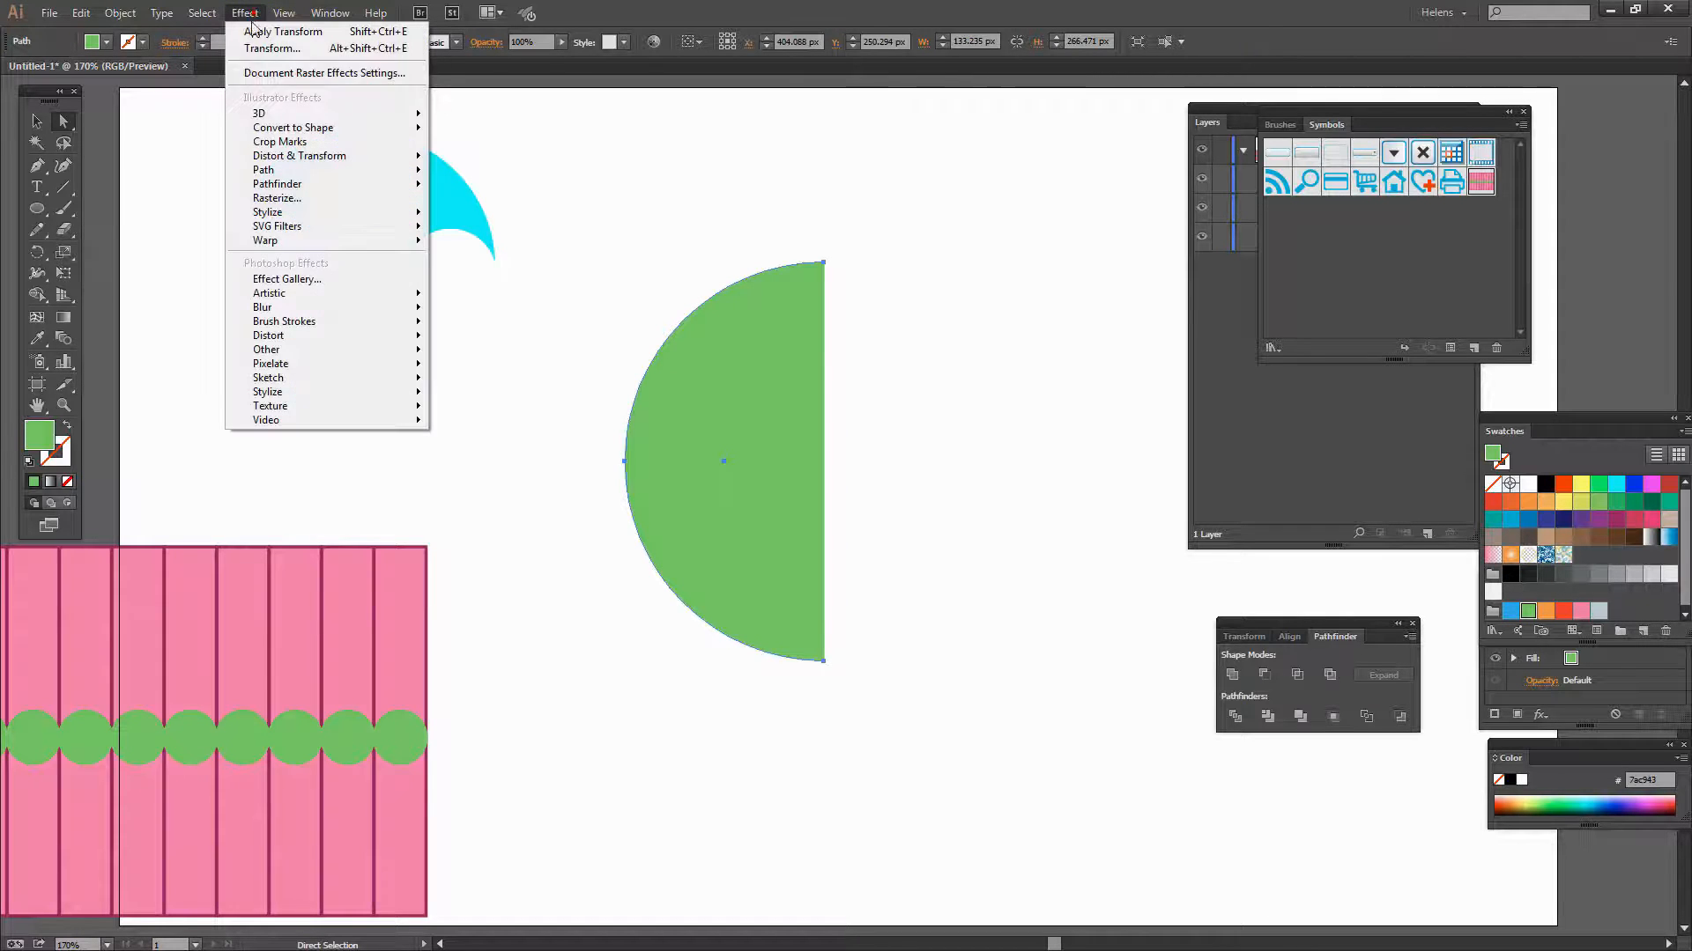
mouse_move(262, 113)
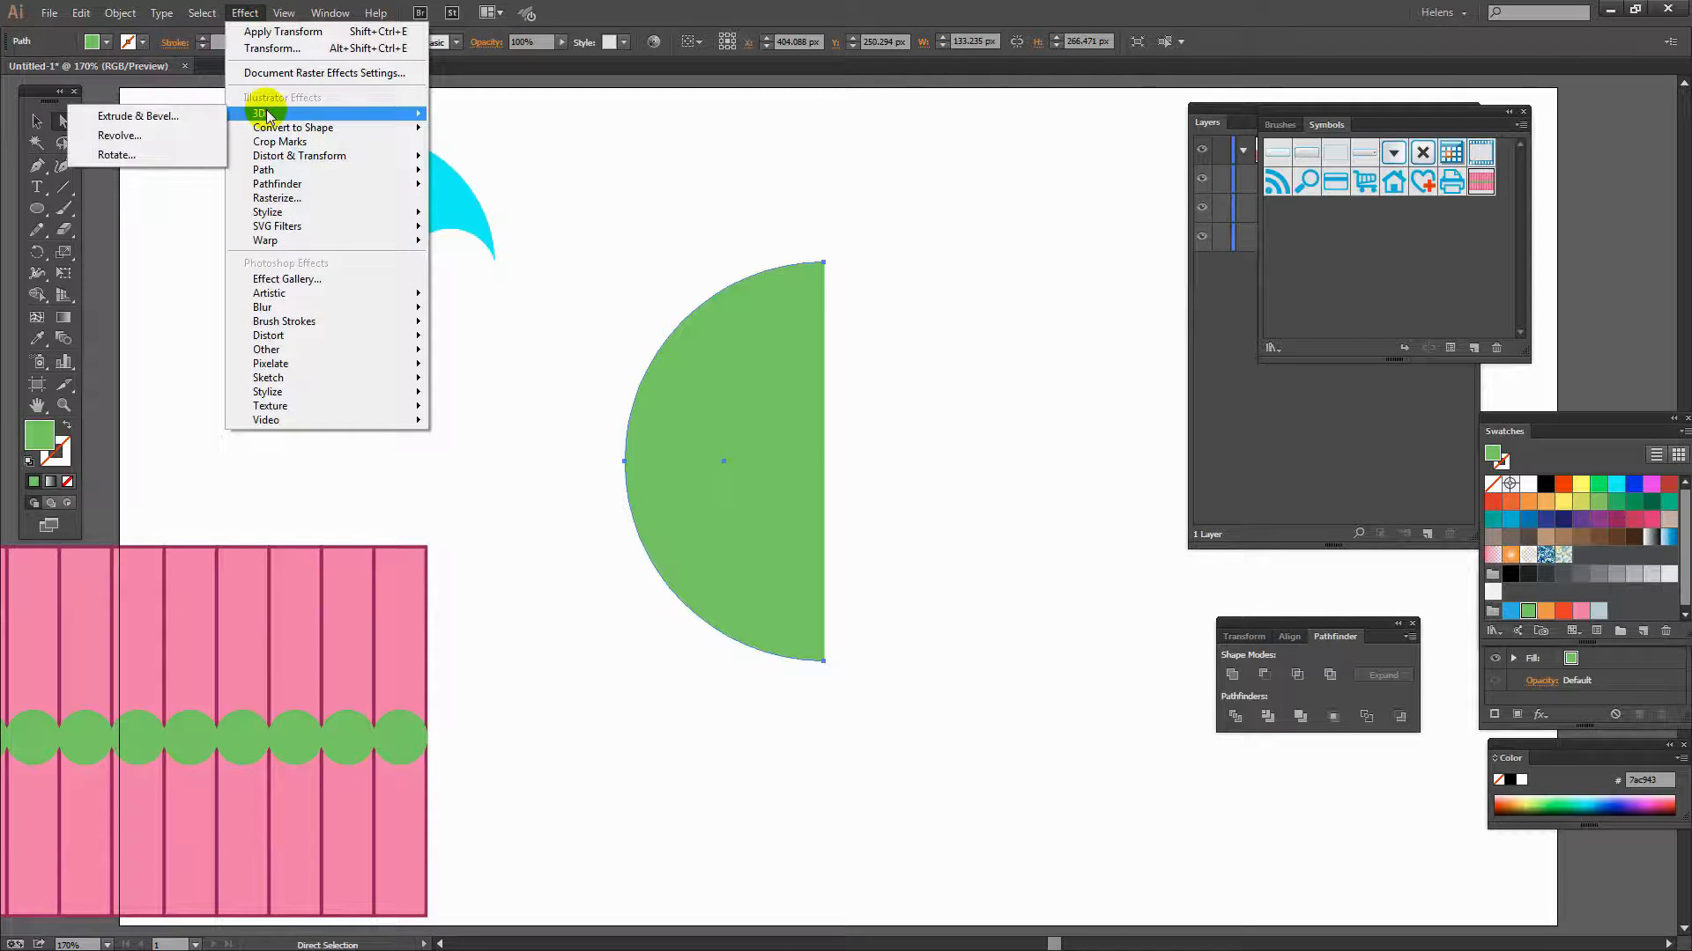
left_click(163, 135)
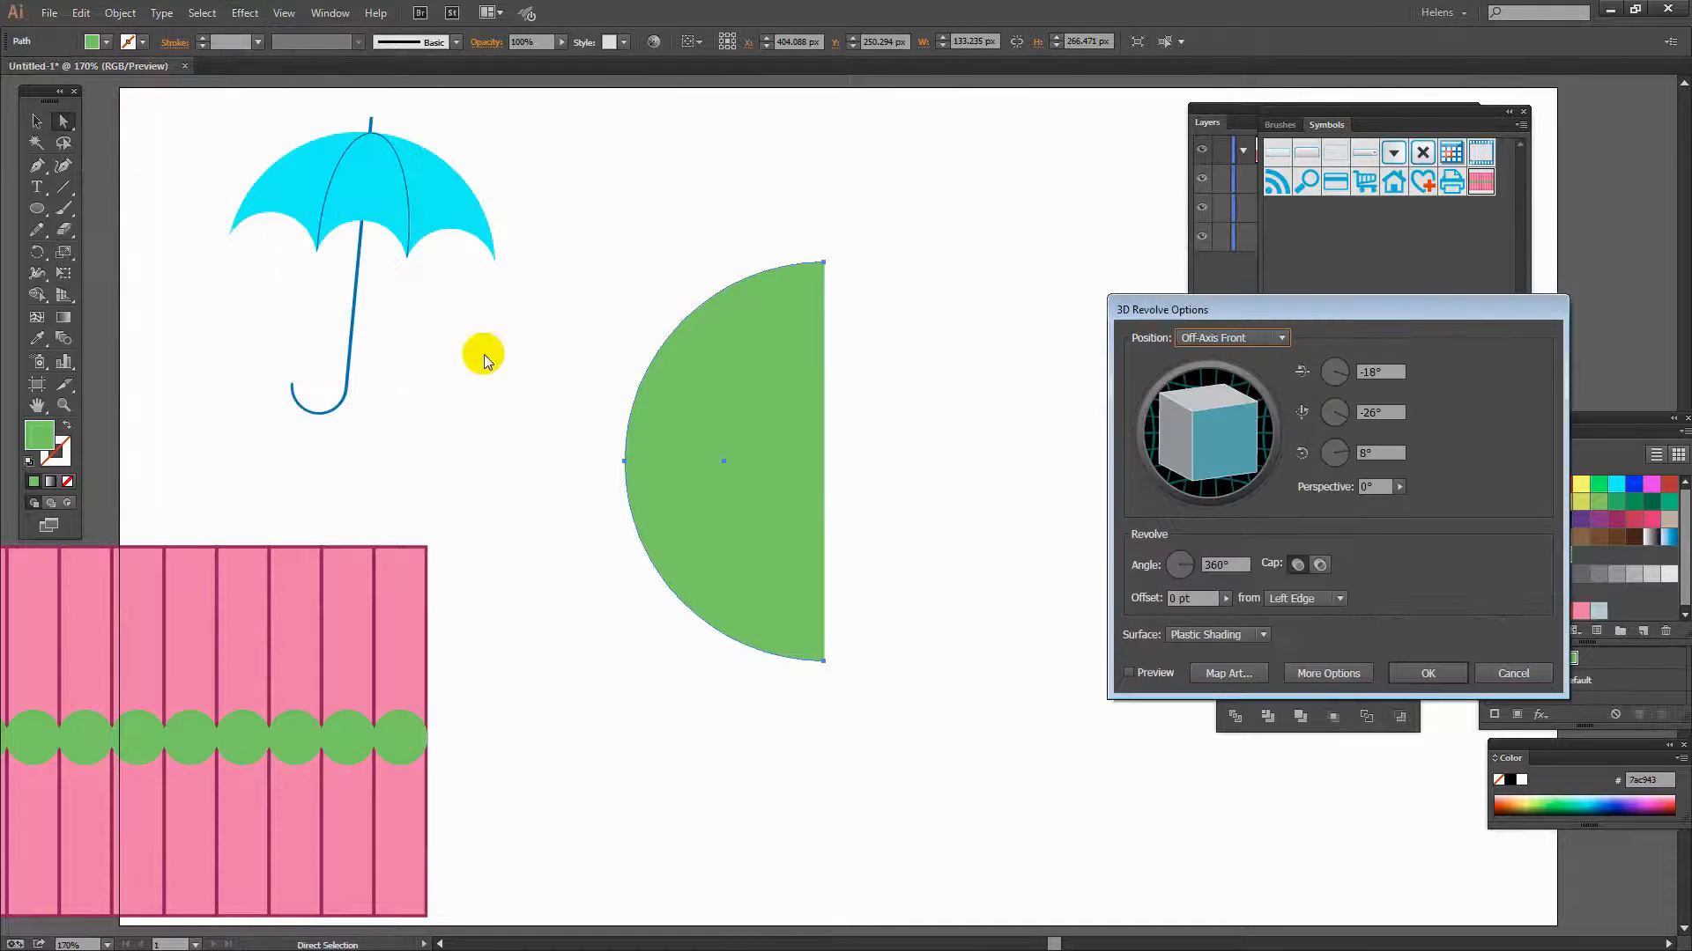
left_click(1131, 670)
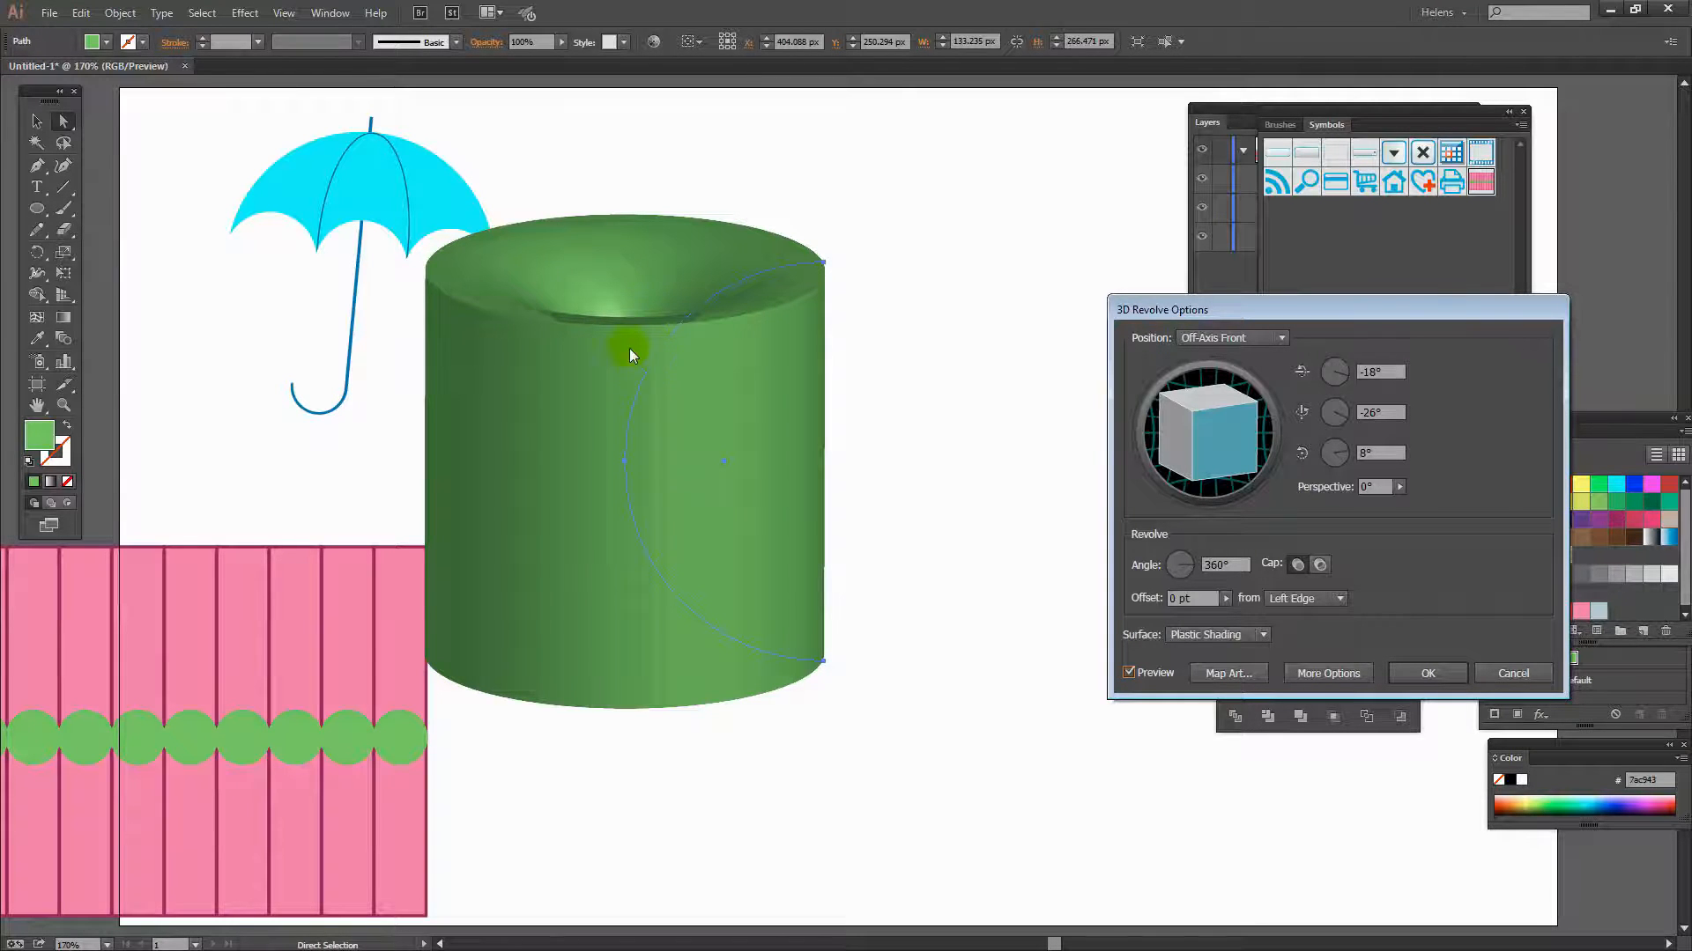
left_click(1339, 600)
left_click(1319, 642)
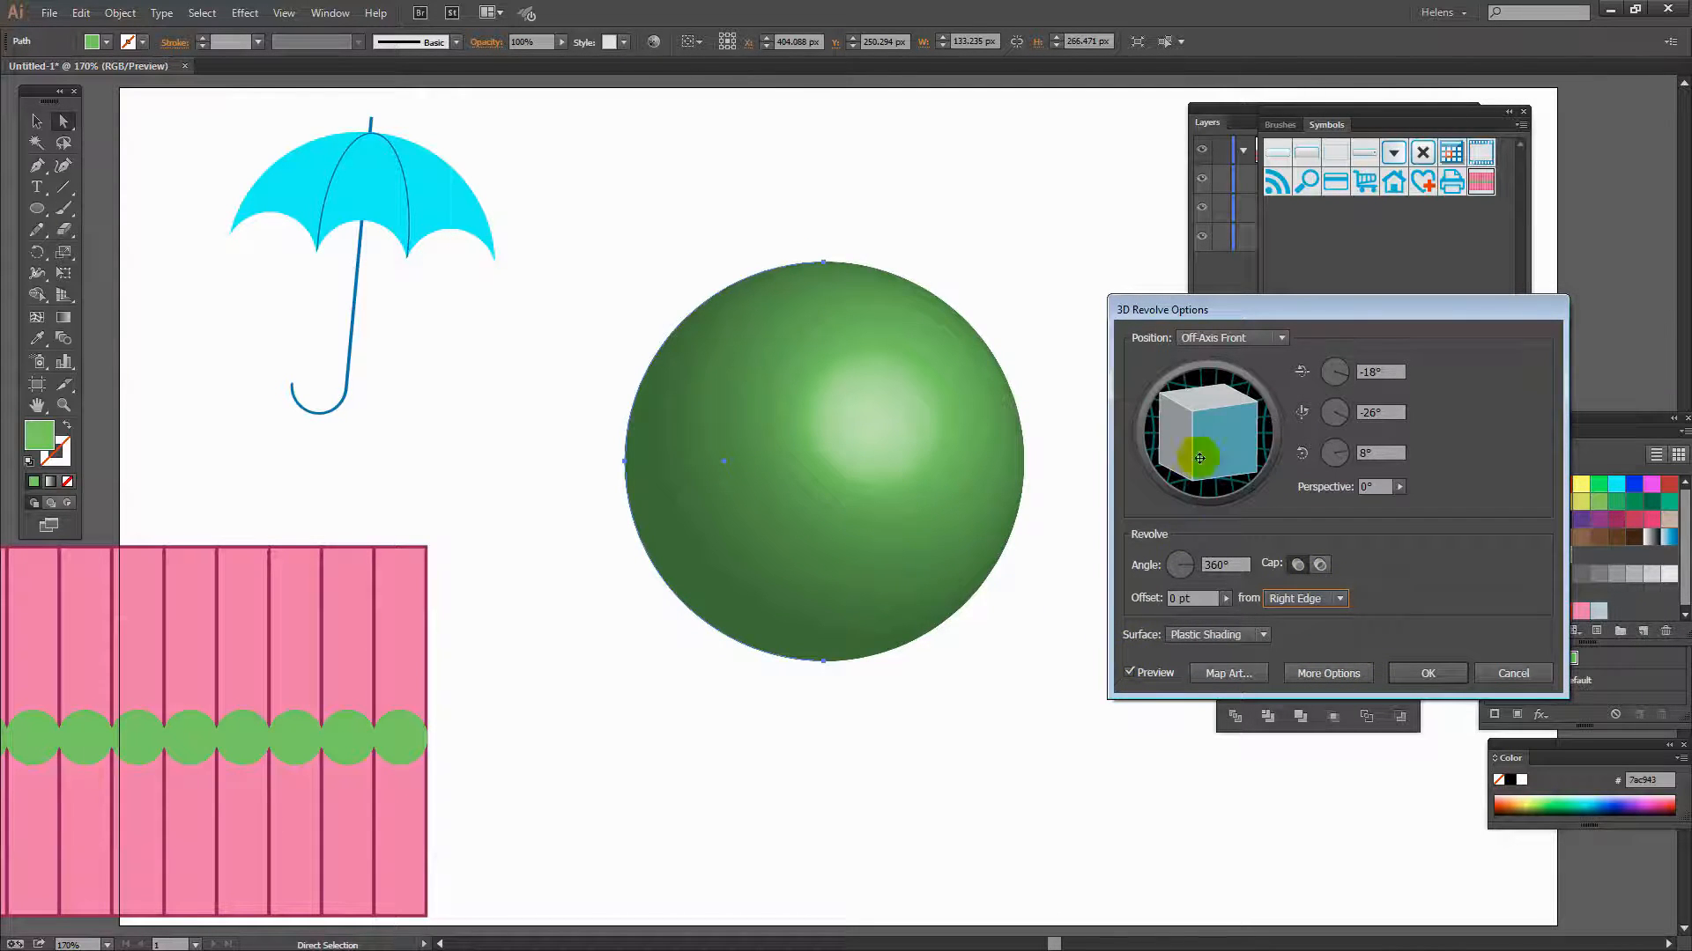
- Map the New Symbol striped pattern onto the sphere's surface, stretching it to fill the map area
left_click_drag(1271, 316, 1302, 217)
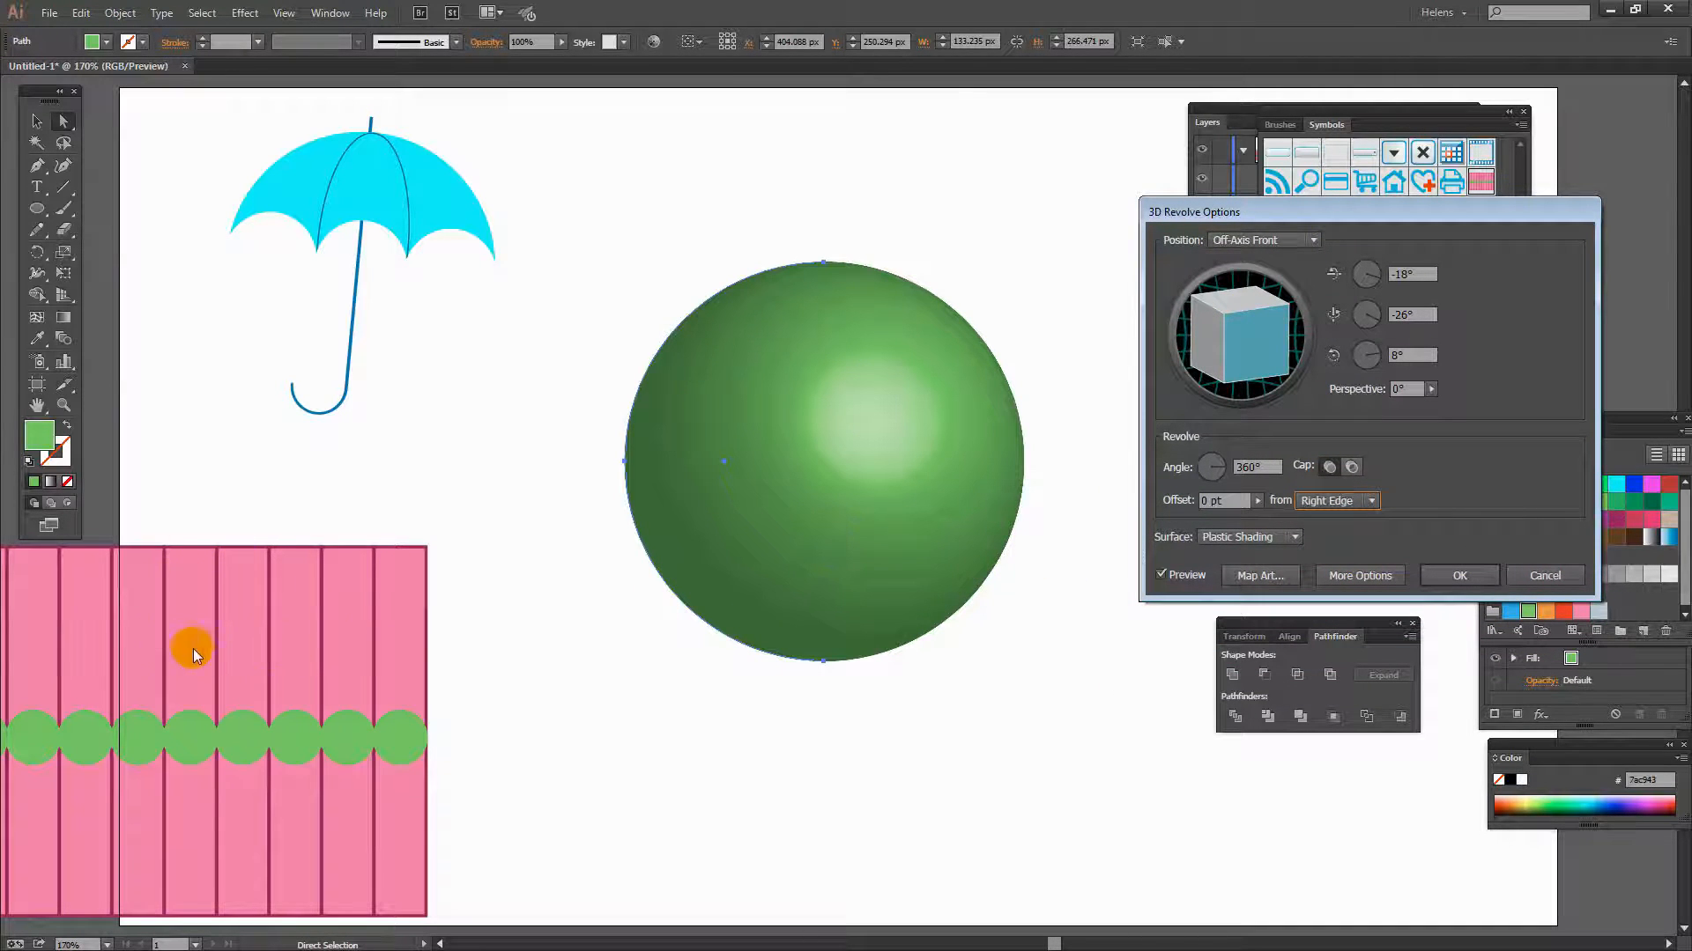
left_click(1265, 574)
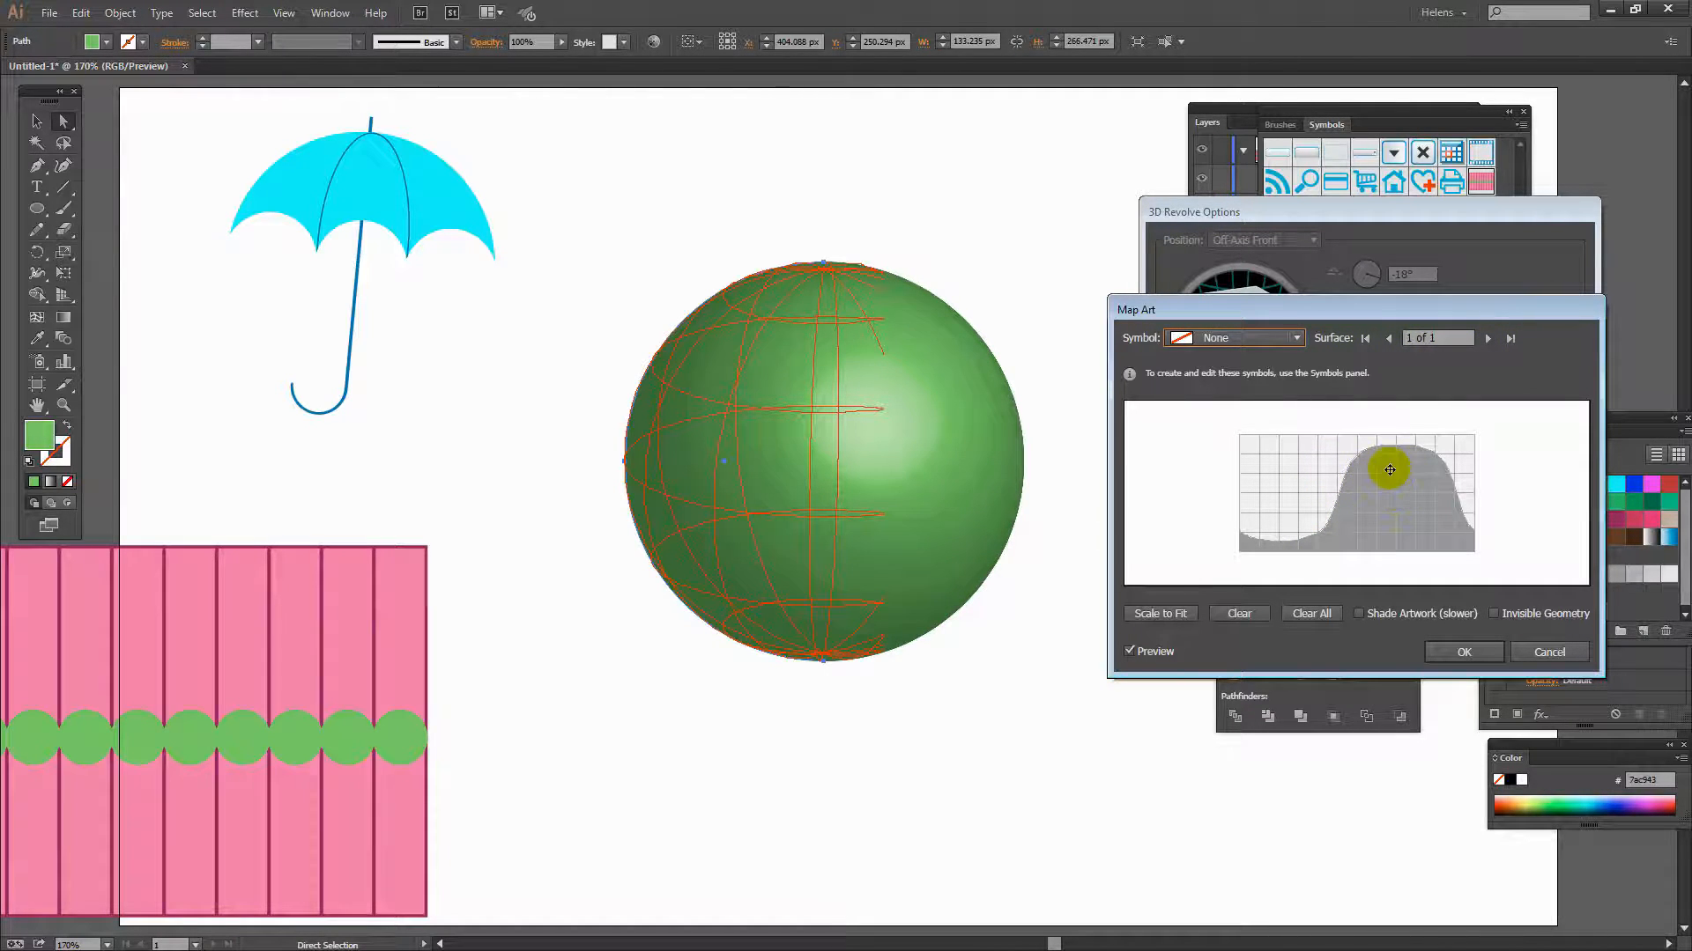
left_click(1295, 339)
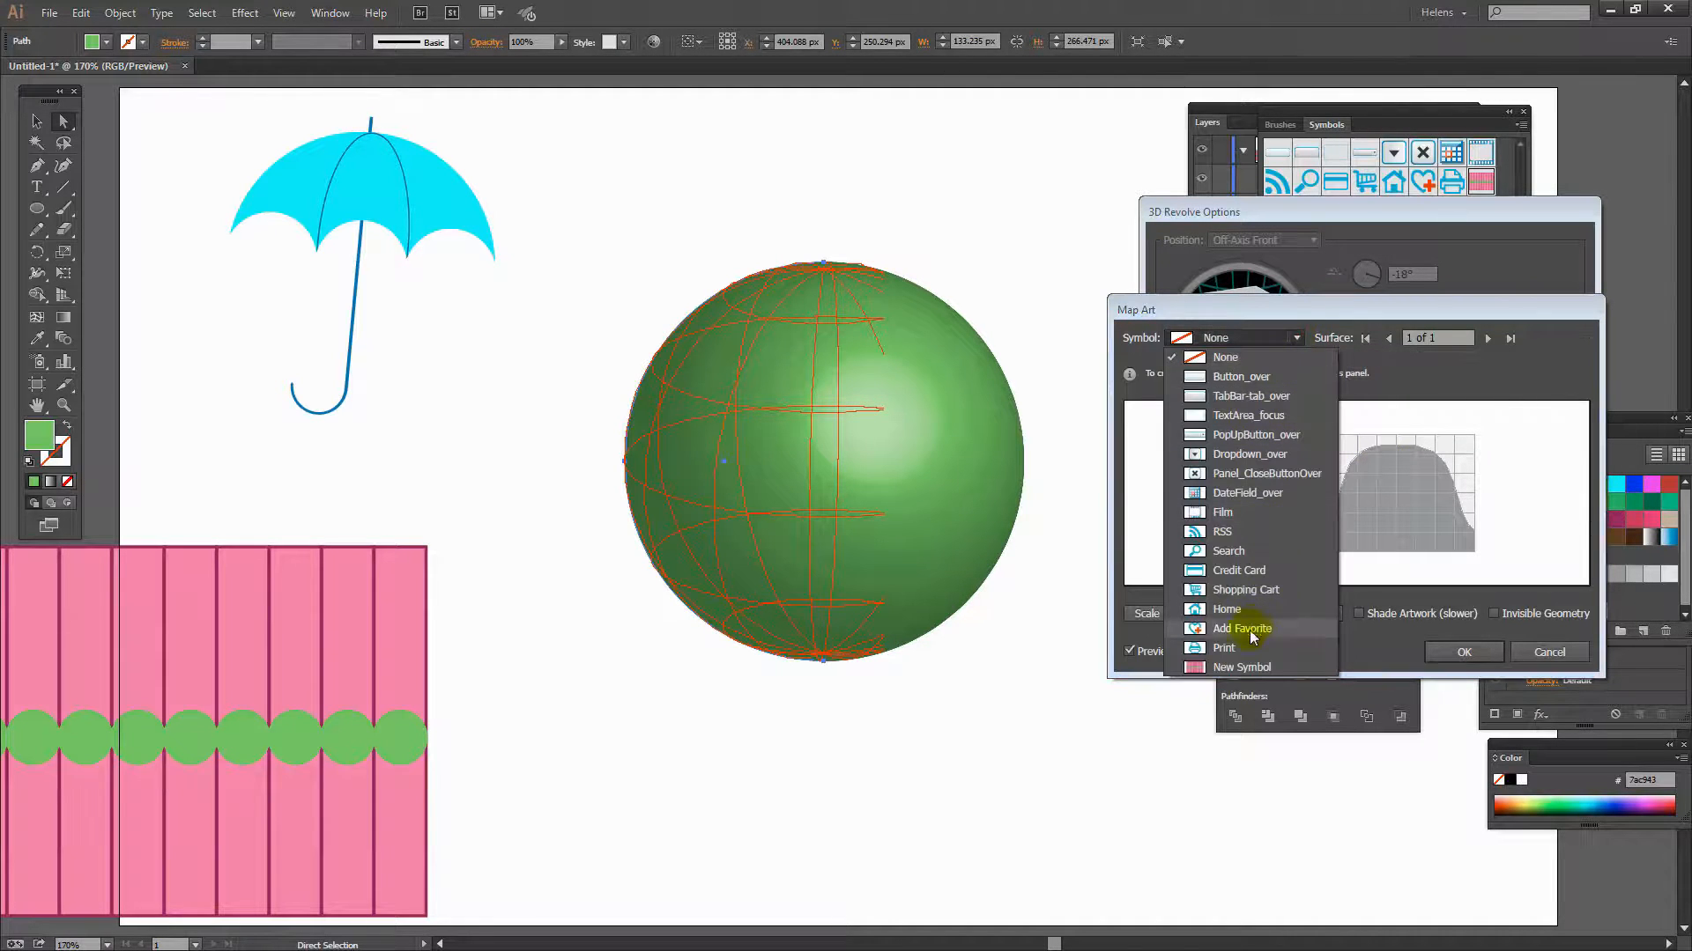
left_click(1230, 666)
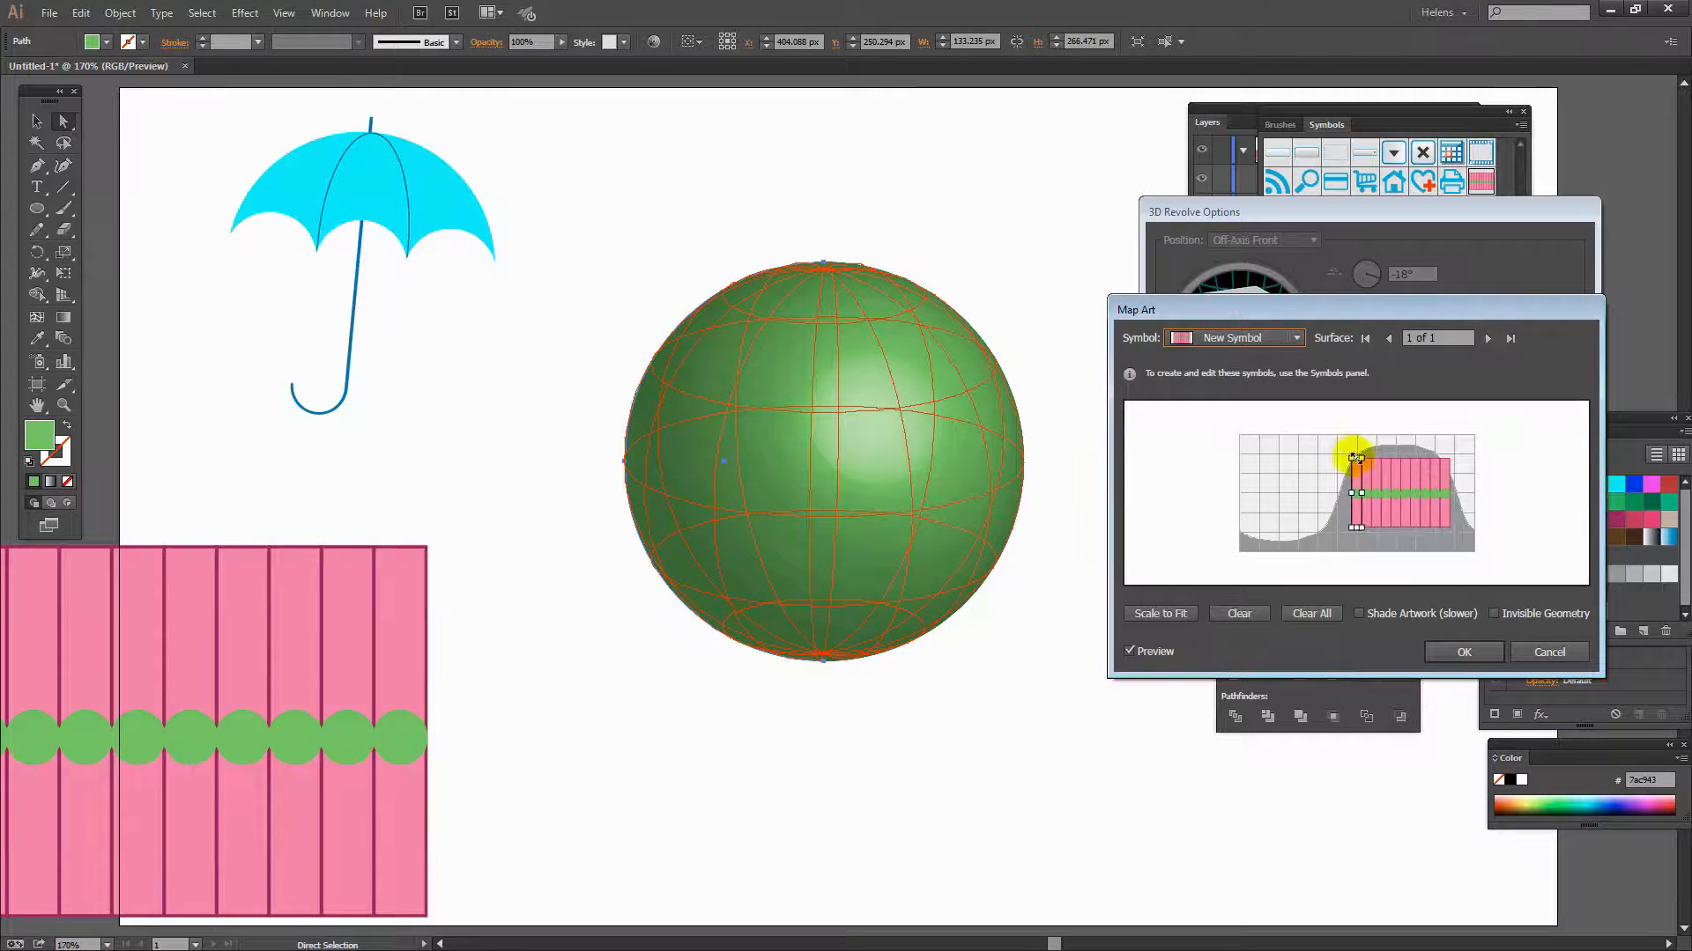
left_click_drag(1350, 455, 1261, 432)
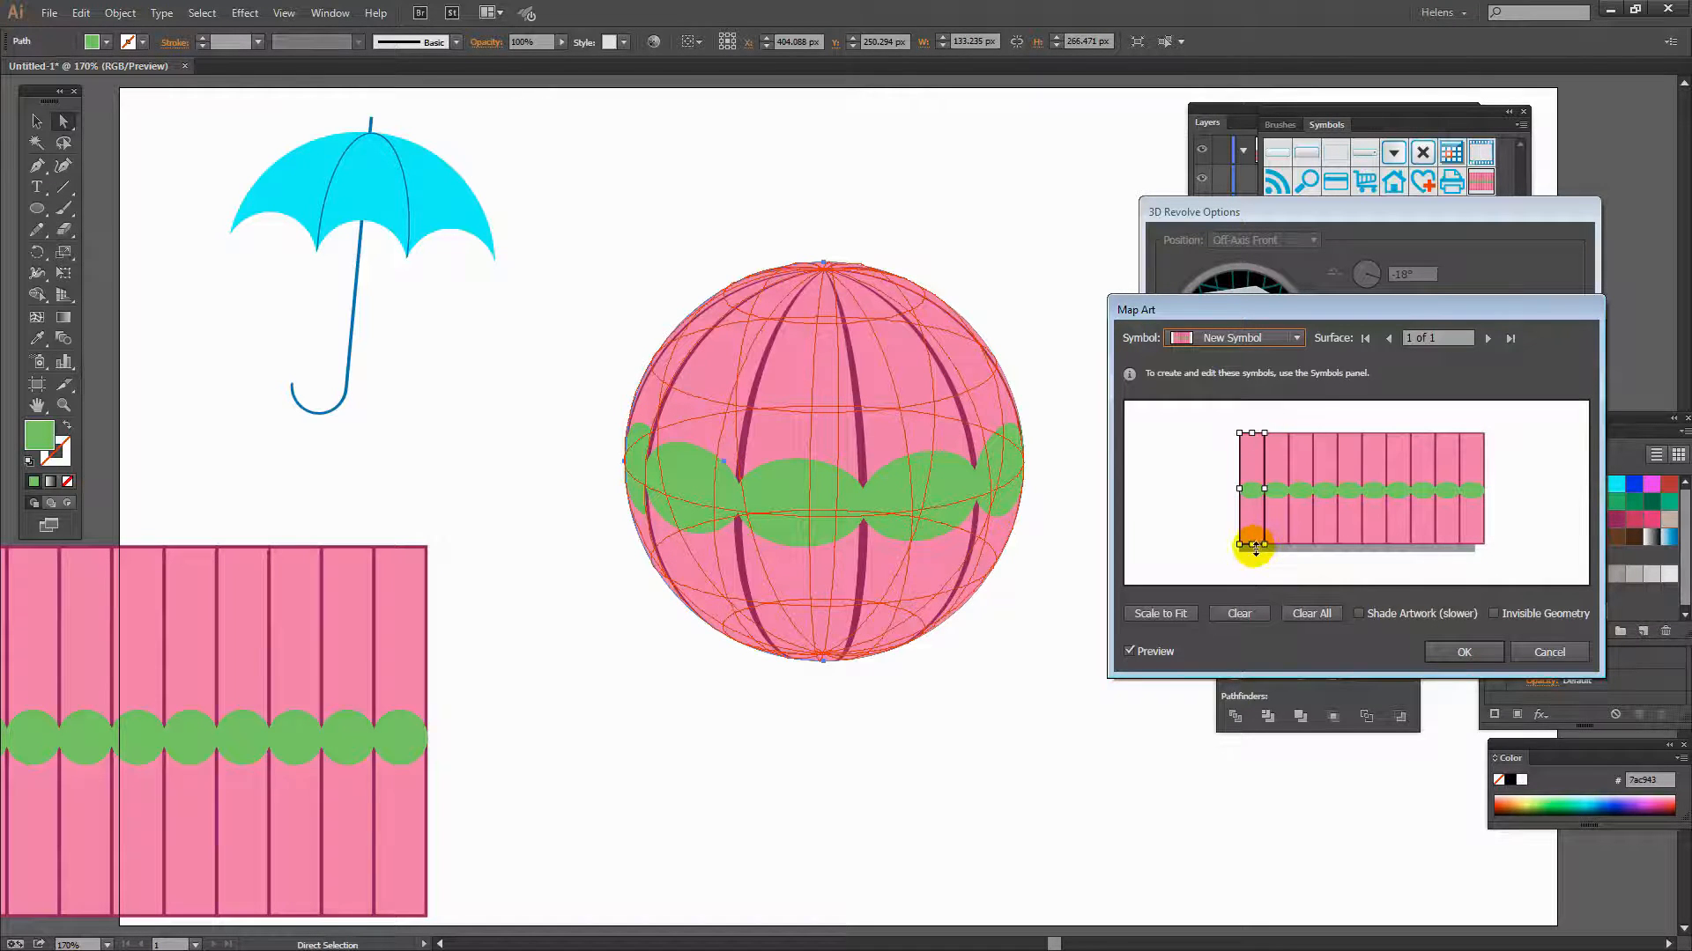
left_click_drag(1253, 547, 1249, 553)
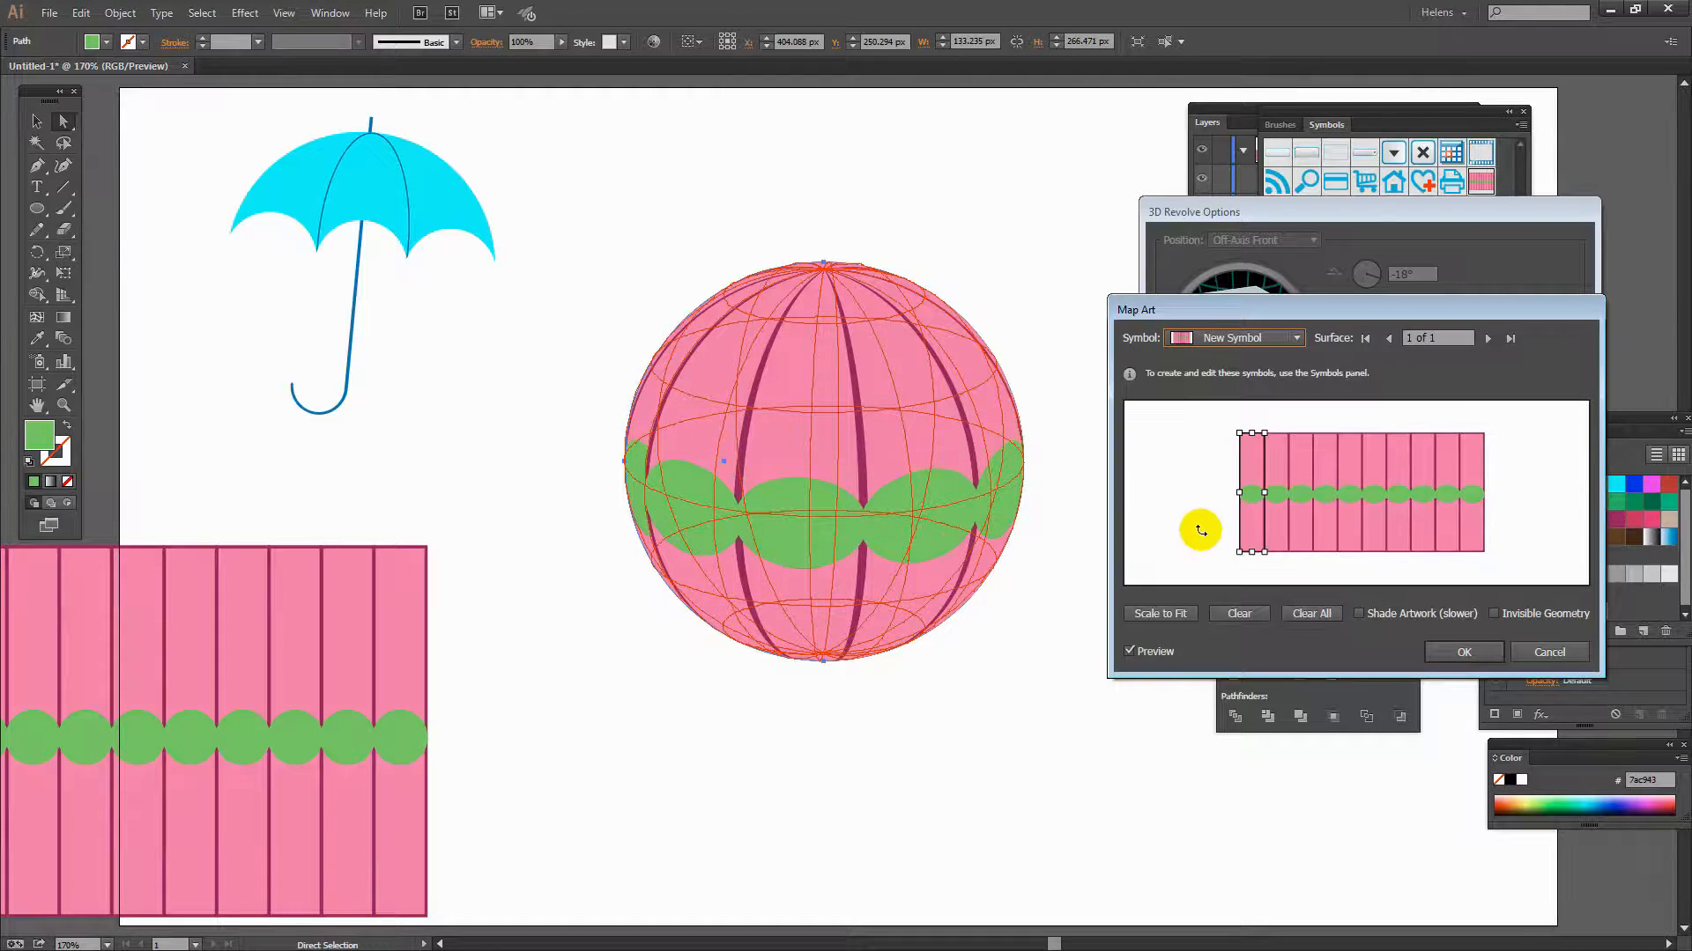
left_click(1200, 530)
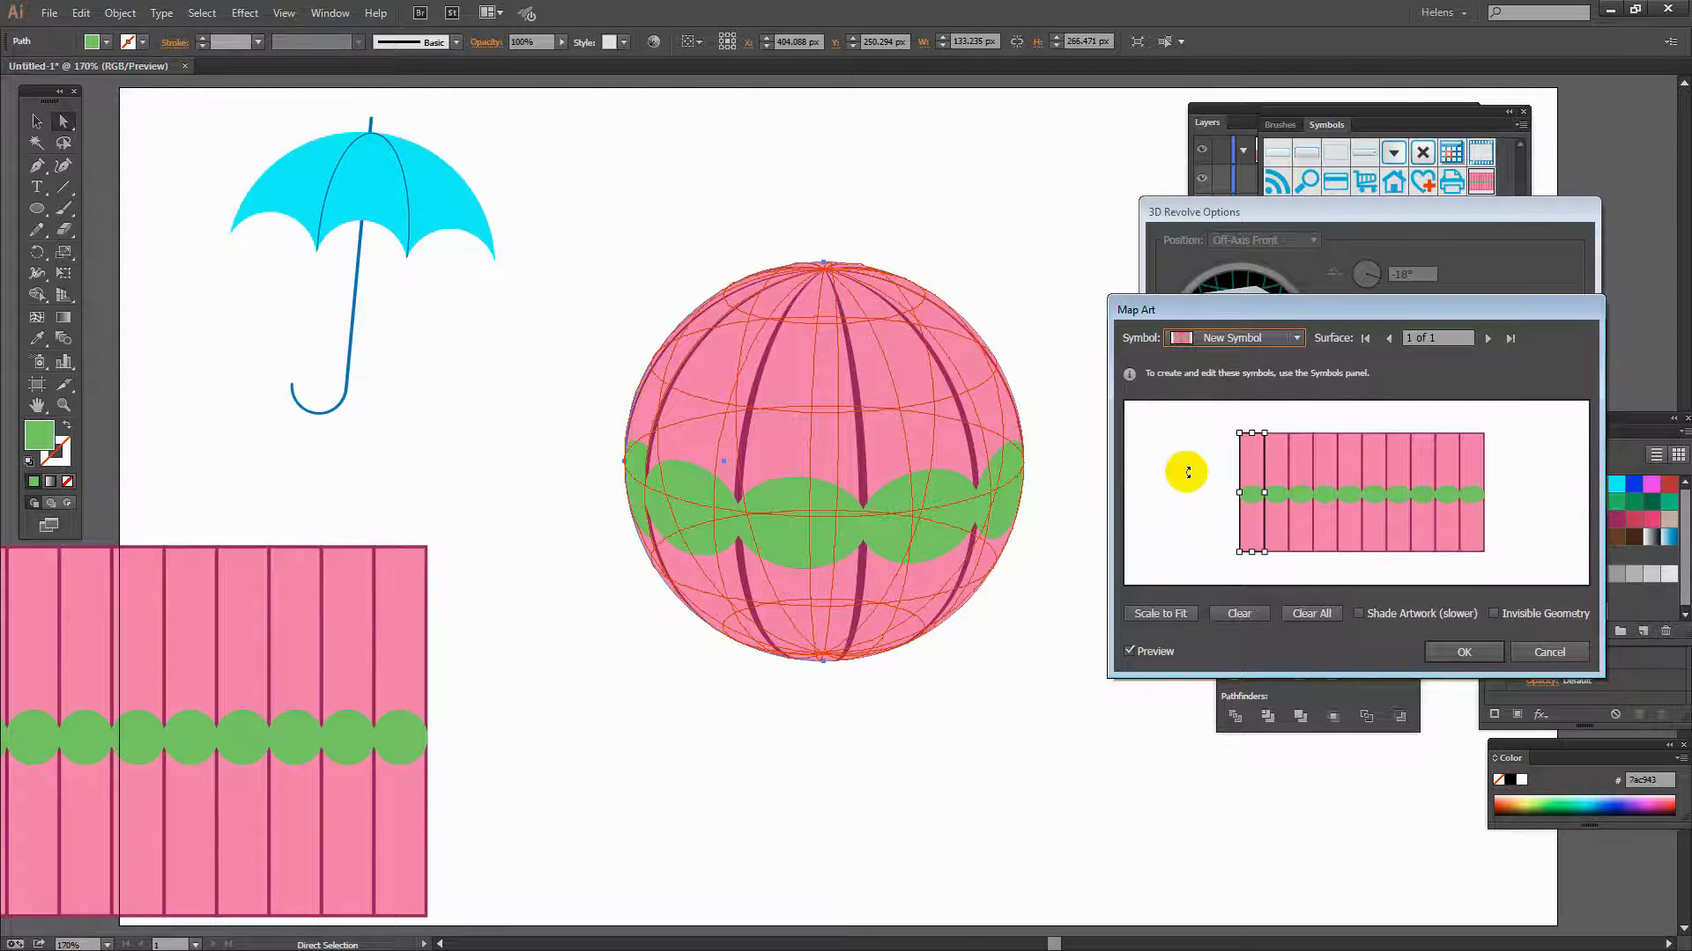
left_click(1462, 654)
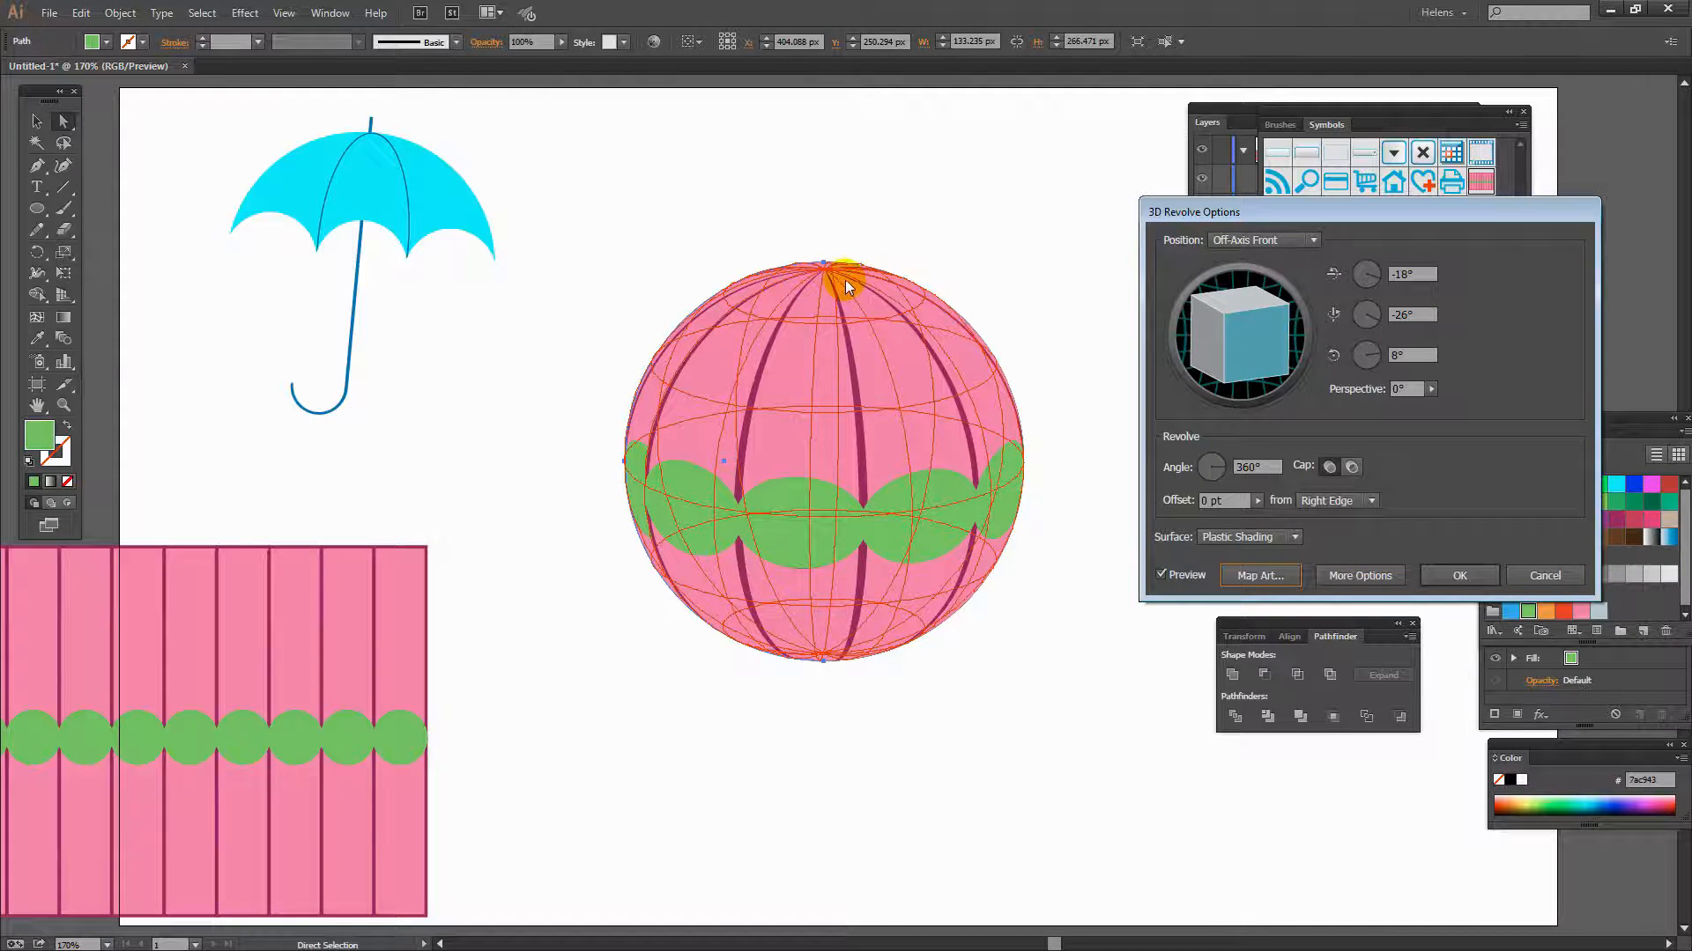
- Switch the sphere to a custom rotation and set its X and Z axis rotations to 0°
left_click_drag(1233, 336, 1256, 357)
left_click(1410, 355)
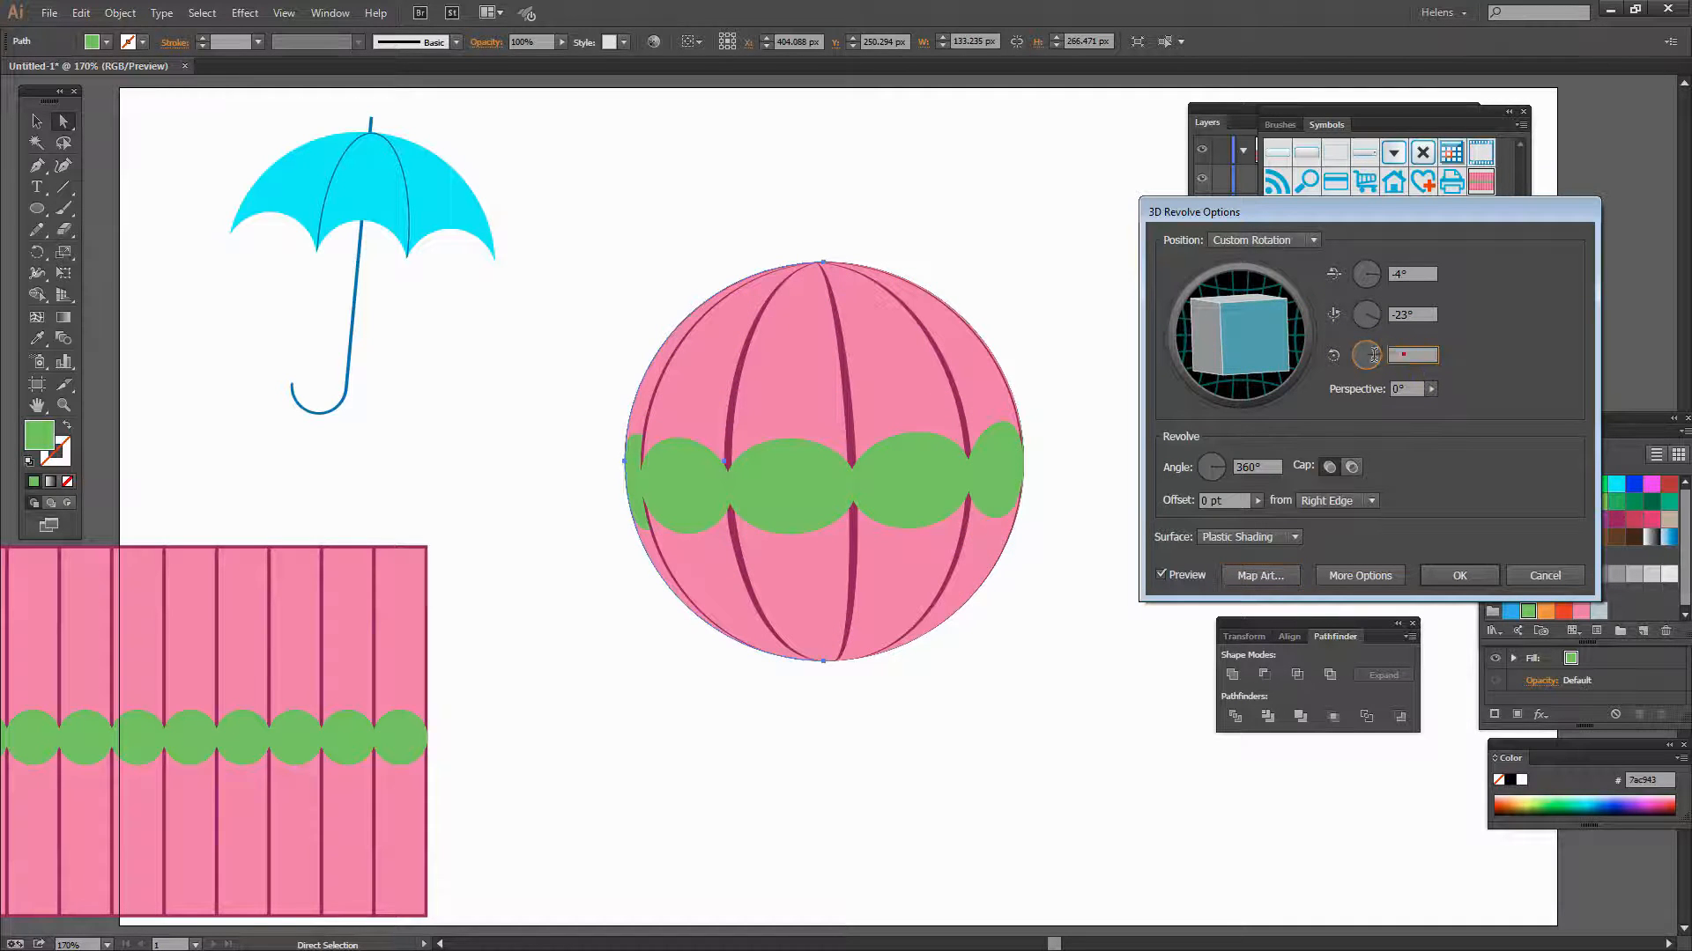
type("0")
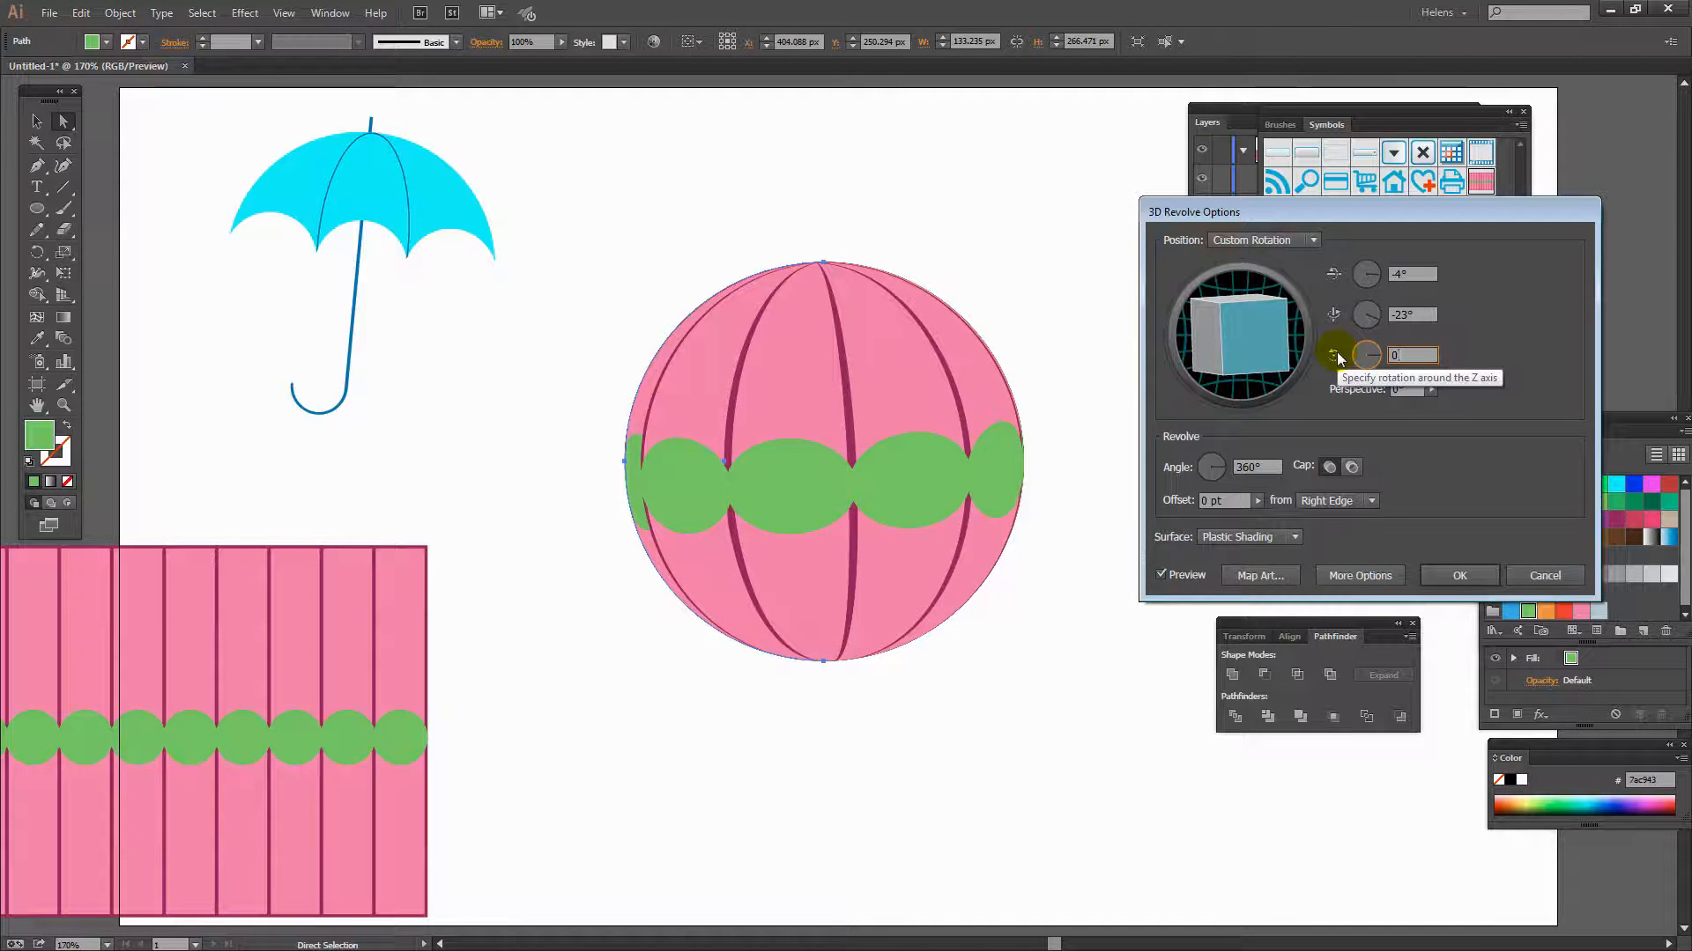
key("Tab")
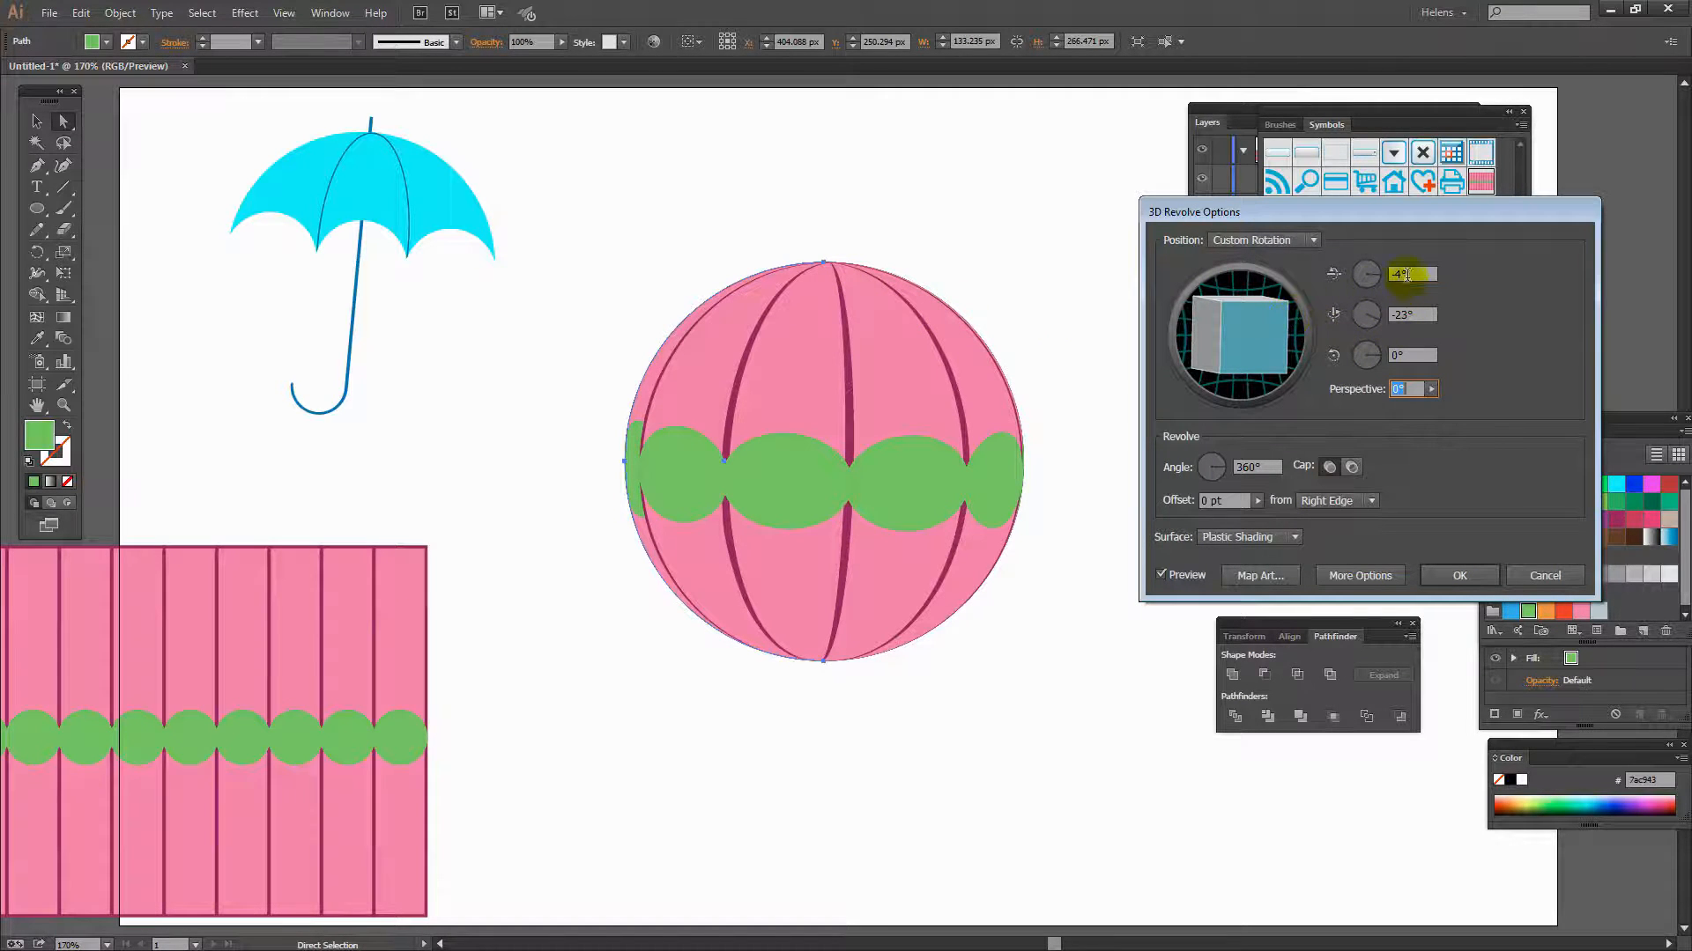
left_click_drag(1407, 275, 1378, 281)
type("0")
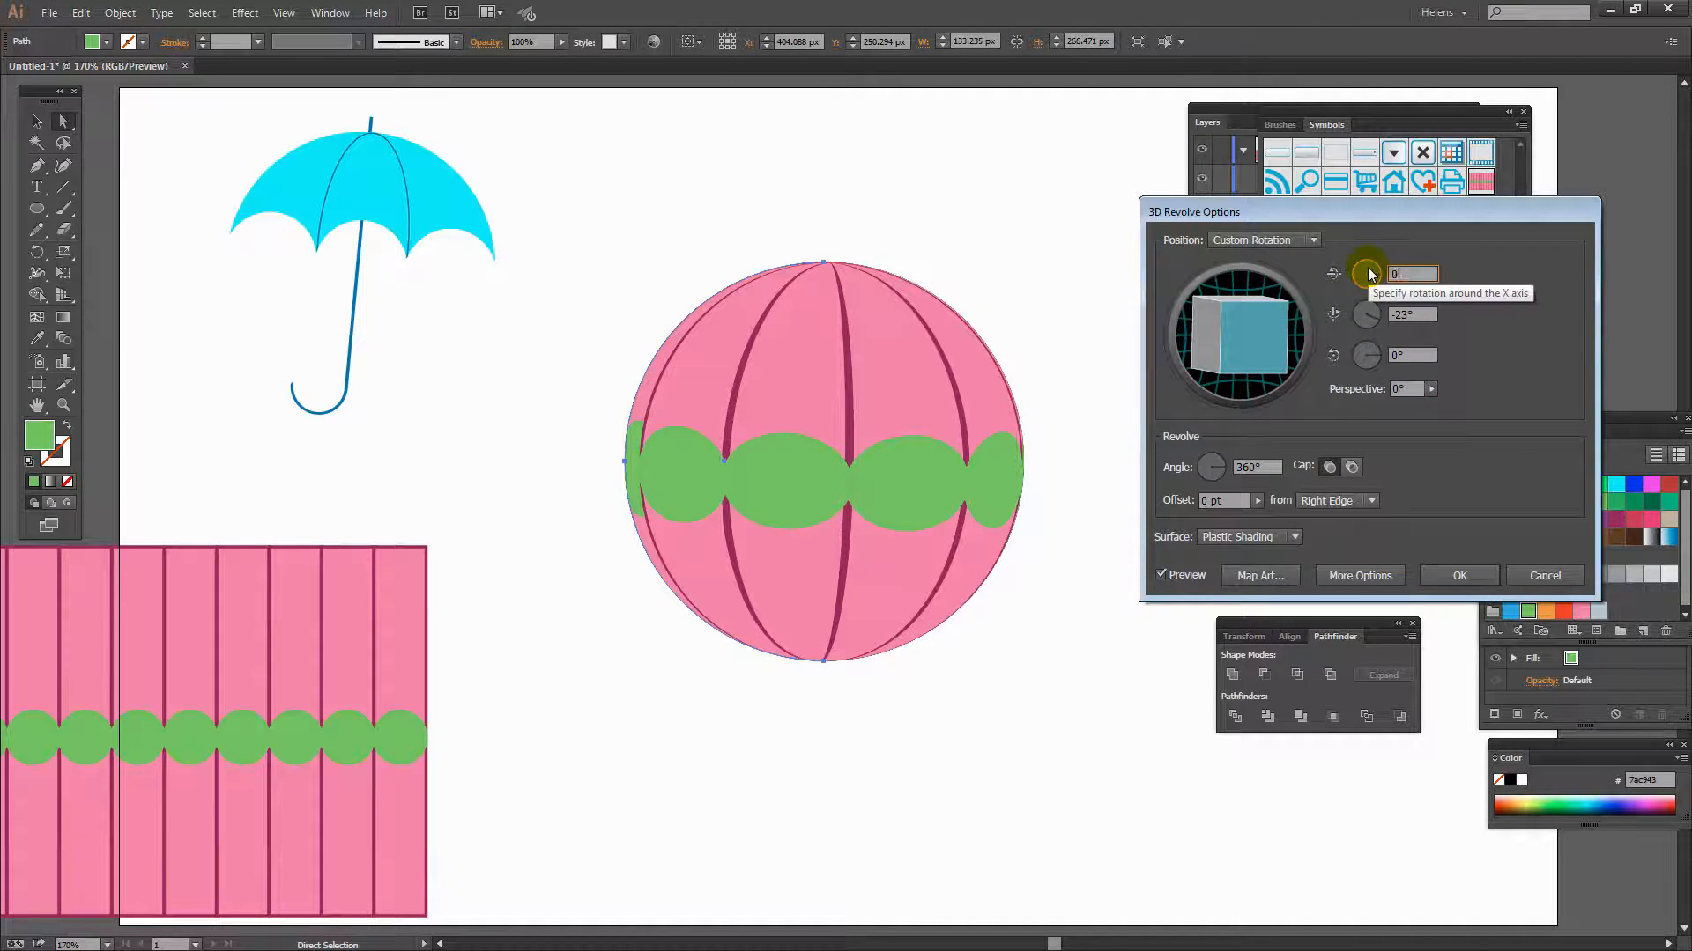
key("Tab")
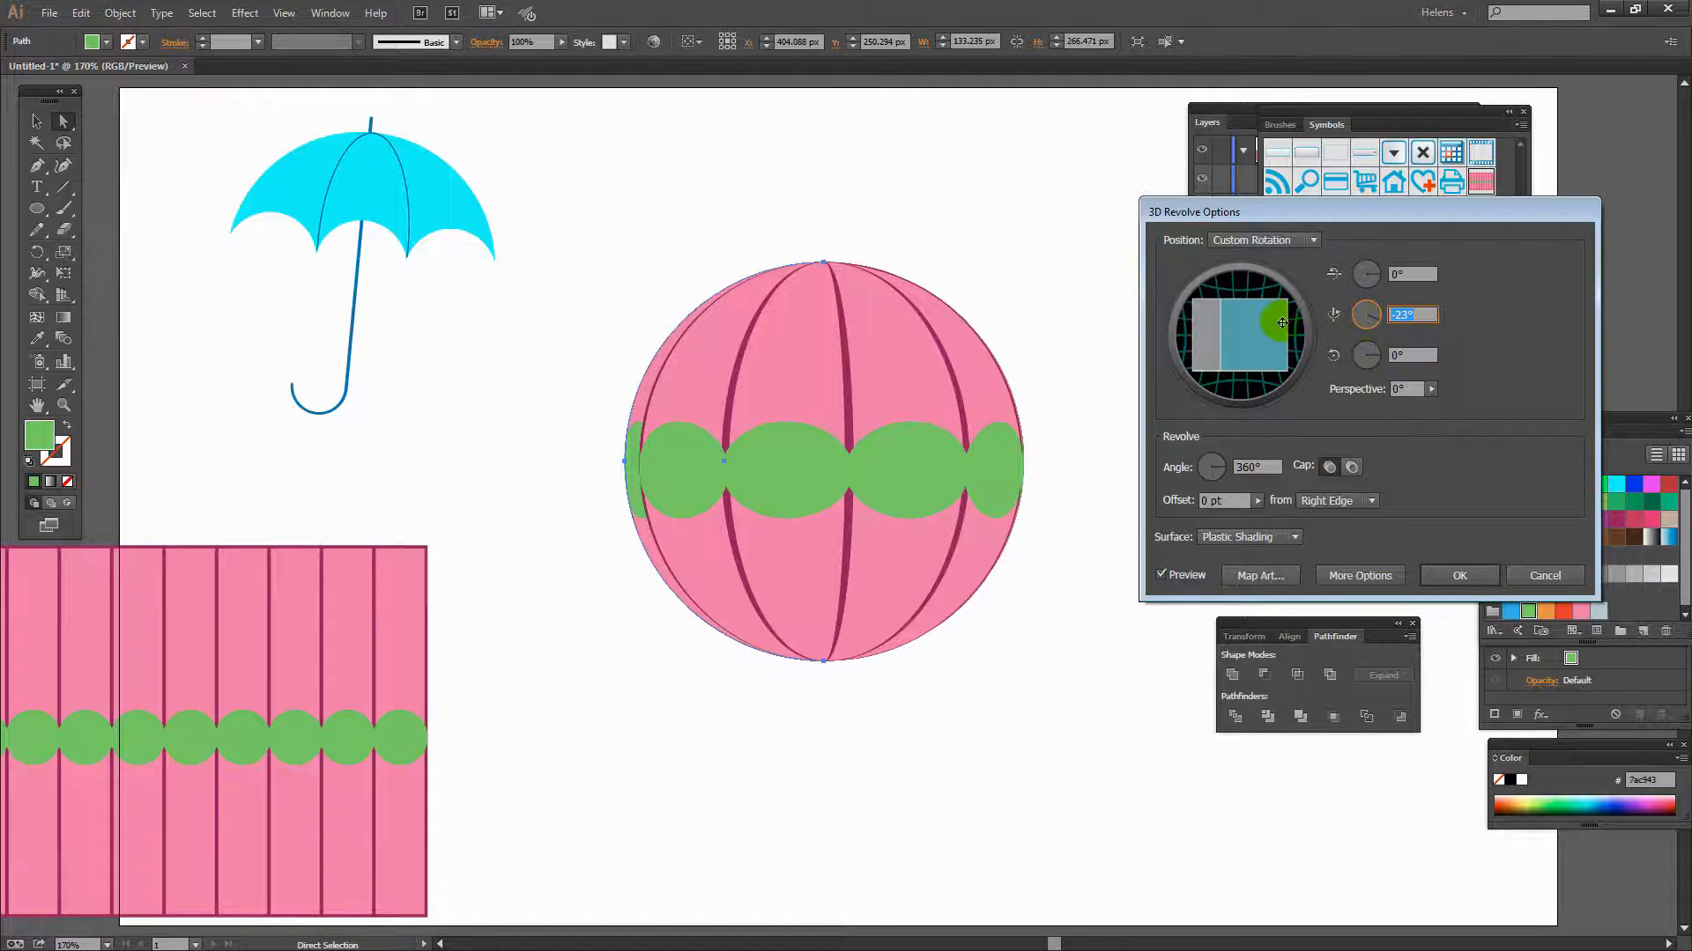
- Adjust the sphere's Y-axis rotation to 3° and apply the 3D Revolve effect
left_click(1402, 315)
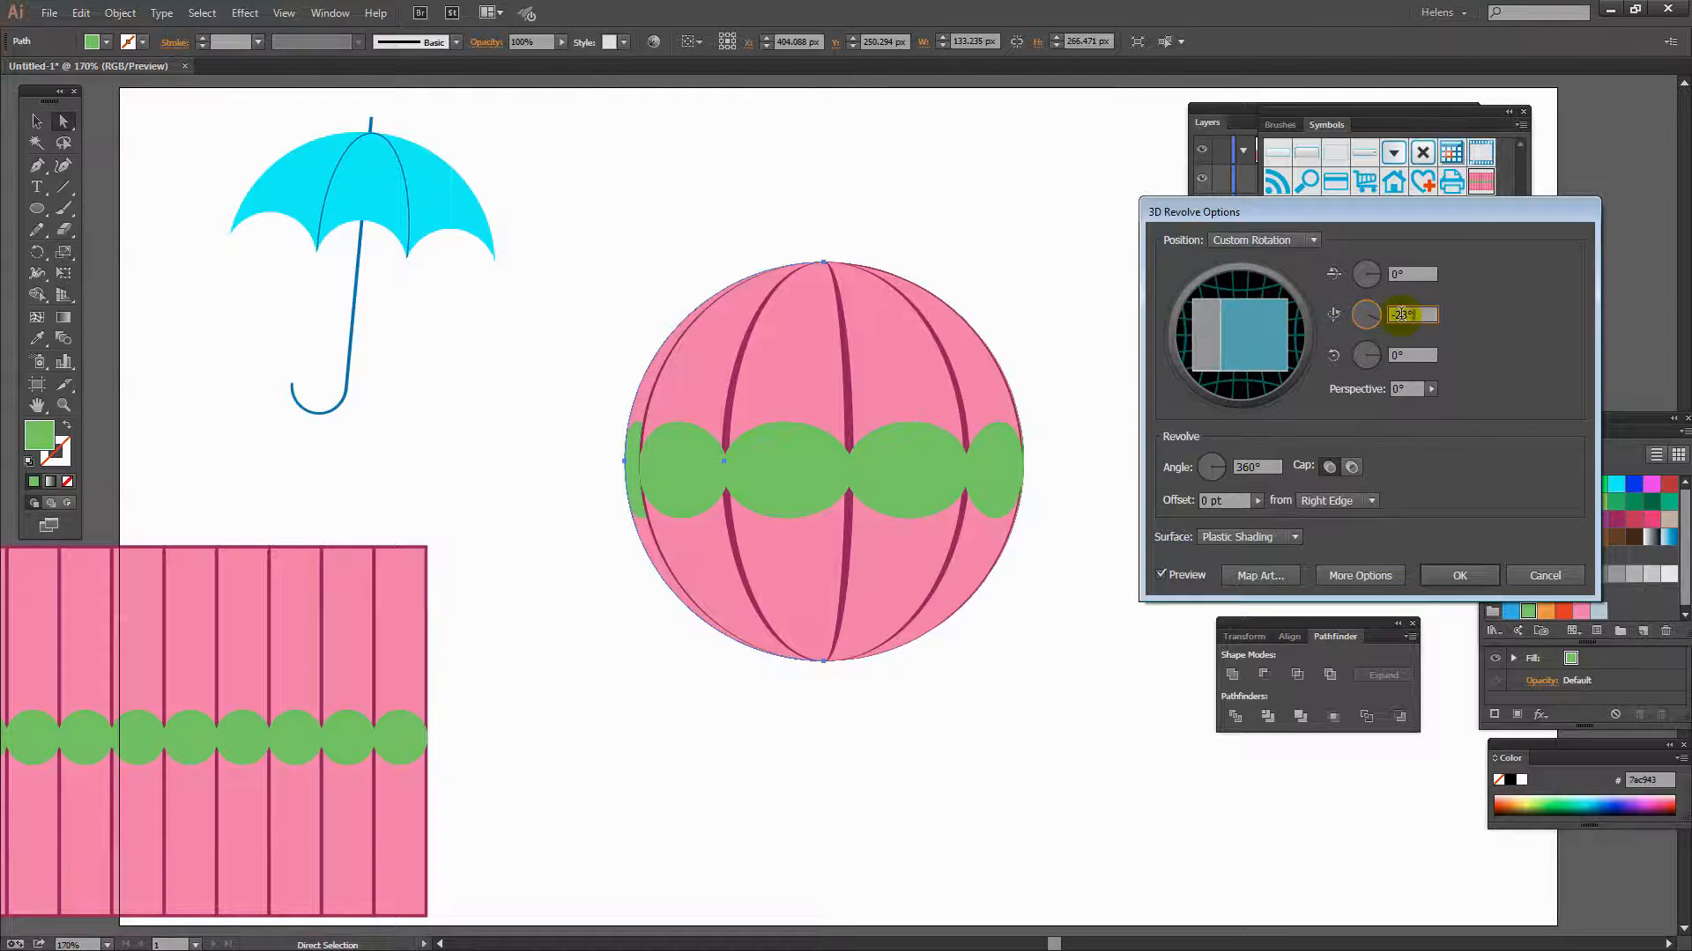
key("Down")
key("Down")
key("Down")
key("Down")
key("Down")
key("Down")
key("Down")
key("Down")
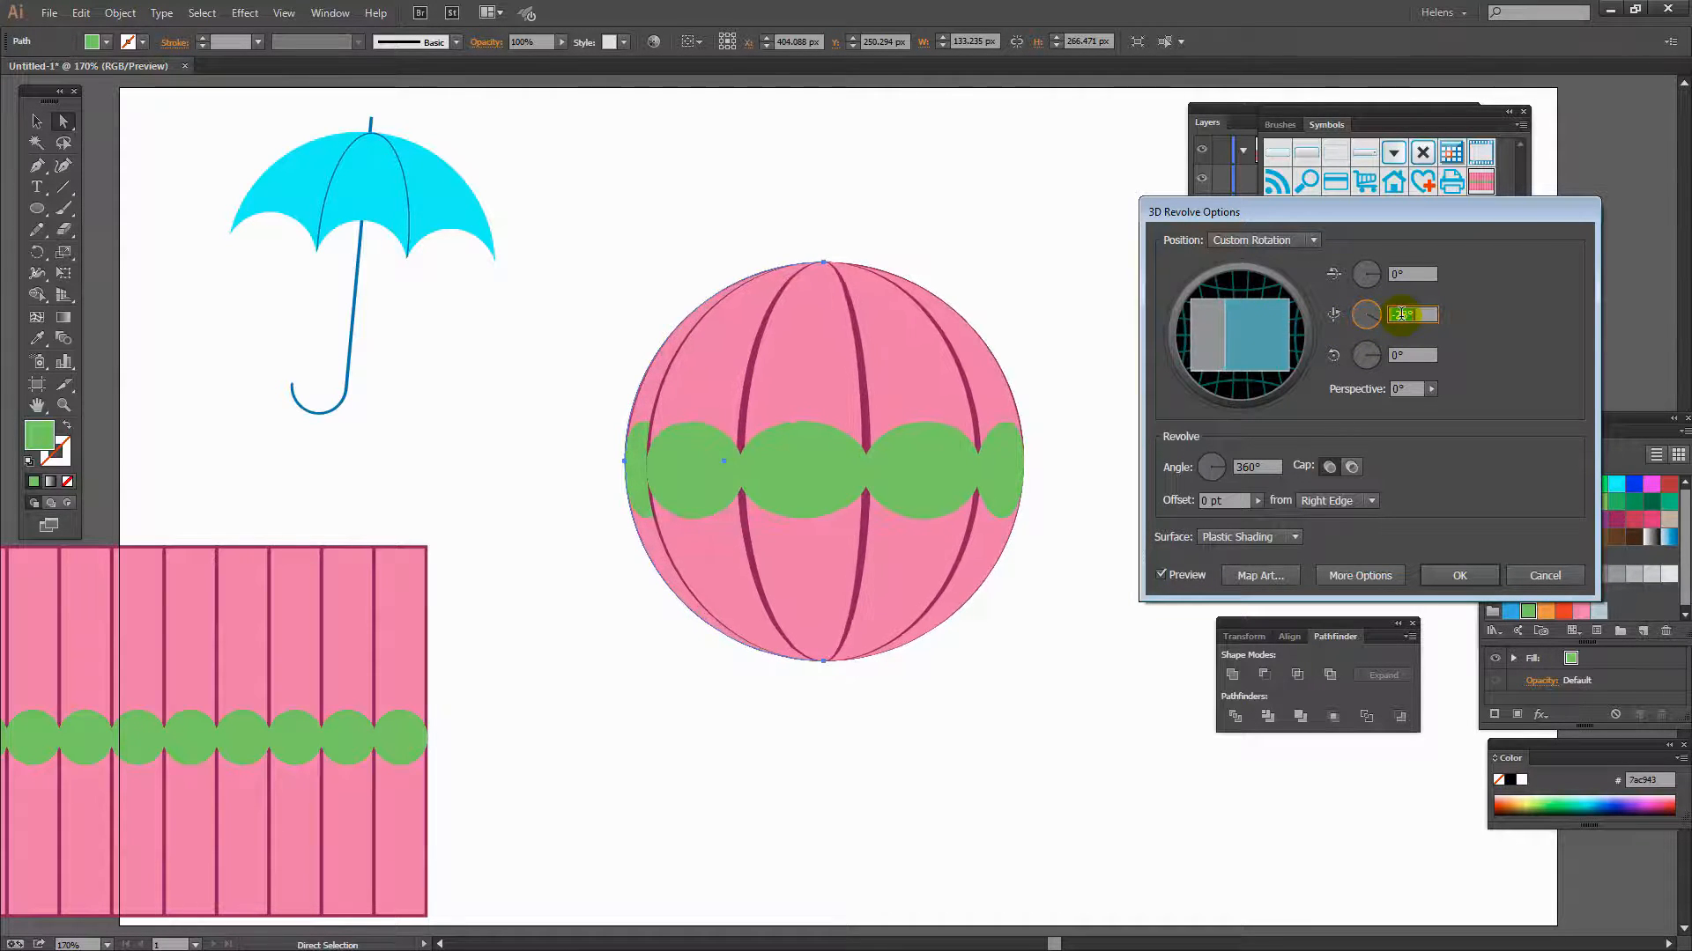
key("Down")
key("Down")
key("Down")
key("Down")
key("Down")
key("Down")
key("Down")
key("Down")
key("Down")
key("Down")
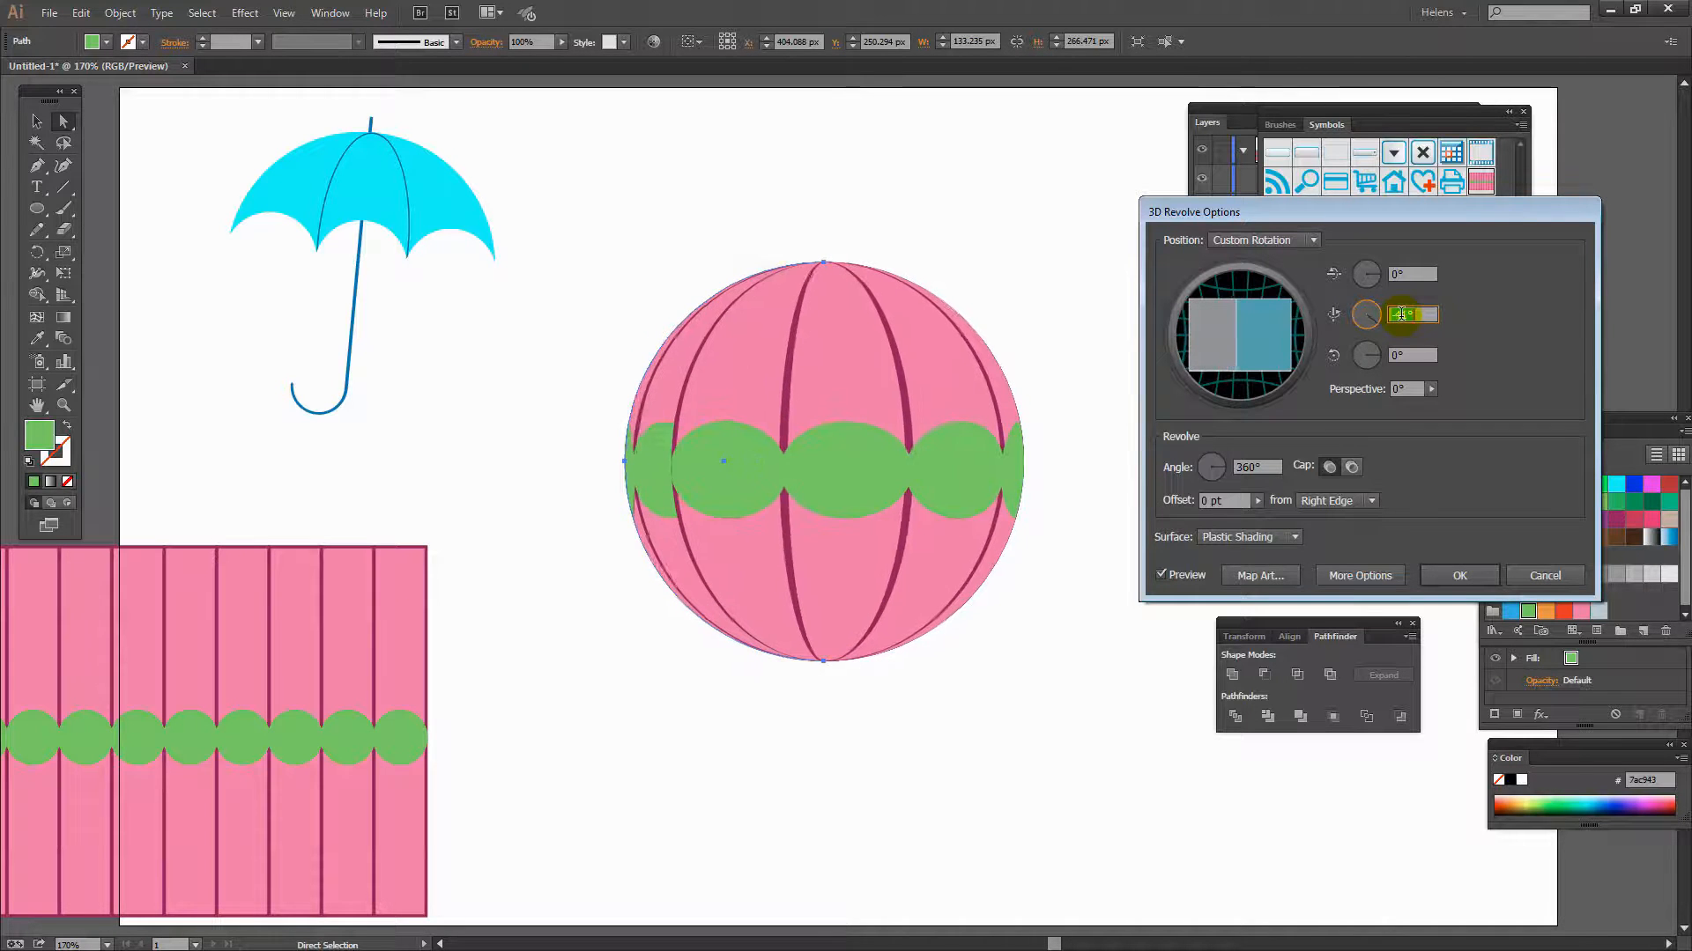
key("Down")
key("Down")
key("Down")
key("Down")
key("Down")
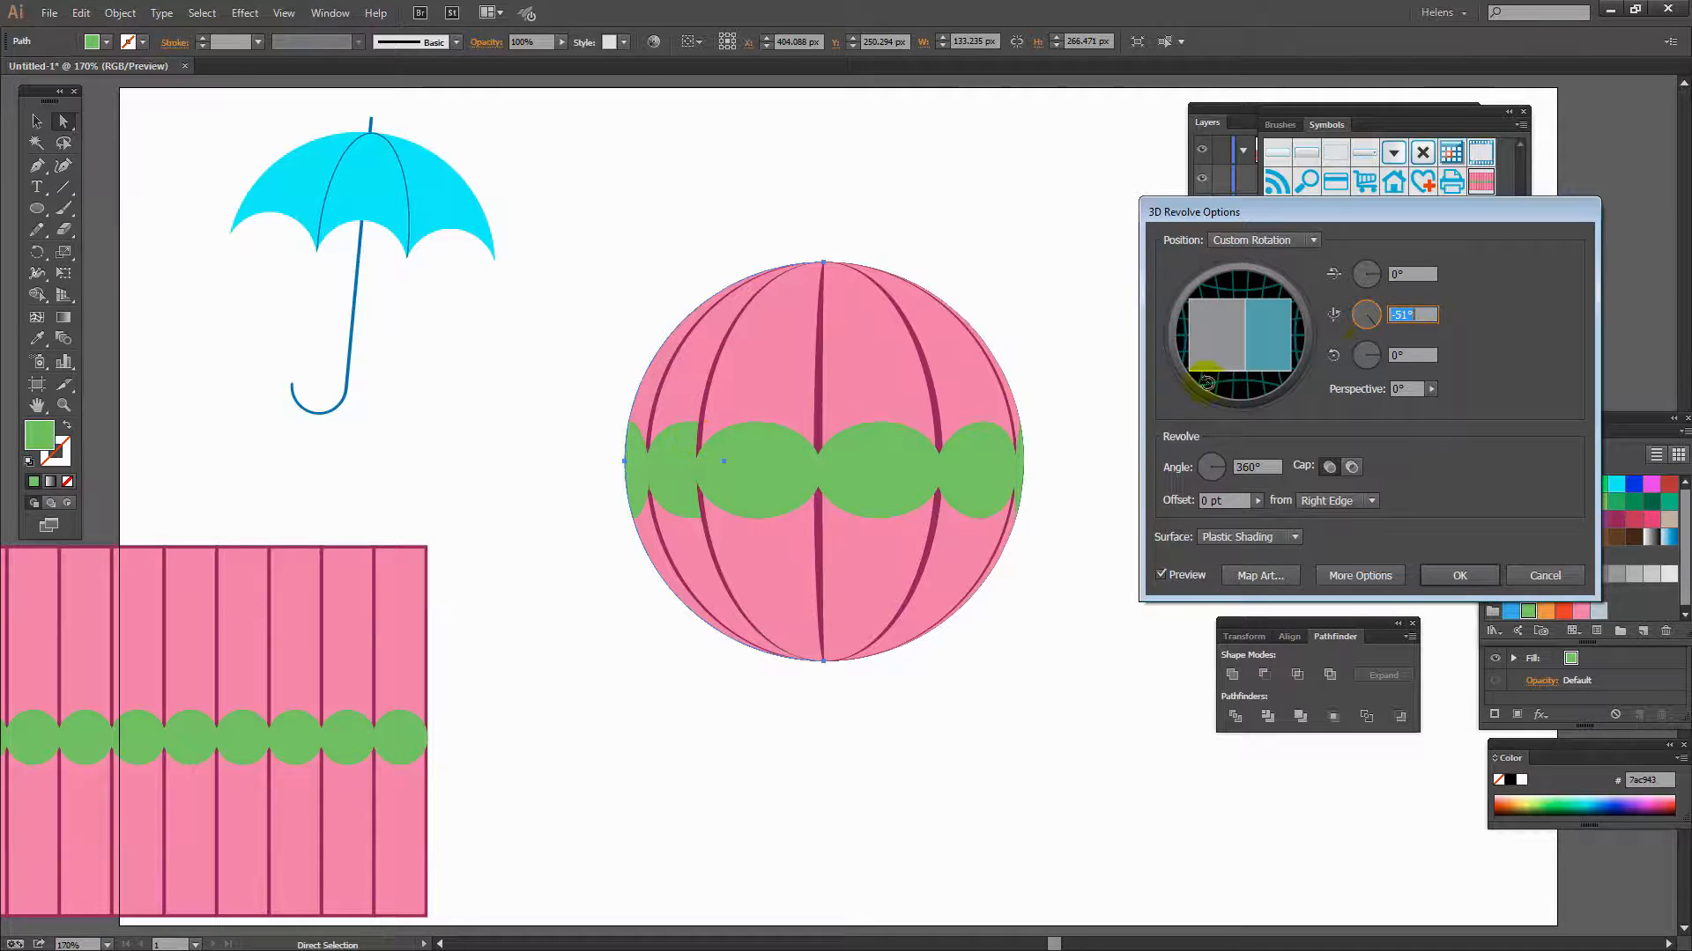
left_click(1400, 317)
key("Up")
key("Up")
key("Up")
key("Up")
key("Up")
key("Up")
key("Up")
key("Up")
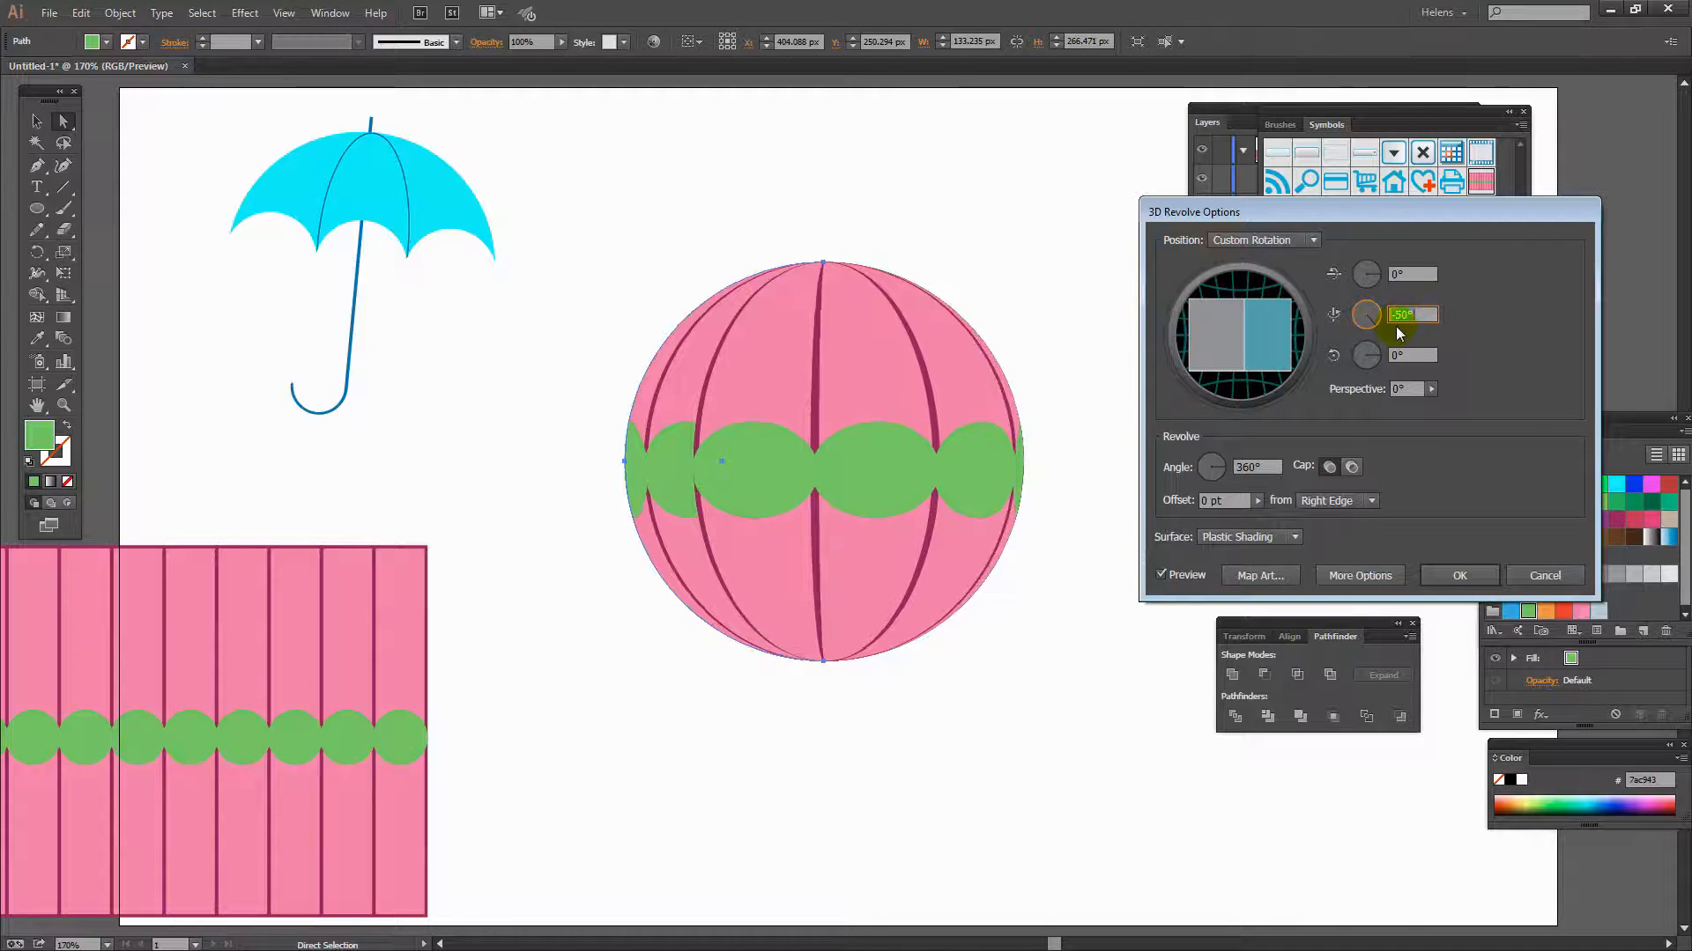
key("Up")
key("Up")
key("Up")
key("Up")
key("Up")
key("Up")
key("Up")
key("Up")
key("Up")
key("Up")
key("Up")
key("Up")
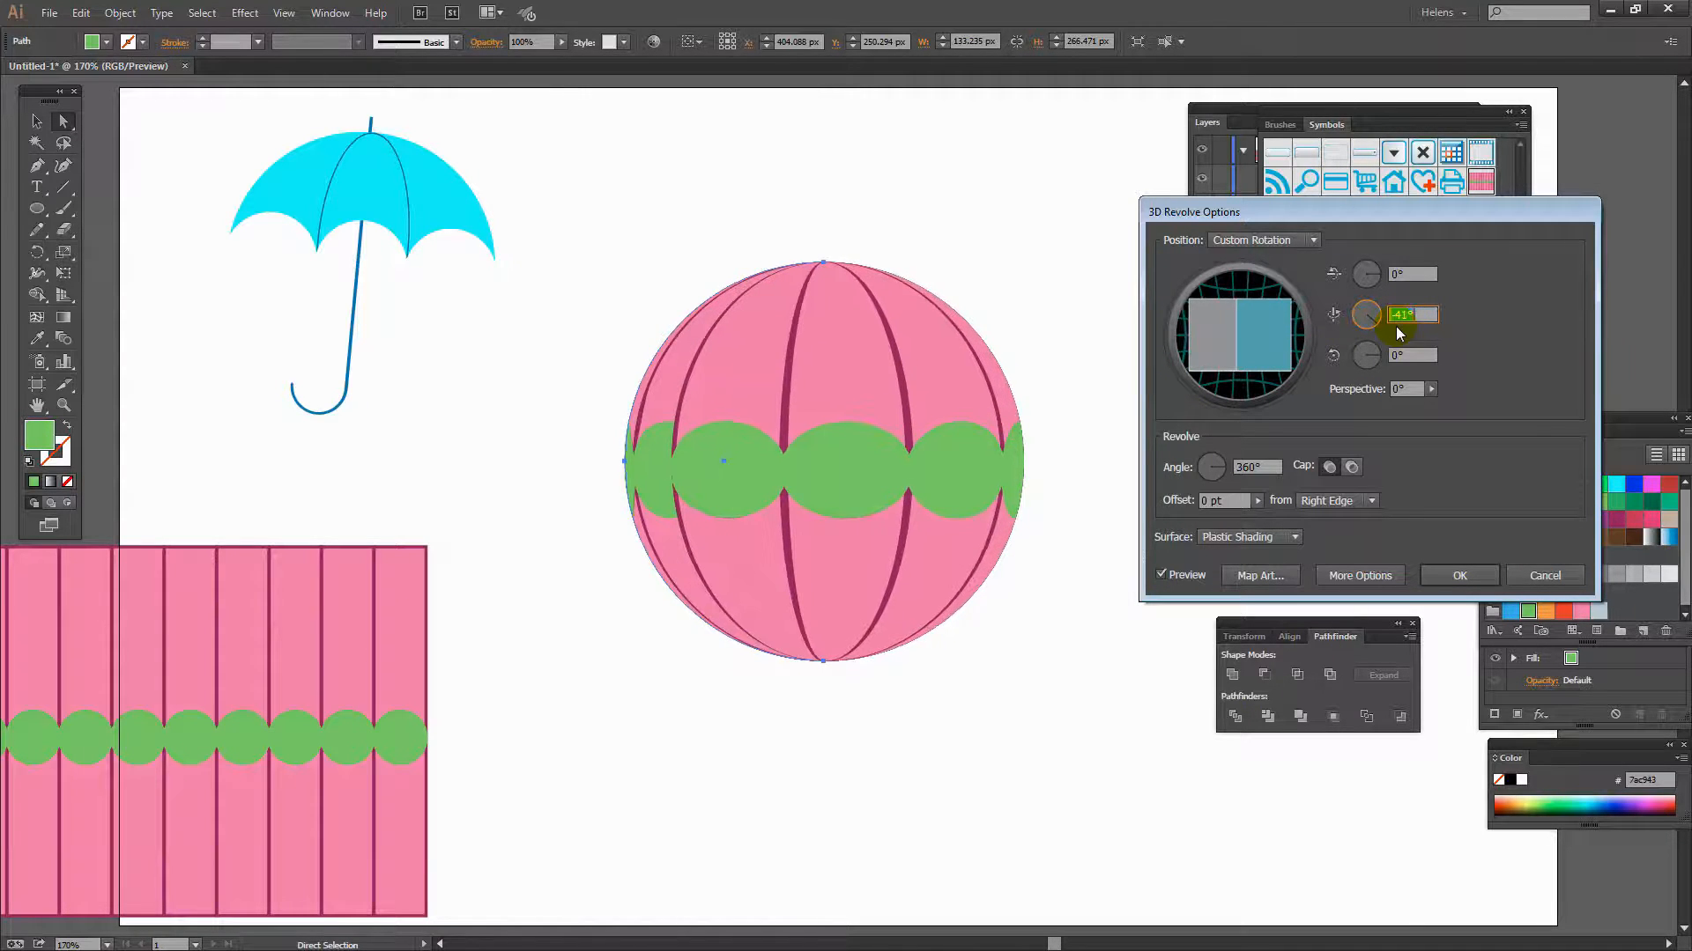
key("Up")
key("Up")
key("Up")
key("Up")
key("Up")
key("Up")
key("Up")
key("Up")
key("Up")
key("Up")
key("Up")
key("Up")
key("Up")
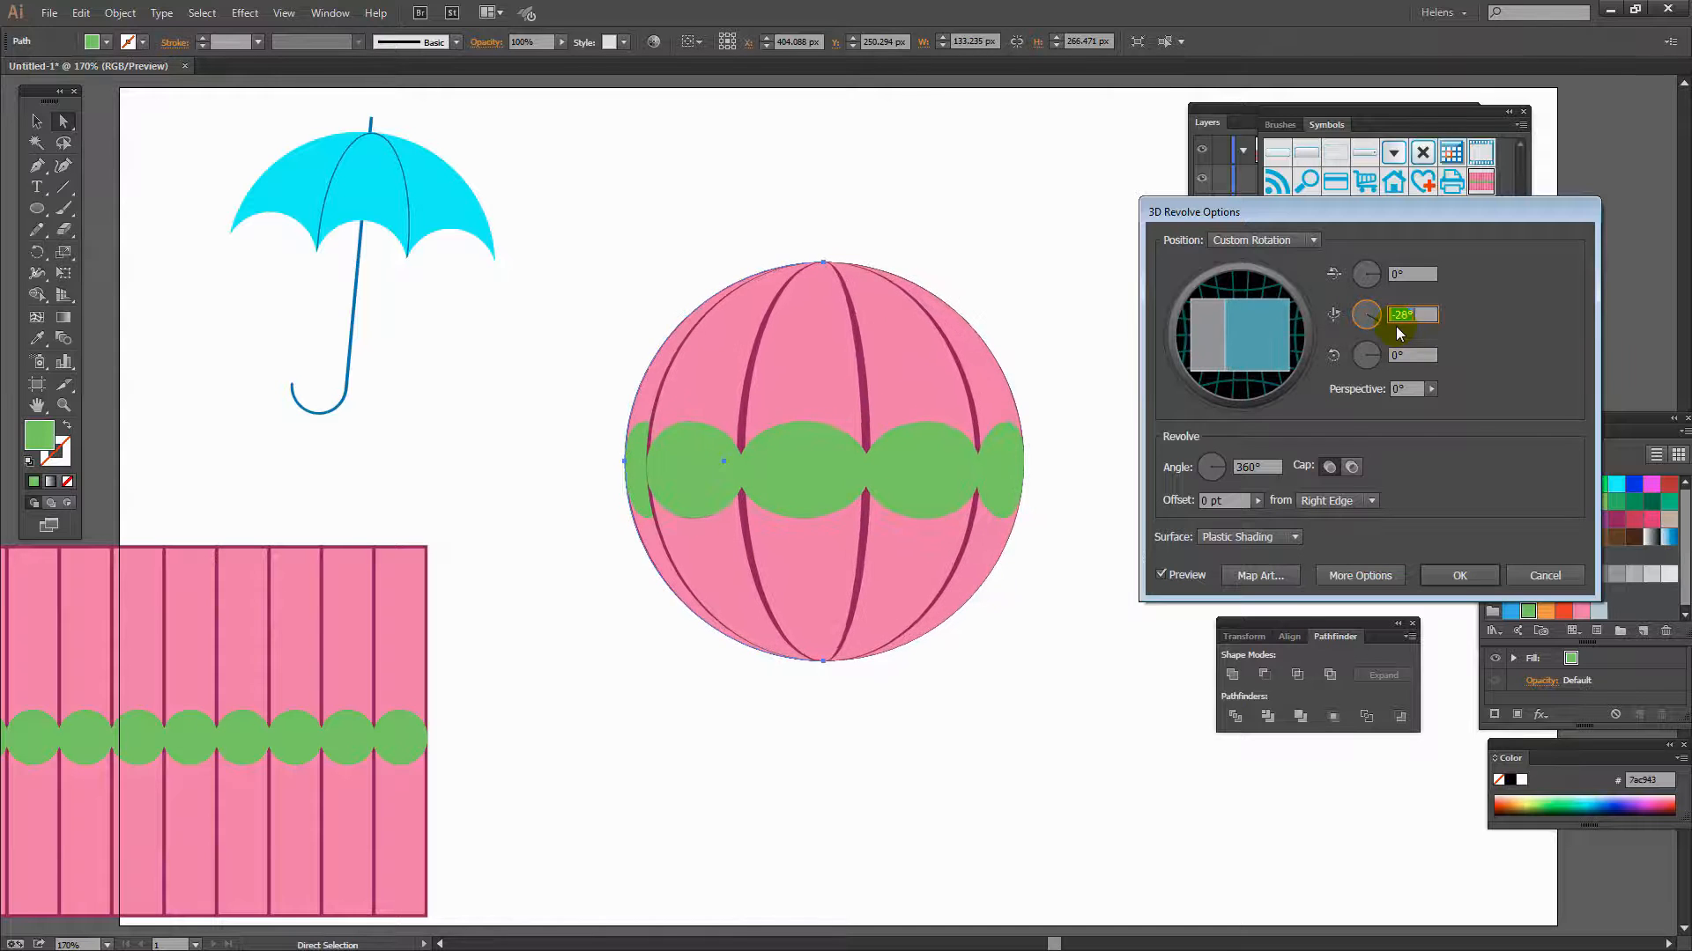
key("Up")
key("Up")
key("Up")
key("Up")
key("Up")
key("Up")
key("Up")
key("Up")
key("Up")
key("Up")
key("Up")
key("Up")
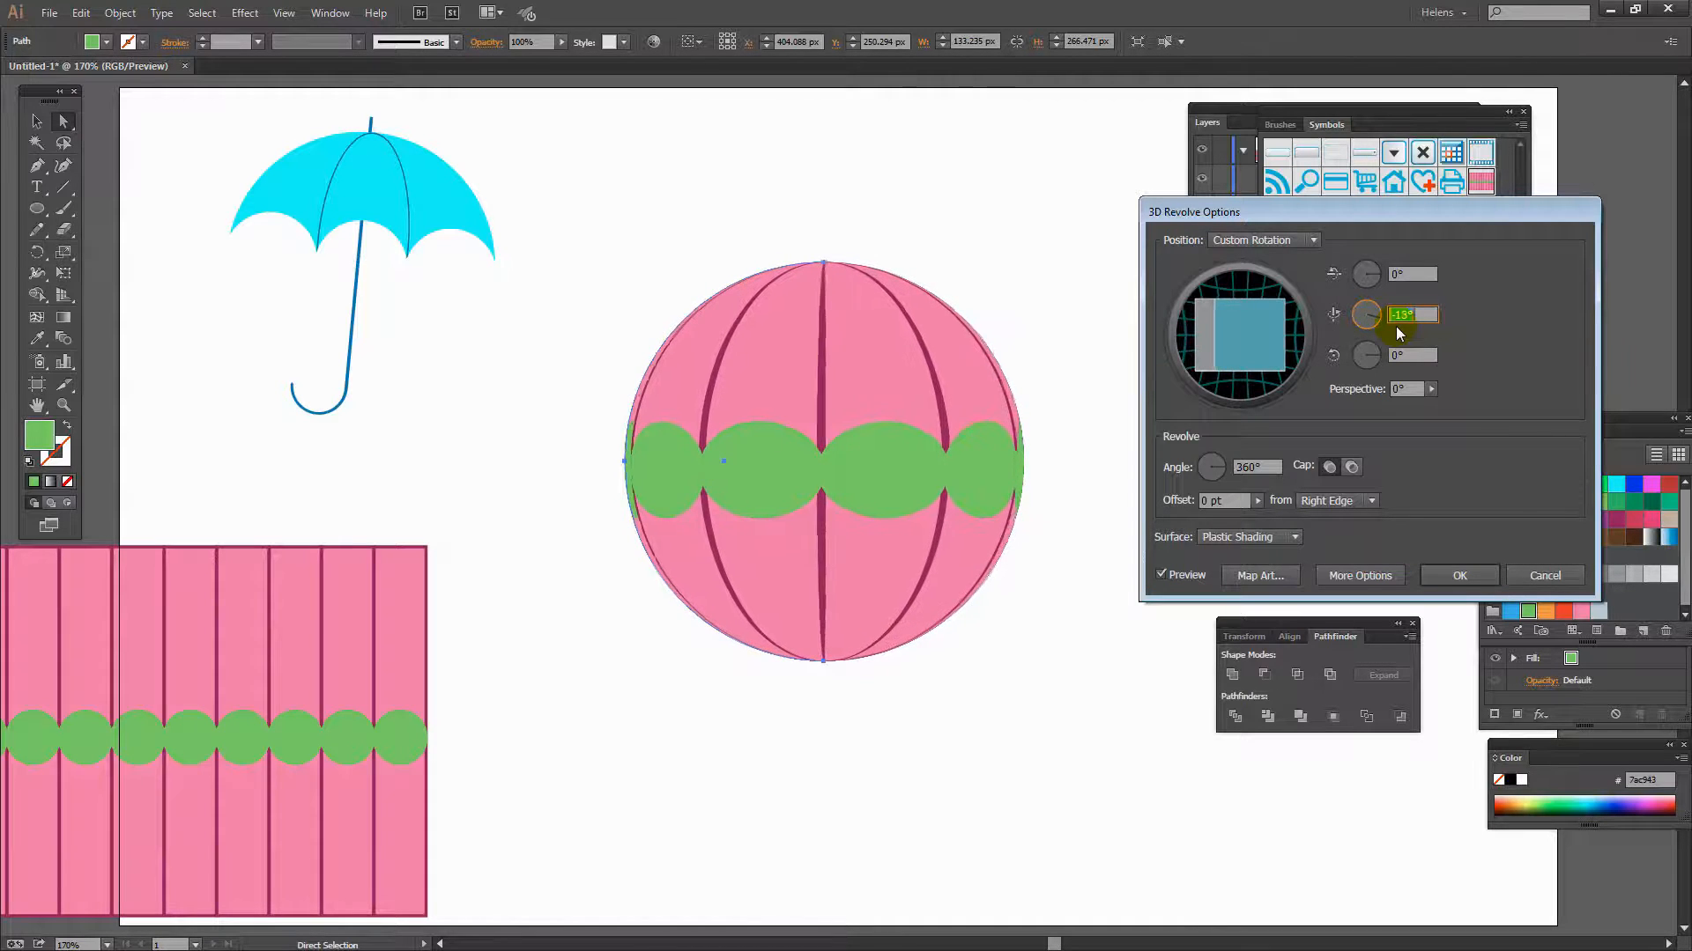
key("Up")
key("Up")
key("Up")
key("Up")
key("Up")
key("Up")
key("Up")
key("Up")
key("Up")
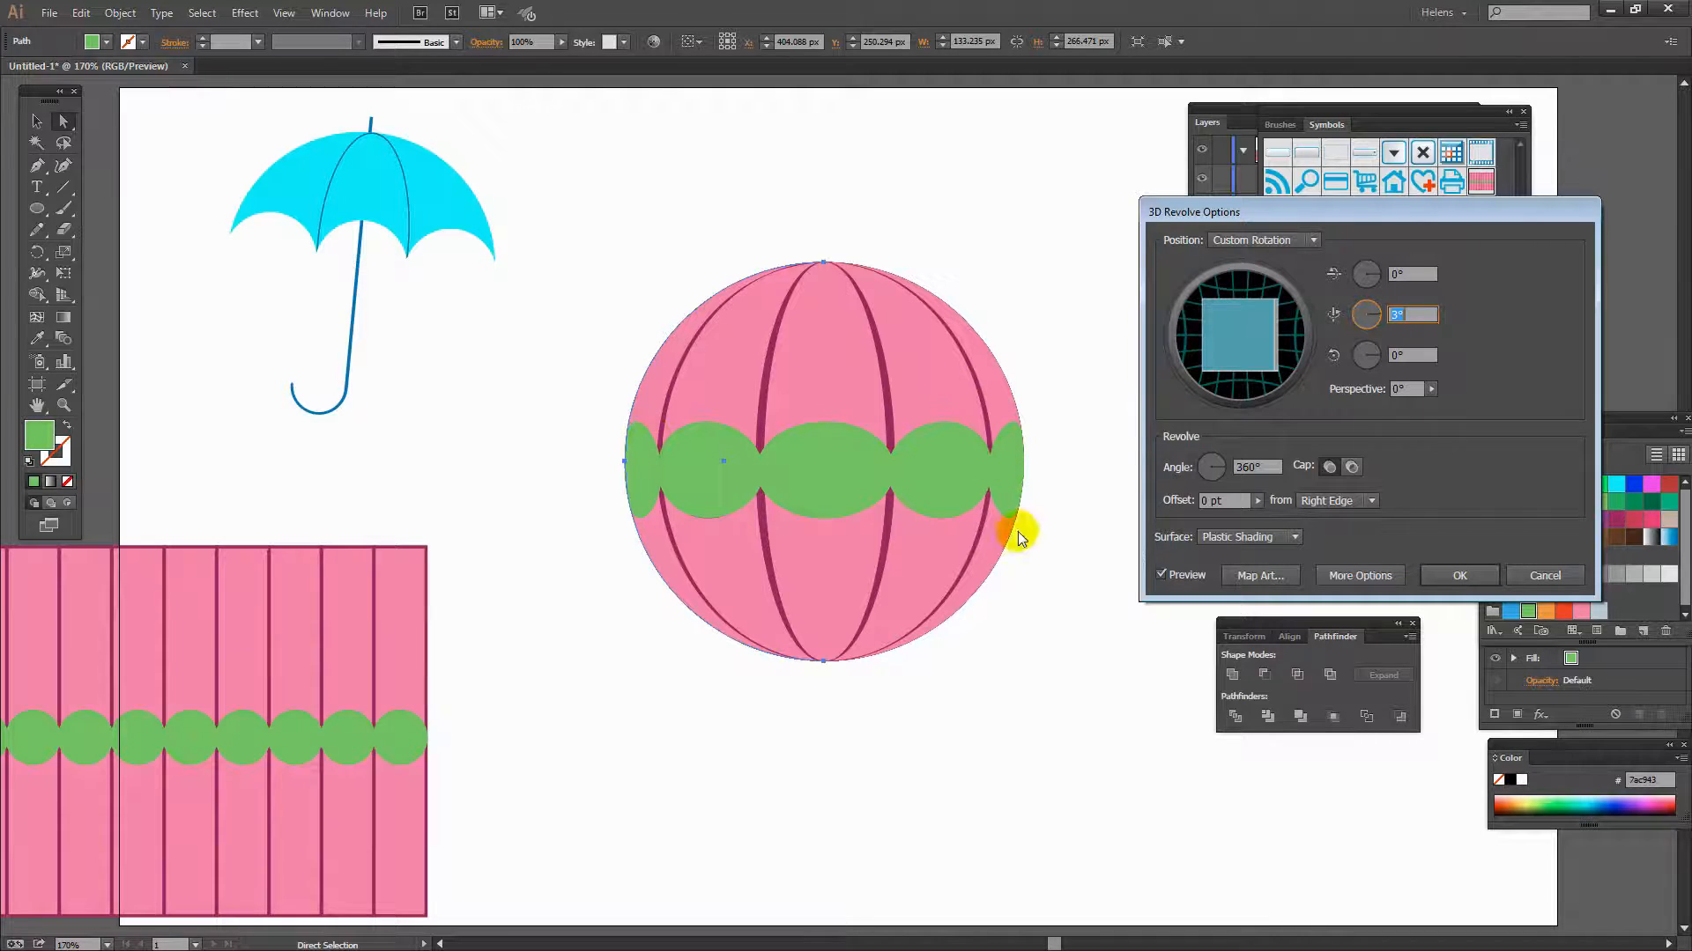
left_click(1459, 576)
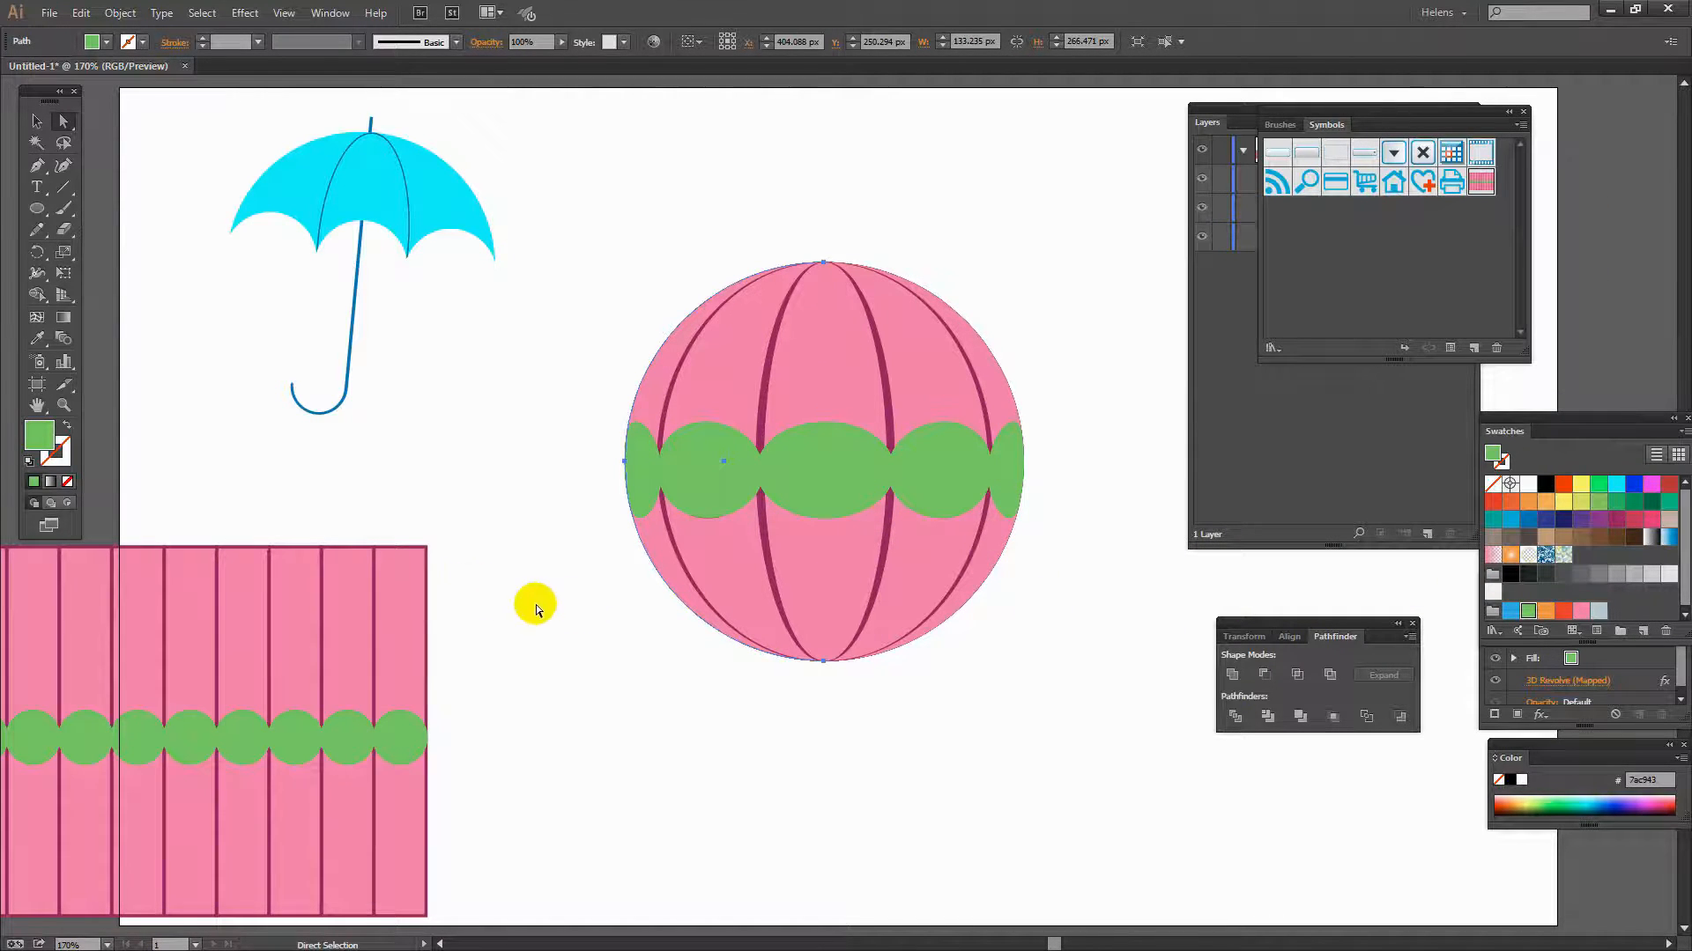
- Delete the striped pattern symbol instance from the layers, then hide and lock the umbrella group
left_click(1237, 345)
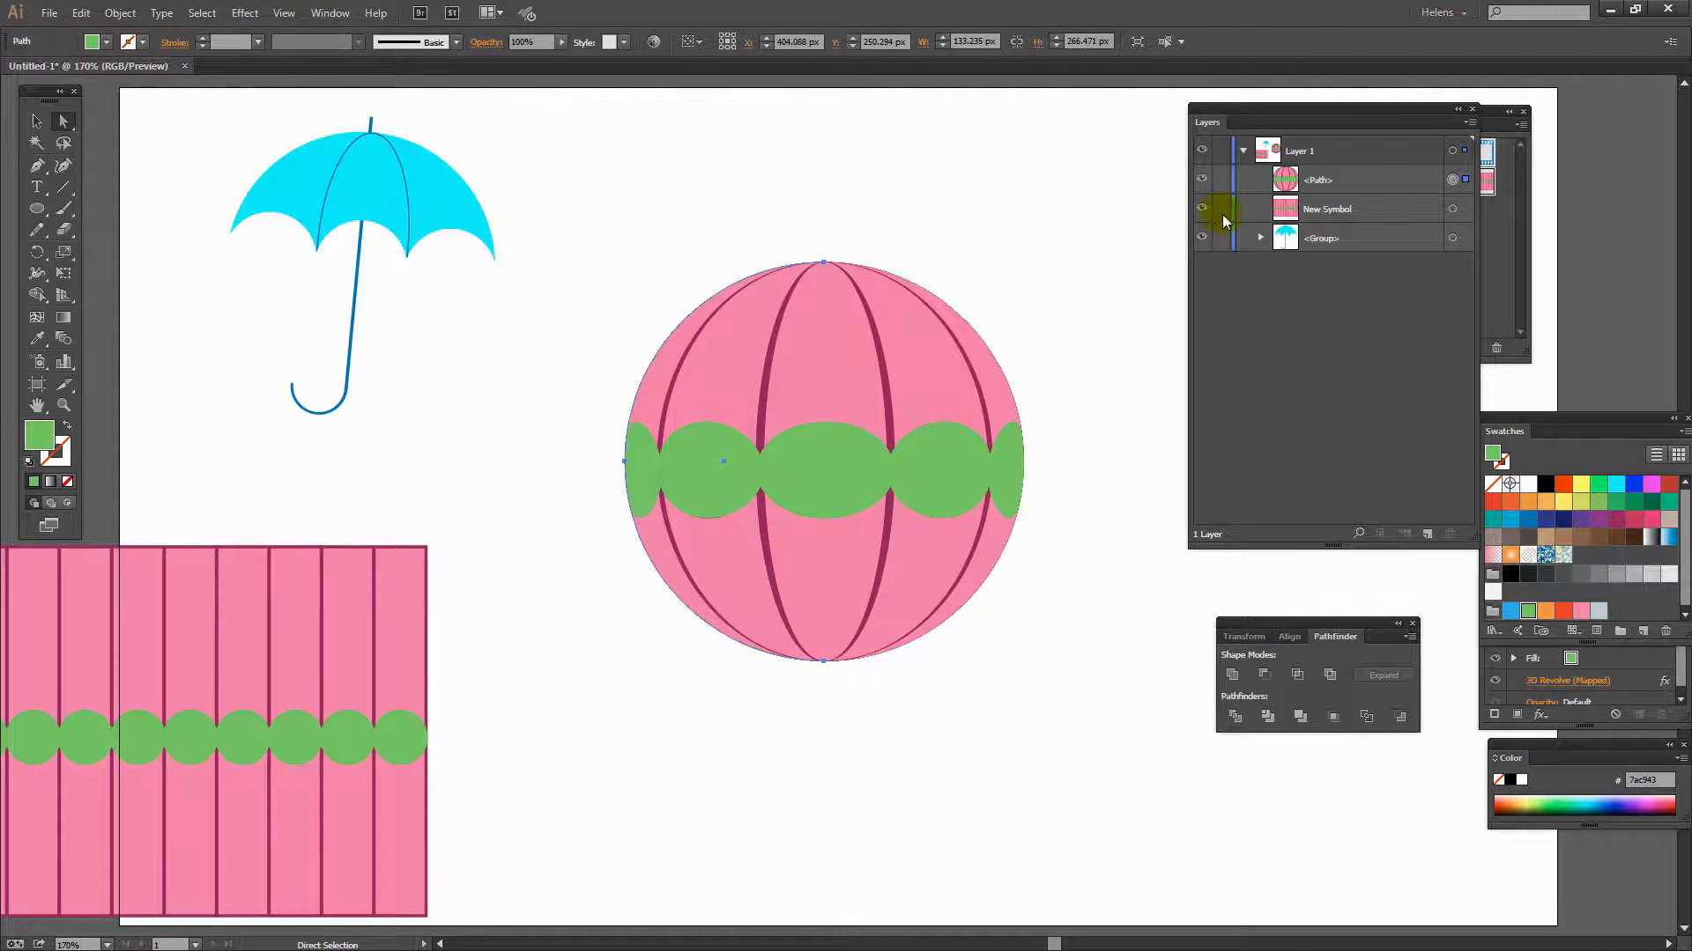
left_click(1327, 215)
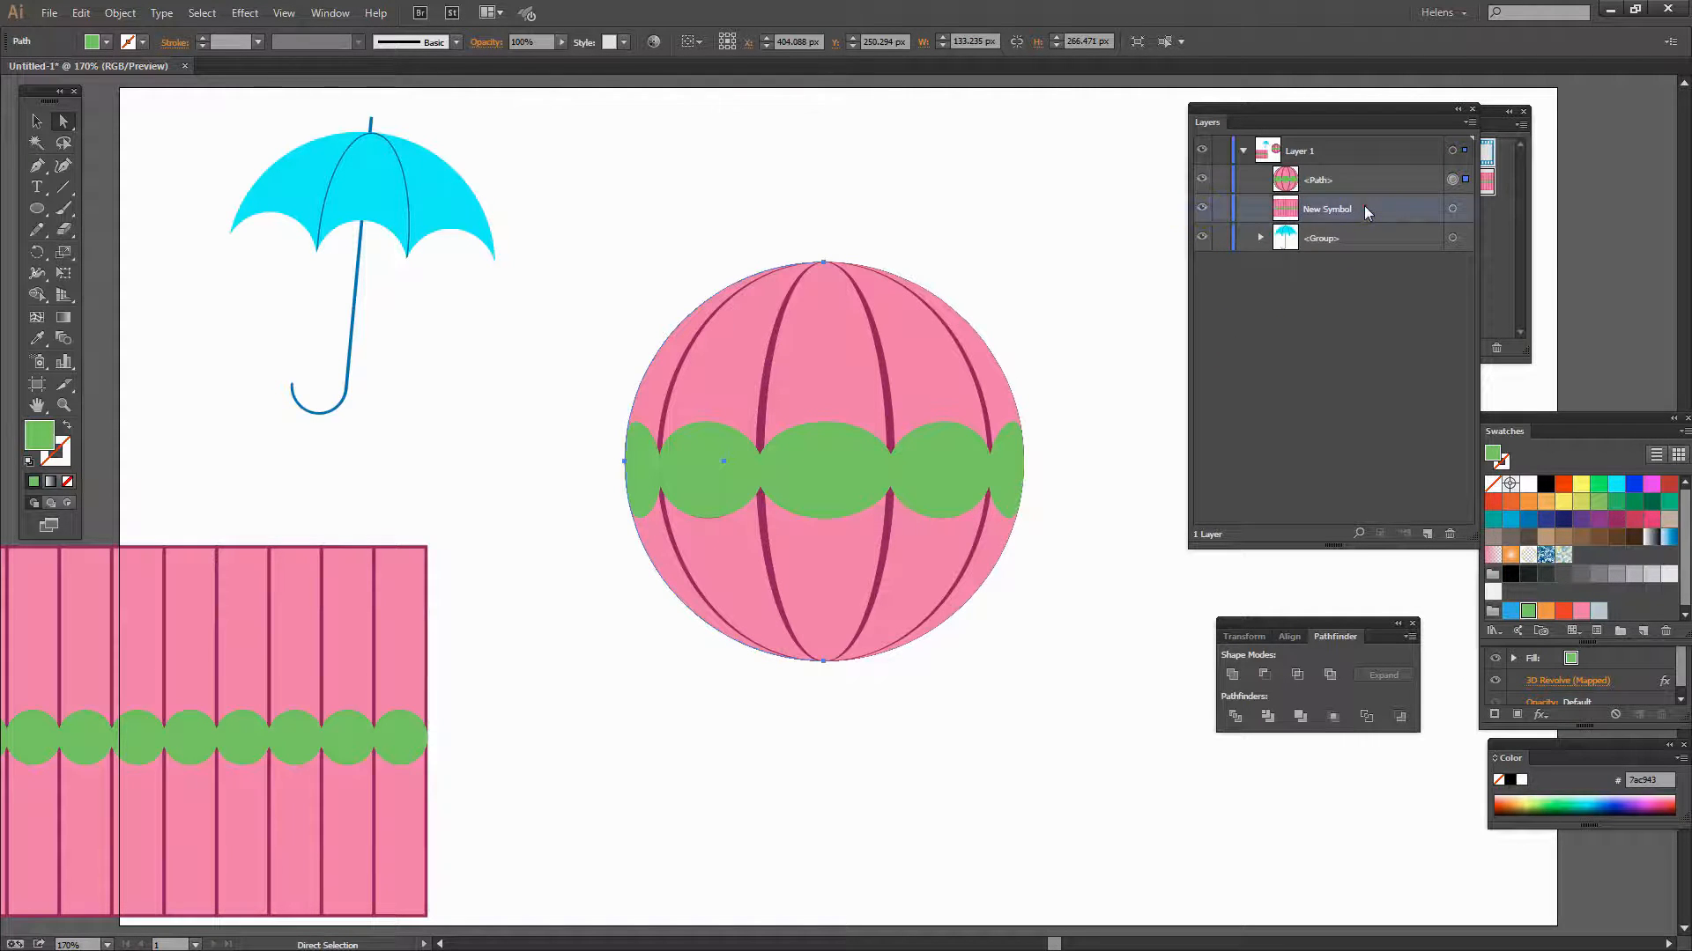
left_click_drag(1375, 212, 1449, 535)
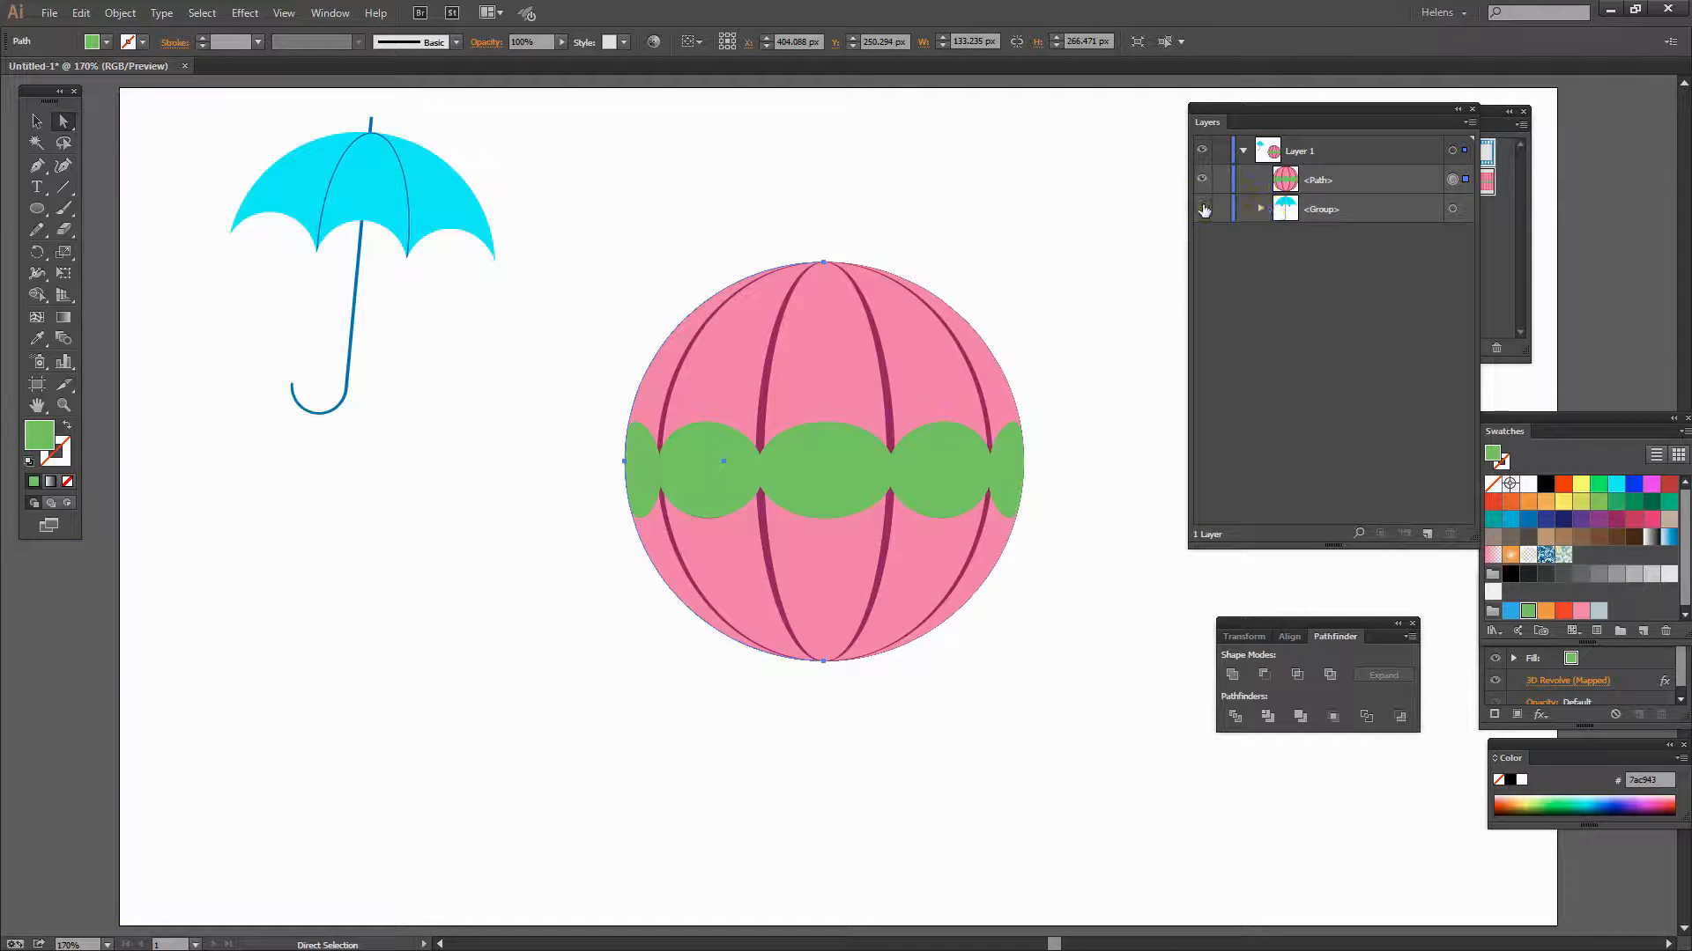
left_click(1204, 209)
left_click(1220, 209)
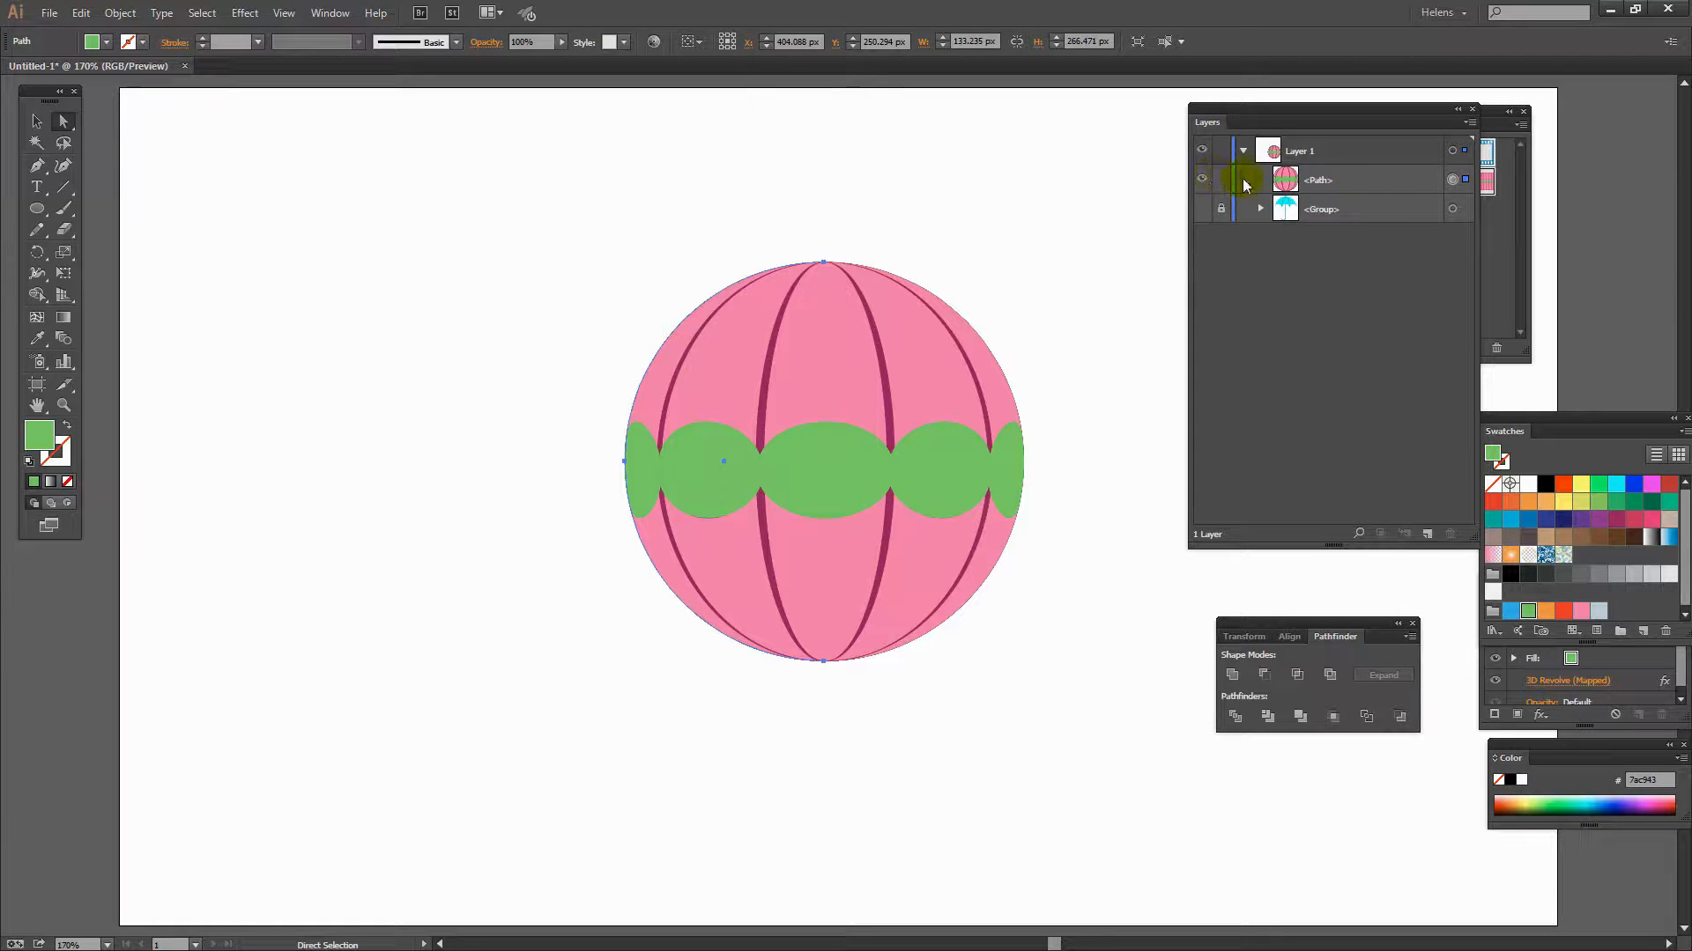
- Select the sphere and review its 3D Revolve options with preview enabled, then cancel the dialog
left_click(1417, 181)
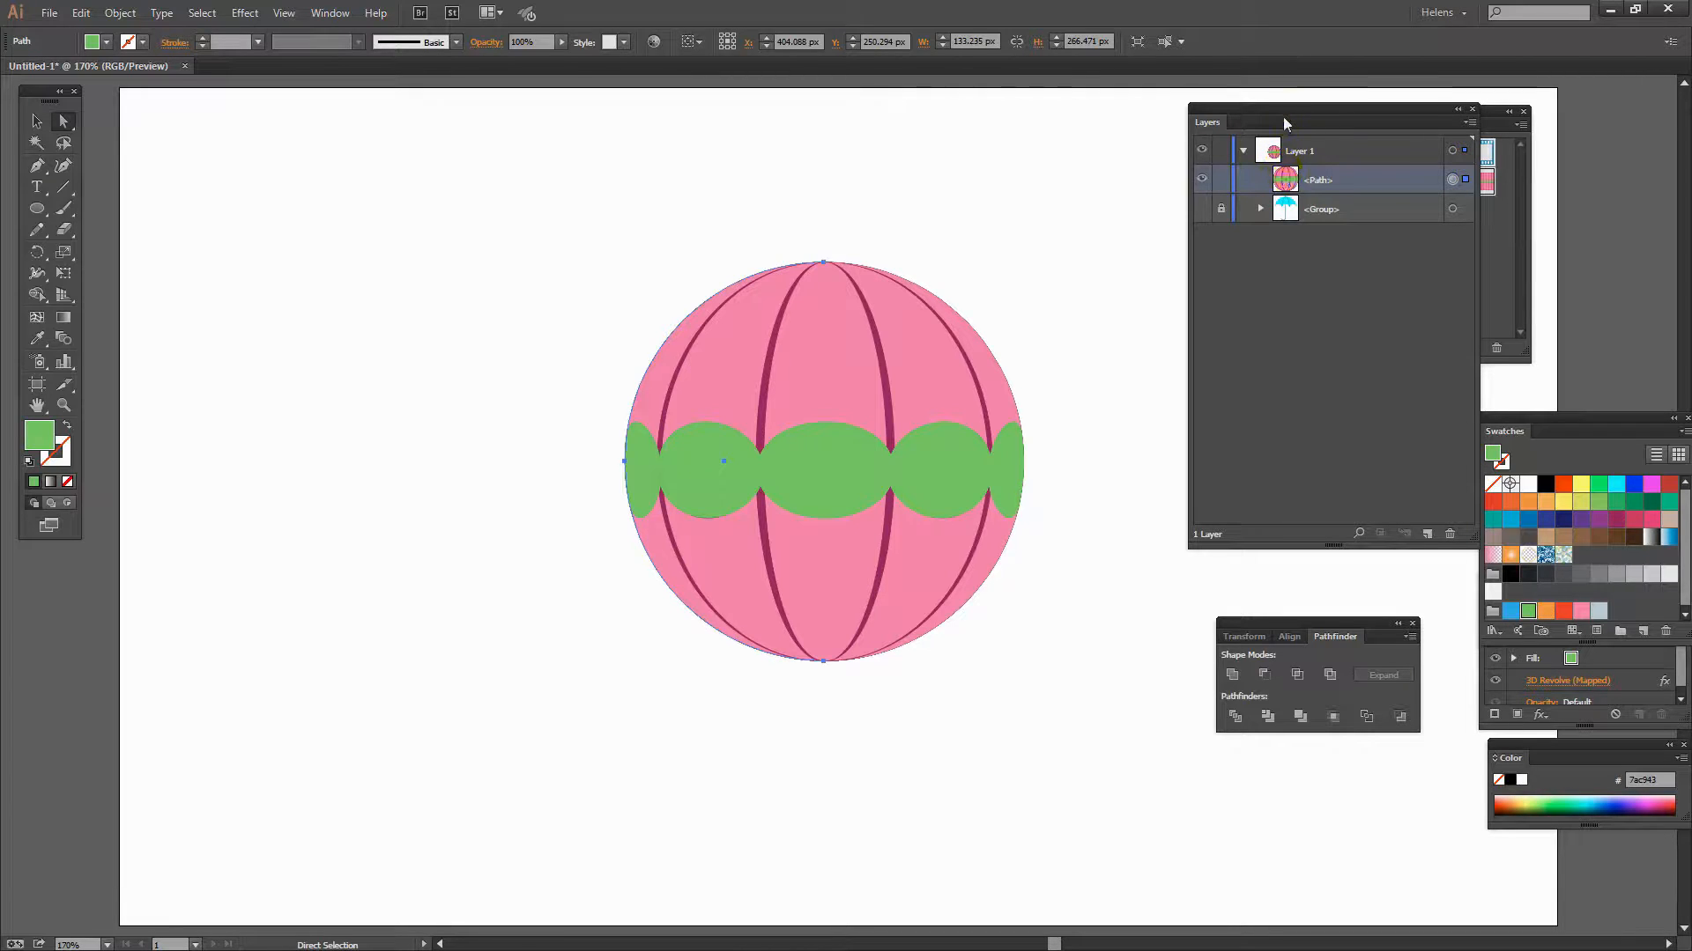
left_click_drag(1304, 117, 301, 146)
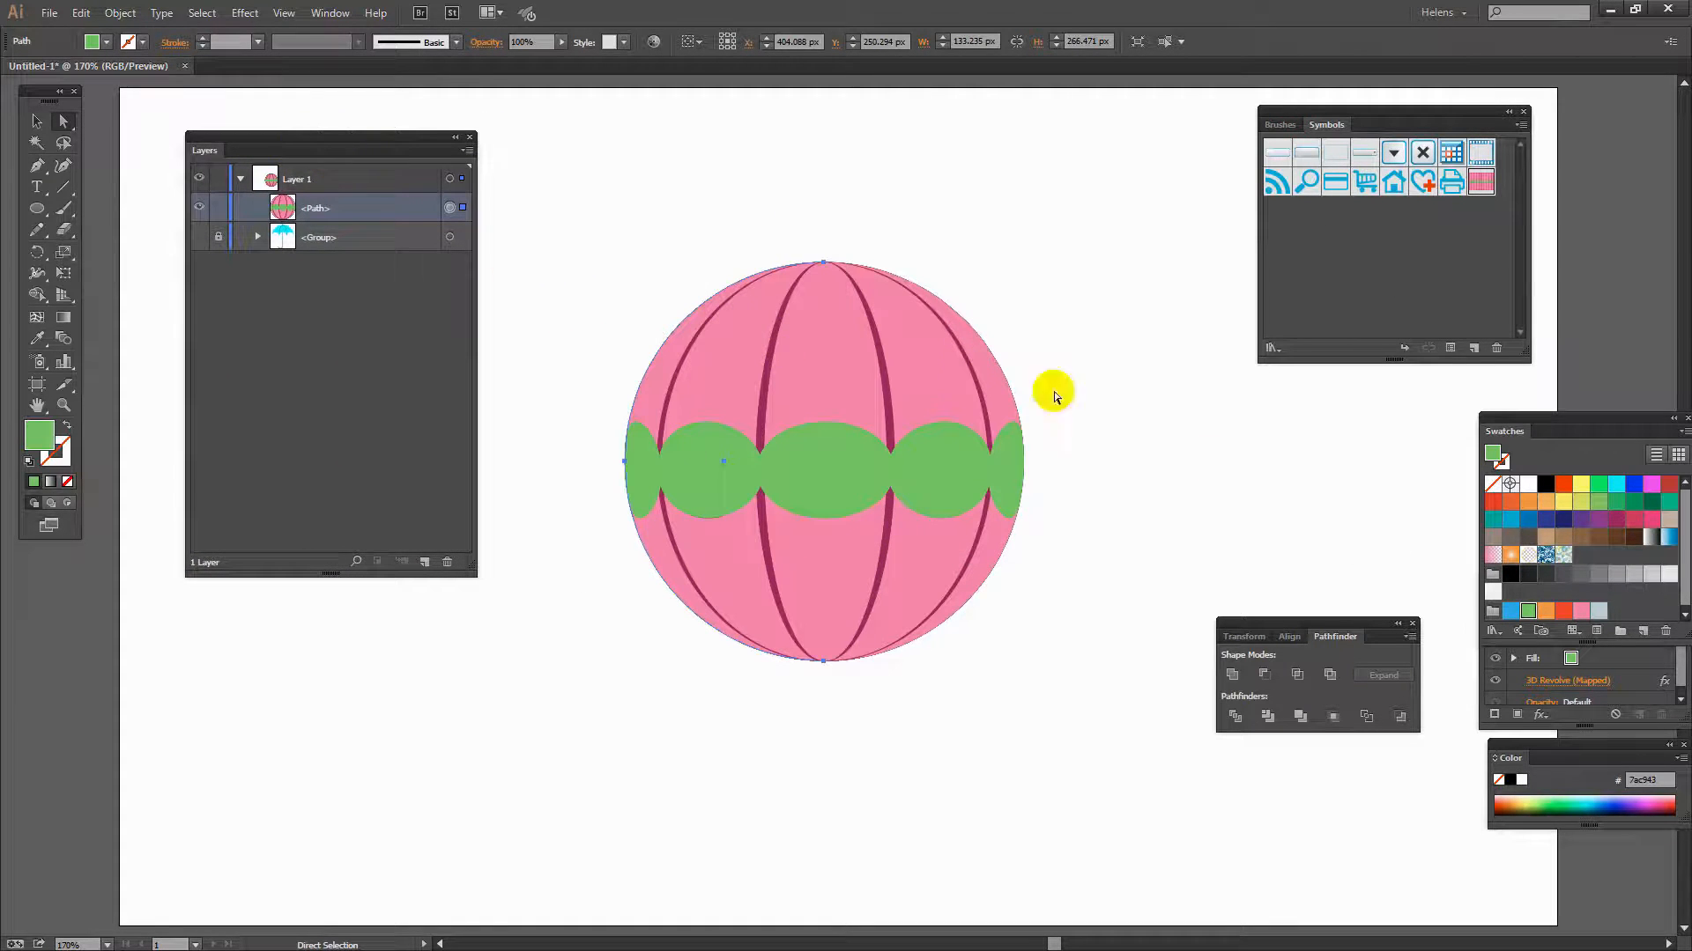
left_click(1679, 716)
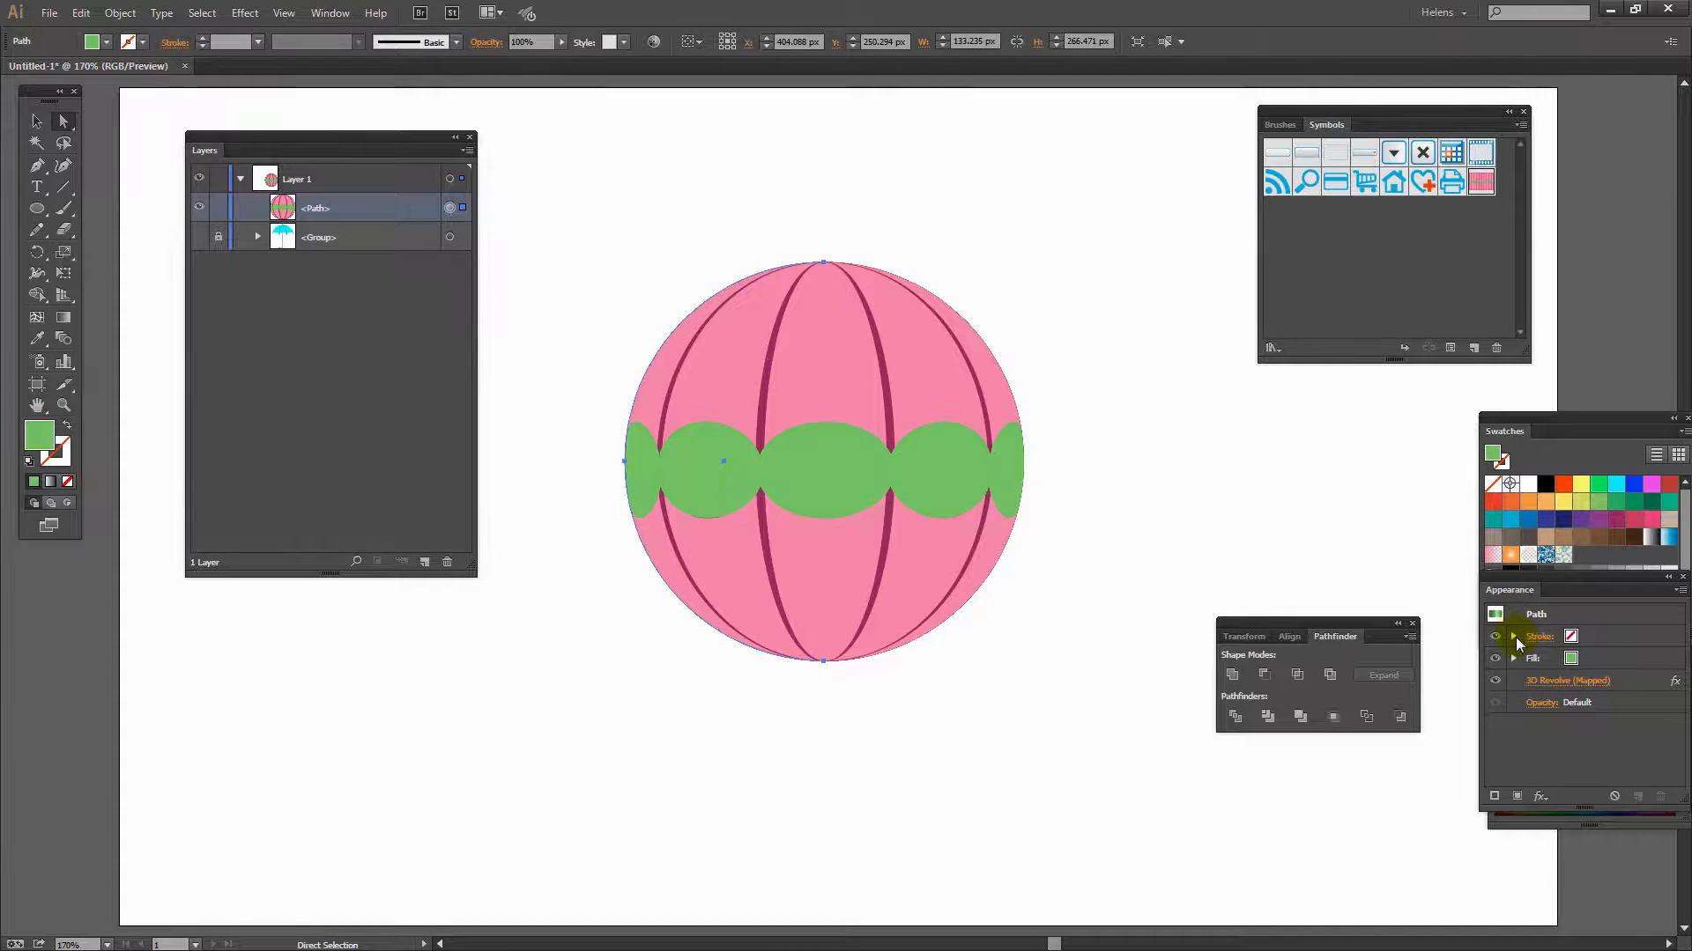
left_click(1554, 686)
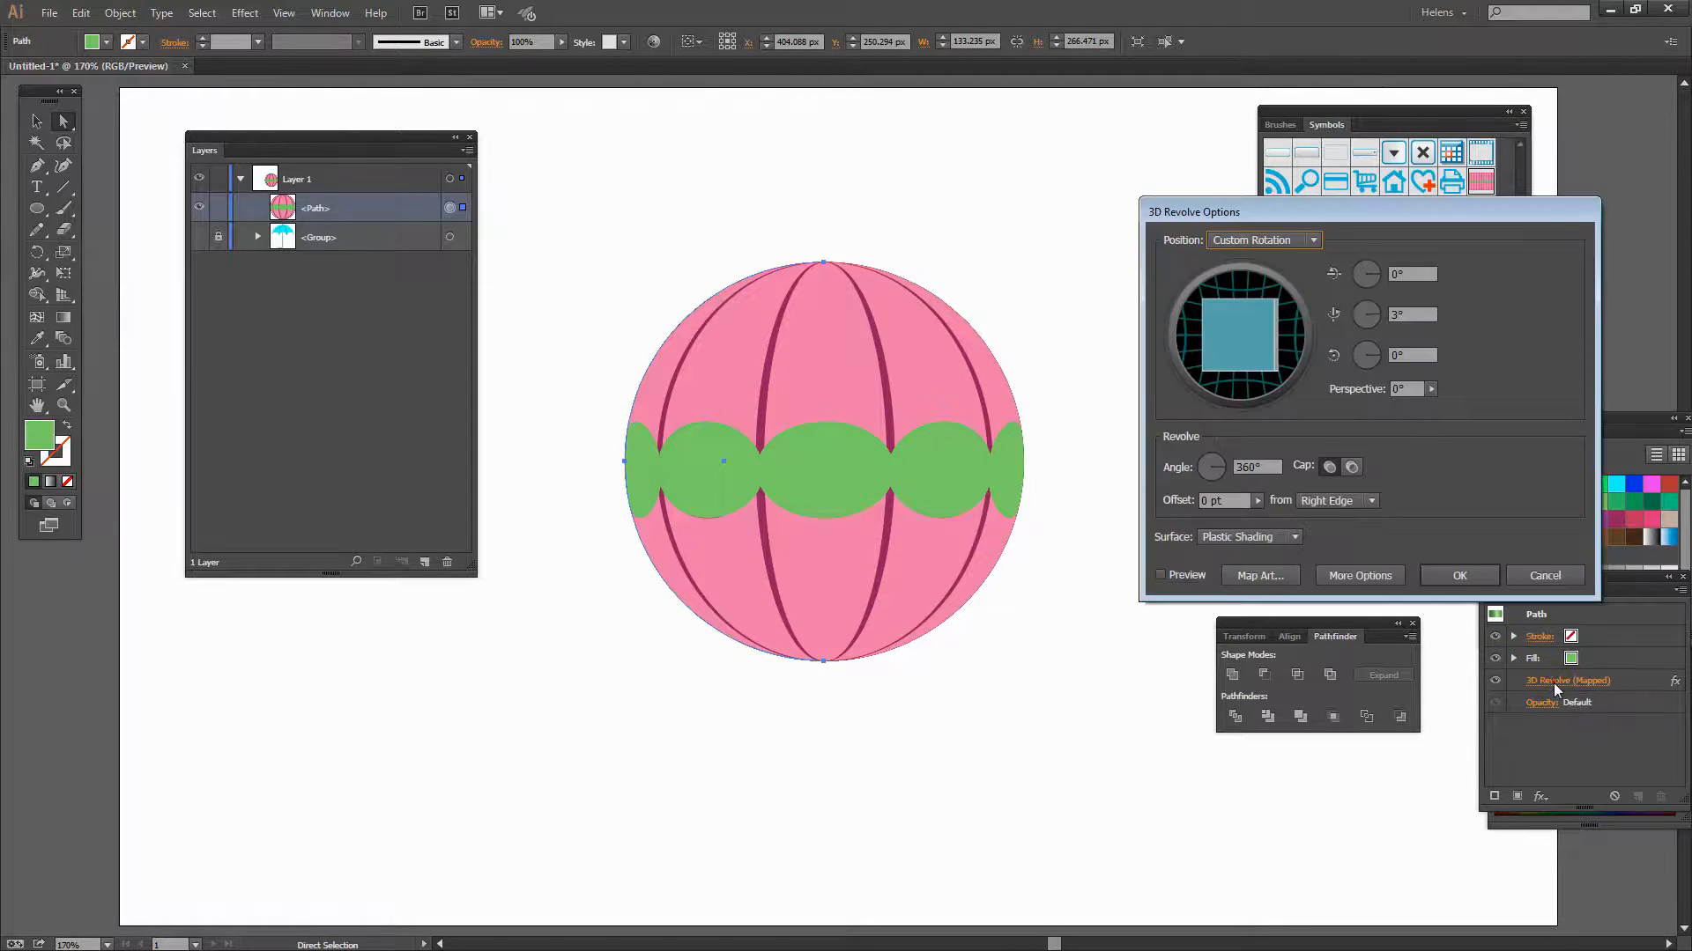
left_click(1161, 575)
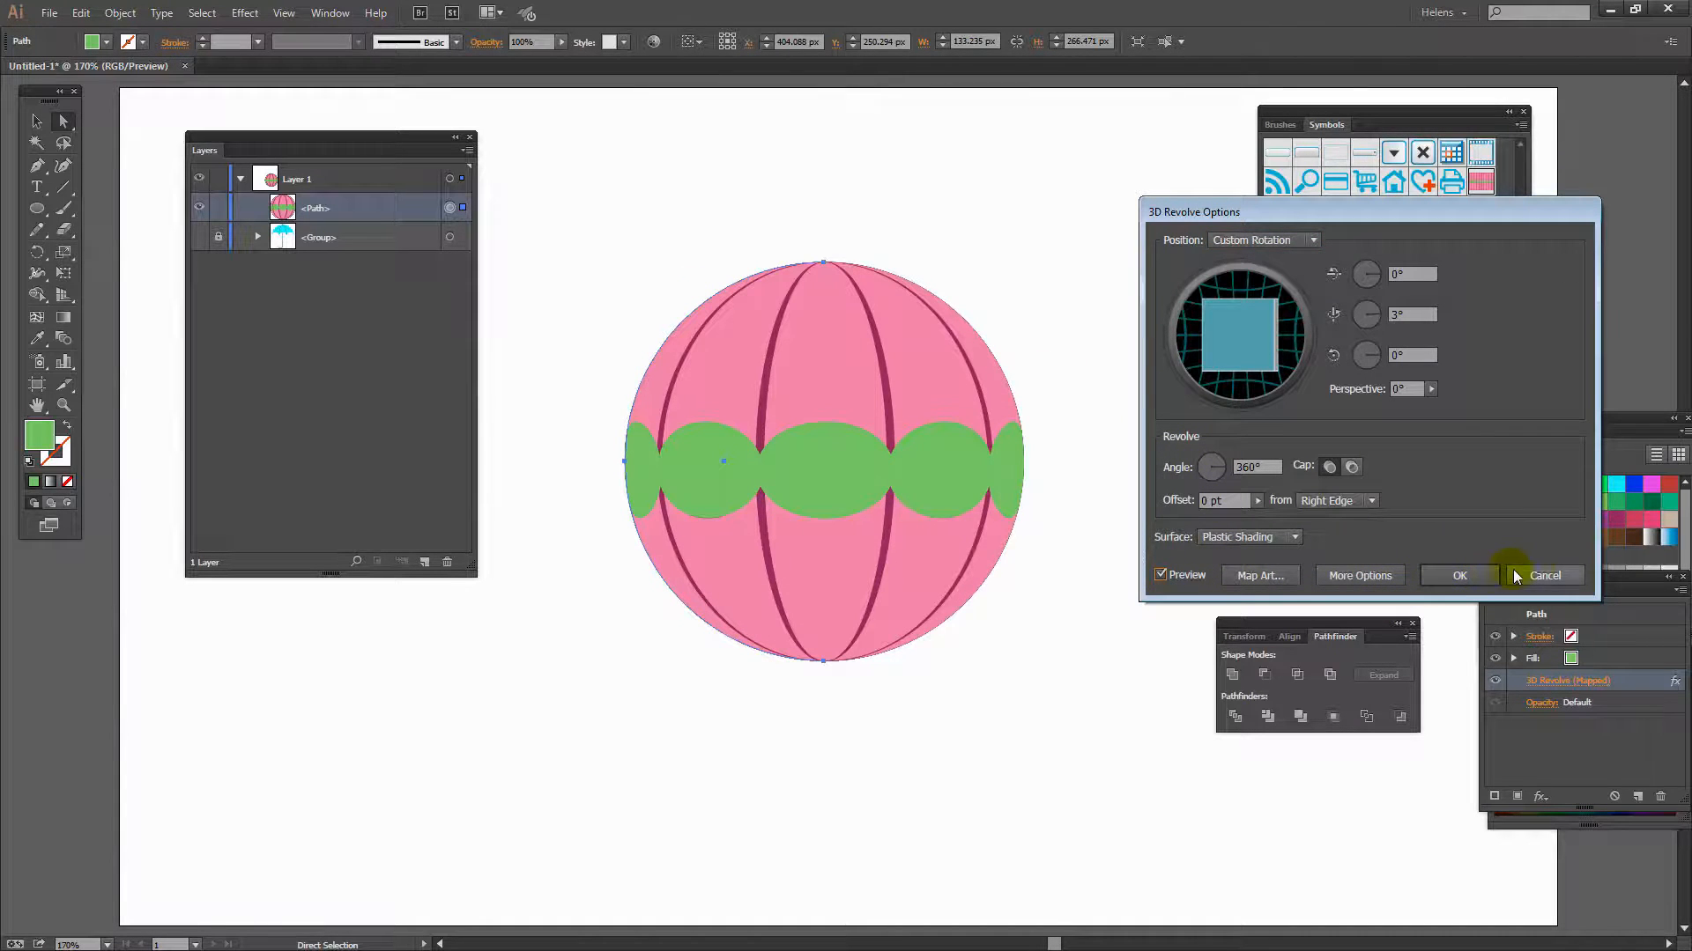
left_click(1544, 575)
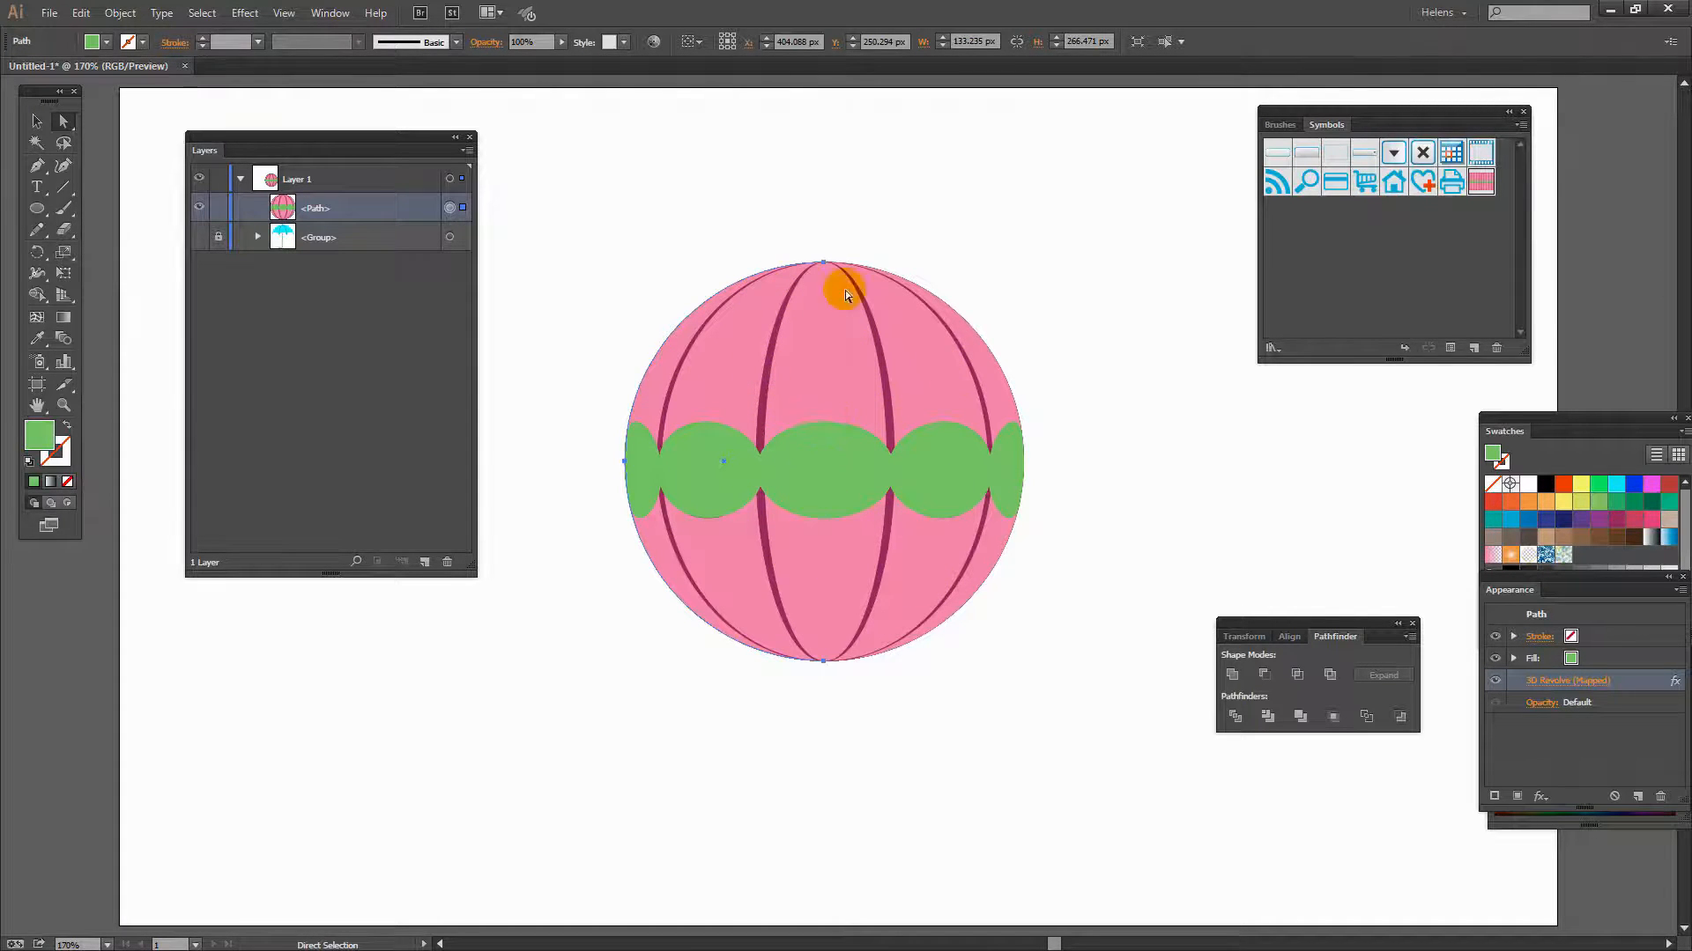
- Expand the sphere's appearance, unfold its nested groups in the layers and select the bottom clip group
left_click(121, 13)
left_click(171, 222)
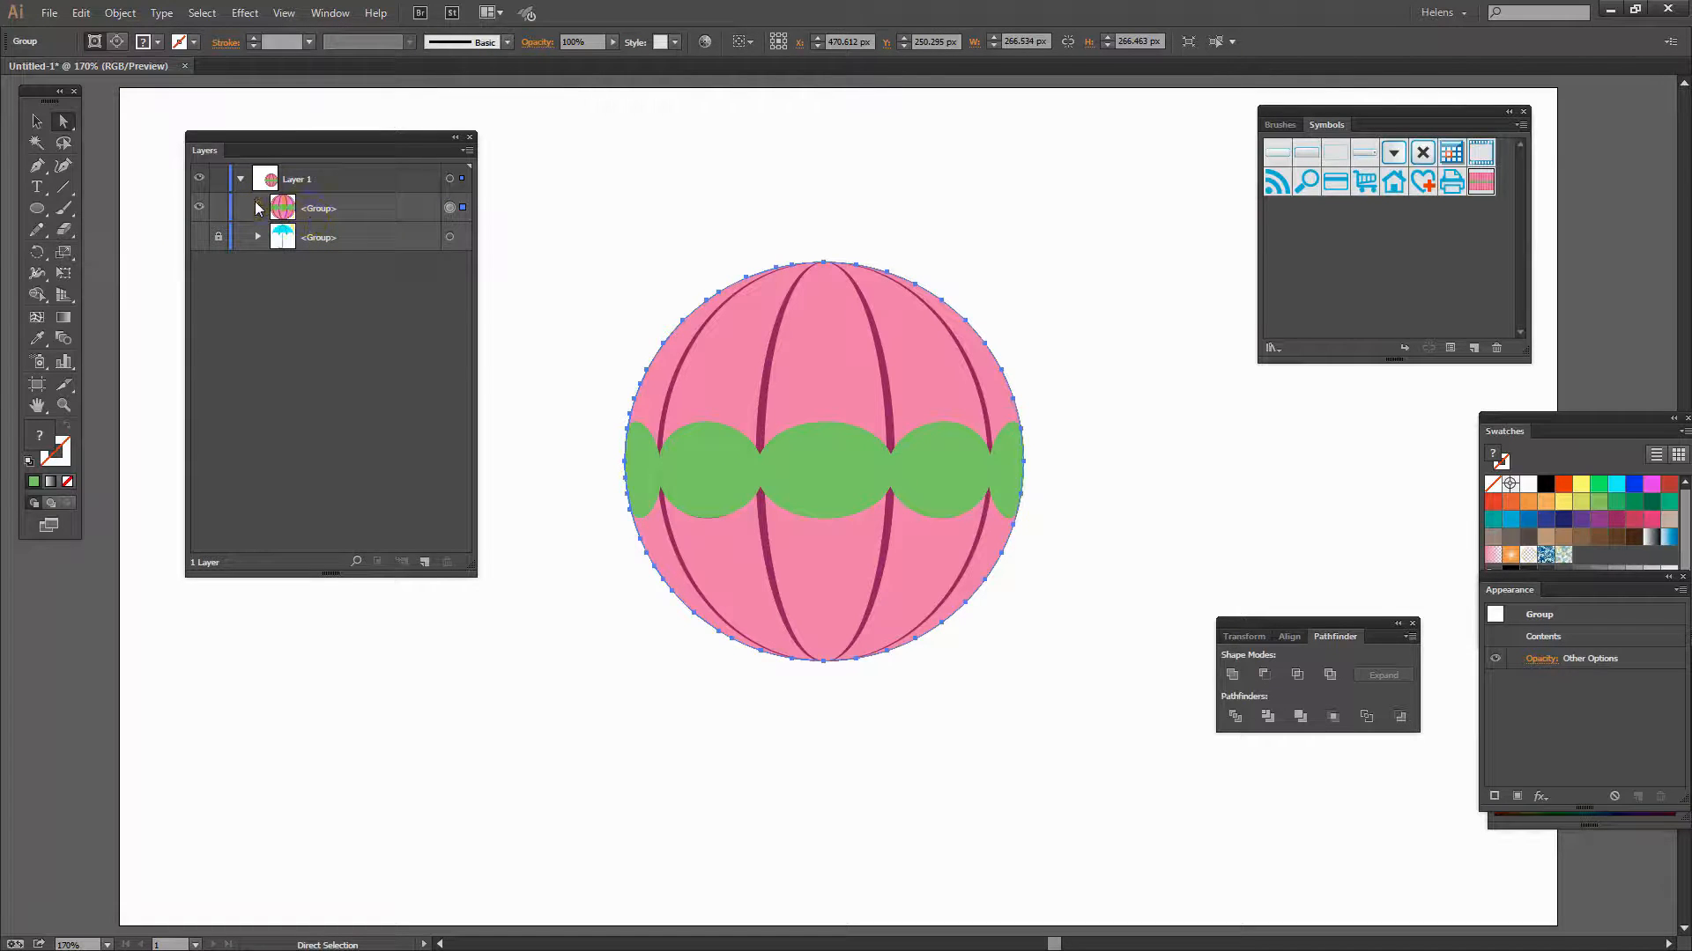
left_click(258, 207)
left_click(275, 238)
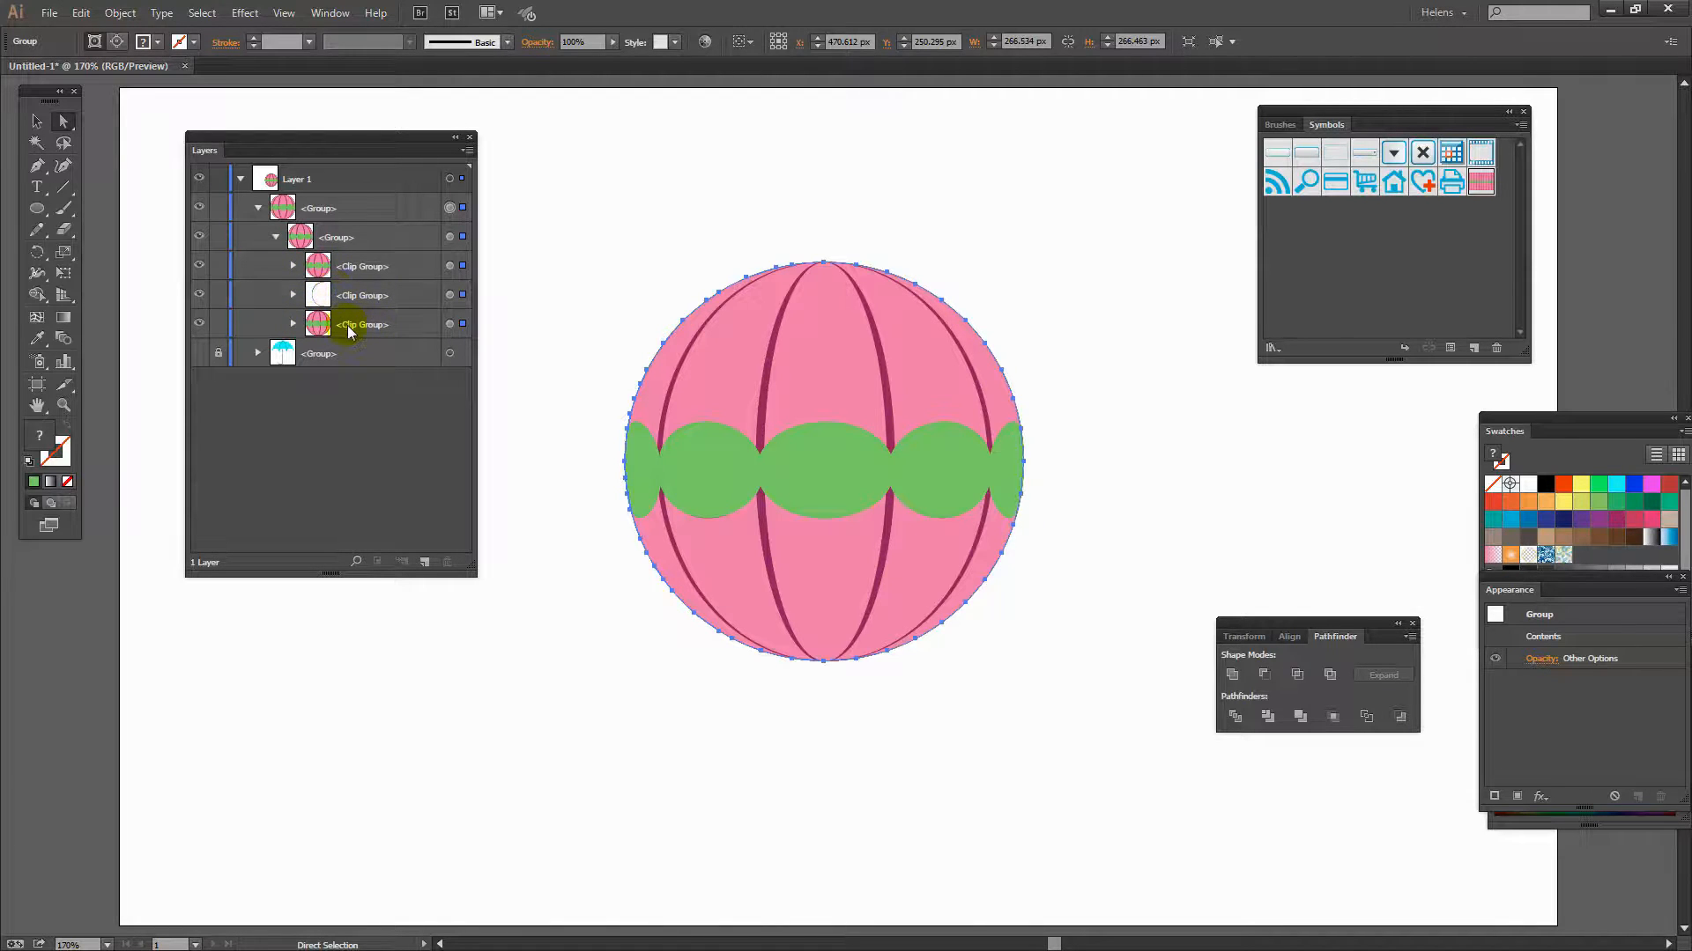
left_click(199, 325)
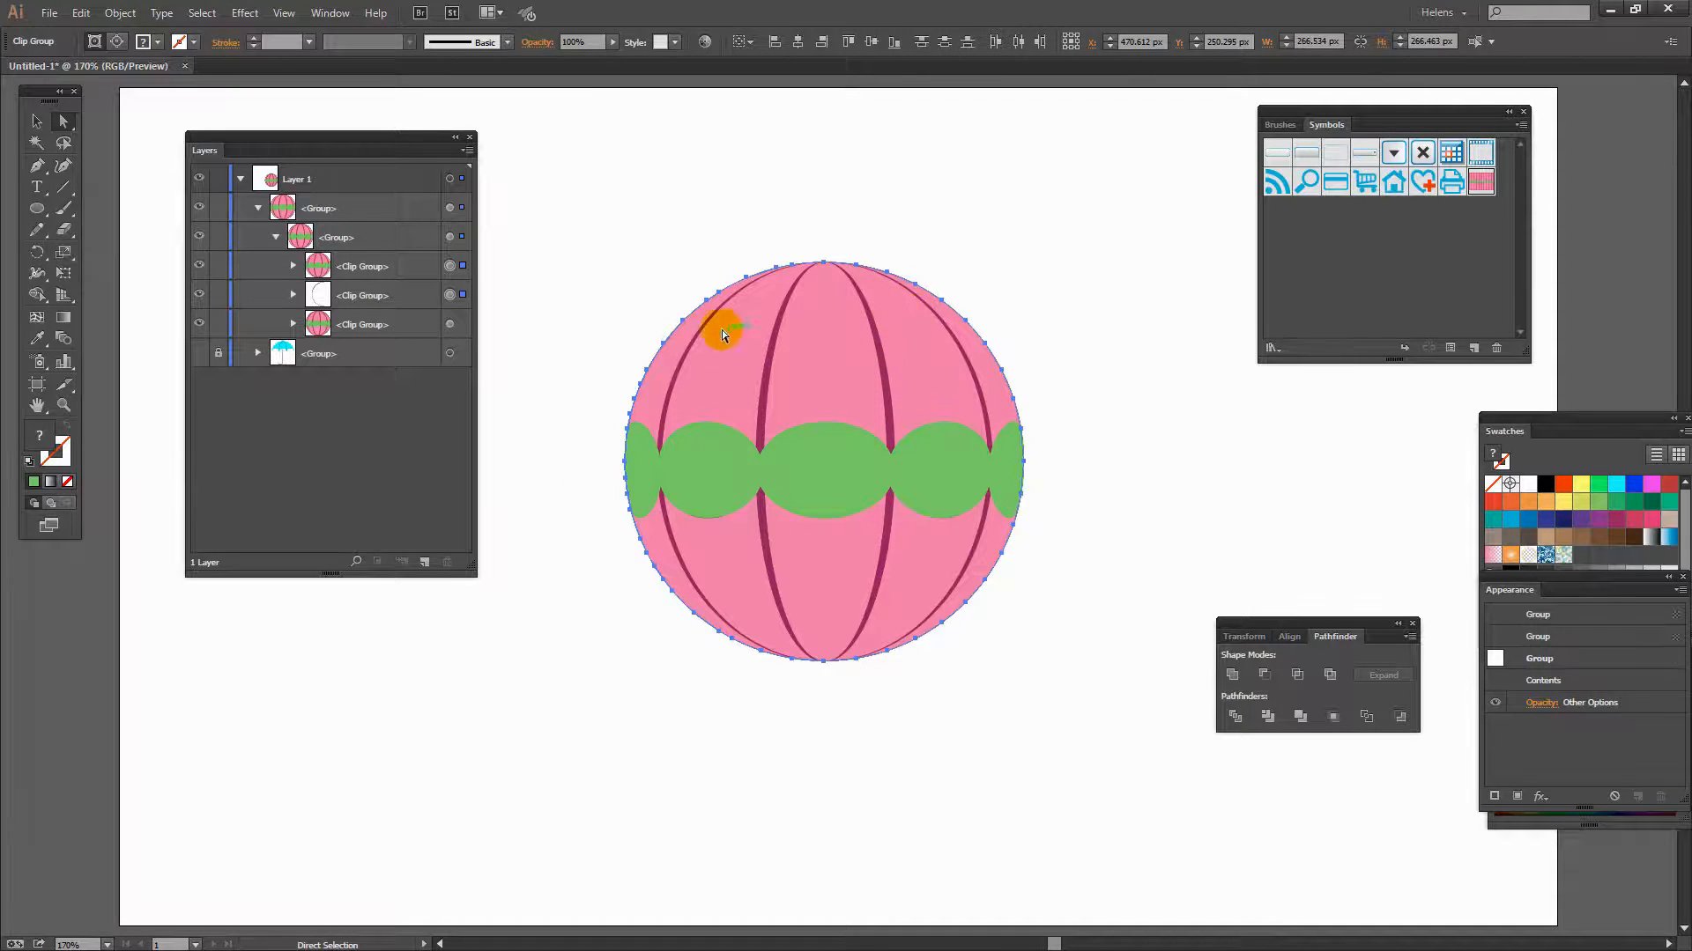
- Delete the bottom clip group from the sphere's nested groups
left_click(292, 326)
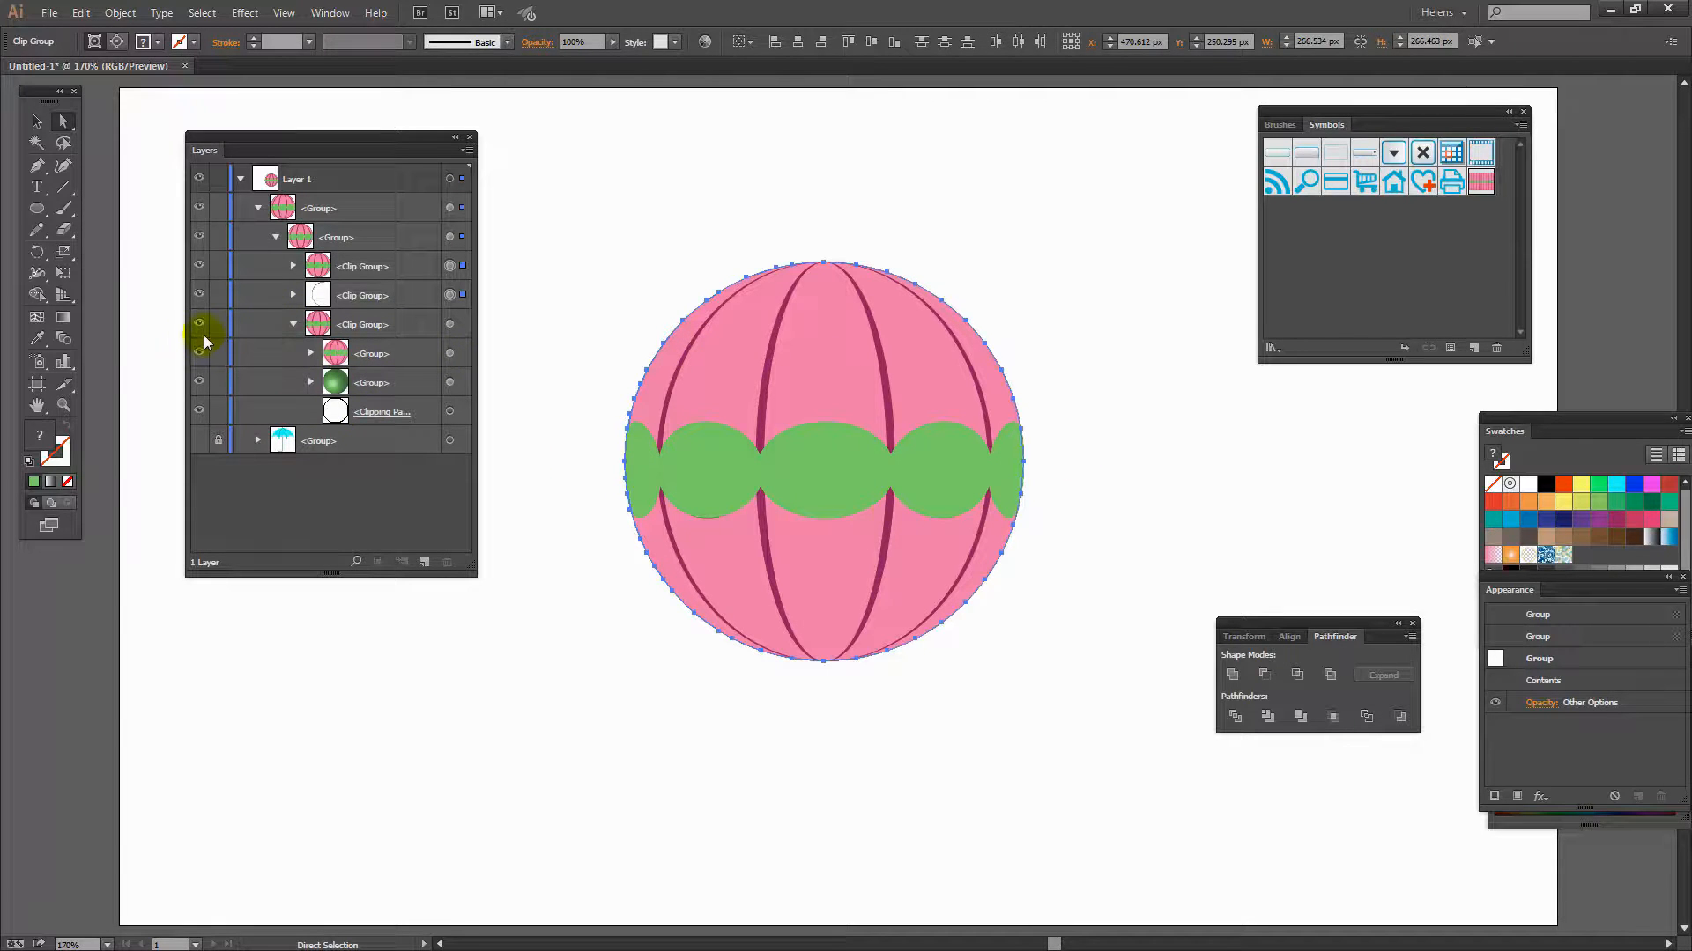
left_click(292, 324)
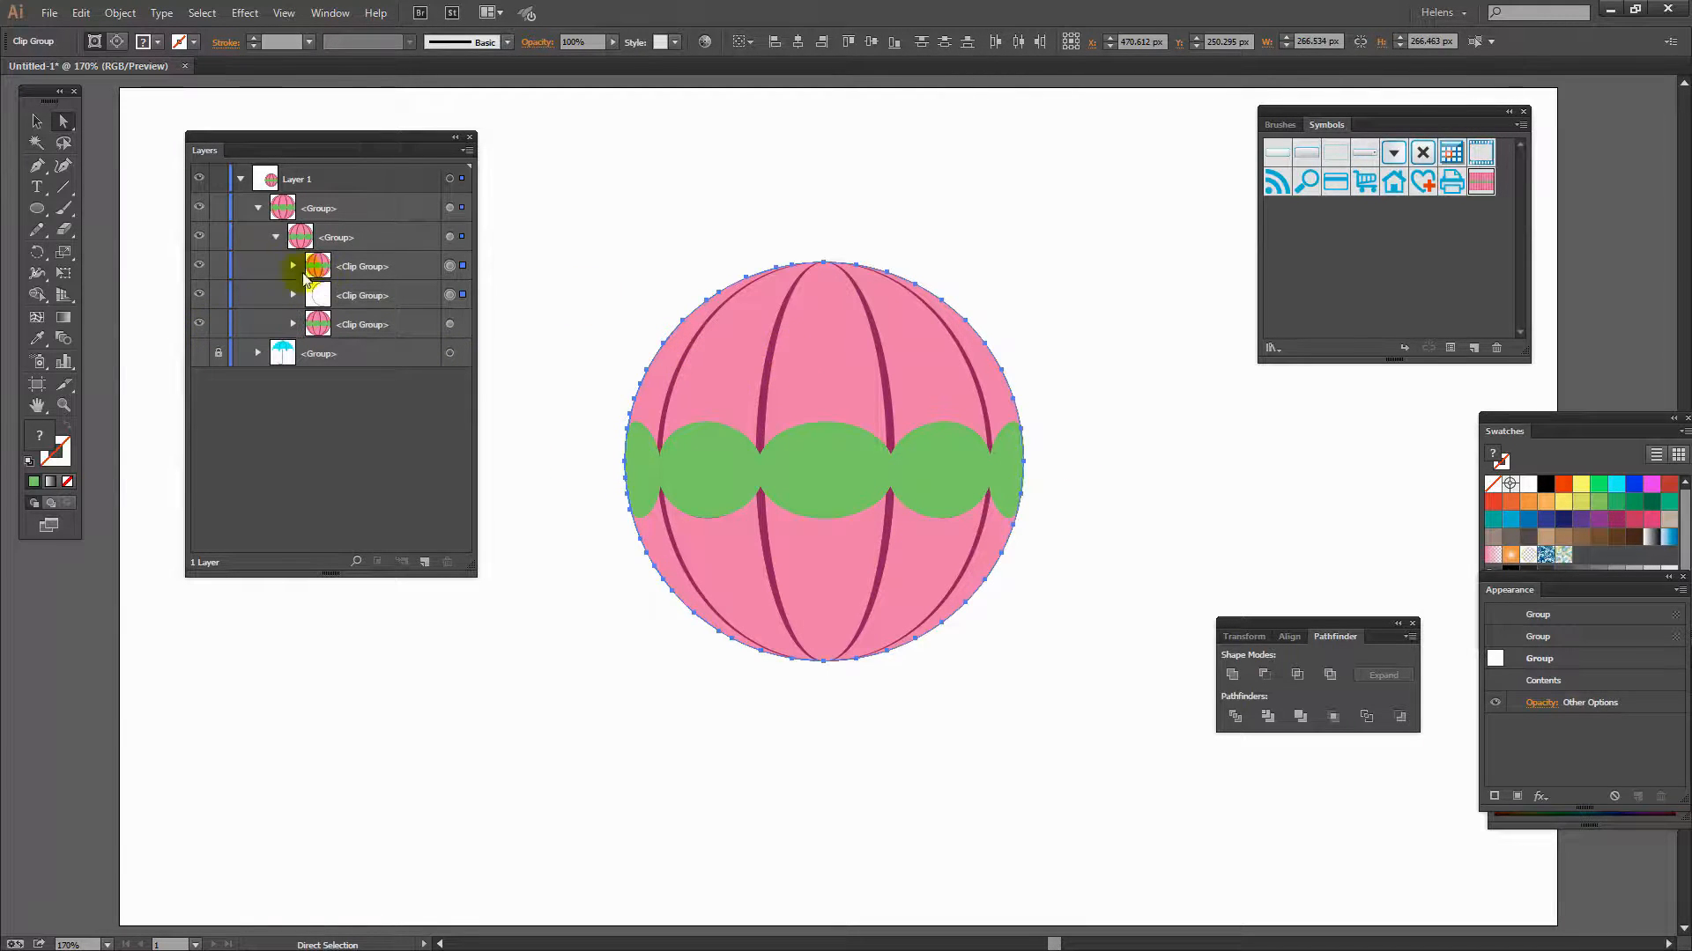
left_click_drag(374, 326, 446, 563)
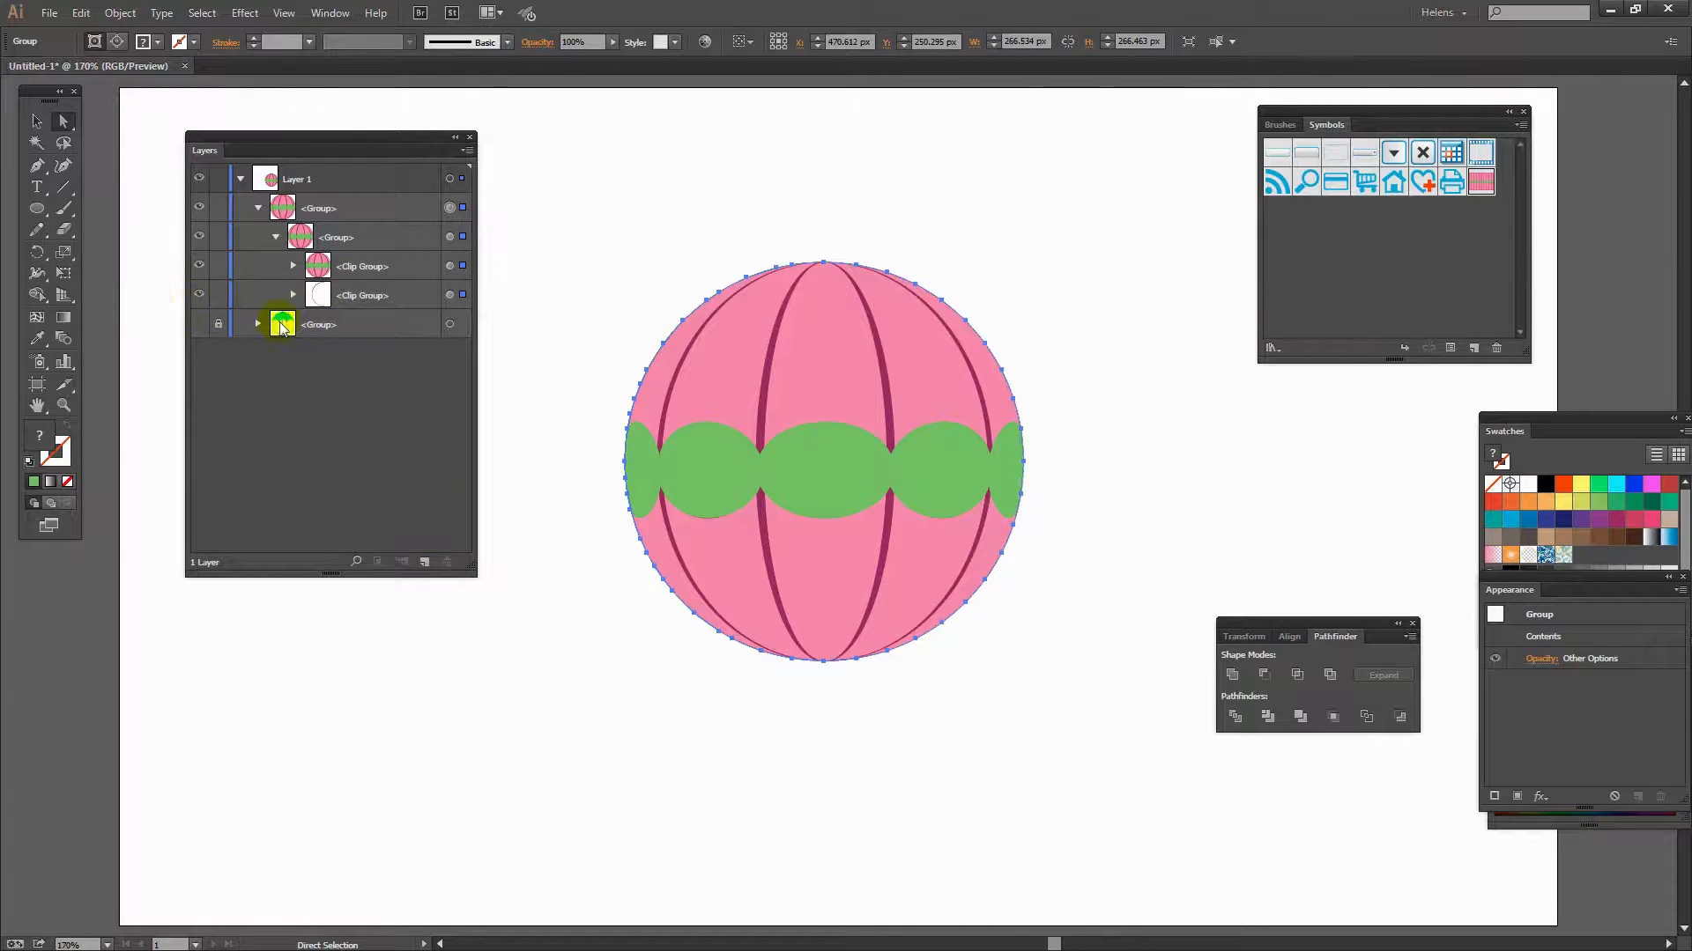
- Open the second clip group and delete its two inner groups and its clipping path
left_click(293, 296)
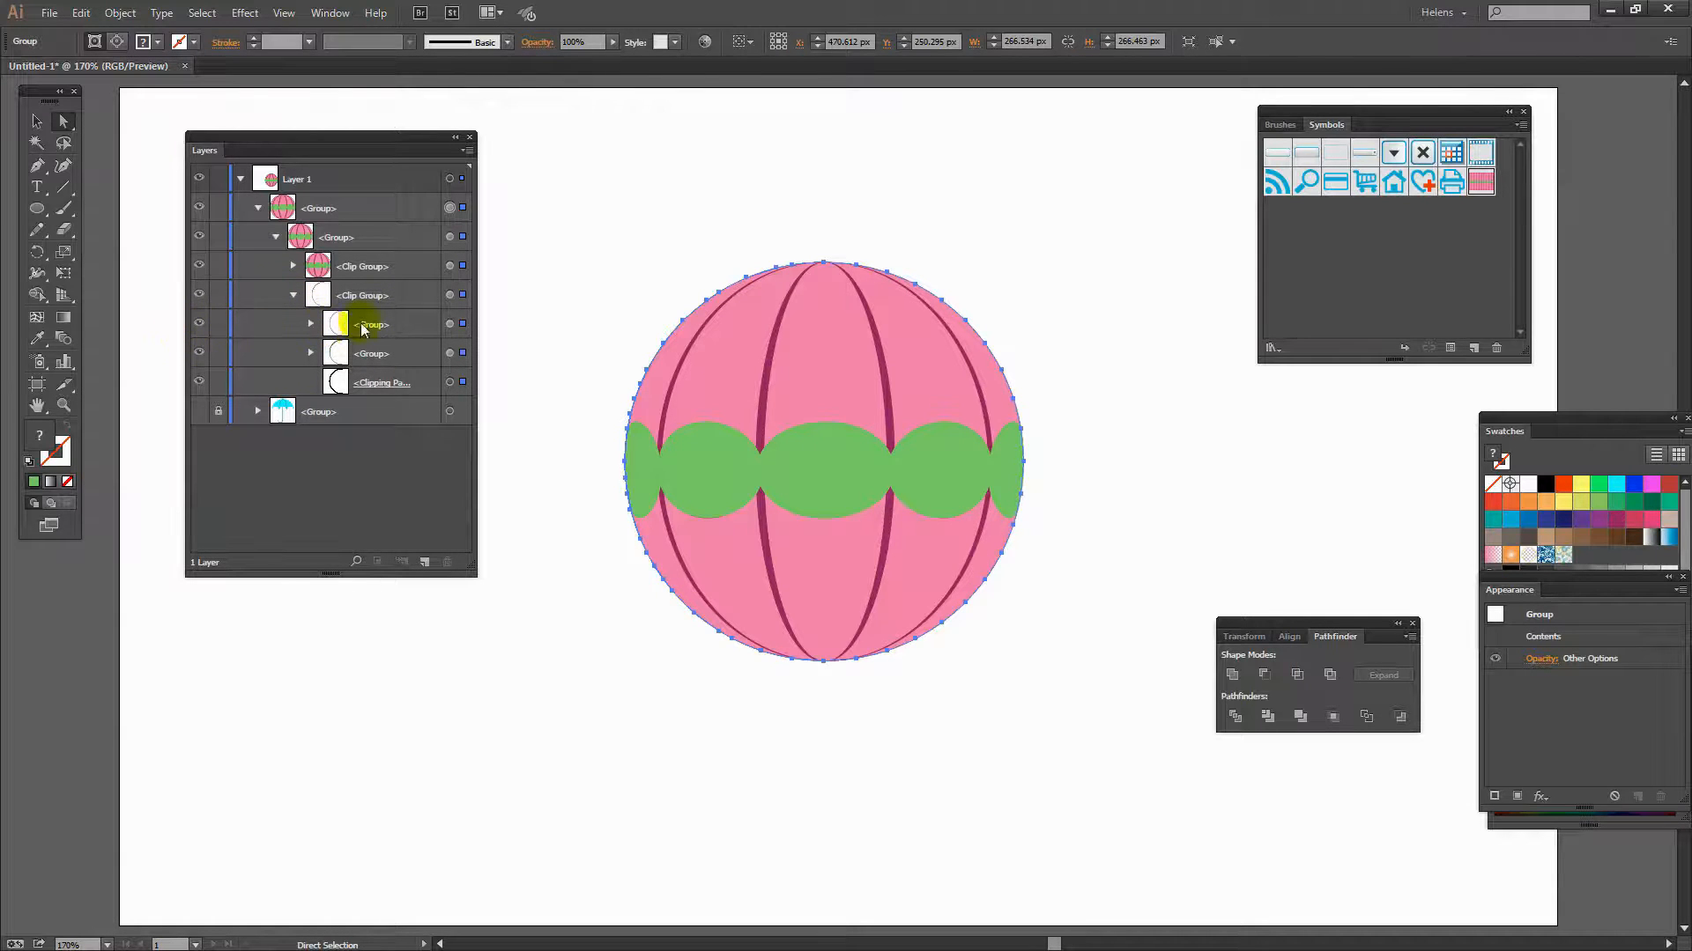
left_click(450, 324)
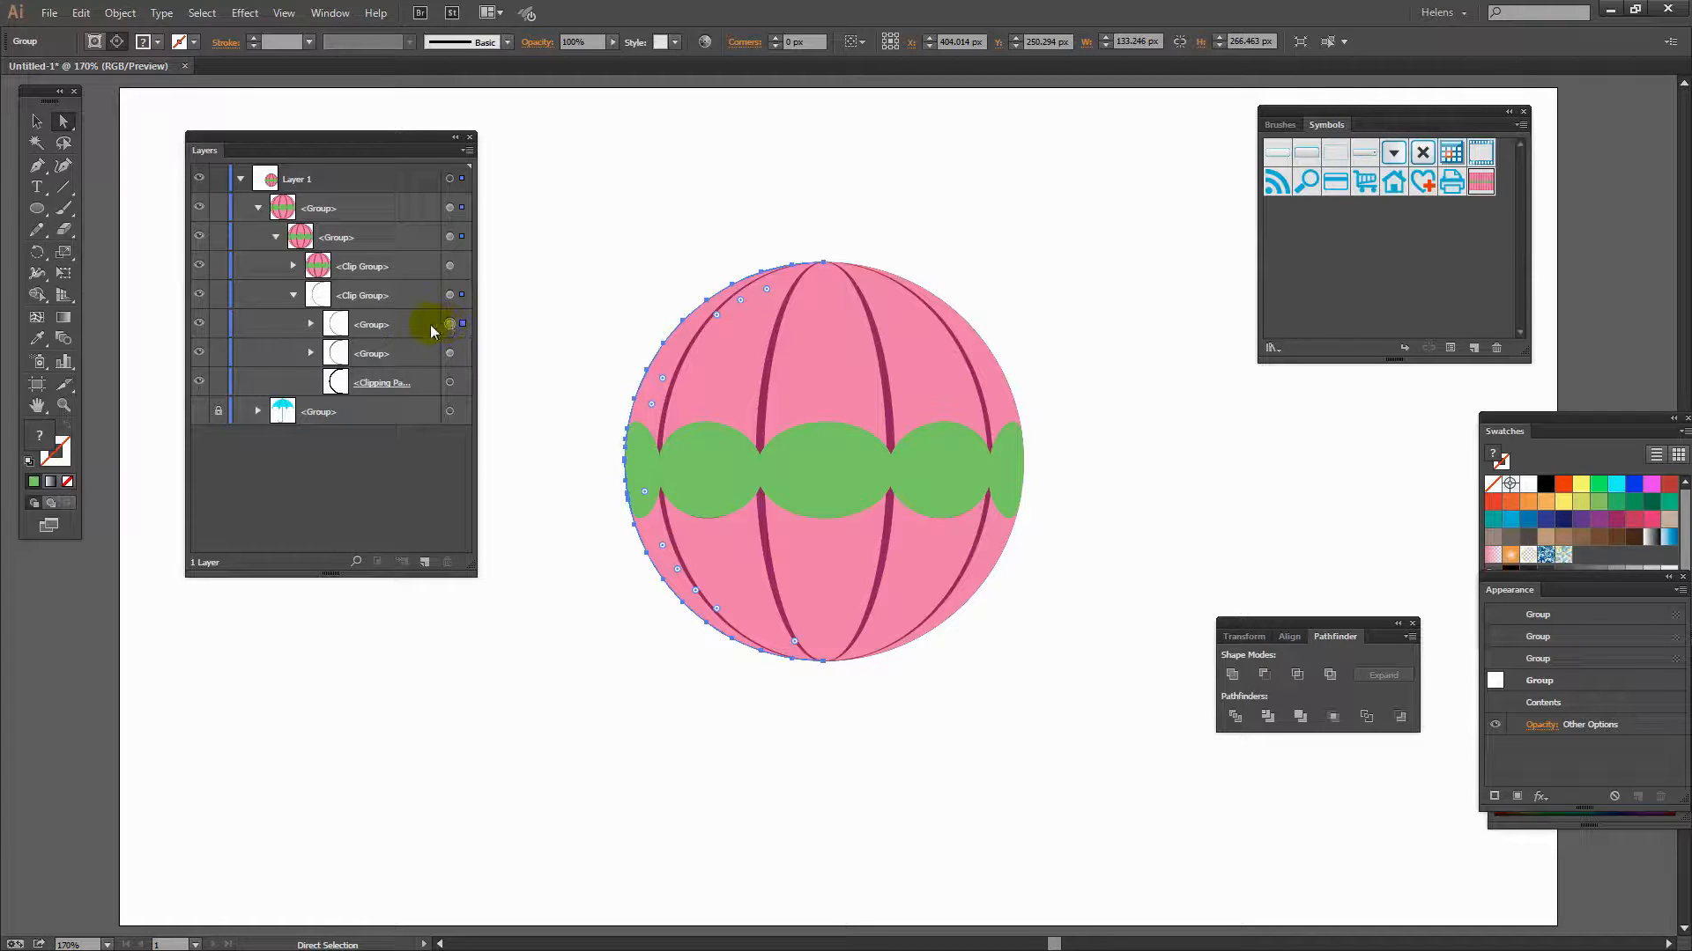
key("Delete")
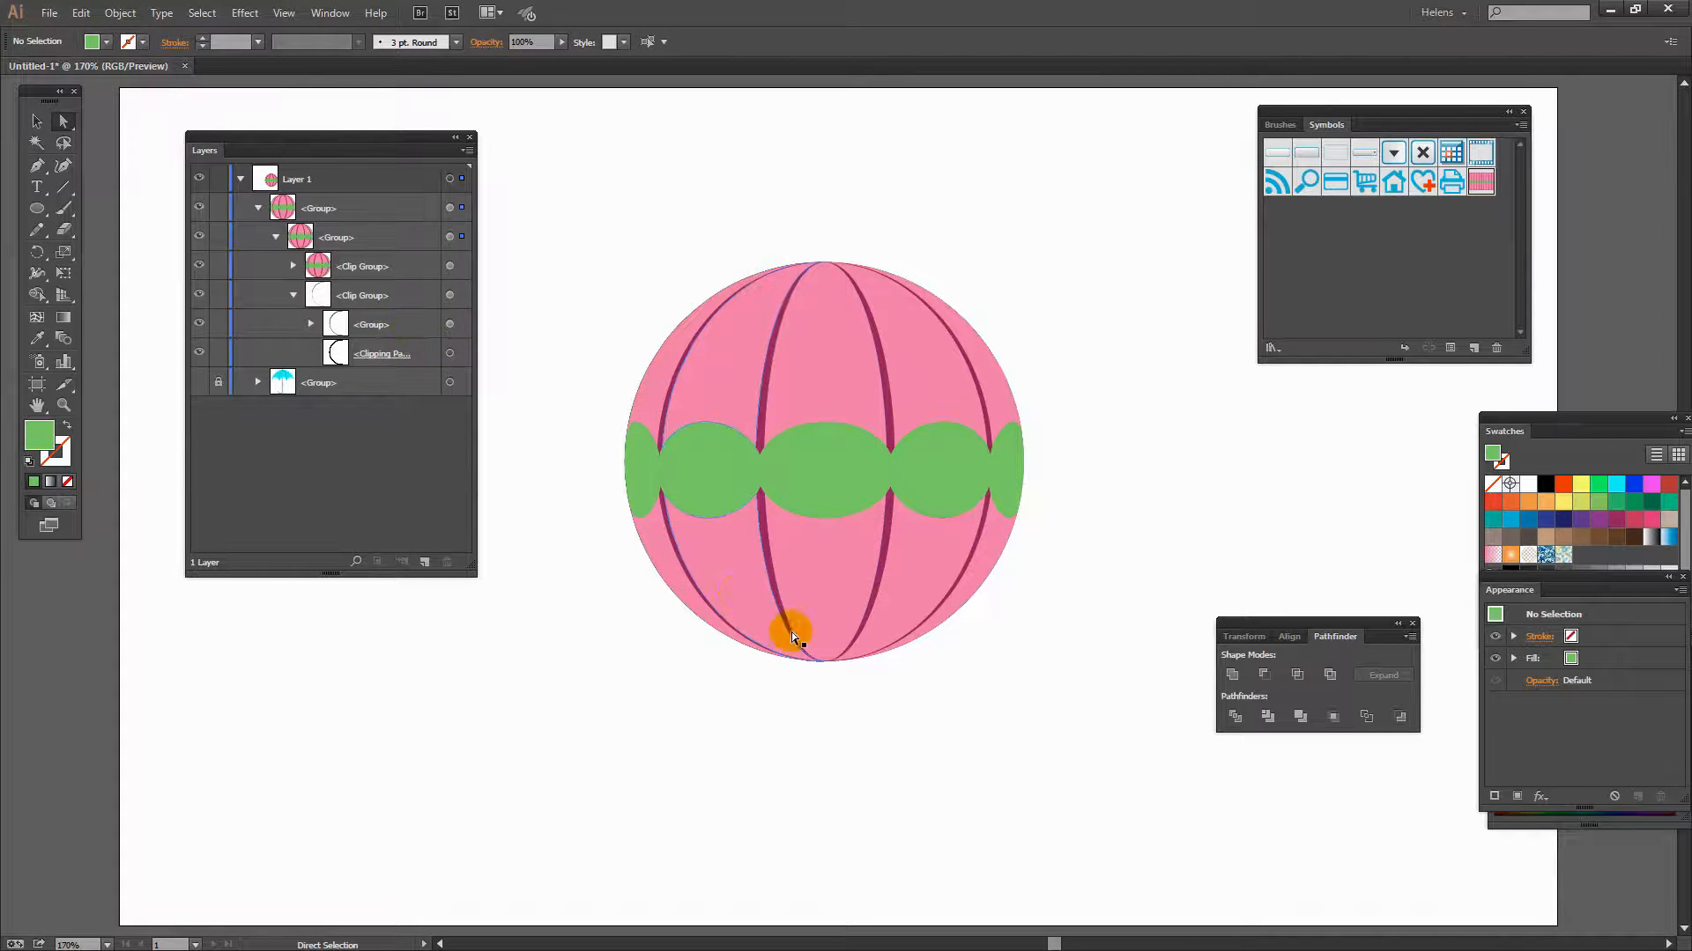
left_click(449, 327)
key("Delete")
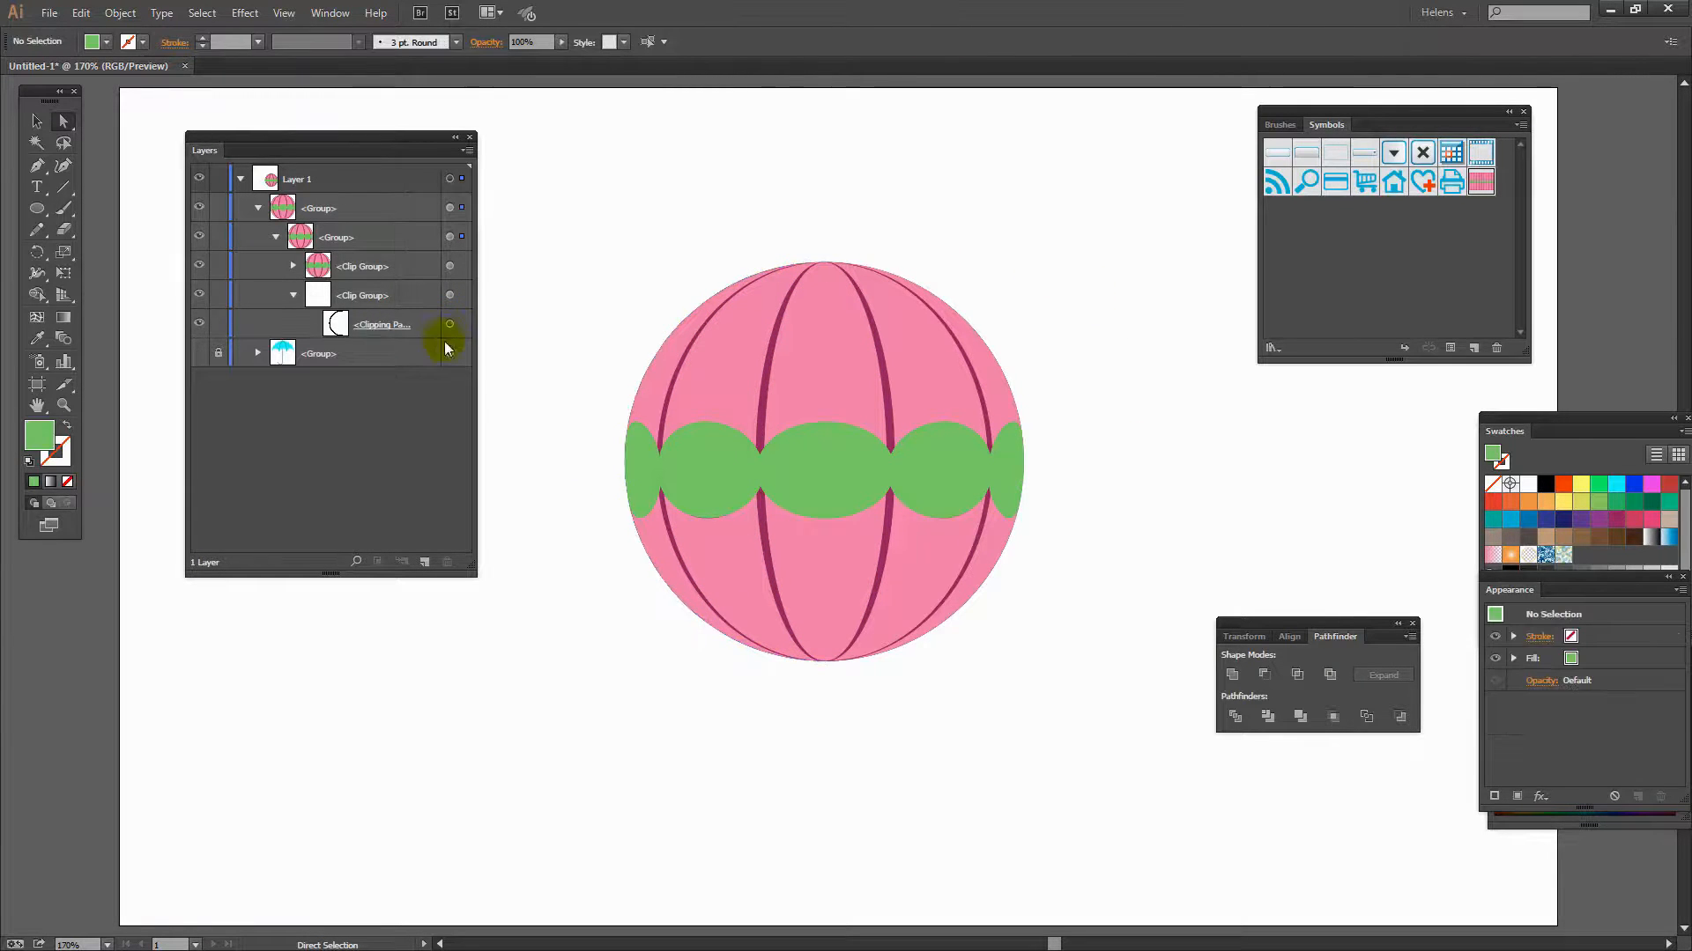
left_click(449, 325)
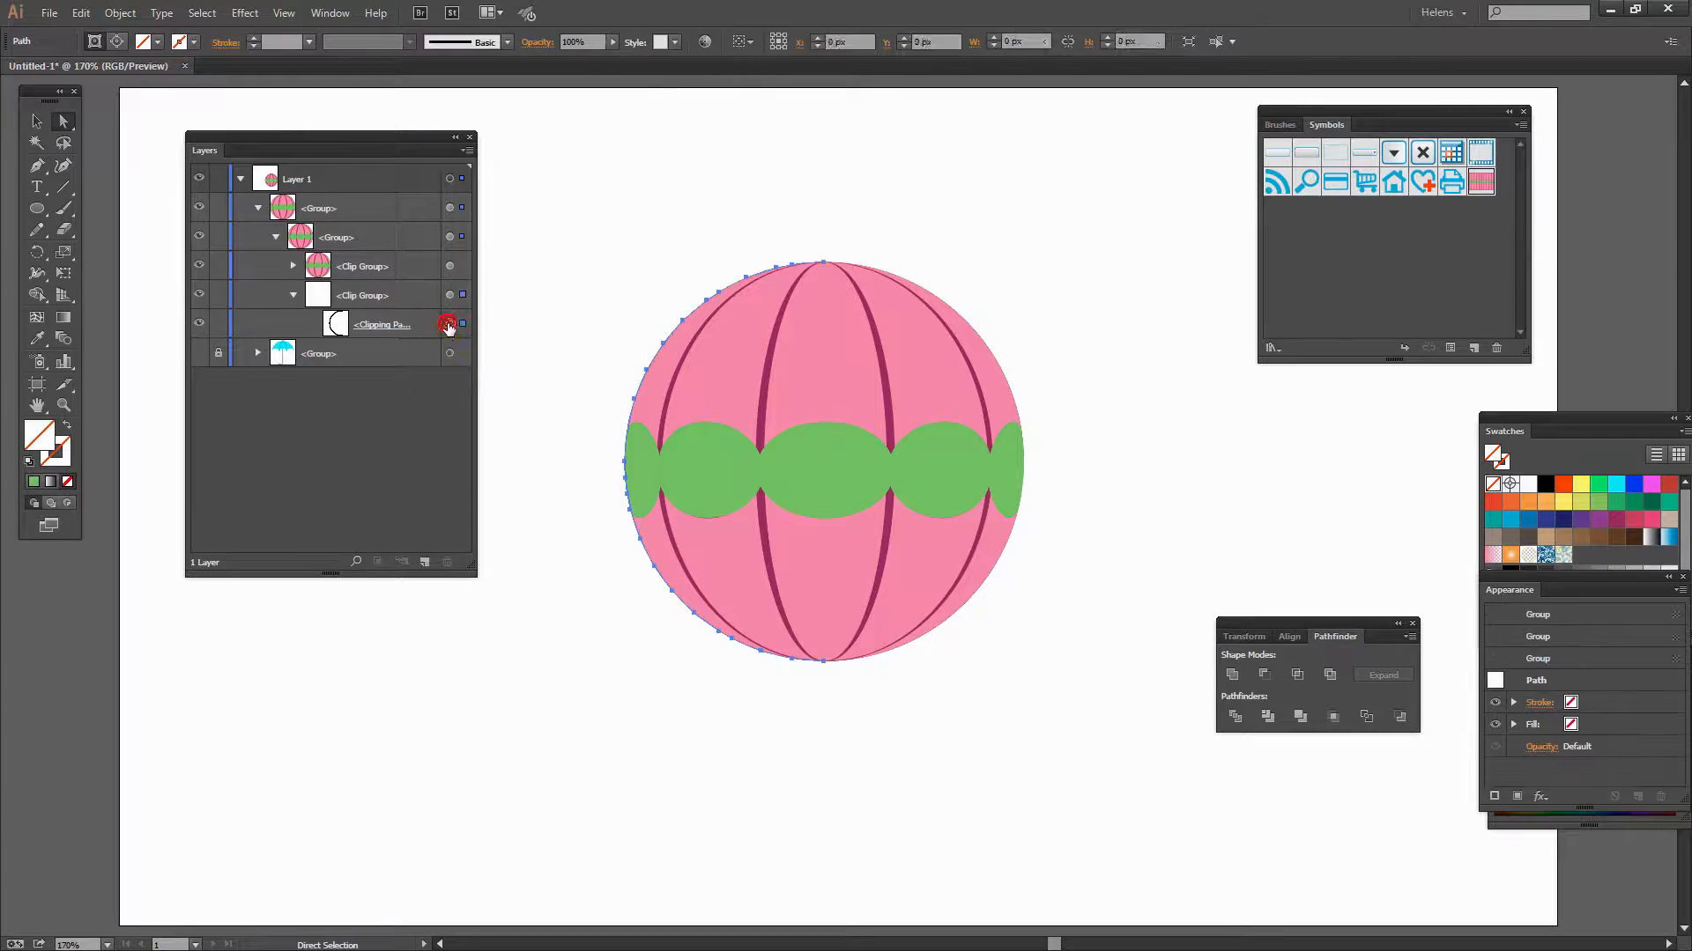
key("Delete")
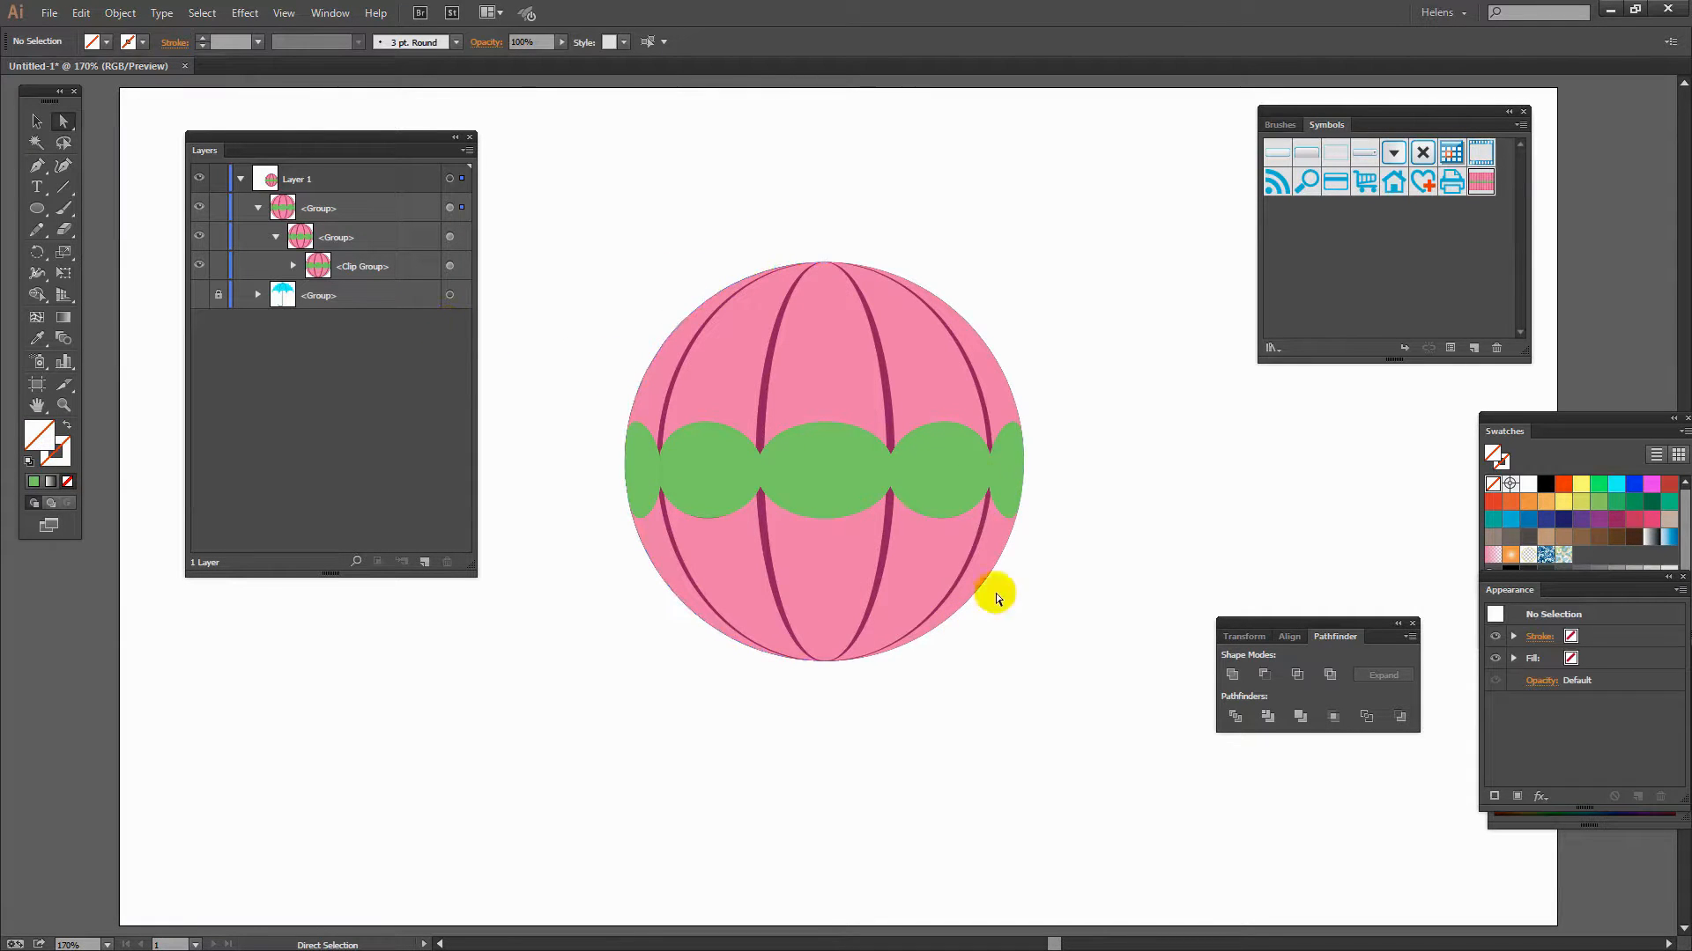
- Inside the remaining clip group, compare the layers by toggling visibility, then delete the shaded green sphere group
left_click(291, 266)
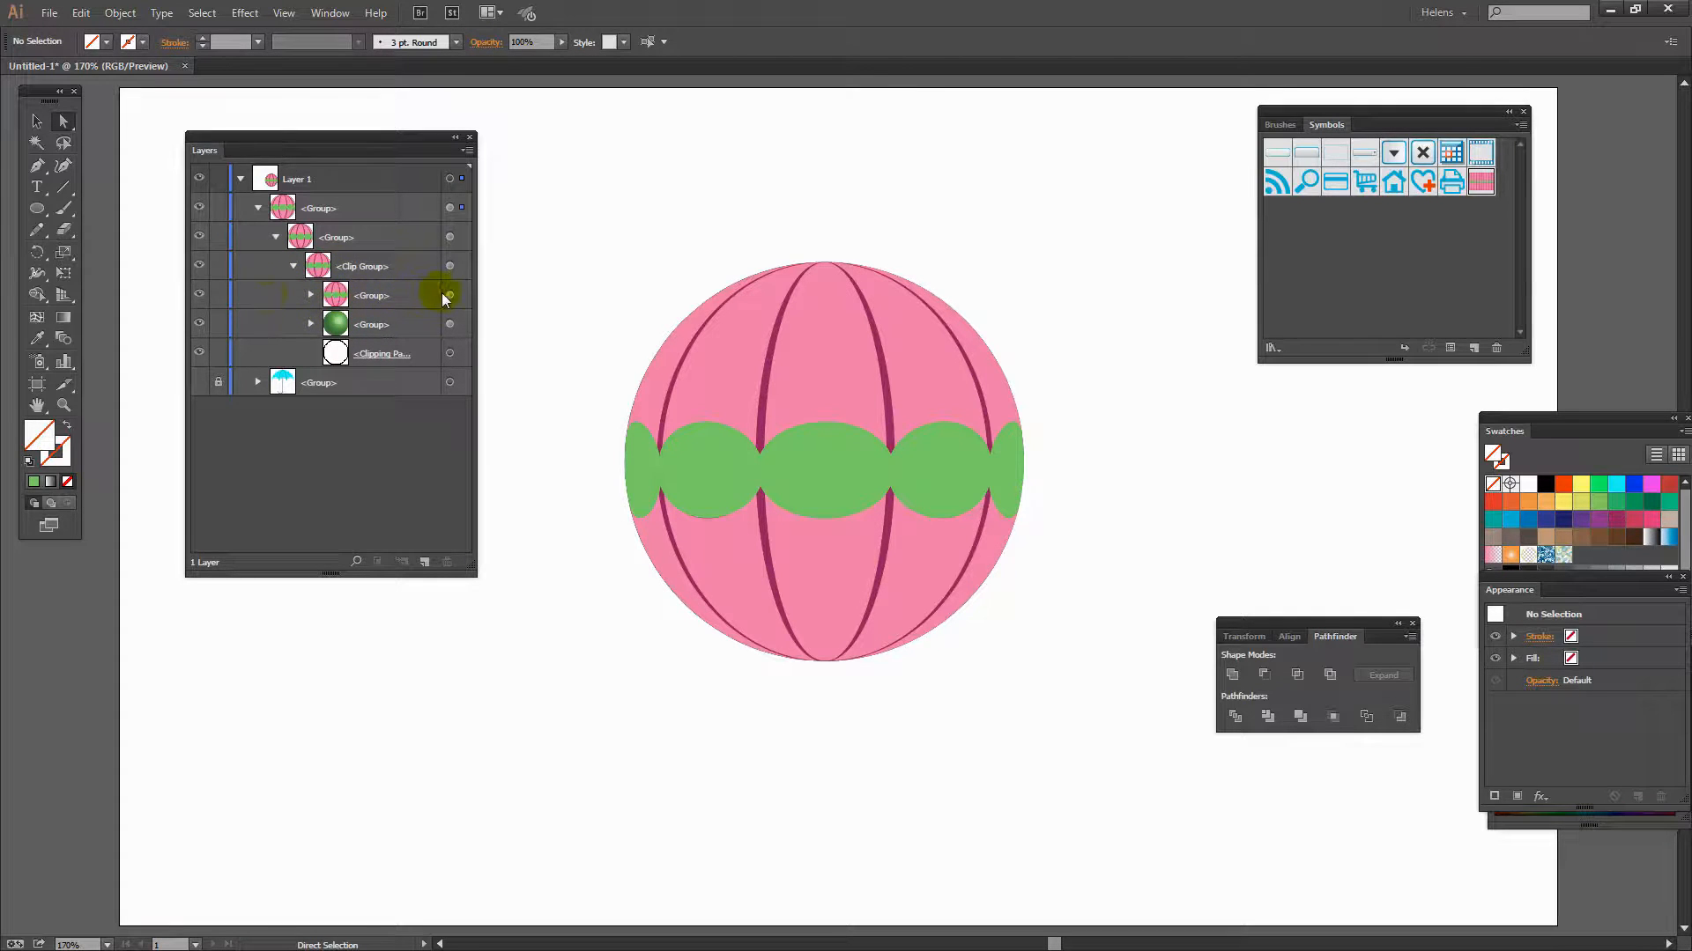
left_click(200, 296)
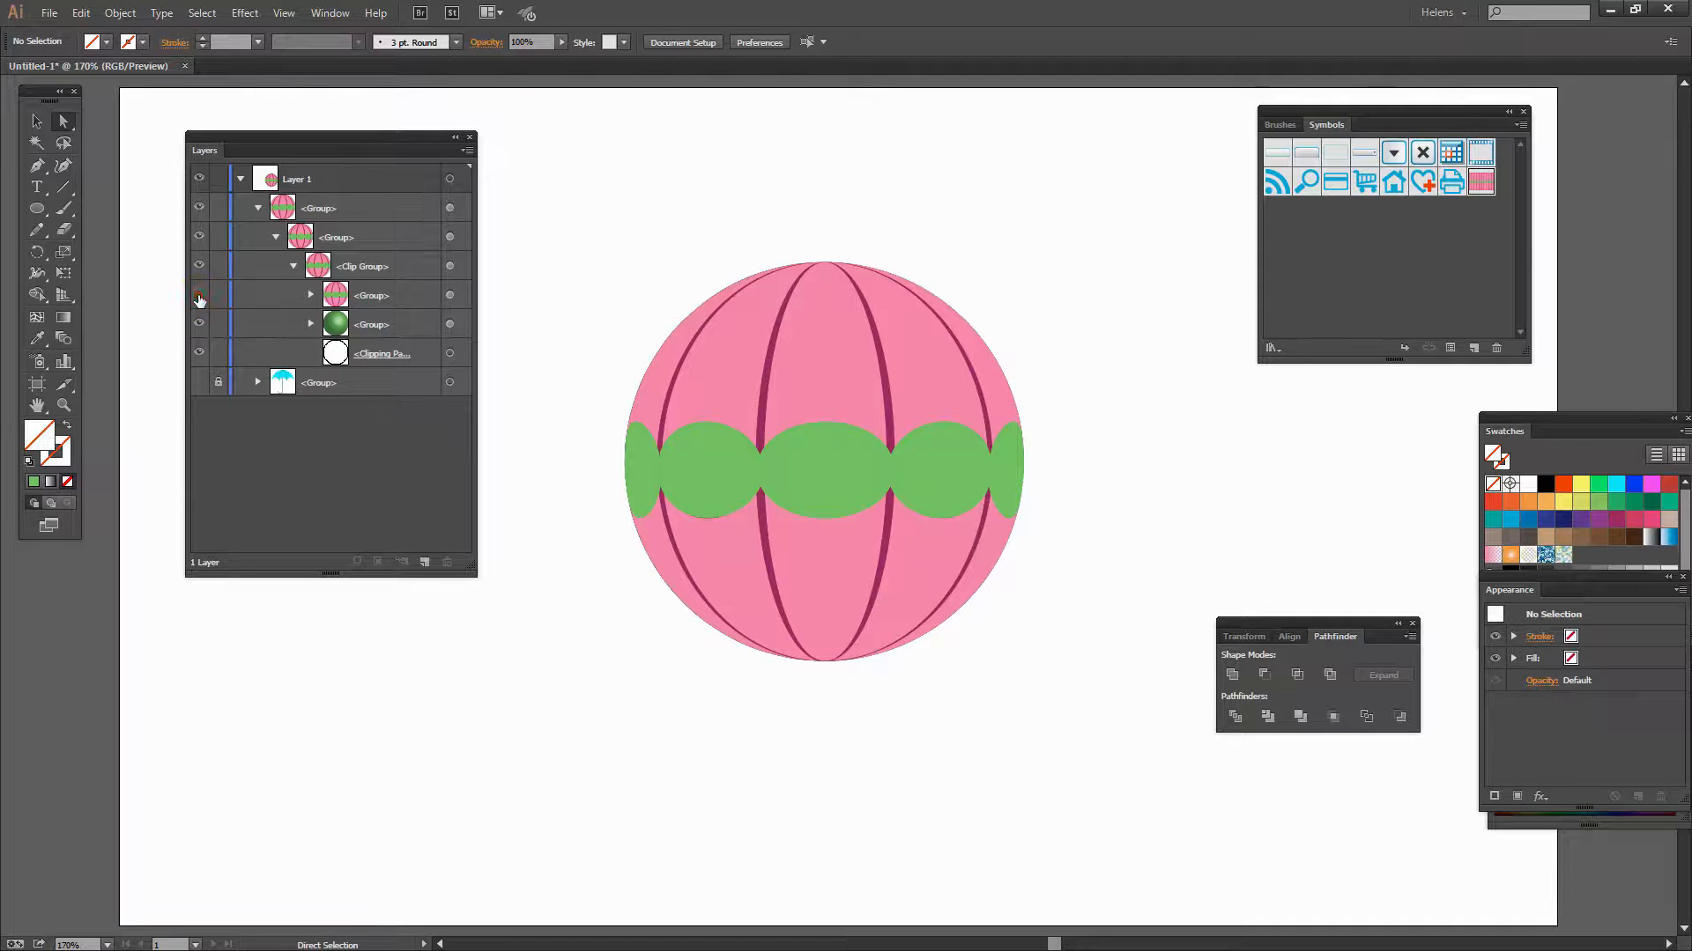
left_click(200, 297)
left_click(200, 298)
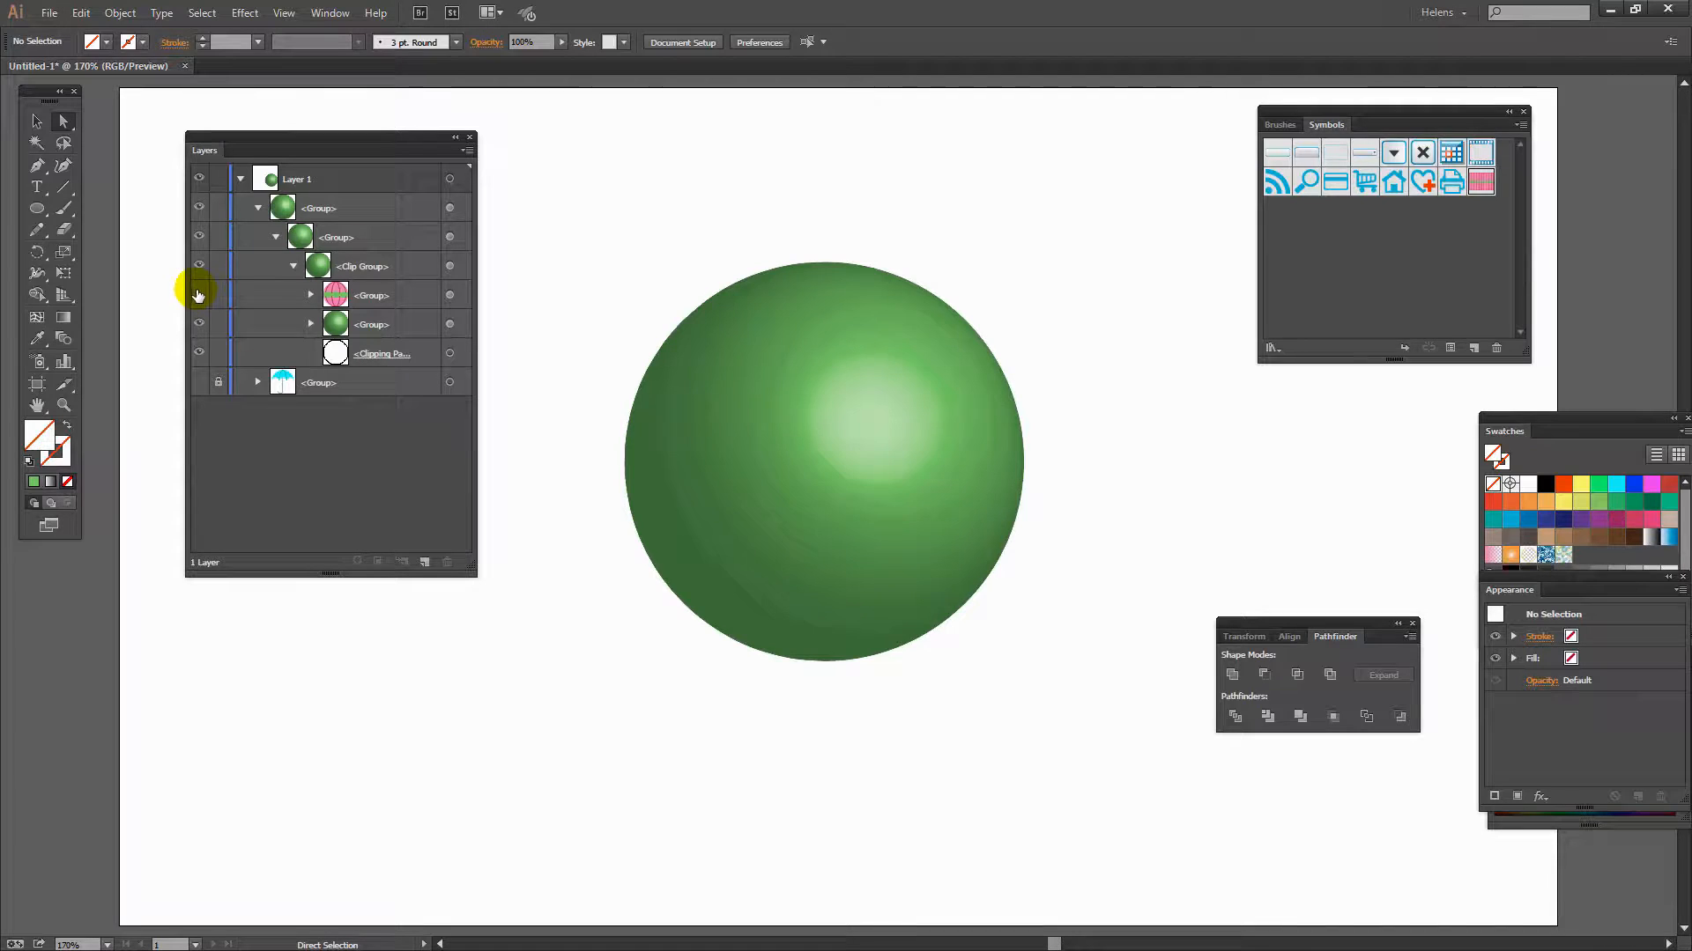
left_click(200, 298)
left_click(362, 322)
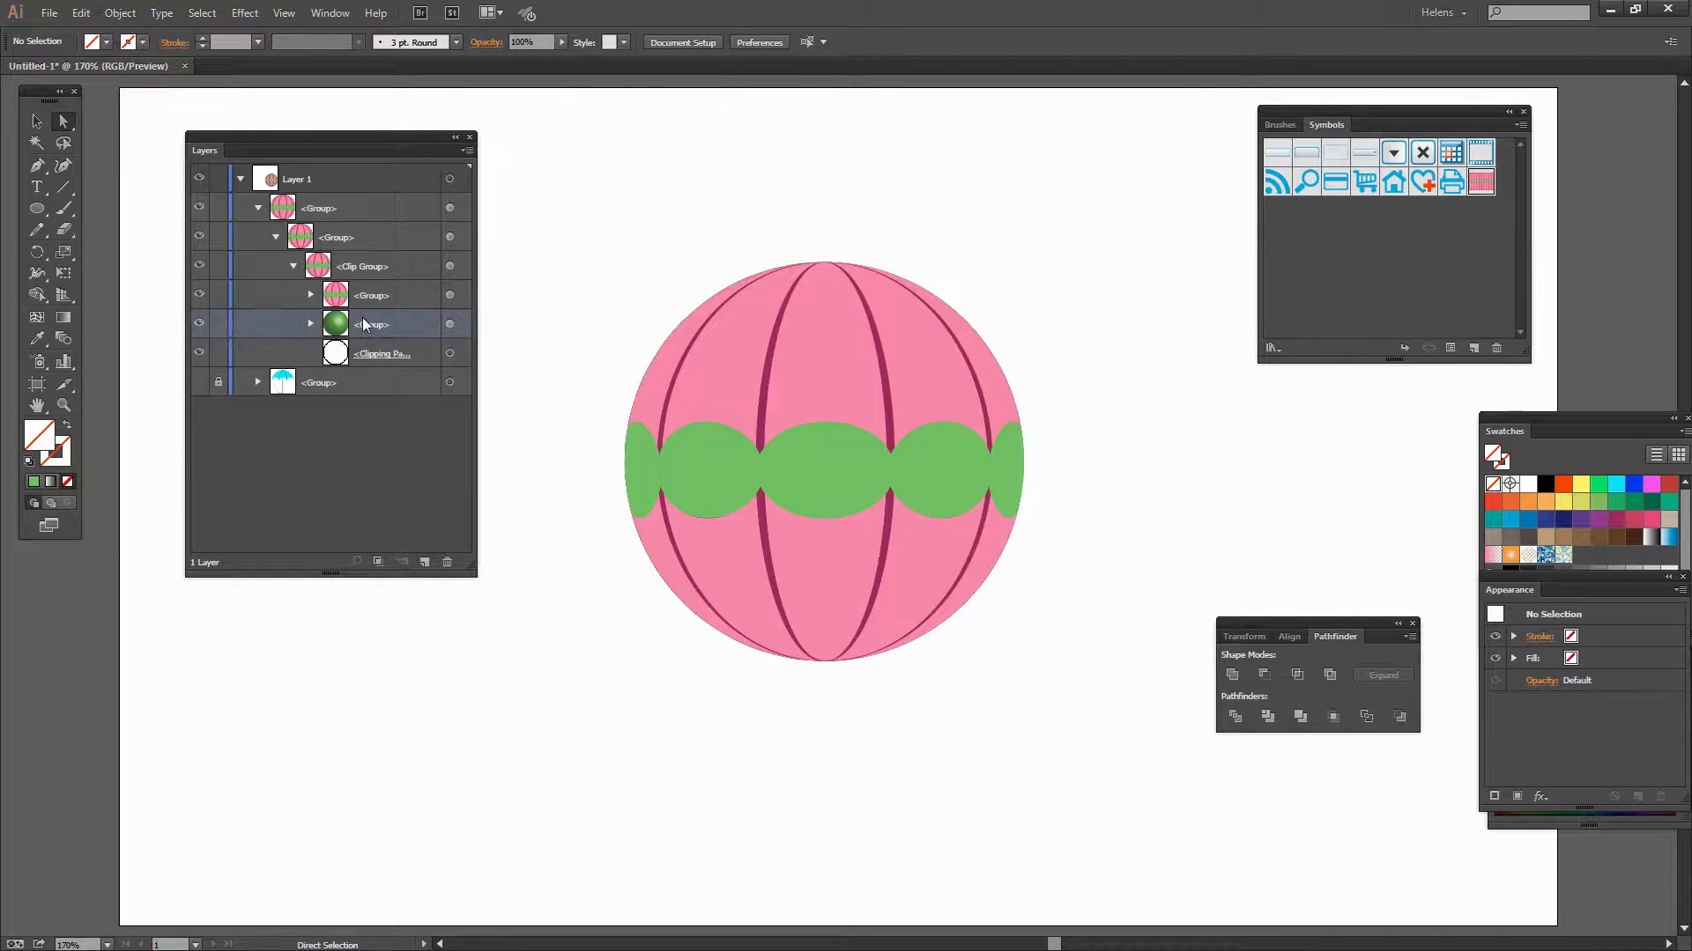
left_click_drag(381, 322, 446, 561)
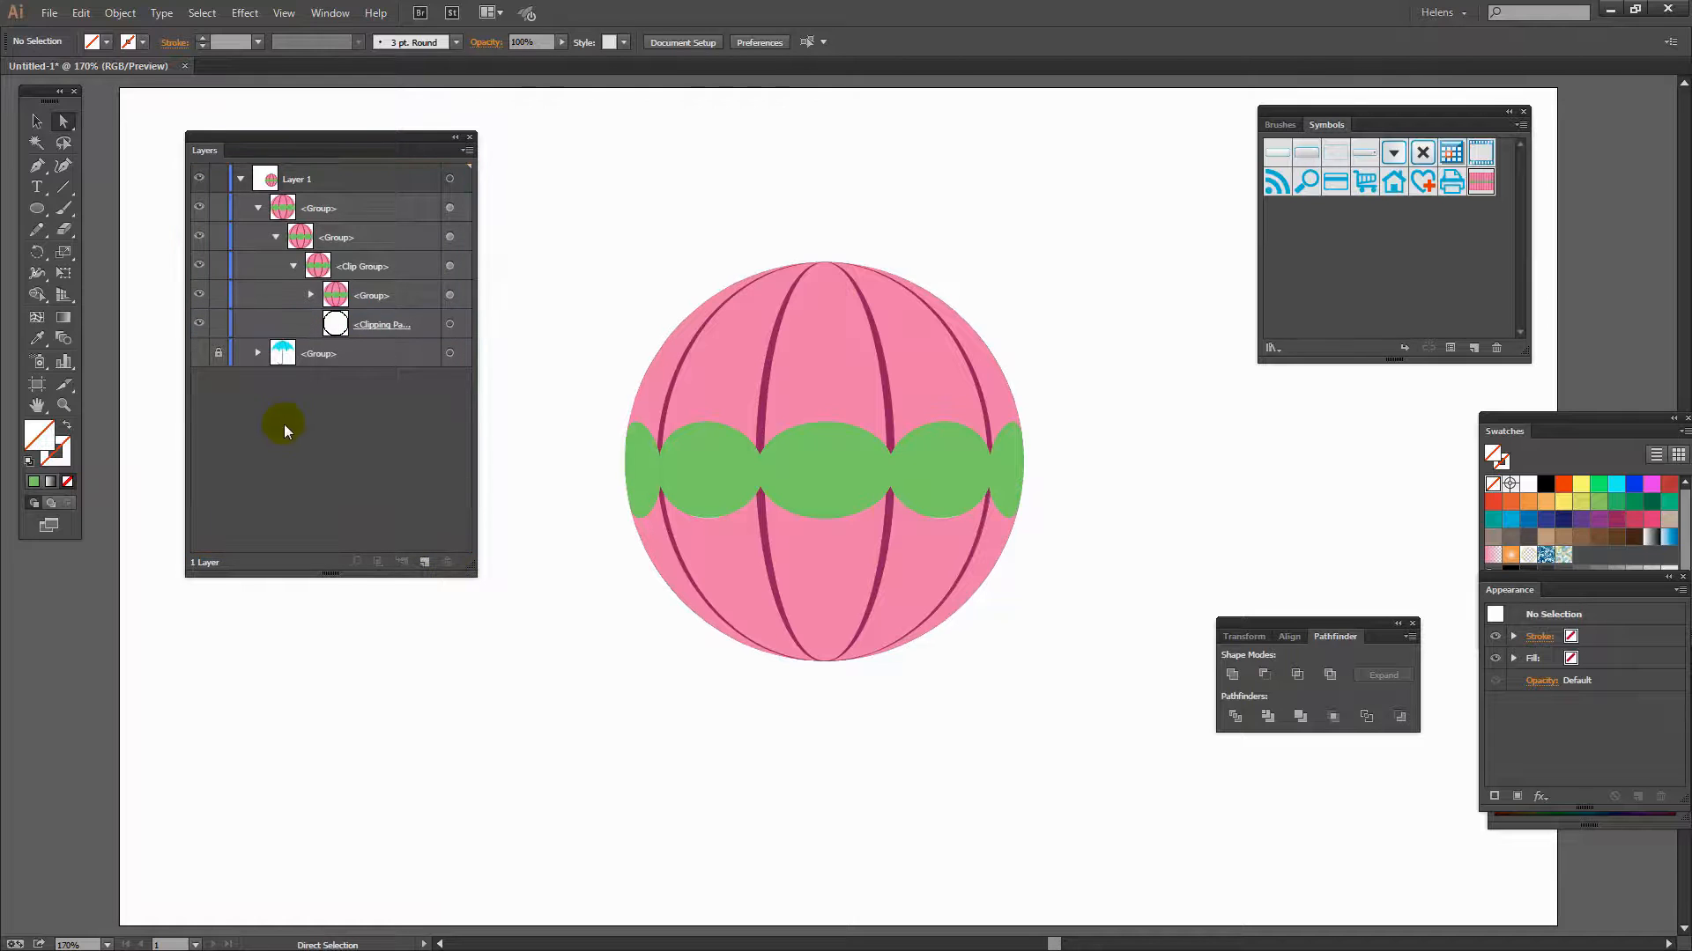
- Move the pattern group and the circular clipping path out of the nested groups to the top of the layer
left_click(367, 297)
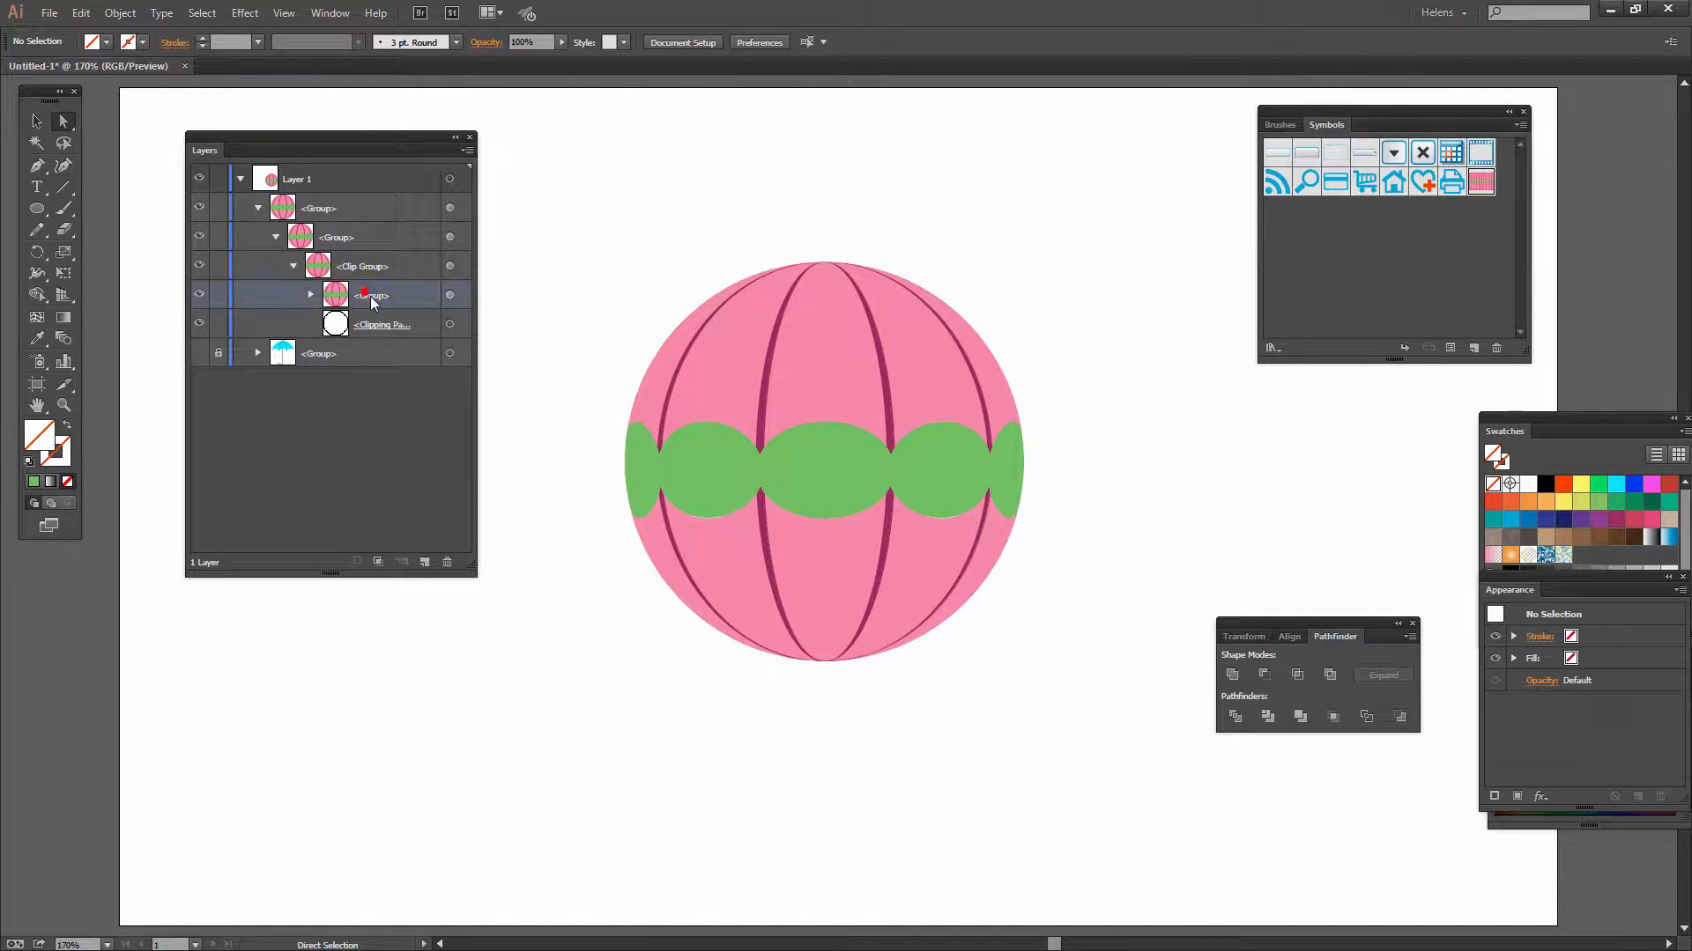
left_click(368, 324, "shift")
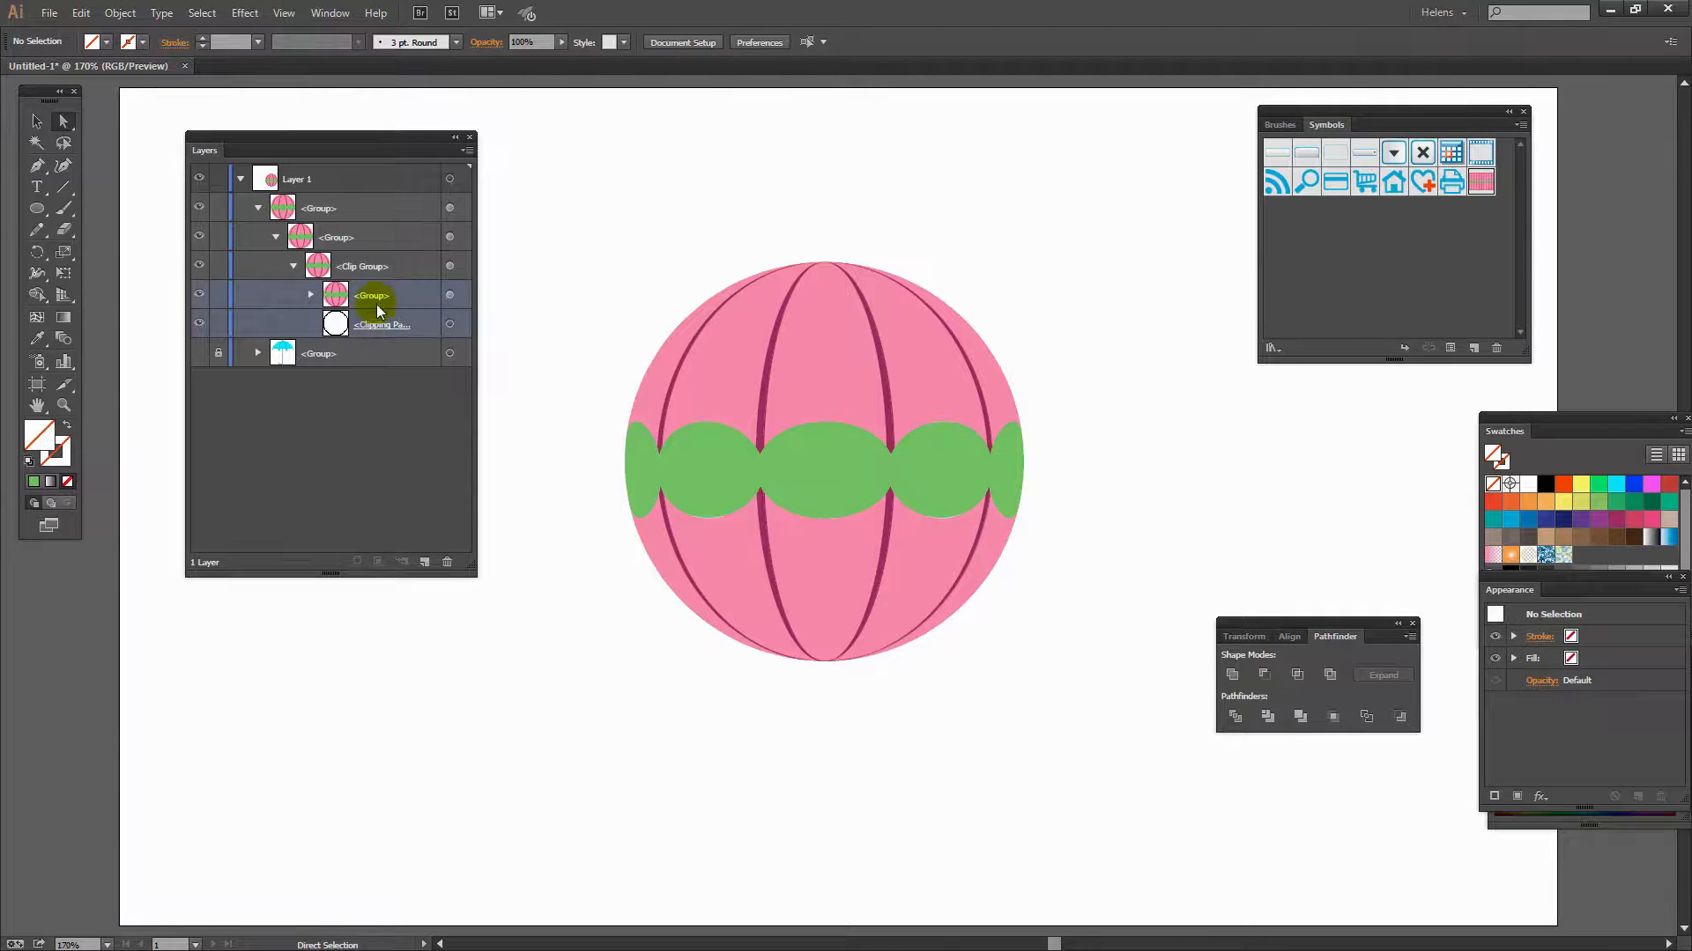
left_click_drag(377, 300, 331, 196)
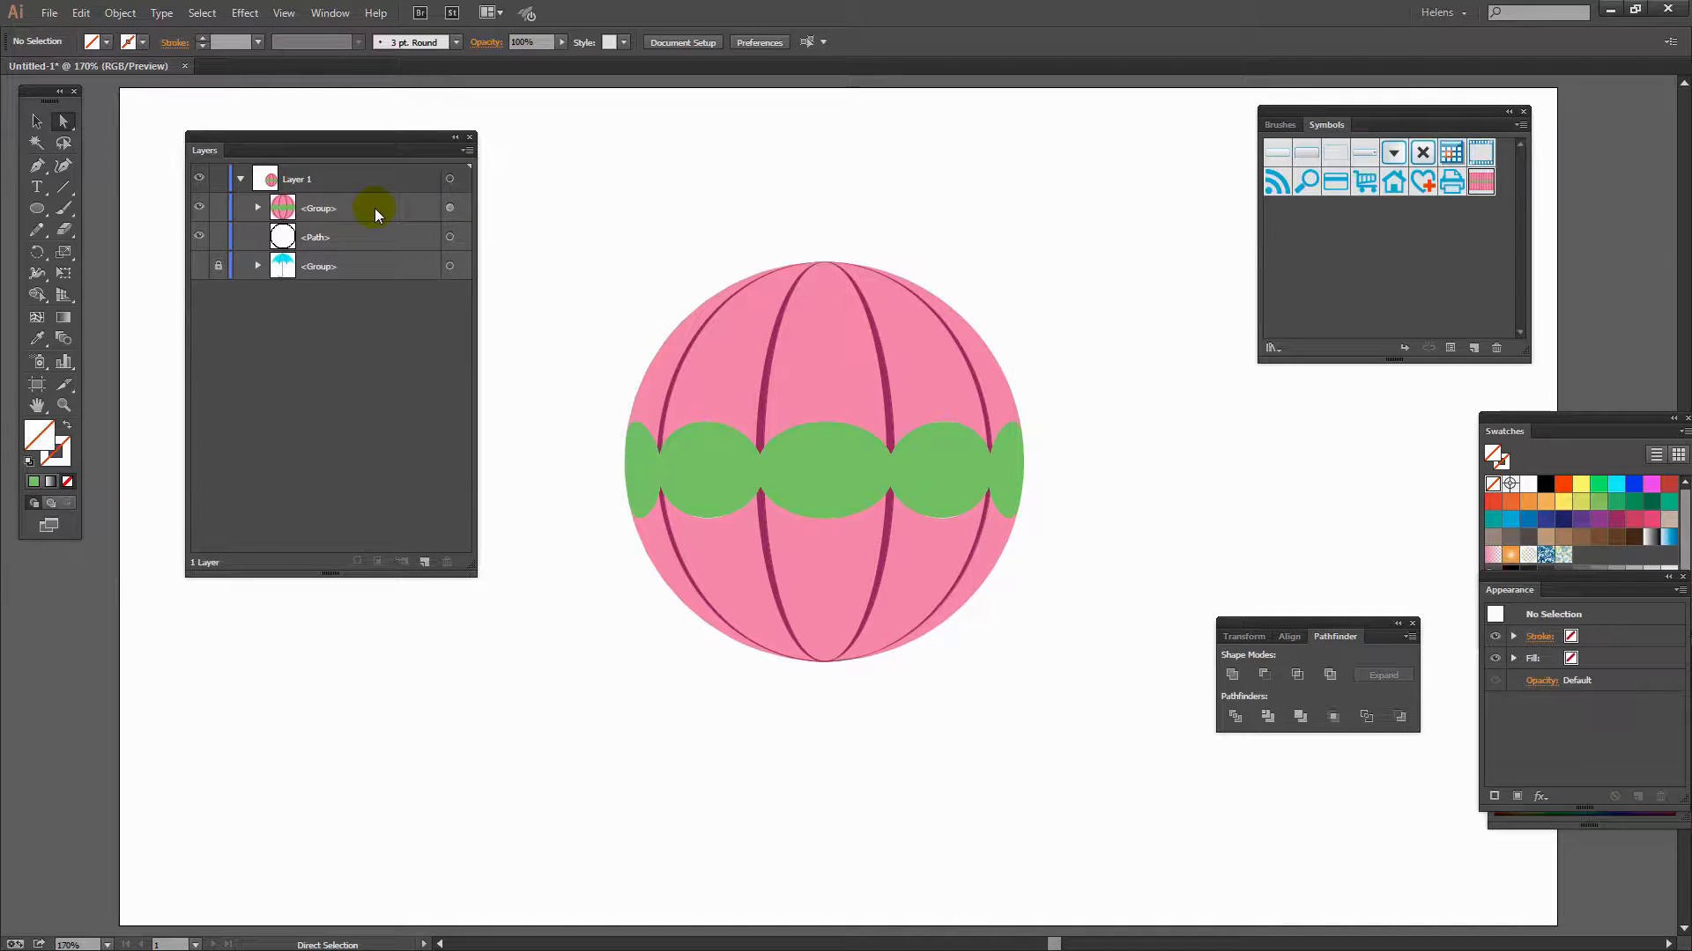
- Expand the pattern group and delete the five green band paths across the sphere's middle
left_click(259, 208)
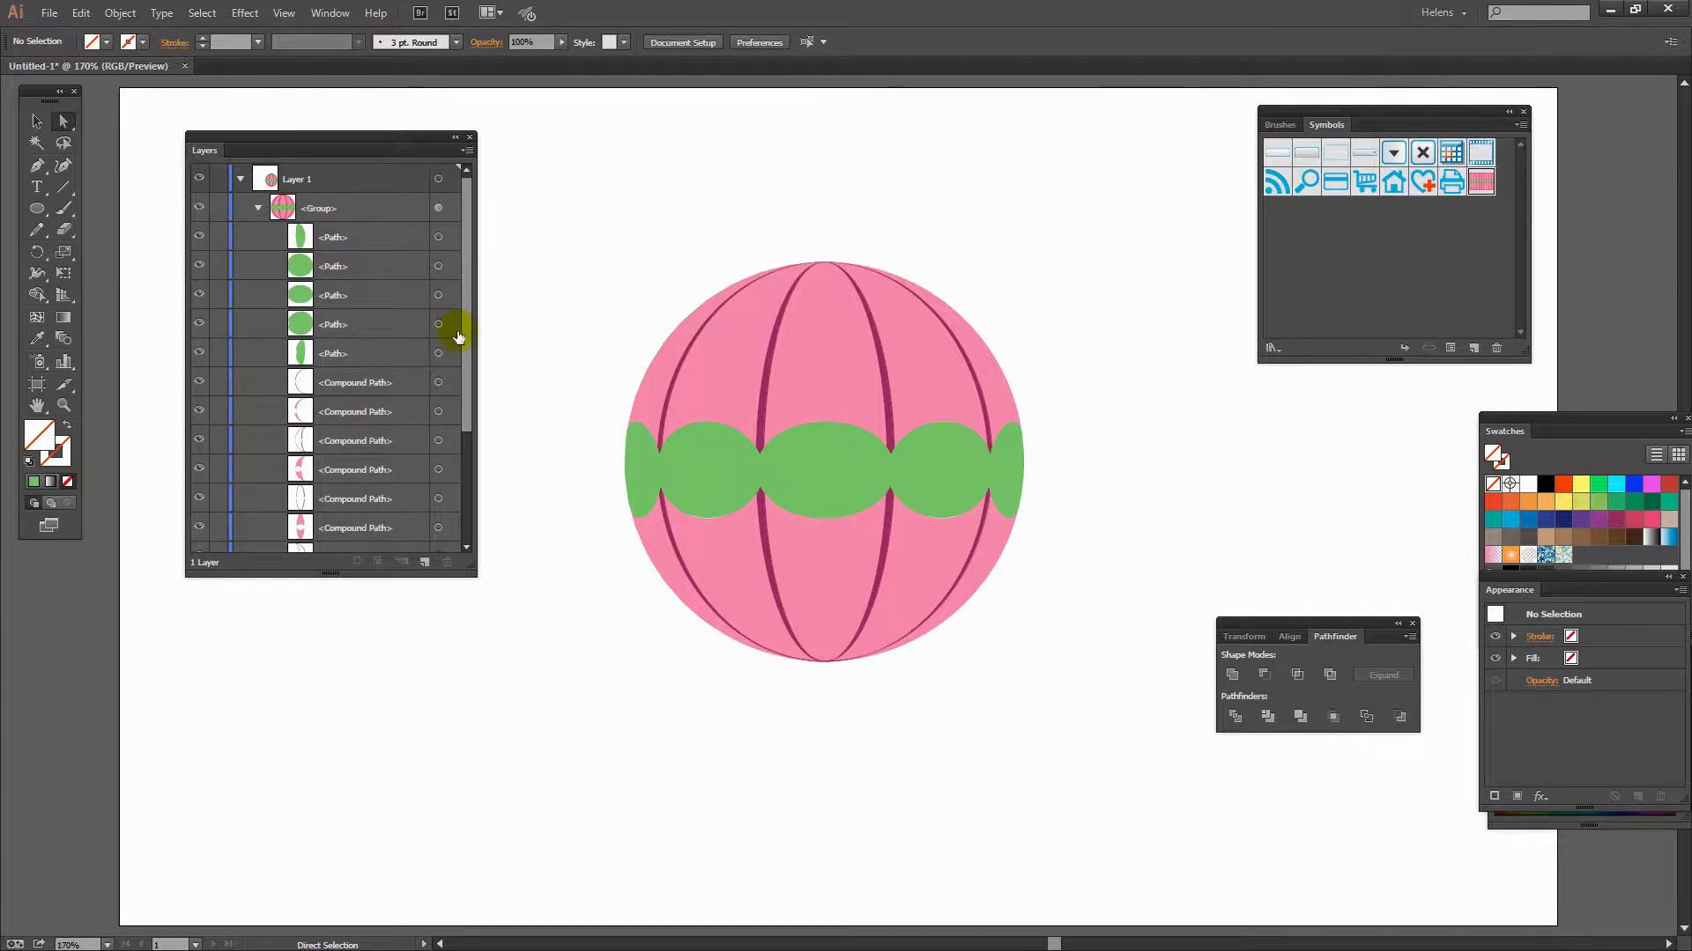
left_click_drag(475, 575, 539, 858)
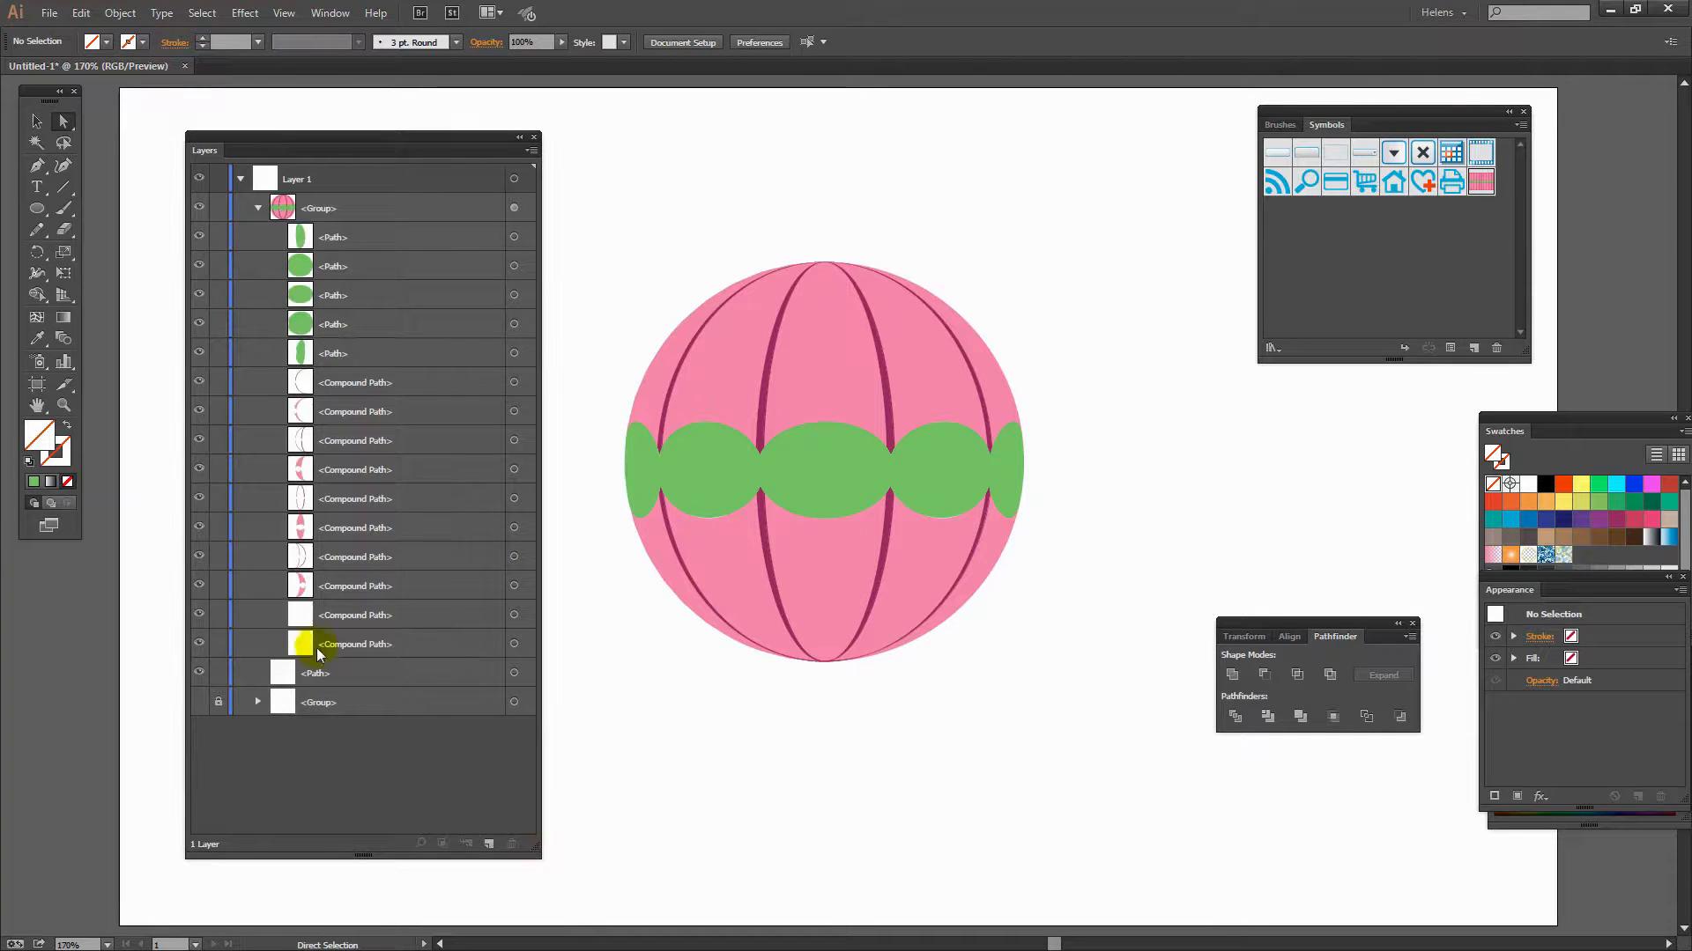
left_click(331, 236)
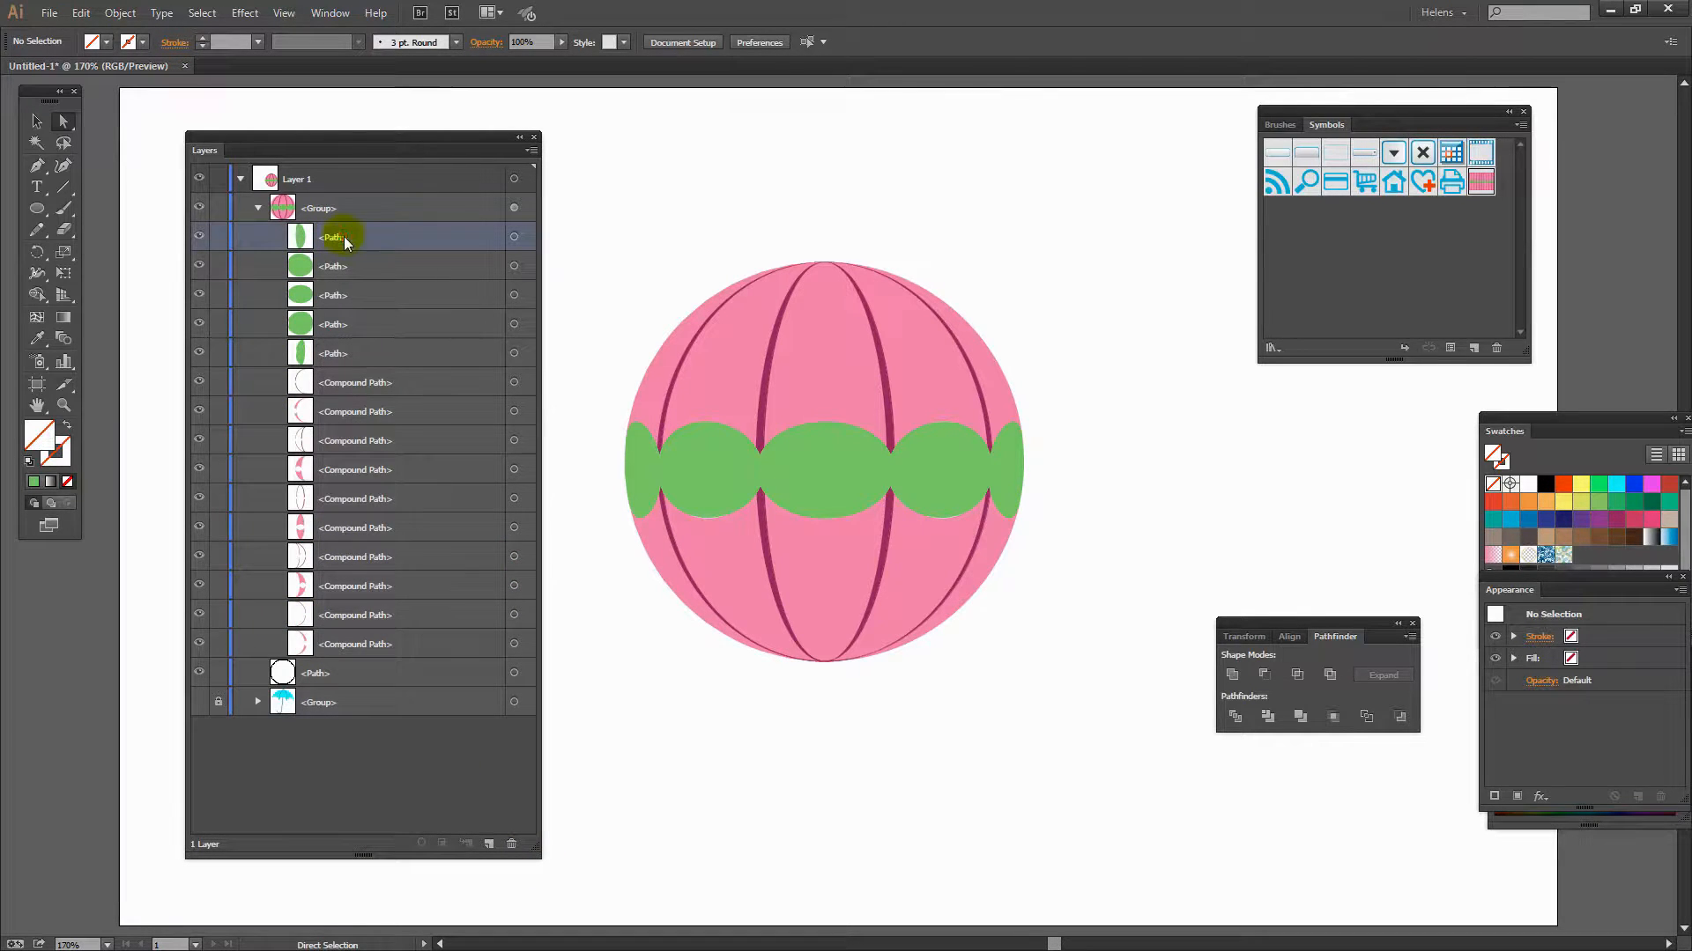
left_click(513, 237)
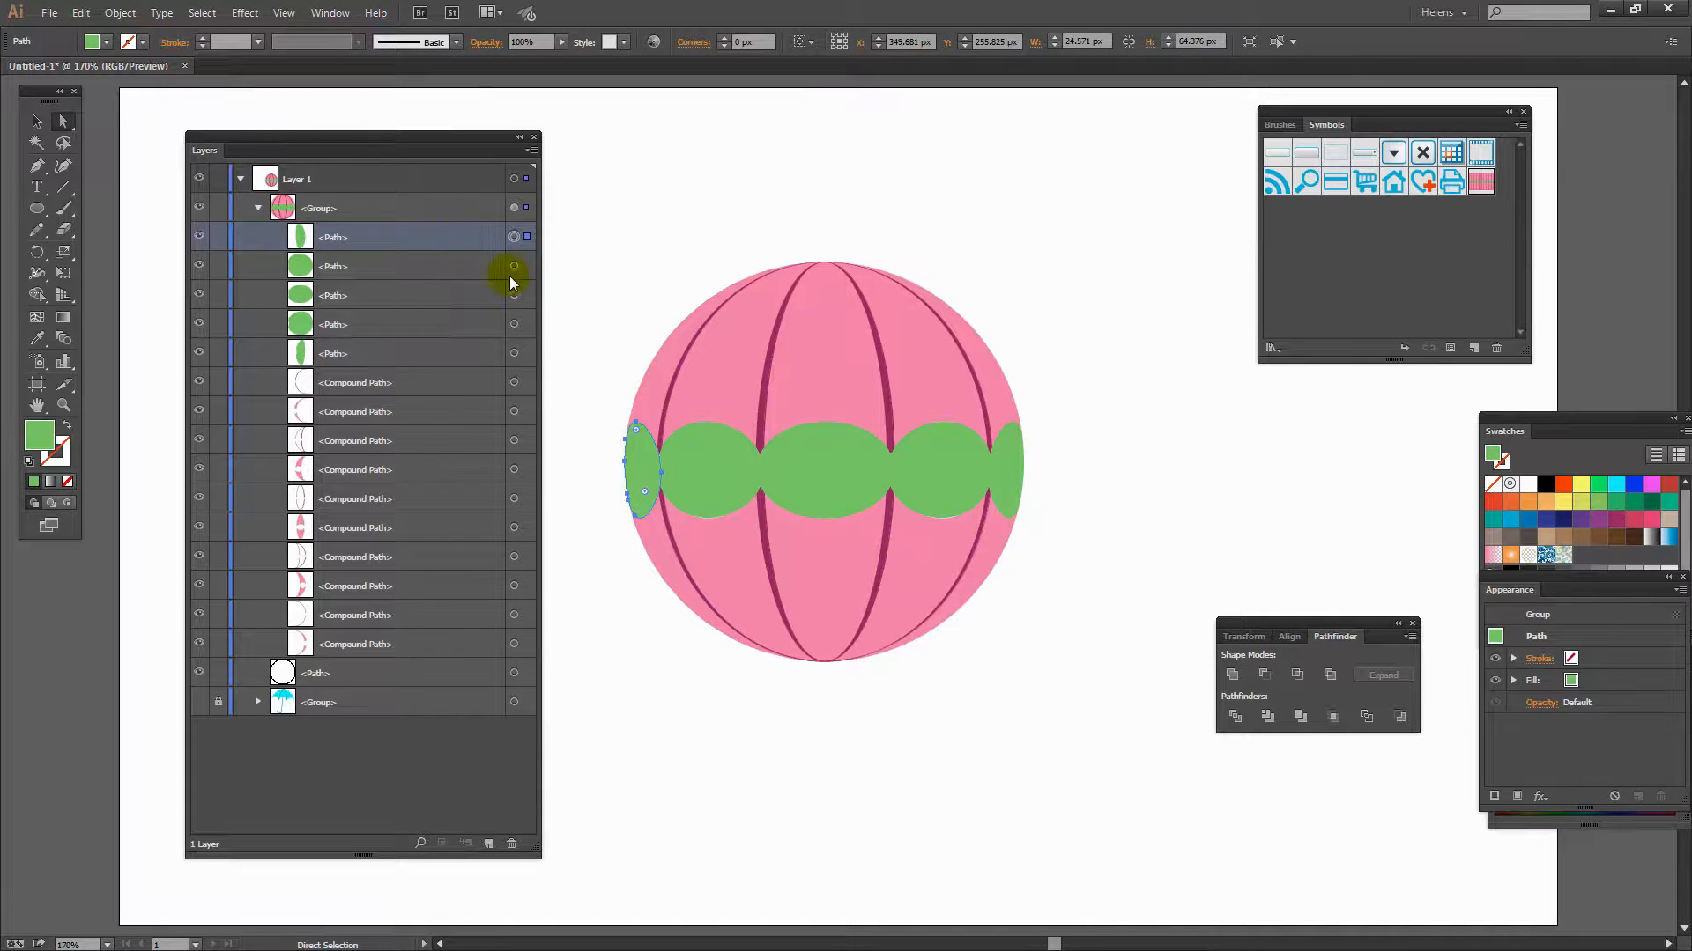
left_click(514, 295)
left_click(514, 238)
left_click(514, 266, "shift")
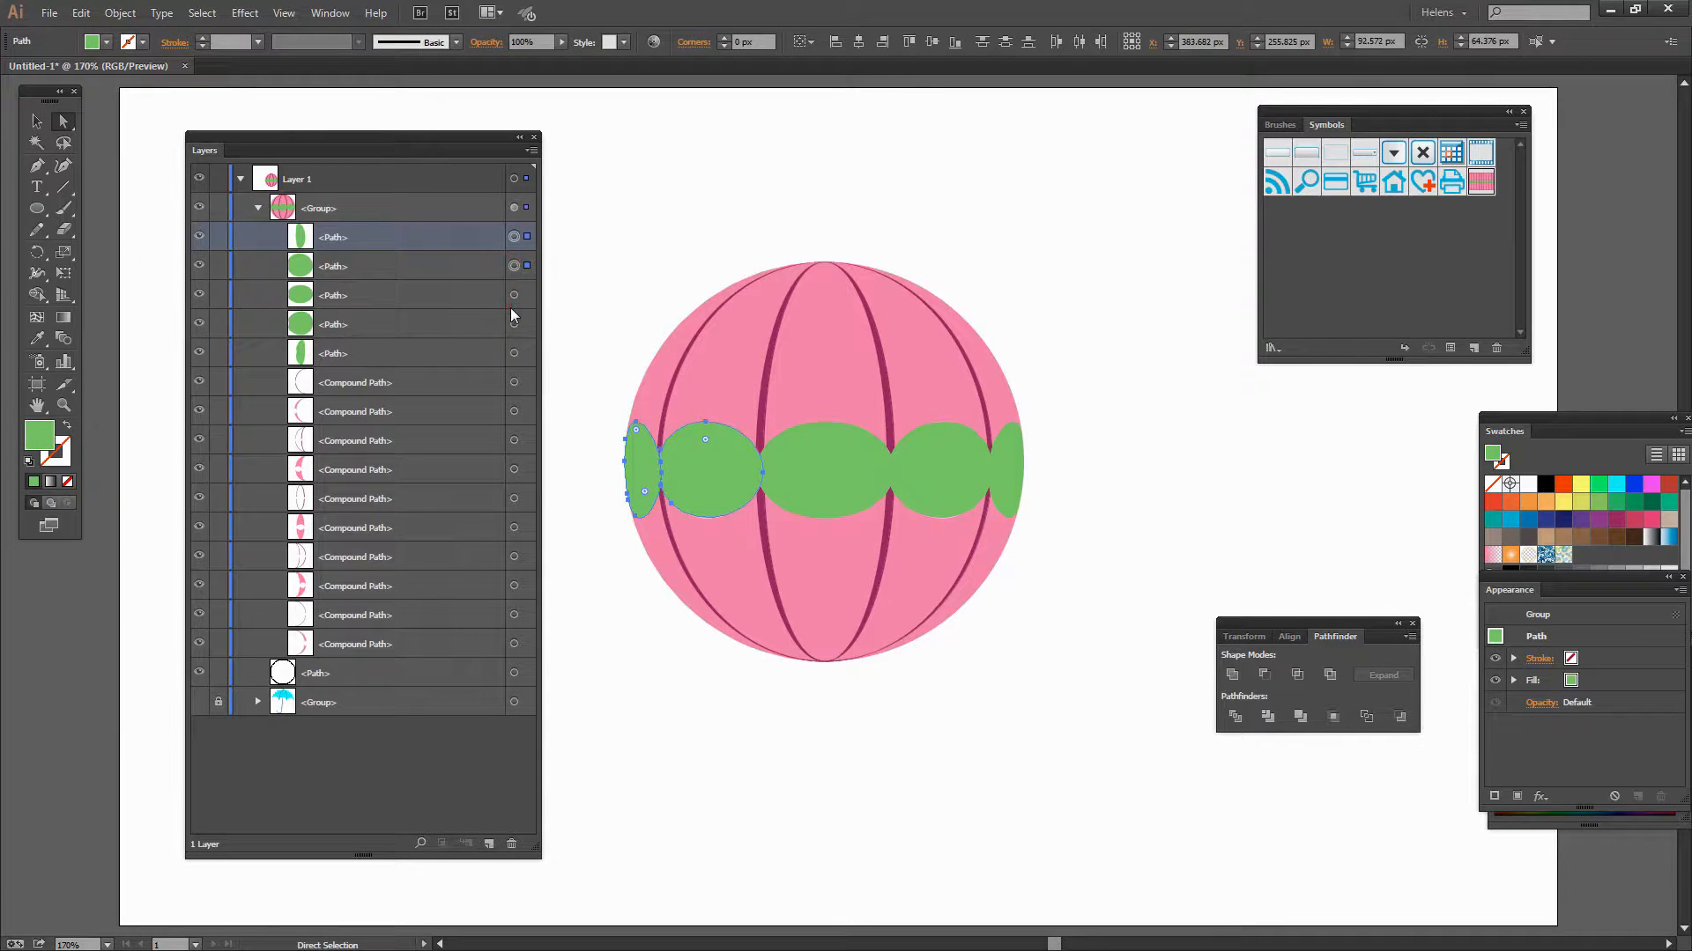
left_click(513, 295, "shift")
left_click(513, 325, "shift")
left_click(514, 353, "shift")
key("Delete")
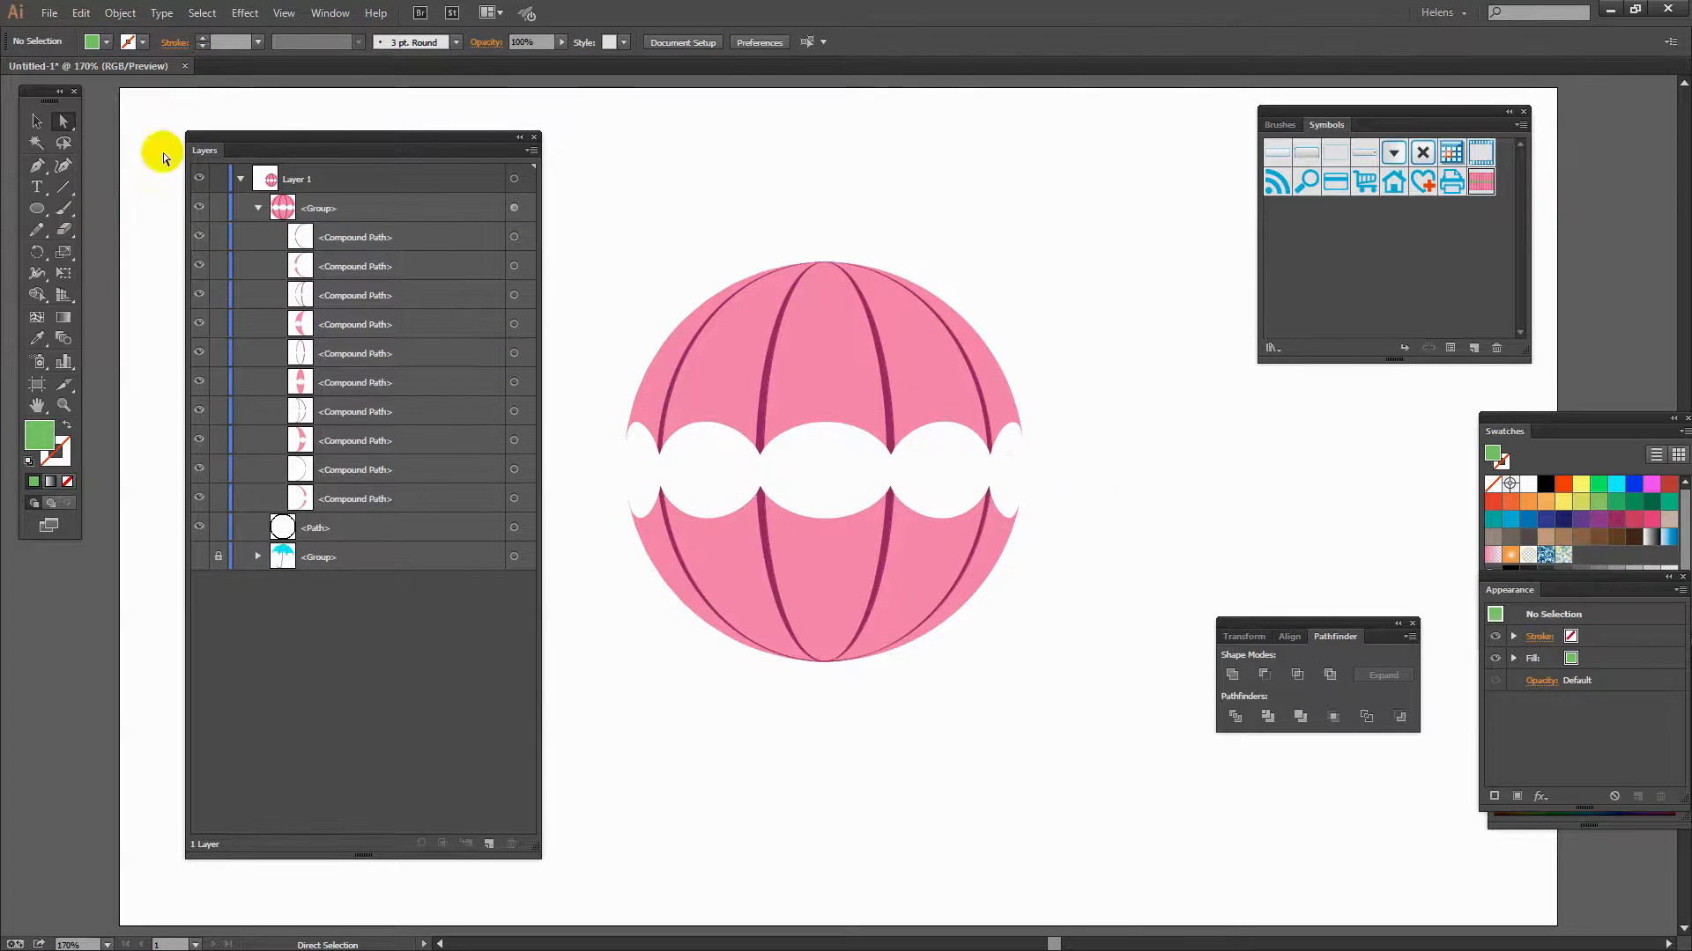
- Delete the lower half of the striped shape below the gap, lasso-selecting its anchor points
left_click_drag(342, 139, 340, 421)
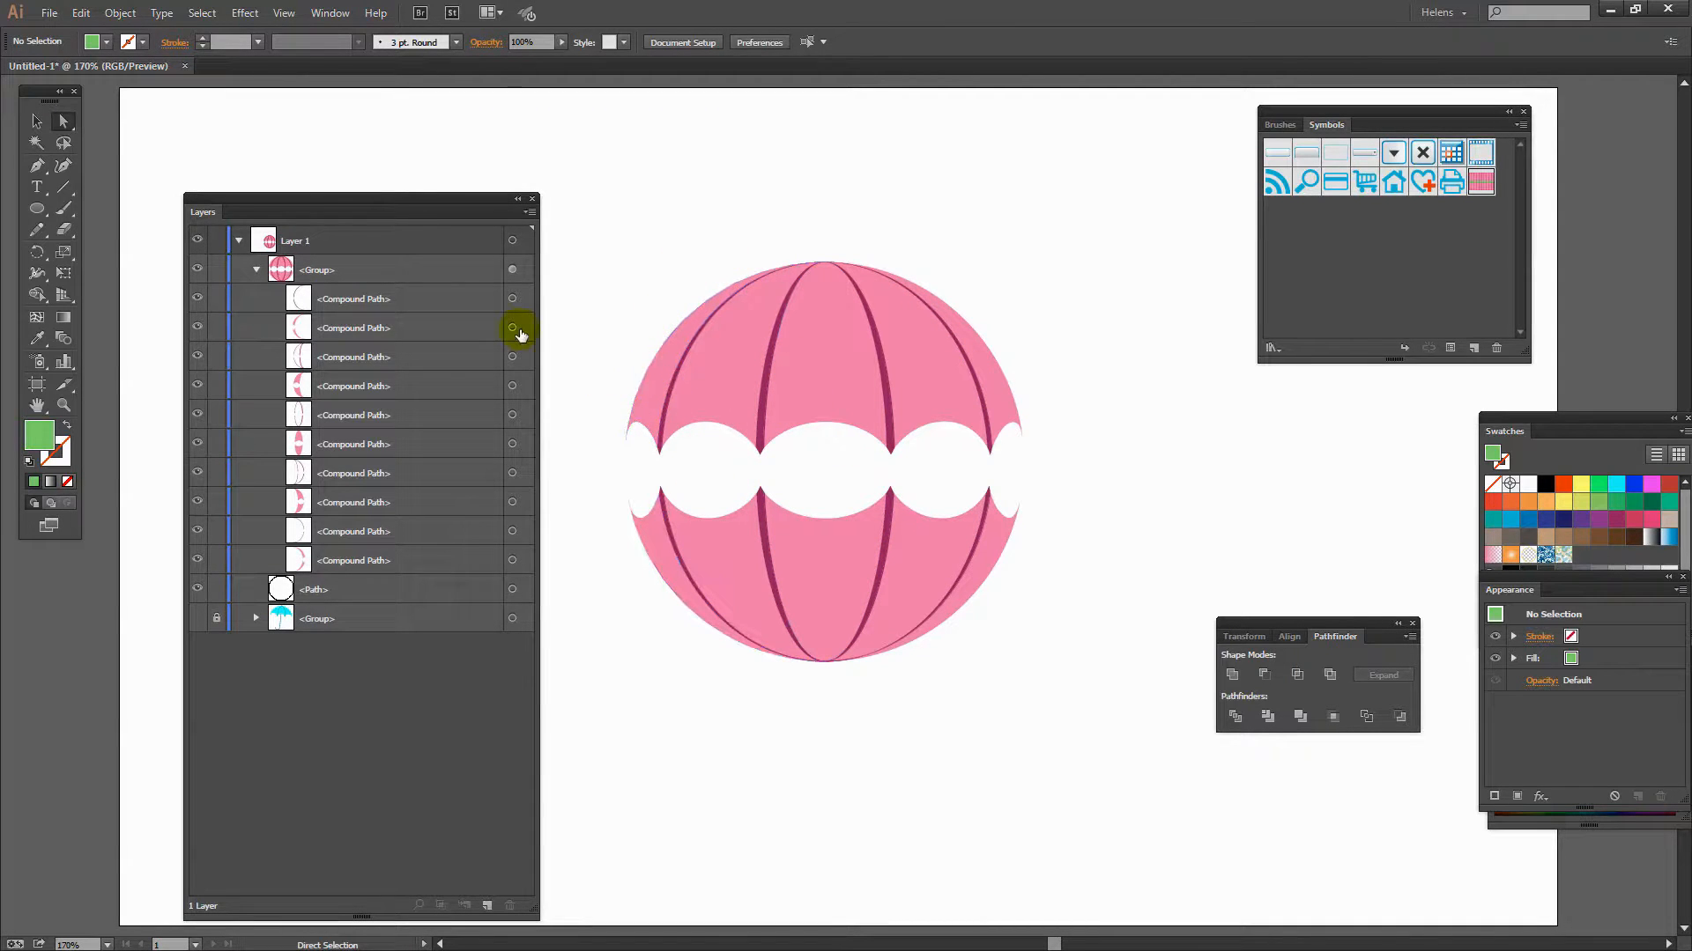
left_click(363, 331)
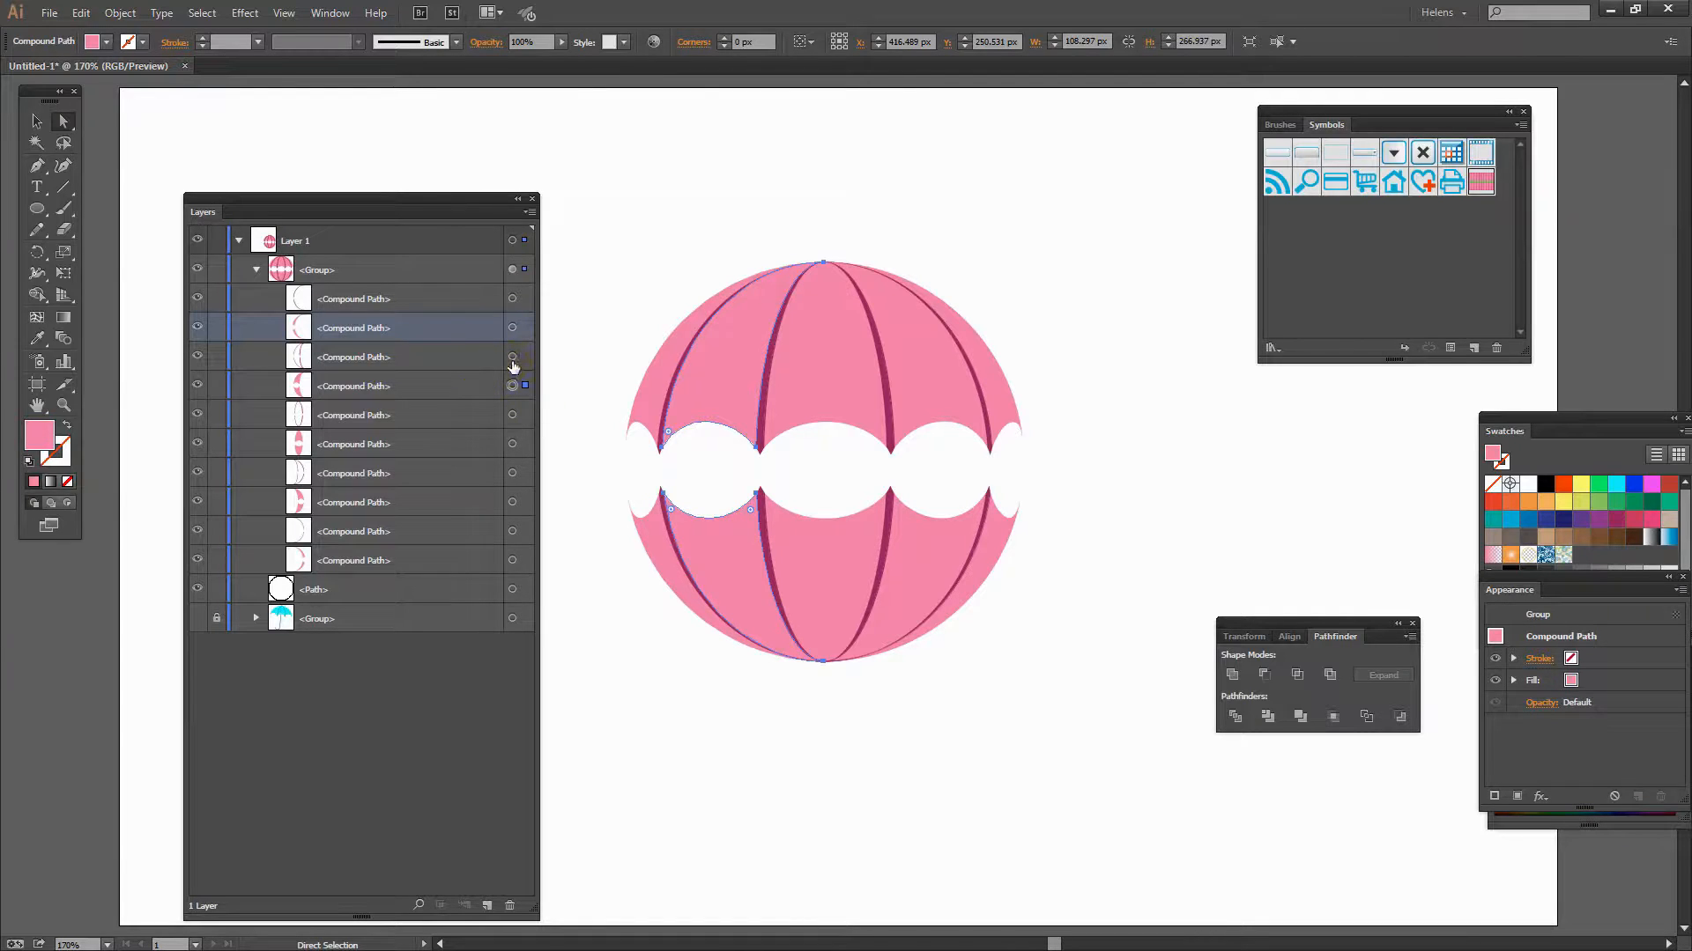
left_click(512, 384)
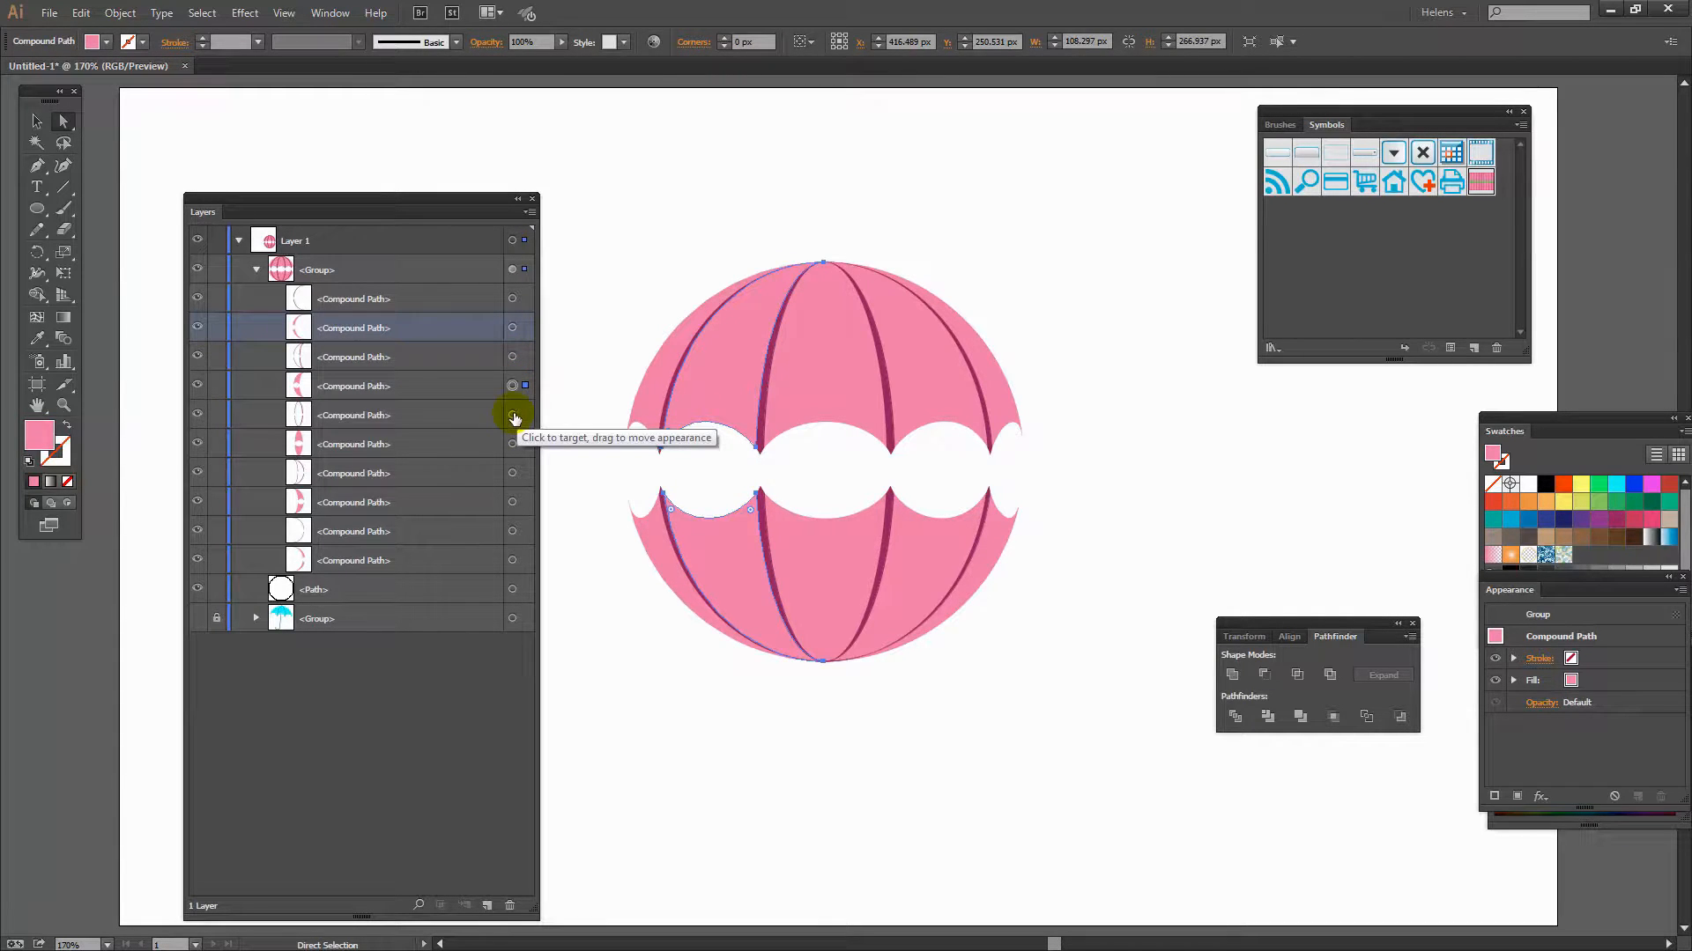
left_click(513, 415)
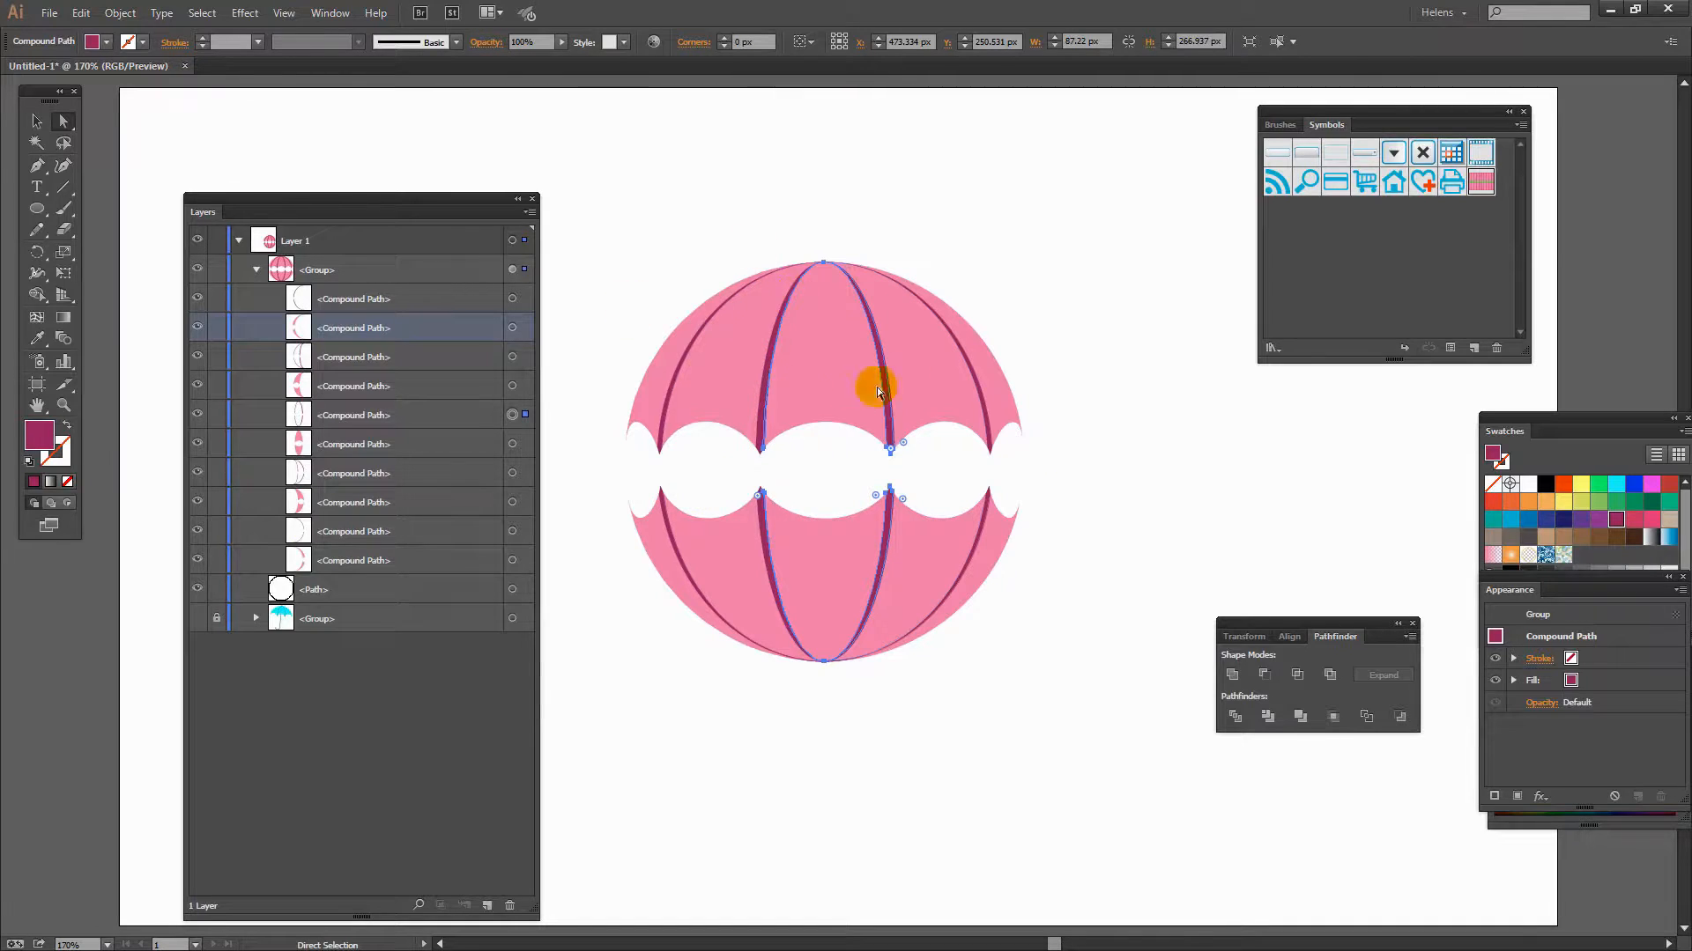
left_click_drag(287, 199, 242, 155)
left_click(63, 142)
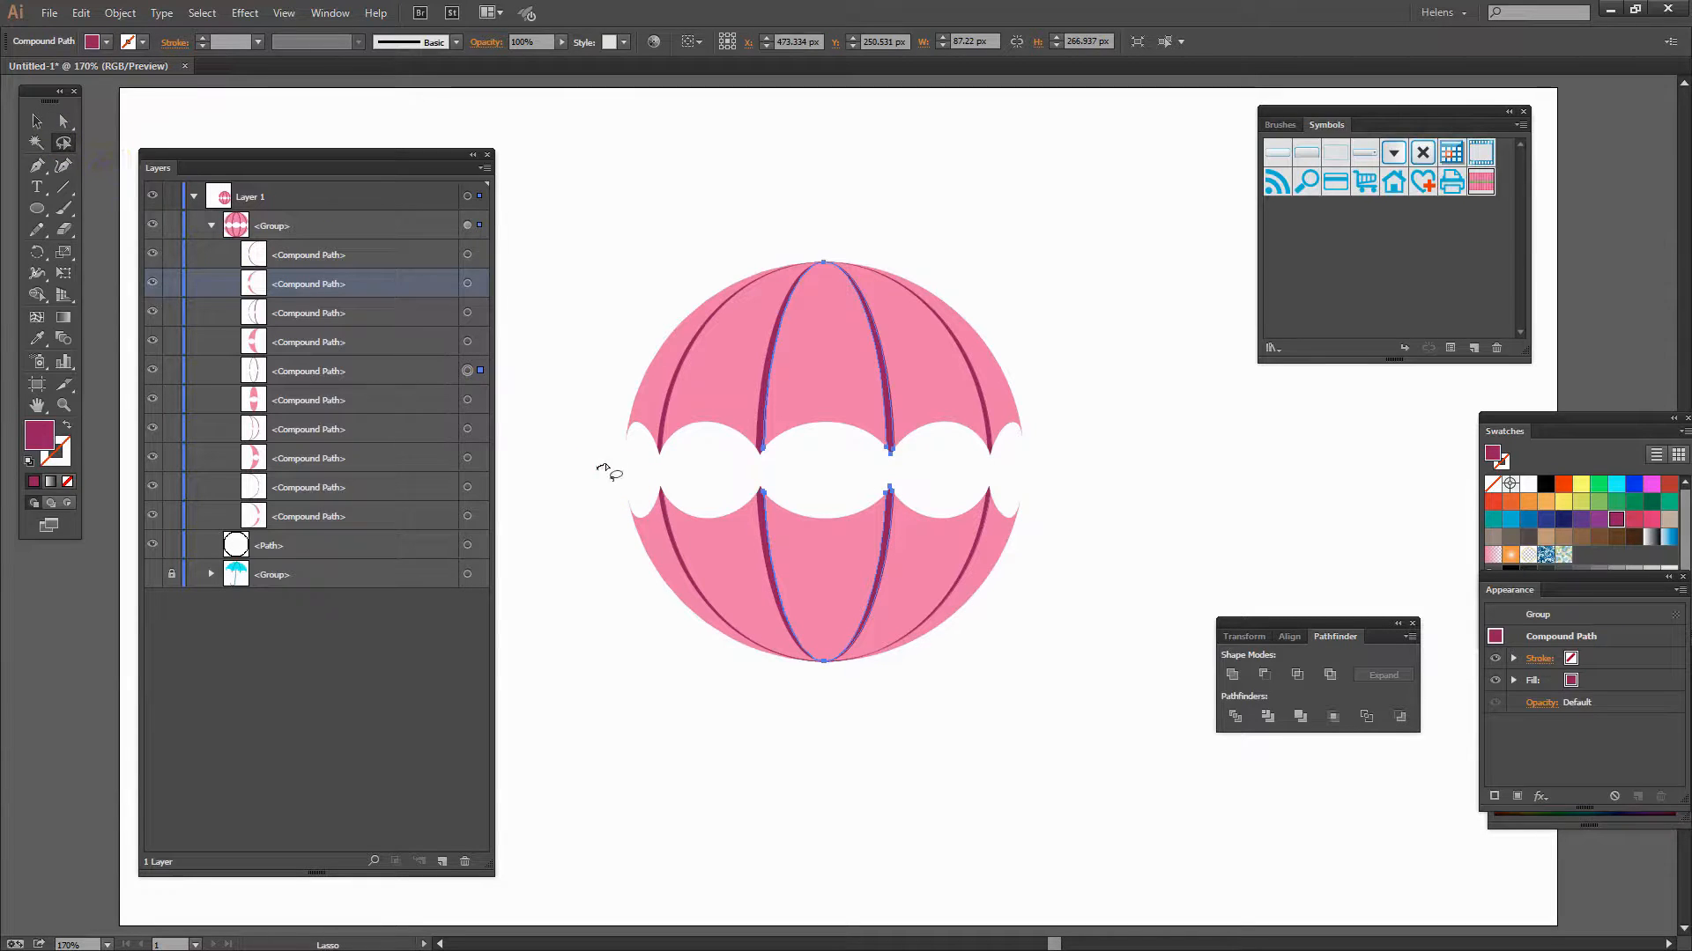
mouse_move(598, 466)
left_mouse_down()
mouse_move(1040, 475)
mouse_move(1072, 519)
mouse_move(1036, 670)
mouse_move(905, 781)
mouse_move(693, 742)
mouse_move(616, 625)
mouse_move(597, 498)
left_mouse_up()
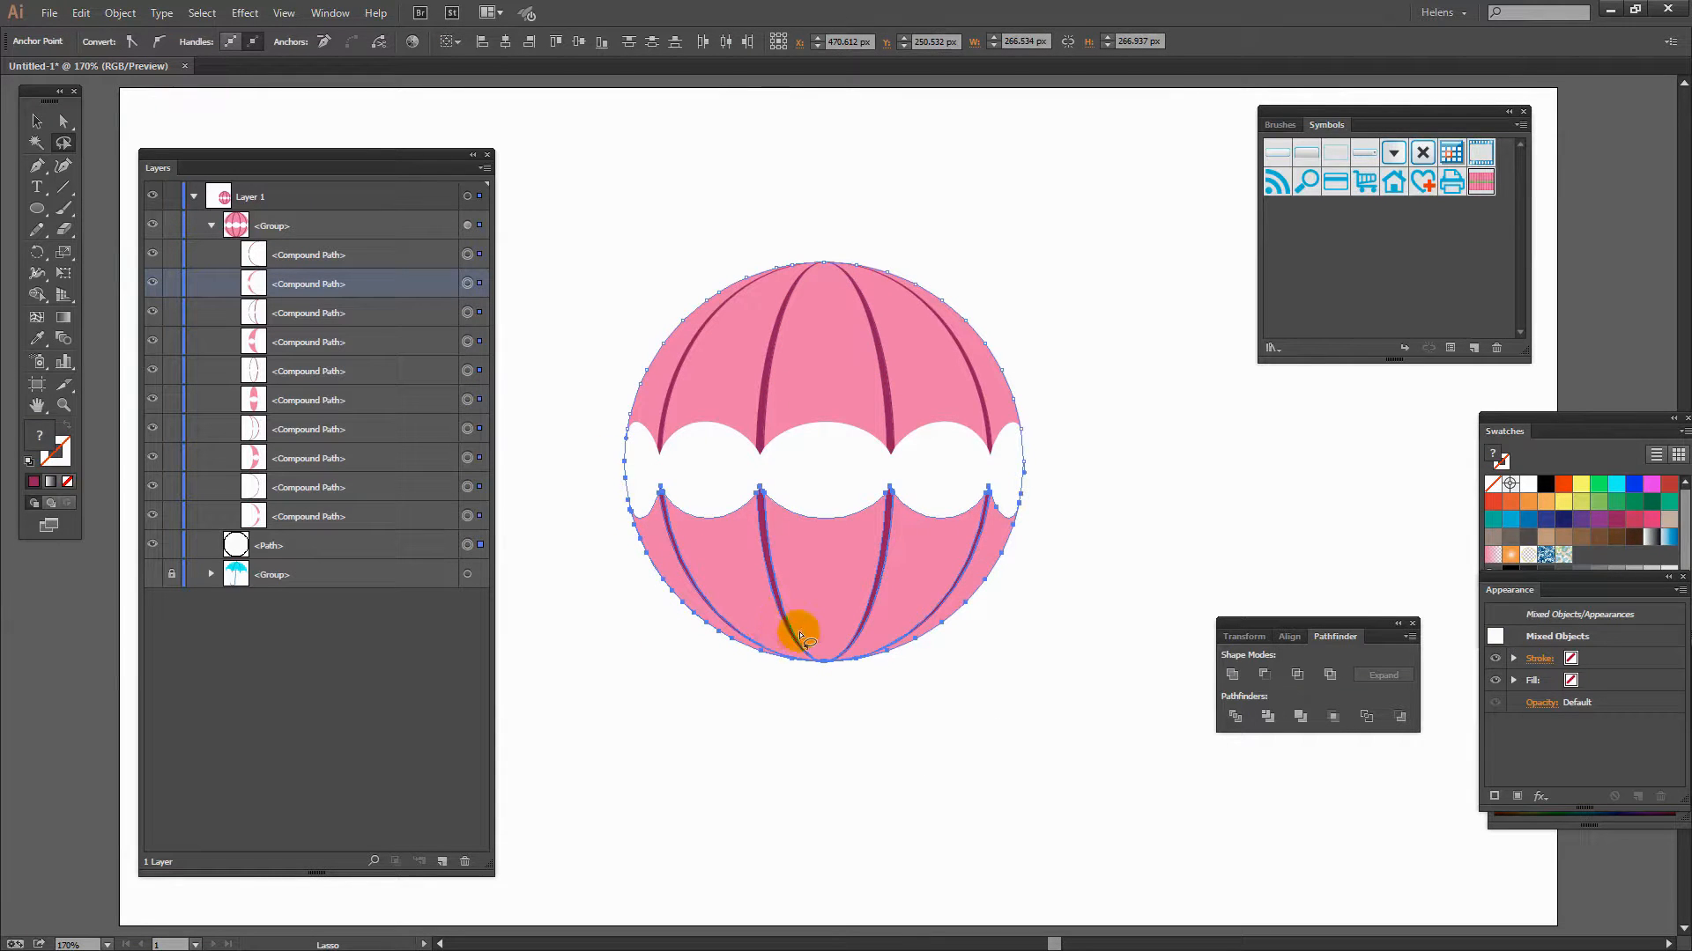
key("Delete")
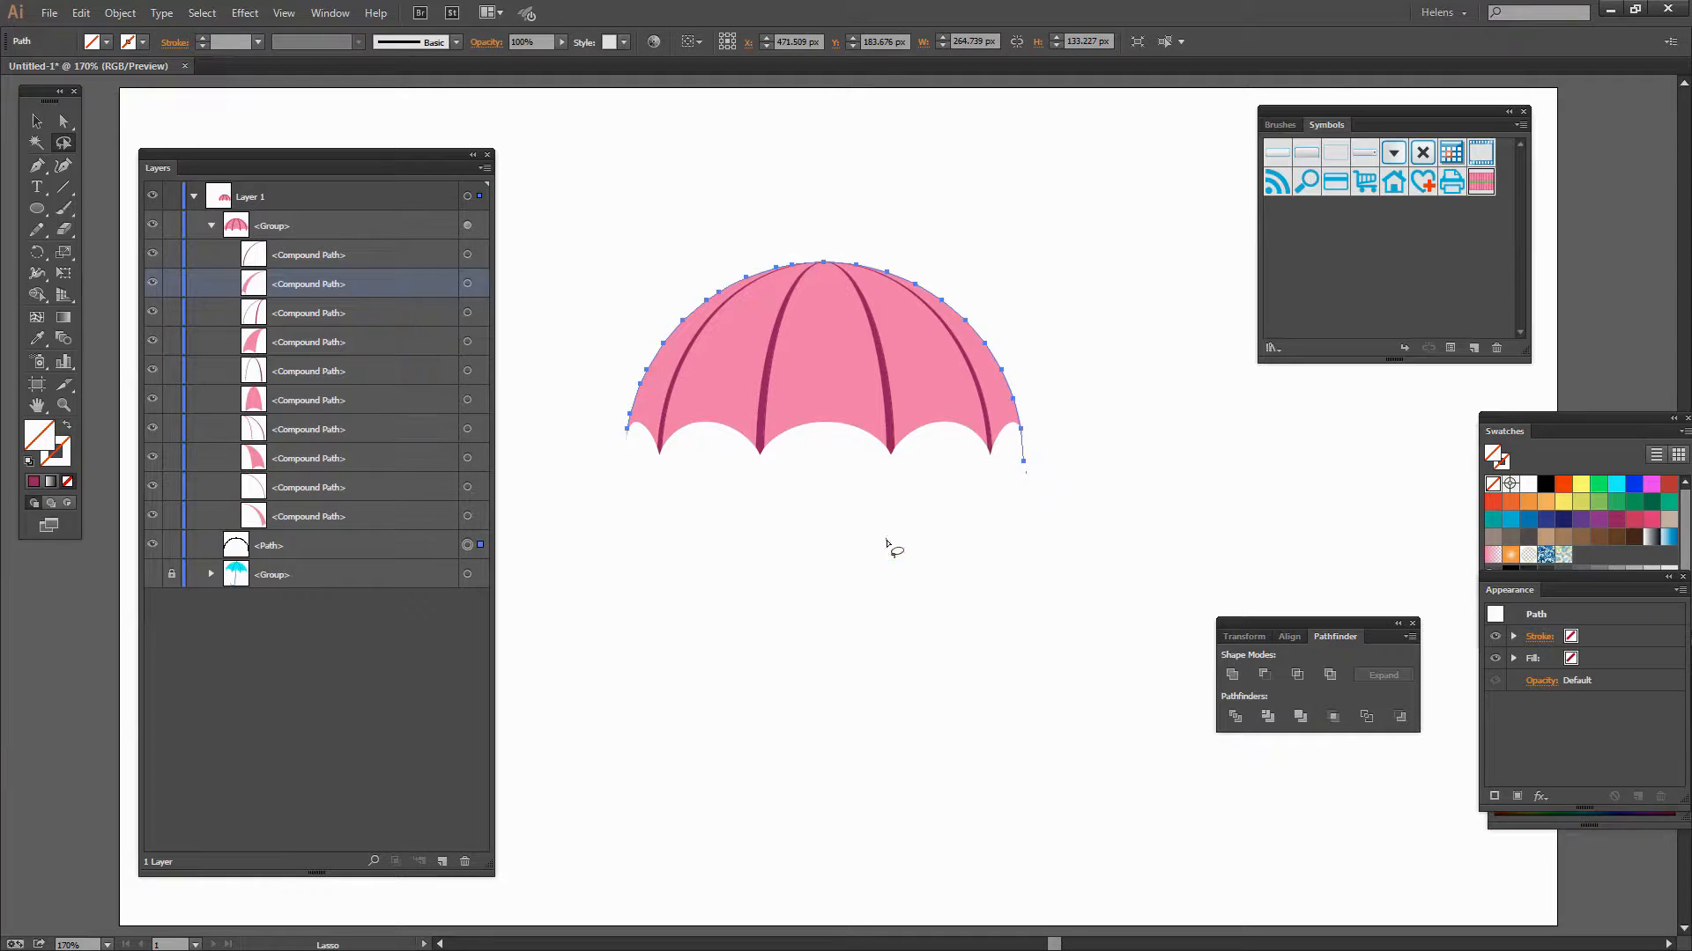
- Lasso-select and delete the stray anchor point left beside the canopy's right edge
left_click(1086, 472)
mouse_move(1046, 446)
left_mouse_down()
mouse_move(1027, 472)
mouse_move(1061, 477)
left_mouse_up()
key("Delete")
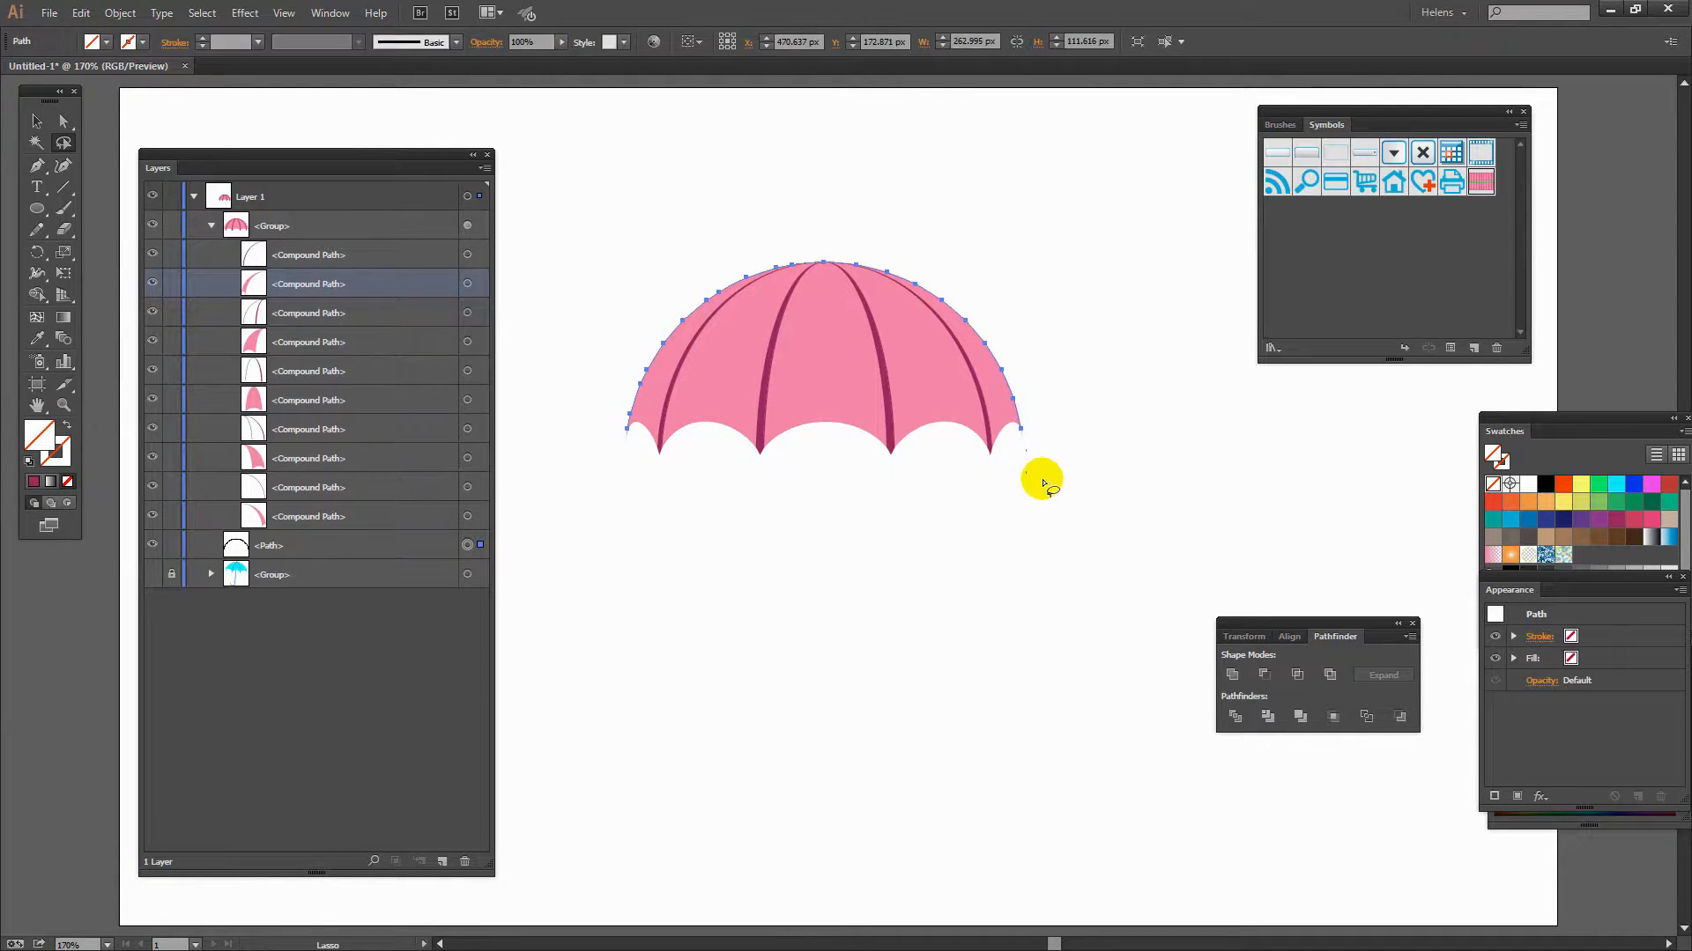
mouse_move(1049, 446)
left_mouse_down()
mouse_move(1007, 465)
mouse_move(1065, 480)
left_mouse_up()
left_click(1039, 457)
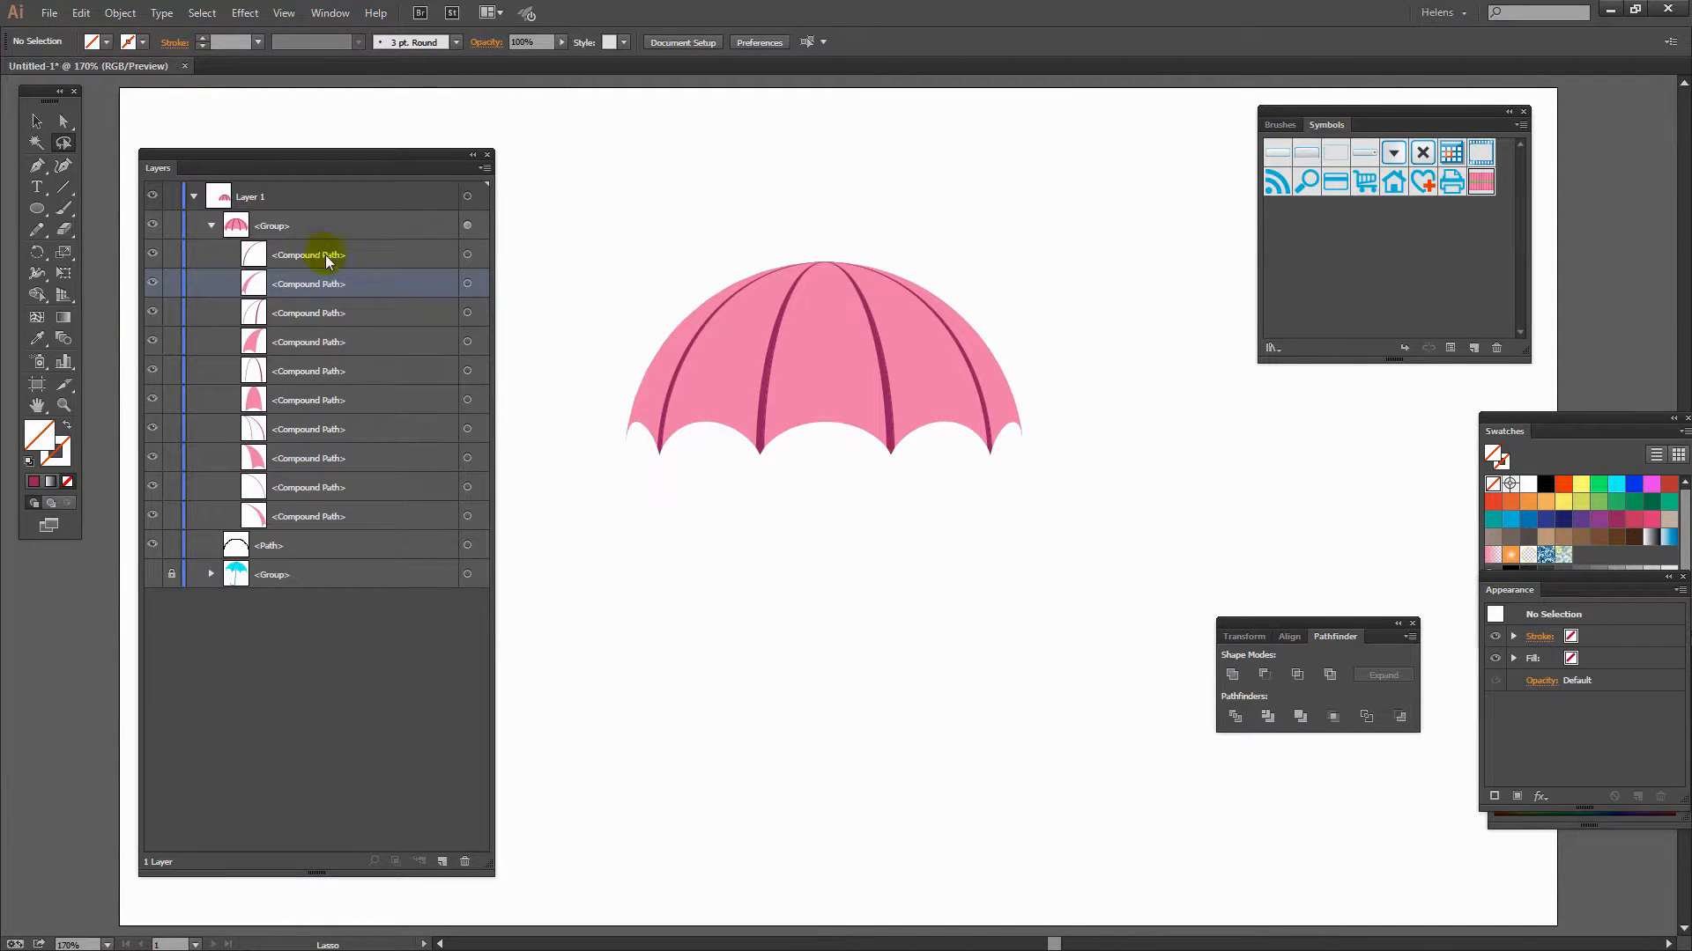
- Select a rib compound path inside the canopy group and delete it in the Layers panel
left_click(467, 255)
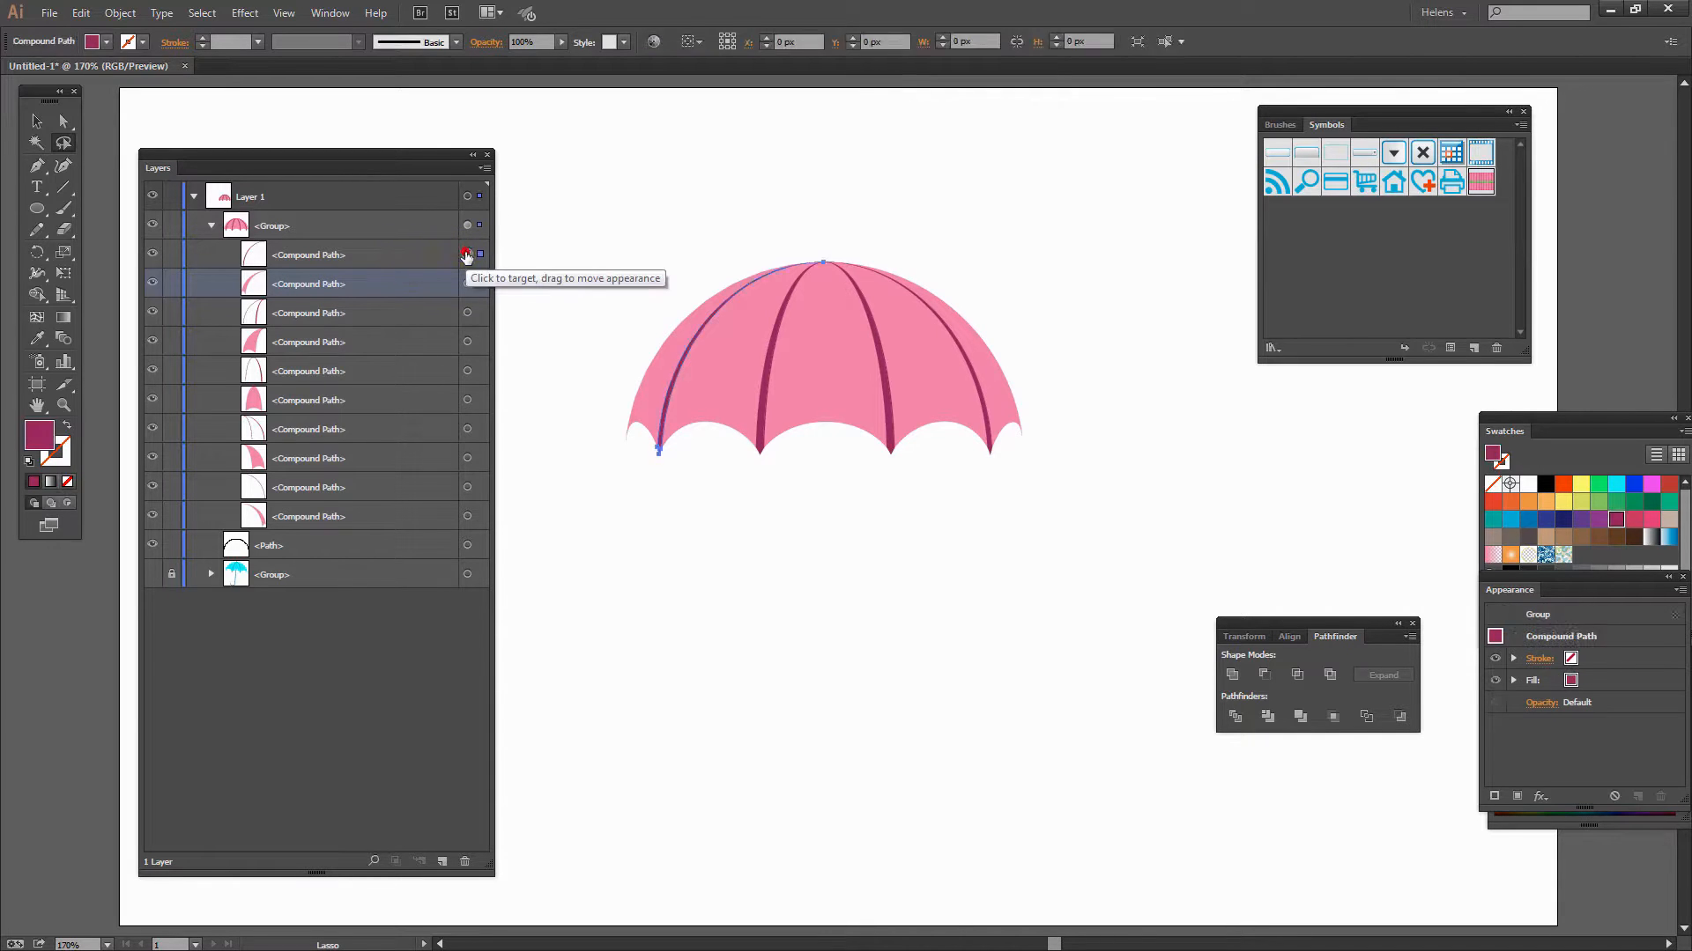
left_click(467, 487)
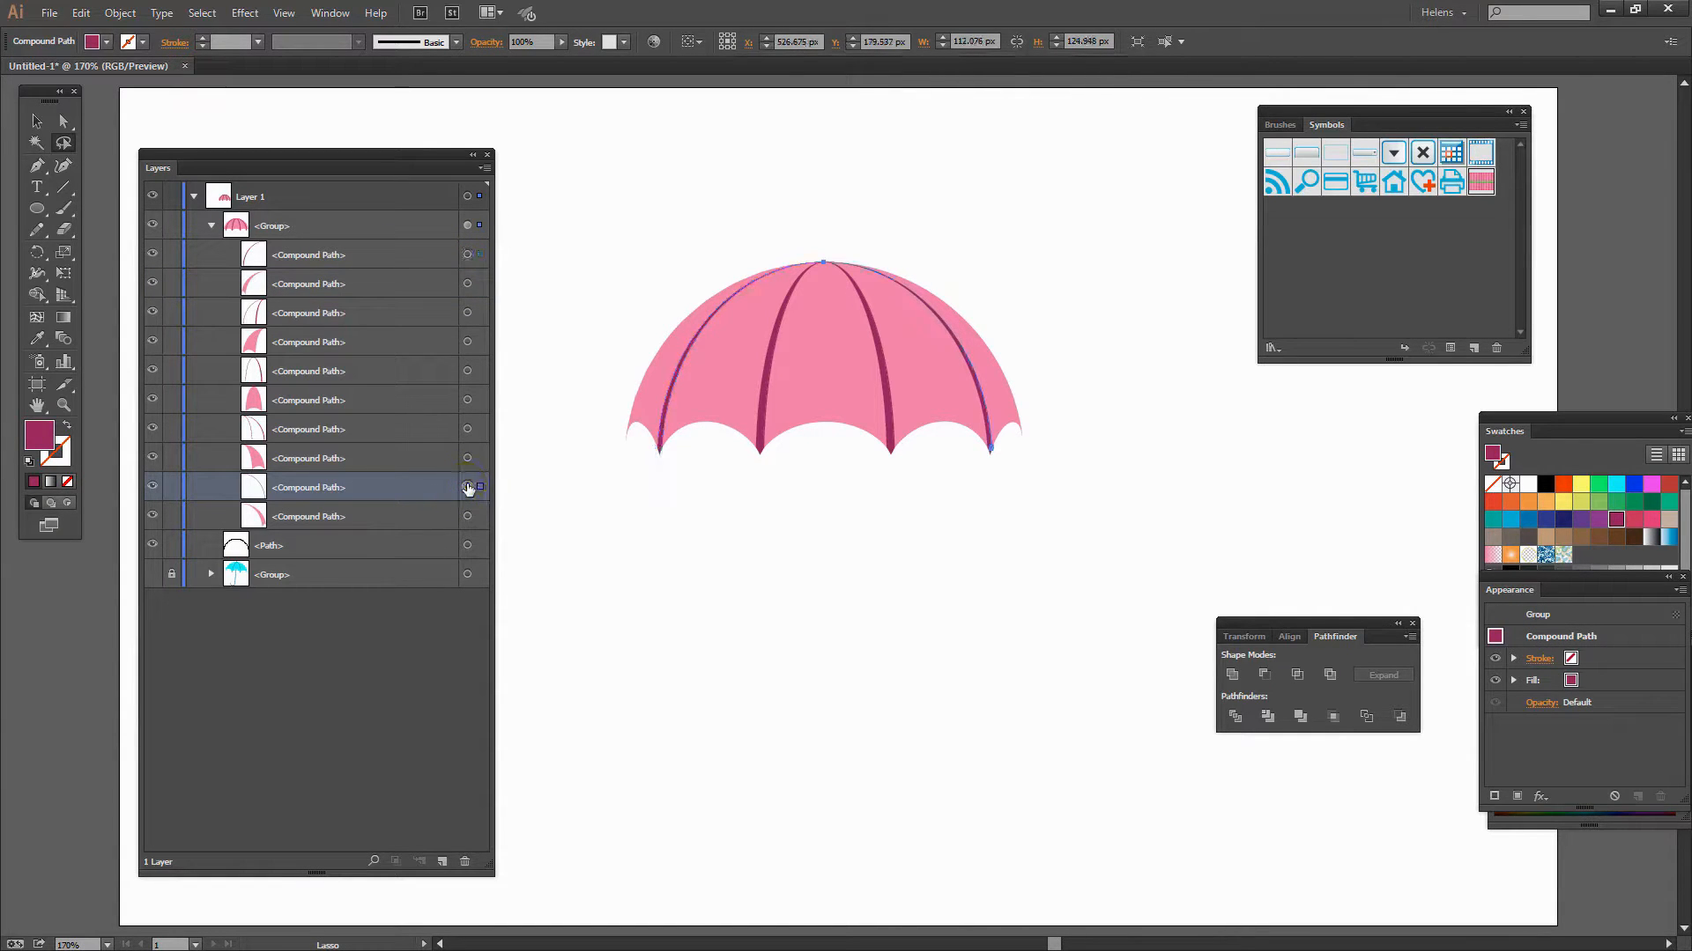
left_click(154, 487)
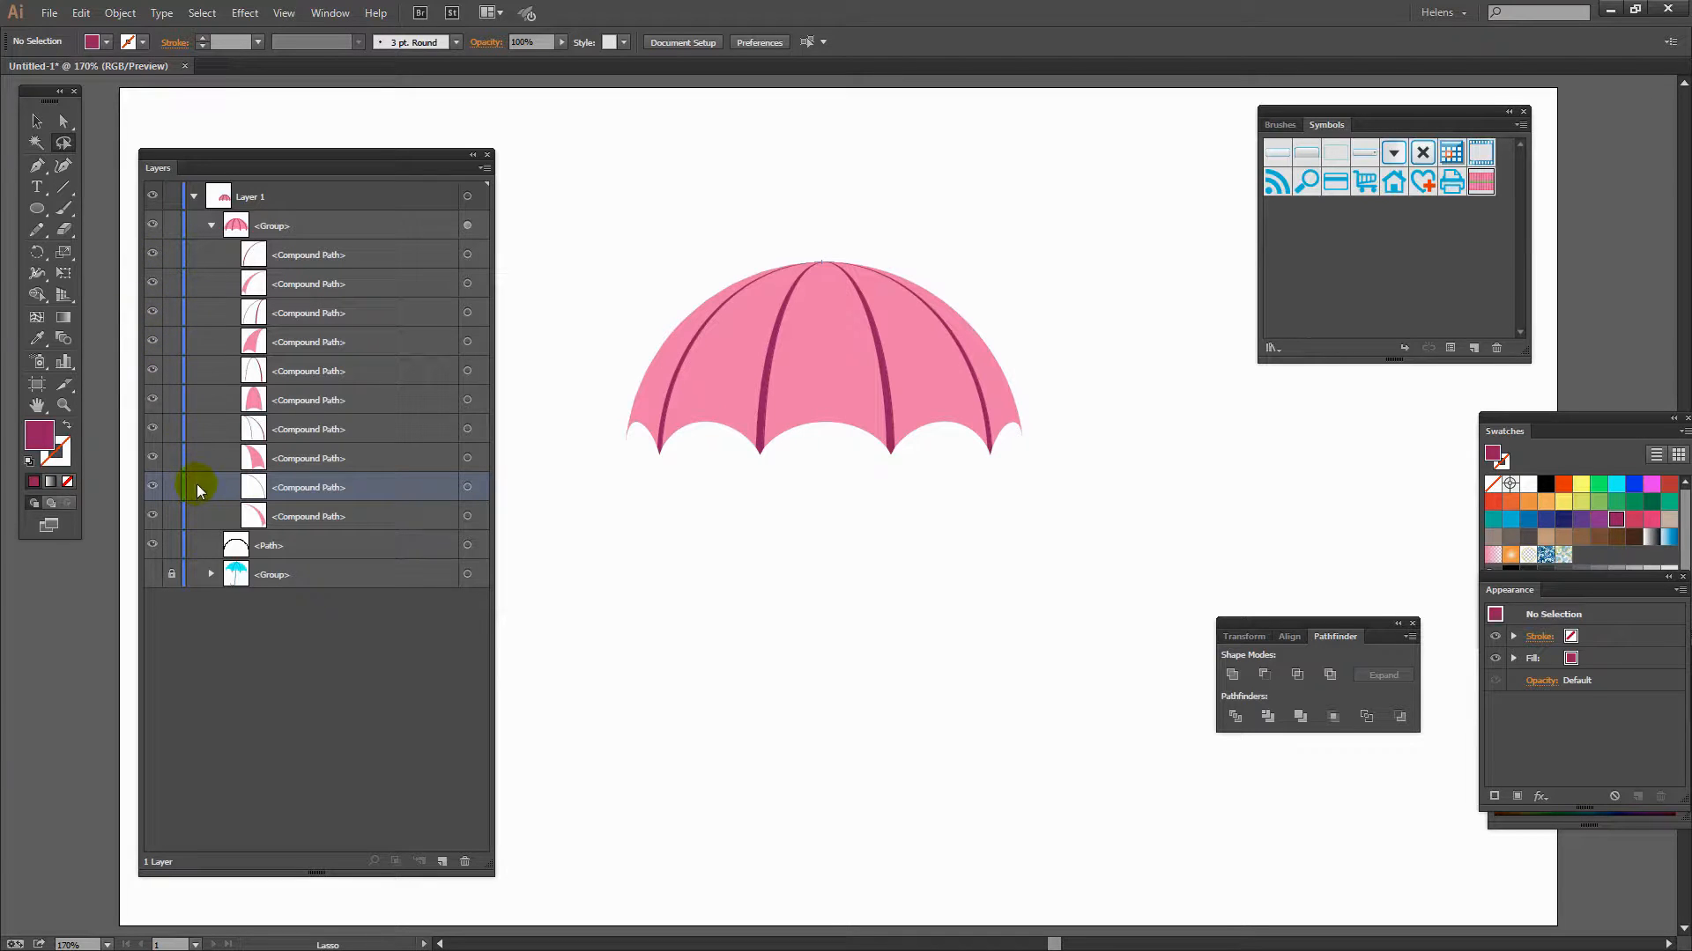
left_click_drag(356, 487, 435, 706)
left_click_drag(458, 834, 463, 862)
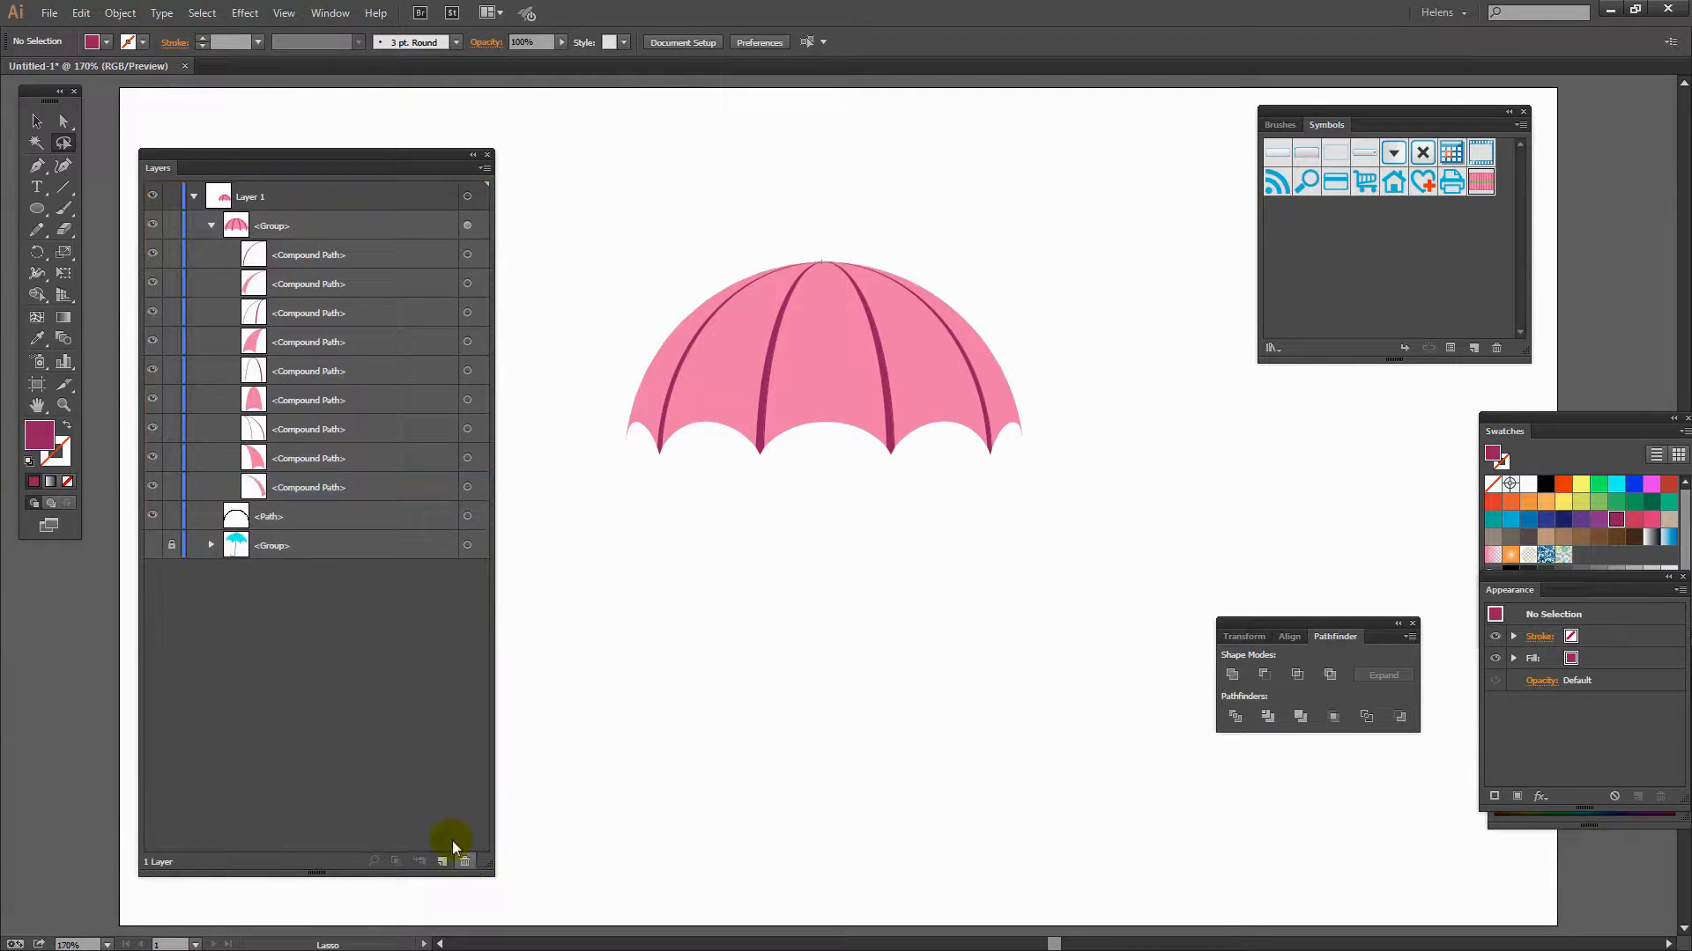
- Delete the leftover arc outline path from the layer and collapse the canopy group
left_click(151, 254)
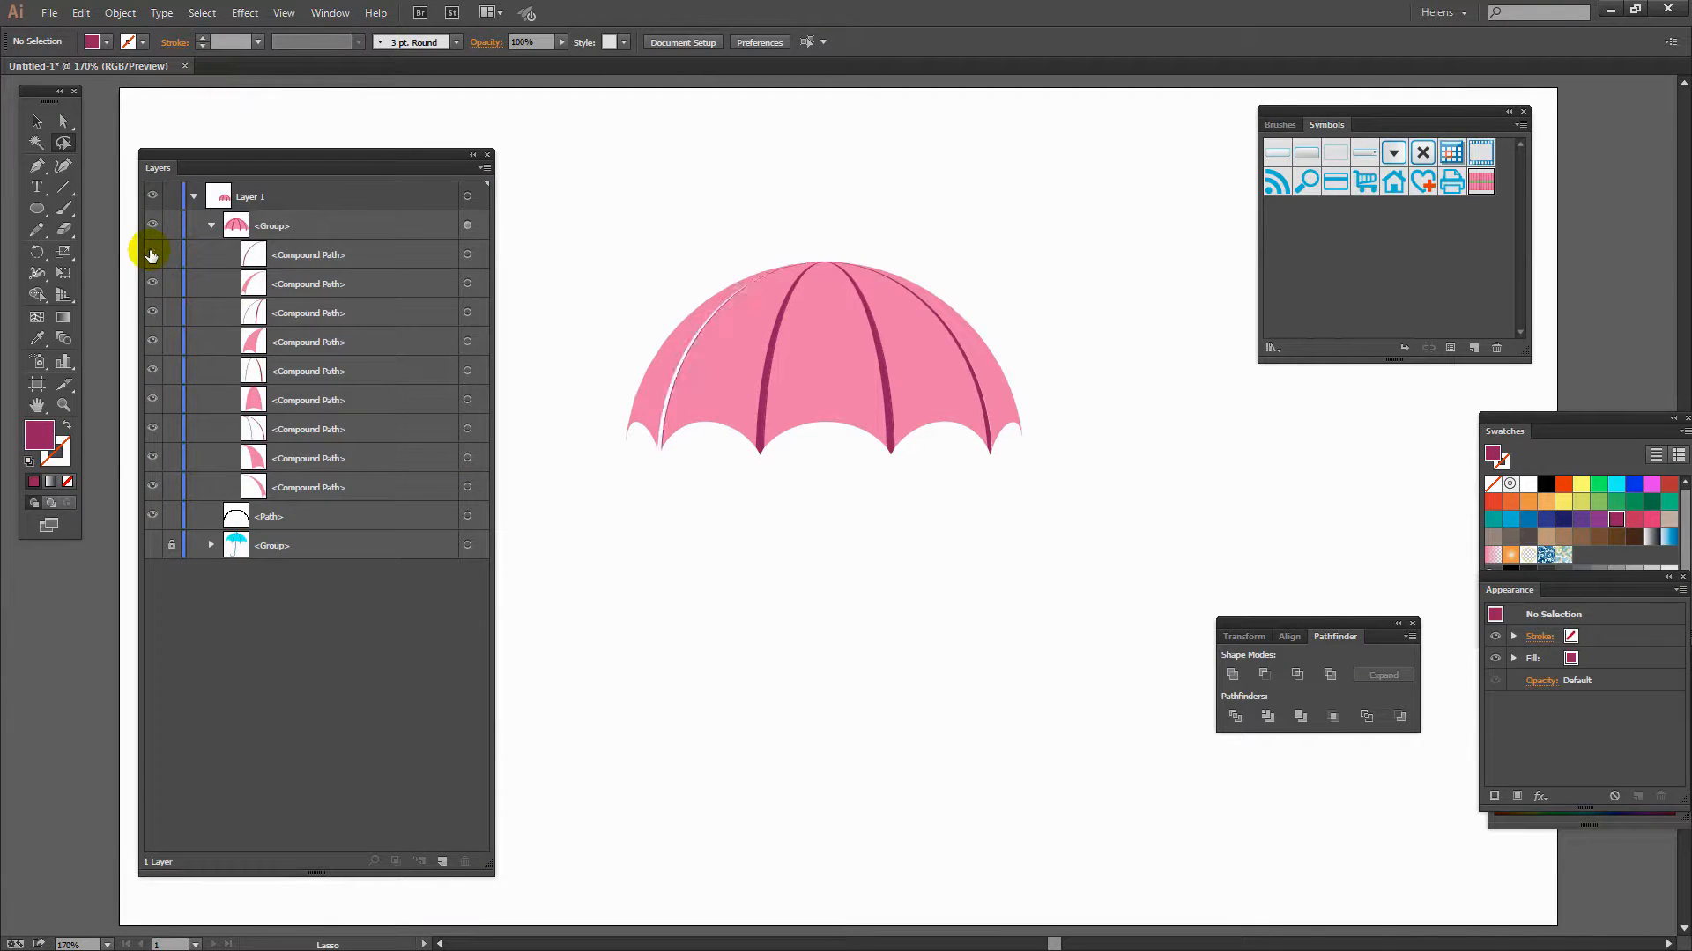
left_click(152, 254)
left_click_drag(308, 155, 295, 144)
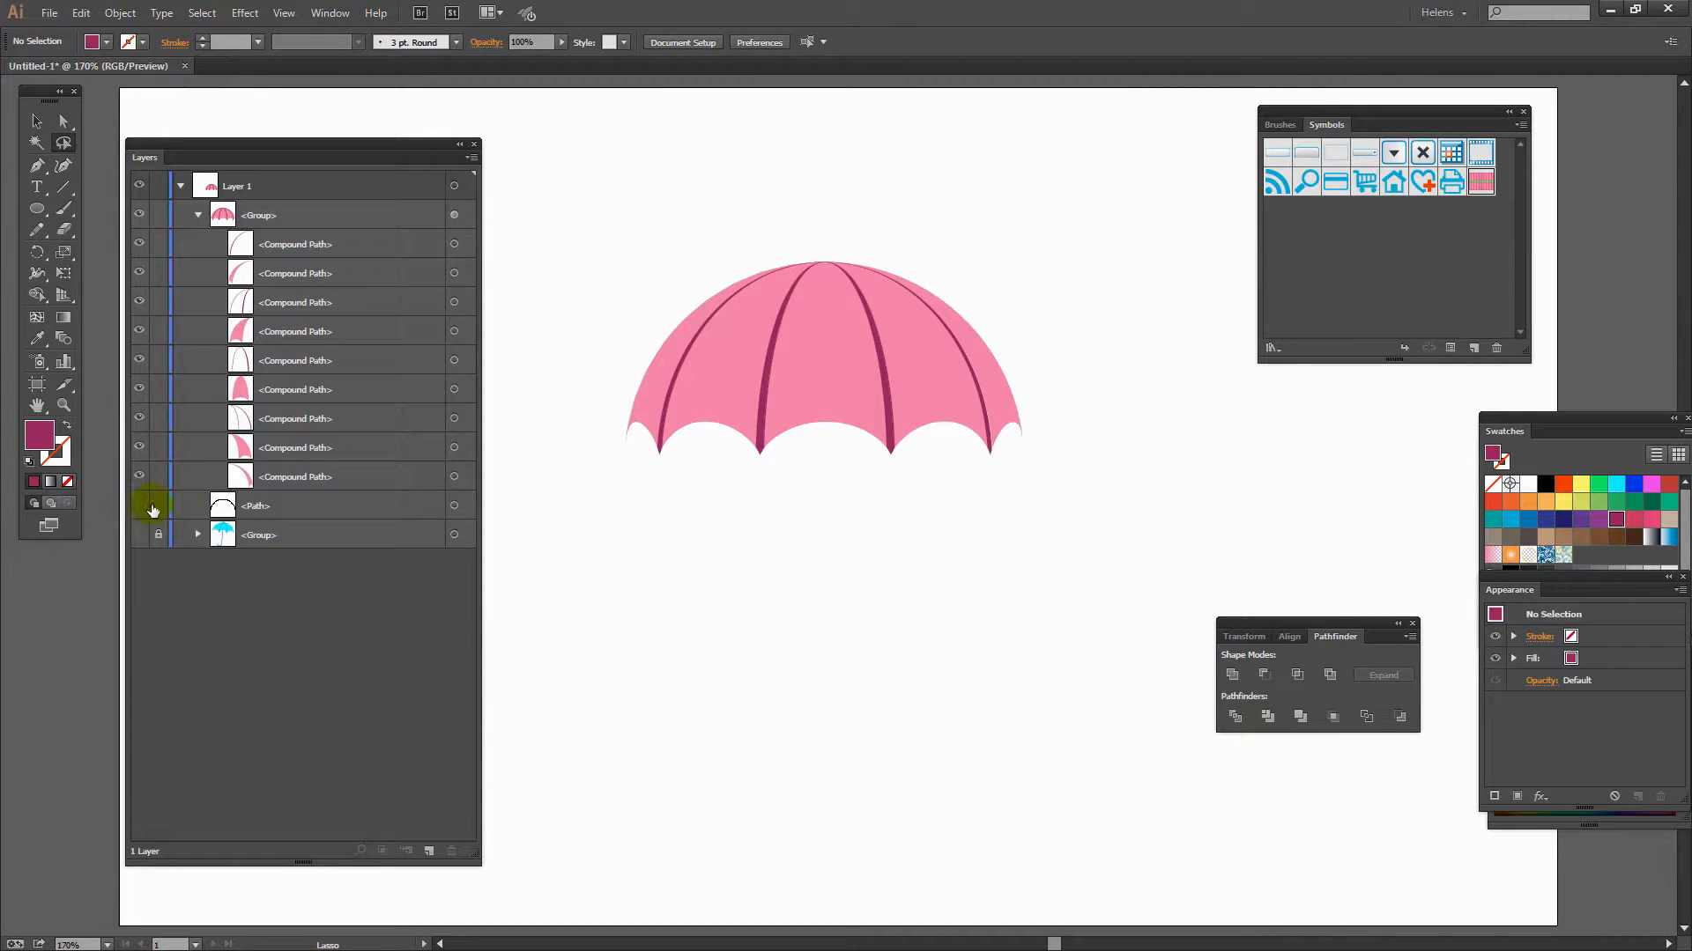
left_click(227, 503)
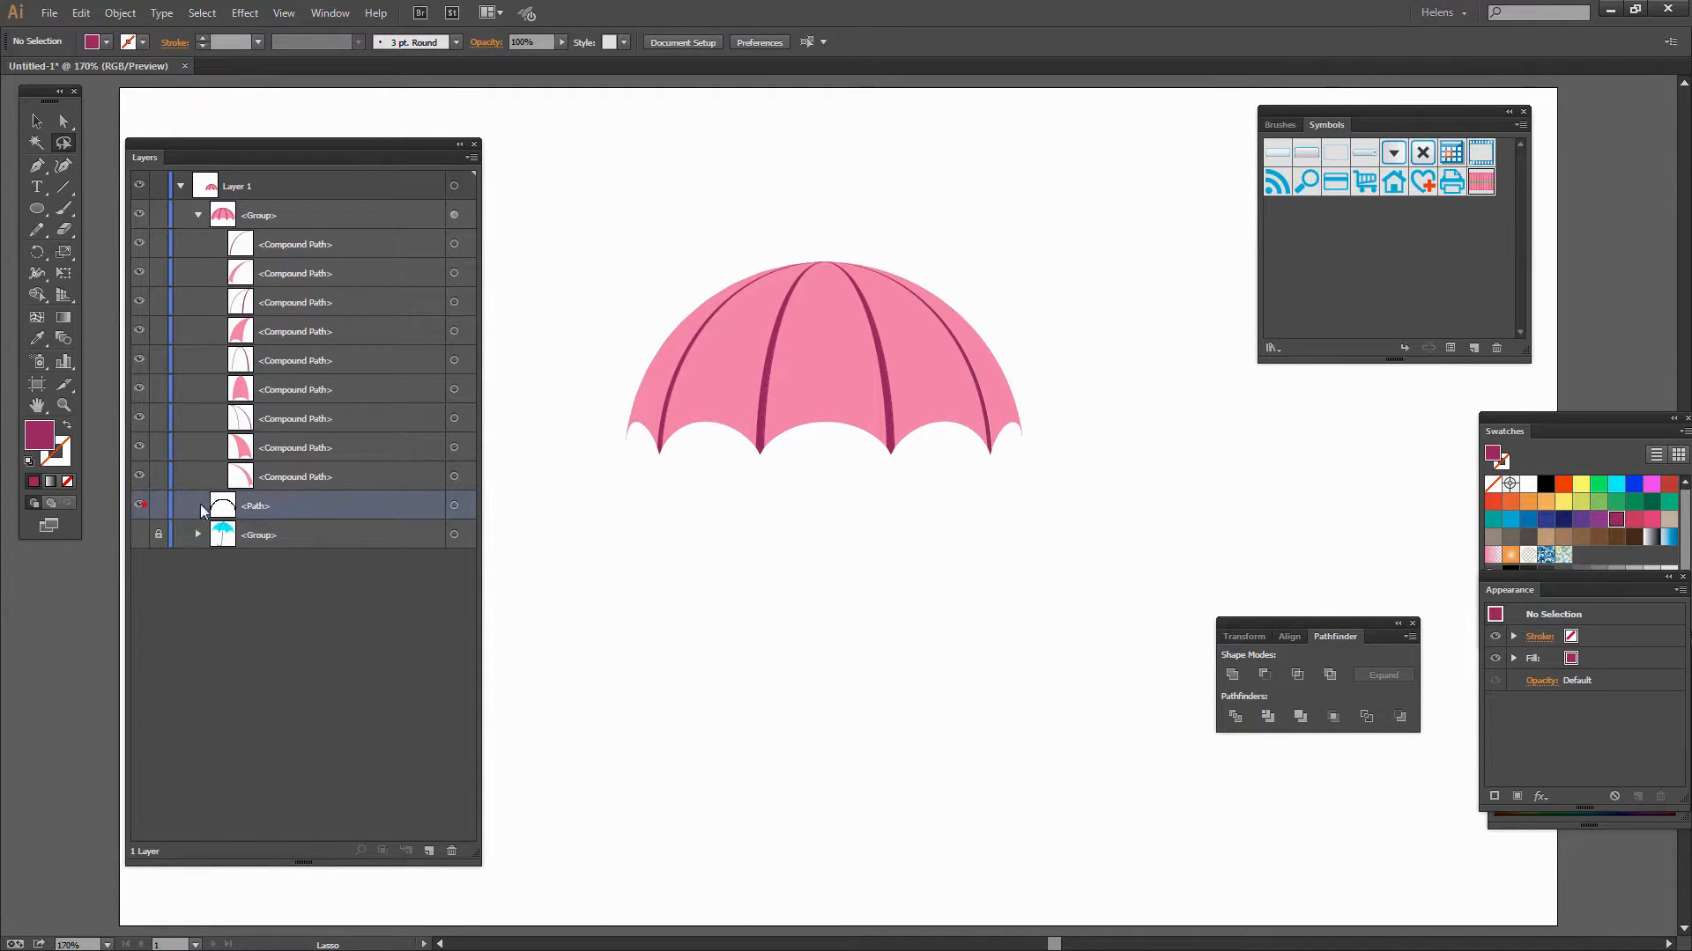
left_click(451, 851)
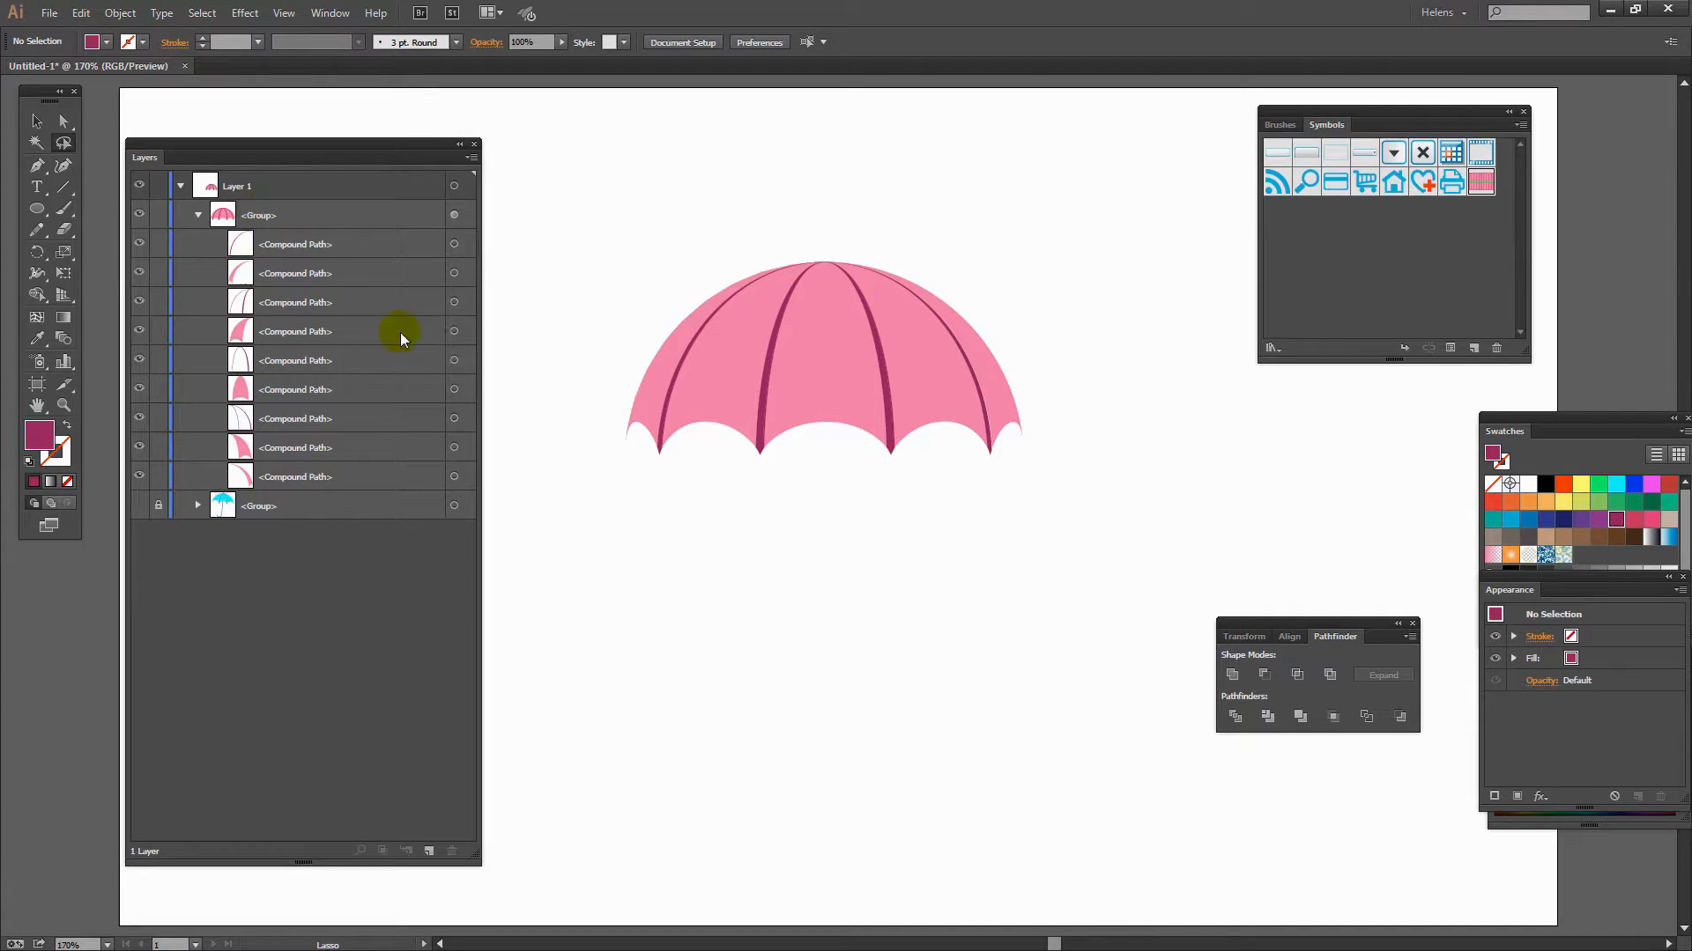
left_click(197, 216)
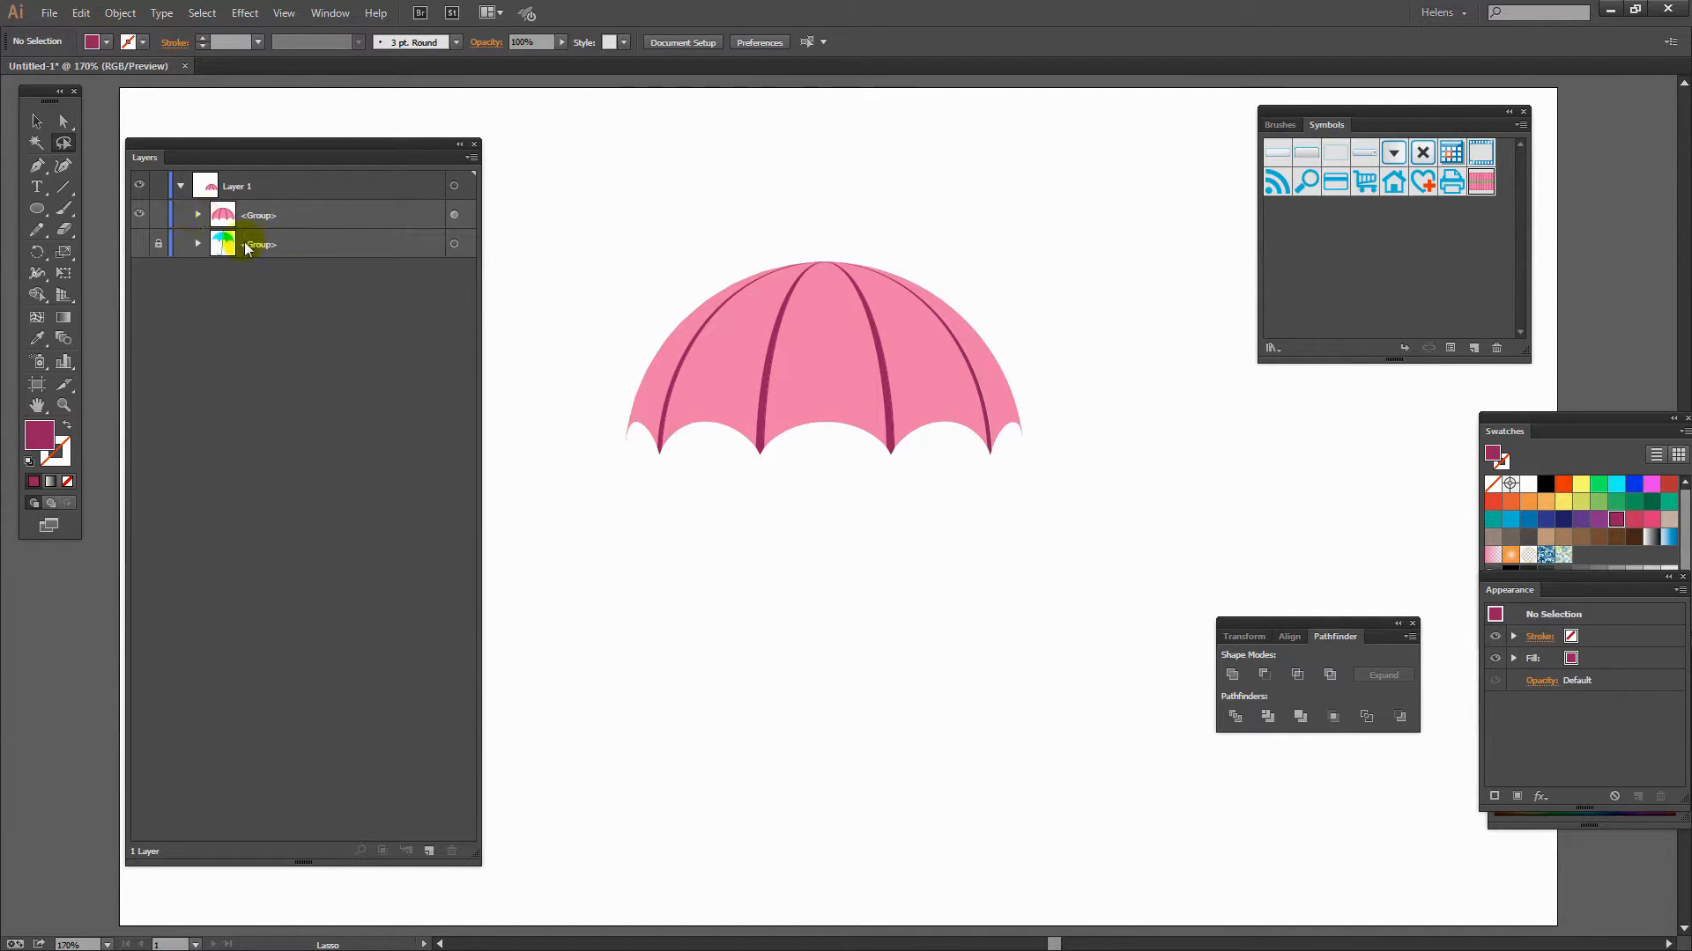
- Draw the umbrella shaft with the Pen tool from the canopy top straight down, ending in a curved hook handle
left_click(36, 167)
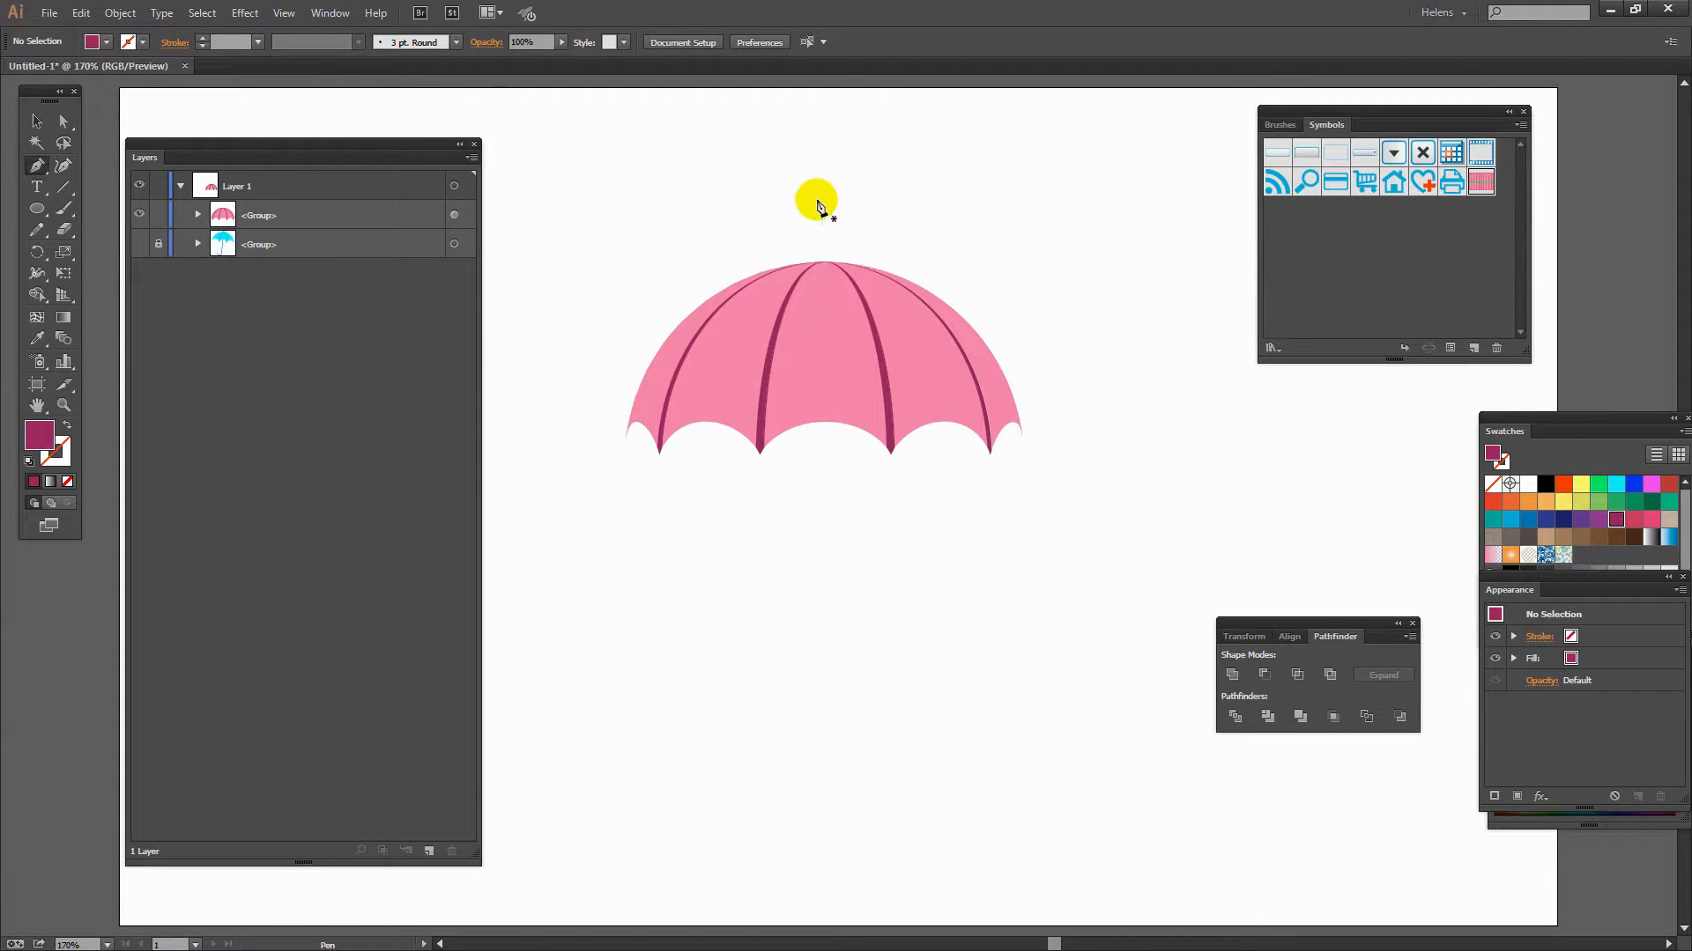
left_click_drag(821, 251, 826, 232)
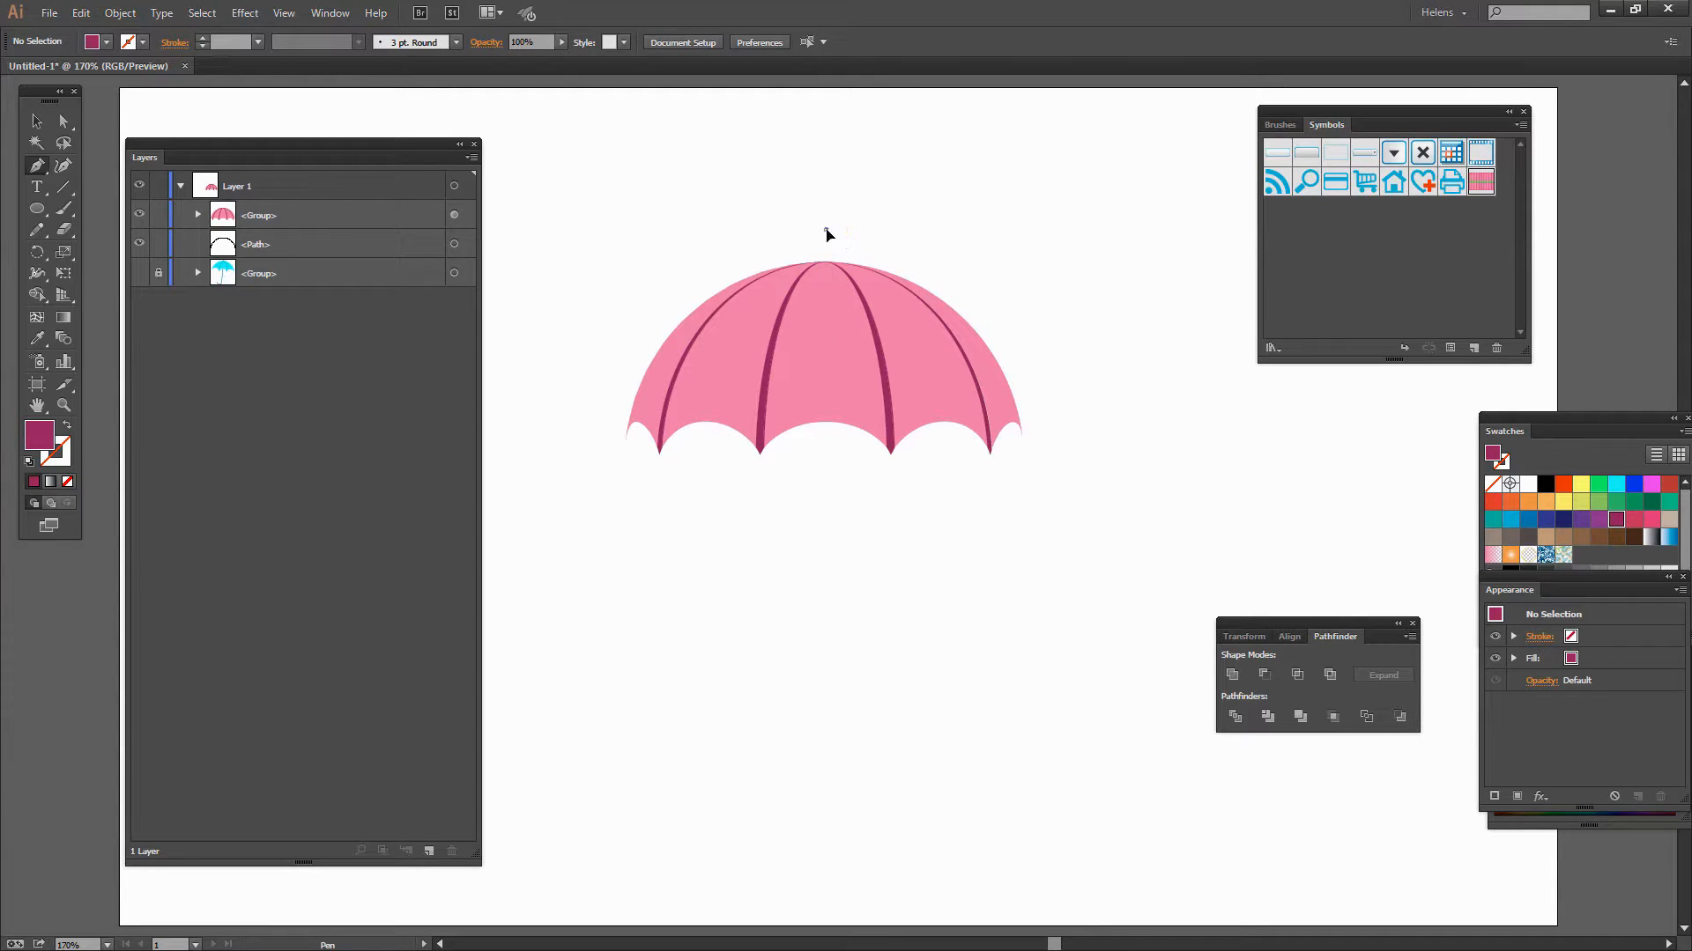
left_click(826, 232)
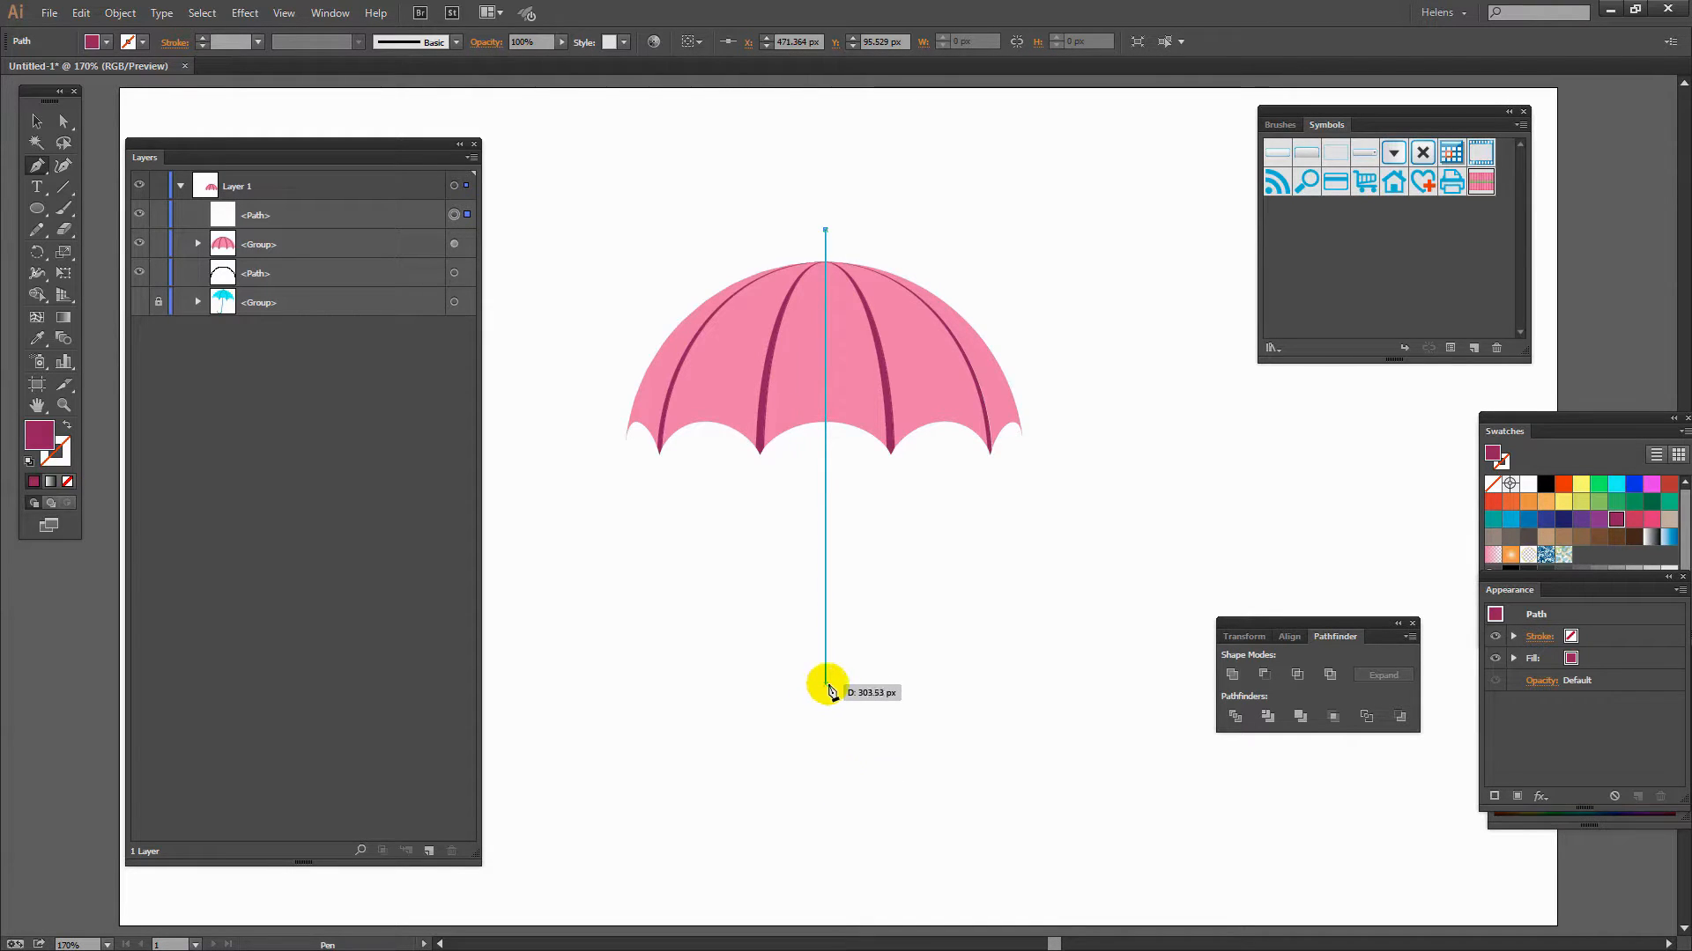
left_click_drag(826, 689, 827, 775)
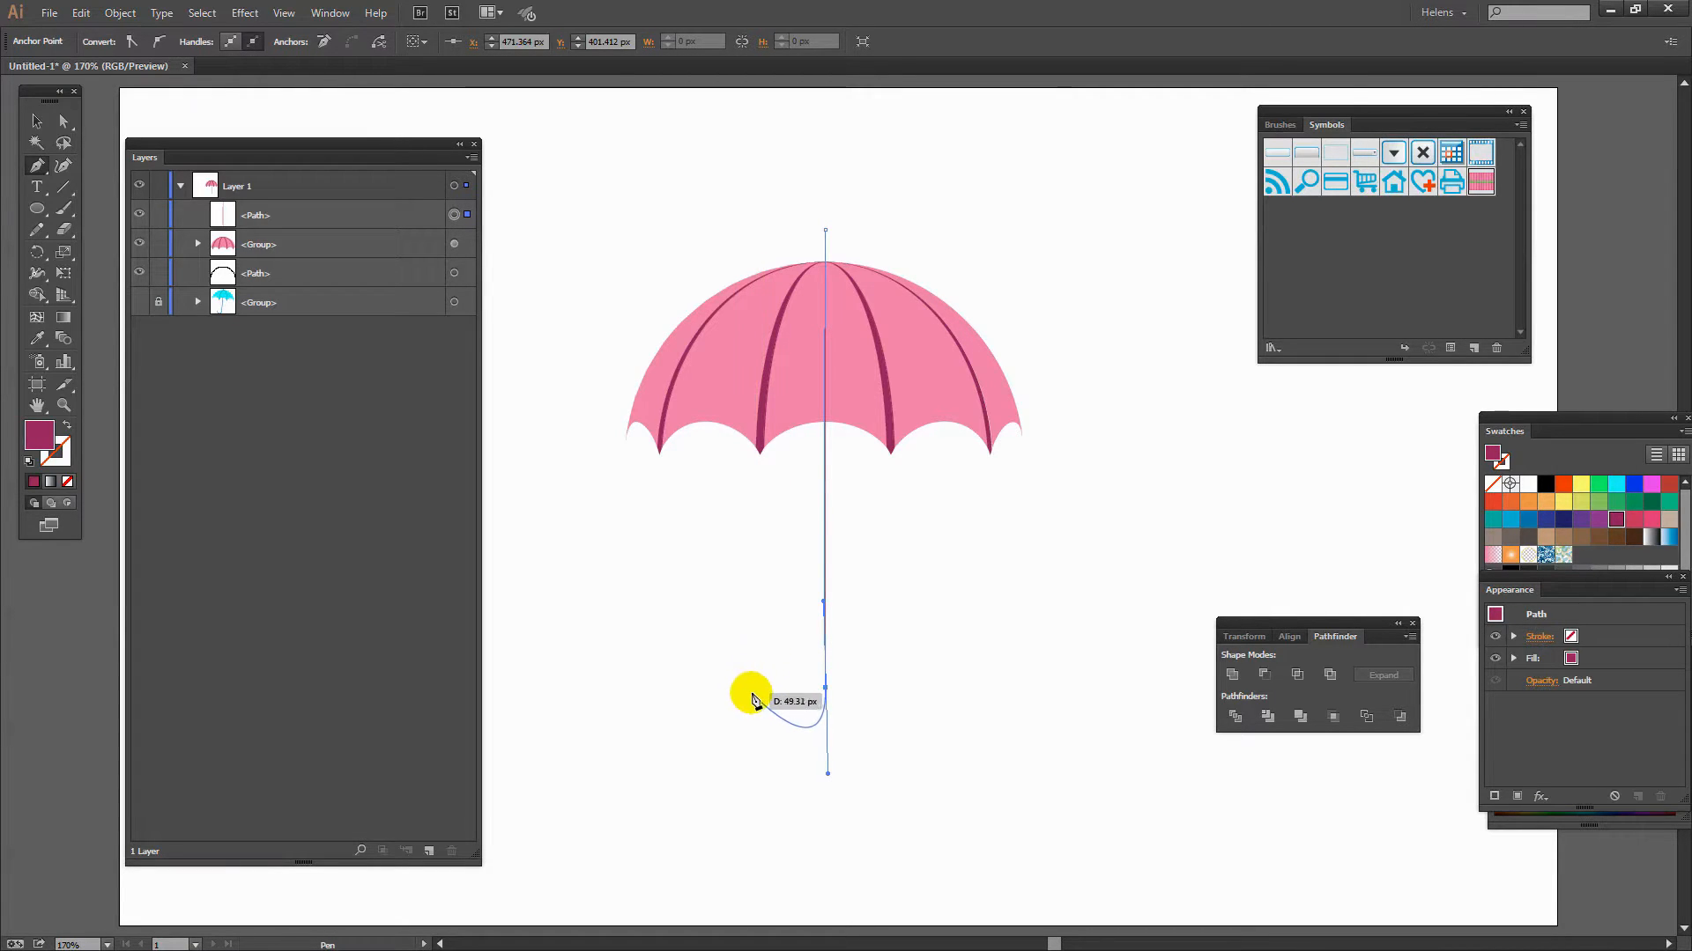
left_click_drag(752, 689, 751, 632)
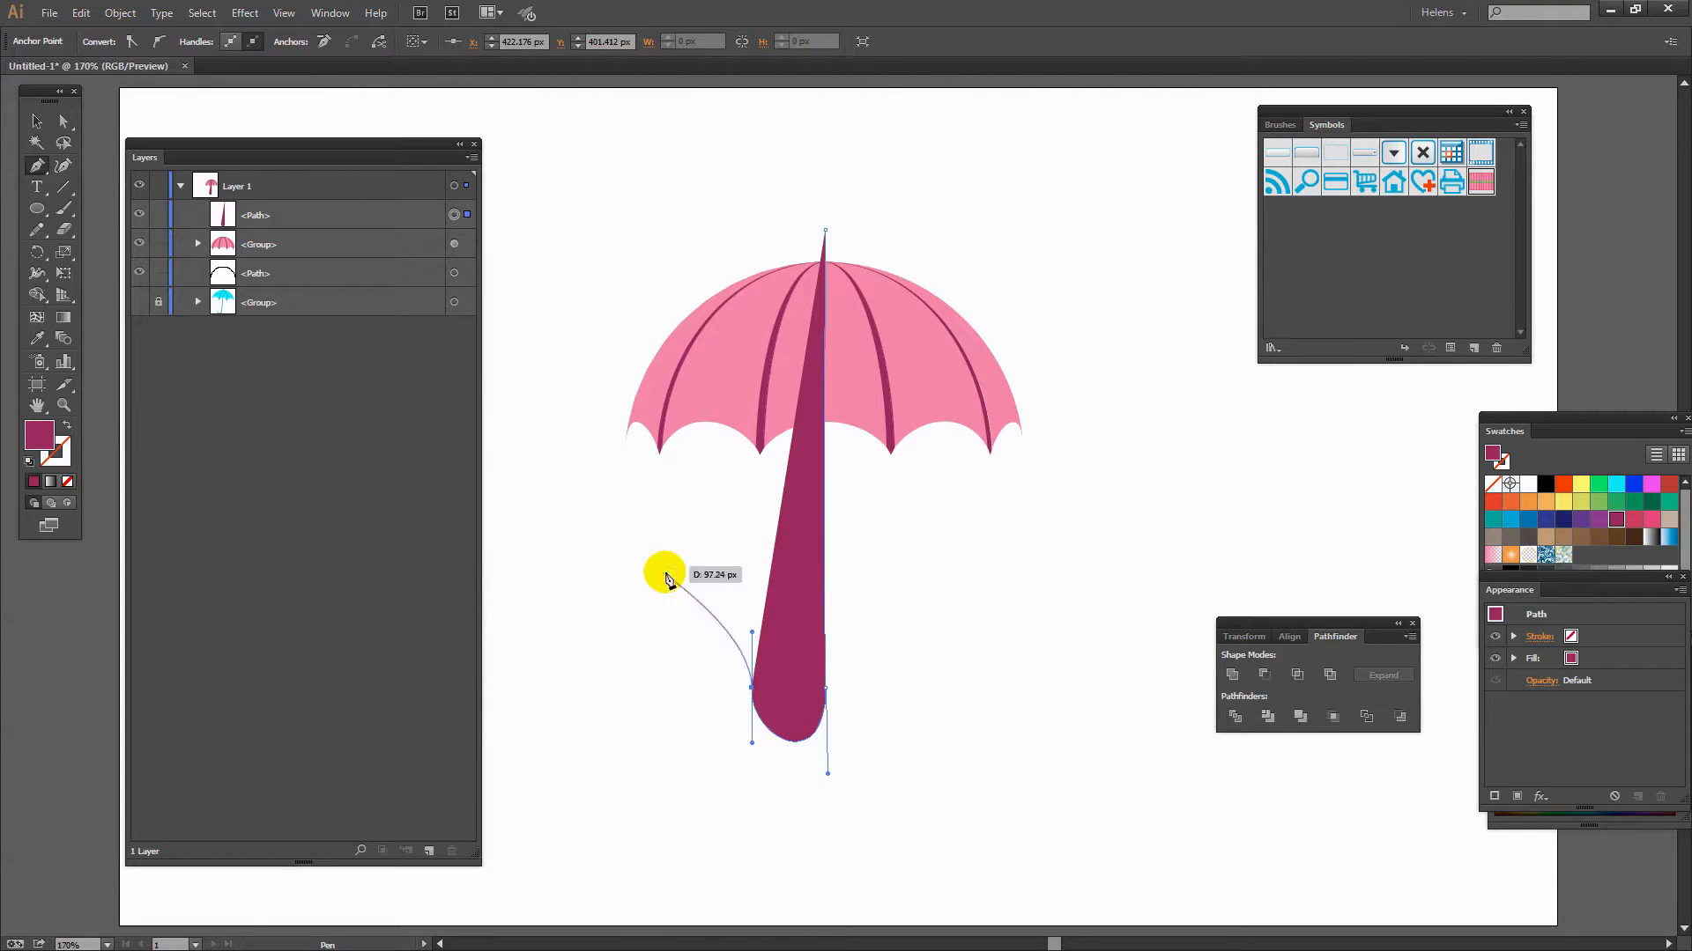
key("ctrl")
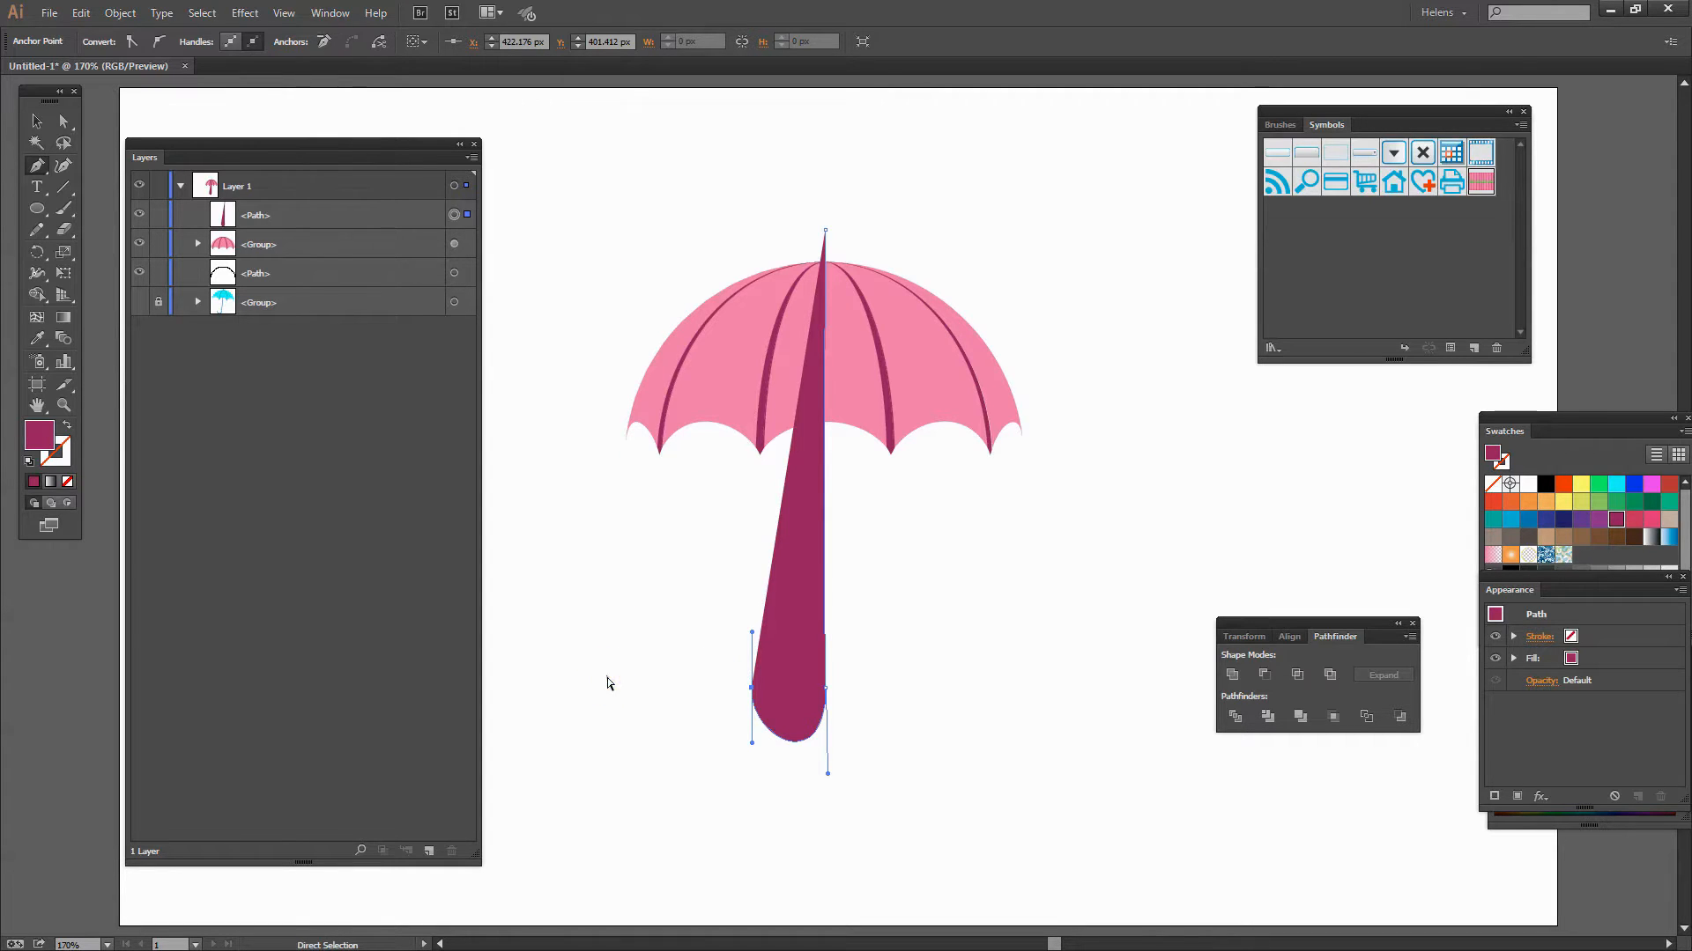
left_click(580, 701, "ctrl")
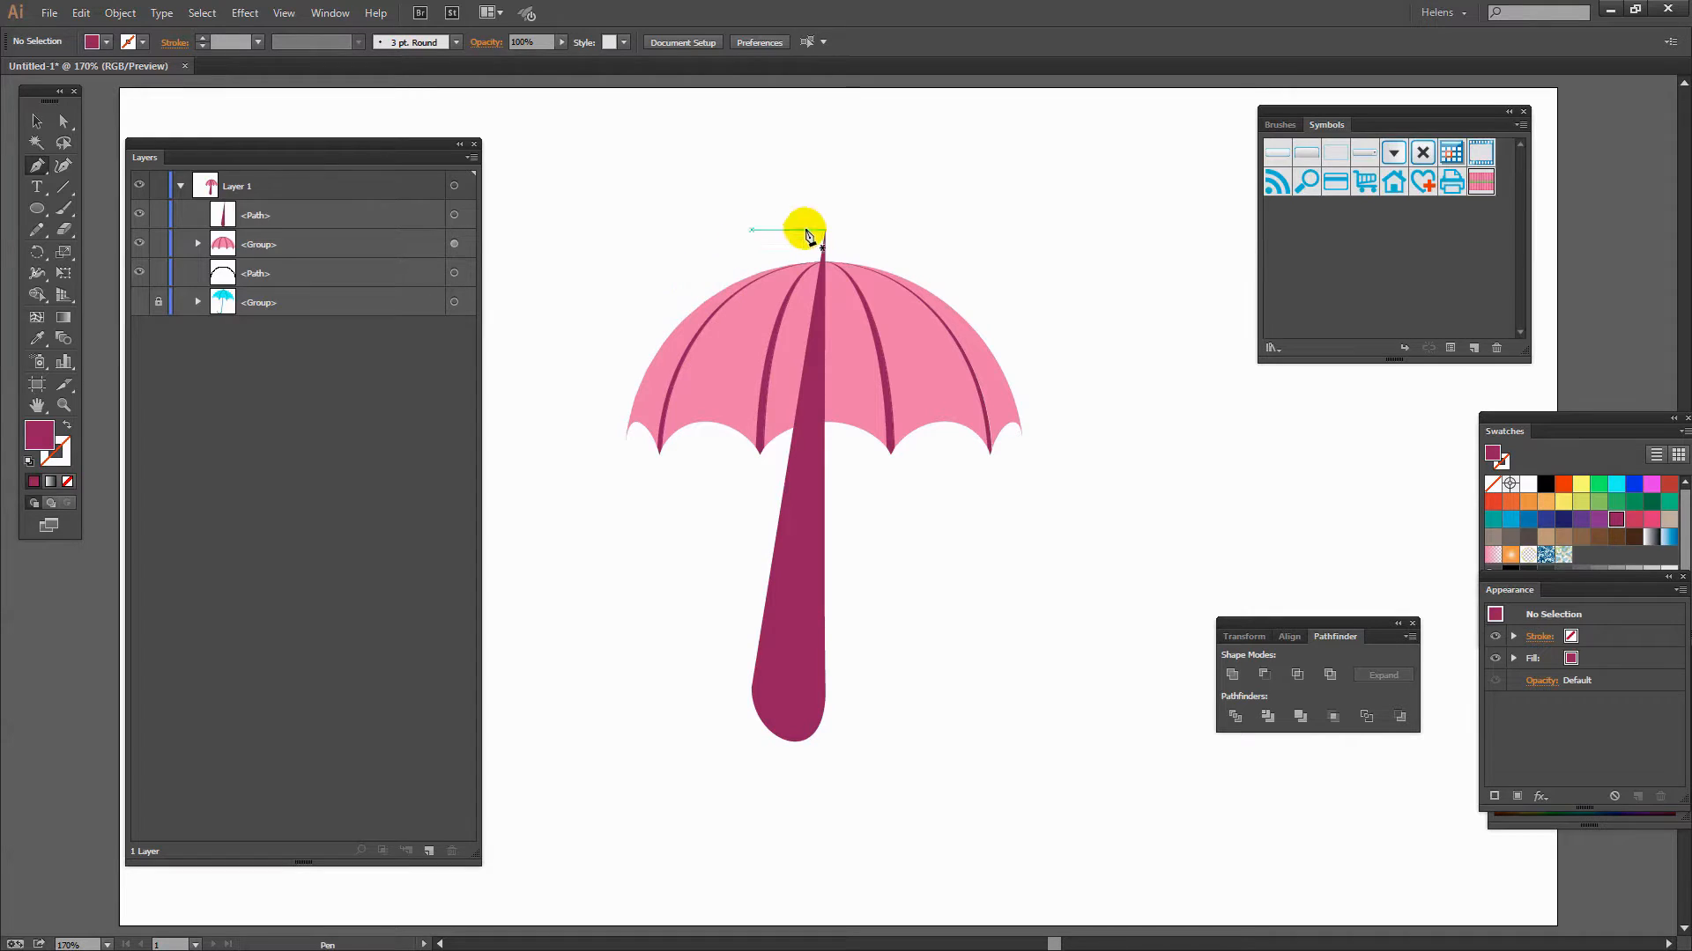
- Swap fill and stroke on the shaft path so it has only a stroke
left_click(67, 429)
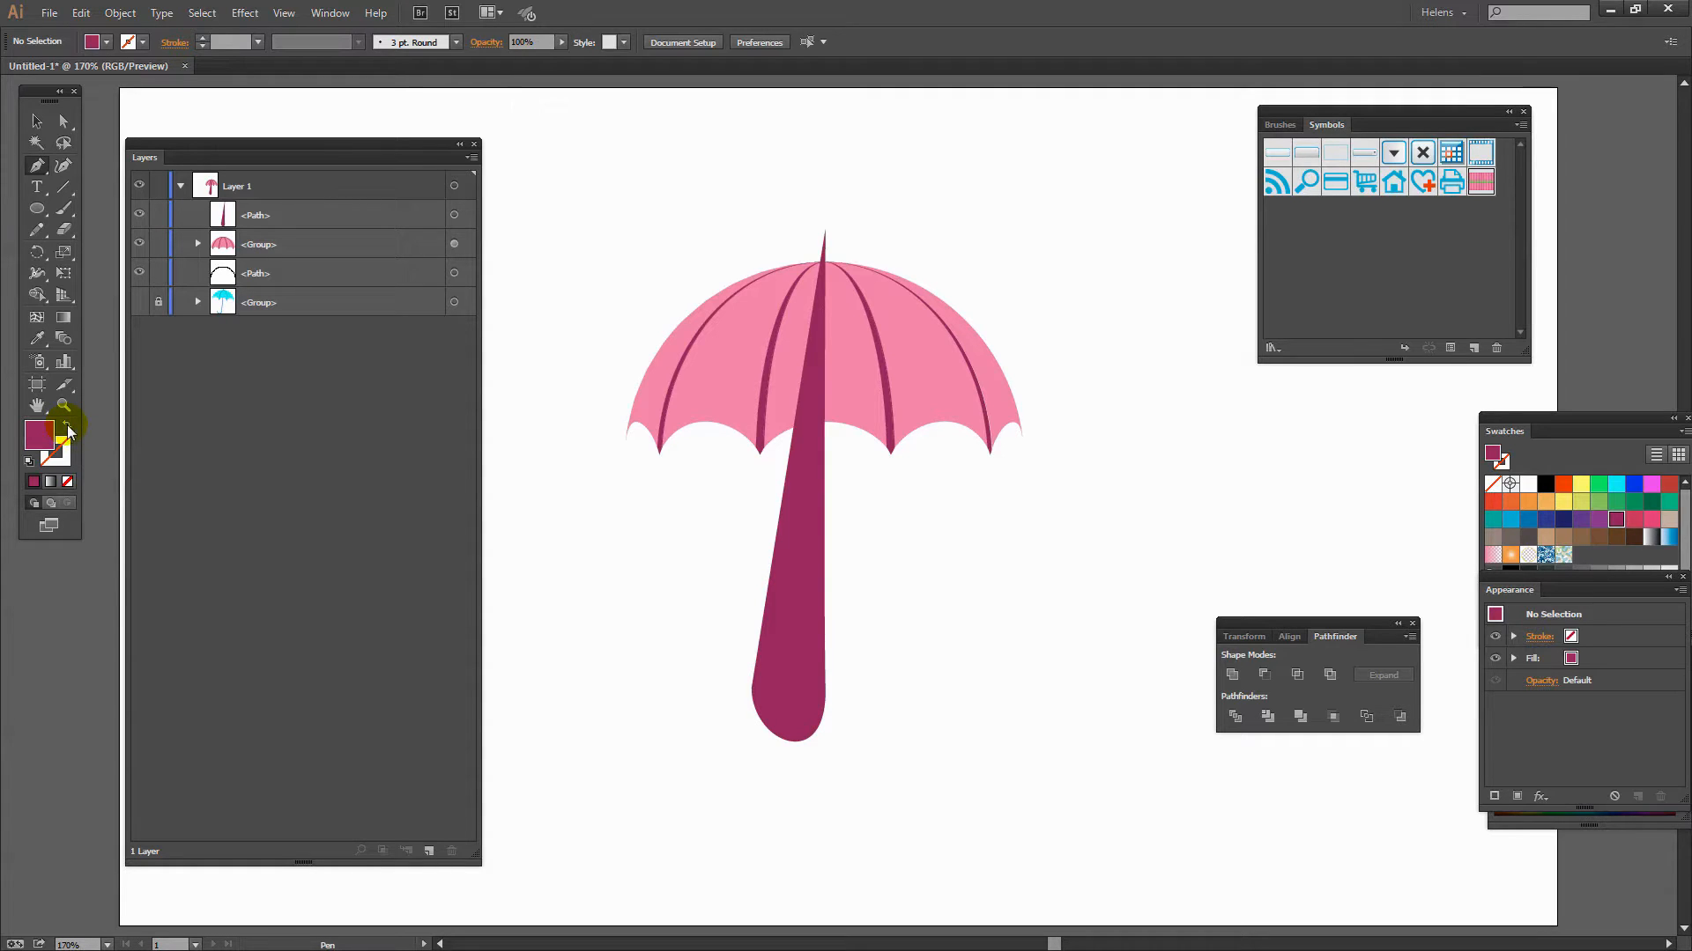
left_click(68, 429)
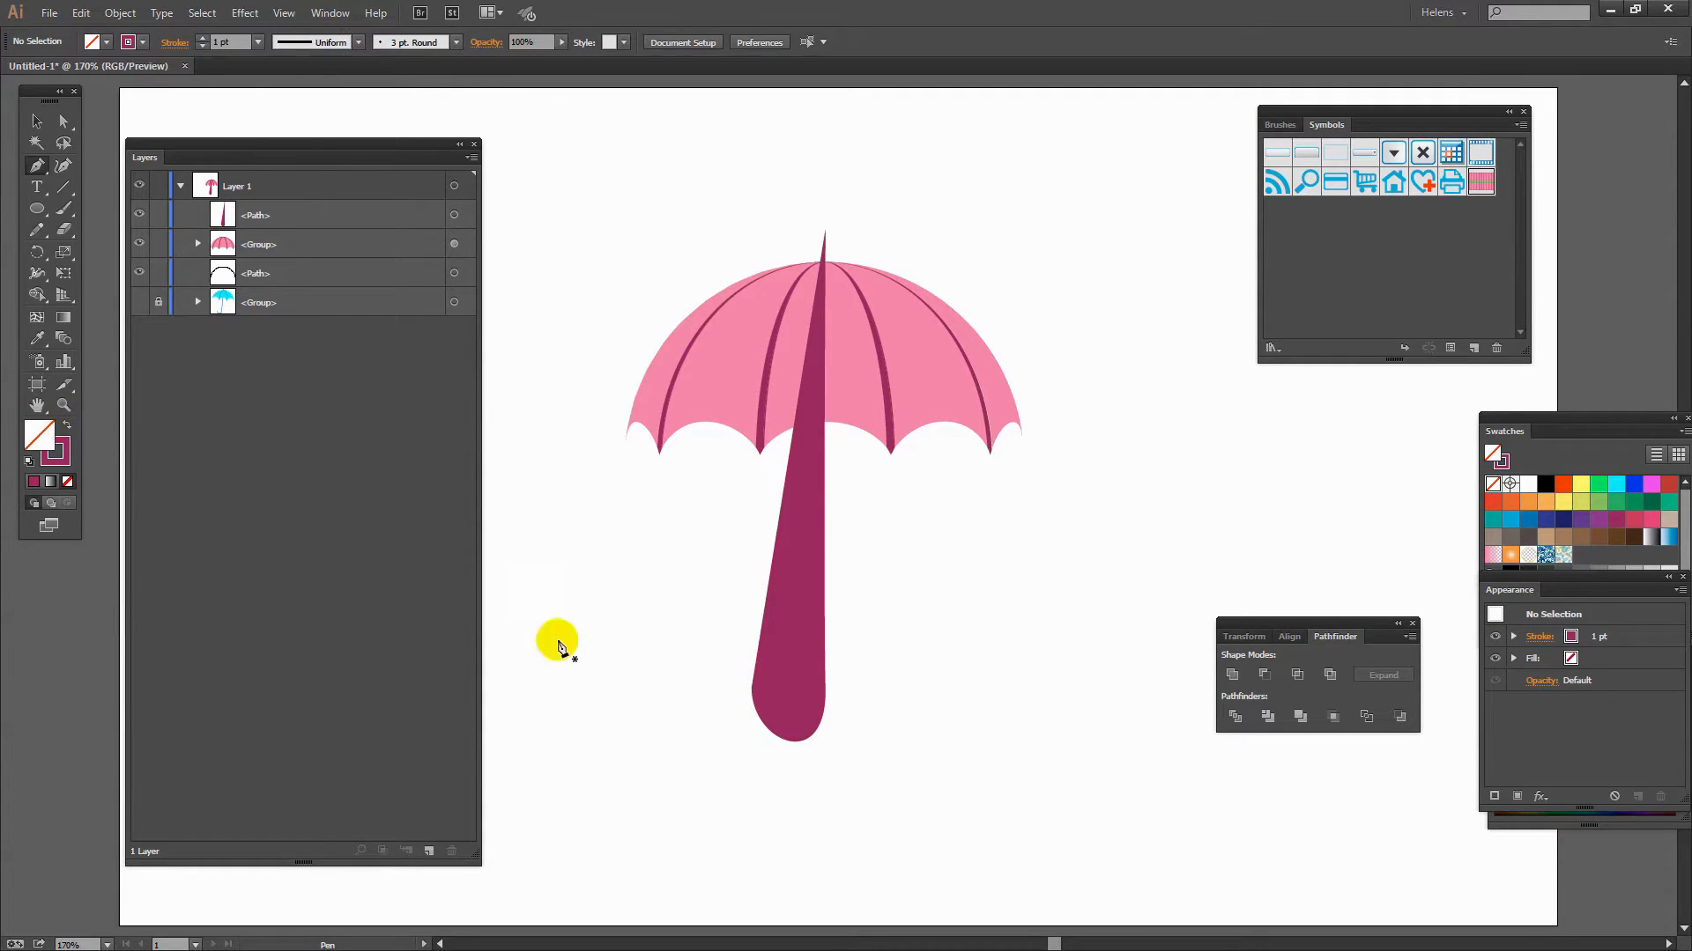
key("v")
left_click(793, 619)
left_click(67, 430)
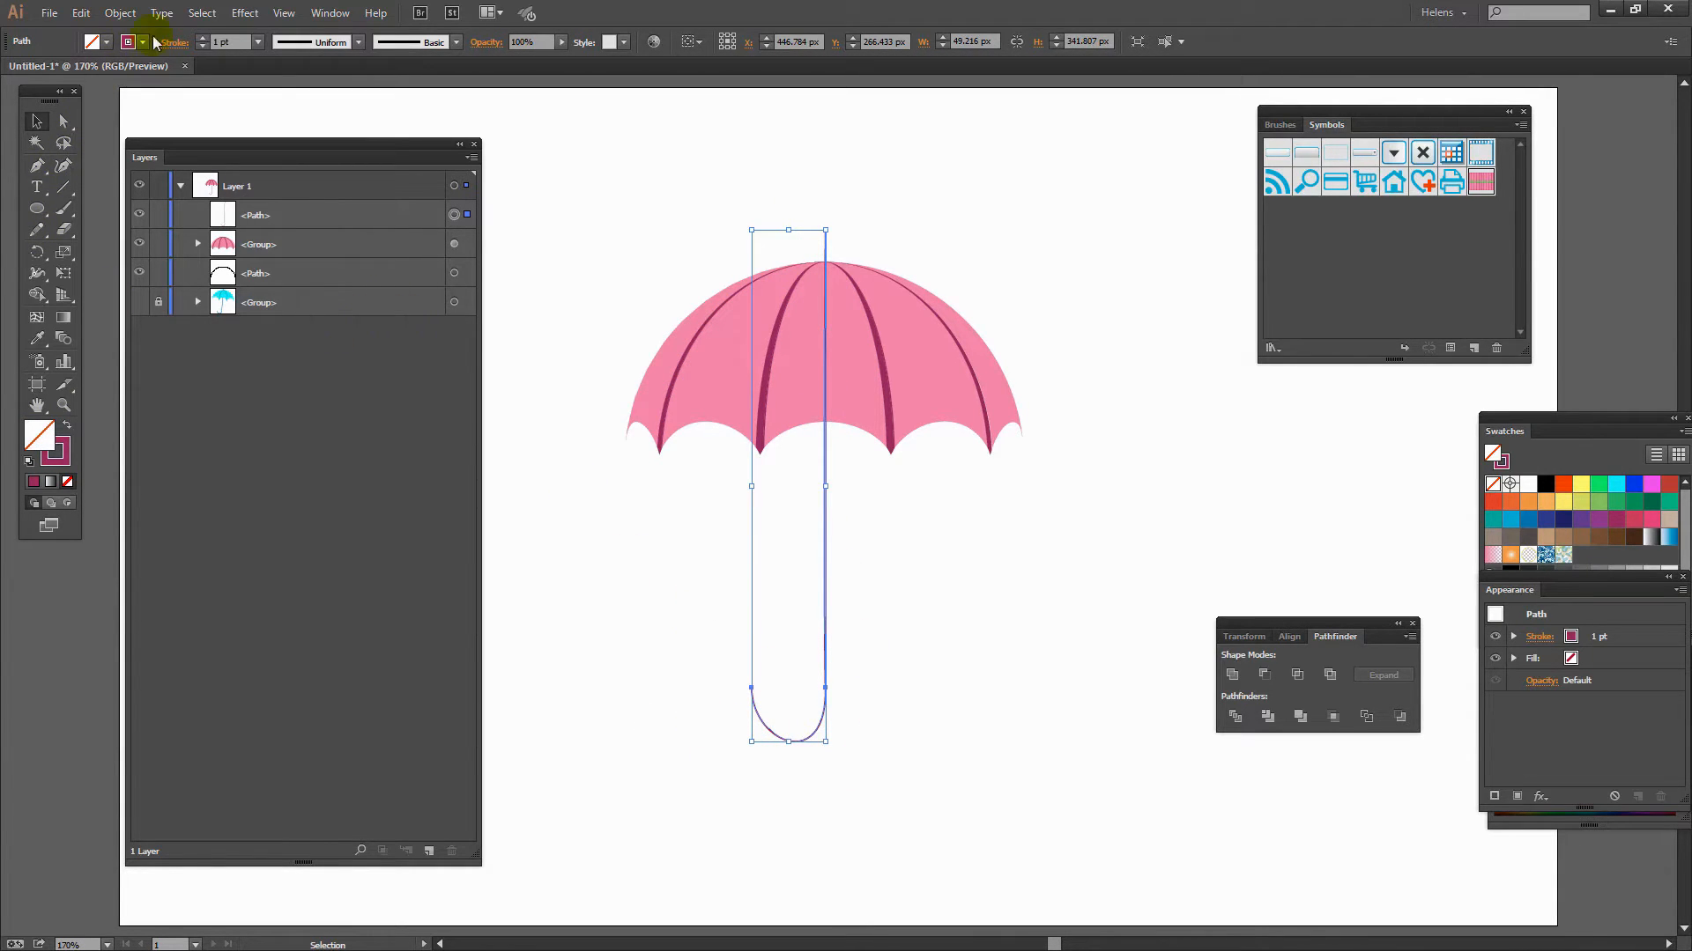
- Set the shaft's stroke weight to 3 pt
left_click(202, 39)
left_click(201, 39)
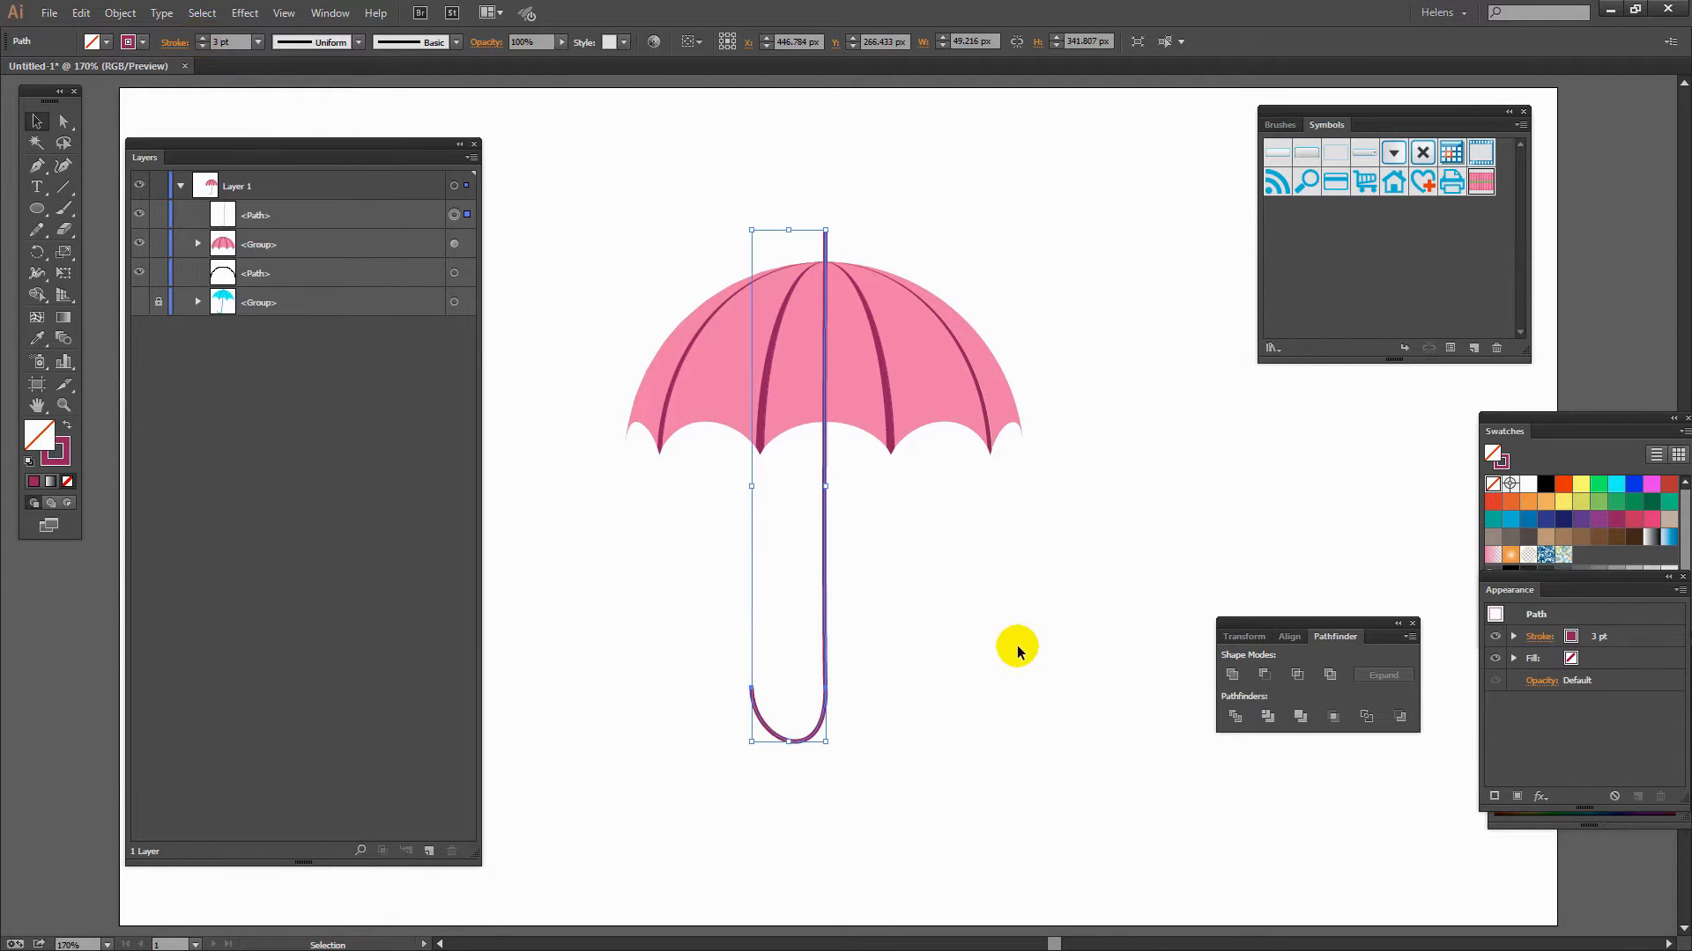
left_click(953, 645)
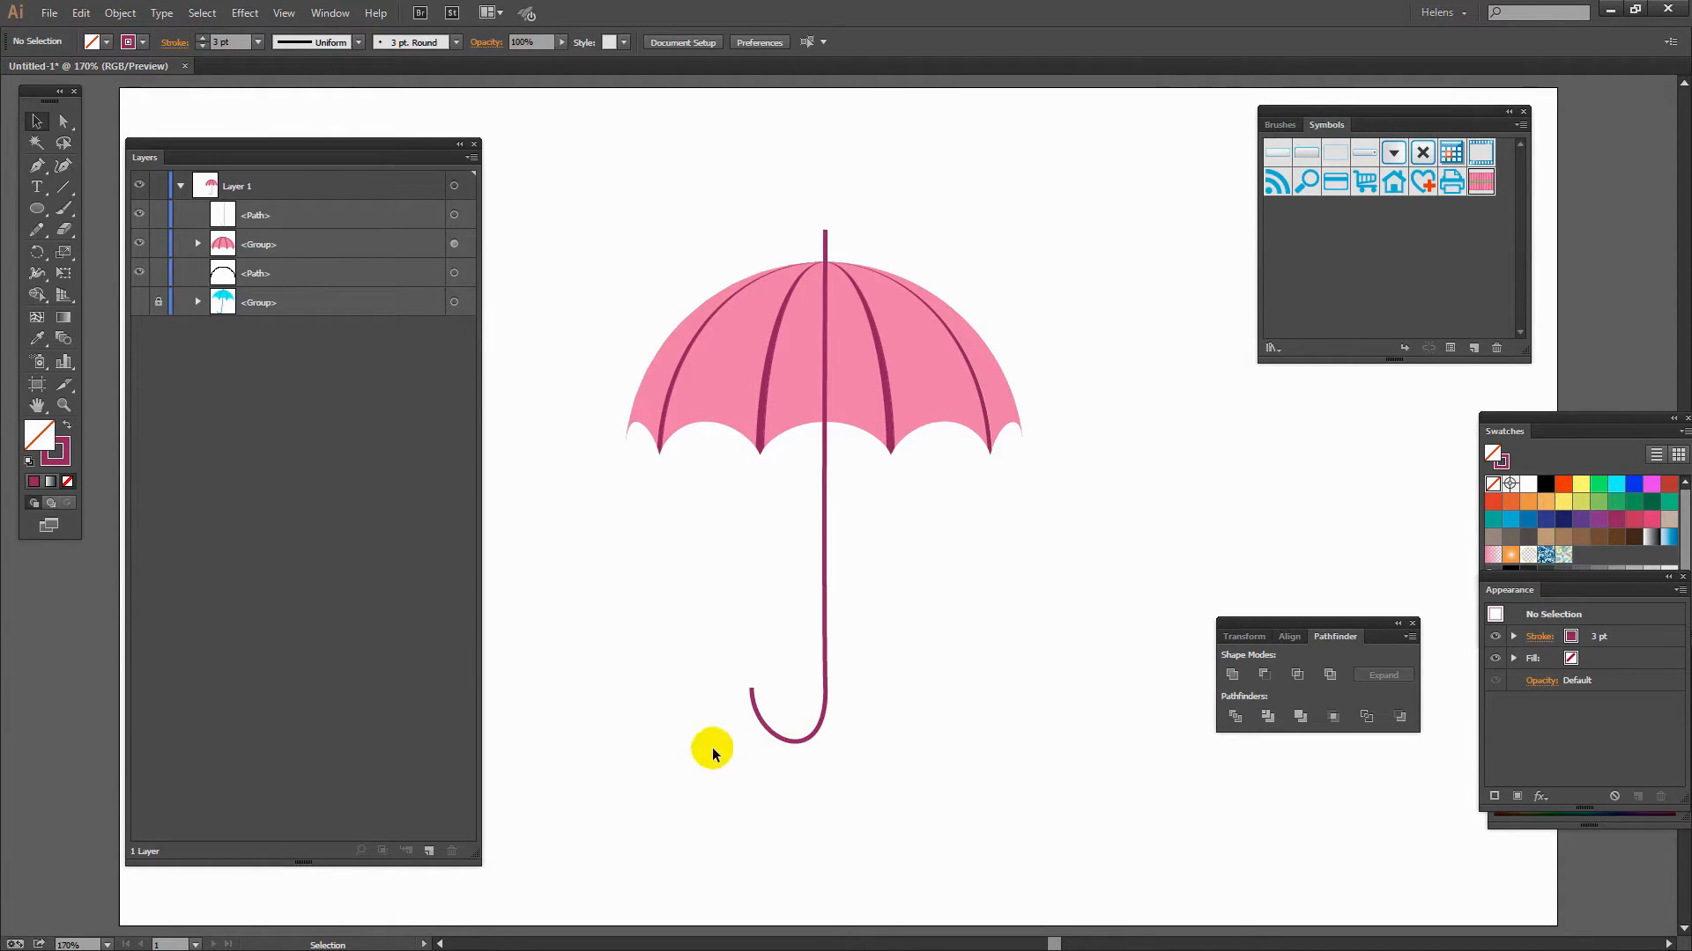
- Reshape the hook curve at the handle's bottom by adjusting its end anchor and direction handles
left_click(58, 123)
key("z")
left_click_drag(729, 672, 890, 787)
key("a")
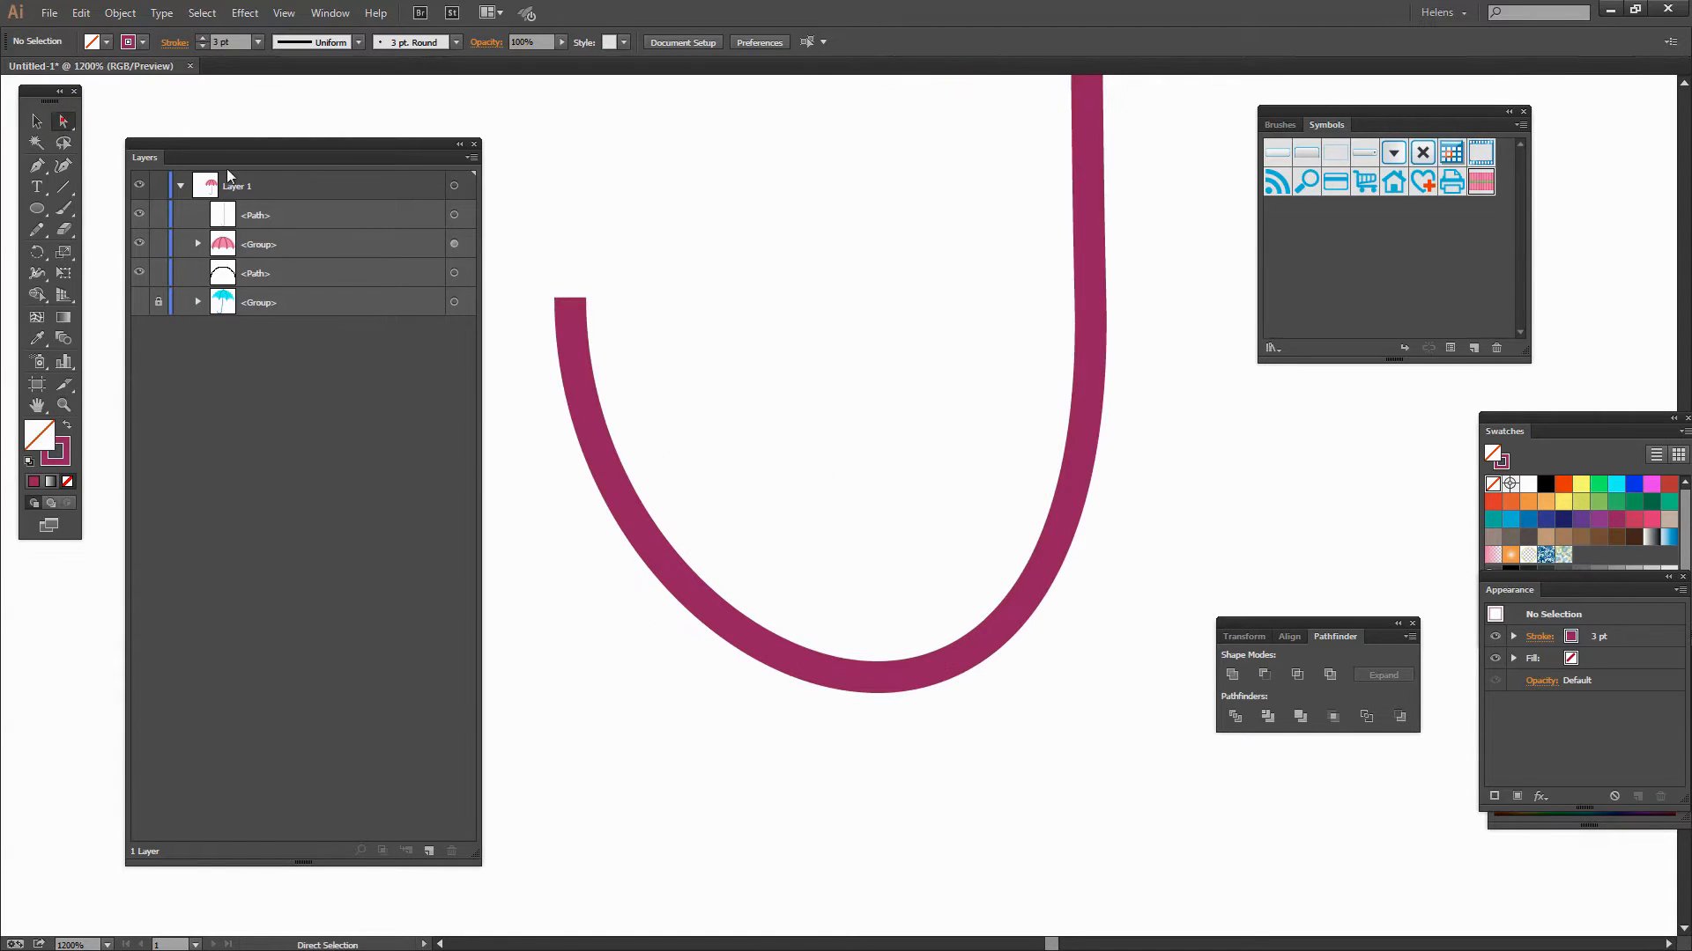
left_click(568, 297)
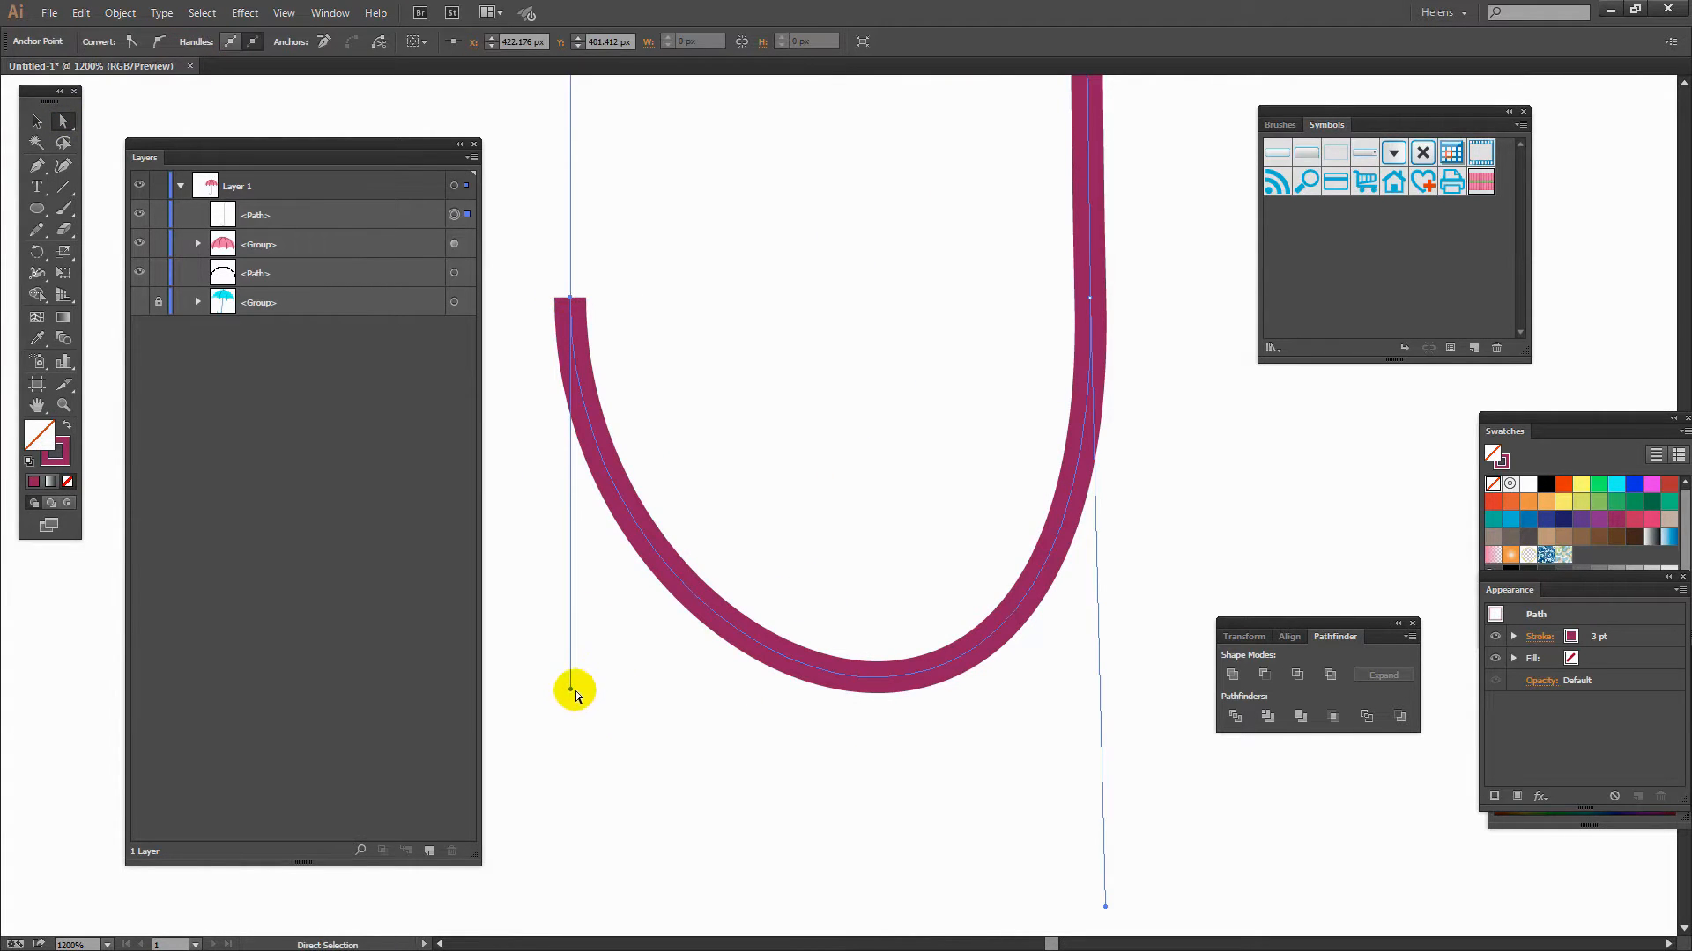
left_click_drag(571, 689, 567, 623)
left_click_drag(1105, 906, 1092, 821)
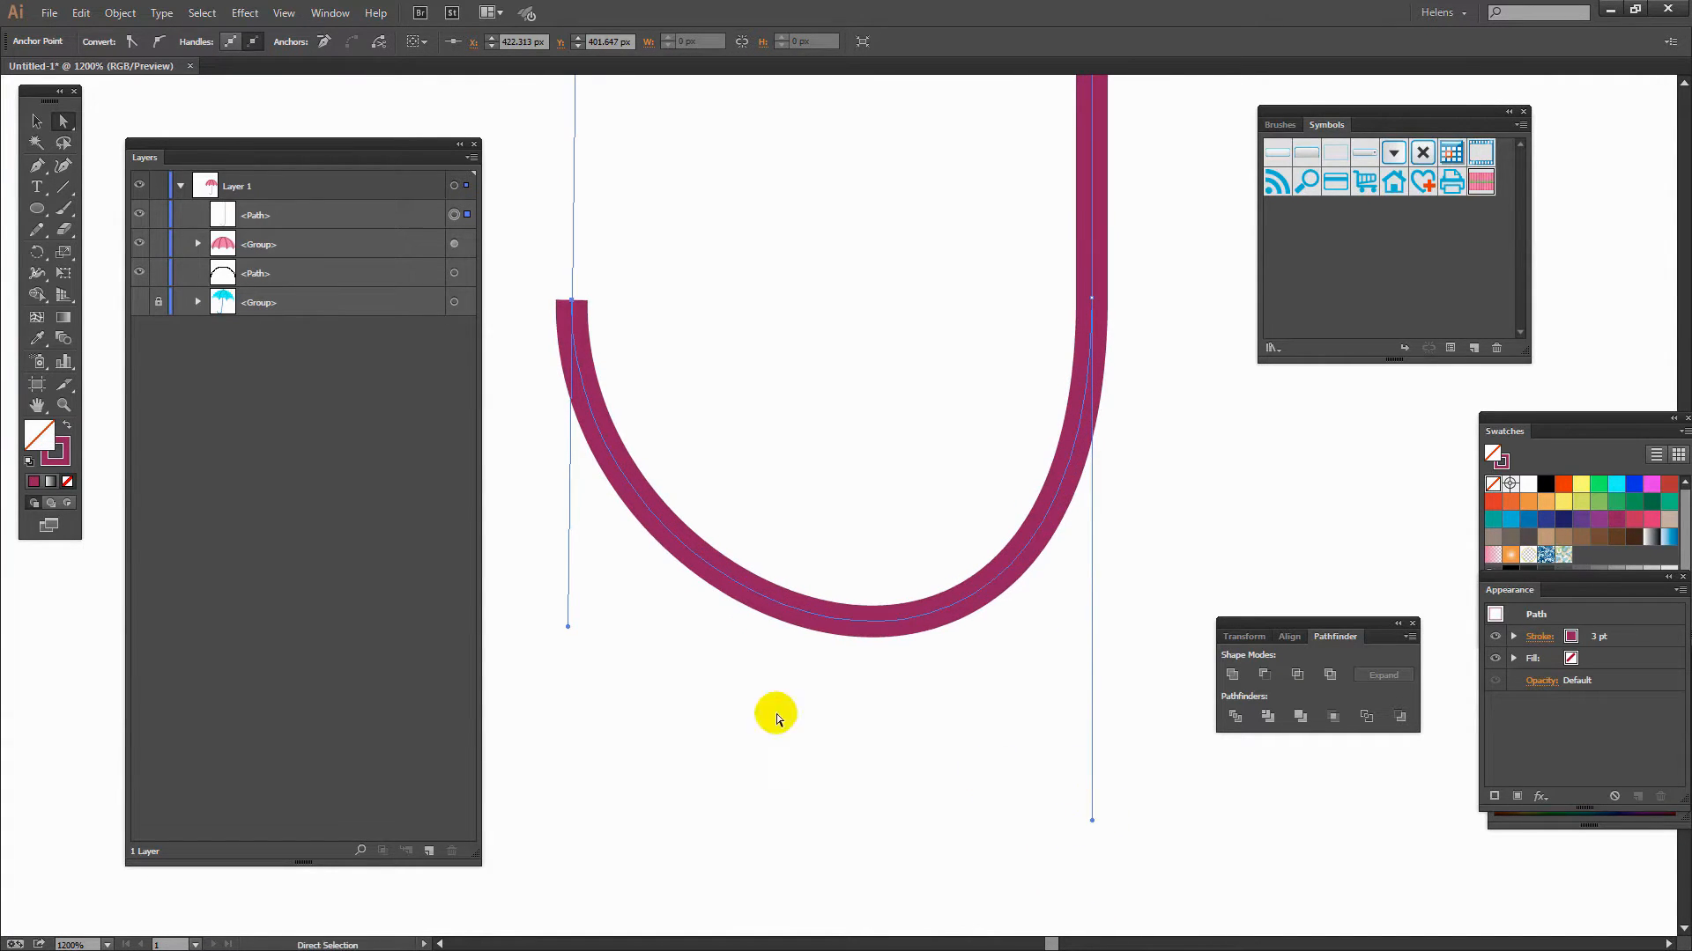
left_click_drag(566, 624, 571, 821)
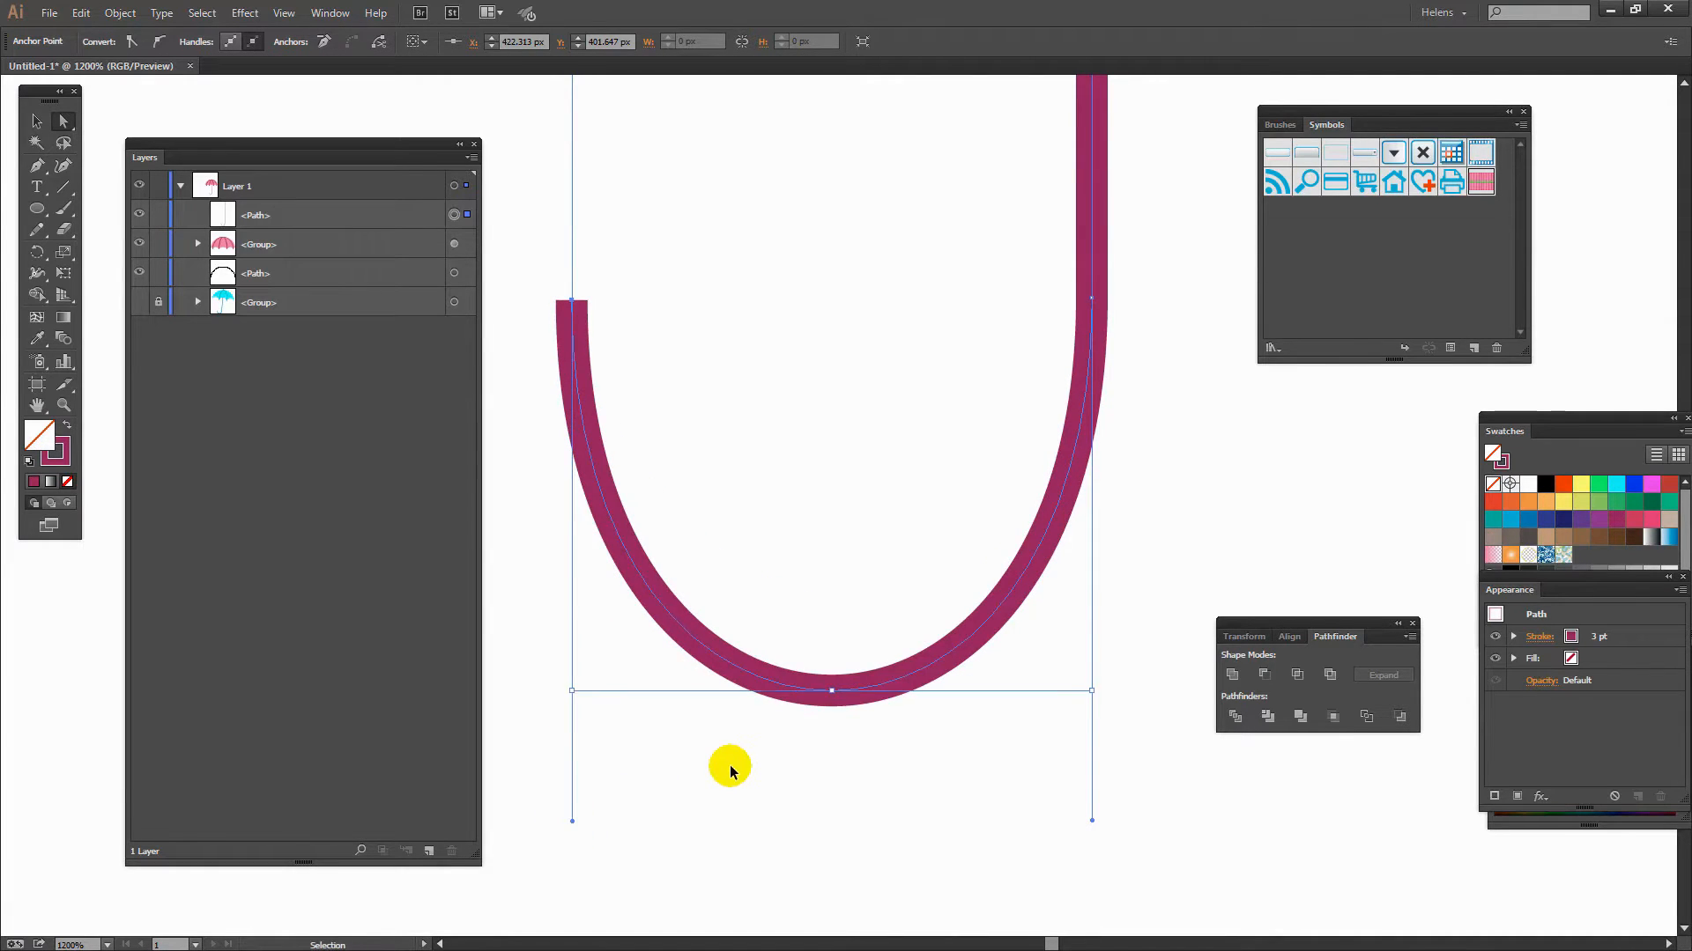
key("ctrl+0")
left_click(921, 847)
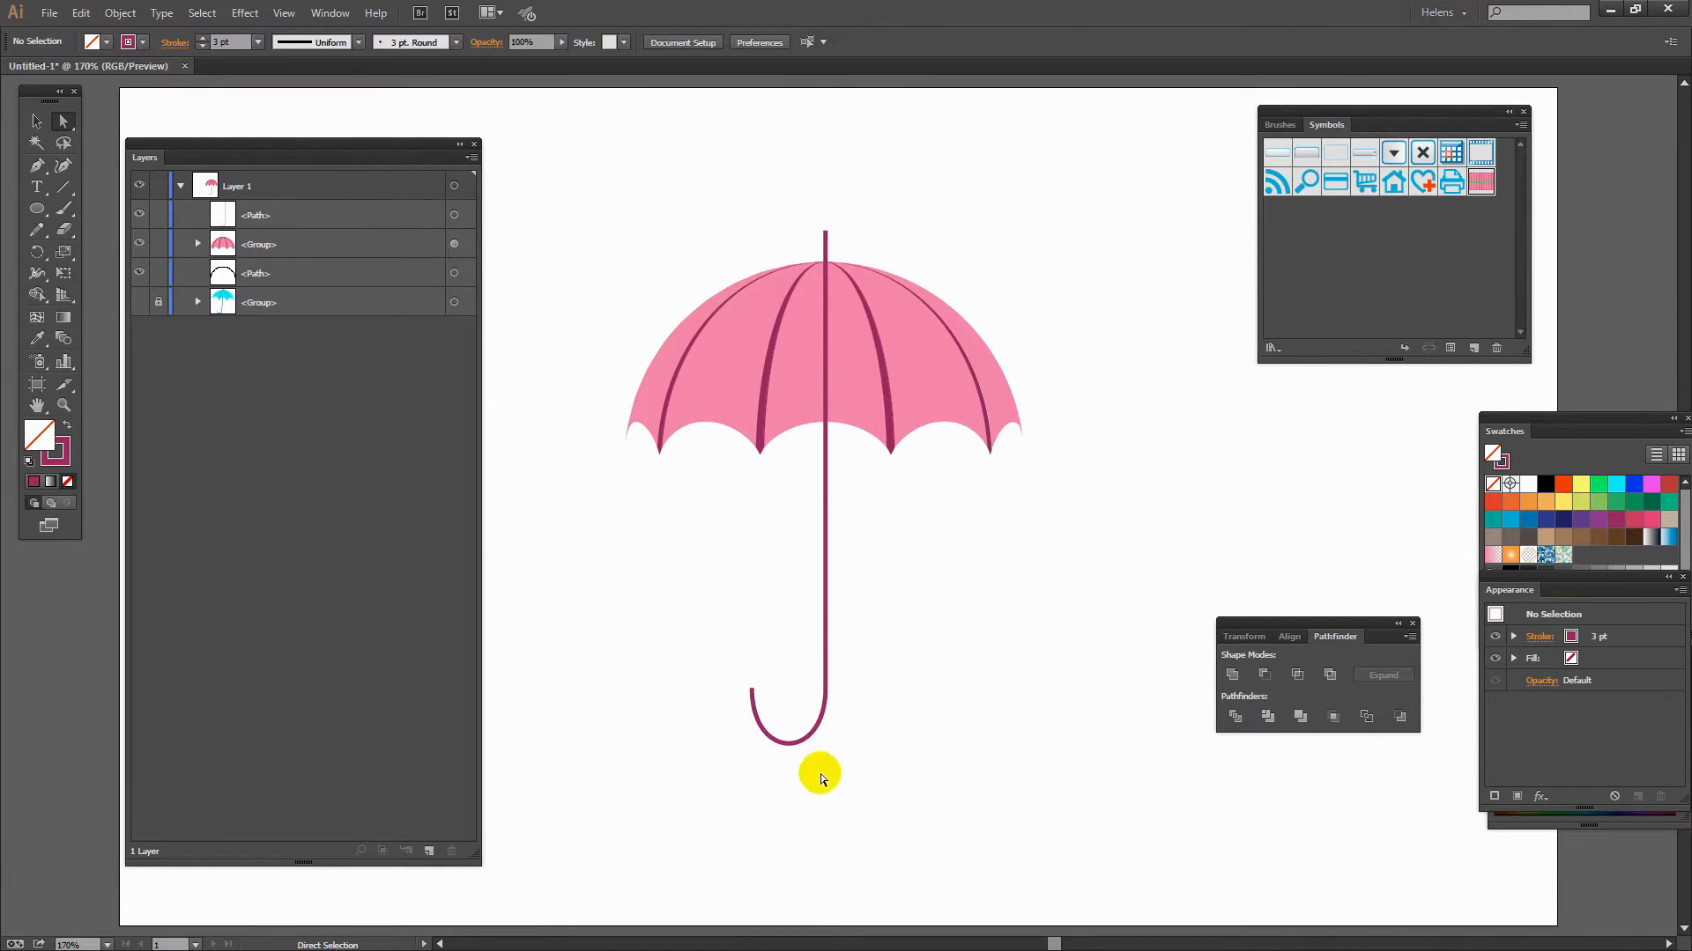
- Expand the shaft's stroke into a filled shape
left_click_drag(864, 796, 704, 594)
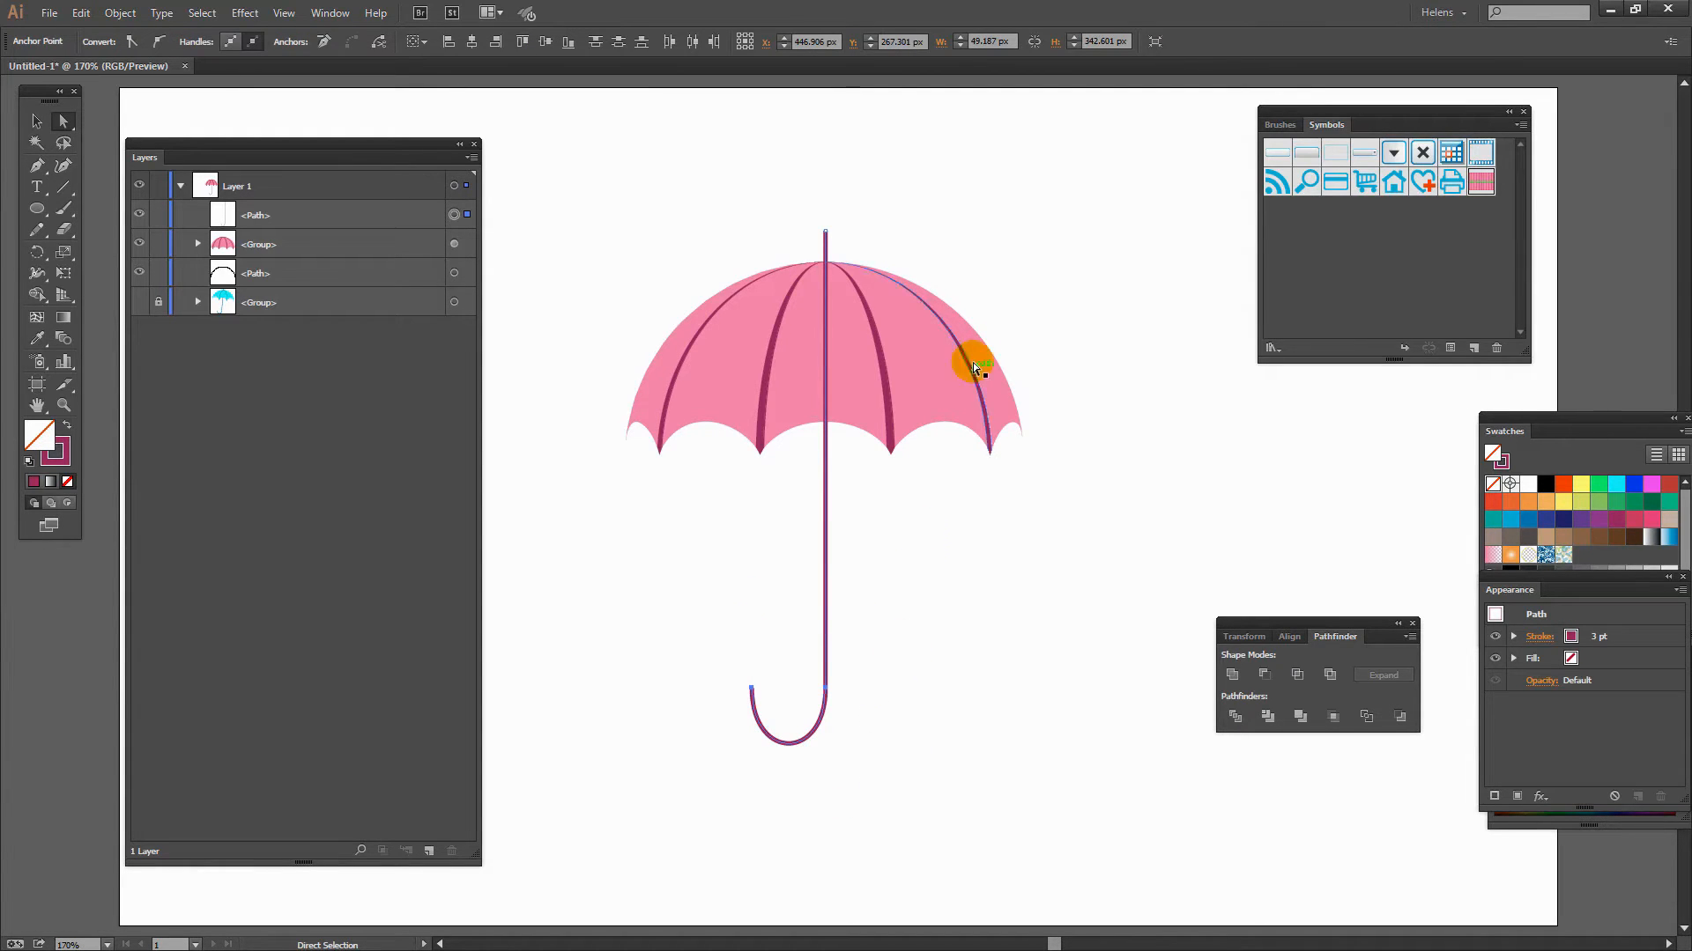
left_click(115, 14)
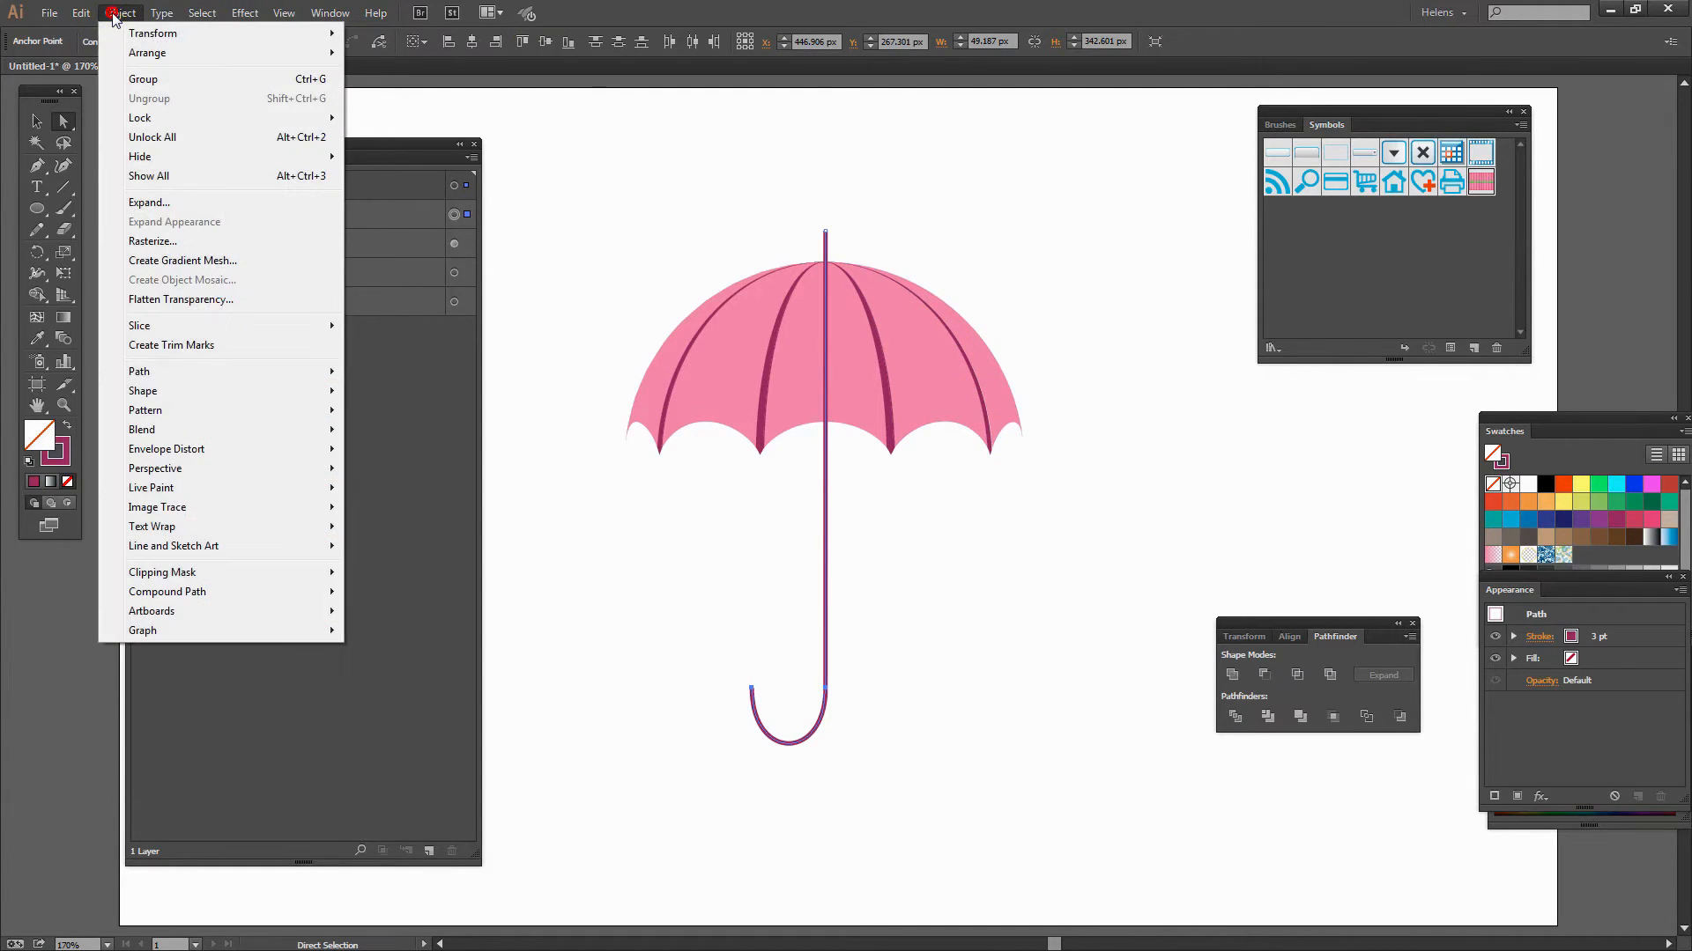
left_click(174, 202)
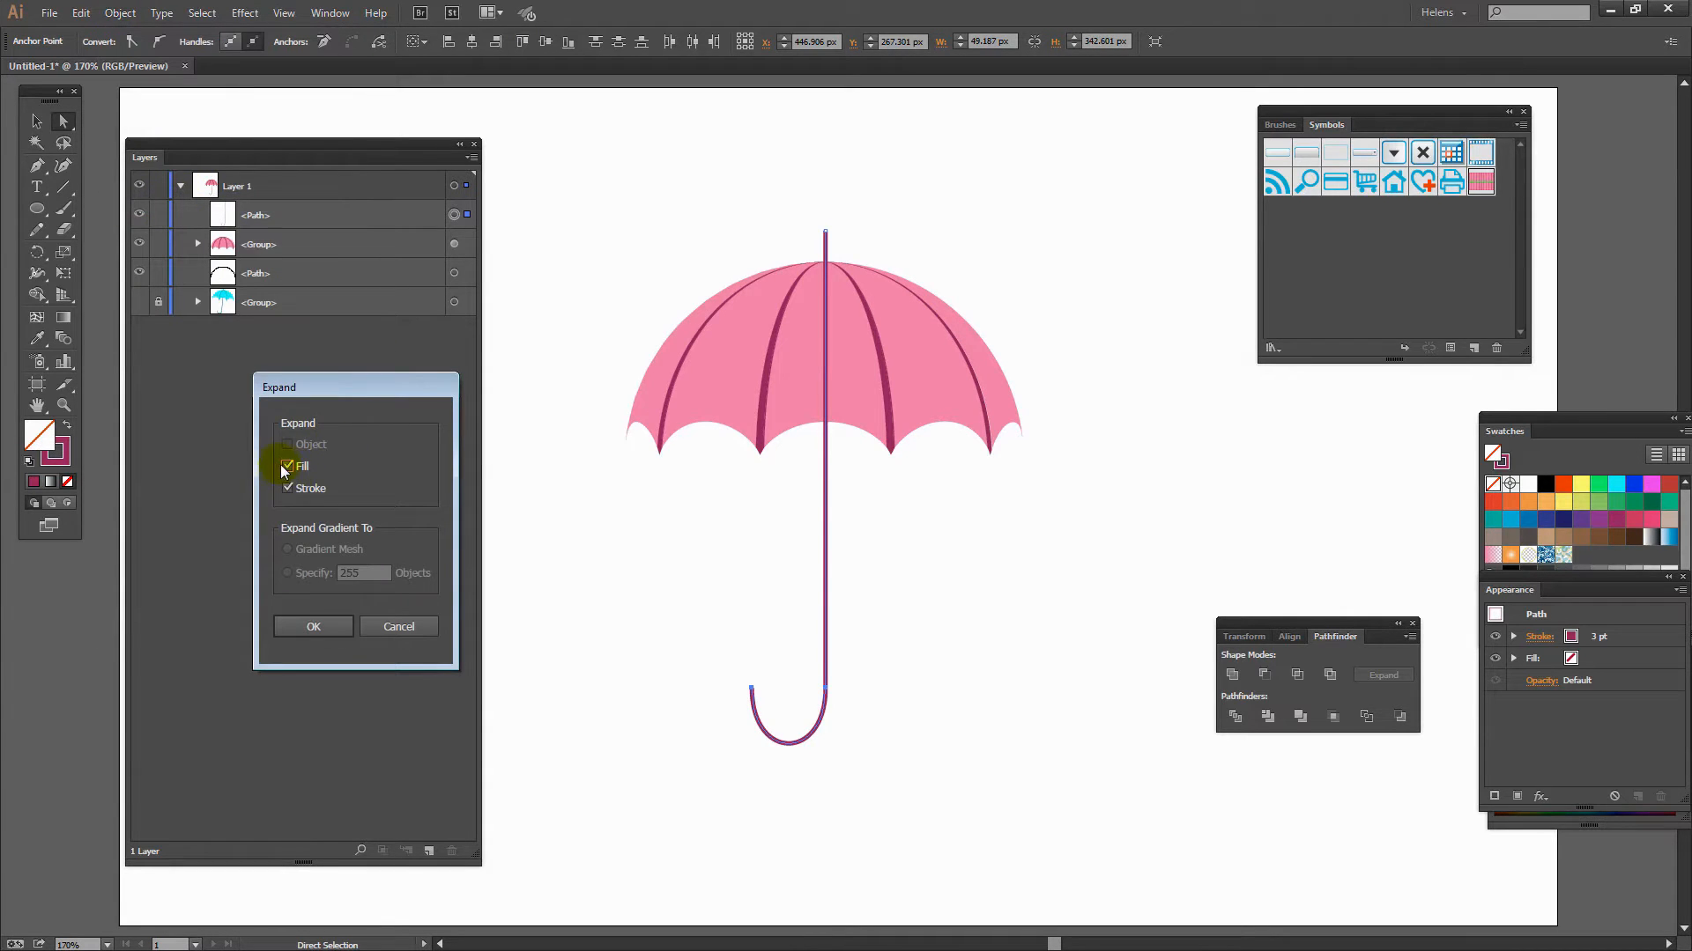
left_click(310, 628)
left_click(848, 758)
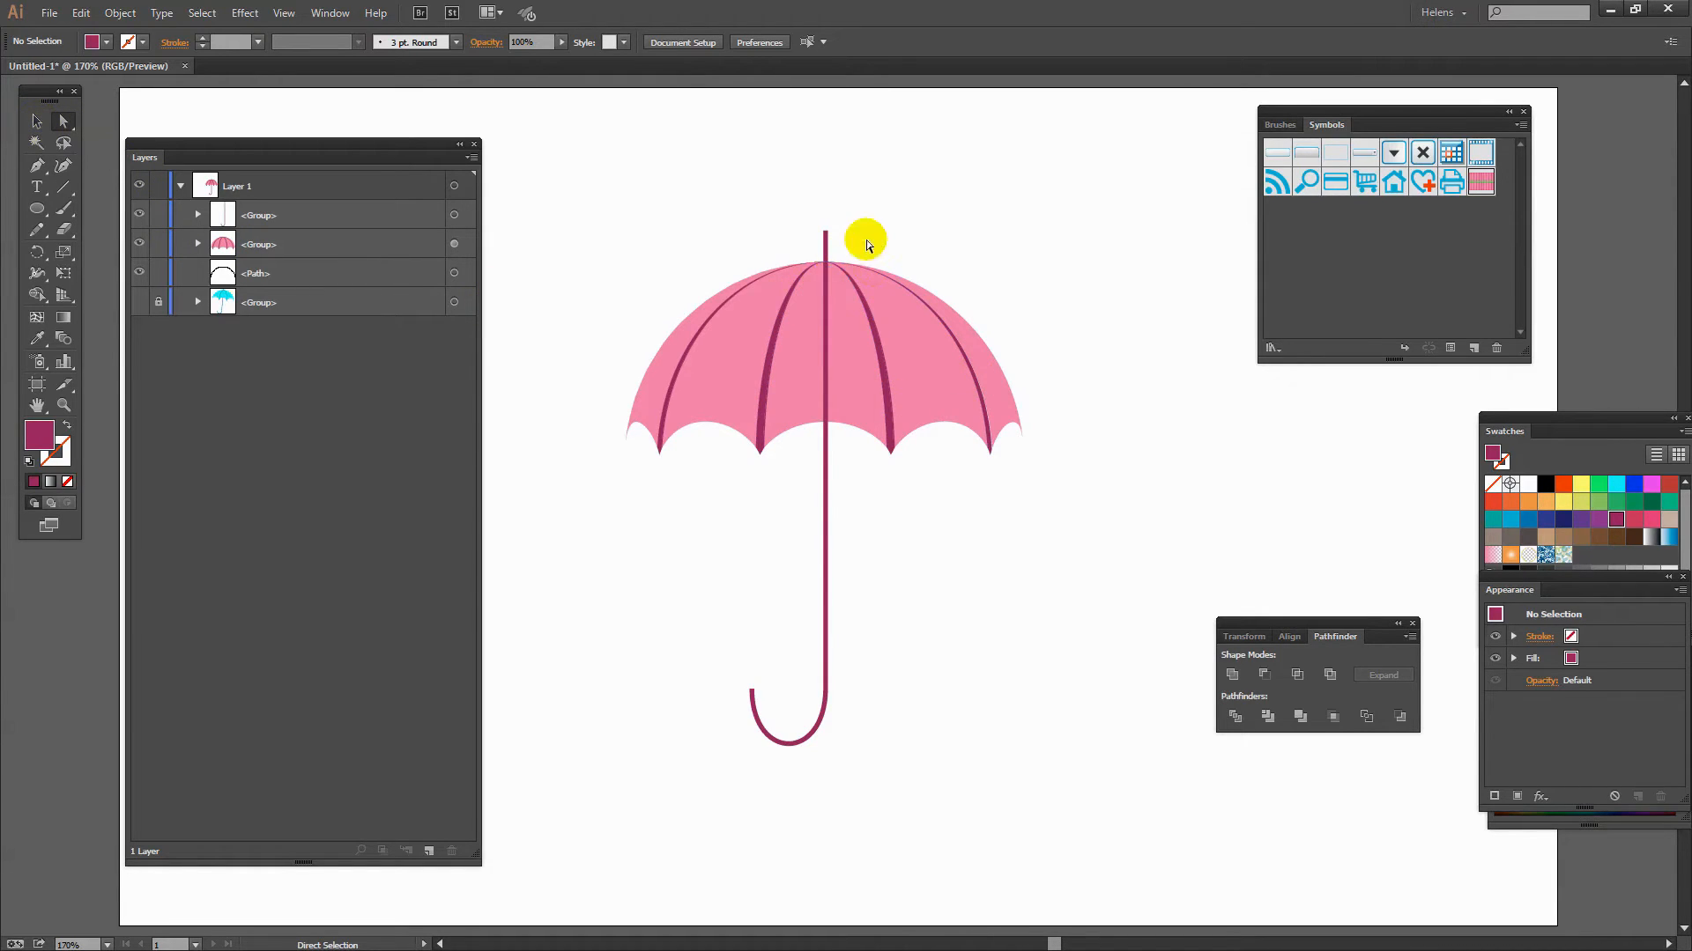
- Move the expanded shaft path out of its group and into the canopy group
left_click(198, 214)
left_click(270, 242)
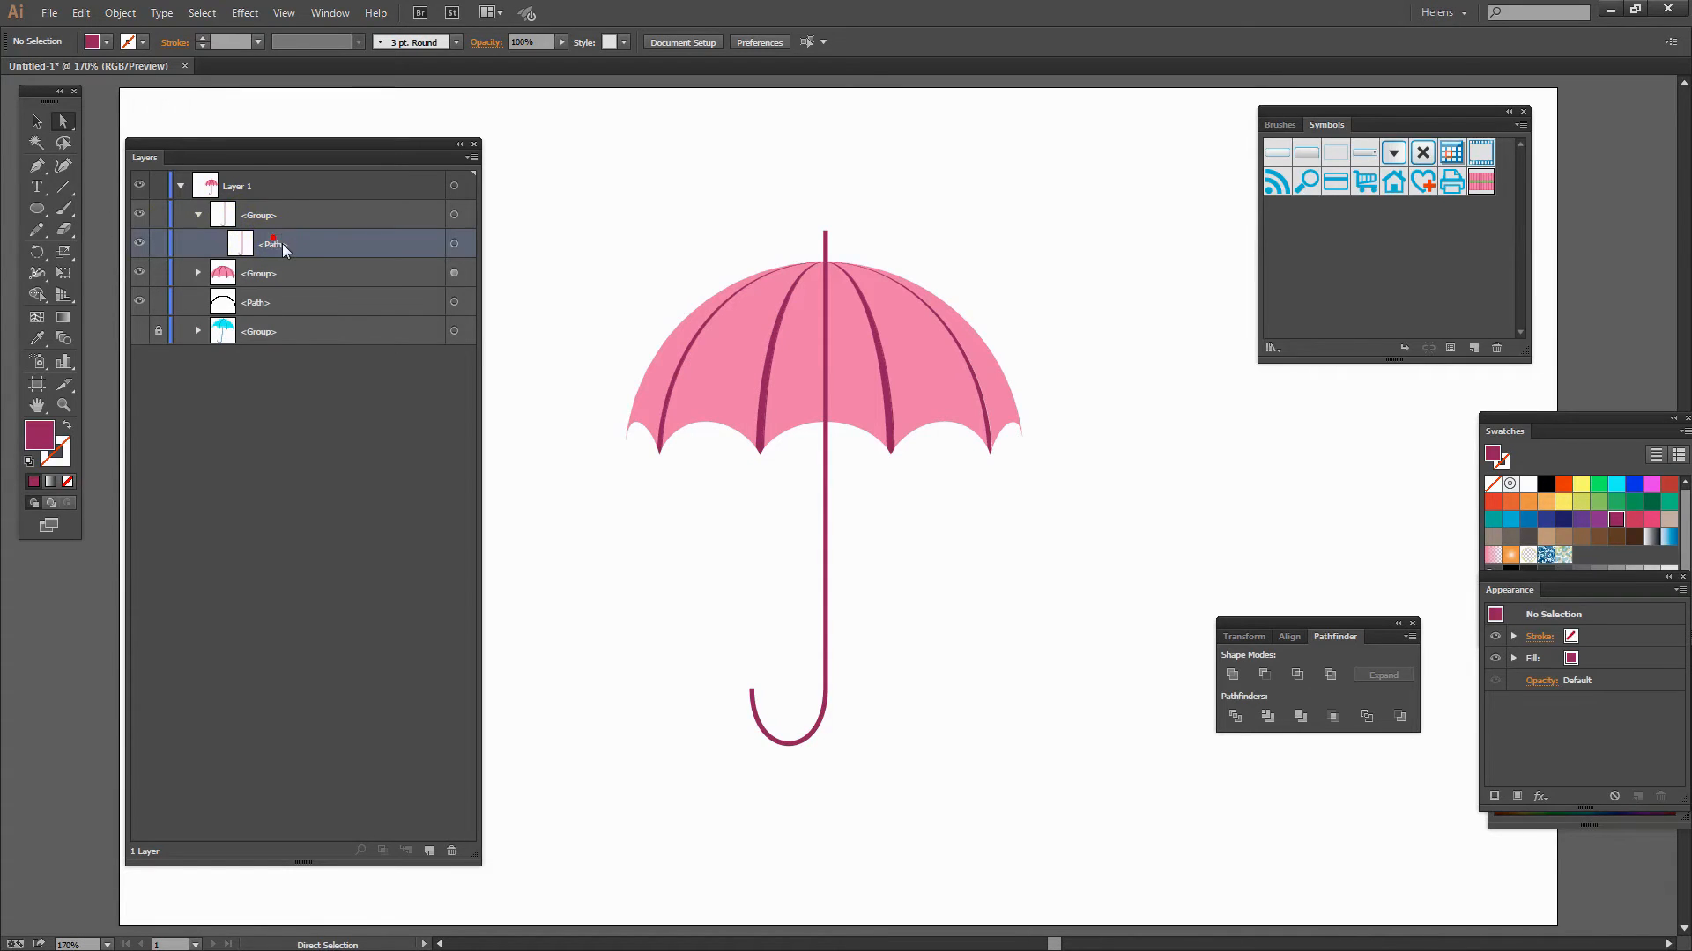
left_click_drag(301, 244, 272, 215)
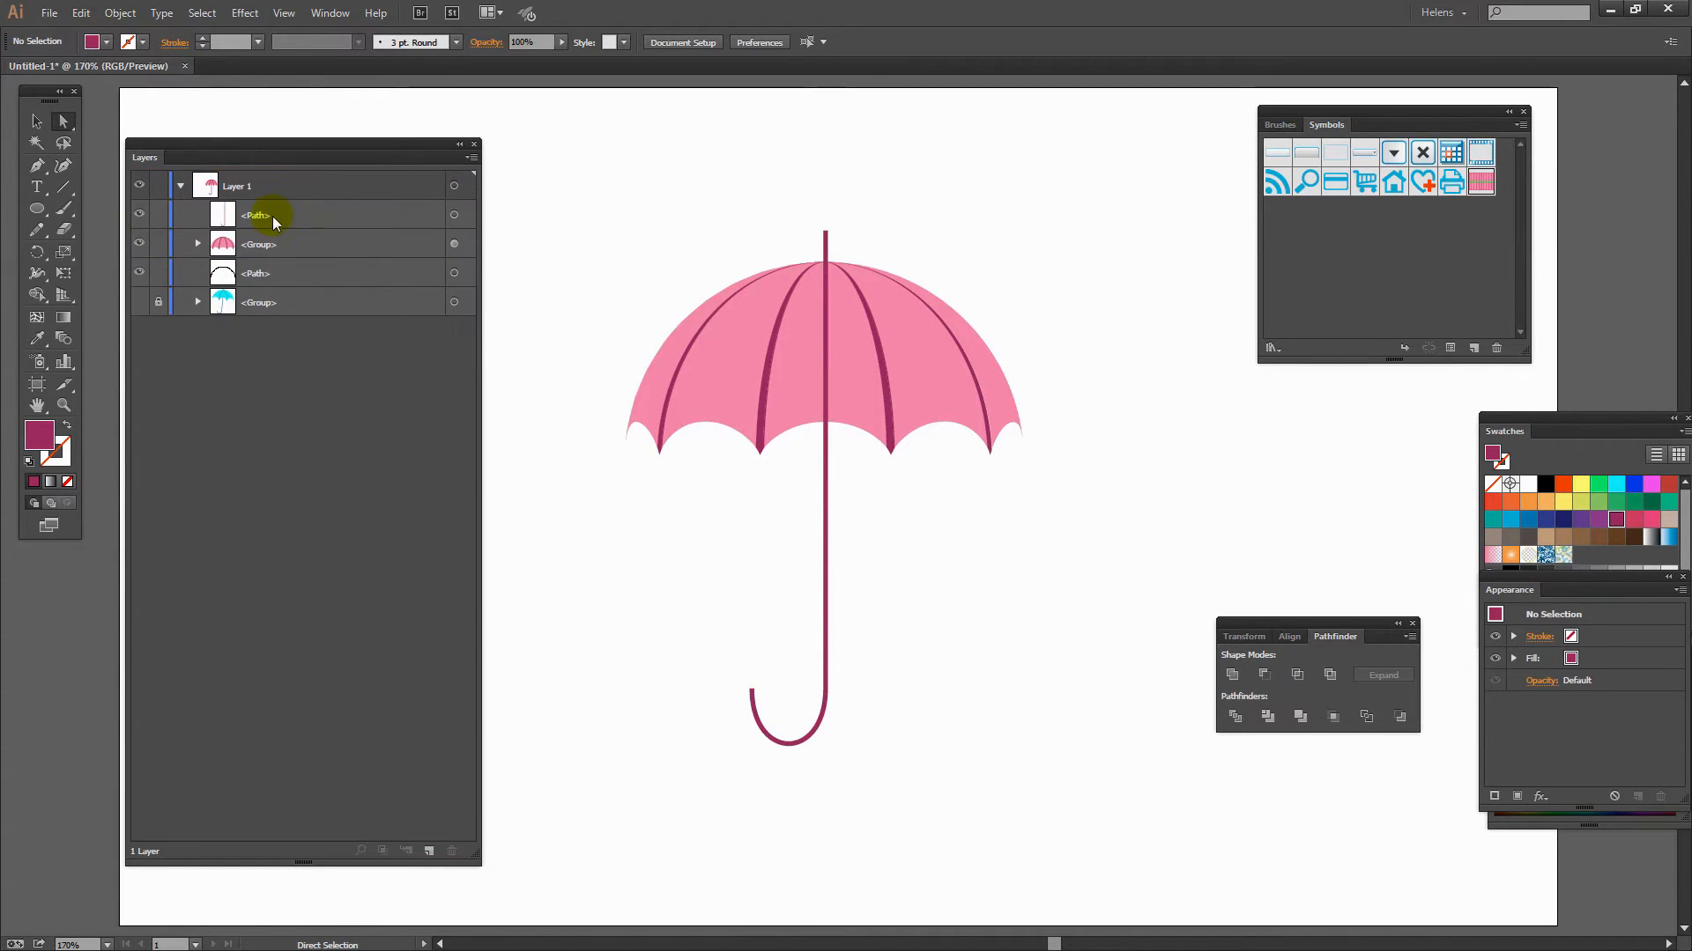
left_click(197, 244)
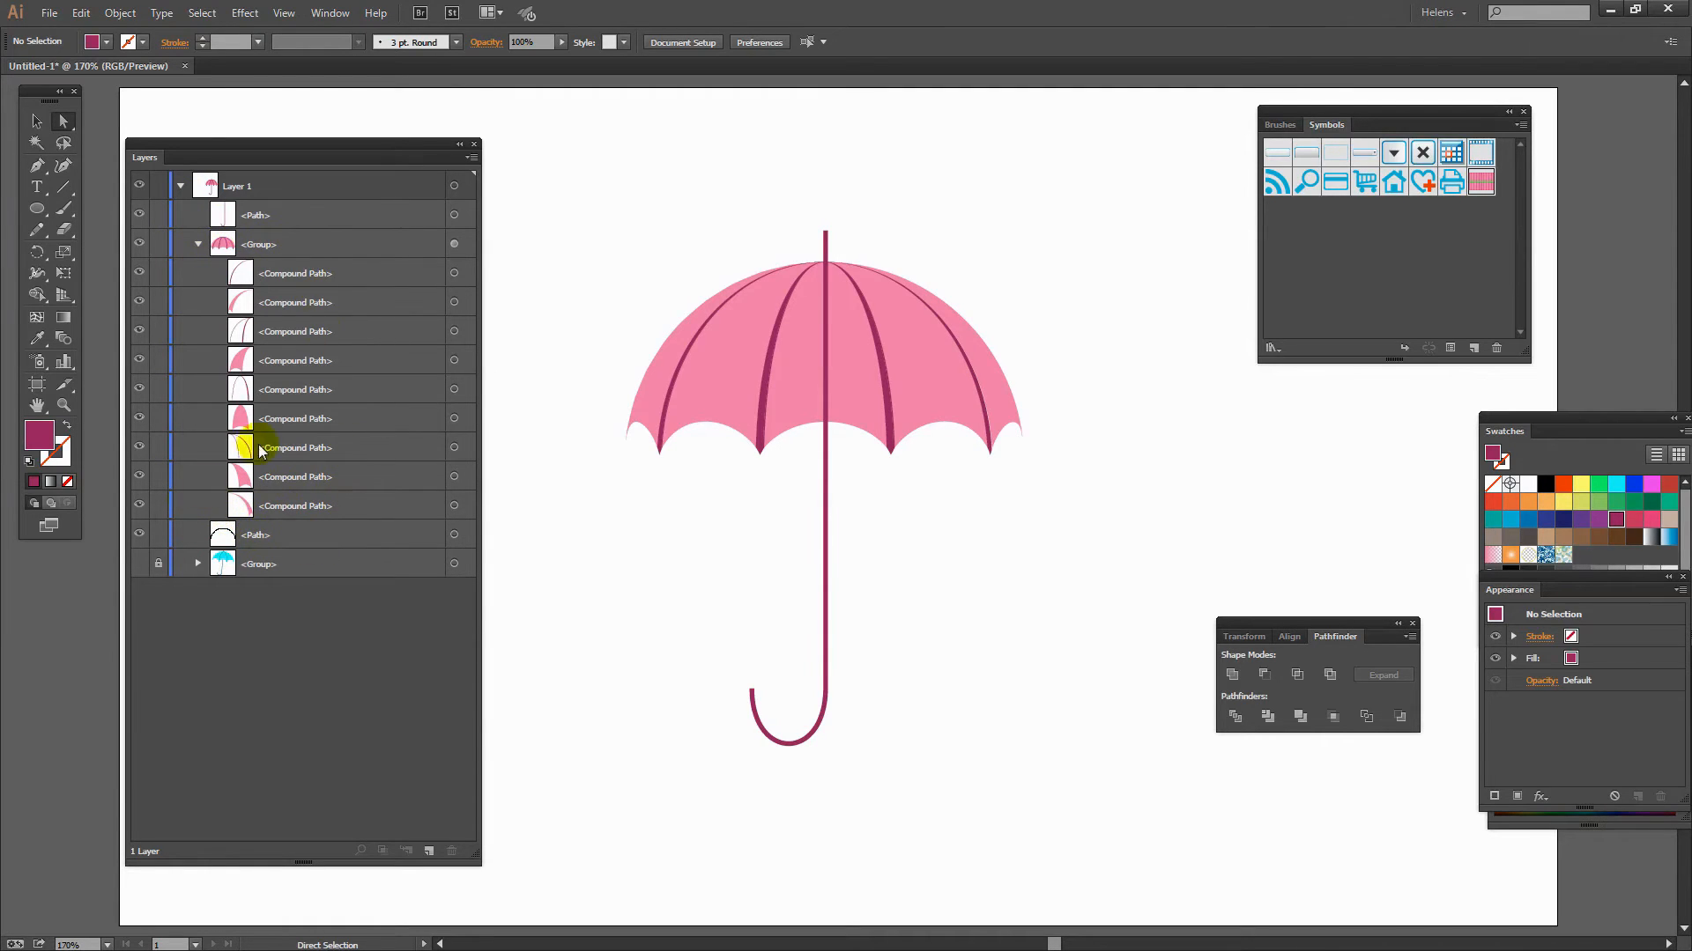
left_click(291, 217)
left_click_drag(291, 215, 301, 511)
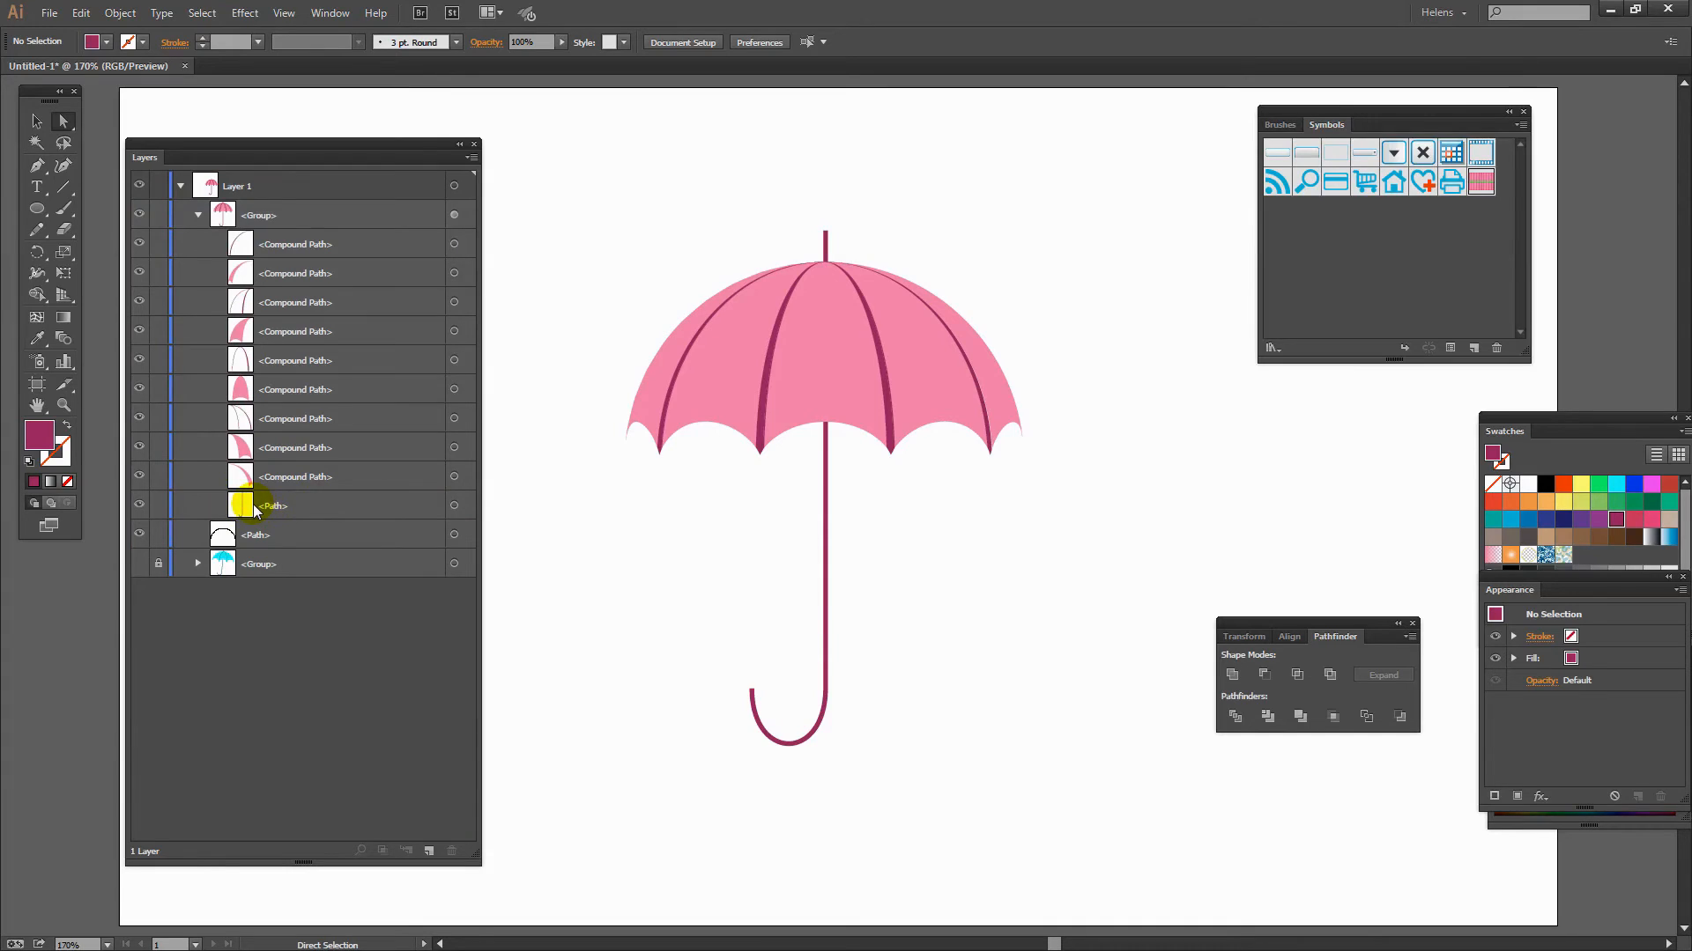
left_click(198, 215)
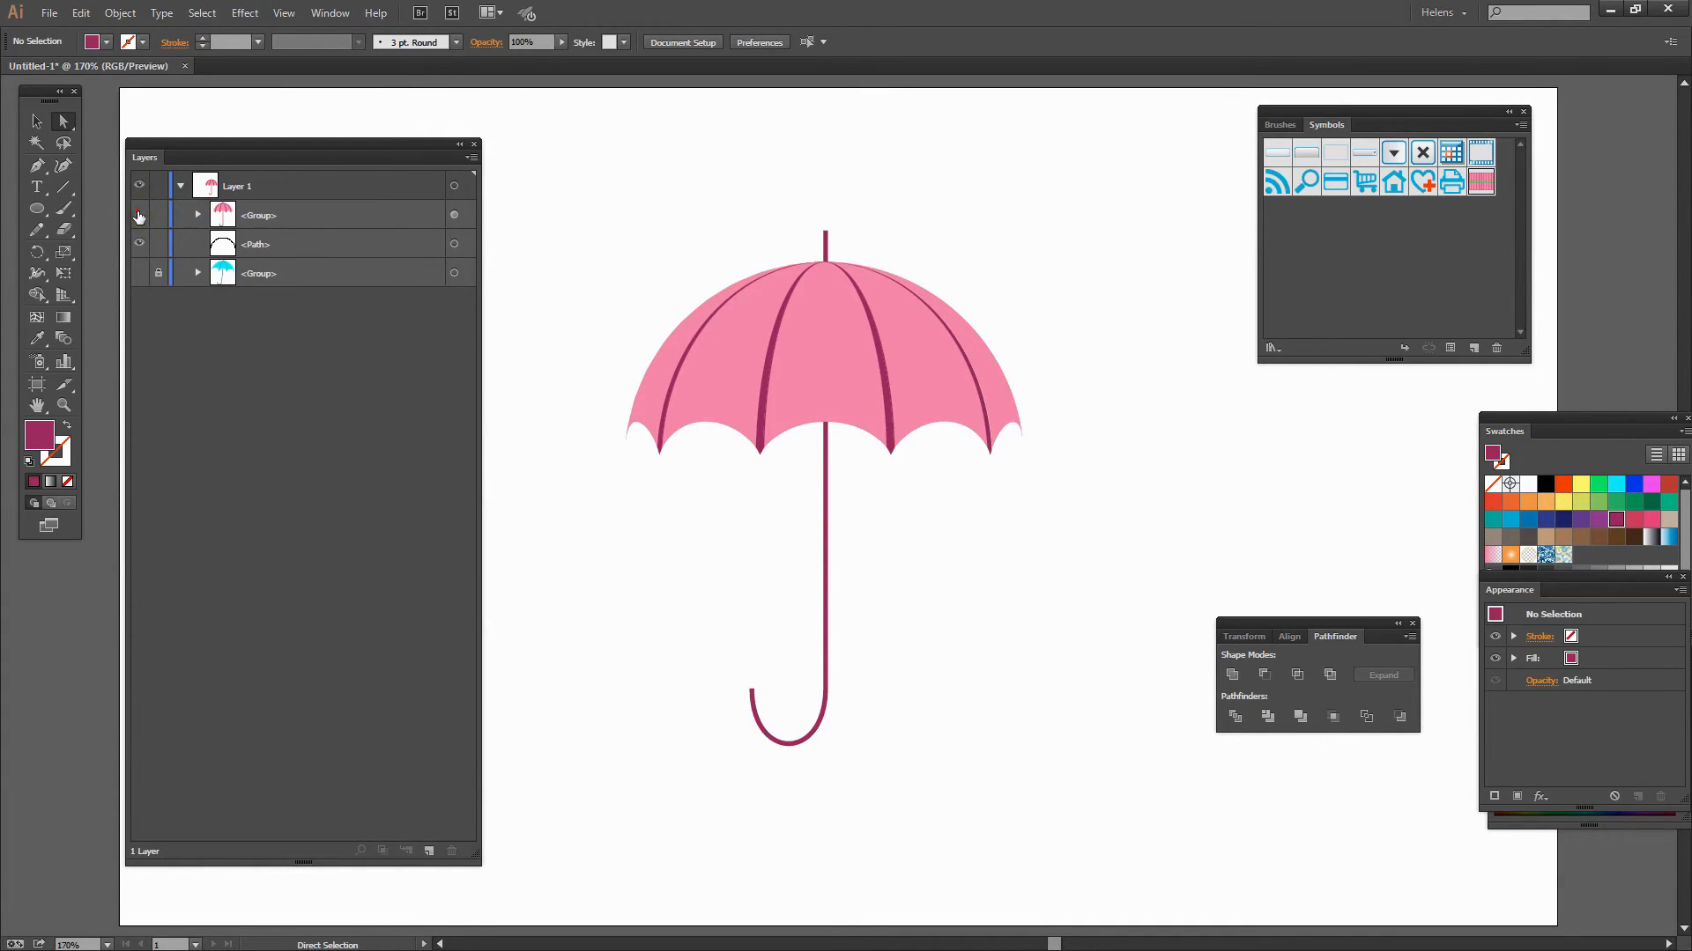
- Delete the remaining arc outline path from the layer
left_click(138, 214)
left_click(138, 214)
left_click(264, 246)
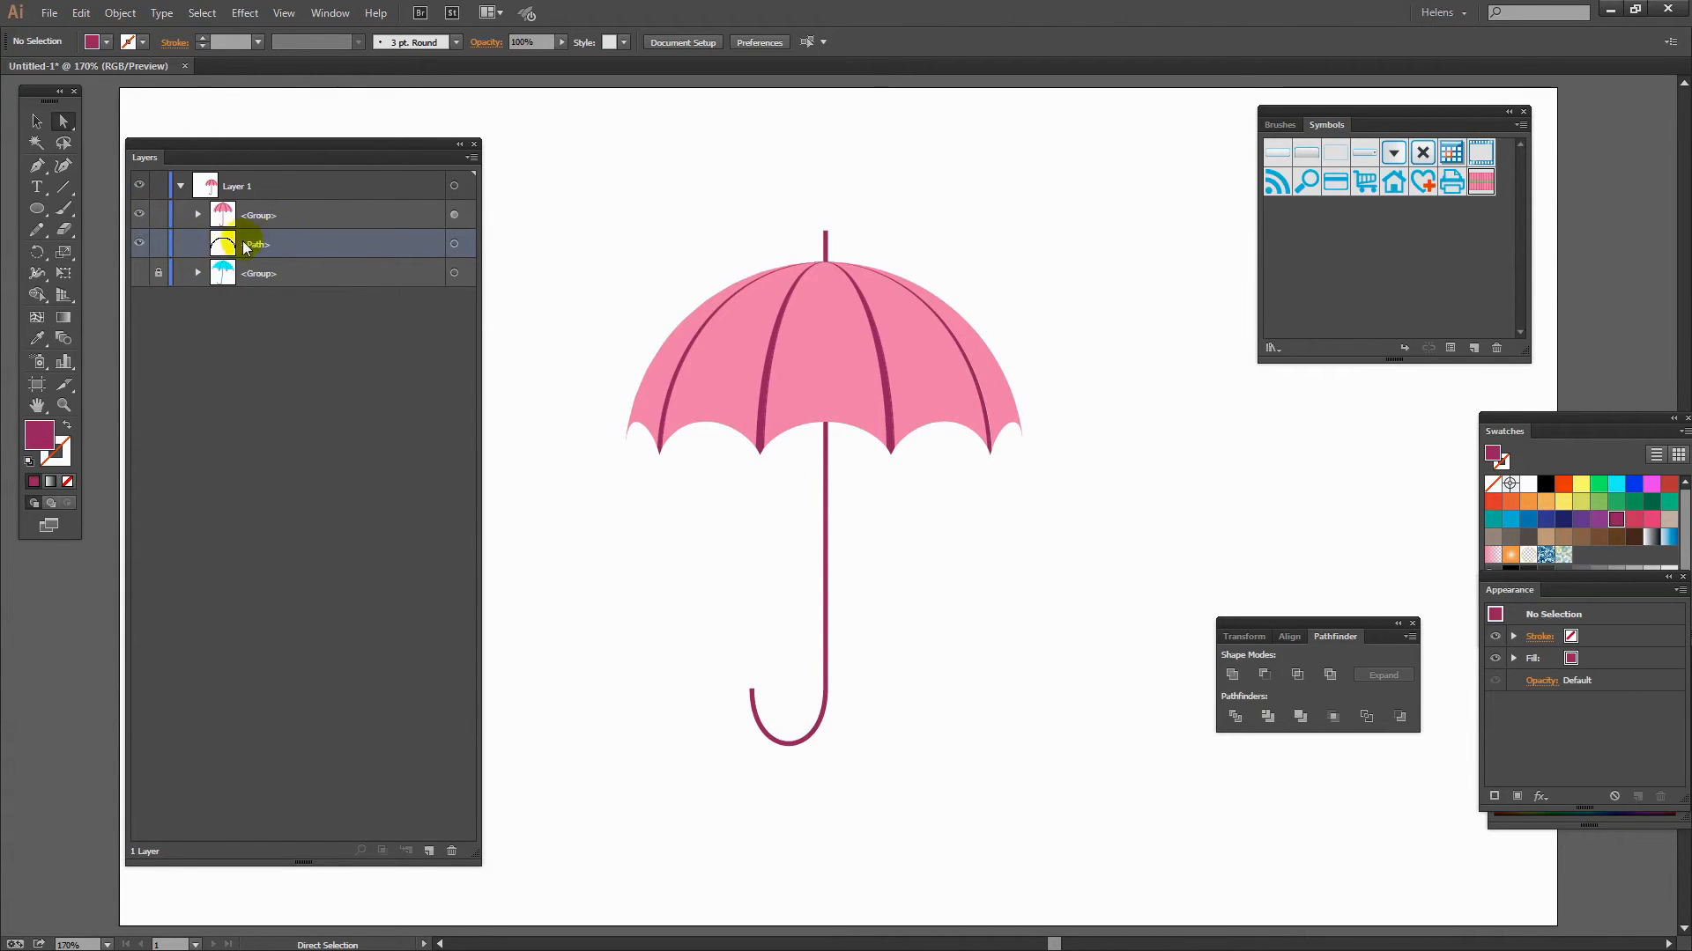
left_click(137, 244)
left_click_drag(411, 241, 453, 851)
- Move the cyan reference umbrella down level with the pink umbrella
left_click(155, 256)
left_click_drag(144, 157, 1171, 124)
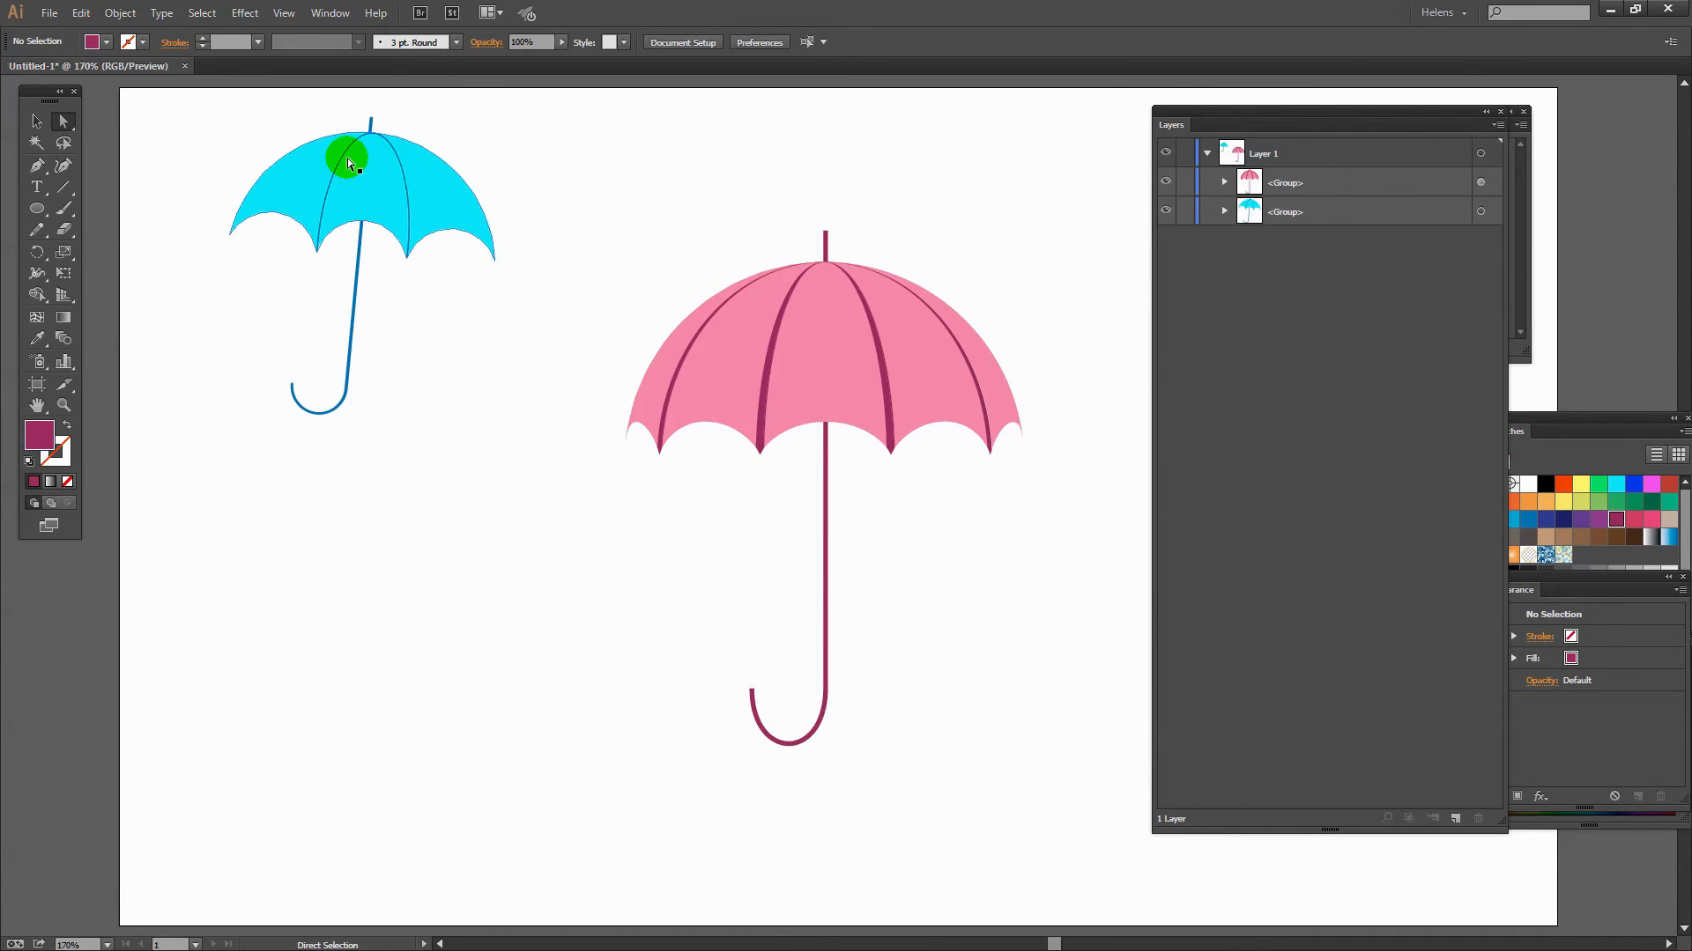
key("v")
left_click_drag(347, 157, 347, 359)
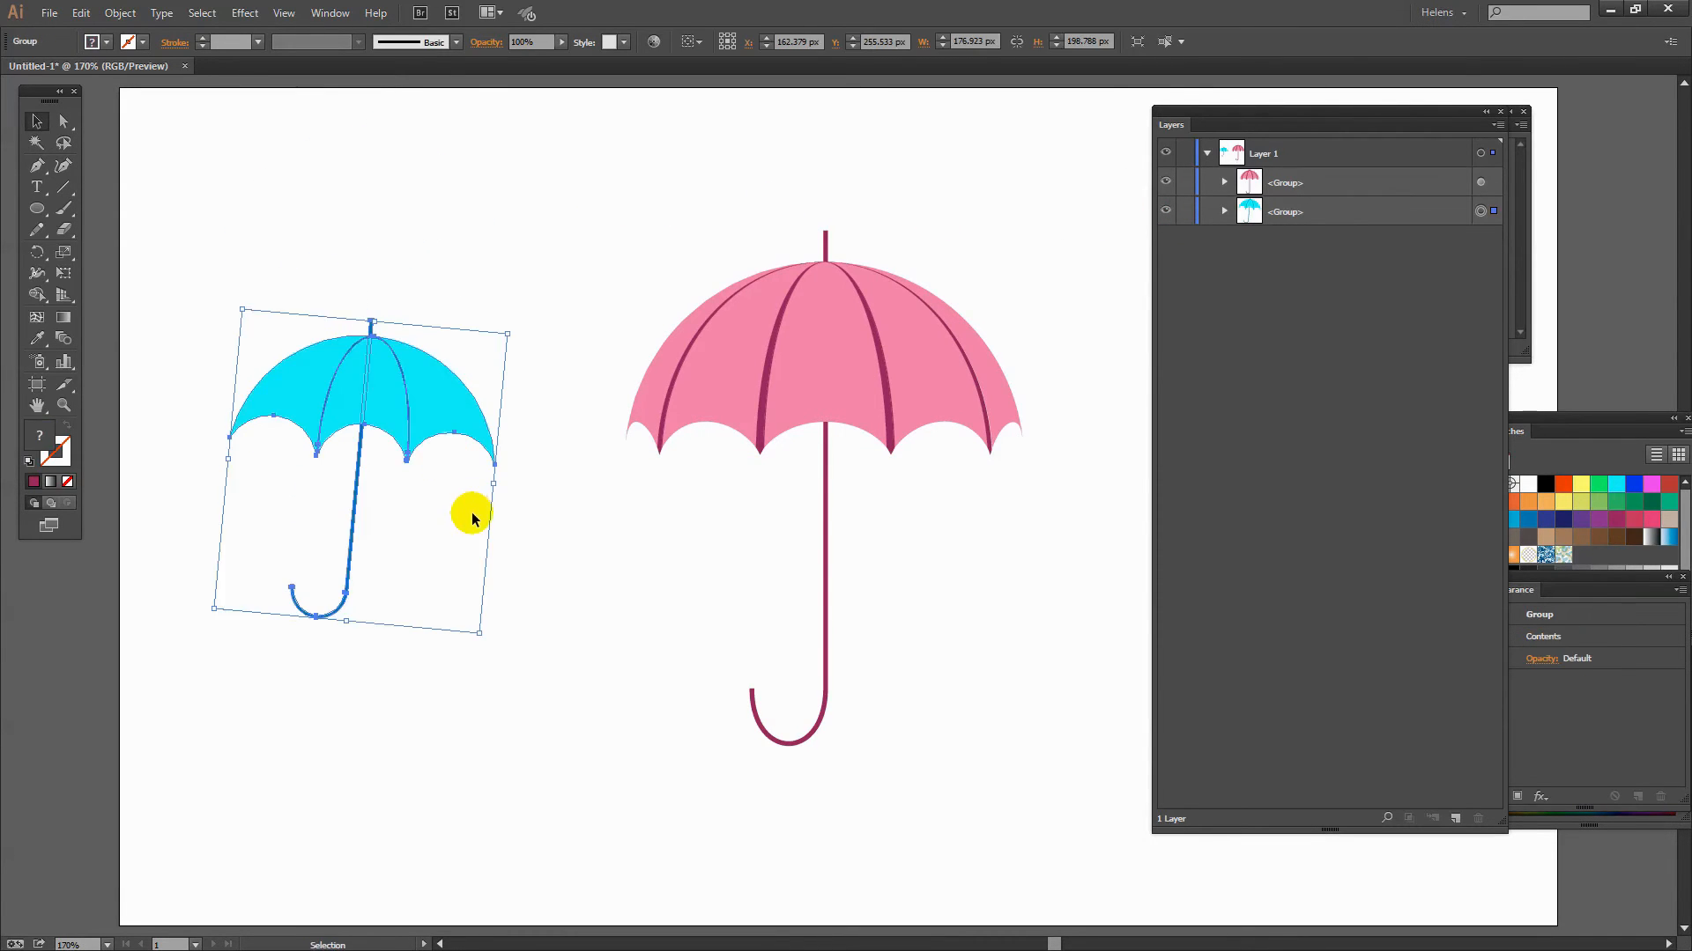
left_click(473, 518)
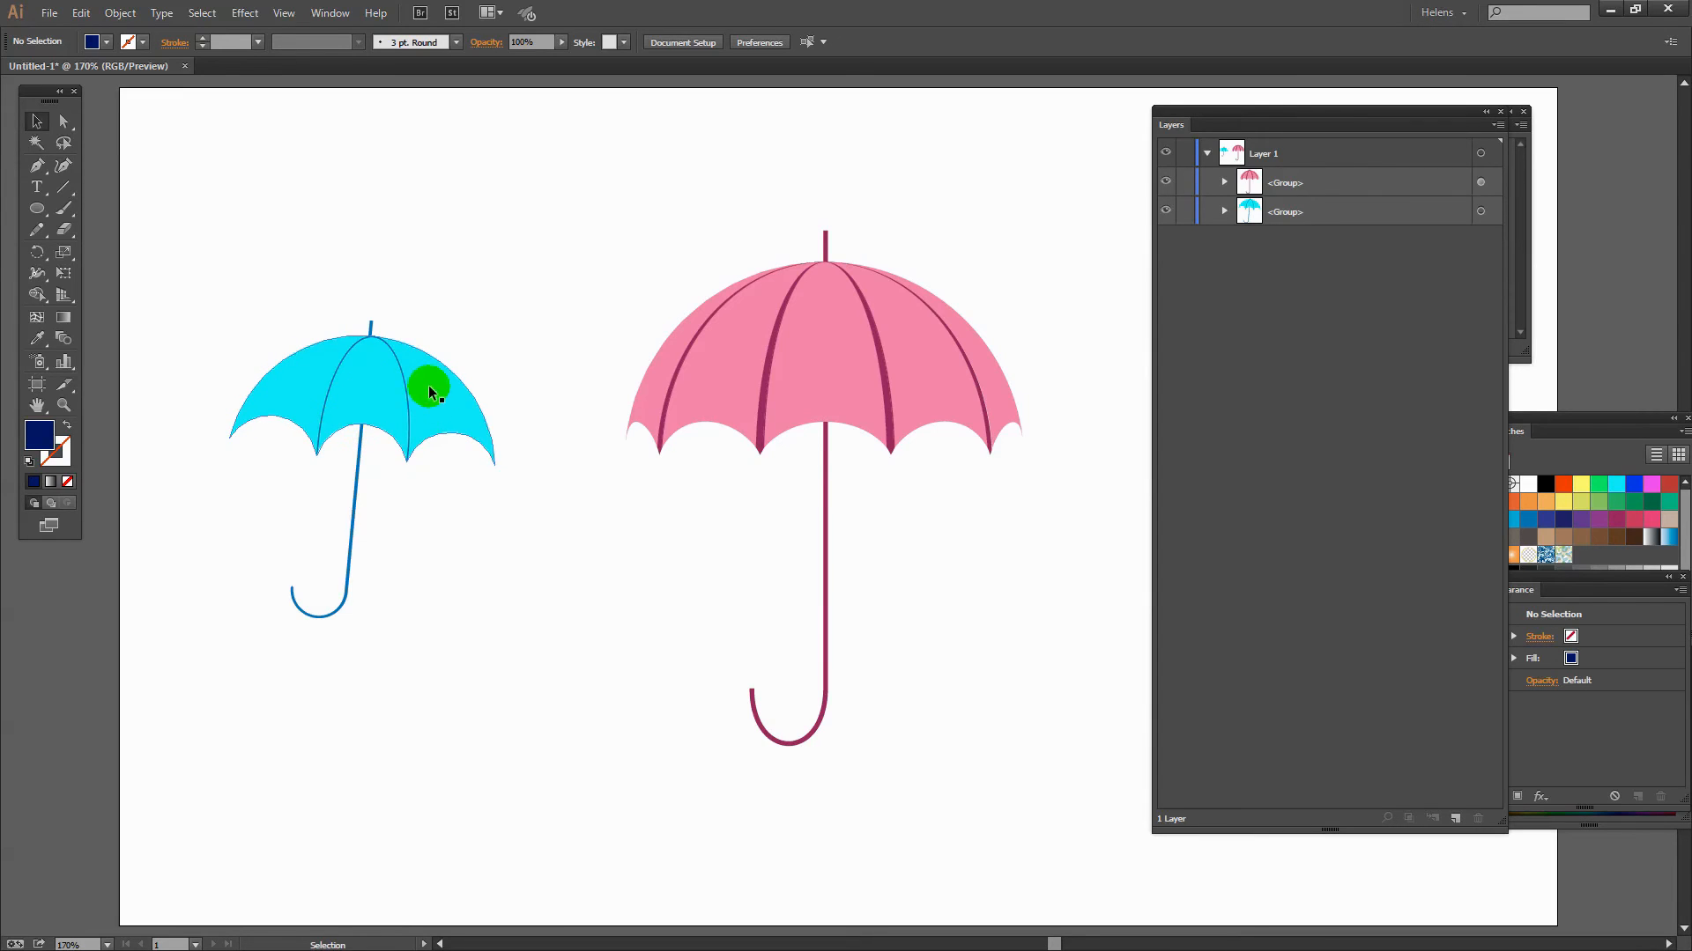